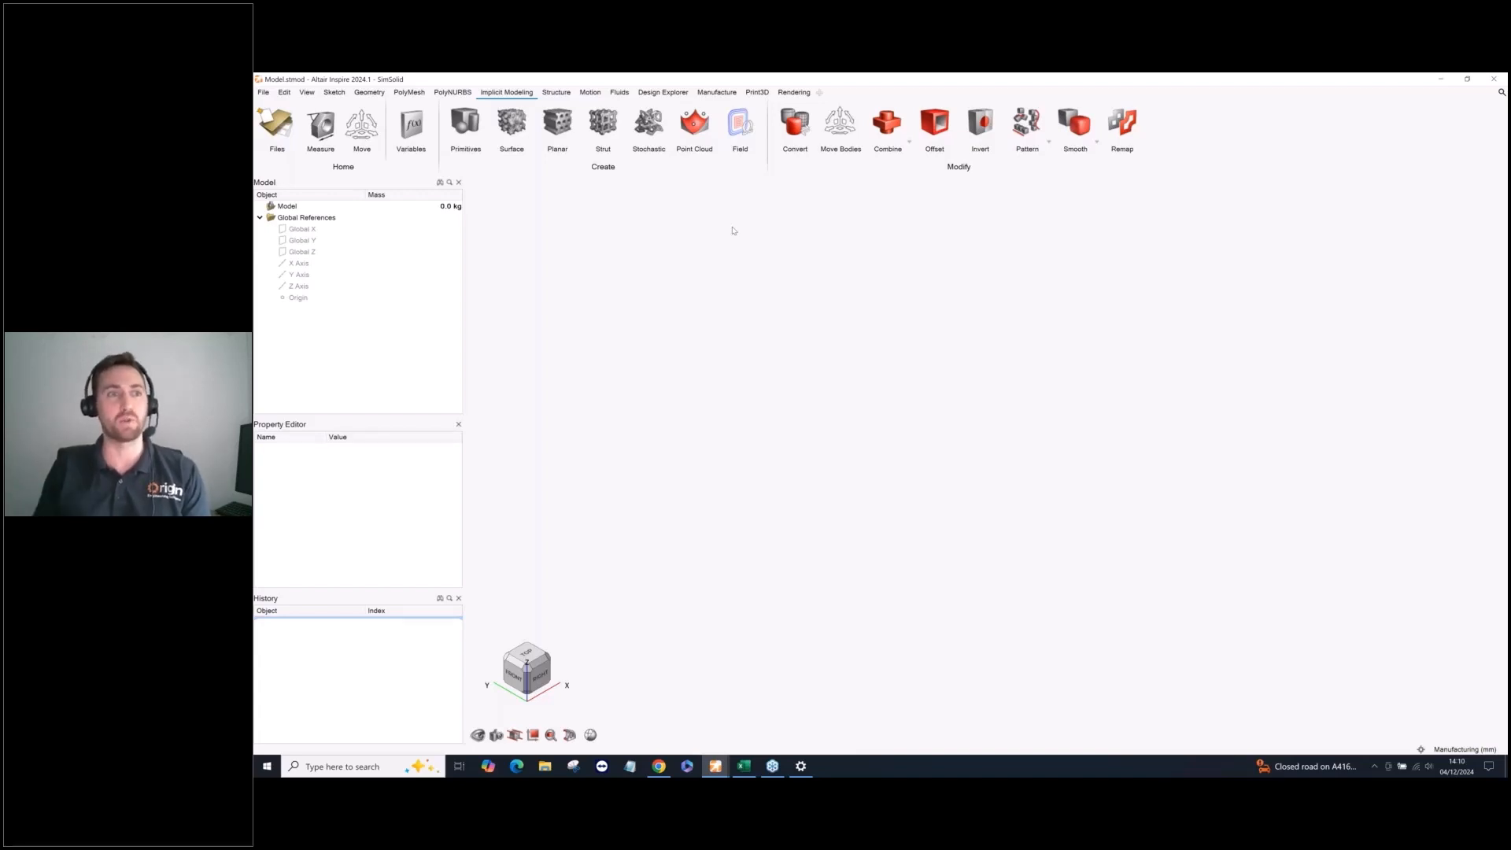
{"action": "left_click", "coordinate": [334, 93]}
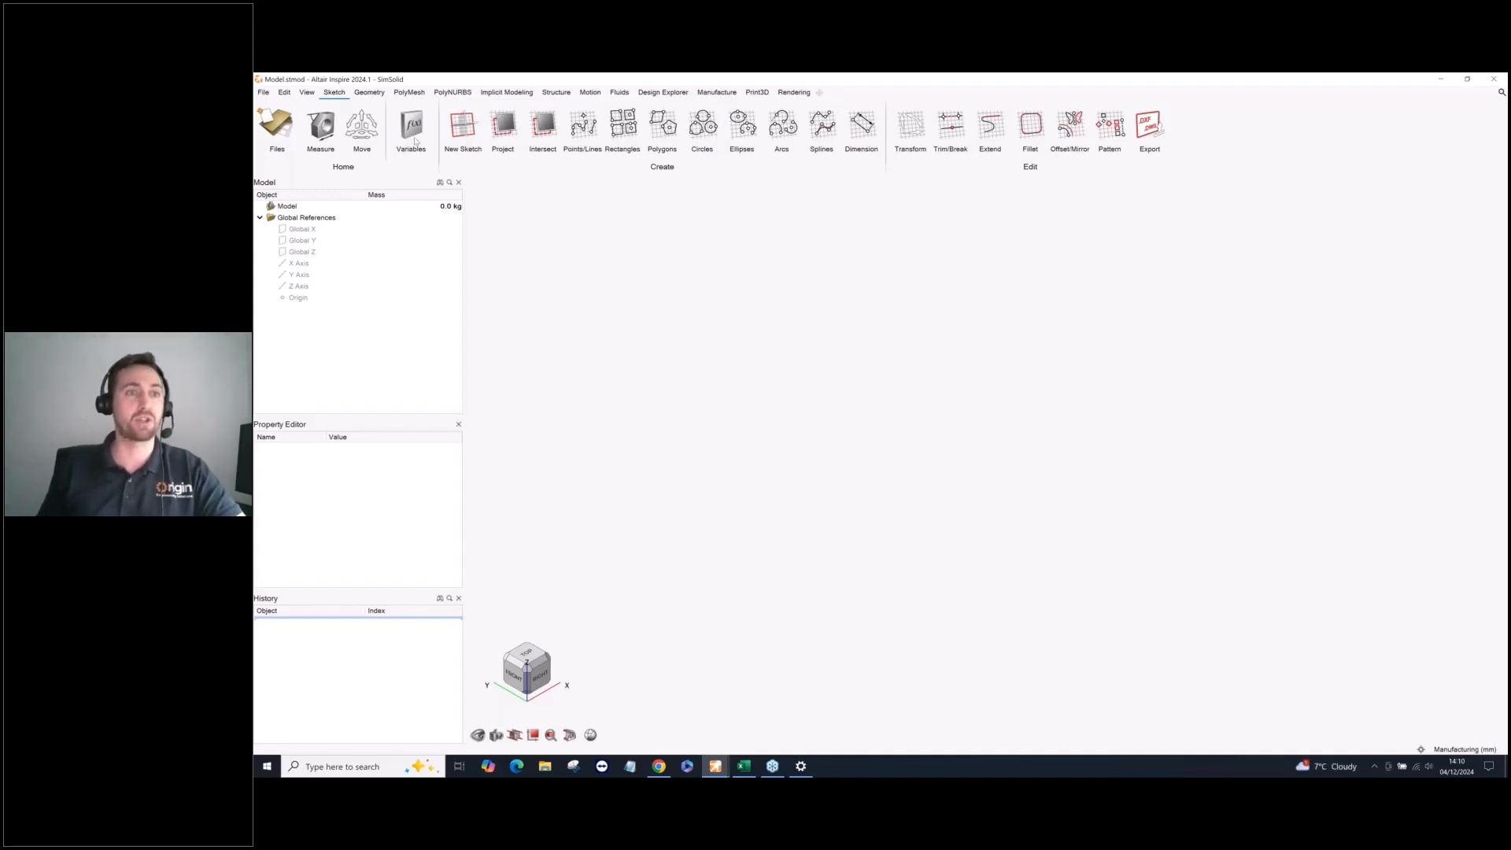
{"action": "left_click", "coordinate": [696, 93]}
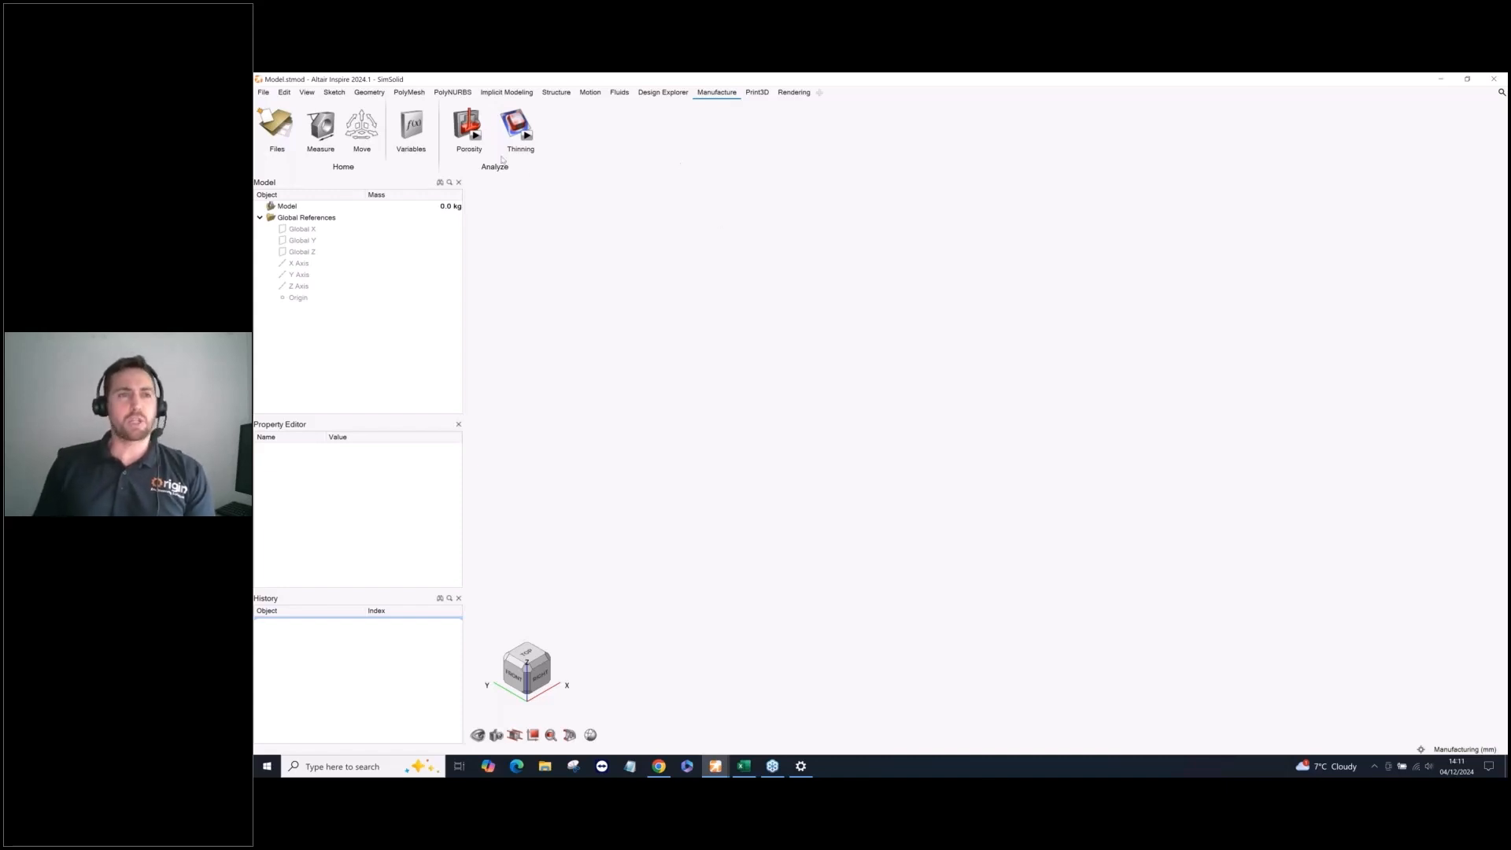
Preview other implicit primitive shapes such as the pellet and sphere, and create a uniform cuboid with a 100 mm length.
{"action": "left_click", "coordinate": [506, 92]}
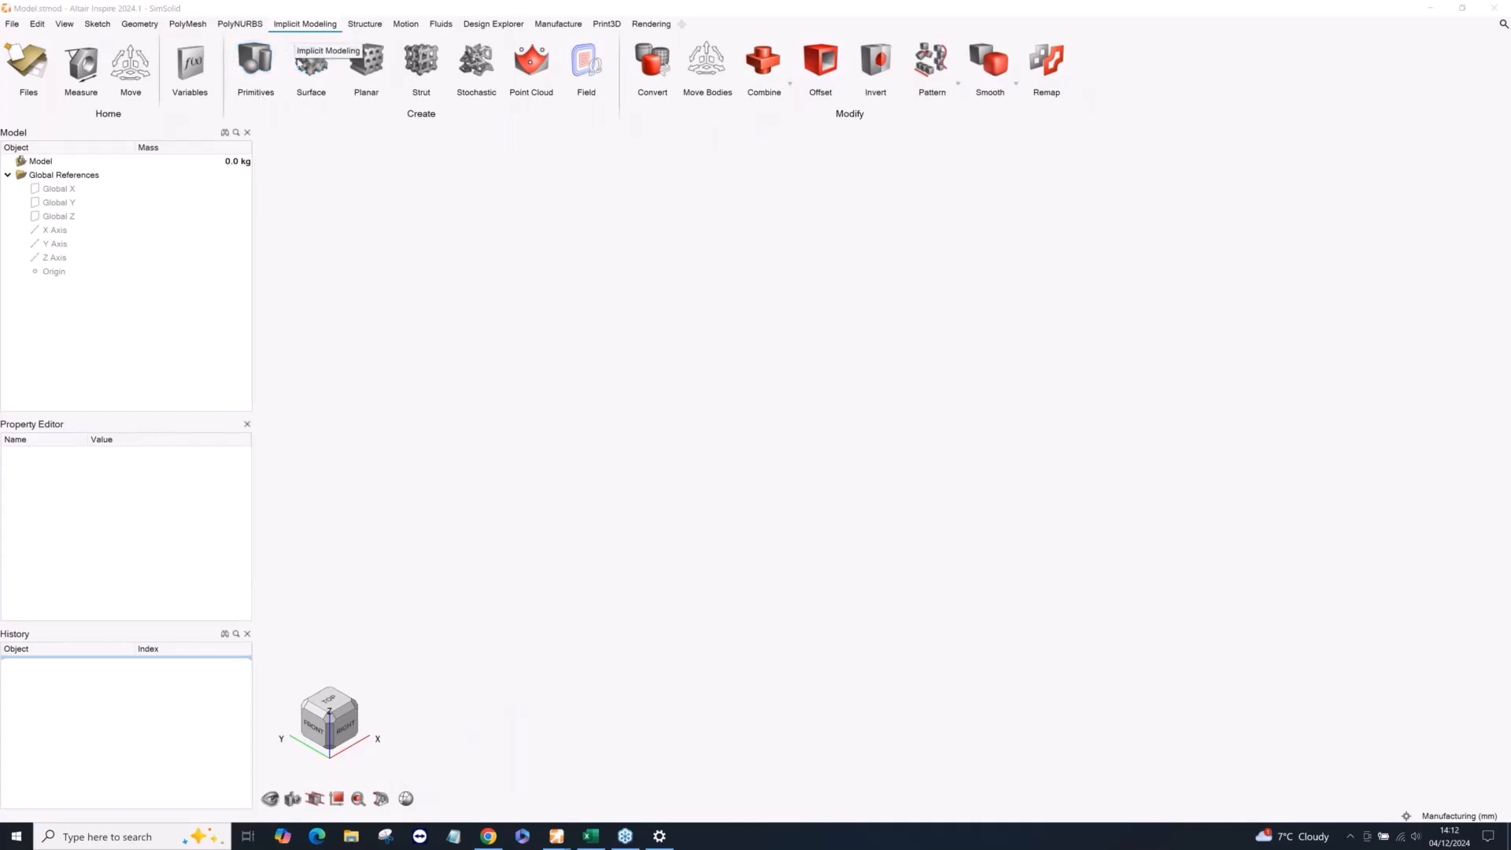
{"action": "left_click", "coordinate": [254, 61]}
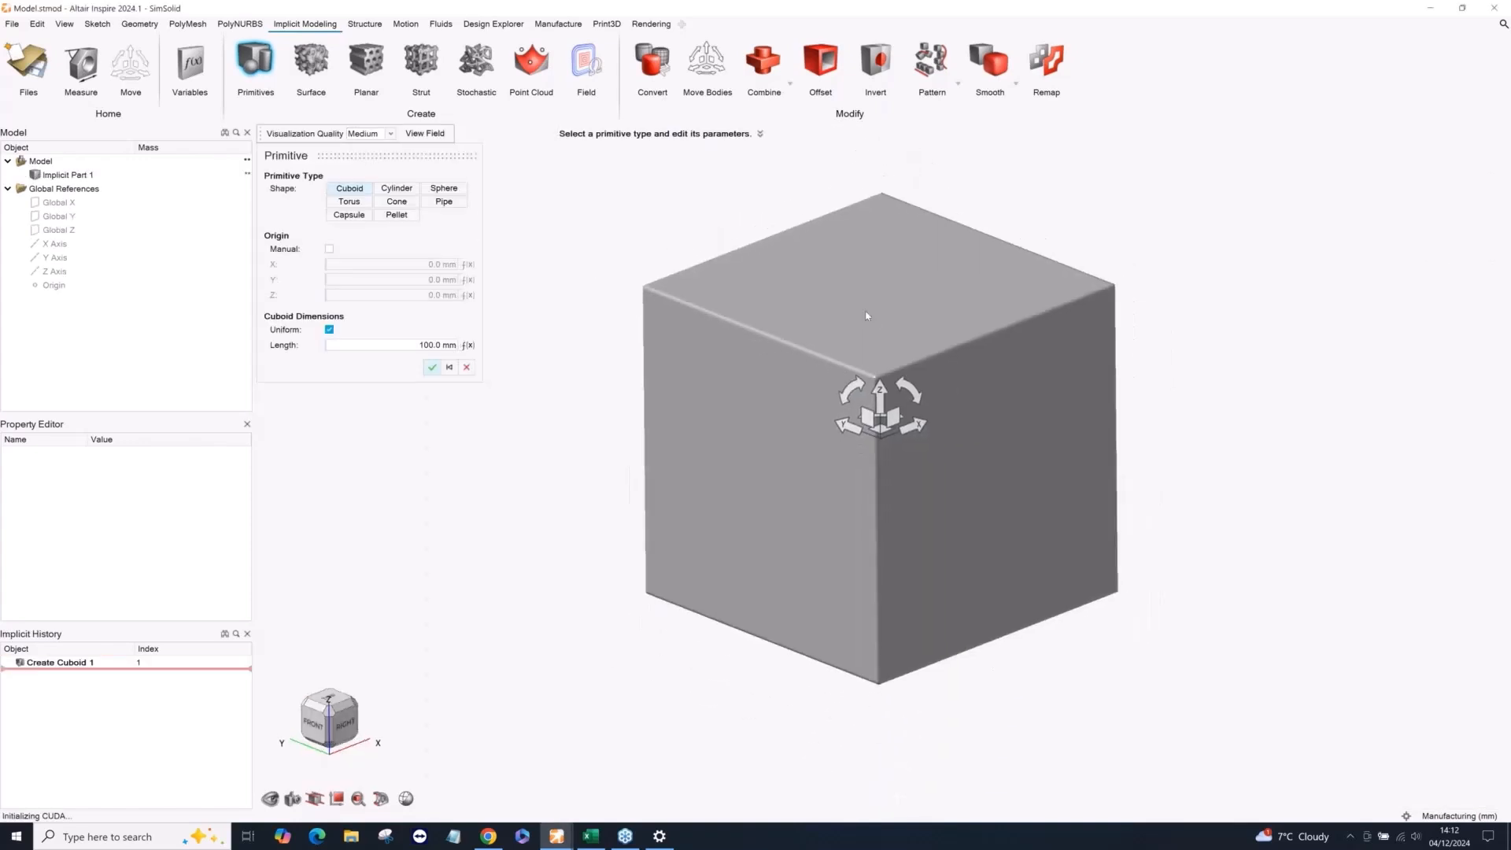
{"action": "left_click", "coordinate": [349, 202]}
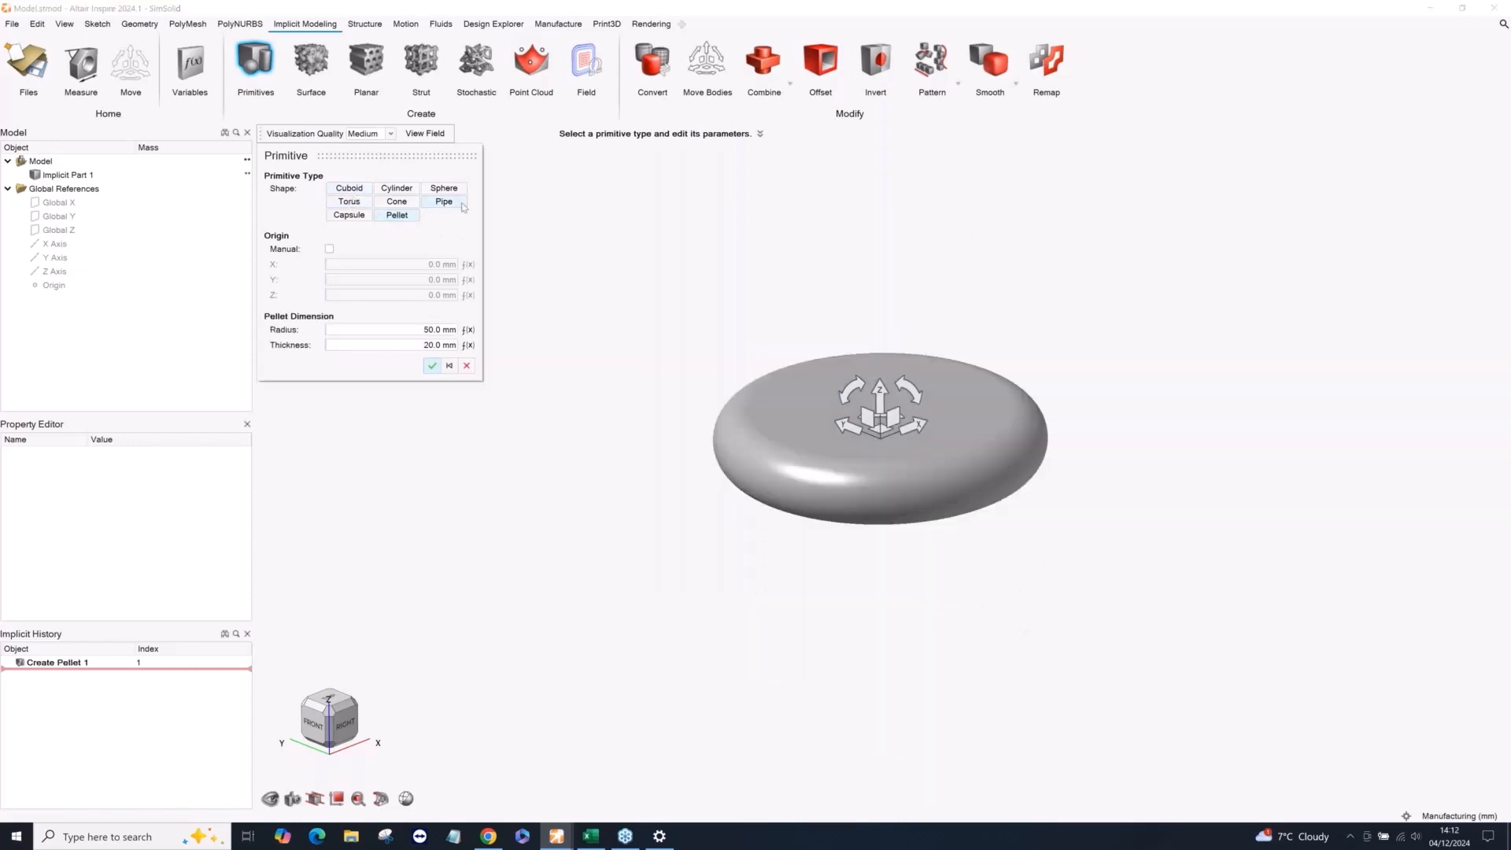
{"action": "left_click", "coordinate": [444, 201]}
{"action": "left_click", "coordinate": [445, 189]}
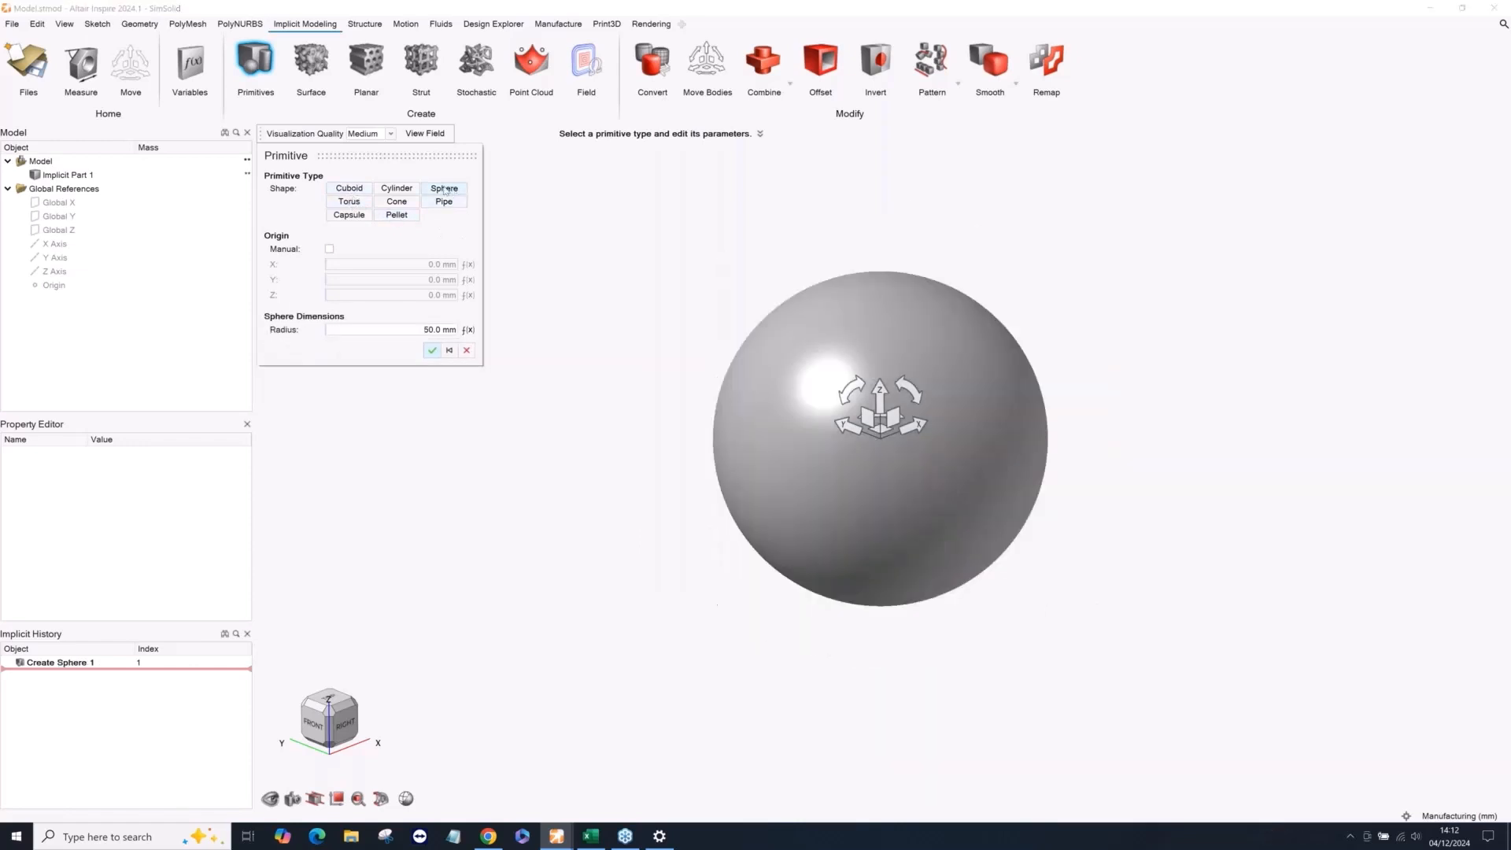
{"action": "left_click", "coordinate": [349, 188]}
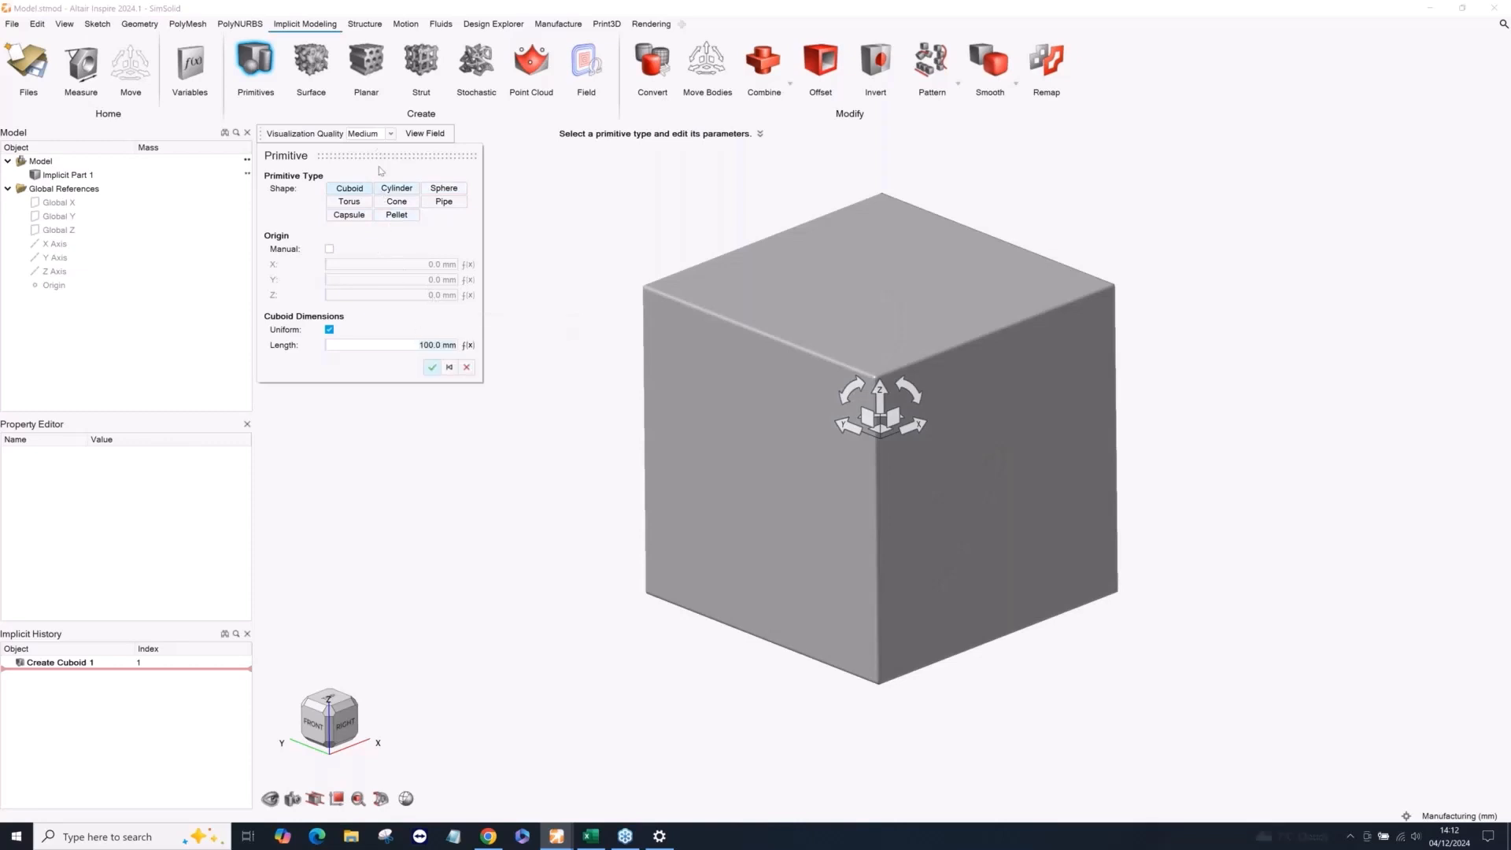
{"action": "left_click", "coordinate": [433, 368]}
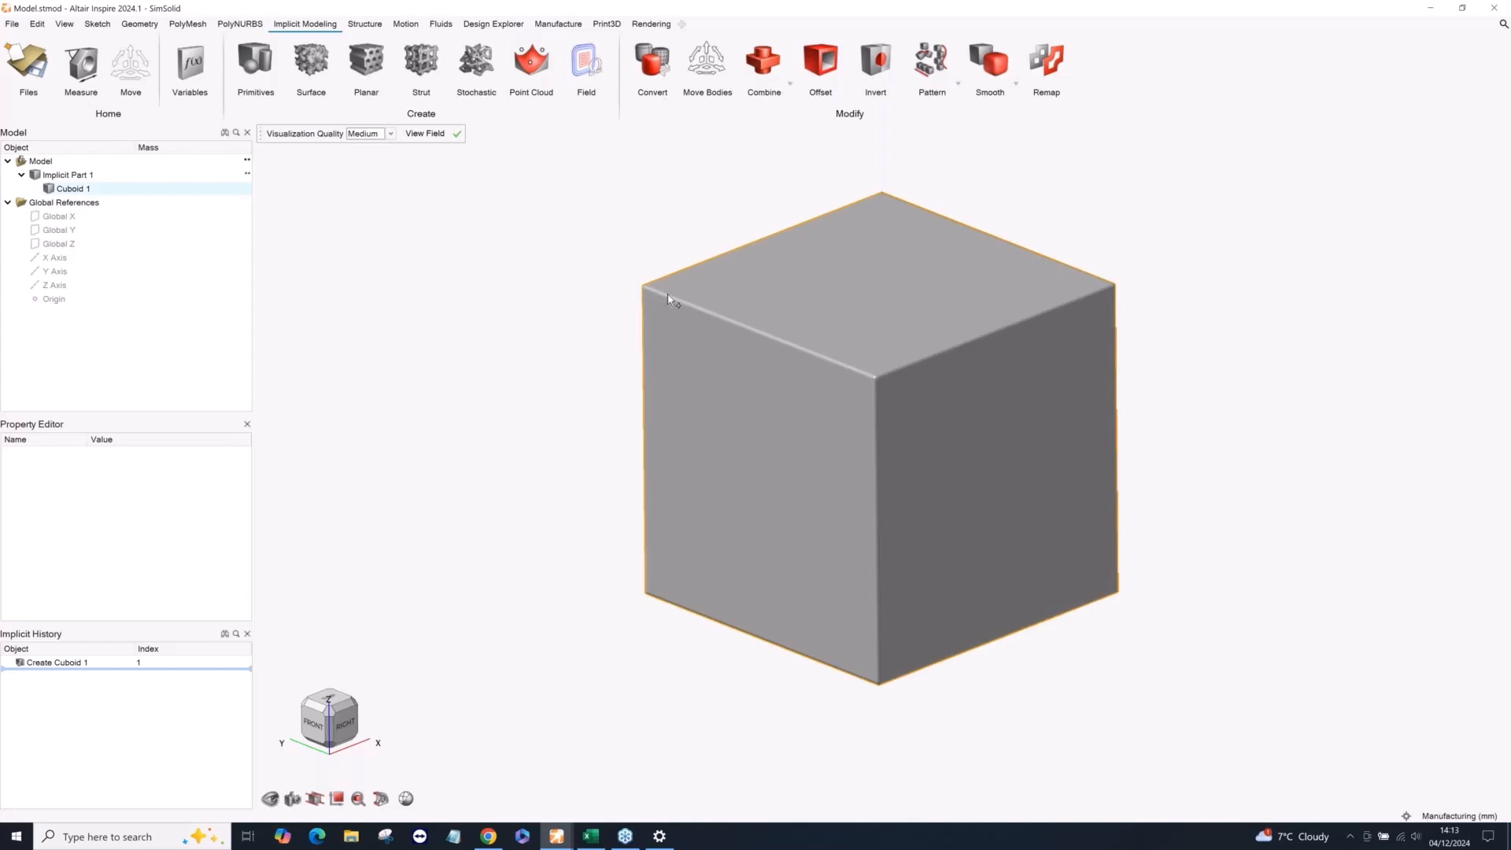
Preview the cuboid at High visualization quality, return it to Medium and leave implicit editing.
{"action": "left_click", "coordinate": [386, 134]}
{"action": "left_click", "coordinate": [376, 175]}
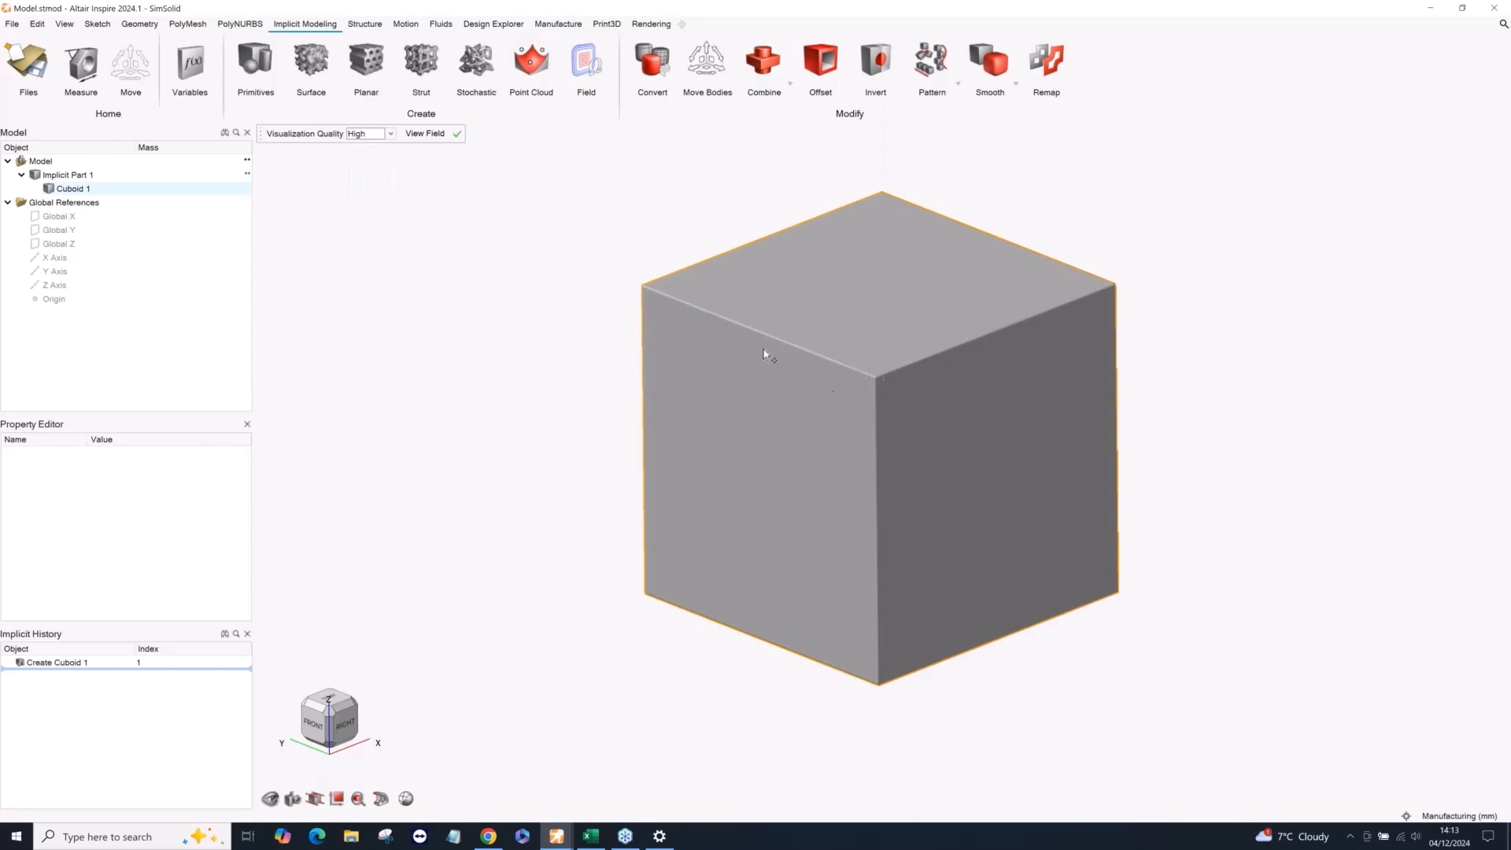
{"action": "left_click", "coordinate": [377, 134]}
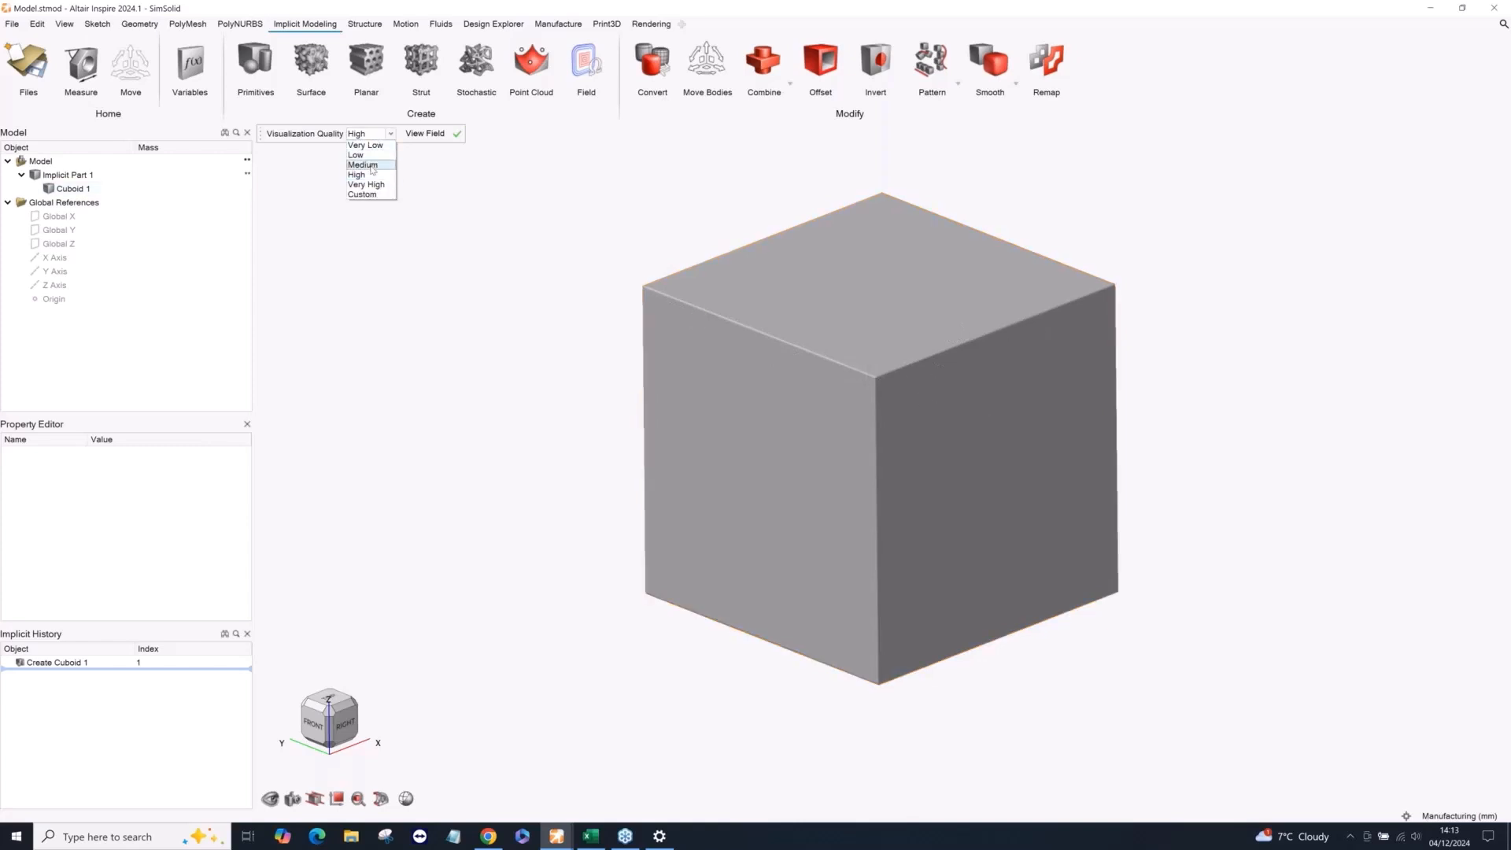
{"action": "left_click", "coordinate": [376, 164]}
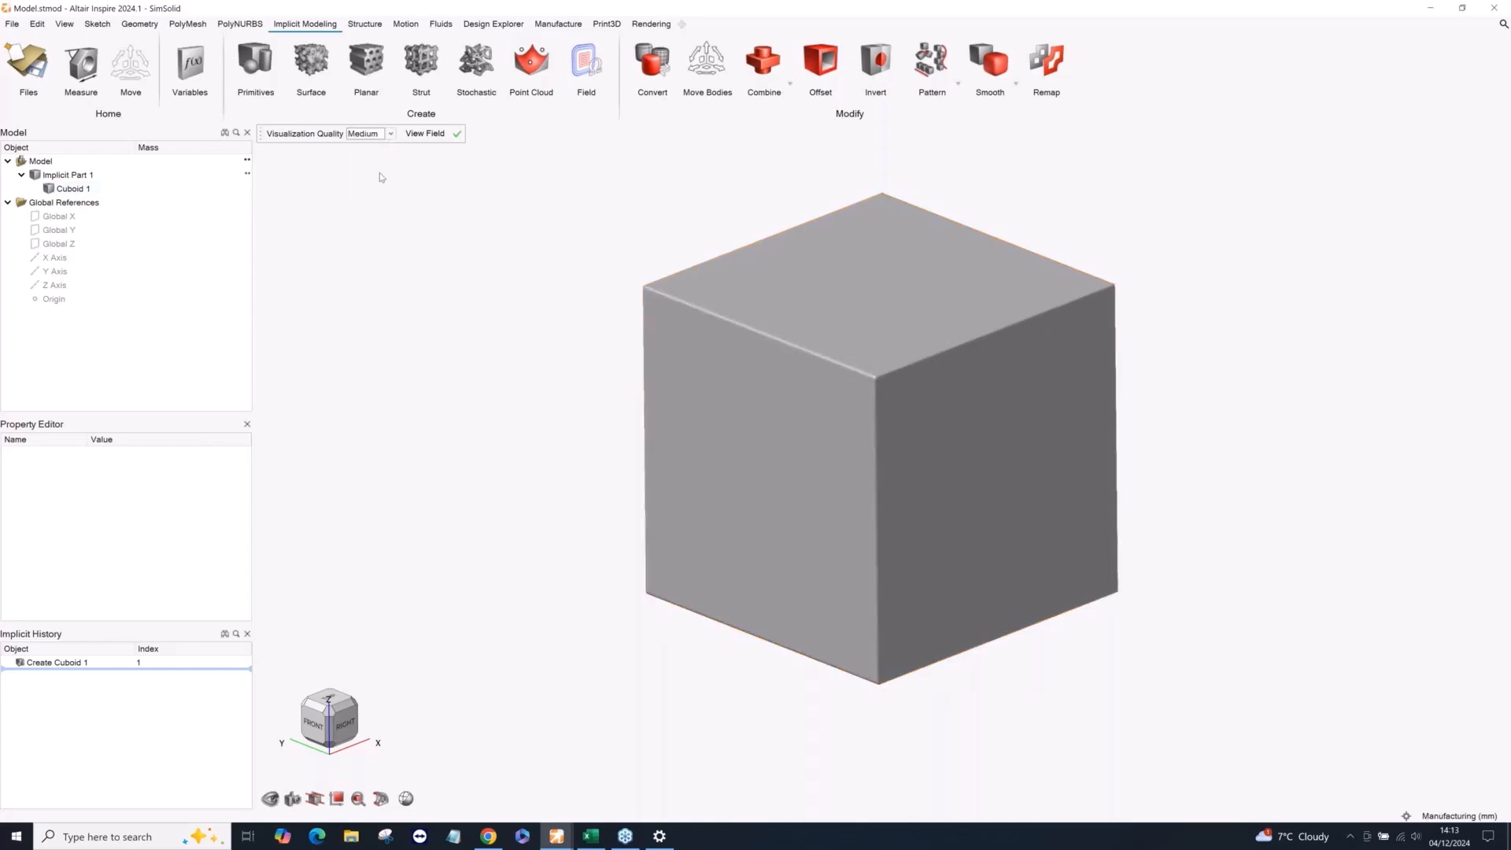
{"action": "right_click", "coordinate": [540, 239]}
{"action": "left_click", "coordinate": [520, 238]}
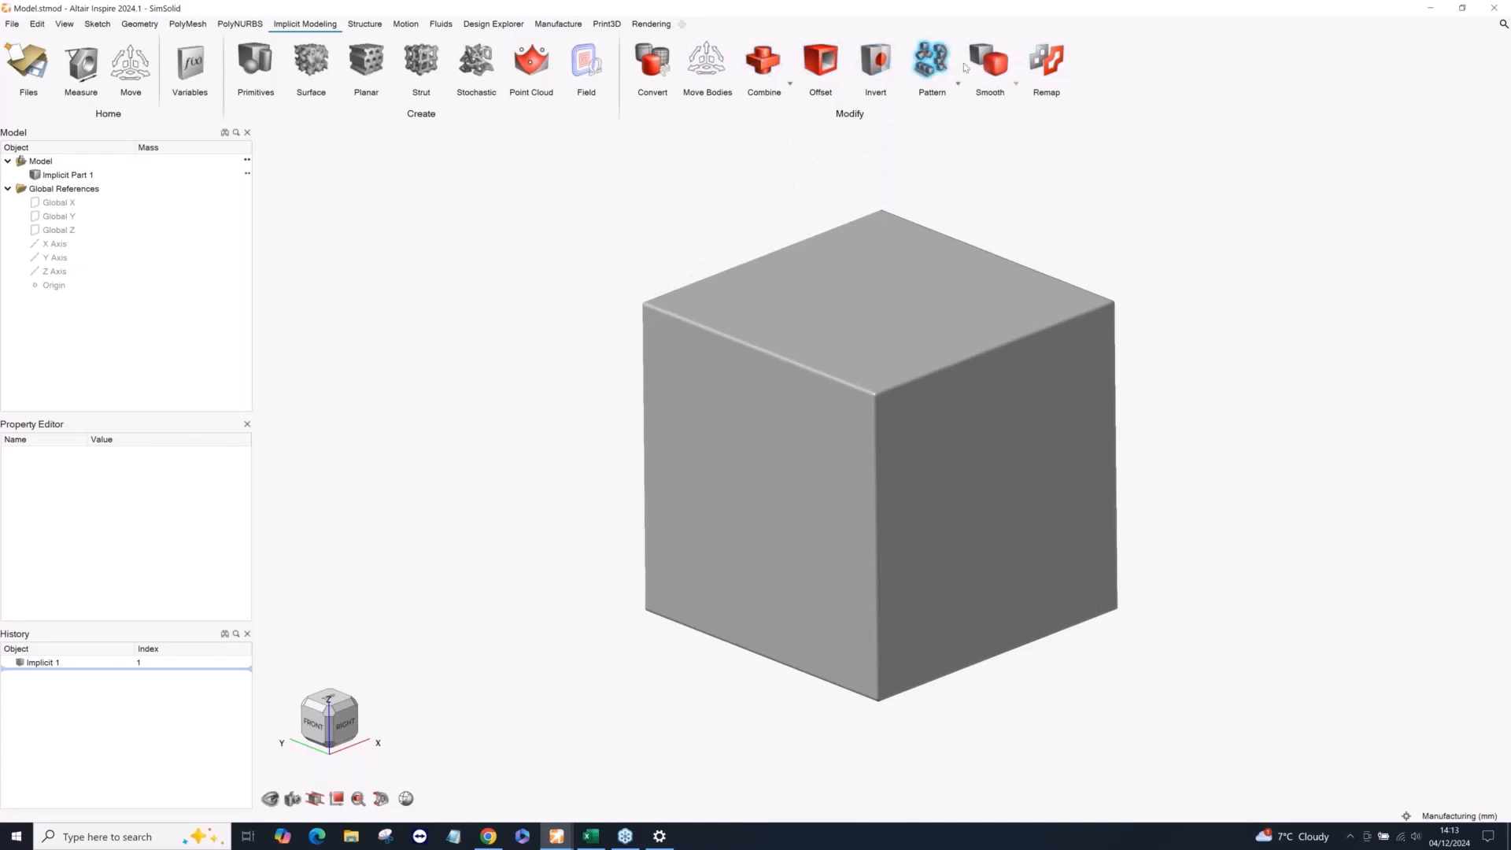
Try a Gyroid surface lattice on the cuboid, reviewing the available unit cell types.
{"action": "left_click", "coordinate": [790, 85]}
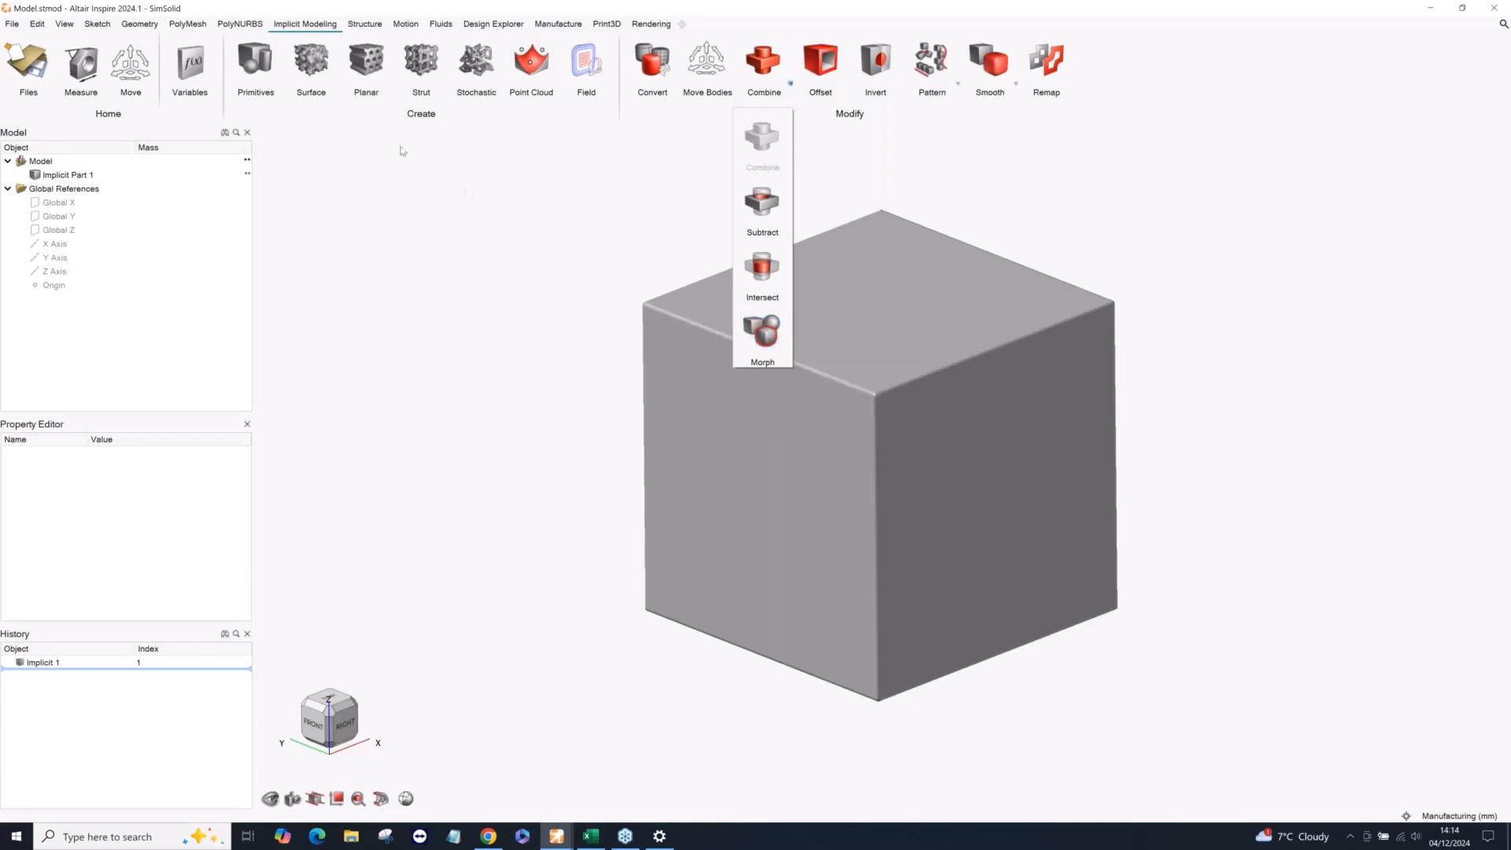
{"action": "left_click", "coordinate": [365, 122]}
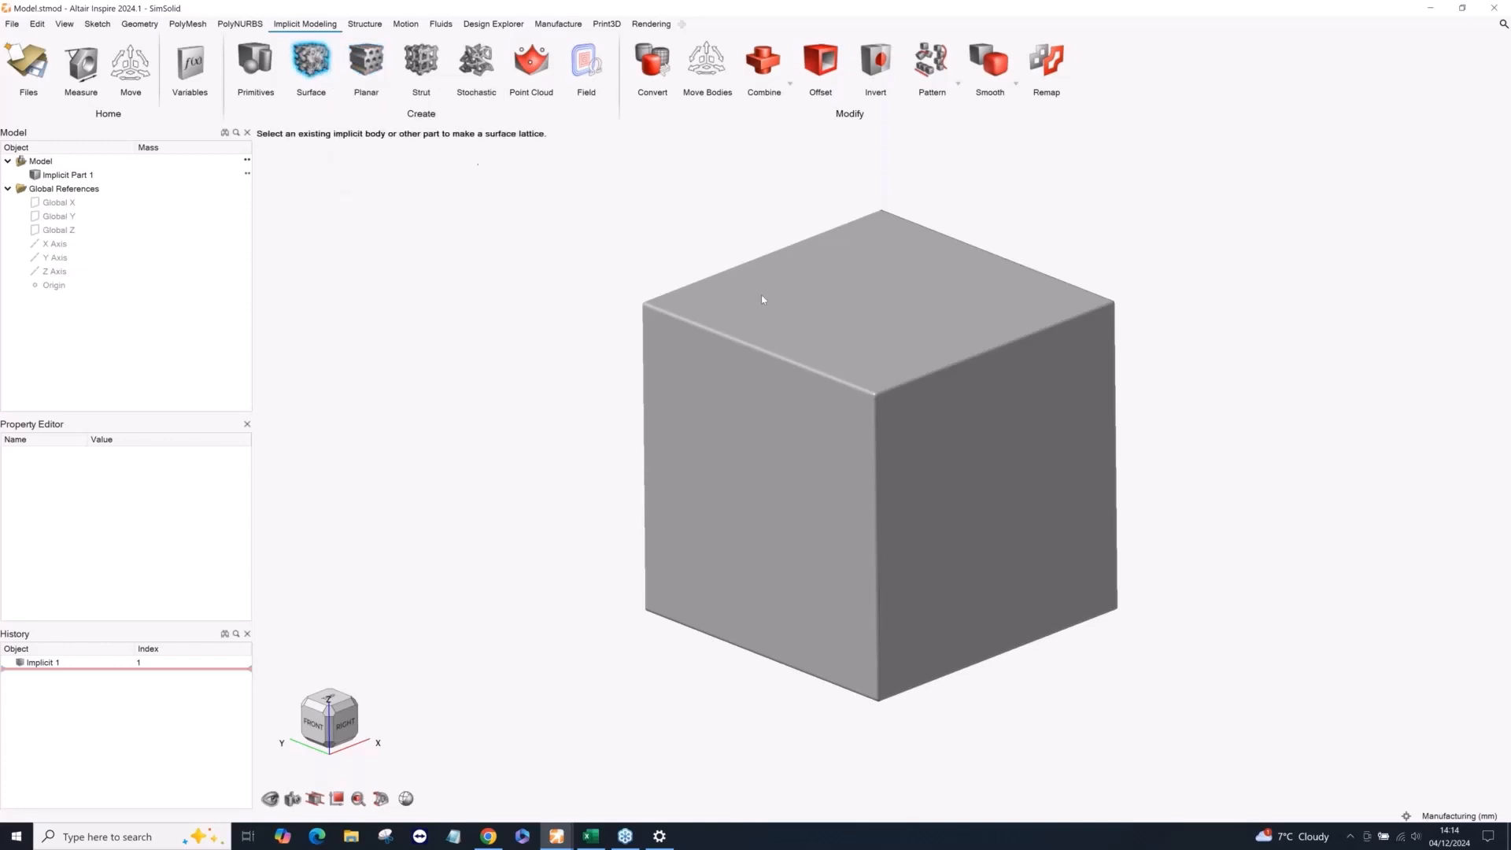
{"action": "left_click", "coordinate": [842, 336]}
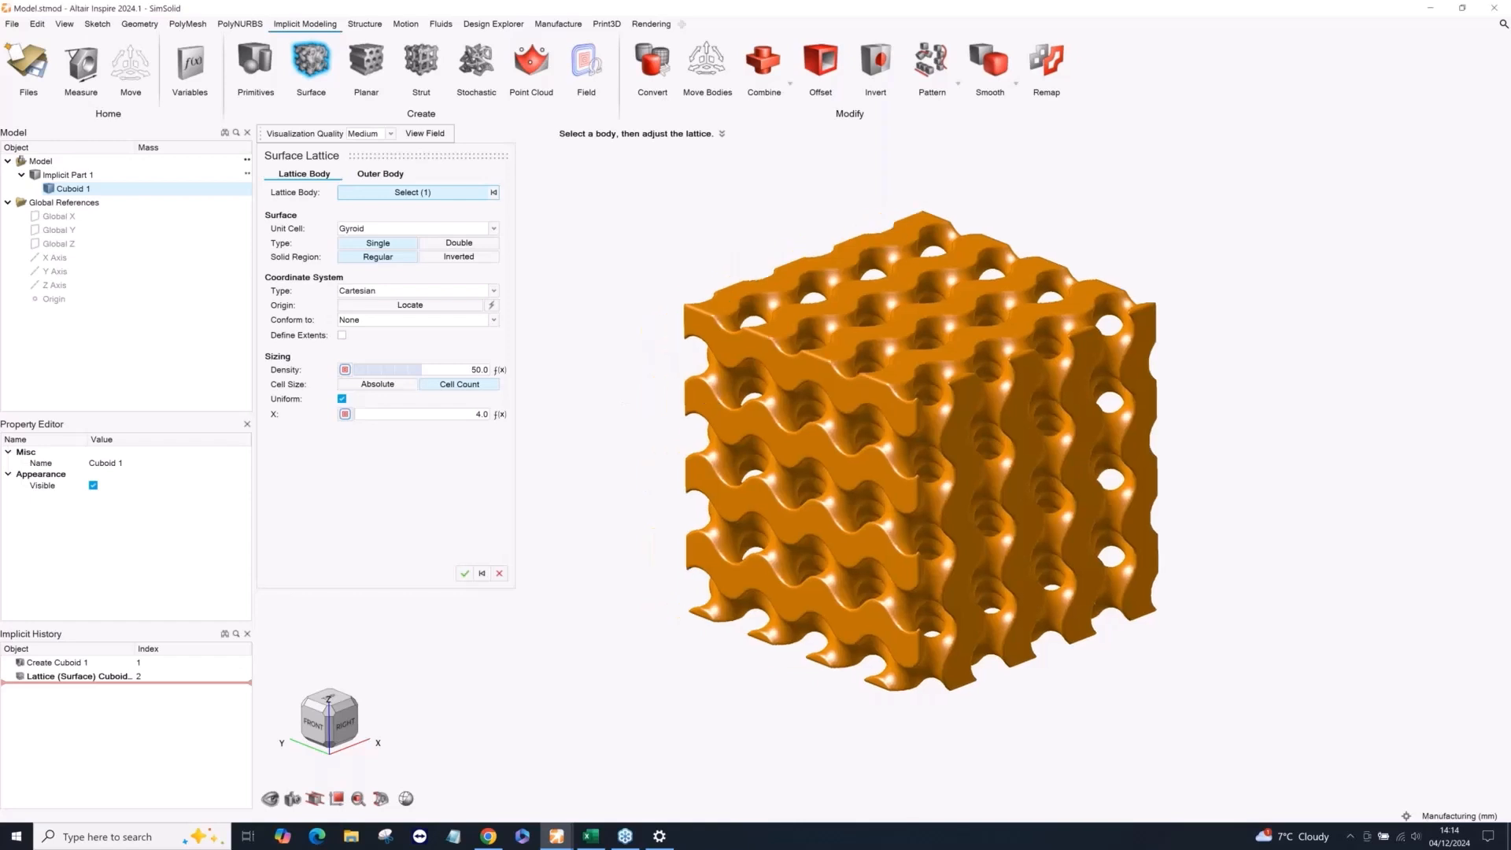
{"action": "middle_click_drag", "start_coordinate": [978, 380], "coordinate": [995, 413]}
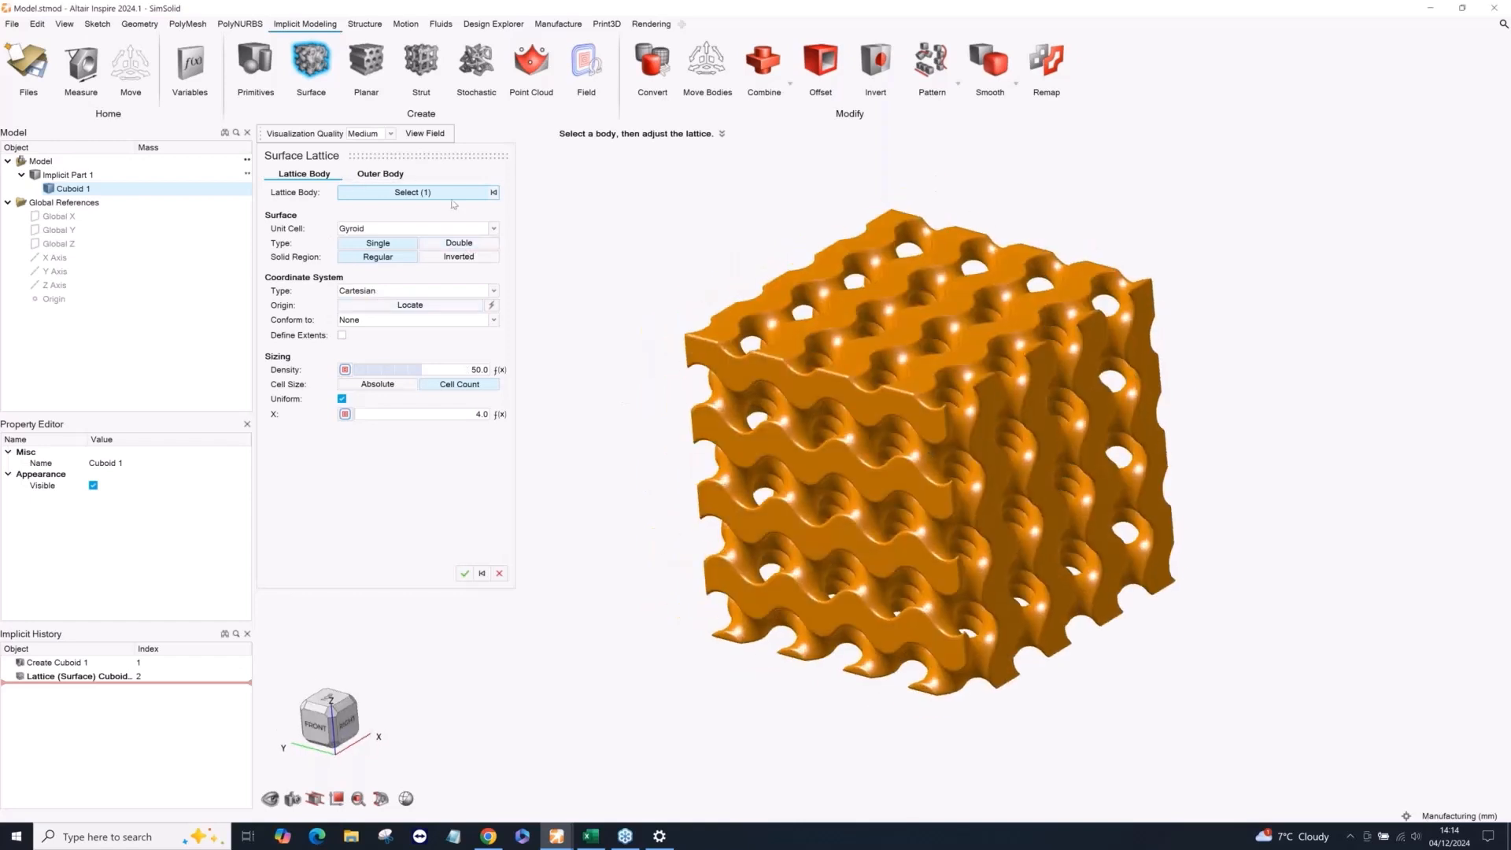
{"action": "left_click", "coordinate": [410, 228]}
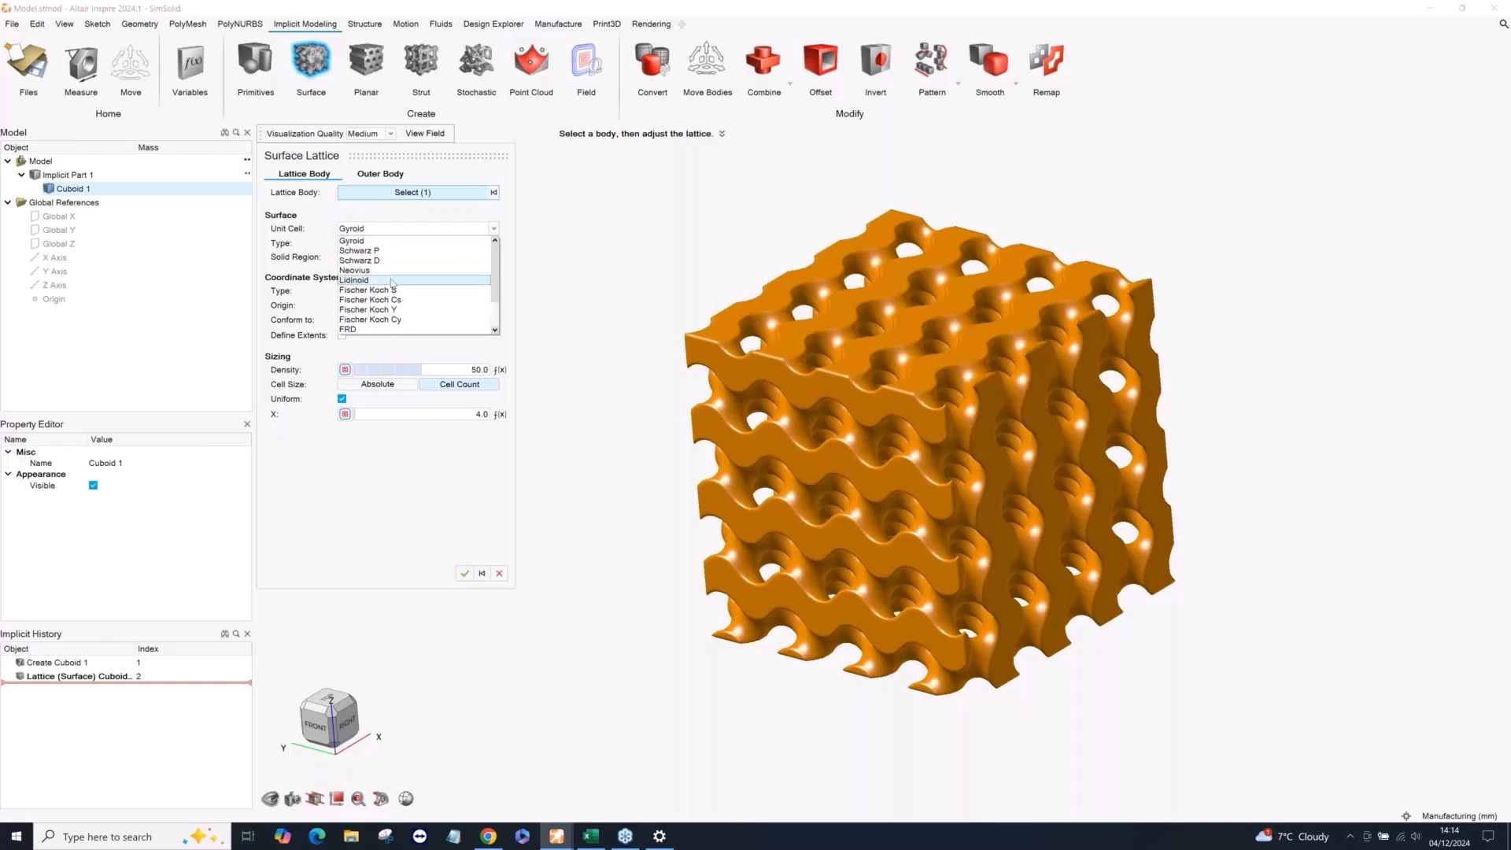
{"action": "left_click", "coordinate": [400, 233]}
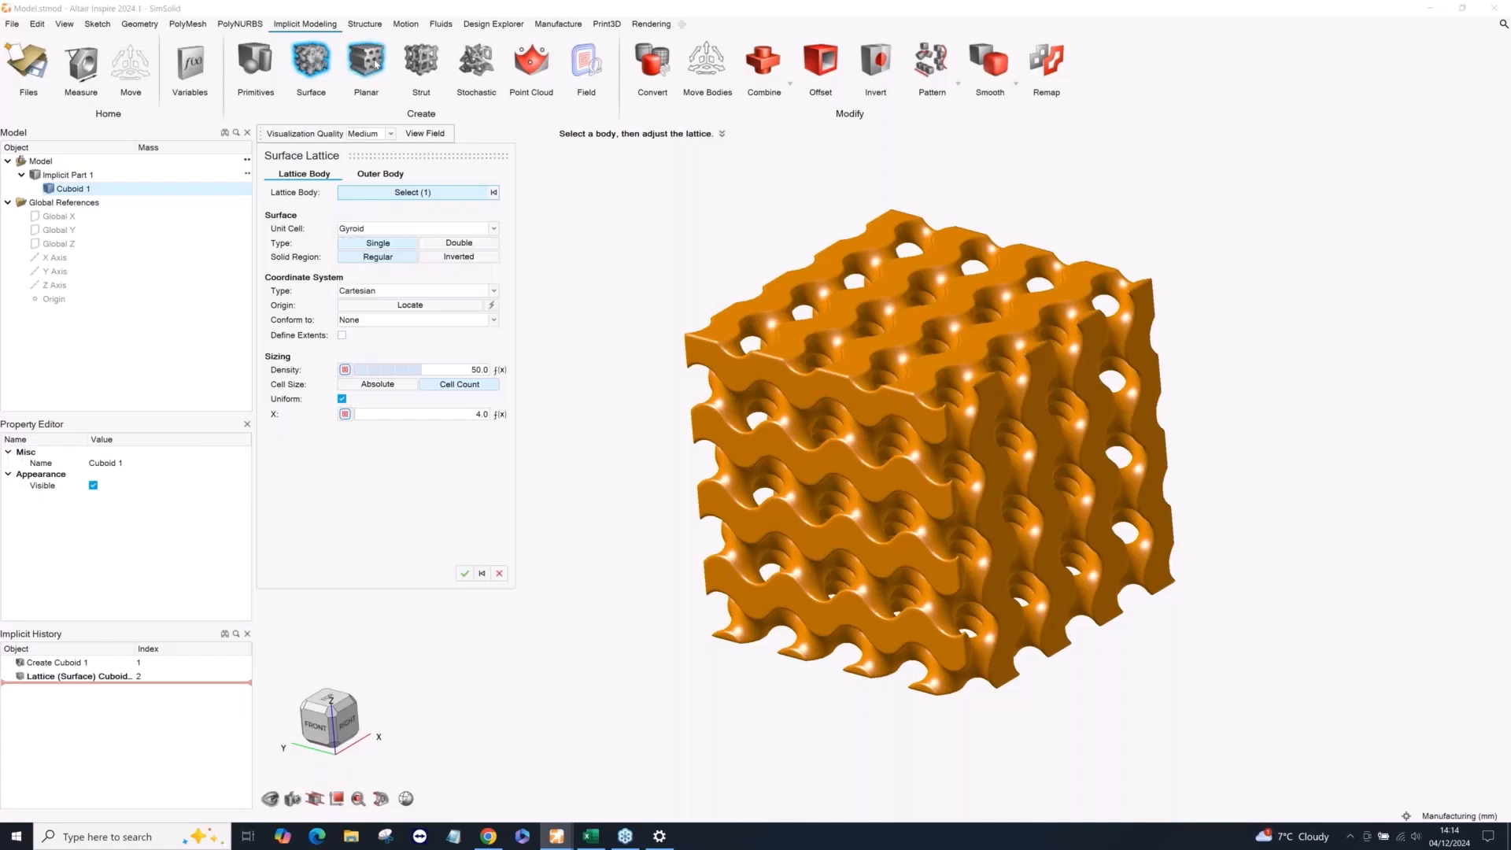
{"action": "left_click", "coordinate": [499, 573]}
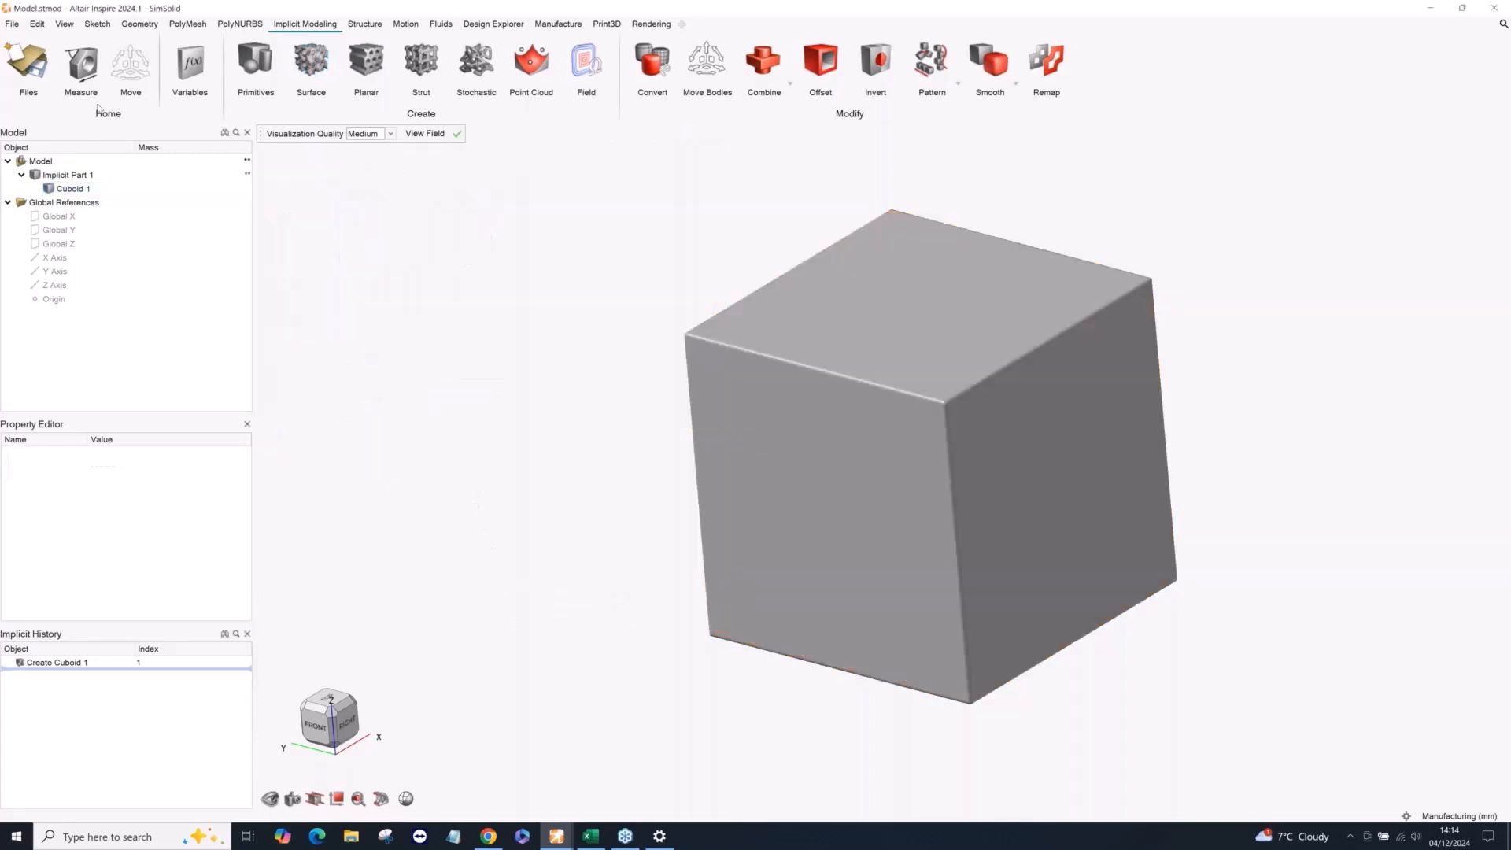
Open the recent model Generic Human Head.stmod.
{"action": "left_click", "coordinate": [13, 23]}
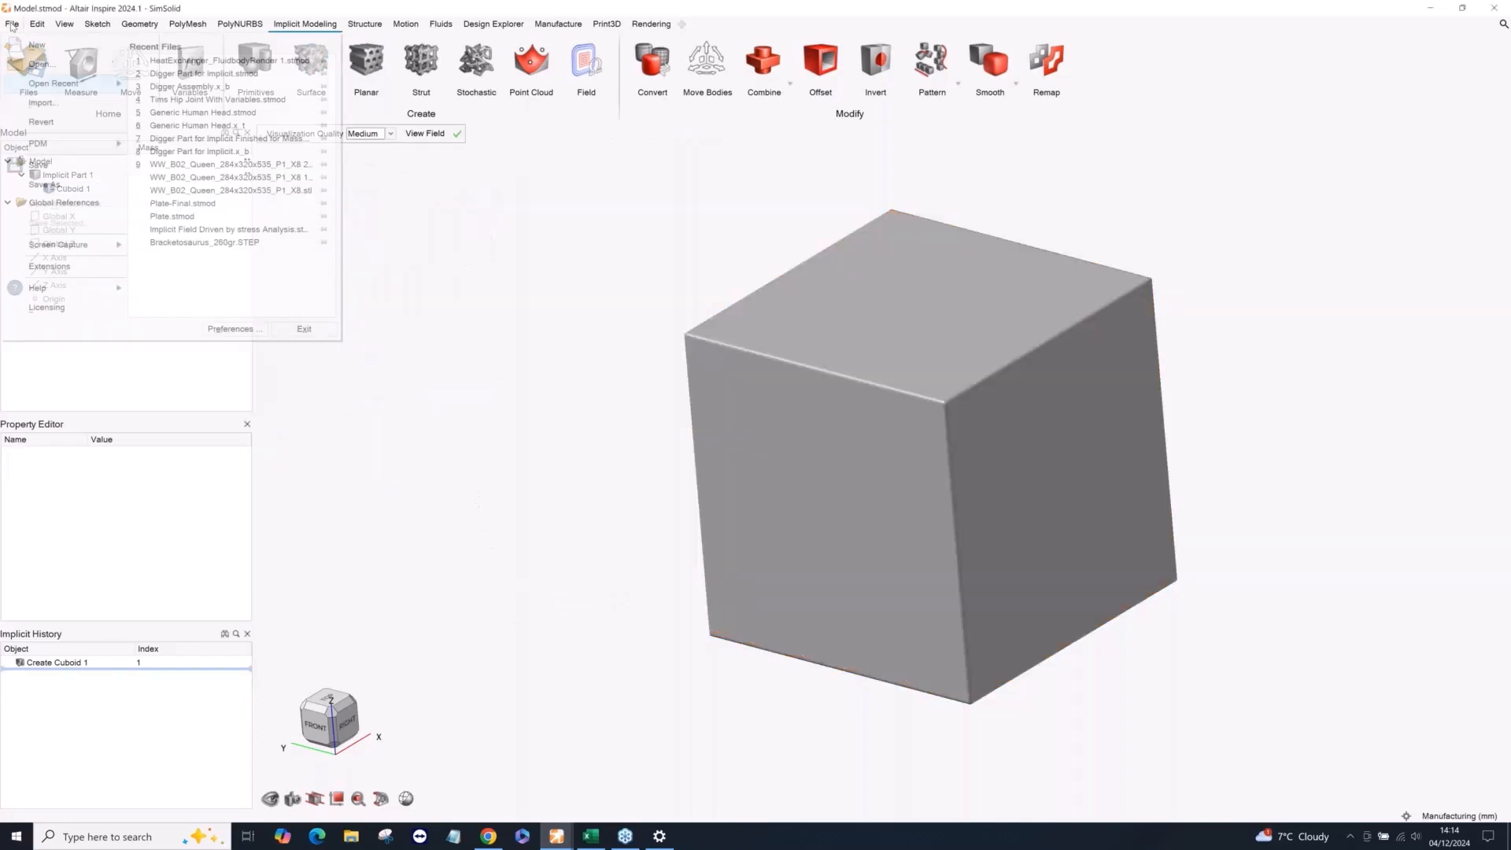
{"action": "left_click", "coordinate": [224, 112]}
{"action": "left_click", "coordinate": [366, 189]}
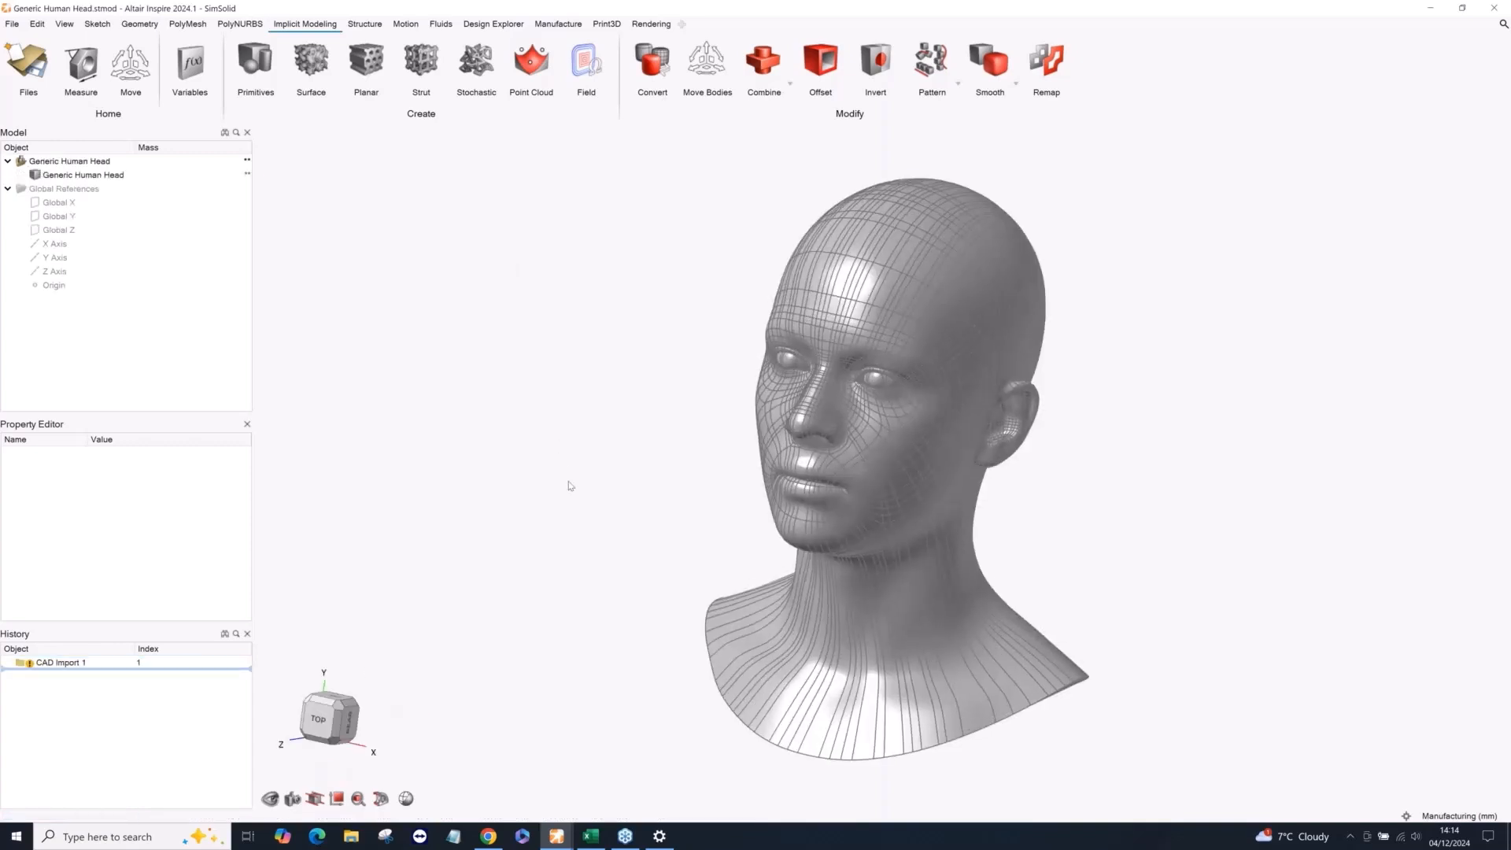
Examine the imported head's face and surface patches from several angles and distances.
{"action": "middle_click_drag", "start_coordinate": [571, 486], "coordinate": [678, 508]}
{"action": "scroll", "coordinate": [1101, 343], "scroll_direction": "up", "scroll_amount": 1}
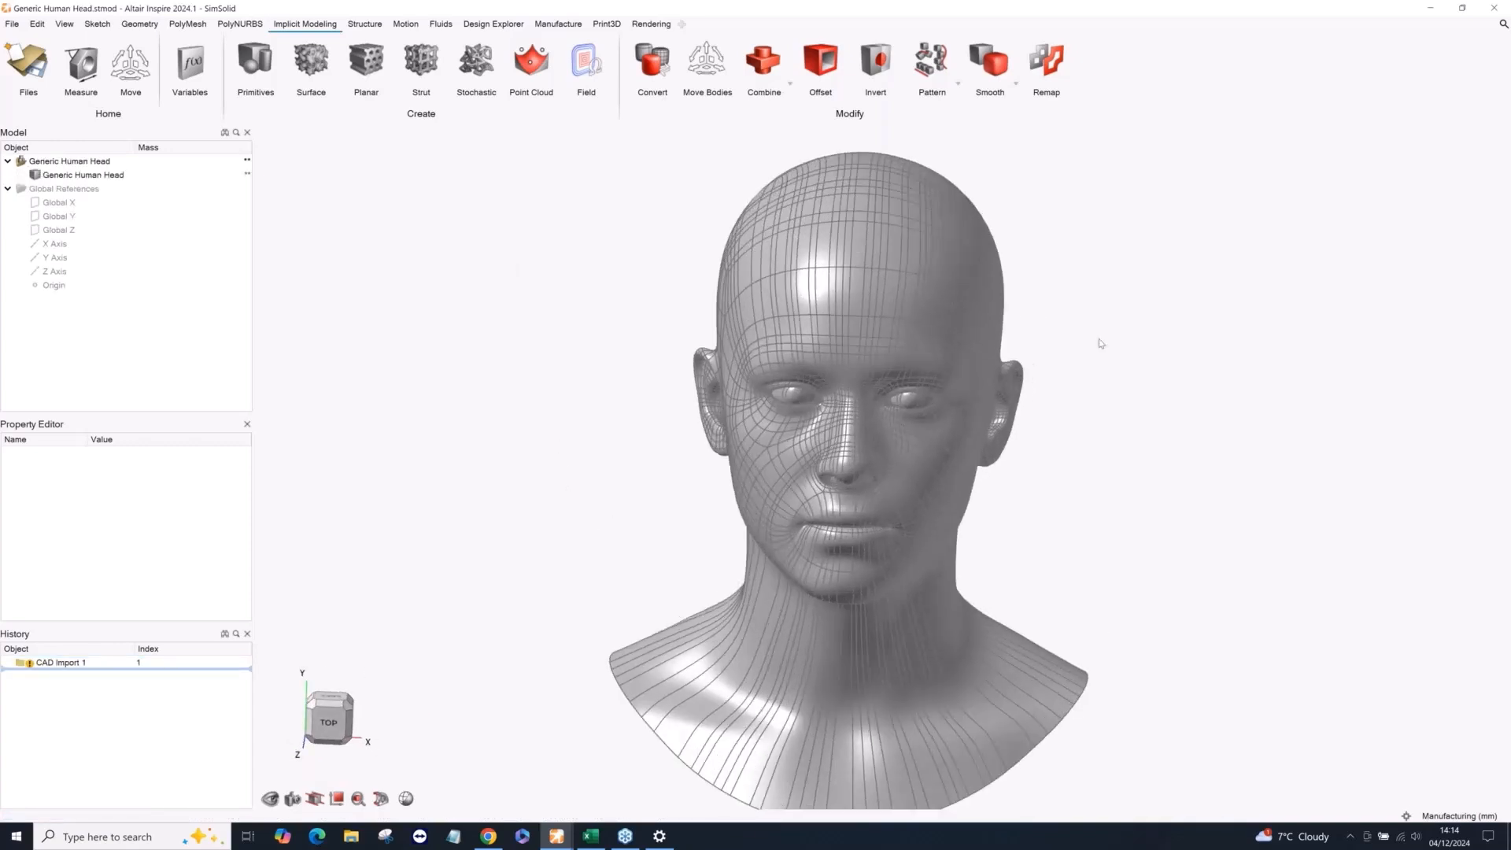
{"action": "scroll", "coordinate": [1092, 358], "scroll_direction": "up", "scroll_amount": 1}
{"action": "scroll", "coordinate": [1088, 356], "scroll_direction": "down", "scroll_amount": 1}
{"action": "middle_click_drag", "start_coordinate": [1086, 355], "coordinate": [956, 393]}
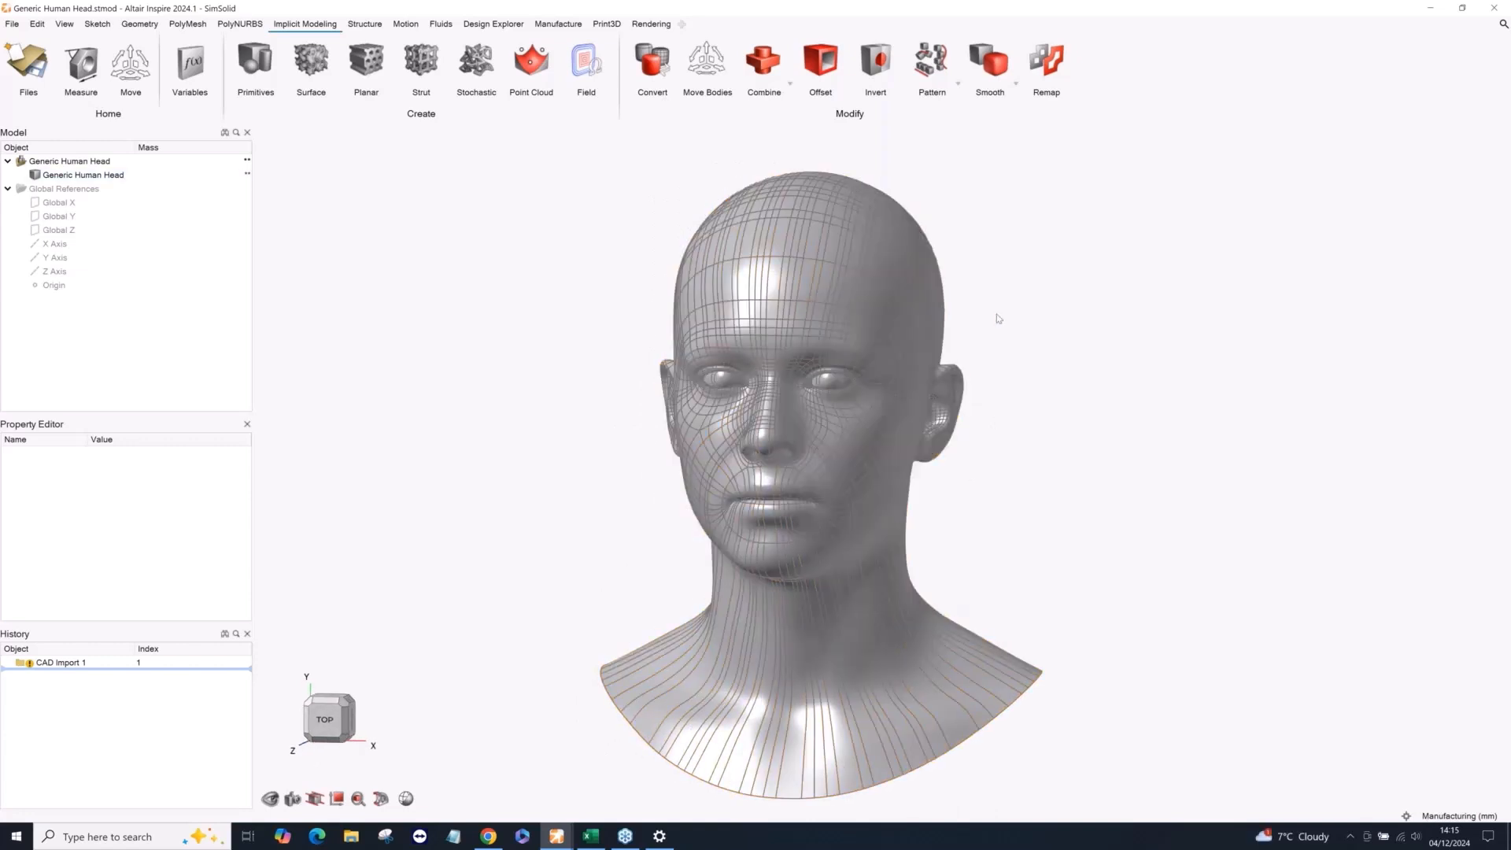
{"action": "scroll", "coordinate": [998, 320], "scroll_direction": "up", "scroll_amount": 2}
{"action": "scroll", "coordinate": [999, 319], "scroll_direction": "down", "scroll_amount": 4}
{"action": "scroll", "coordinate": [986, 358], "scroll_direction": "up", "scroll_amount": 3}
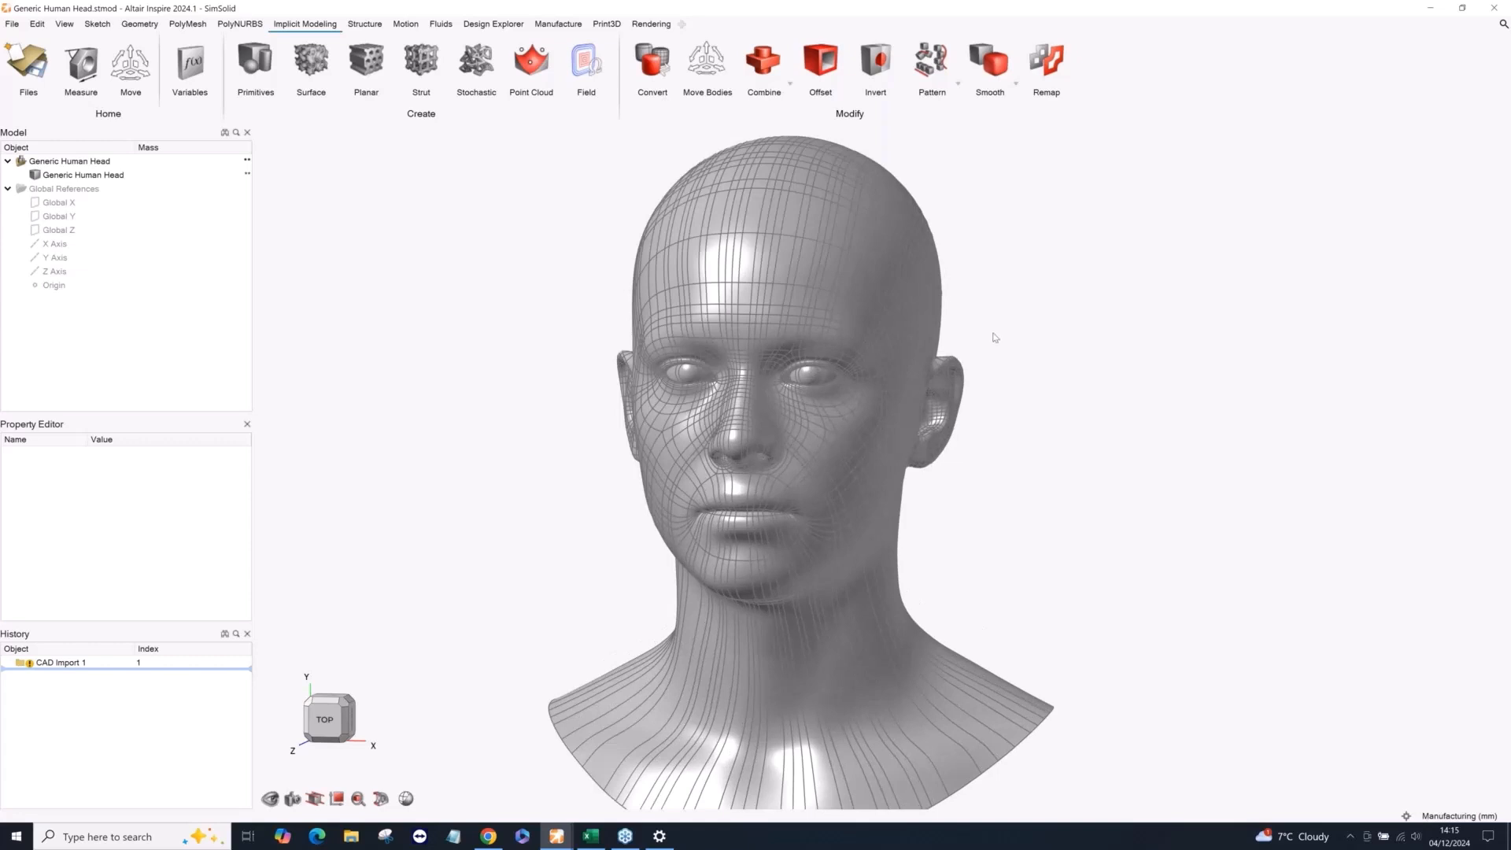
{"action": "mouse_move", "coordinate": [990, 340]}
{"action": "right_mouse_down"}
{"action": "mouse_move", "coordinate": [963, 358]}
{"action": "mouse_move", "coordinate": [1023, 354]}
{"action": "right_mouse_up"}
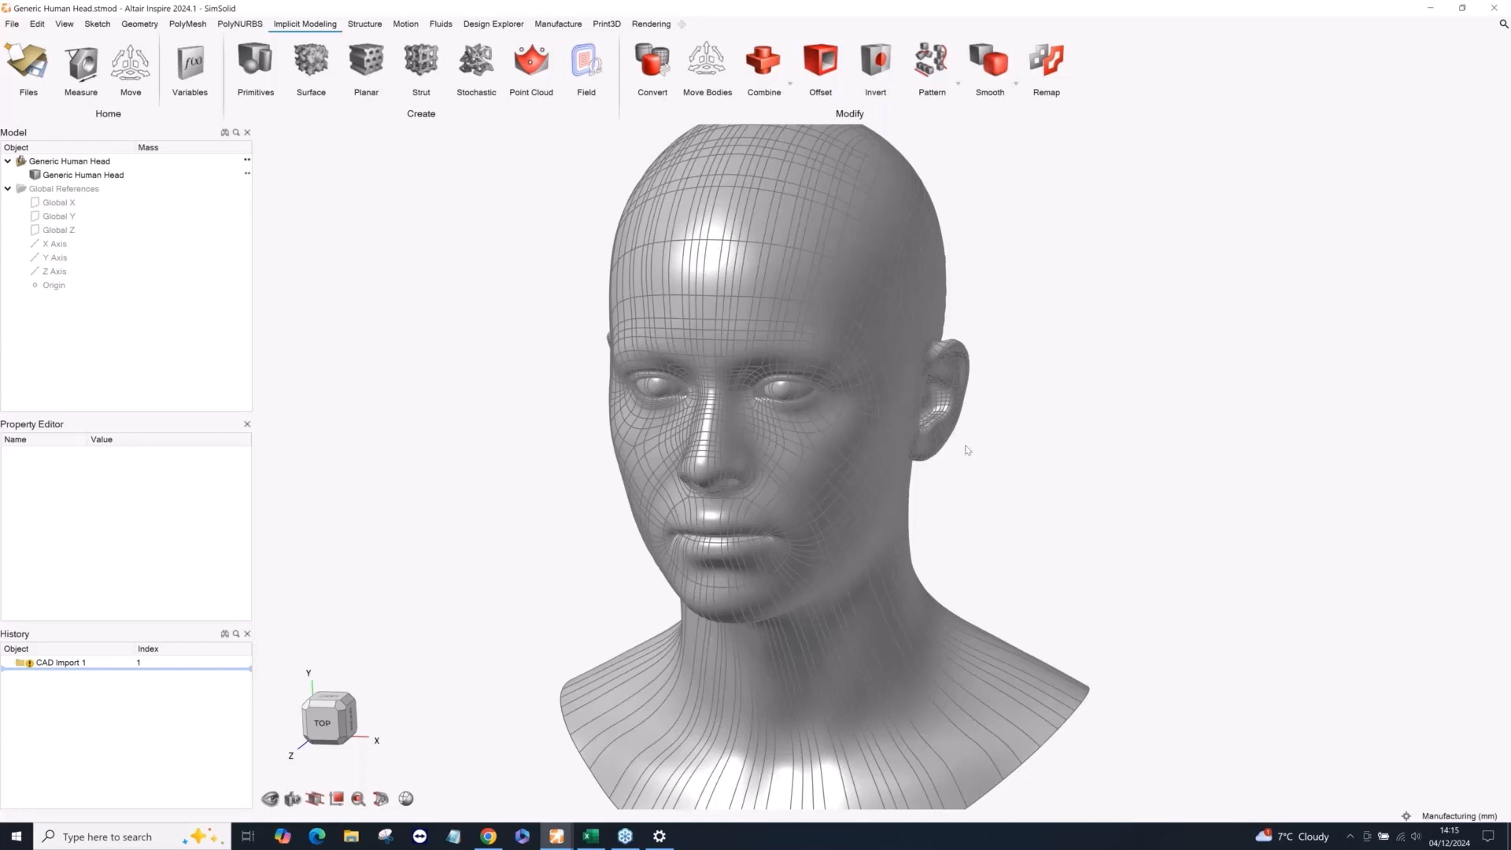
{"action": "scroll", "coordinate": [967, 447], "scroll_direction": "down", "scroll_amount": 2}
{"action": "middle_click_drag", "start_coordinate": [967, 447], "coordinate": [1010, 423]}
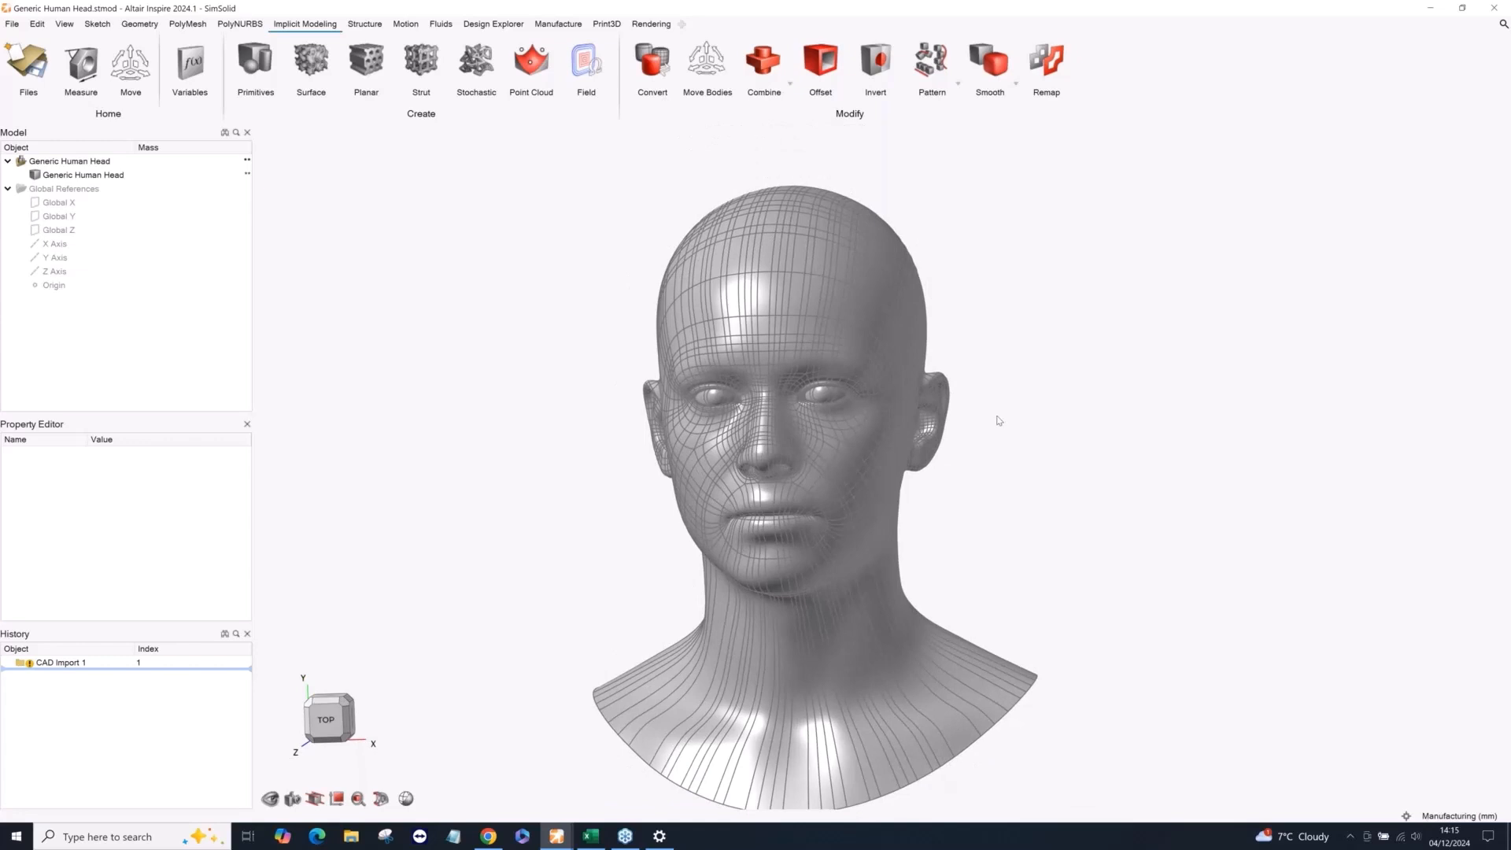
{"action": "scroll", "coordinate": [983, 415], "scroll_direction": "down", "scroll_amount": 2}
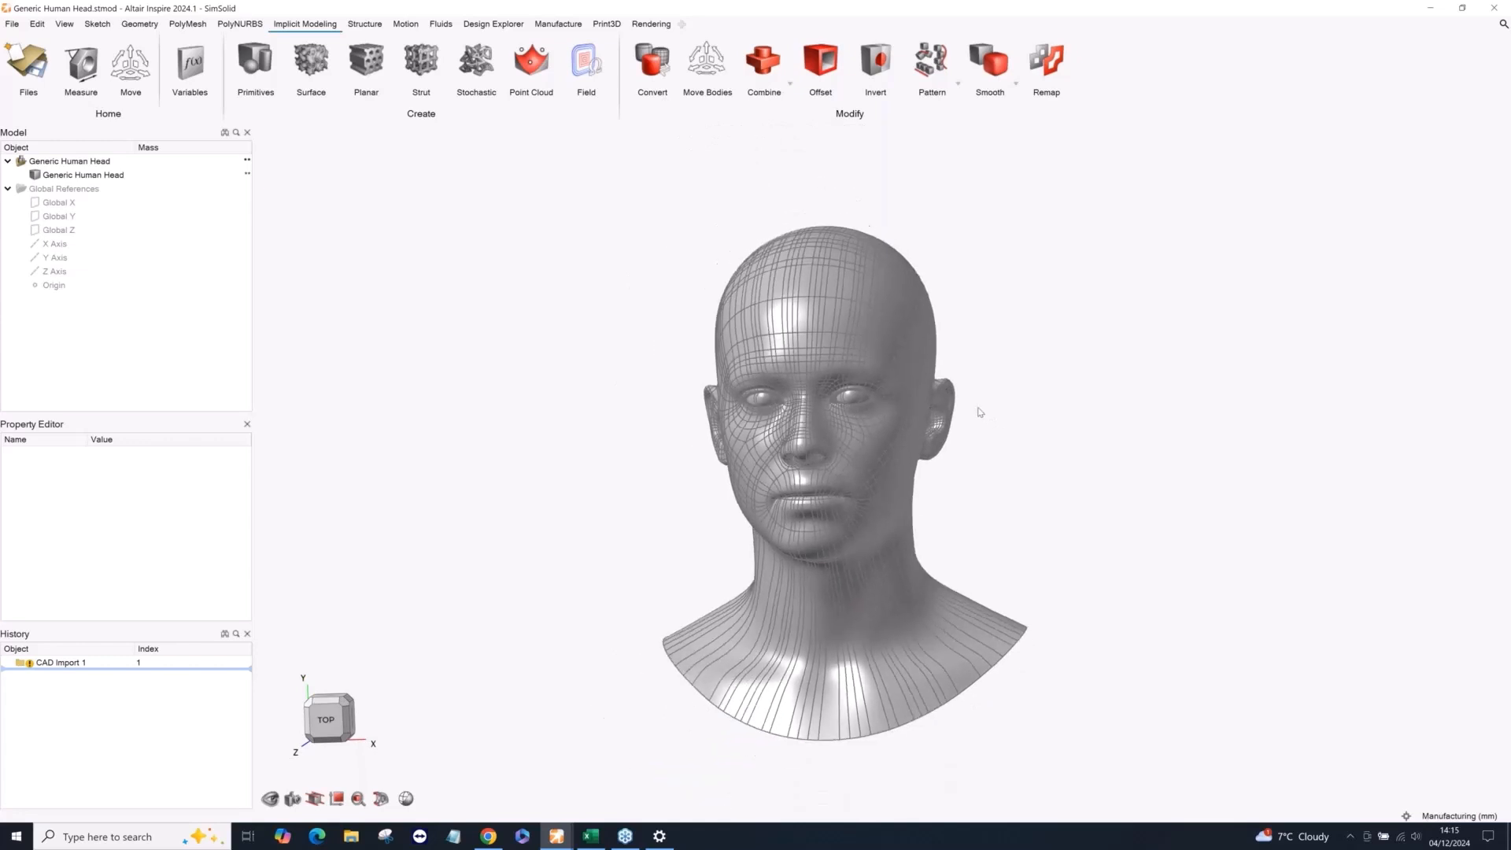
{"action": "middle_click_drag", "start_coordinate": [983, 414], "coordinate": [982, 409]}
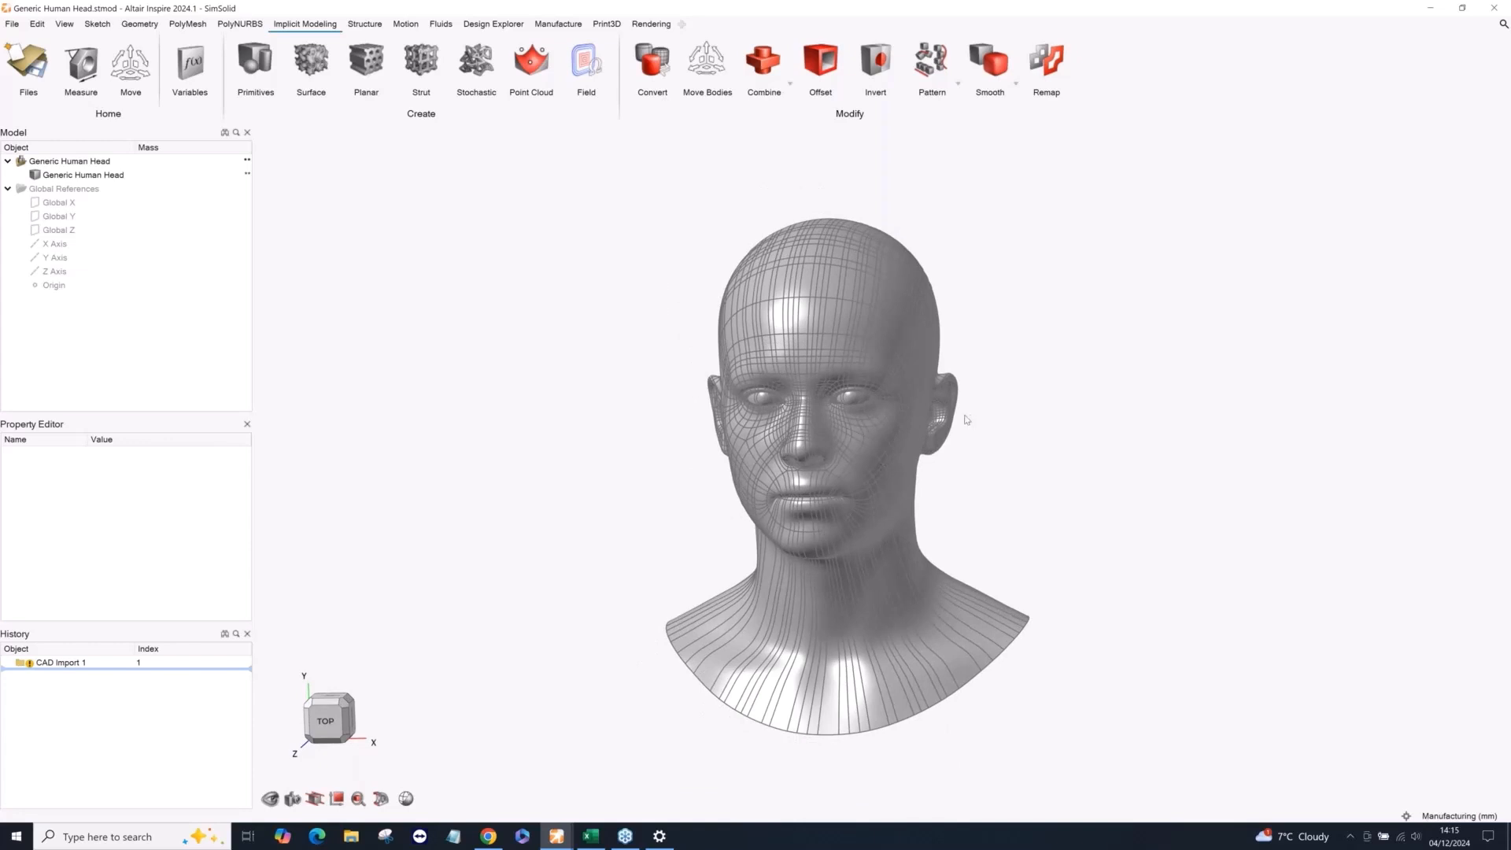
{"action": "middle_click_drag", "start_coordinate": [967, 421], "coordinate": [920, 386]}
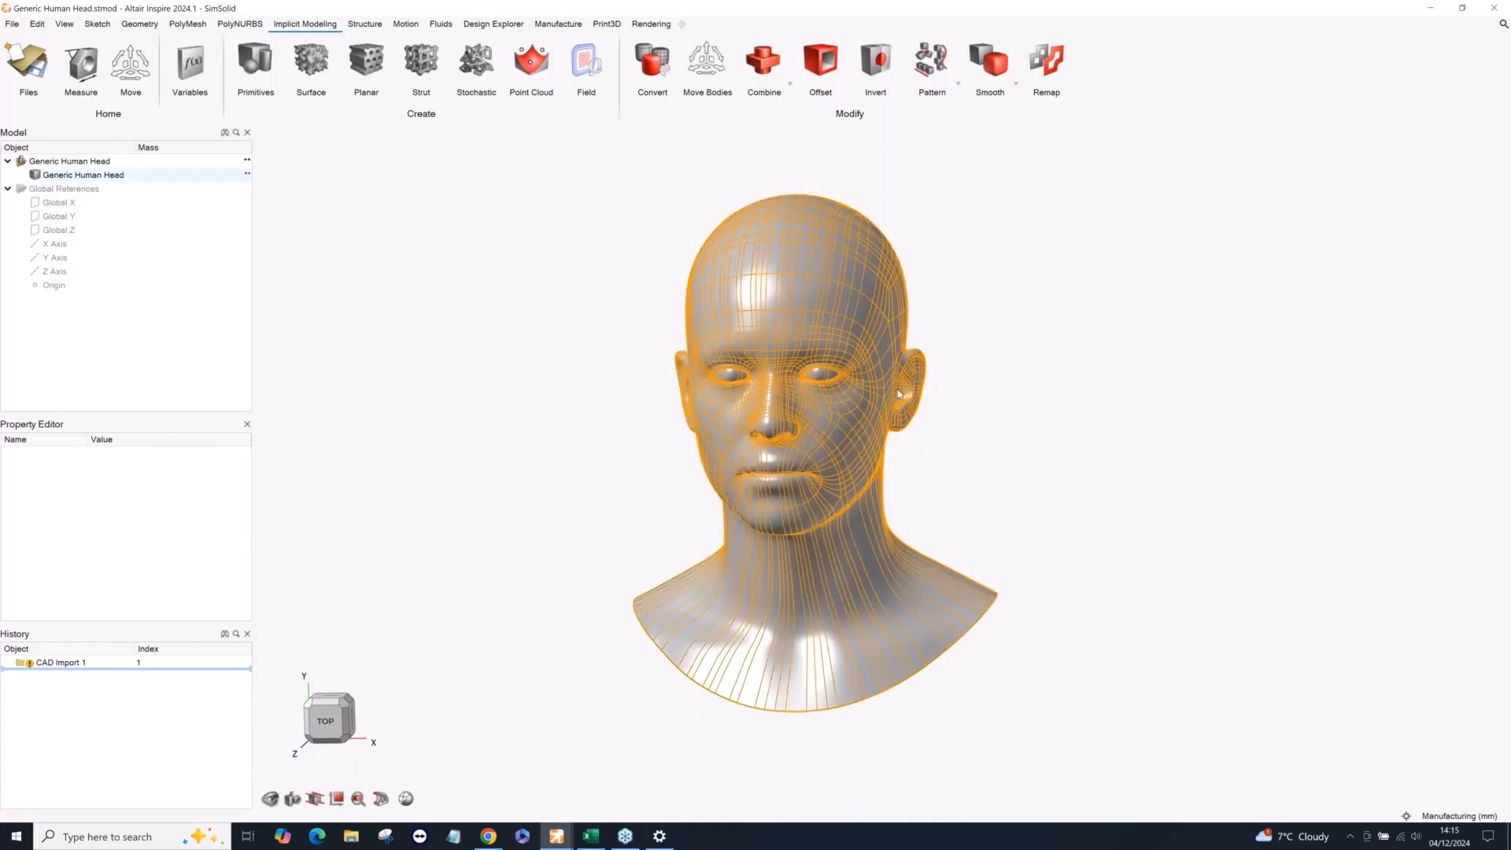
Convert the Generic Human Head part to an implicit body.
{"action": "left_click", "coordinate": [652, 60]}
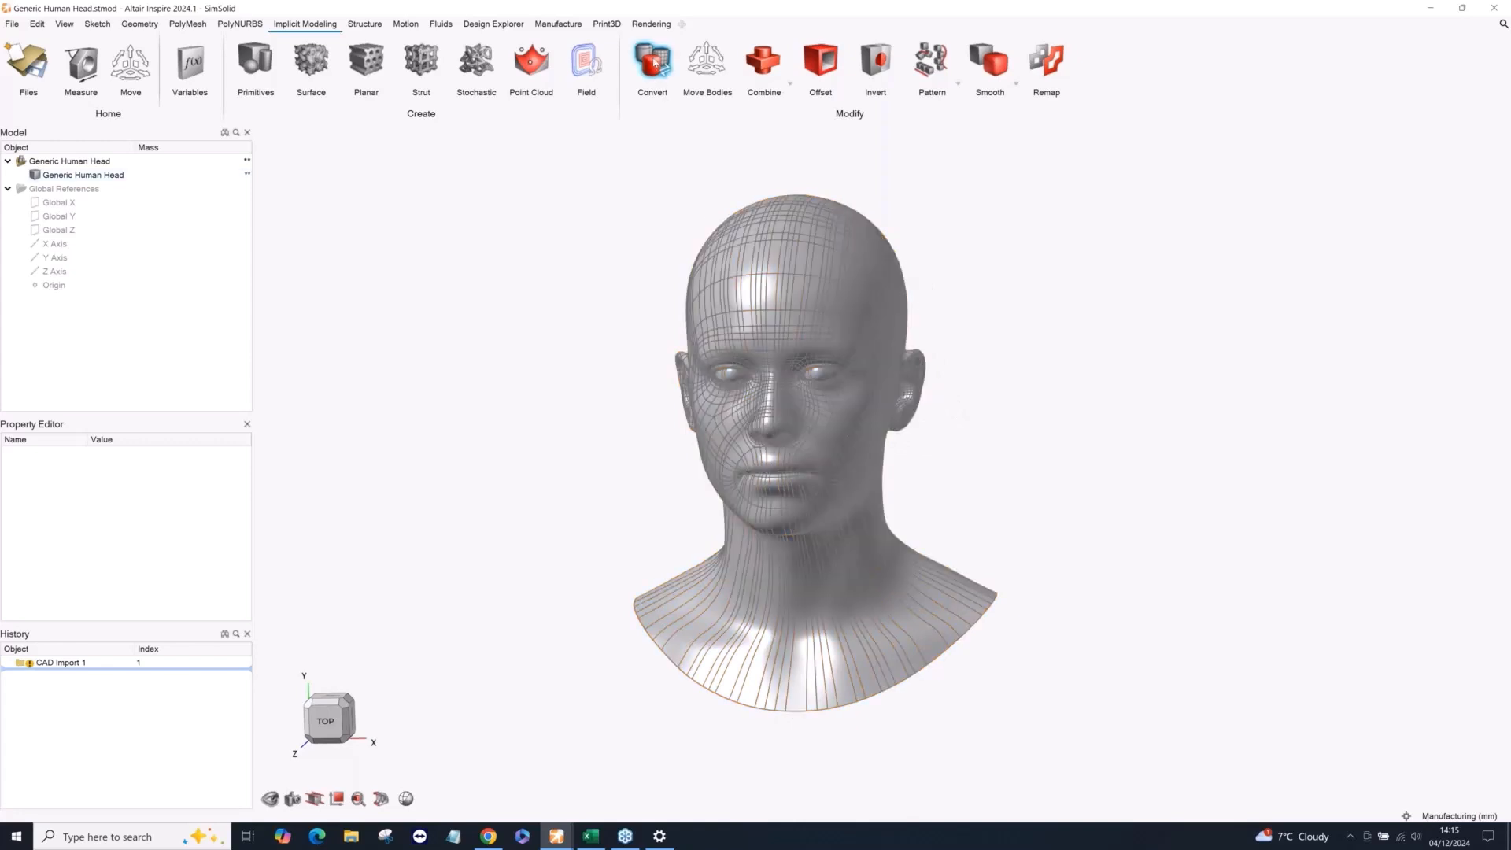
{"action": "left_click", "coordinate": [790, 271]}
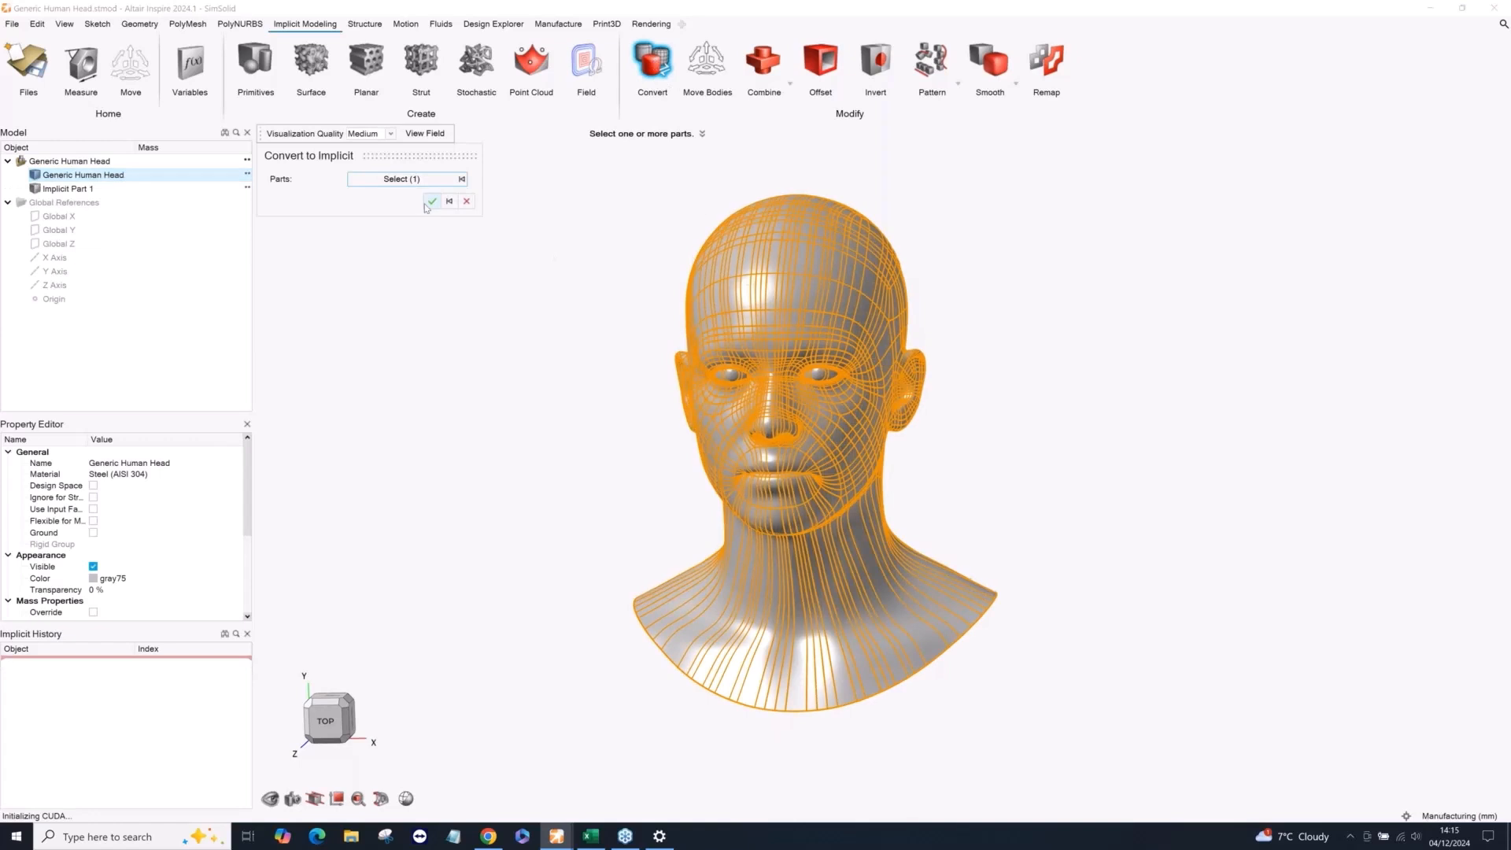
{"action": "left_click", "coordinate": [431, 202]}
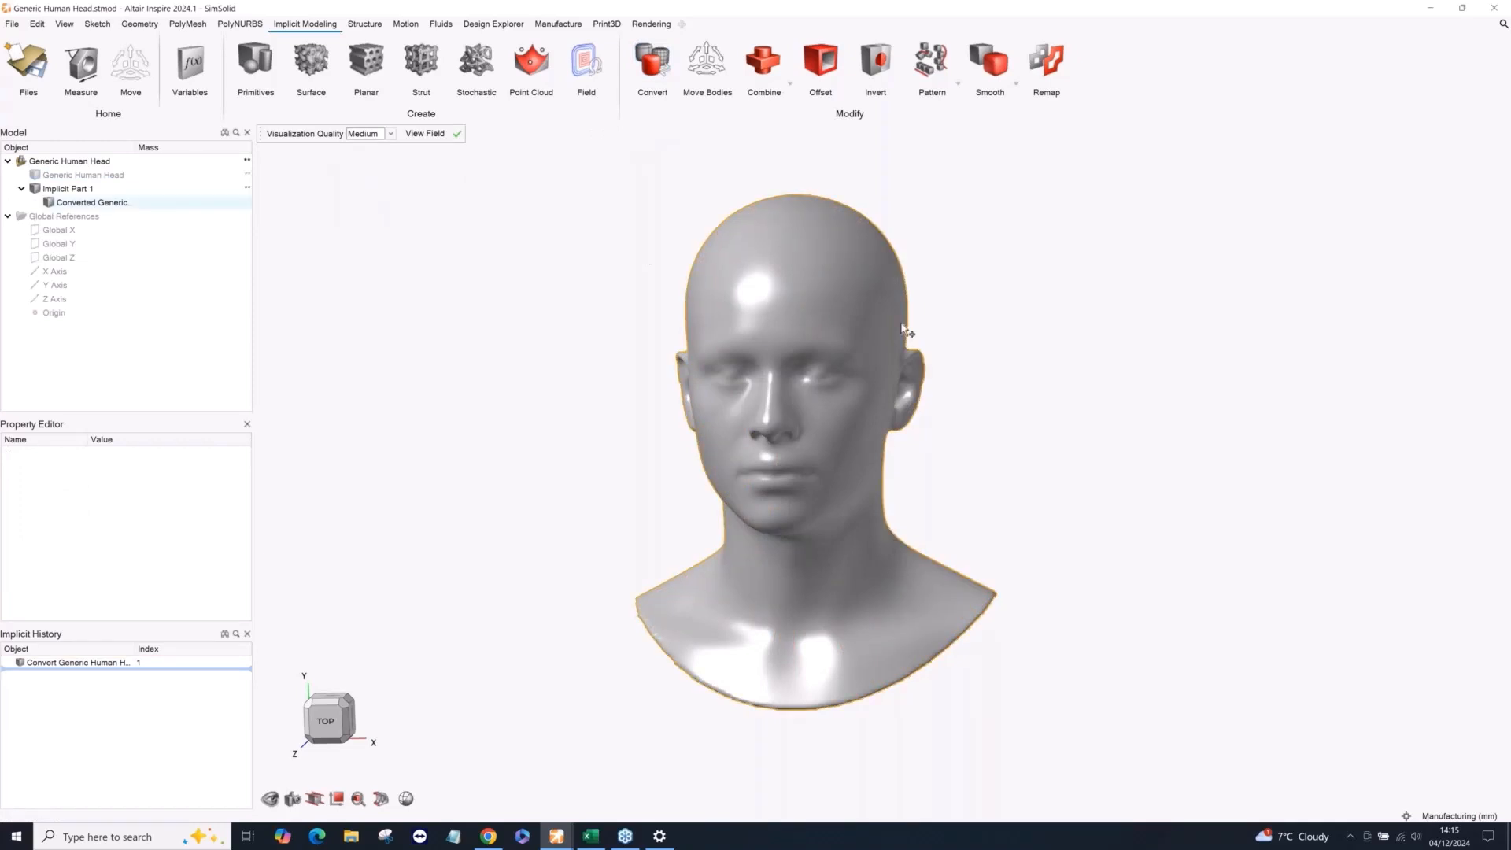
Preview a 30 mm outward offset of the converted human head.
{"action": "mouse_move", "coordinate": [1055, 397]}
{"action": "right_mouse_down"}
{"action": "mouse_move", "coordinate": [950, 385]}
{"action": "mouse_move", "coordinate": [1030, 391]}
{"action": "right_mouse_up"}
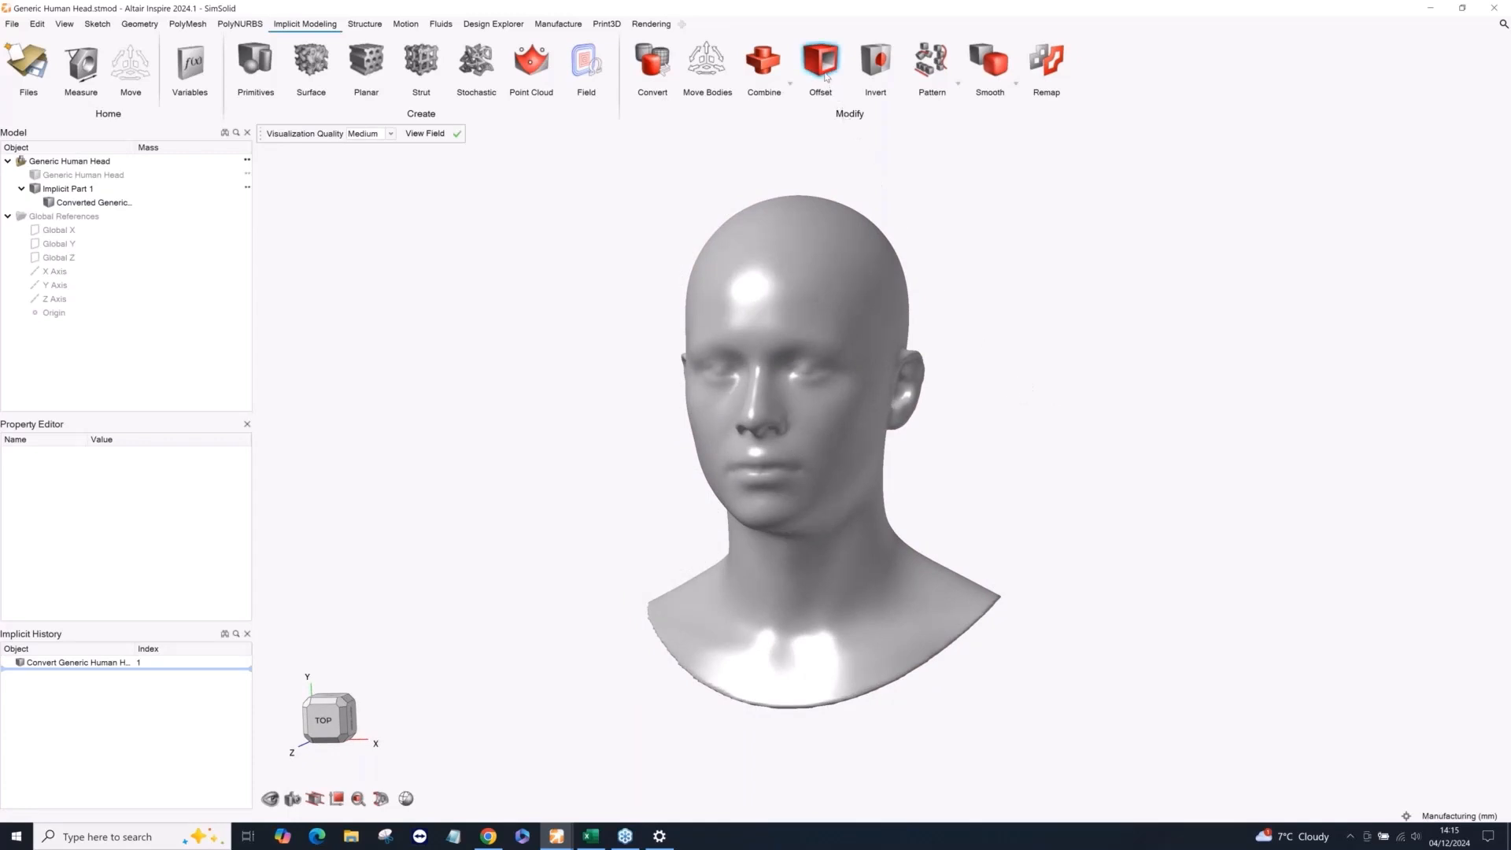
{"action": "left_click", "coordinate": [811, 91]}
{"action": "left_click", "coordinate": [791, 256]}
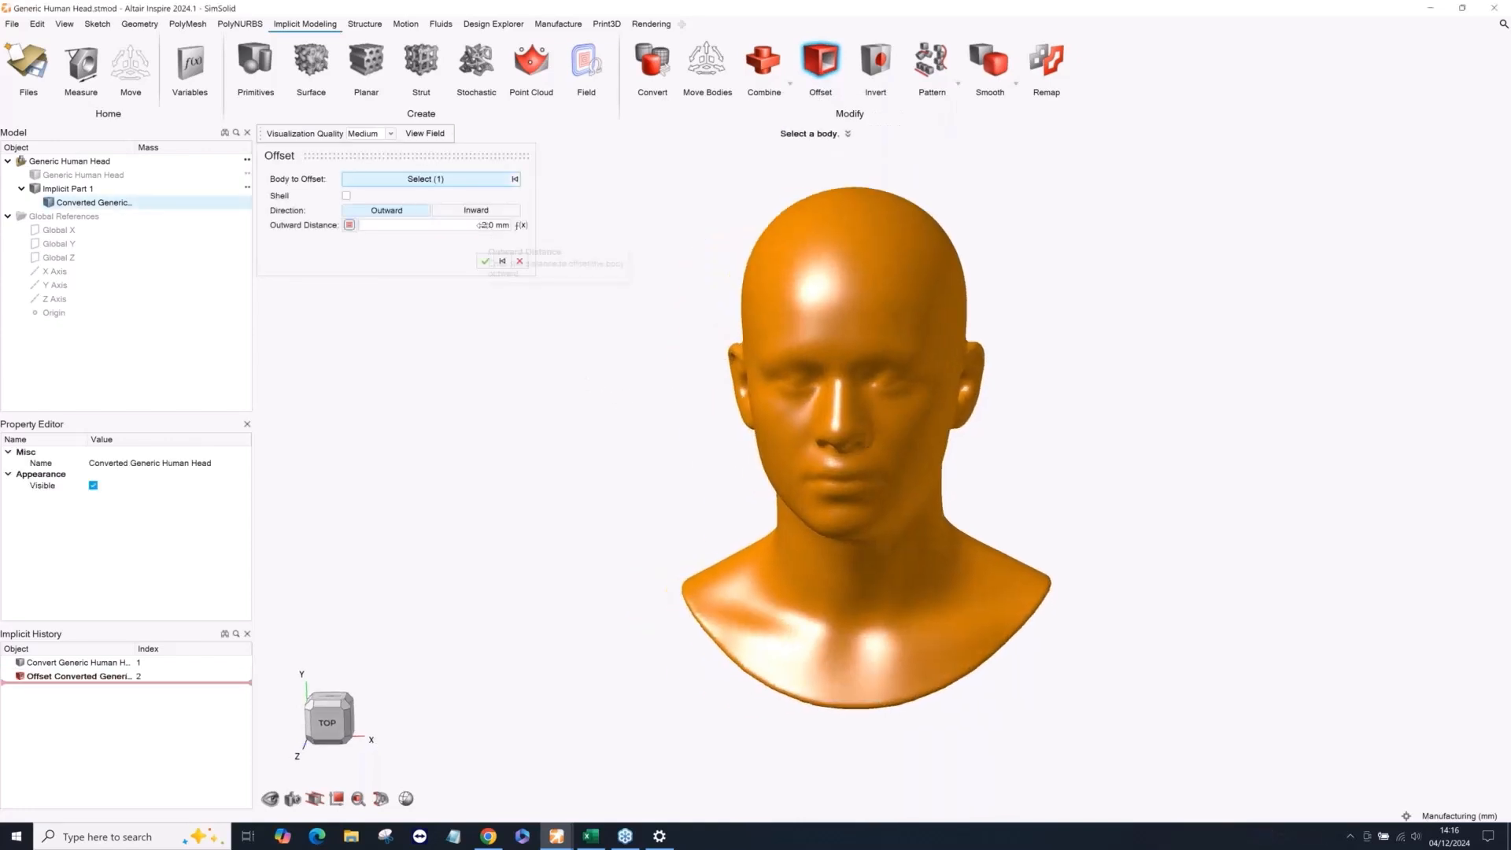
{"action": "left_click", "coordinate": [483, 226]}
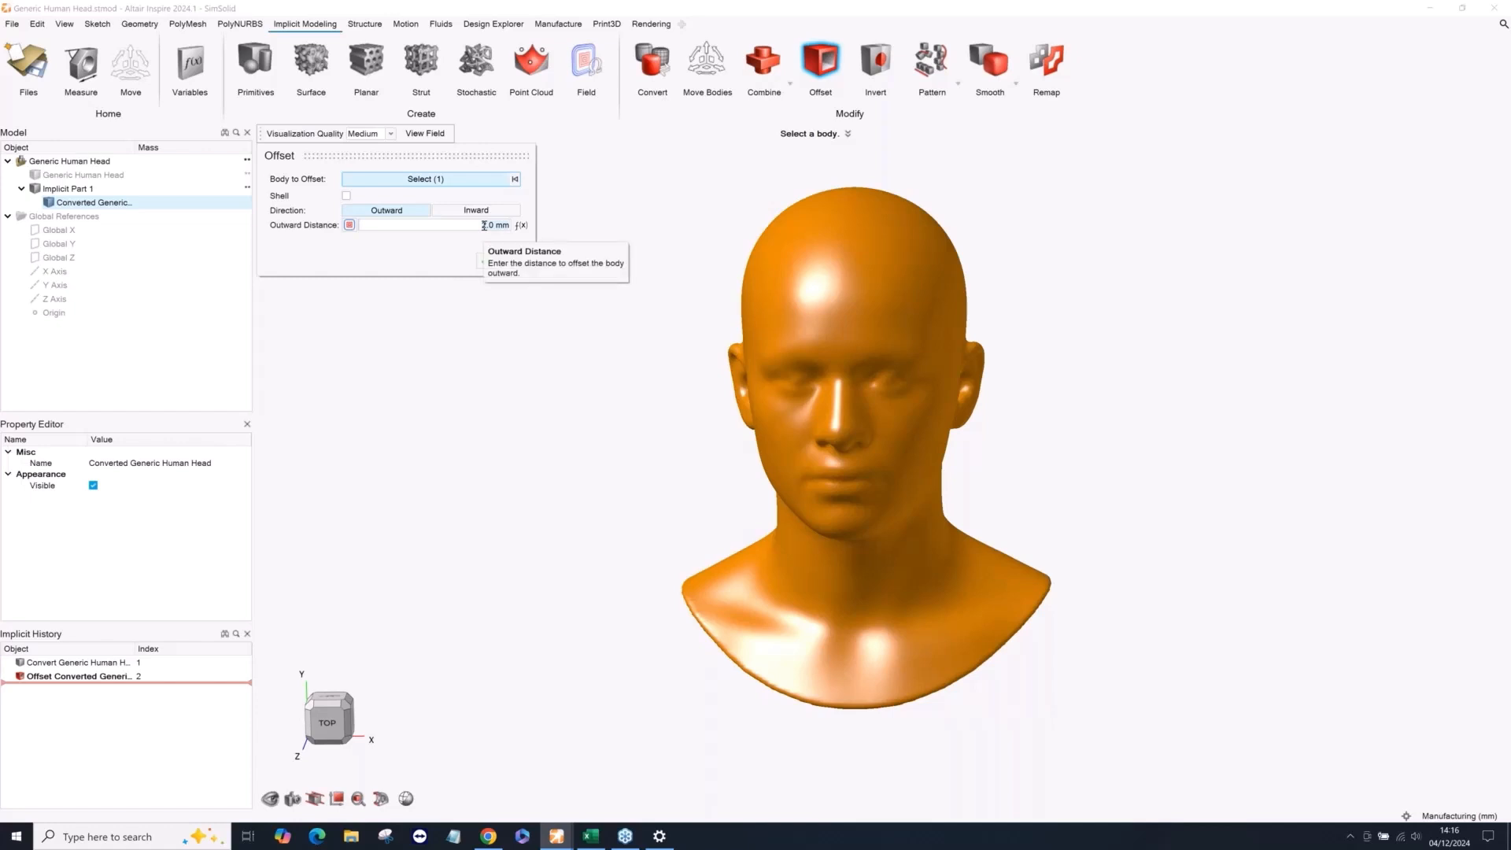
{"action": "type", "text": "30"}
{"action": "key", "text": "Return"}
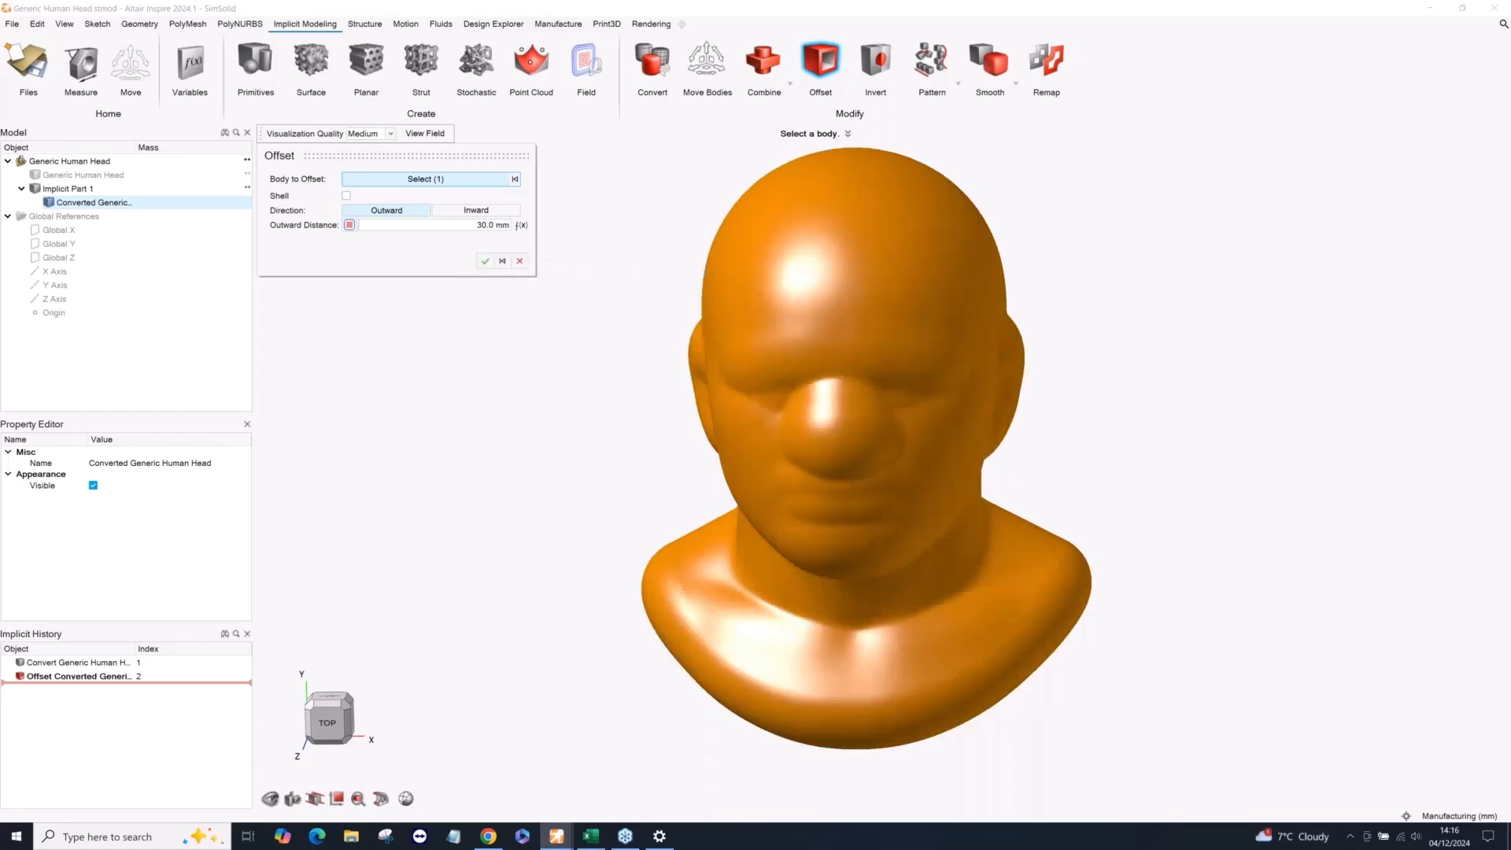
{"action": "mouse_move", "coordinate": [1032, 414]}
{"action": "middle_mouse_down"}
{"action": "mouse_move", "coordinate": [1042, 380]}
{"action": "mouse_move", "coordinate": [1016, 400]}
{"action": "mouse_move", "coordinate": [1049, 395]}
{"action": "mouse_move", "coordinate": [1009, 404]}
{"action": "mouse_move", "coordinate": [1031, 394]}
{"action": "middle_mouse_up"}
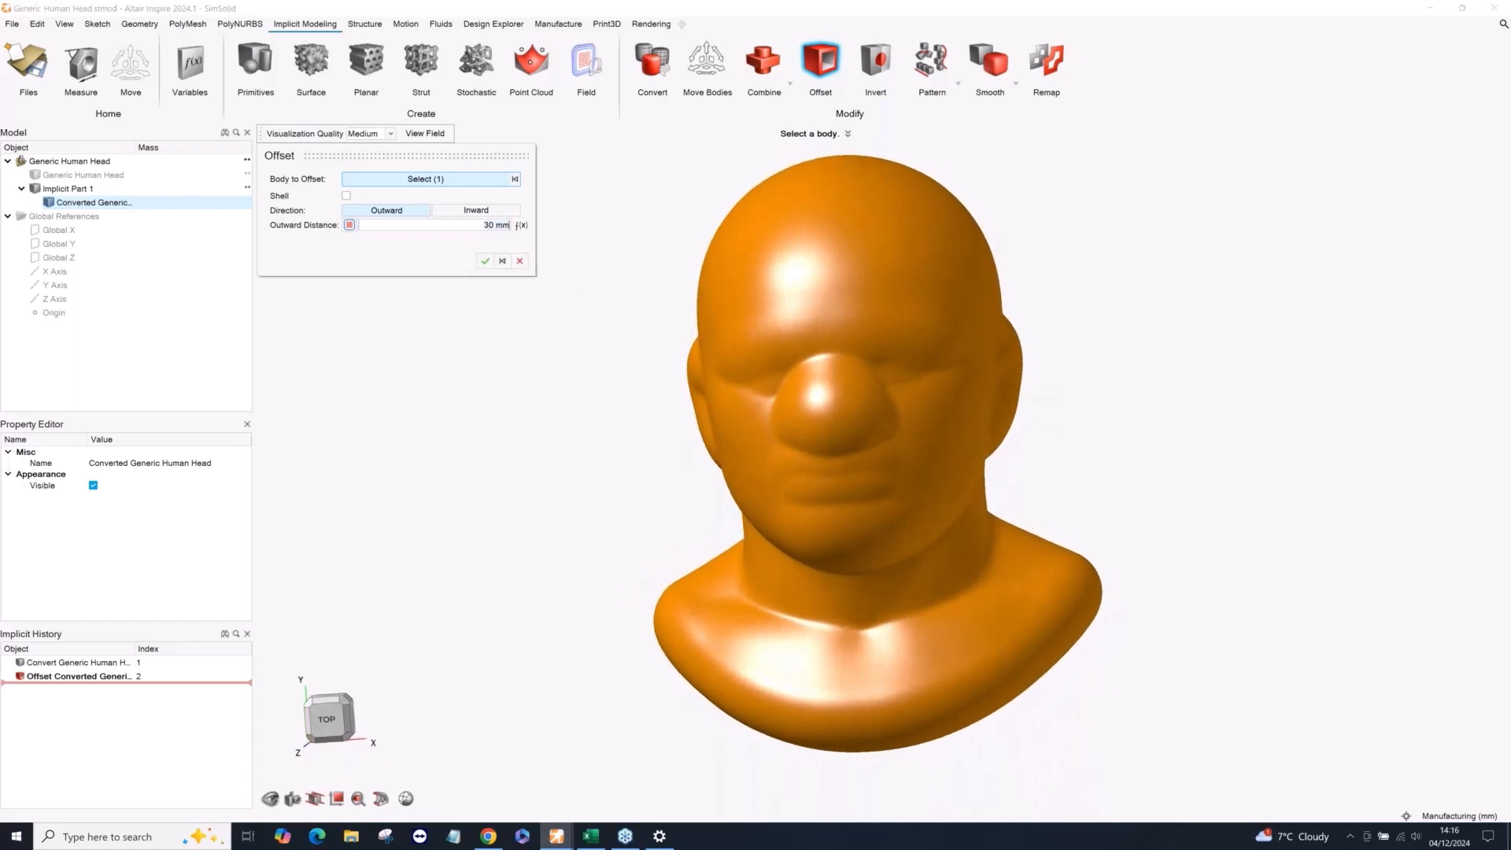
Set the head's outward offset to 5 mm, and compare it with a 5 mm inward offset.
{"action": "type", "text": "5"}
{"action": "key", "text": "Return"}
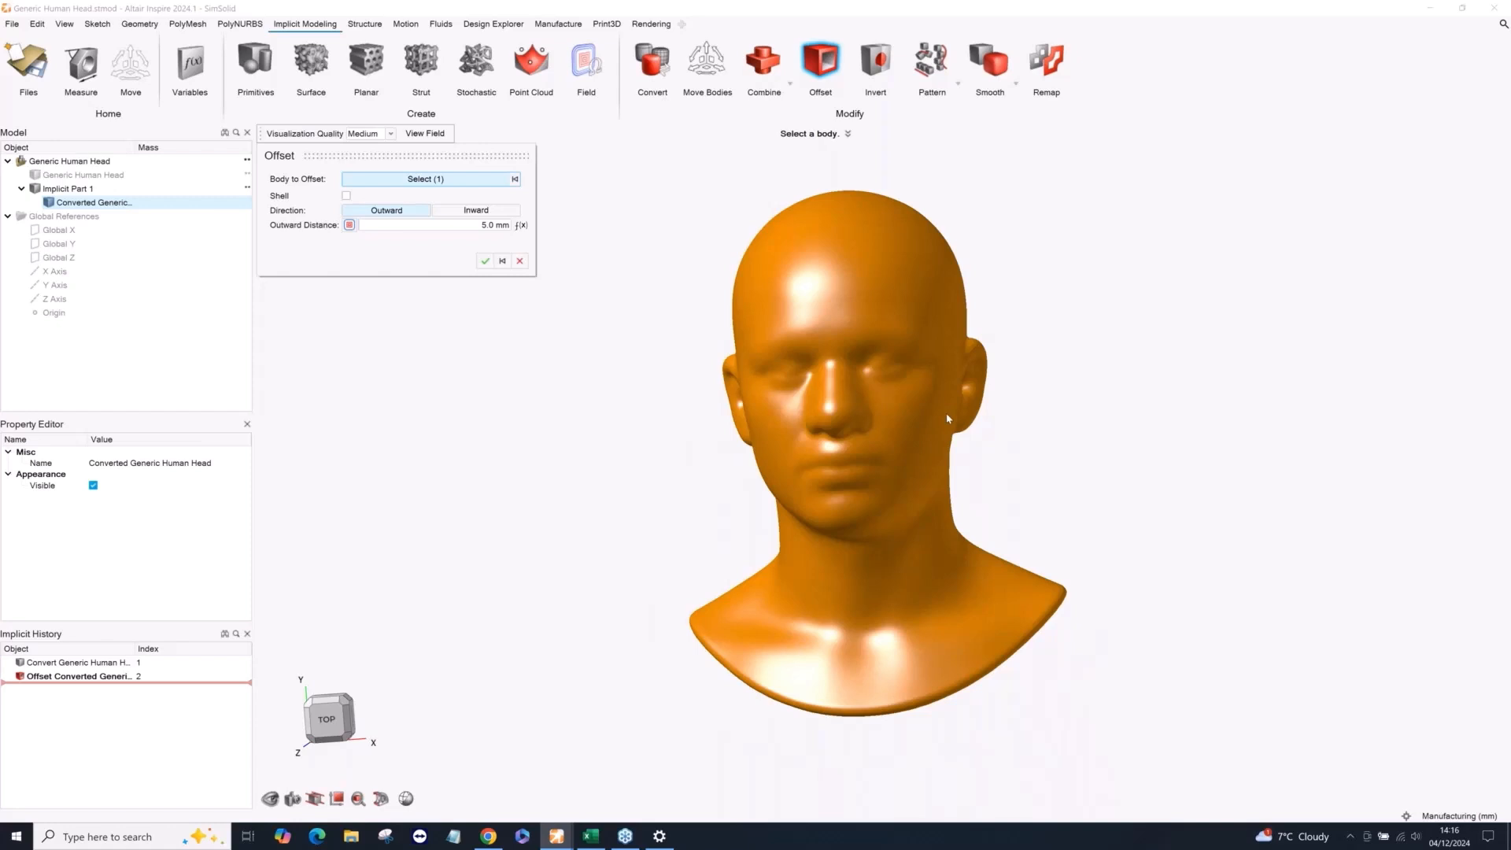
{"action": "left_click", "coordinate": [465, 210]}
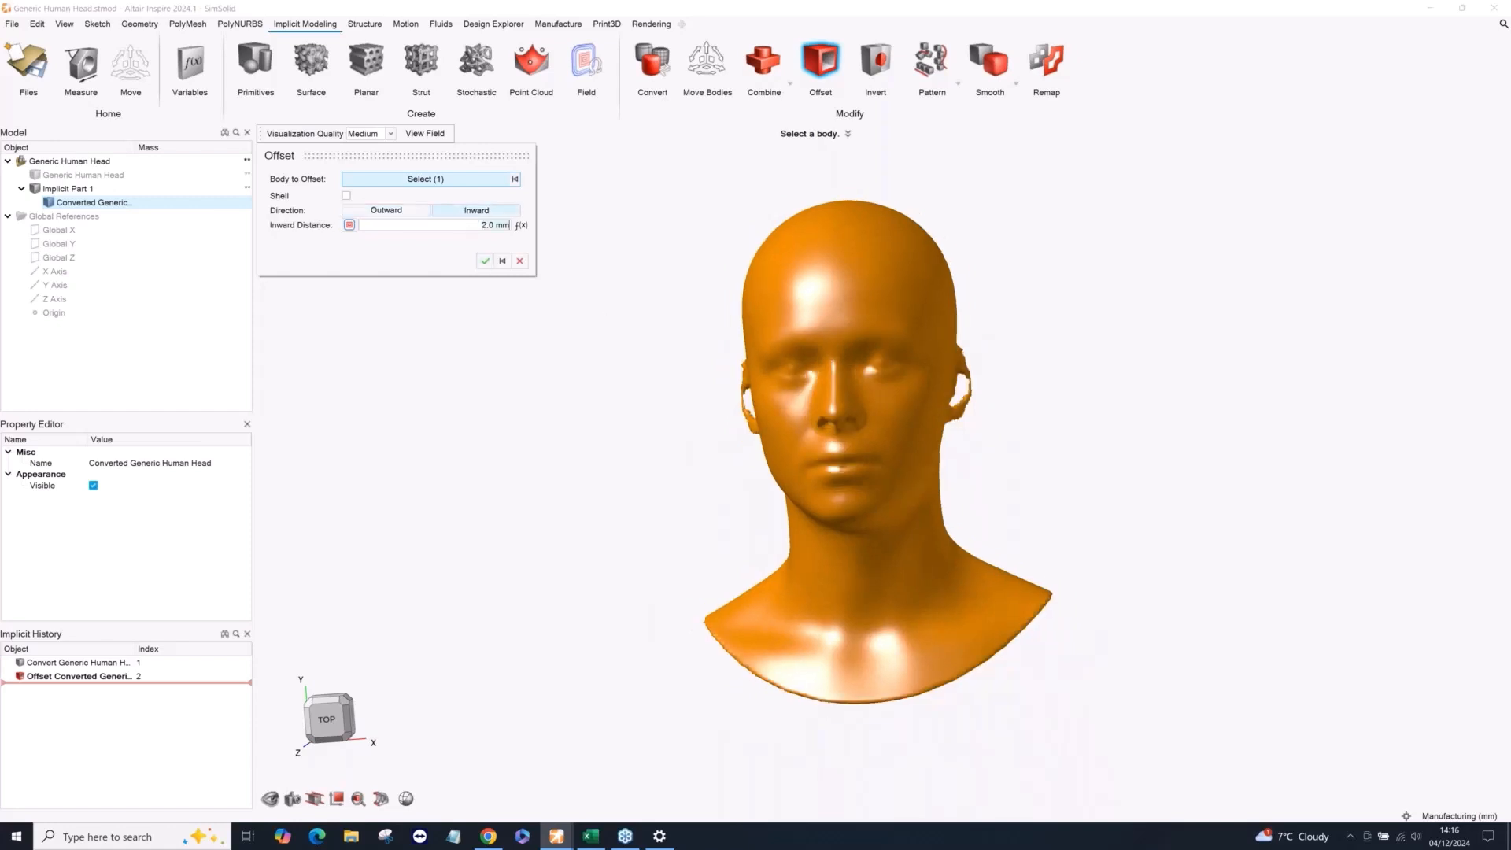
{"action": "key", "text": "ctrl+a"}
{"action": "type", "text": "5"}
{"action": "key", "text": "Return"}
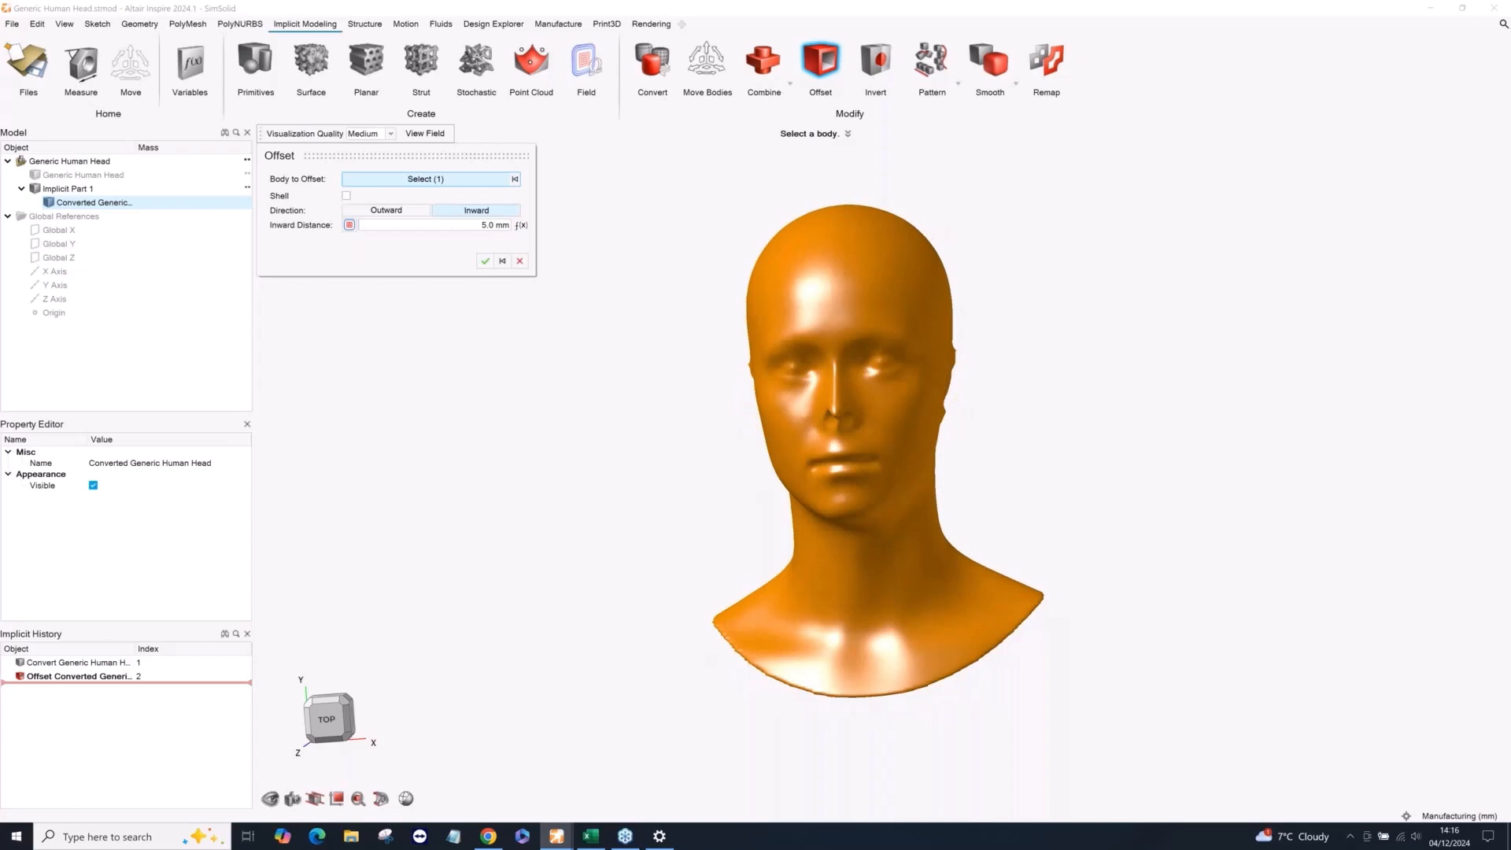
{"action": "right_click_drag", "start_coordinate": [715, 458], "coordinate": [800, 461]}
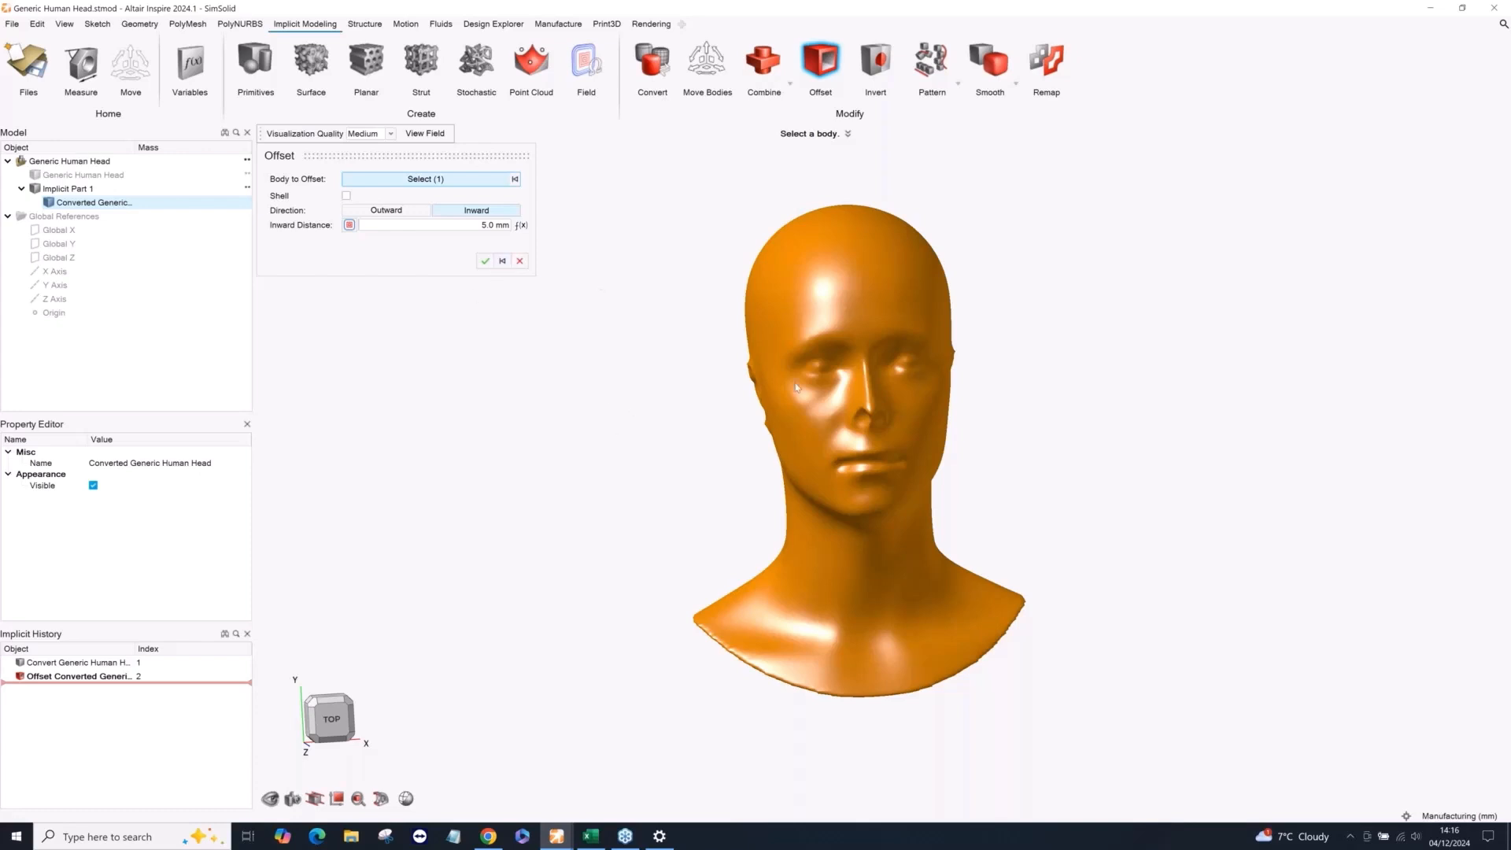
Switch the offset back to Outward, enable the Shell option and apply the 5 mm shell to the head.
{"action": "left_click", "coordinate": [386, 210]}
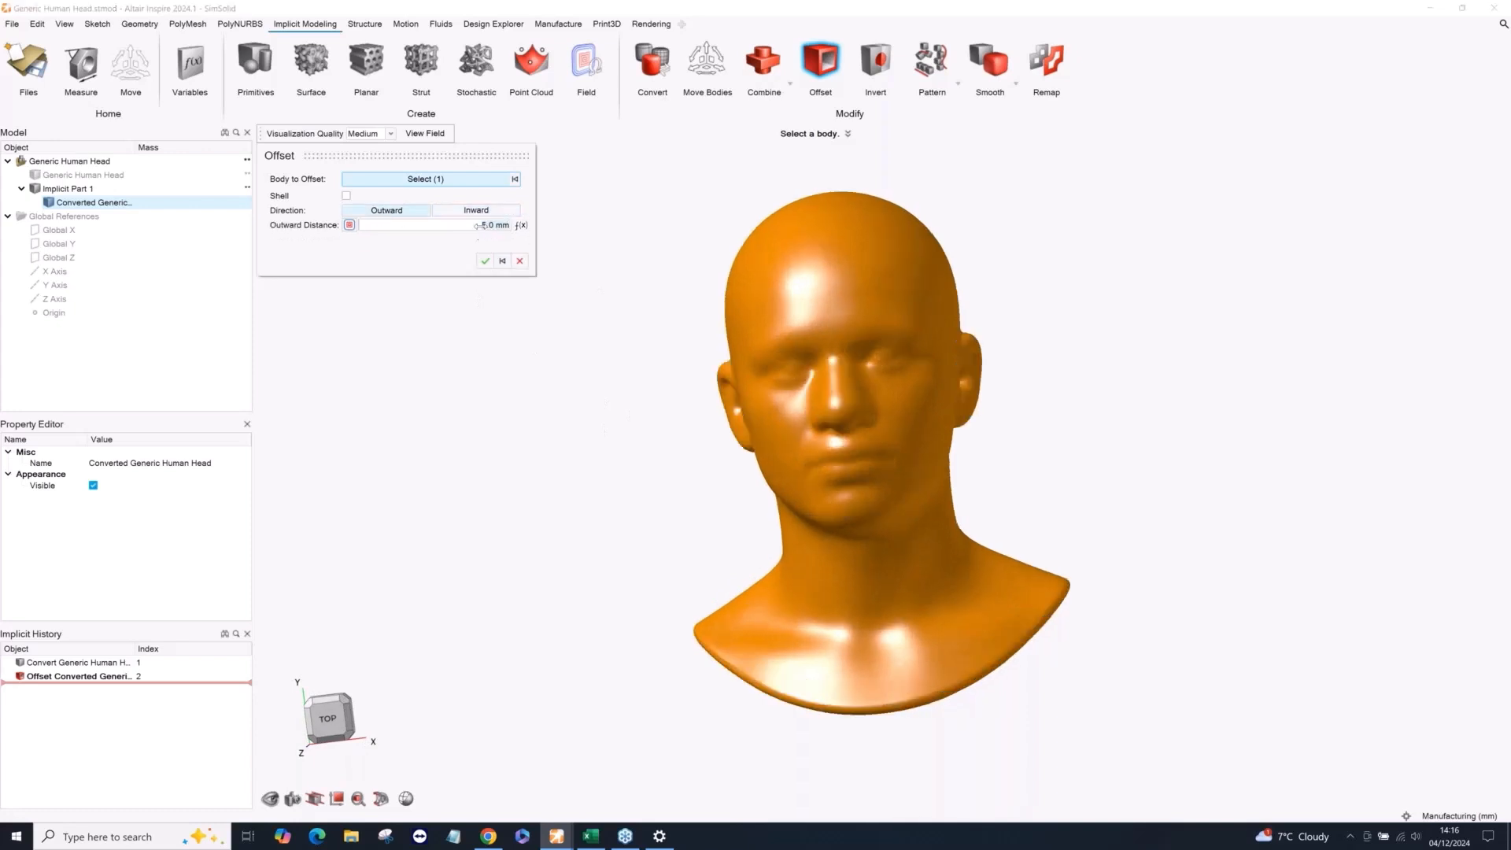
{"action": "left_click", "coordinate": [346, 196]}
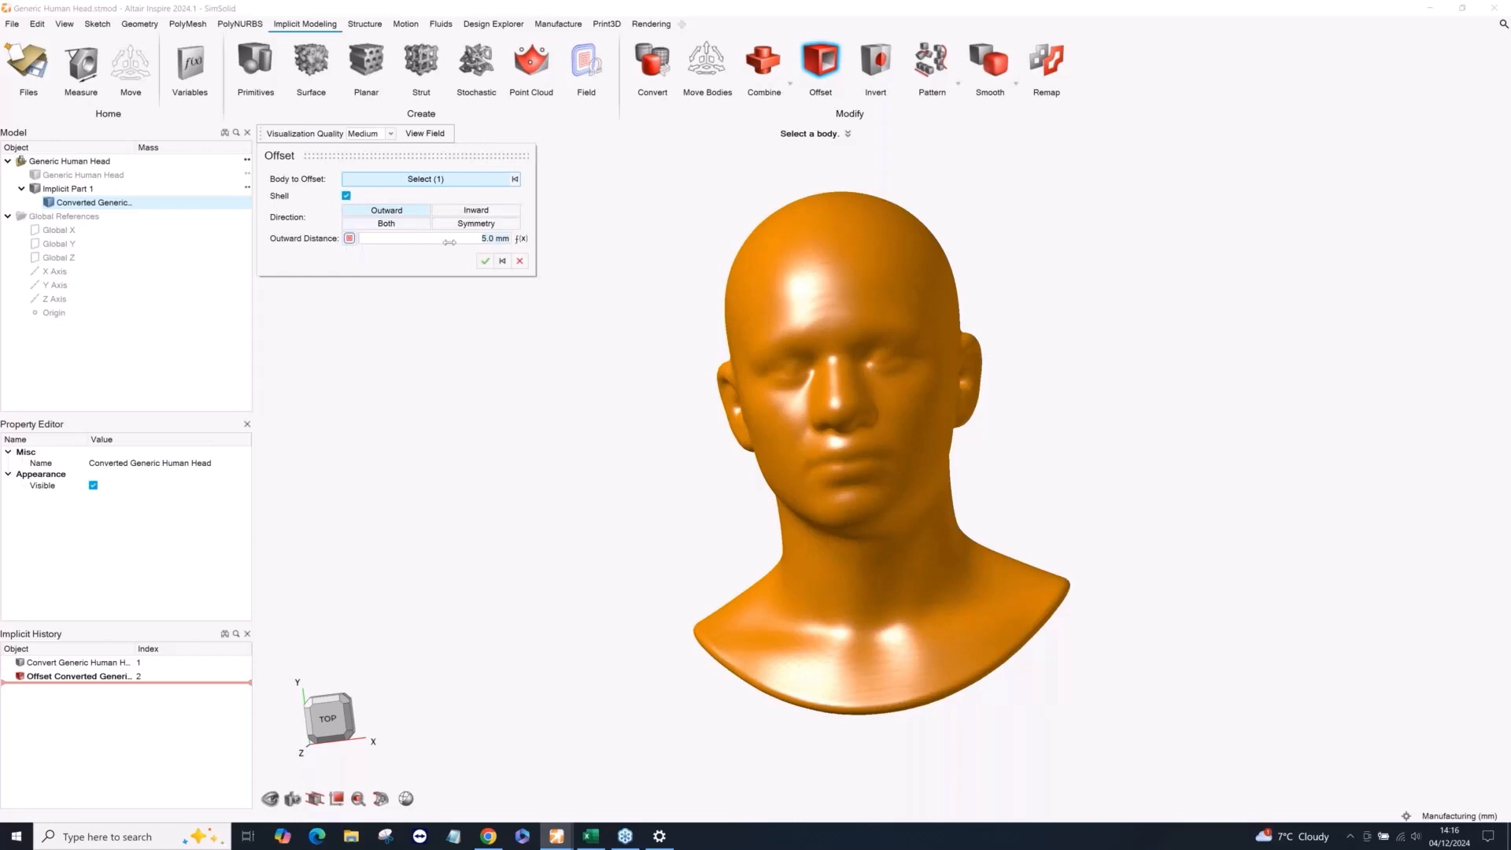
{"action": "left_click", "coordinate": [485, 261]}
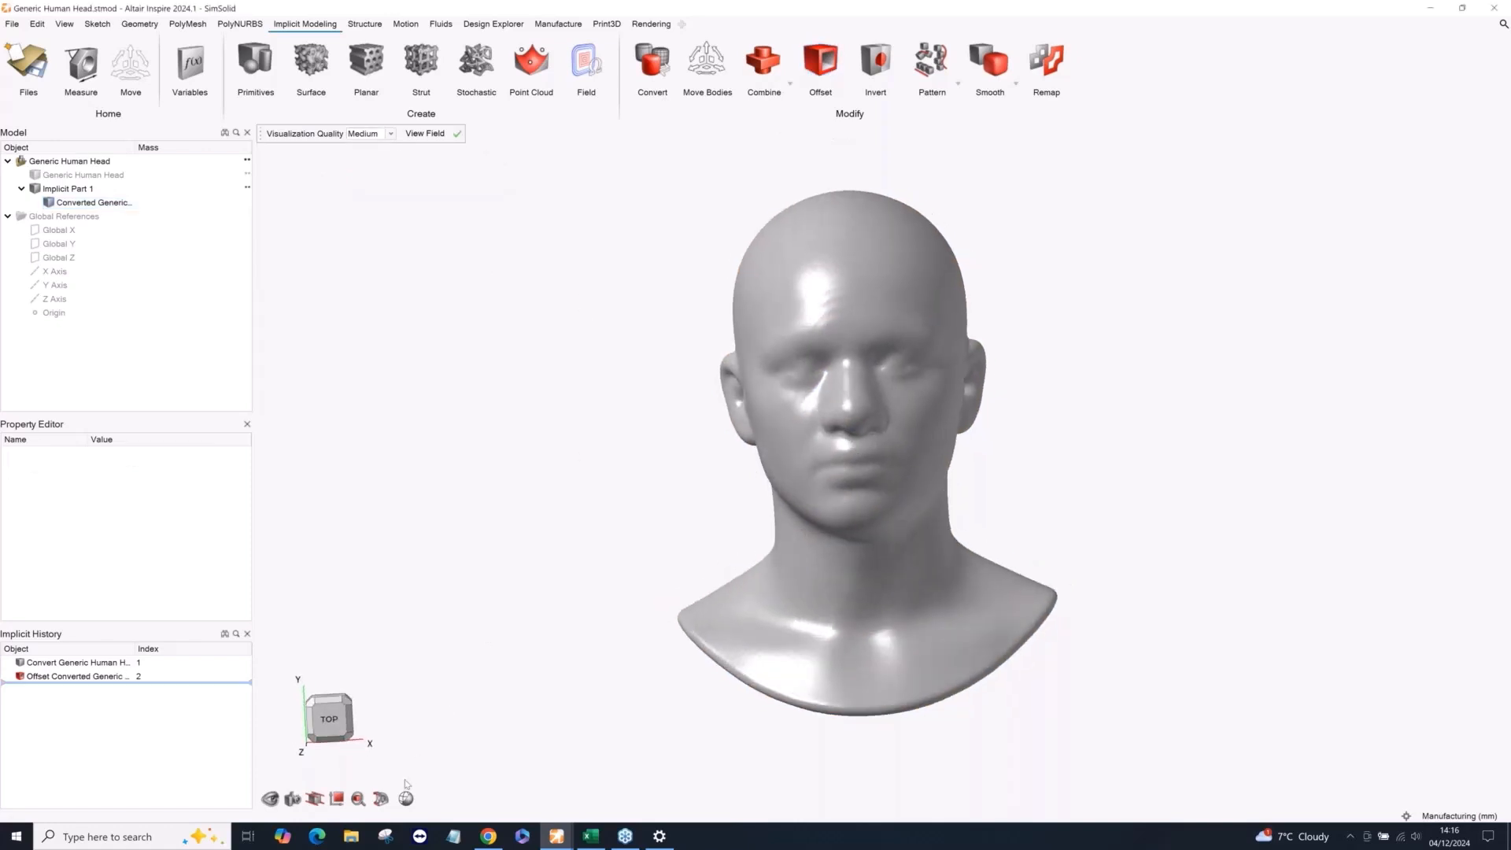
Cut the shelled head with a vertical section plane running ear to ear, and show the original Generic Human Head part.
{"action": "left_click", "coordinate": [381, 797]}
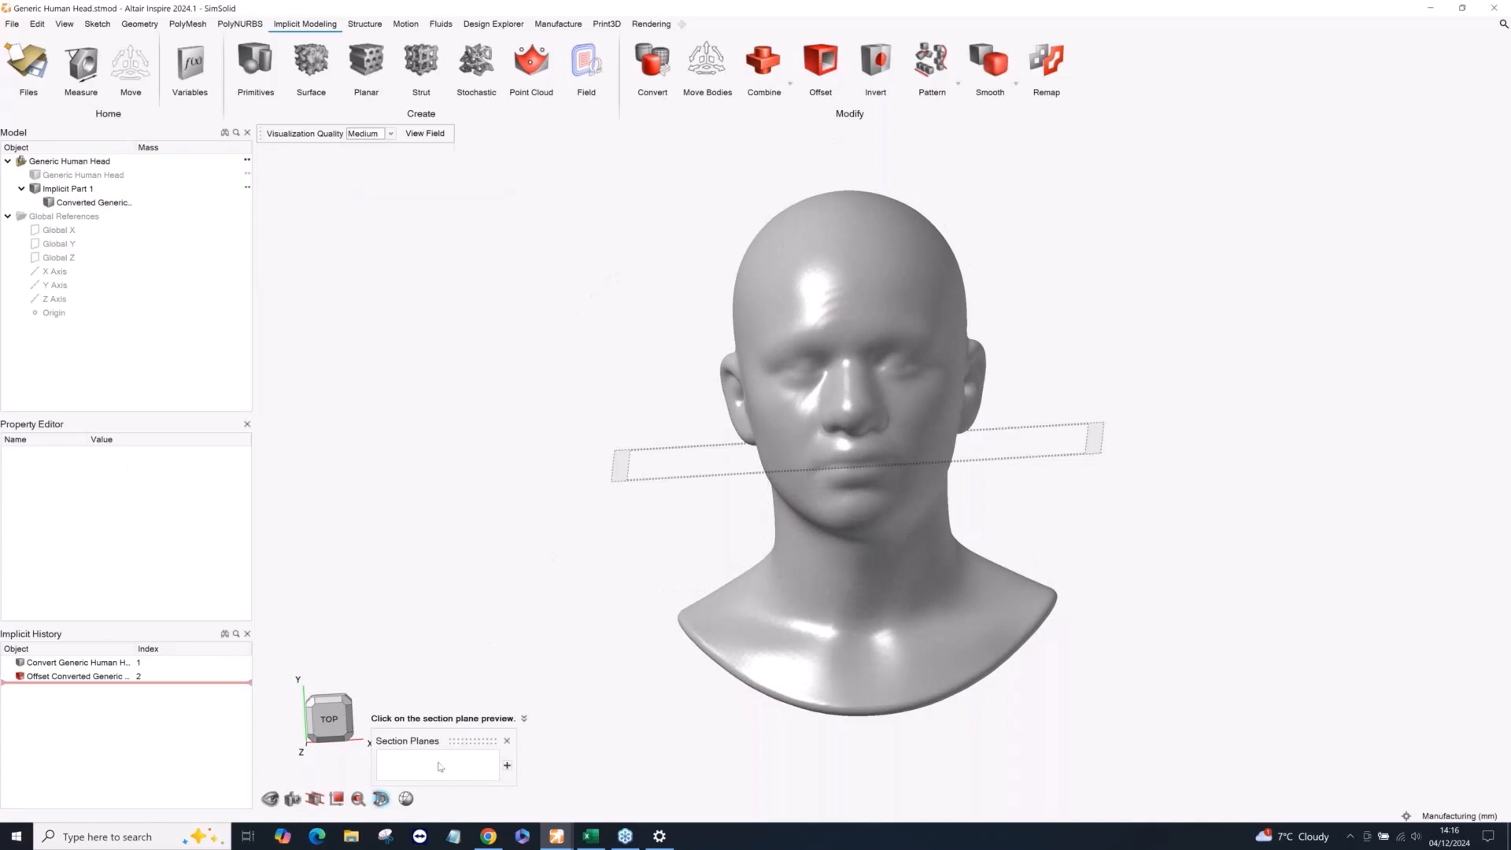
{"action": "left_click", "coordinate": [622, 470]}
{"action": "left_click", "coordinate": [983, 481]}
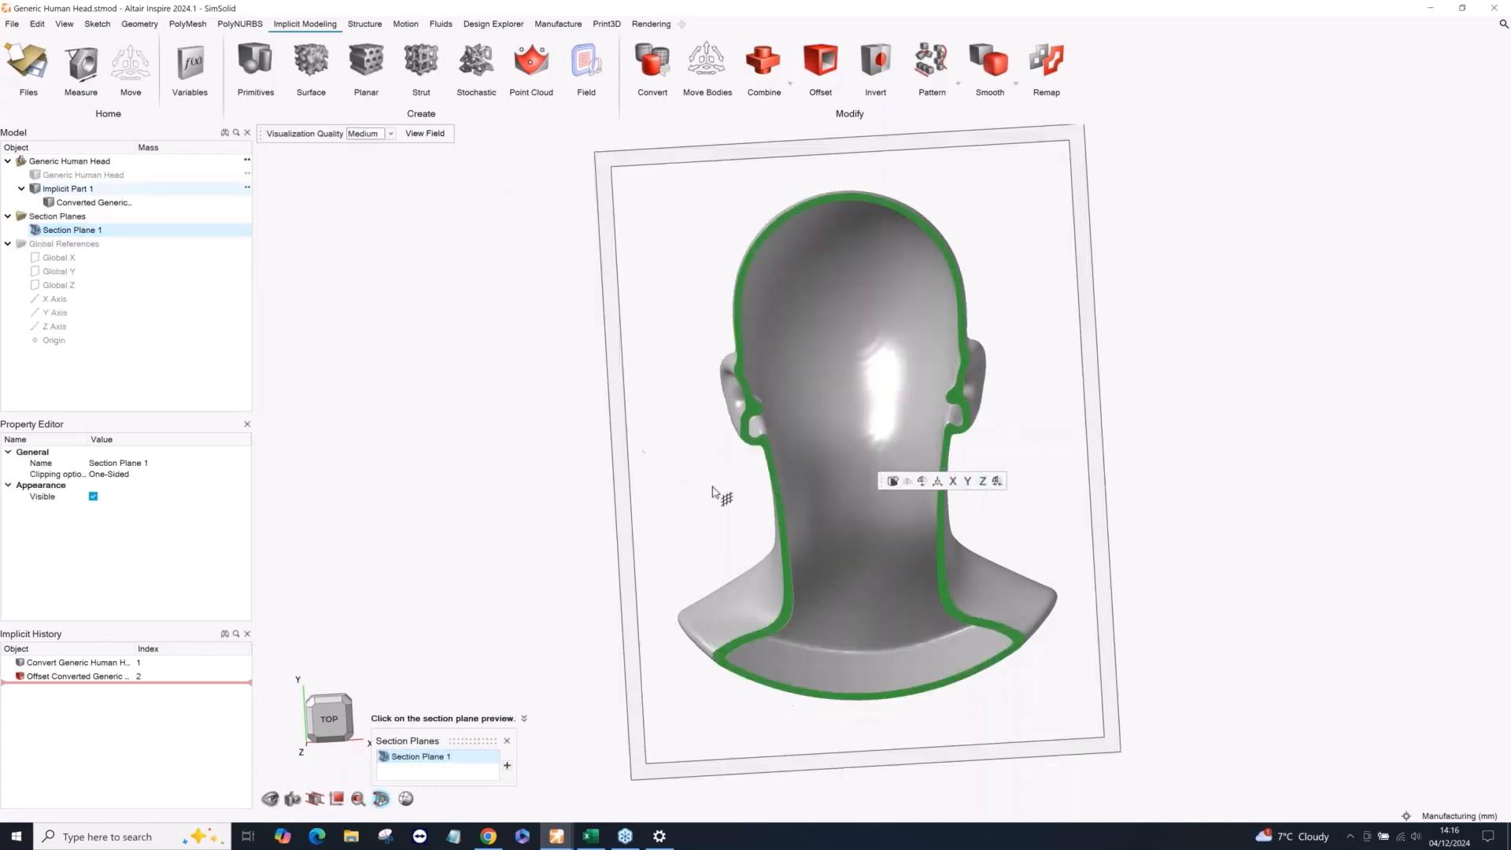
{"action": "left_click", "coordinate": [37, 176]}
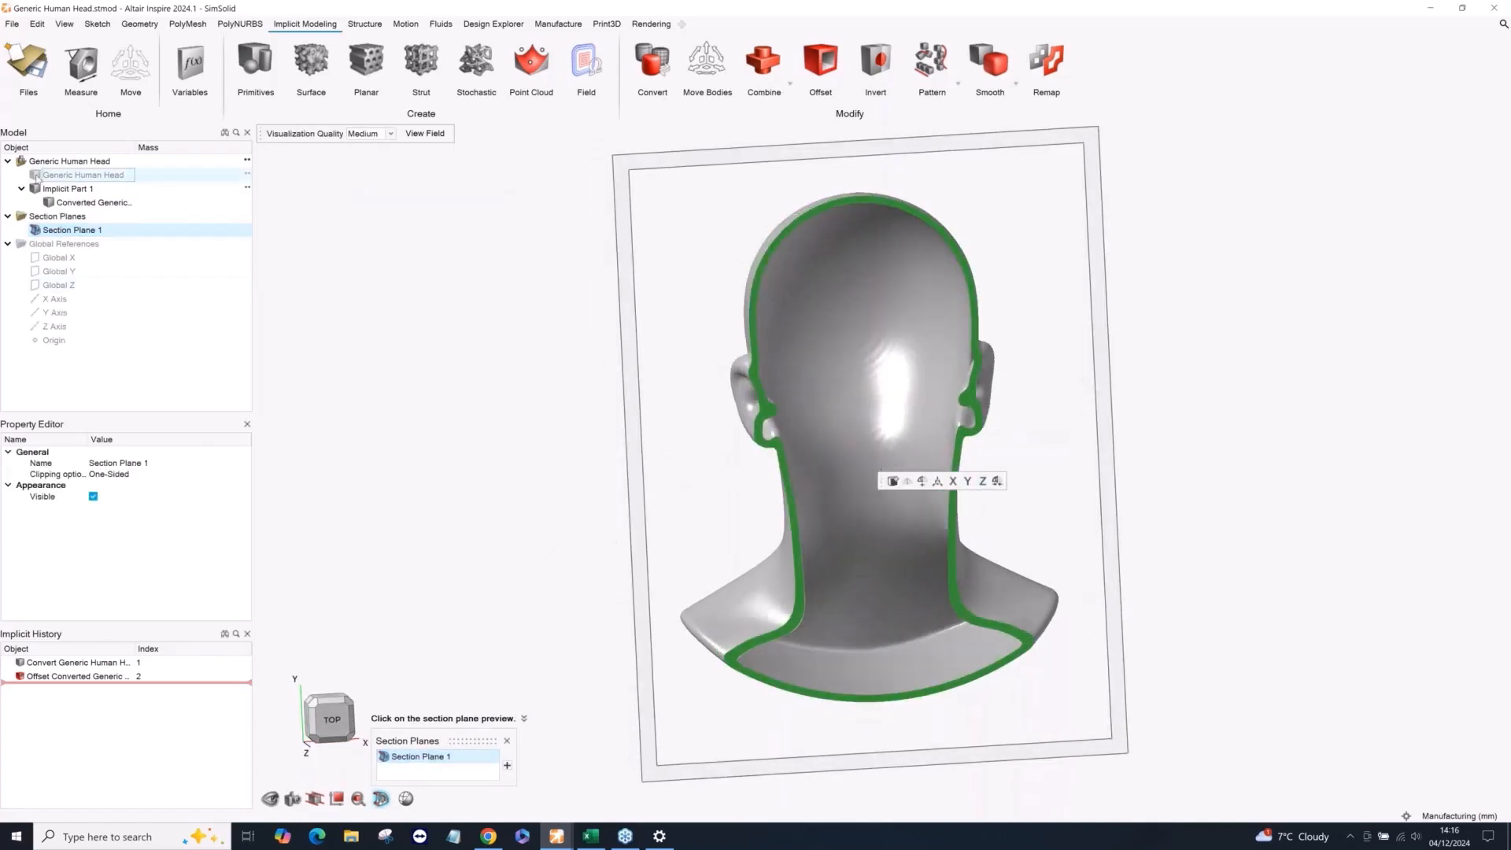
{"action": "right_click_drag", "start_coordinate": [698, 428], "coordinate": [594, 432]}
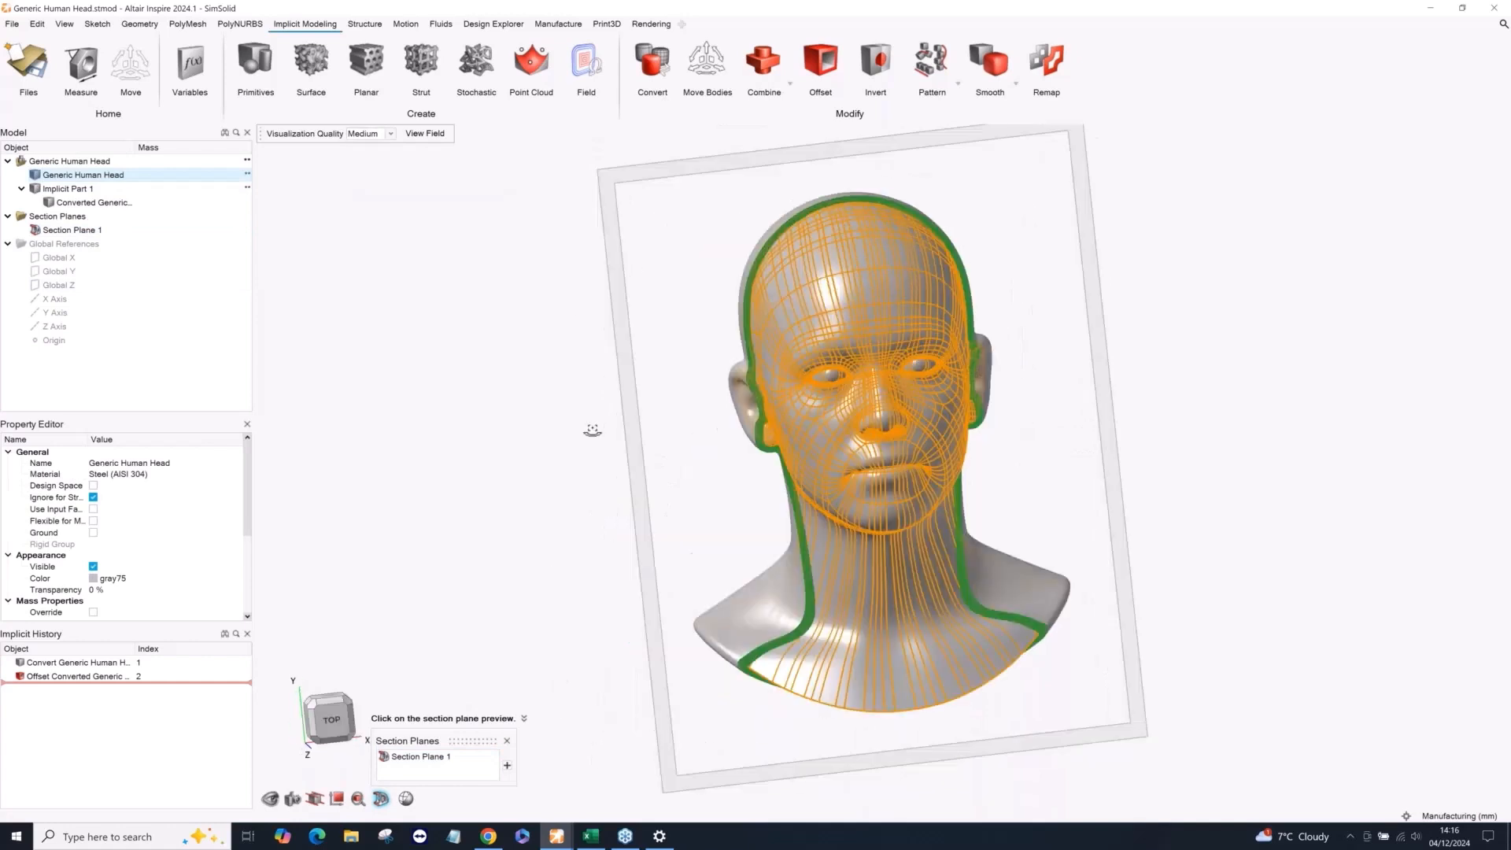
Delete Implicit Part 1, keeping the original head part, and return to the implicit modelling tools.
{"action": "right_click", "coordinate": [561, 297]}
{"action": "right_click", "coordinate": [540, 299]}
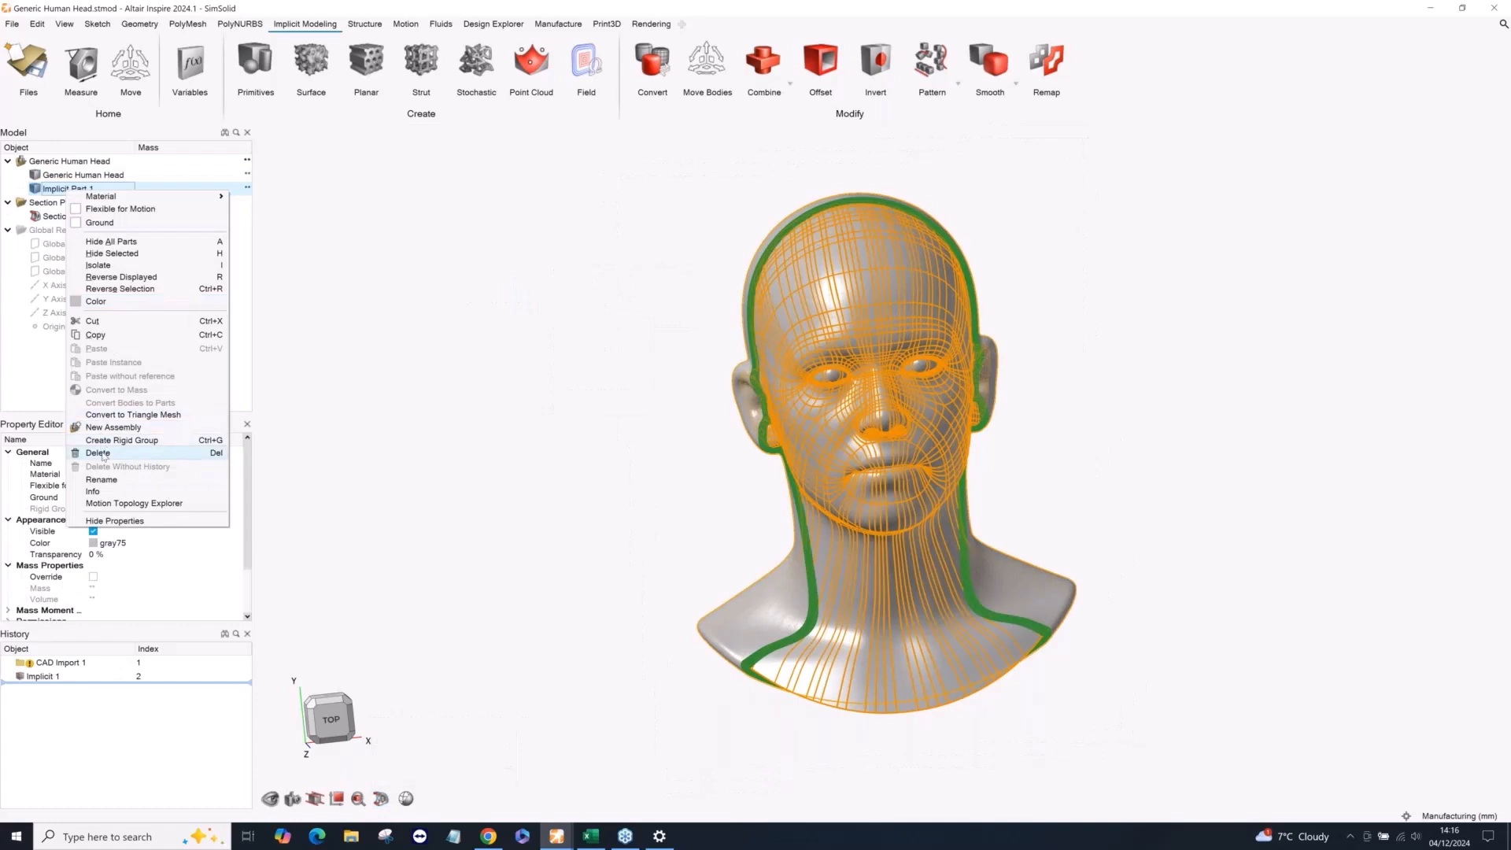
{"action": "left_click", "coordinate": [98, 452]}
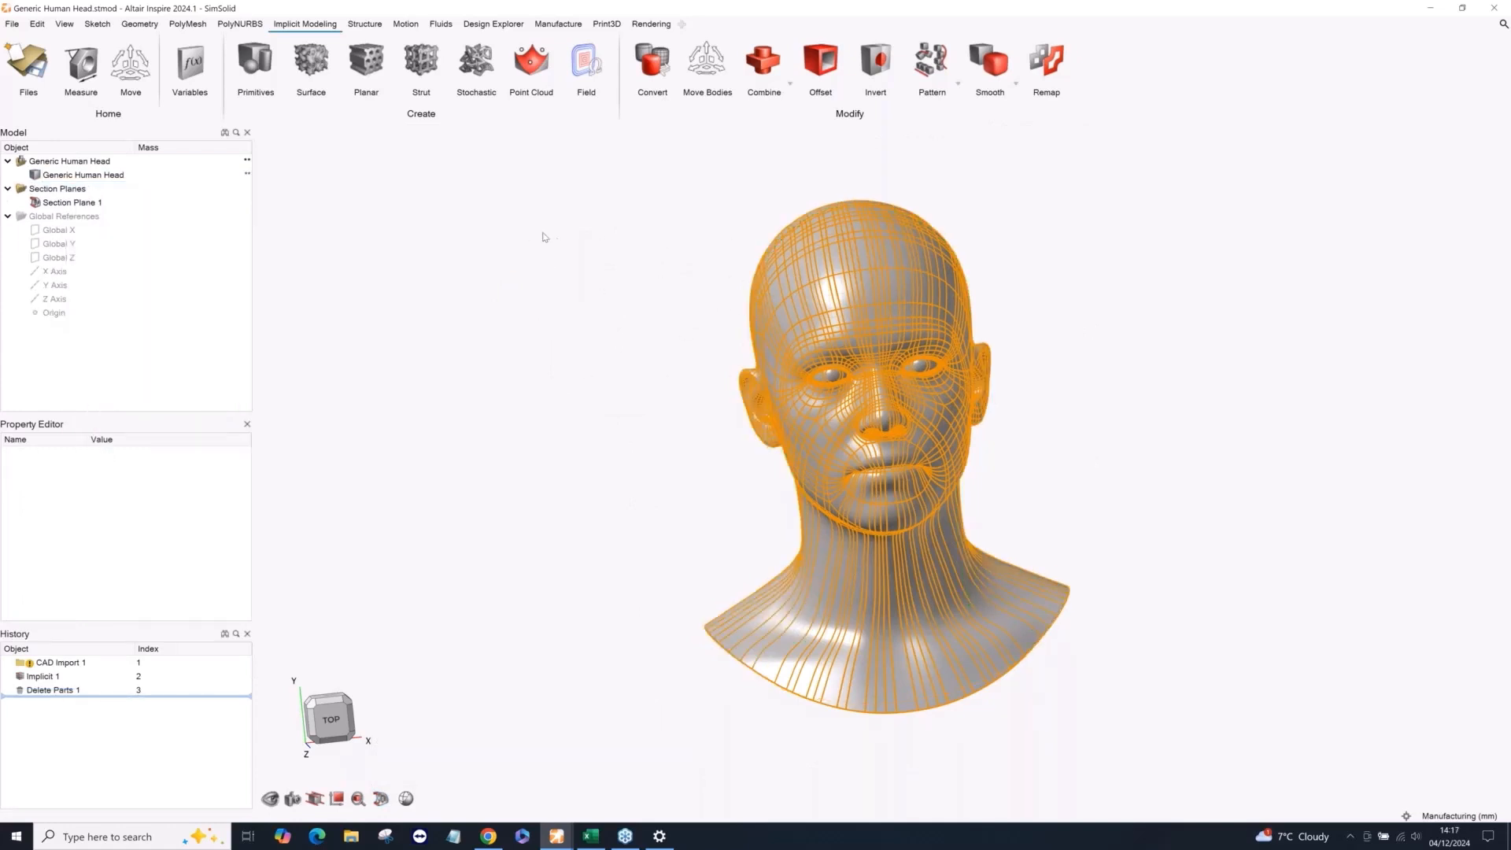
{"action": "key", "text": "s"}
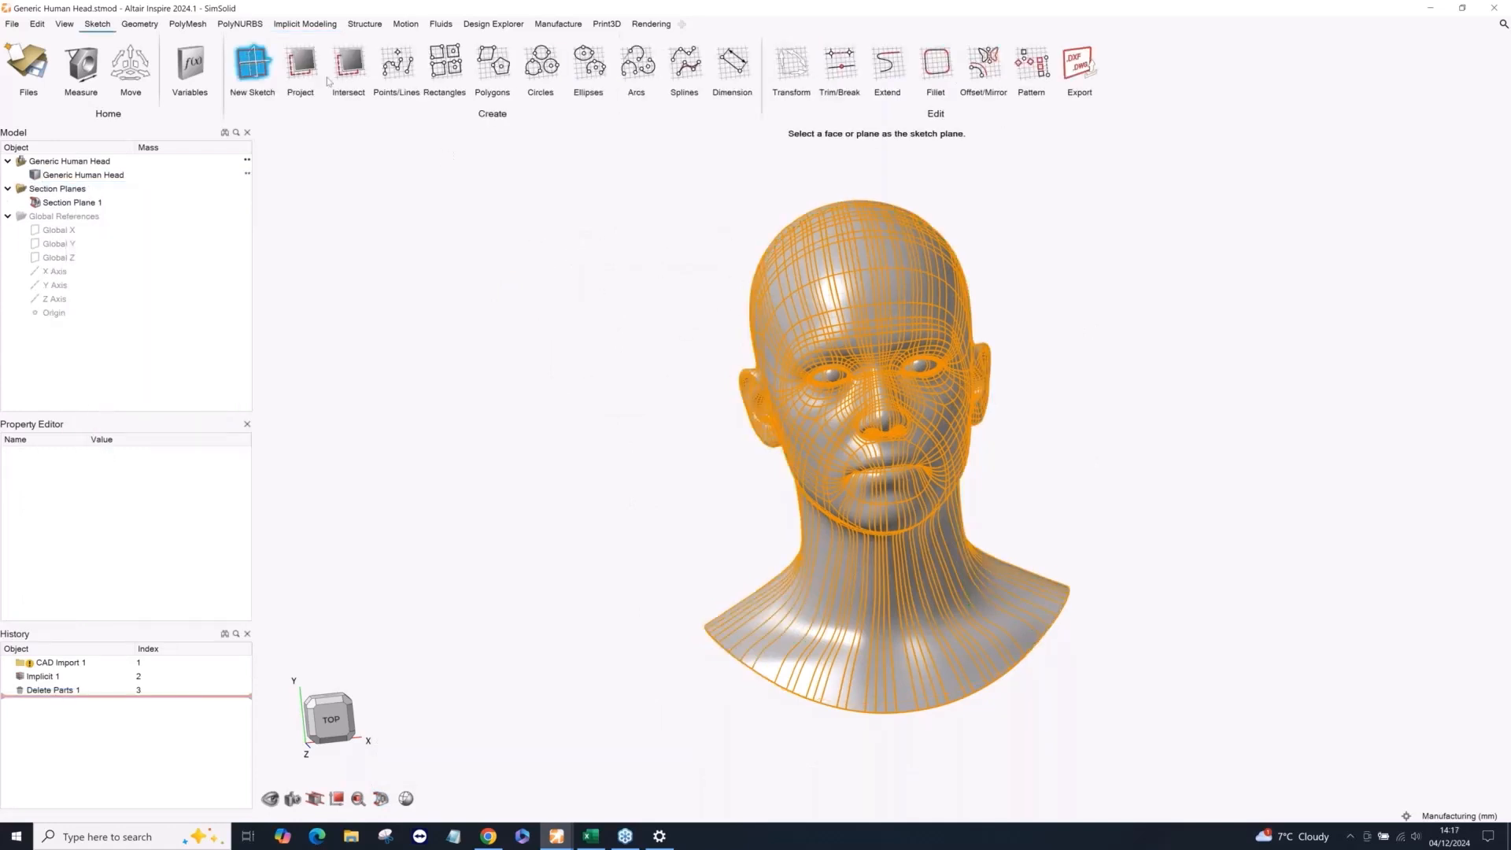
{"action": "left_click", "coordinate": [310, 28]}
{"action": "right_click", "coordinate": [498, 208]}
{"action": "left_click", "coordinate": [441, 209]}
{"action": "middle_click_drag", "start_coordinate": [645, 211], "coordinate": [593, 231]}
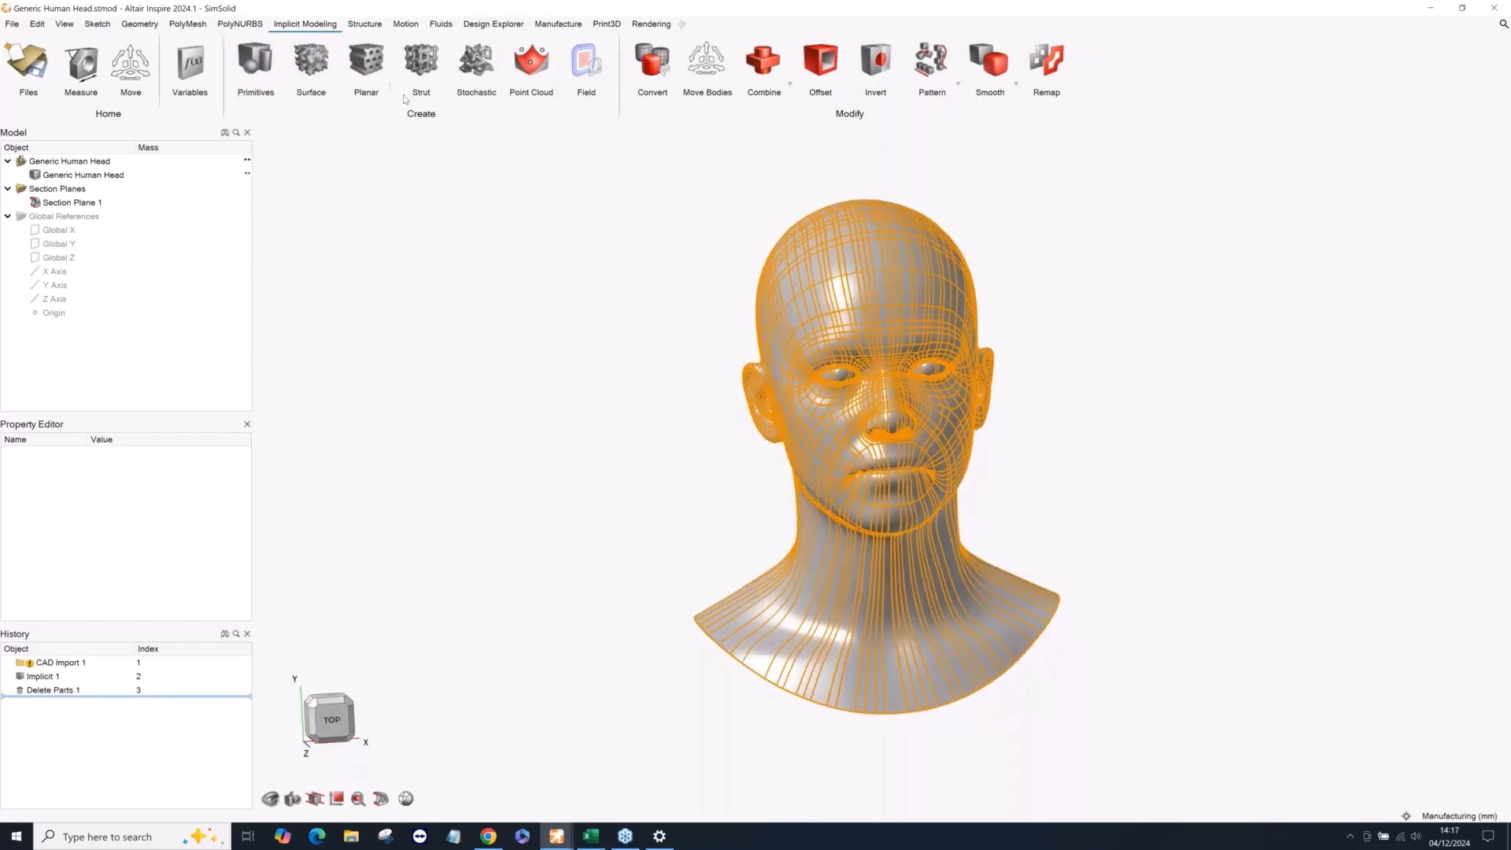
Start a planar lattice on the Generic Human Head with the Hexagon cell type, reviewing the available cell types.
{"action": "left_click", "coordinate": [368, 67]}
{"action": "left_click", "coordinate": [821, 275]}
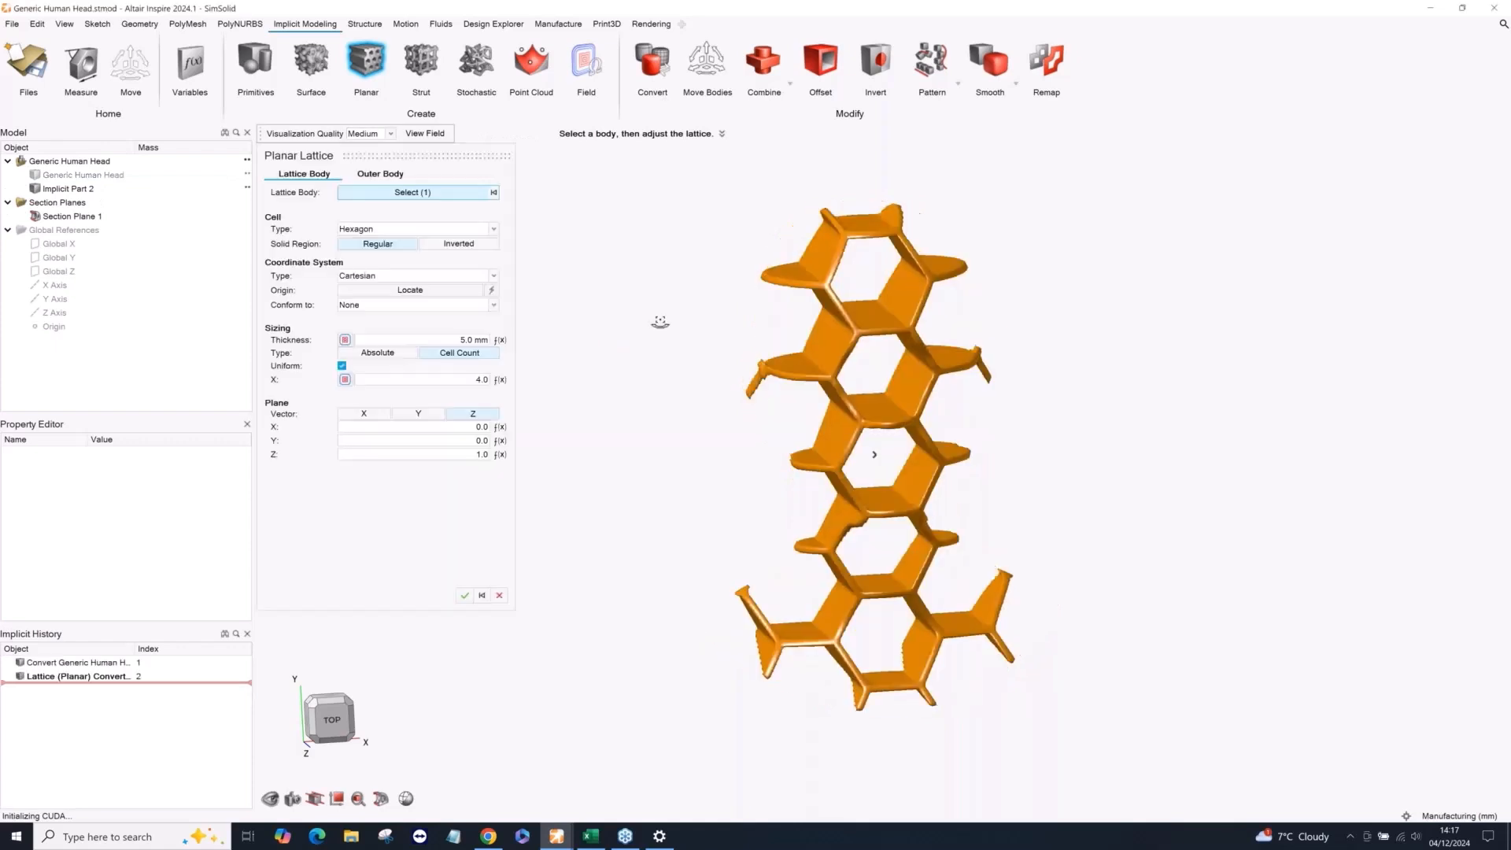
{"action": "middle_click_drag", "start_coordinate": [661, 323], "coordinate": [645, 352]}
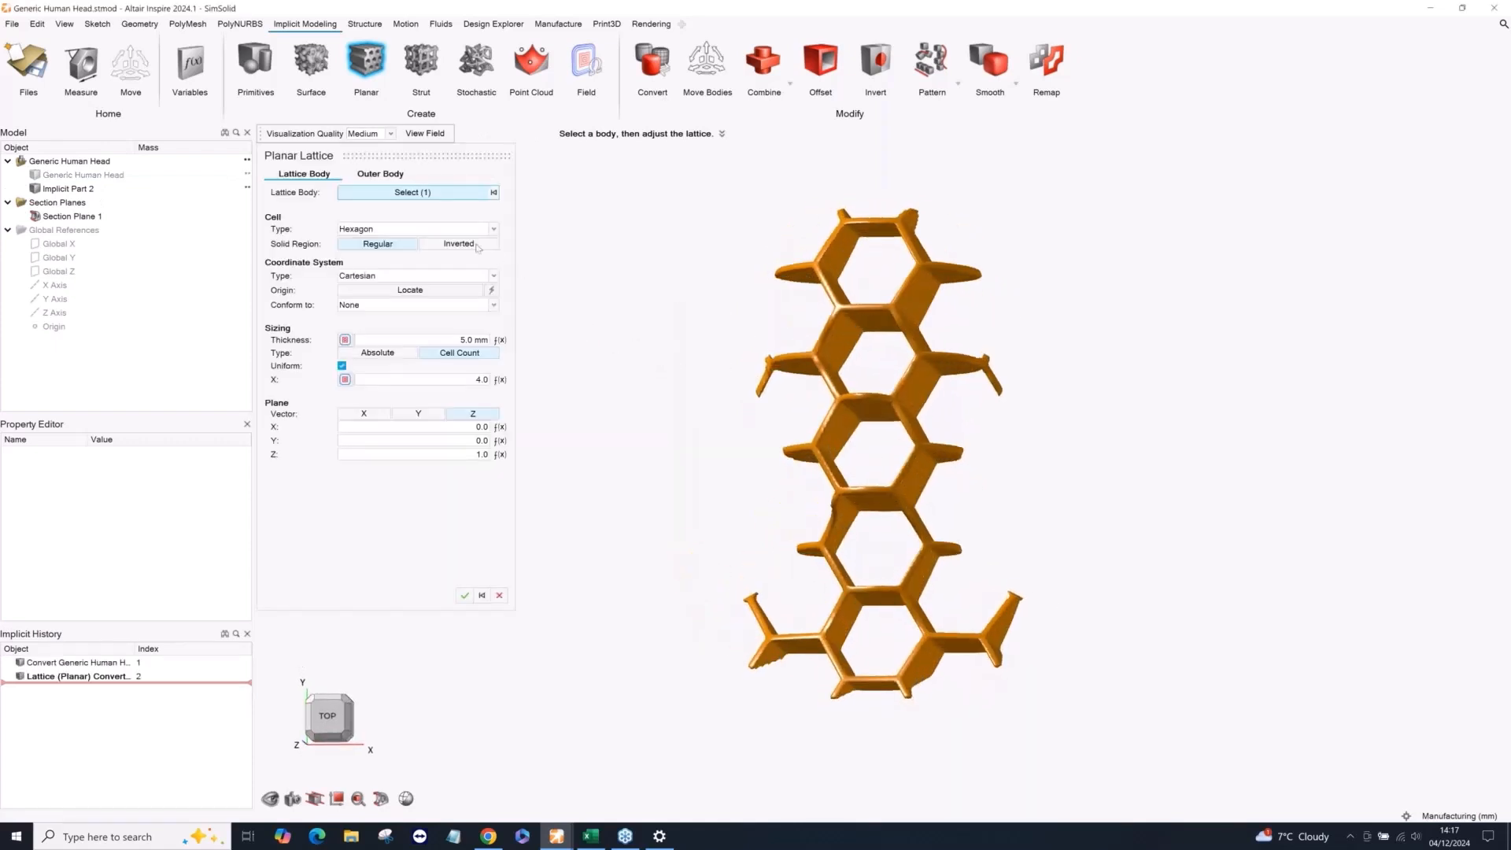
{"action": "left_click", "coordinate": [436, 229]}
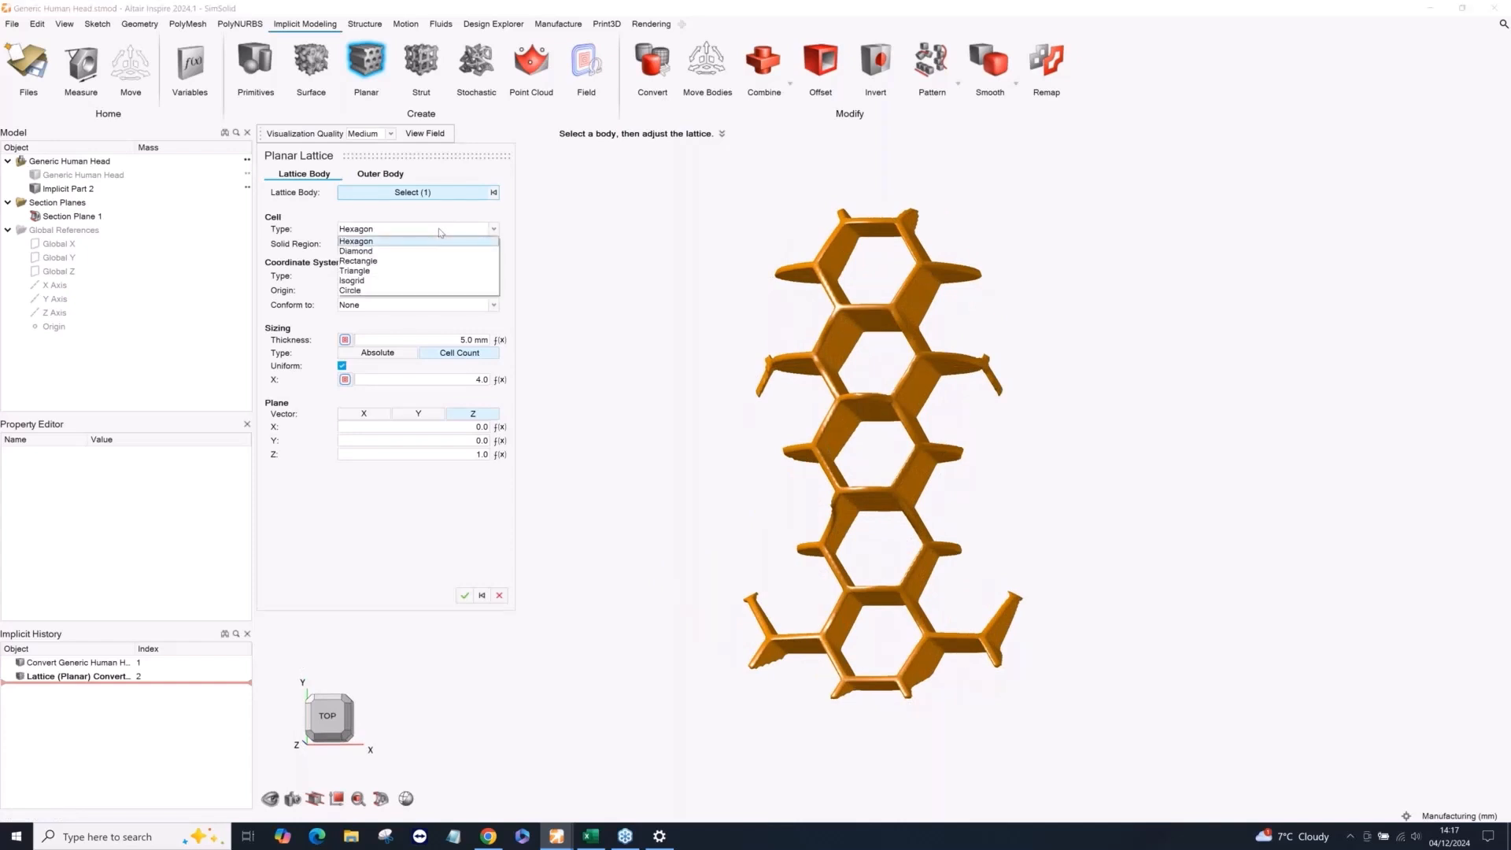
{"action": "left_click", "coordinate": [399, 249]}
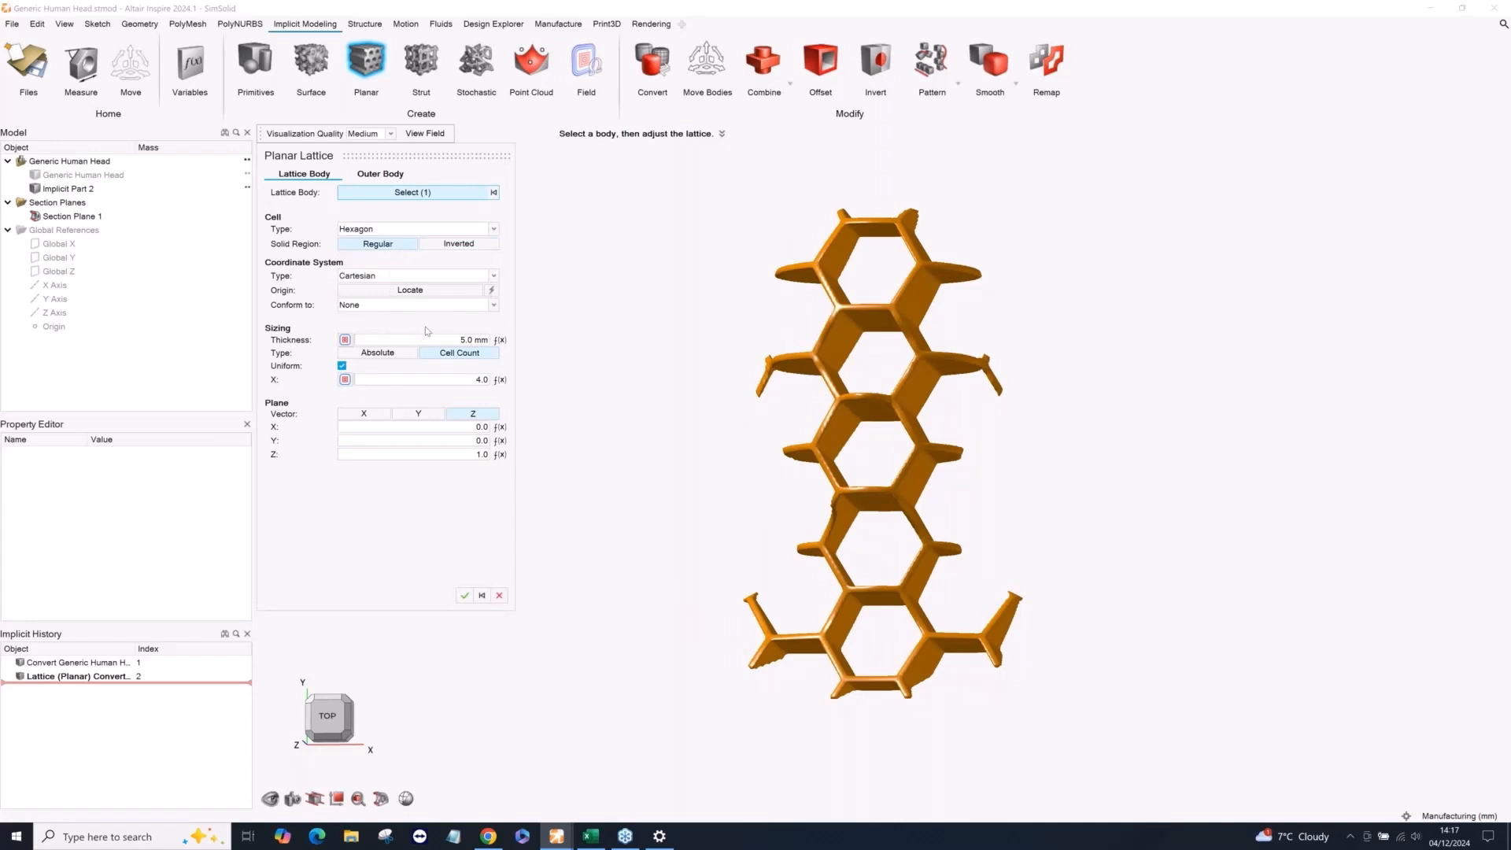
Set the hexagon lattice's uniform cell count to 12 and switch its sizing type to Absolute.
{"action": "left_click", "coordinate": [449, 377]}
{"action": "key", "text": "Return"}
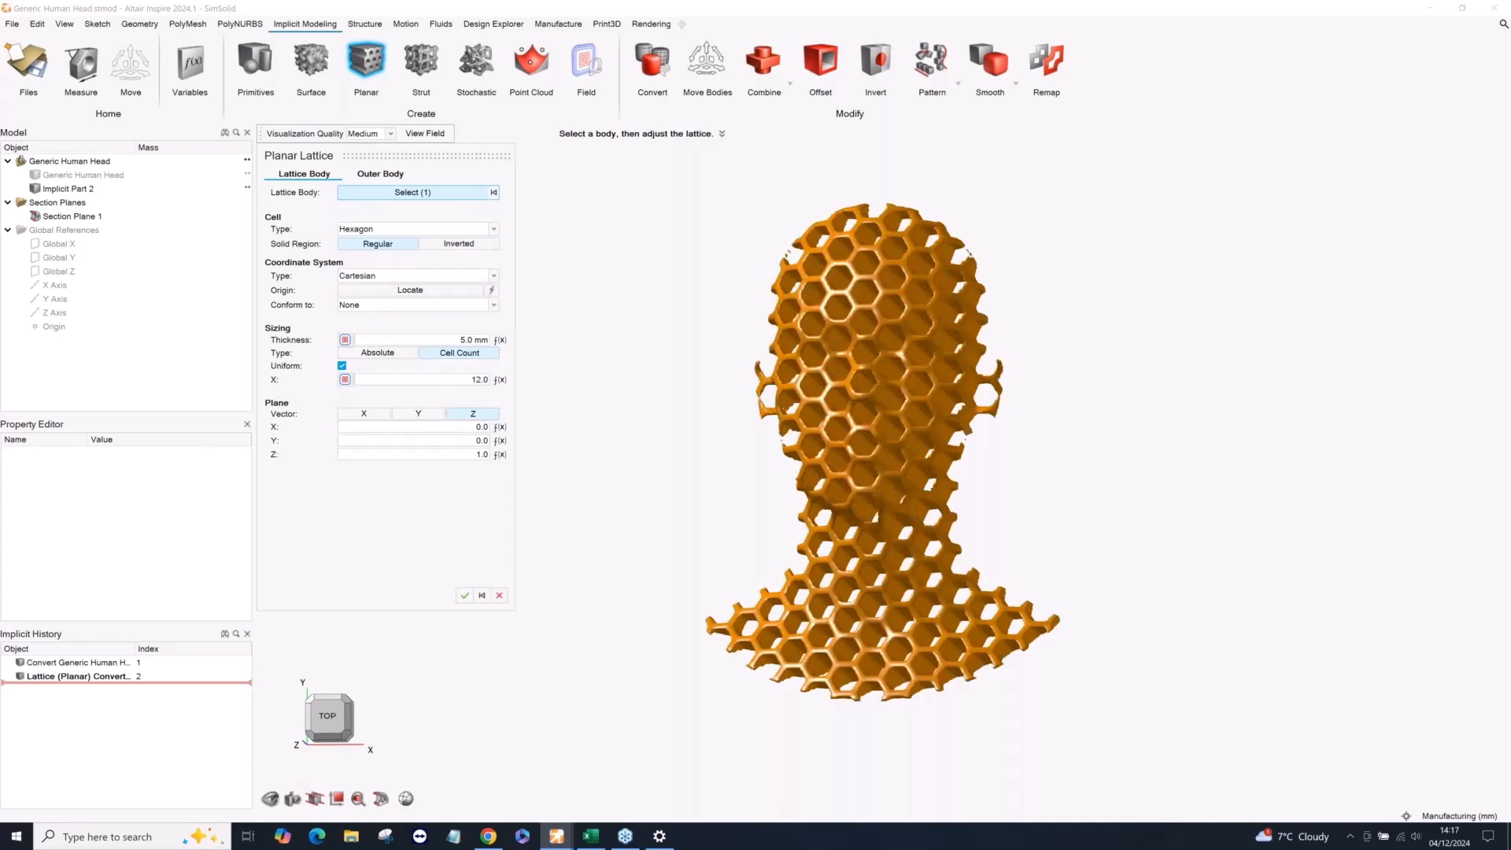
{"action": "left_click", "coordinate": [378, 352]}
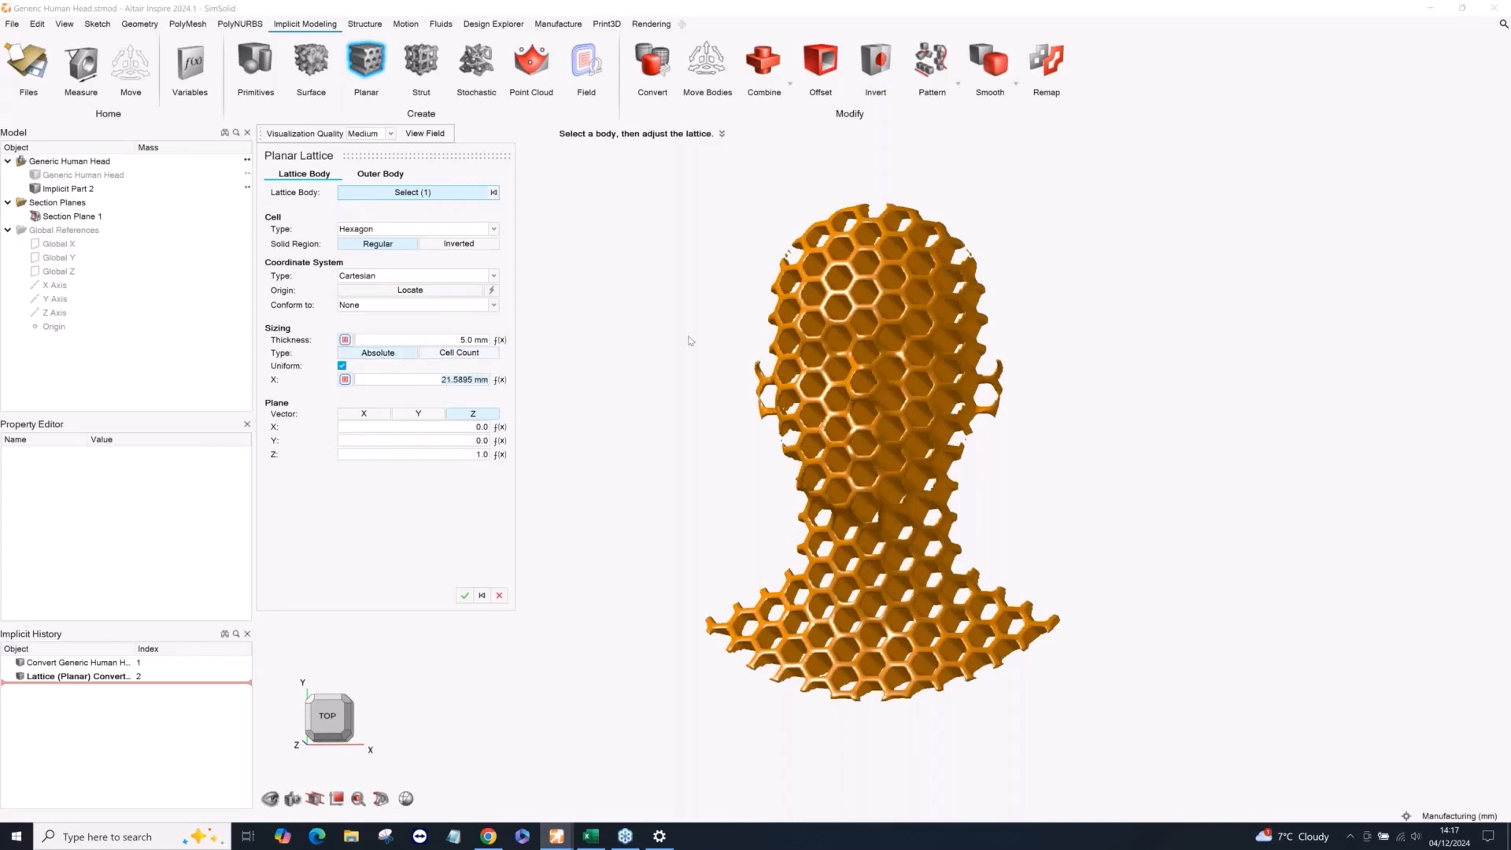
{"action": "right_click_drag", "start_coordinate": [691, 340], "coordinate": [625, 541]}
{"action": "middle_click_drag", "start_coordinate": [625, 540], "coordinate": [944, 547]}
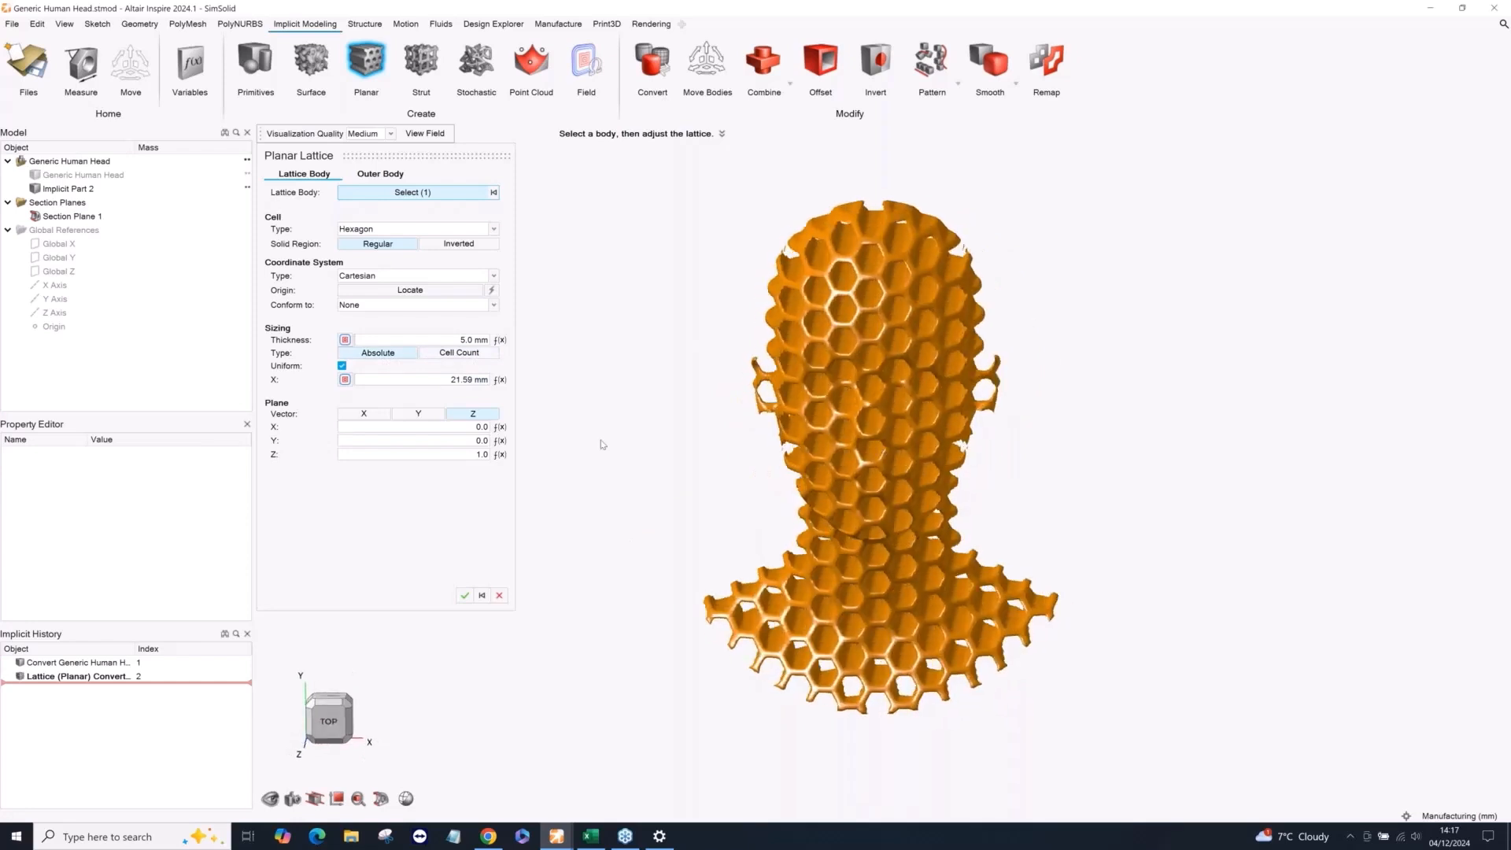
Rotate the lattice's local coordinate system by -90 degrees about X so the hexagon cells run vertically through the head.
{"action": "left_click", "coordinate": [405, 296]}
{"action": "right_click_drag", "start_coordinate": [908, 519], "coordinate": [737, 529]}
{"action": "middle_click_drag", "start_coordinate": [736, 528], "coordinate": [712, 503]}
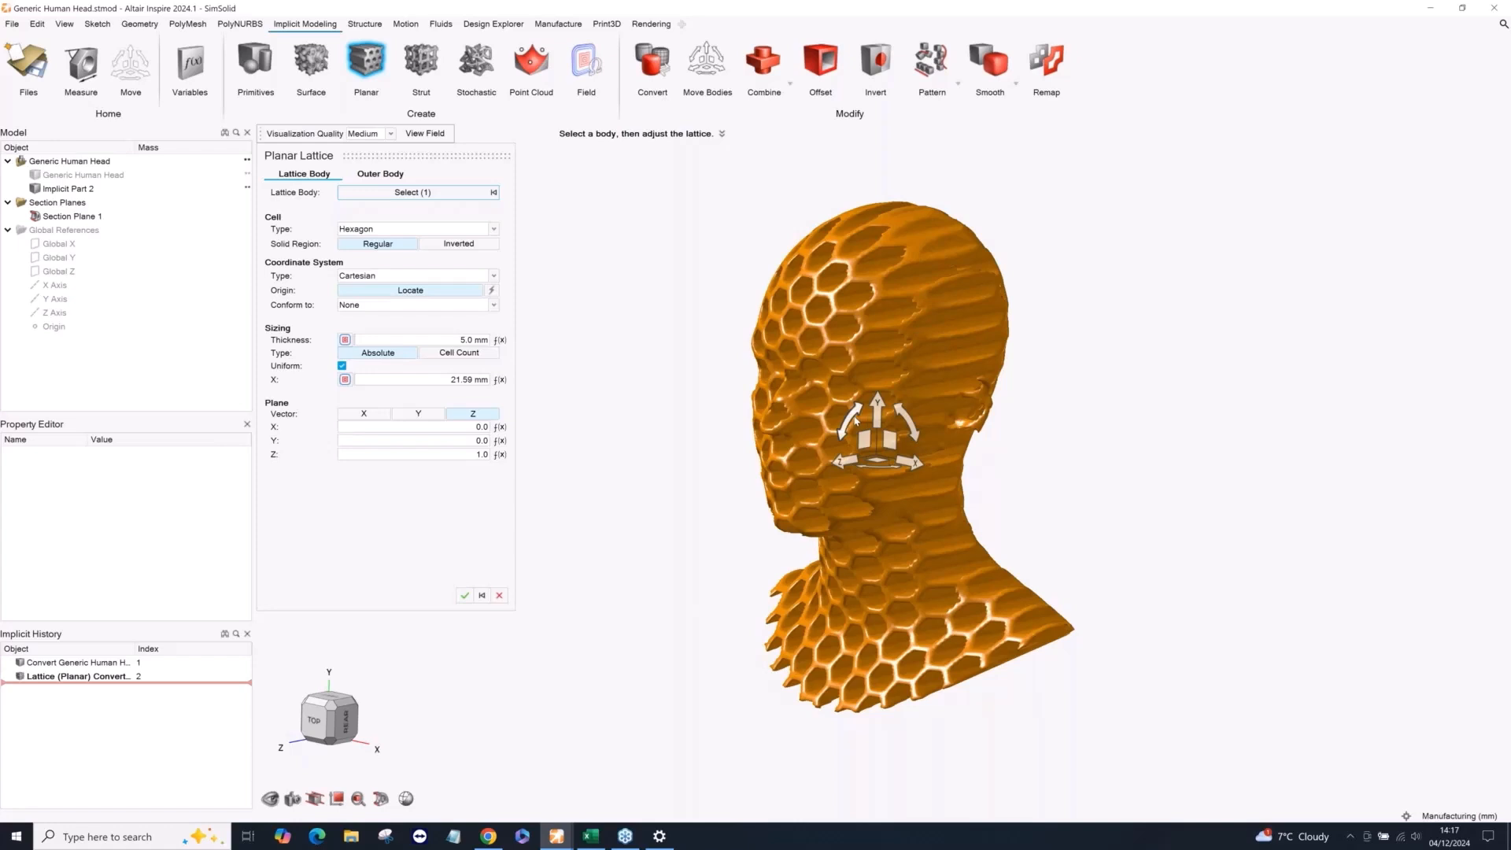
{"action": "left_click_drag", "start_coordinate": [854, 414], "coordinate": [930, 388]}
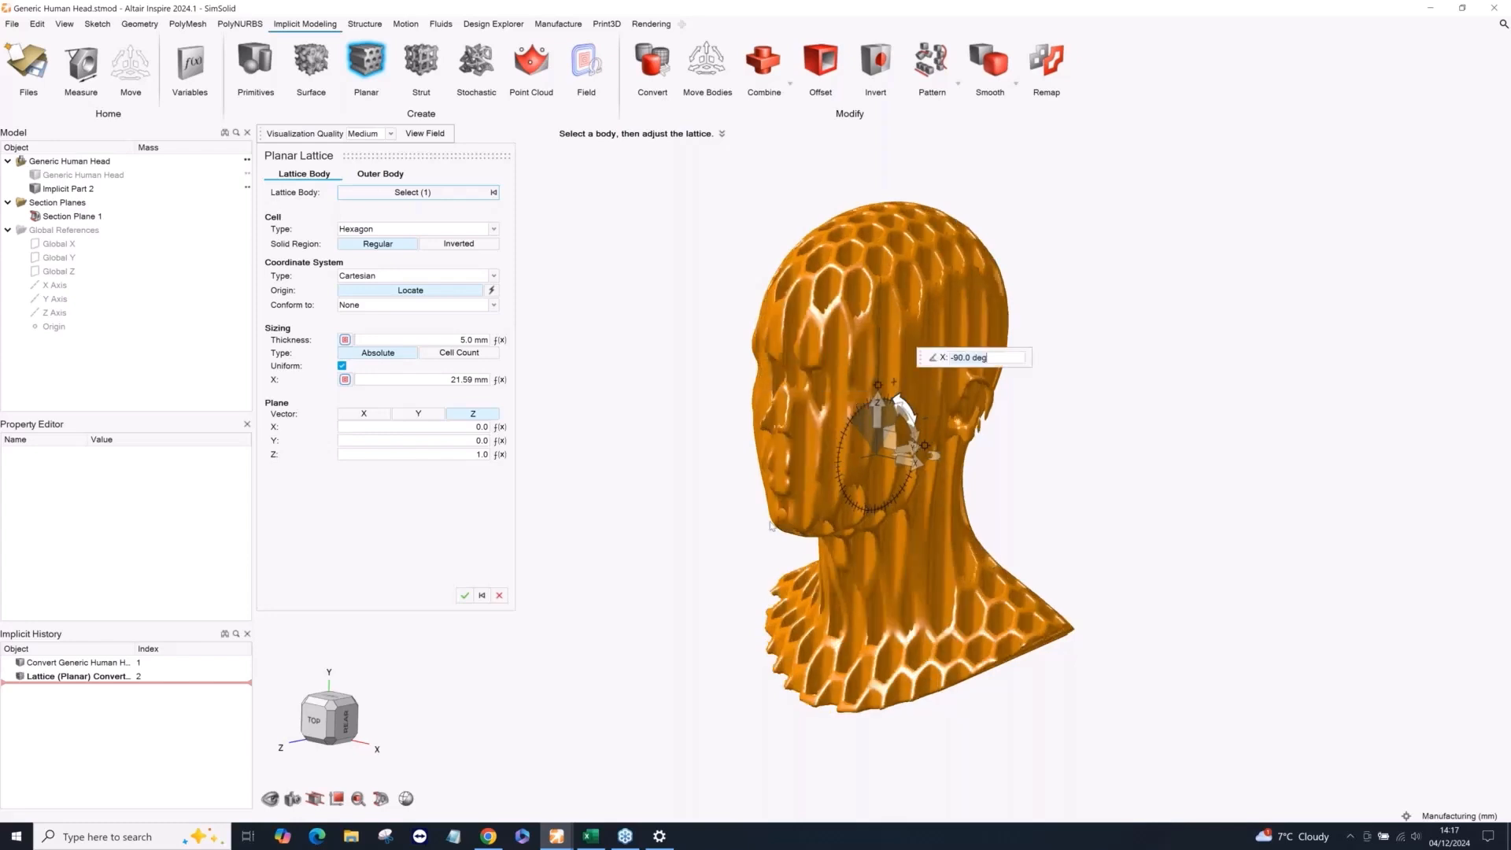
{"action": "right_click_drag", "start_coordinate": [740, 538], "coordinate": [834, 525]}
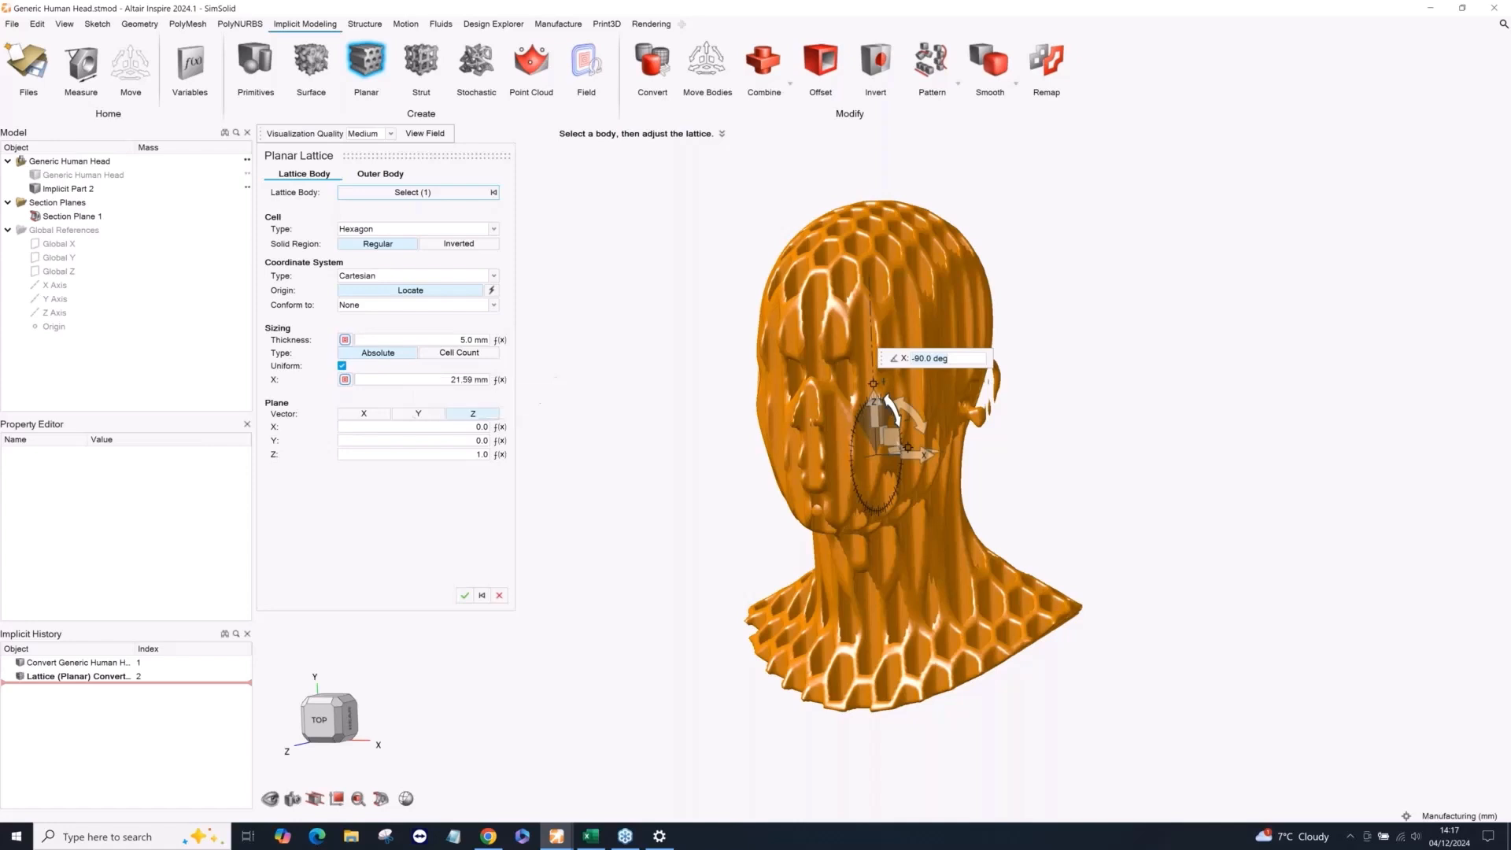
Add an inward shell with a 5 mm inner thickness as the lattice's outer body and apply the planar lattice.
{"action": "left_click", "coordinate": [380, 173]}
{"action": "left_click", "coordinate": [384, 189]}
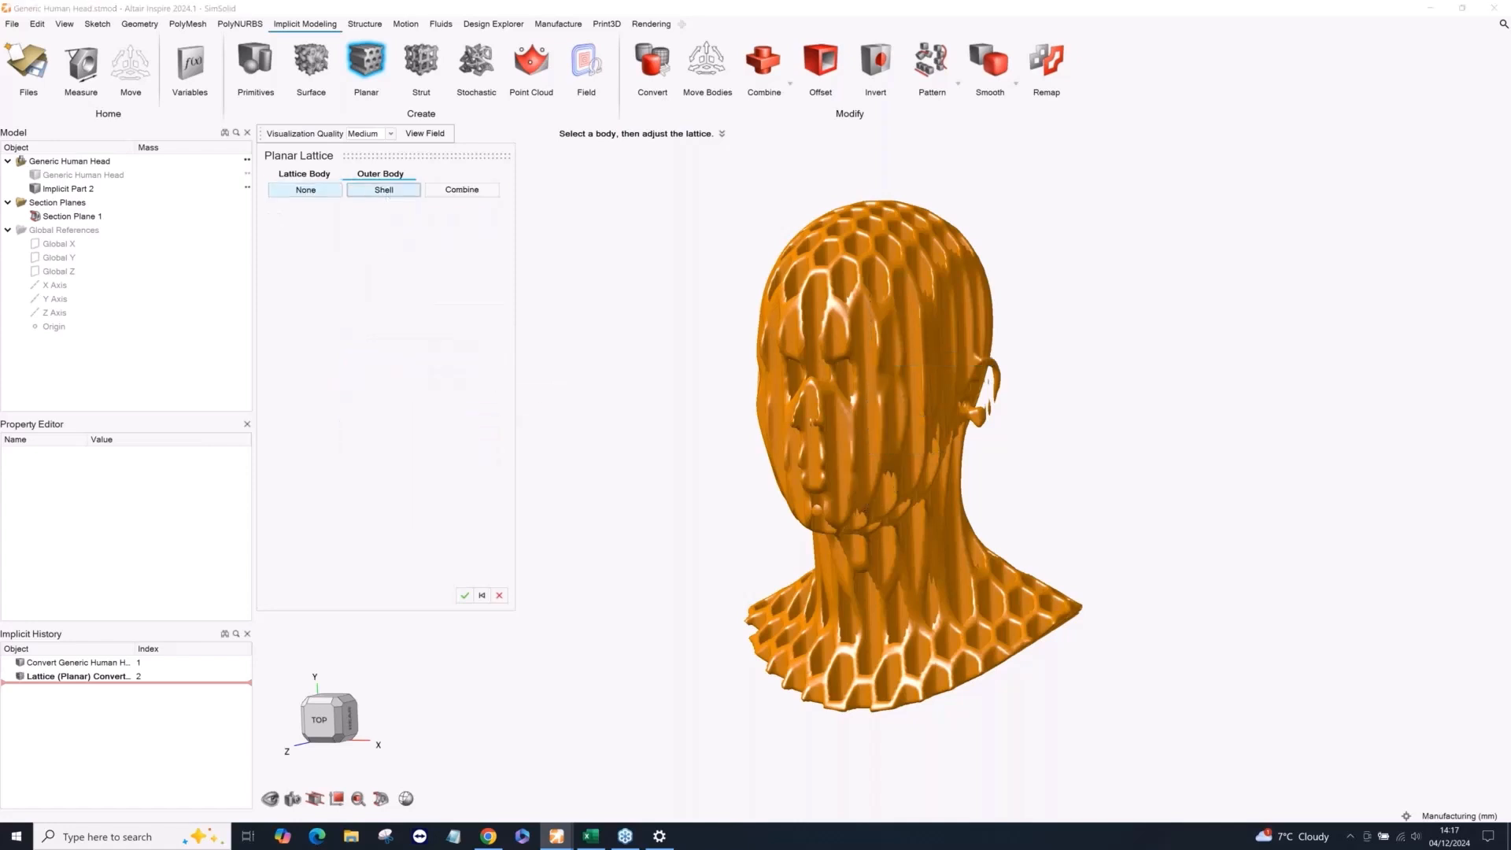
{"action": "left_click", "coordinate": [419, 211]}
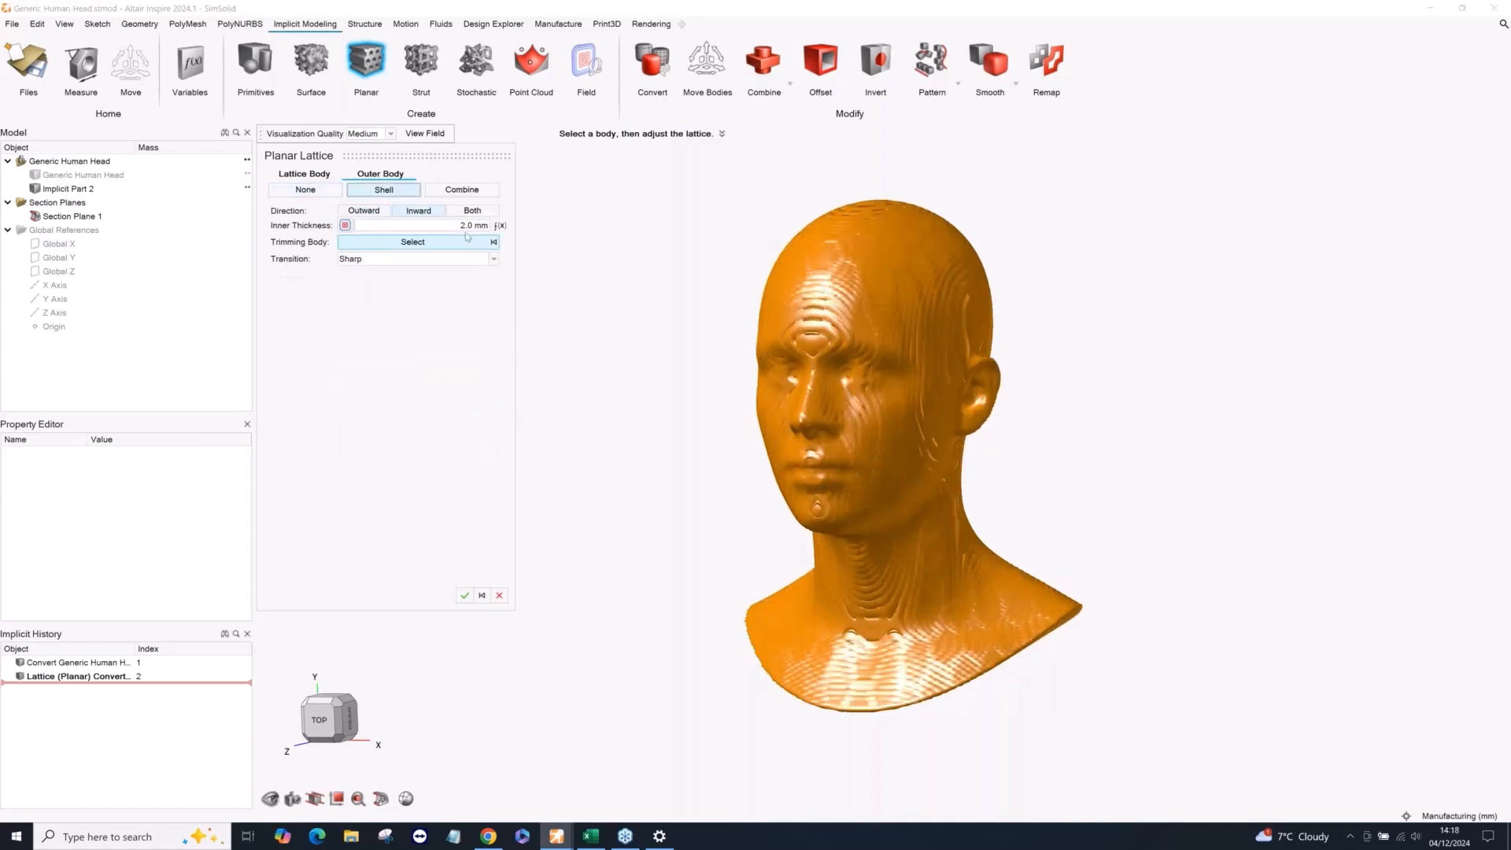
{"action": "left_click", "coordinate": [470, 225]}
{"action": "type", "text": "5"}
{"action": "key", "text": "Return"}
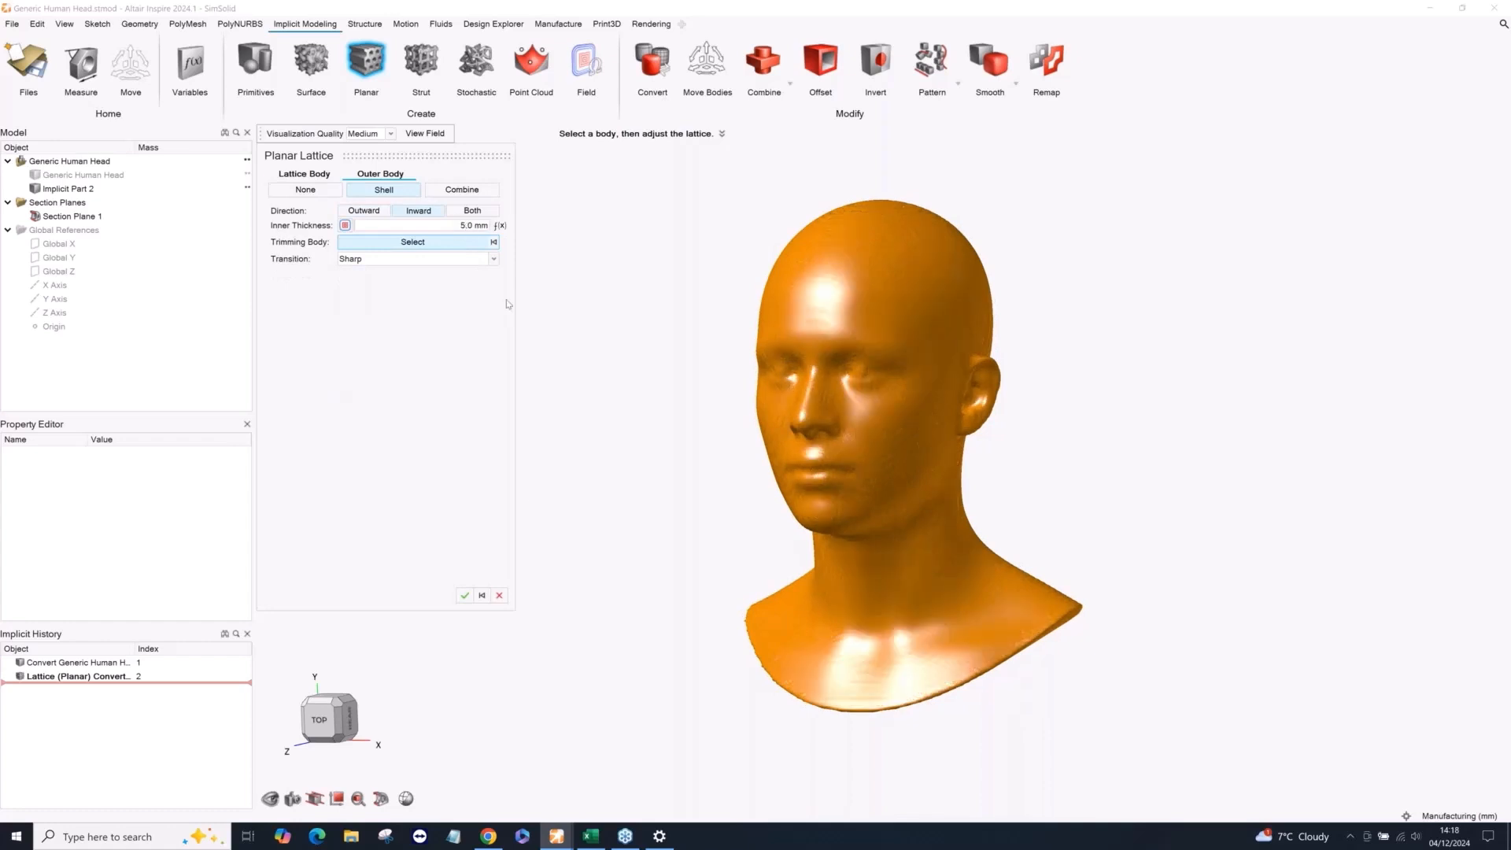
{"action": "left_click", "coordinate": [465, 596]}
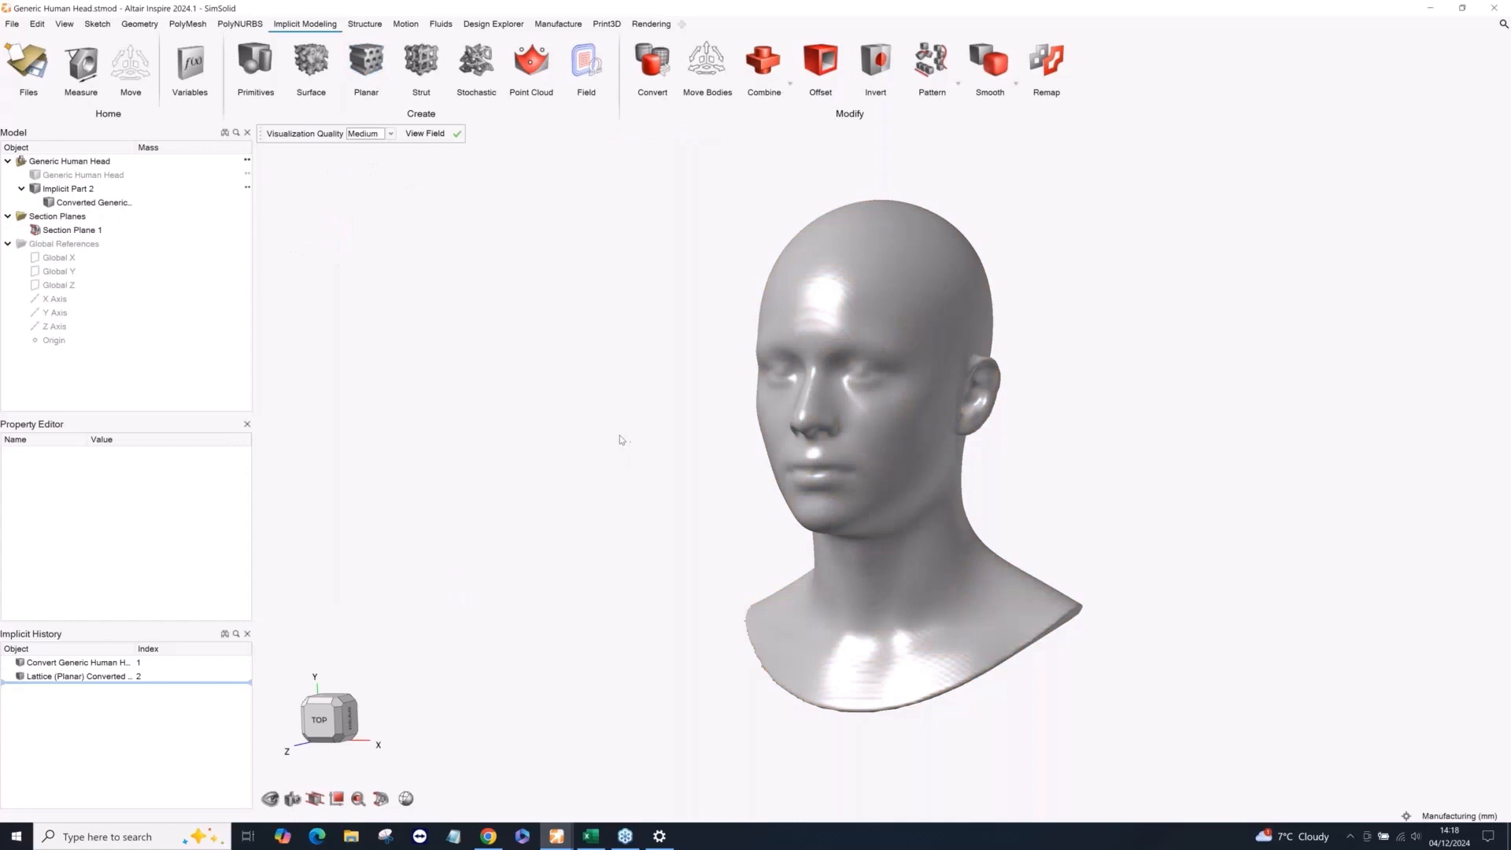
Hide the existing Section Plane 1 and cut the latticed head with a new vertical section plane.
{"action": "left_click", "coordinate": [382, 798]}
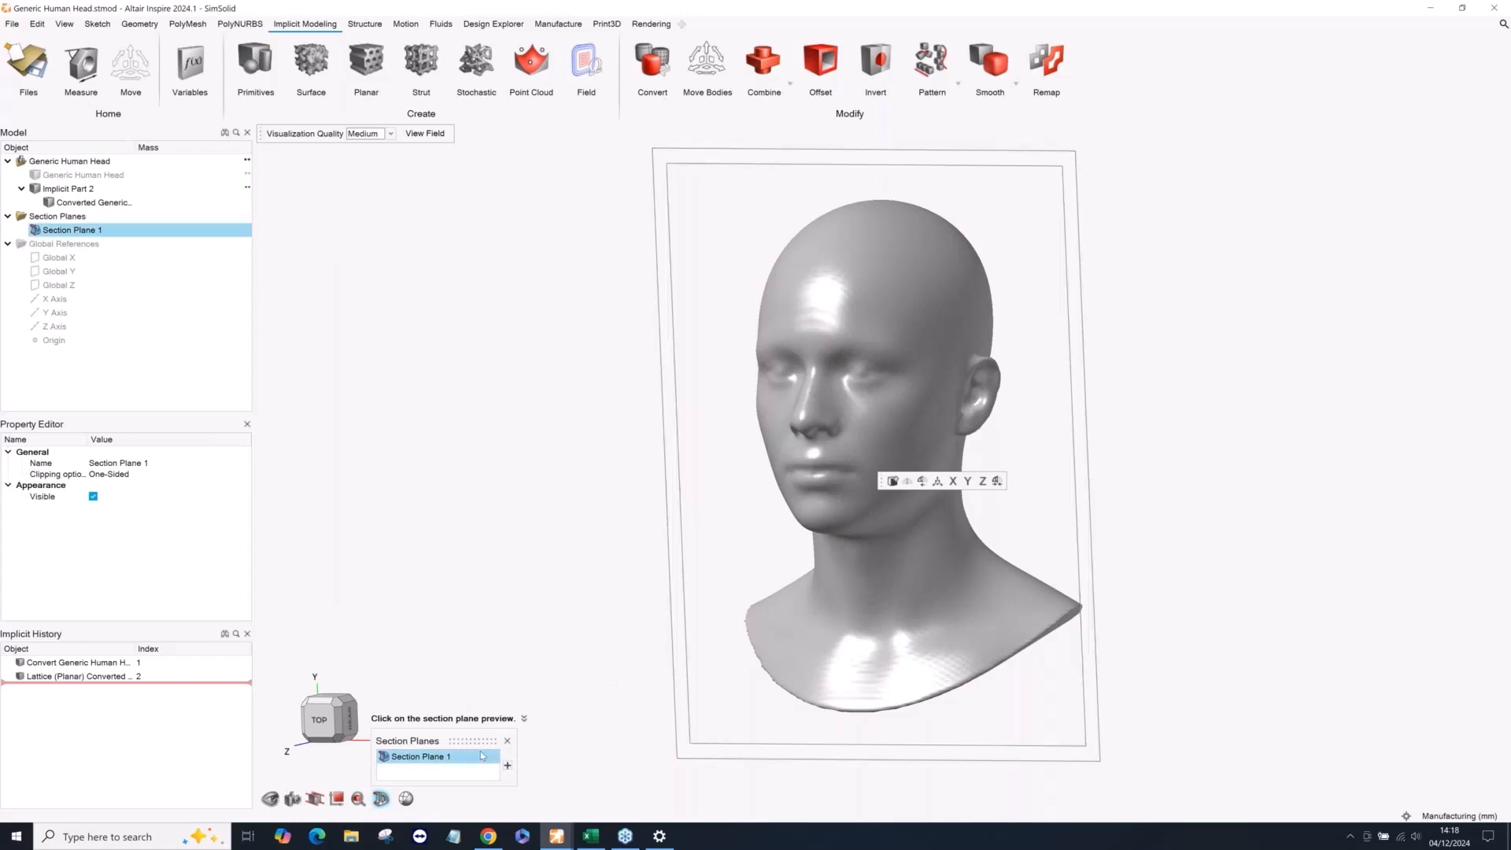
{"action": "left_click", "coordinate": [506, 741]}
{"action": "left_click", "coordinate": [35, 230]}
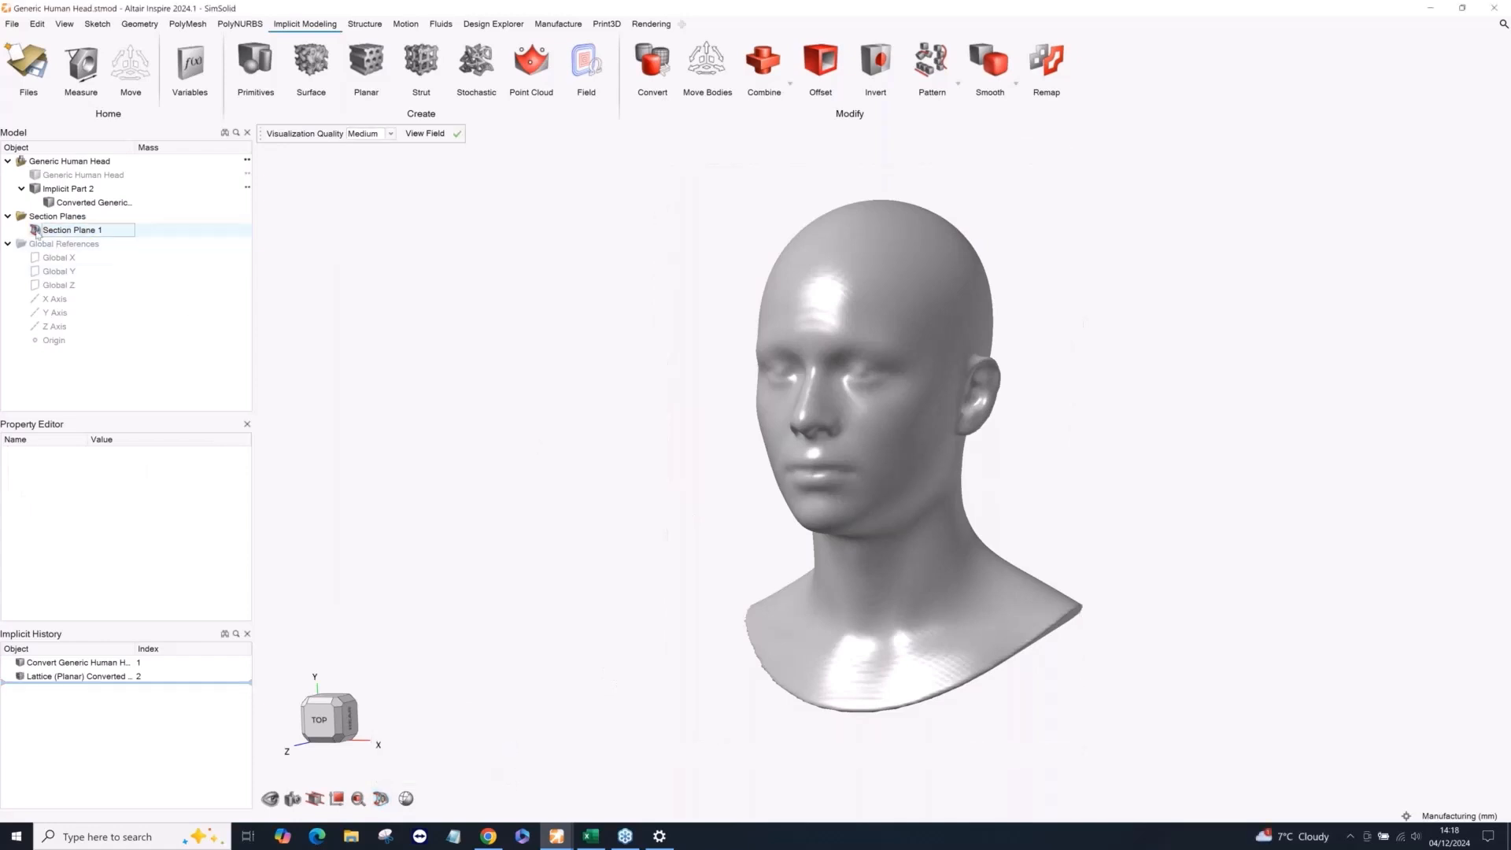
{"action": "left_click", "coordinate": [381, 798]}
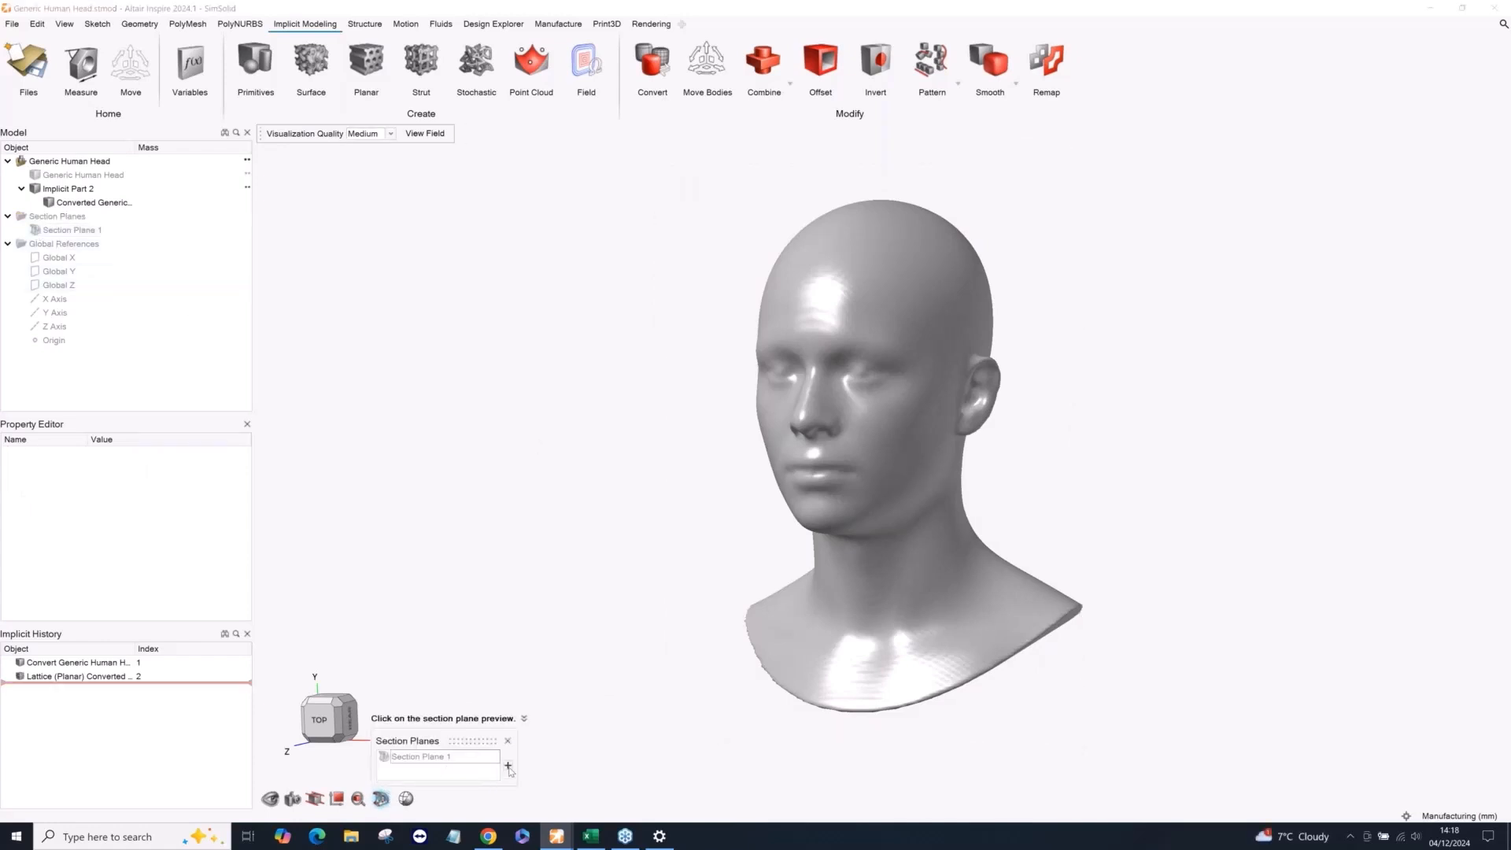
{"action": "left_click", "coordinate": [799, 575]}
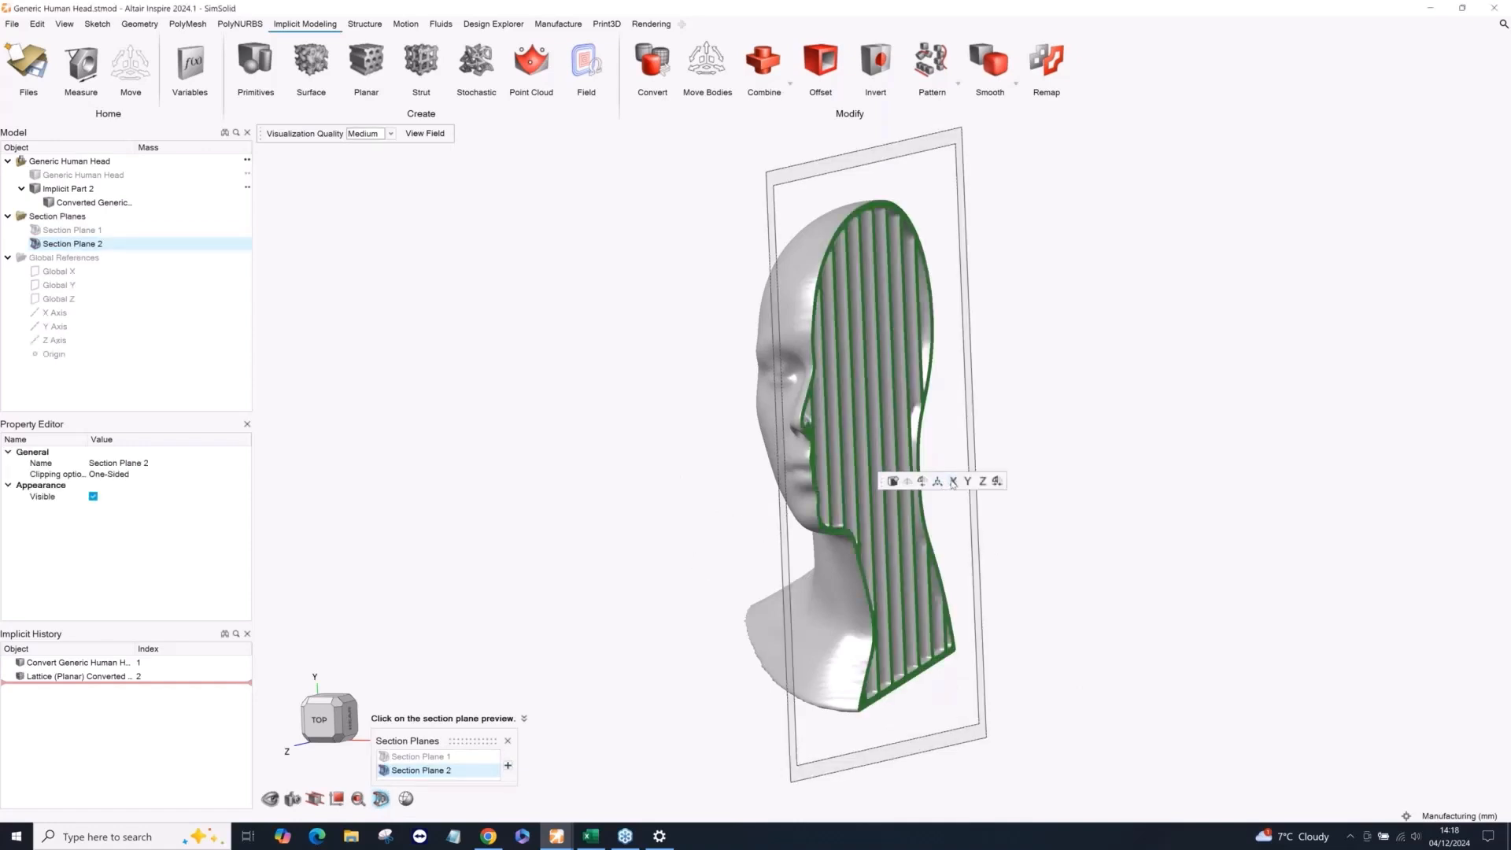
Align the new section plane to the Y axis and examine the hexagon cells inside the cut head.
{"action": "left_click", "coordinate": [967, 481]}
{"action": "middle_click_drag", "start_coordinate": [882, 420], "coordinate": [883, 467]}
{"action": "scroll", "coordinate": [883, 466], "scroll_direction": "up", "scroll_amount": 5}
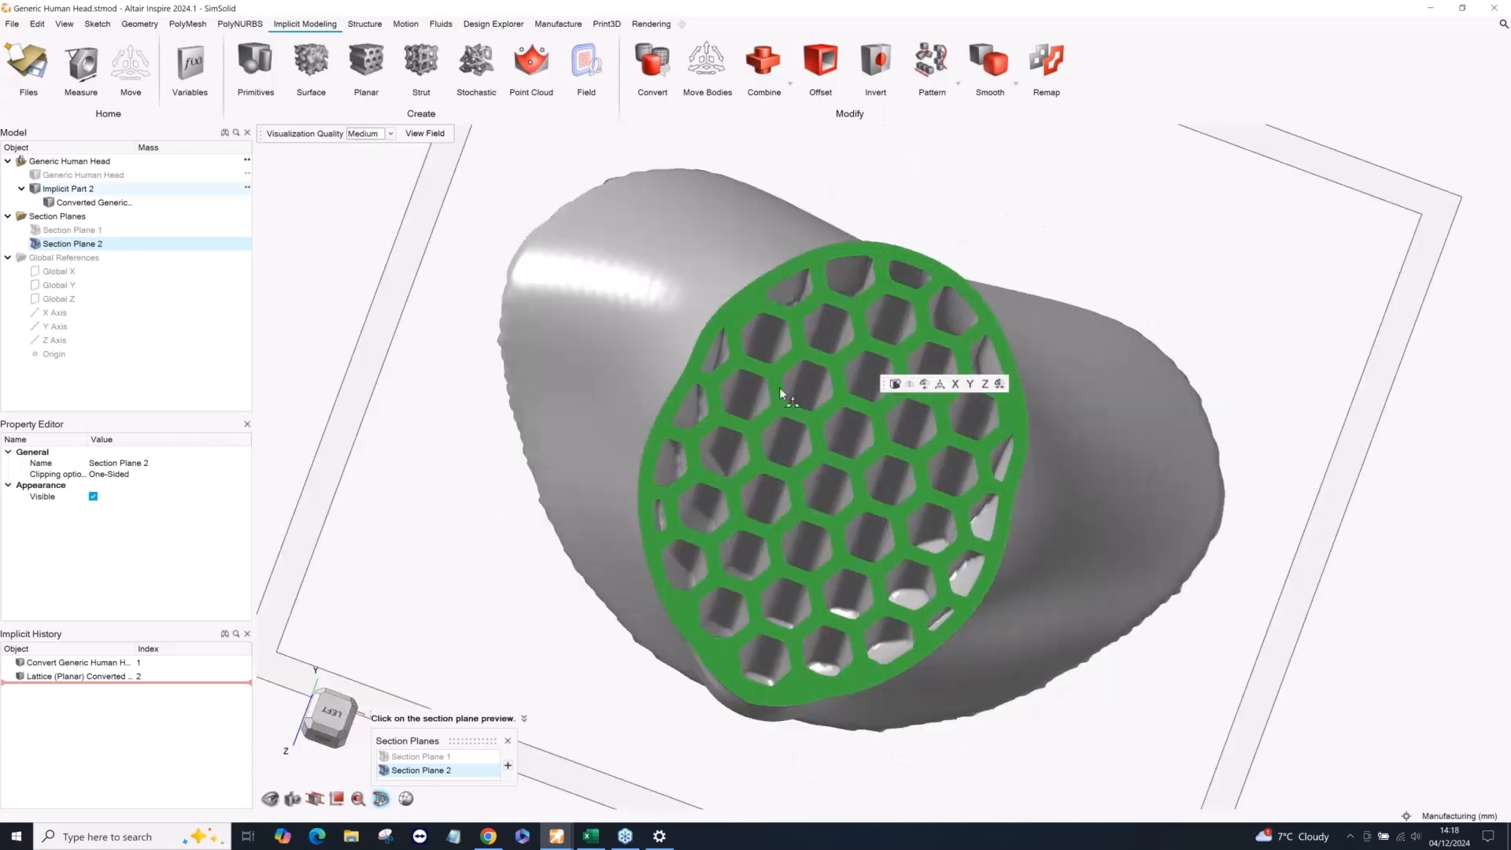
{"action": "scroll", "coordinate": [781, 395], "scroll_direction": "down", "scroll_amount": 5}
{"action": "middle_click_drag", "start_coordinate": [786, 389], "coordinate": [736, 264]}
{"action": "left_click", "coordinate": [574, 224]}
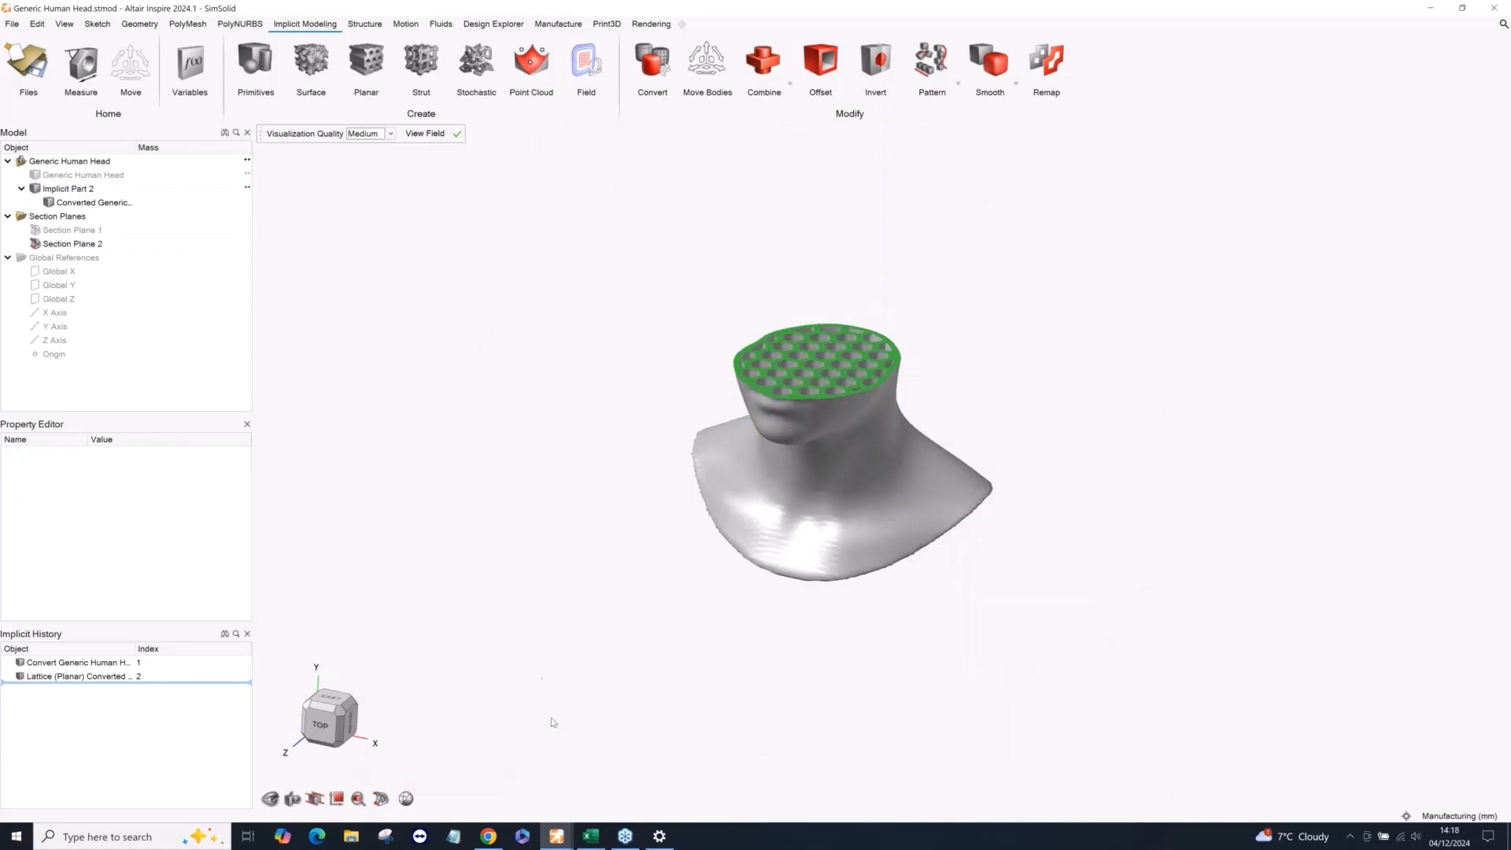
Switch to the HeatExchanger_FluidbodyRender 1 model window and examine the two coloured fluid bodies within the lattice.
{"action": "mouse_move", "coordinate": [557, 836]}
{"action": "left_click", "coordinate": [634, 768]}
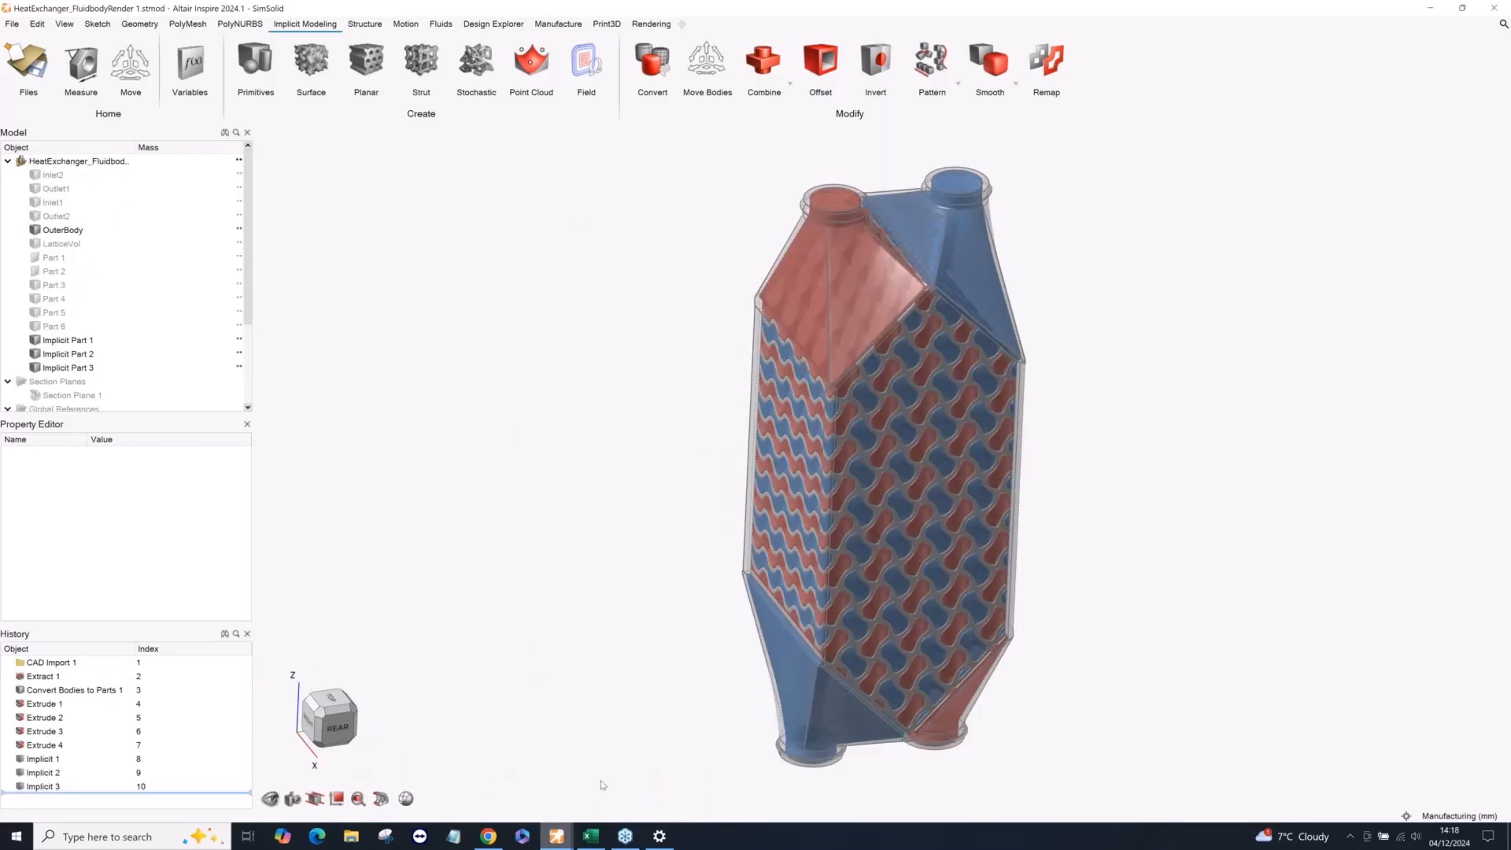
{"action": "middle_click_drag", "start_coordinate": [587, 312], "coordinate": [535, 275]}
{"action": "scroll", "coordinate": [941, 386], "scroll_direction": "up", "scroll_amount": 3}
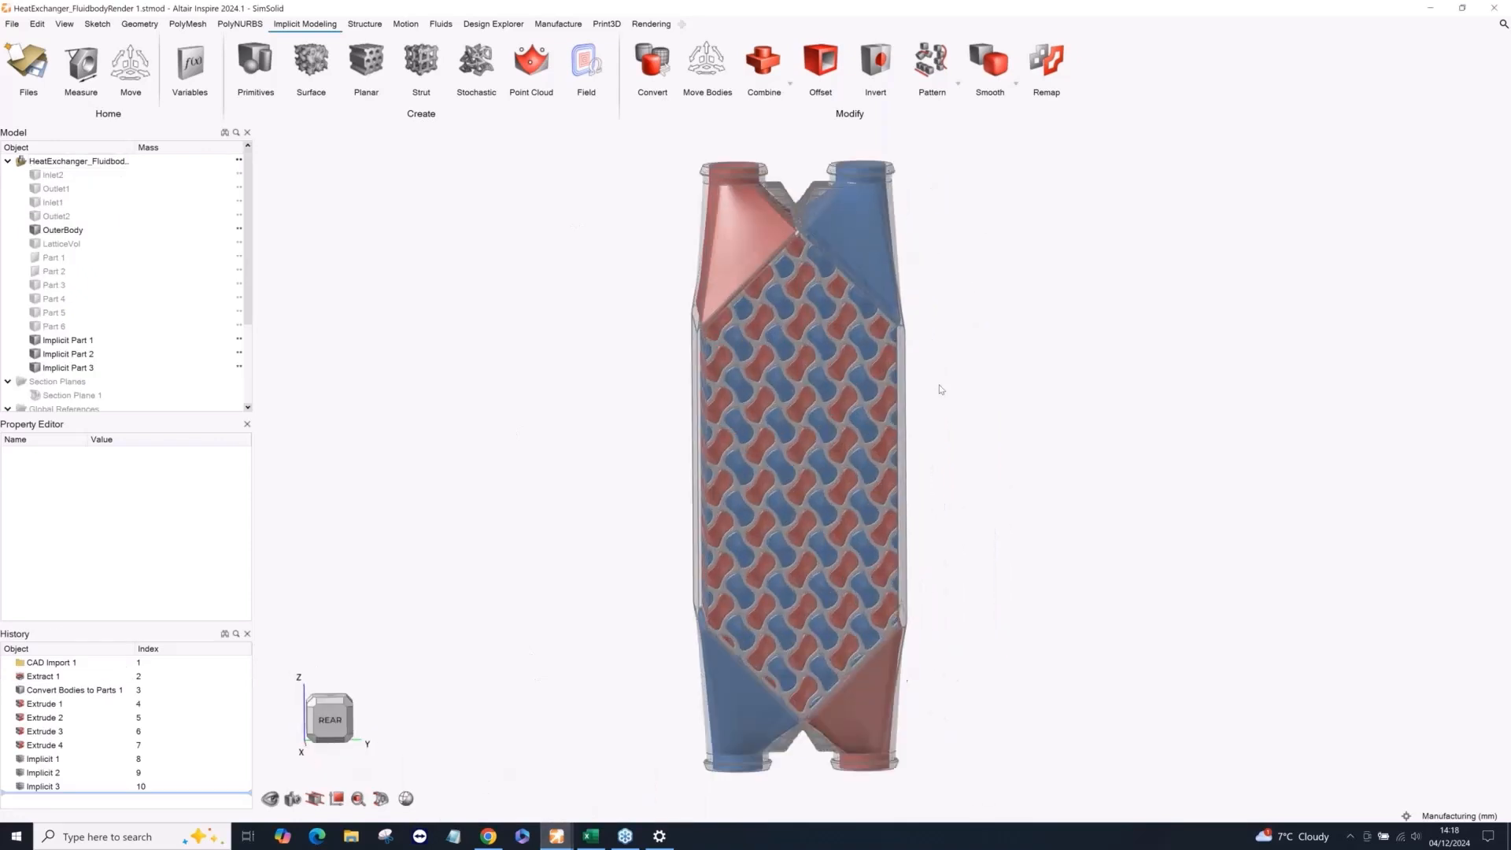
{"action": "middle_click_drag", "start_coordinate": [941, 385], "coordinate": [968, 363]}
{"action": "scroll", "coordinate": [969, 363], "scroll_direction": "down", "scroll_amount": 3}
{"action": "scroll", "coordinate": [969, 364], "scroll_direction": "up", "scroll_amount": 2}
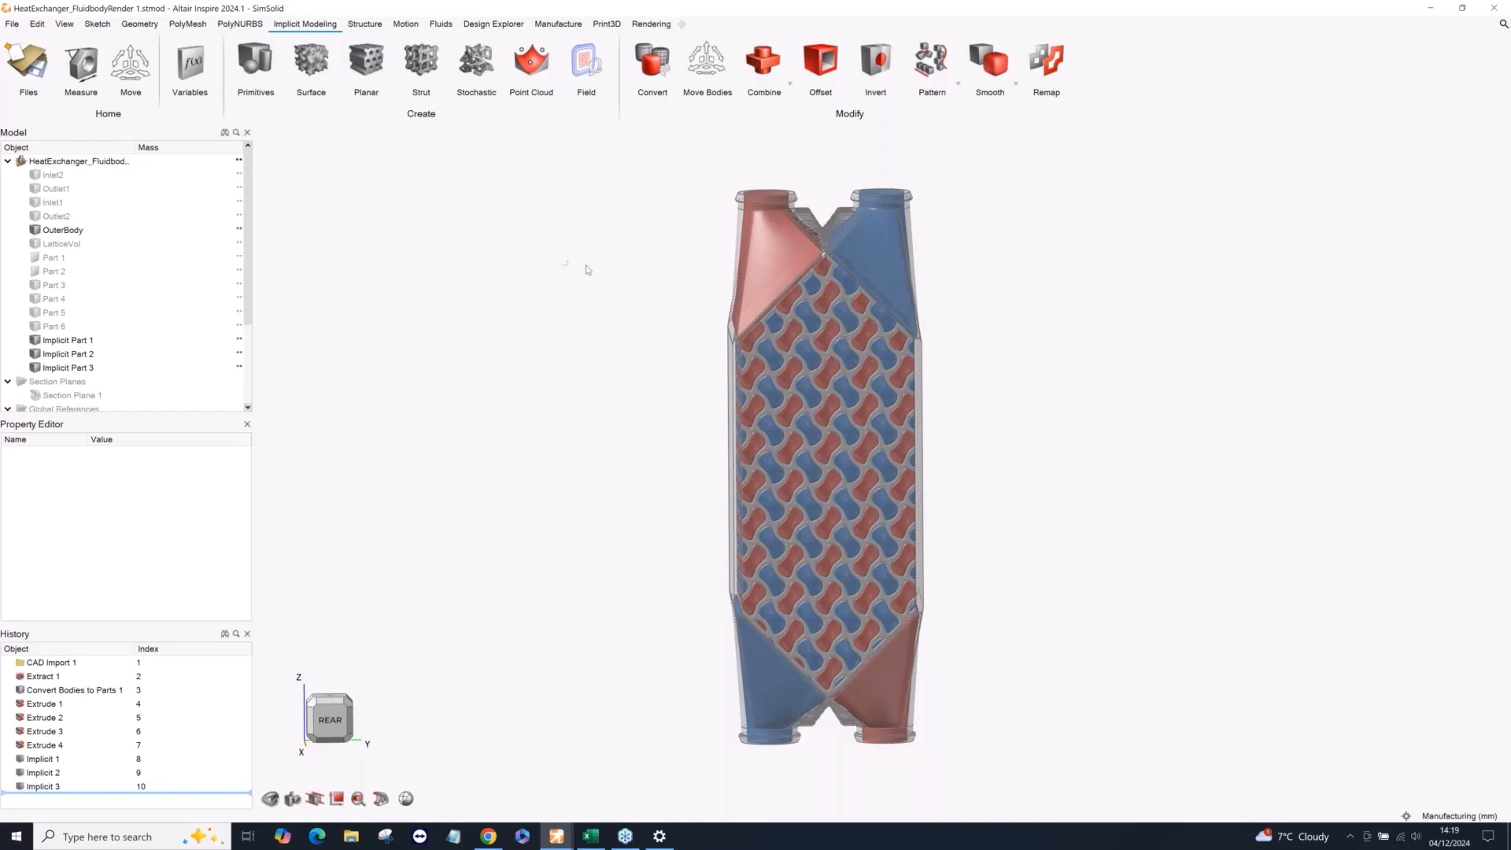
{"action": "right_click_drag", "start_coordinate": [596, 293], "coordinate": [772, 459]}
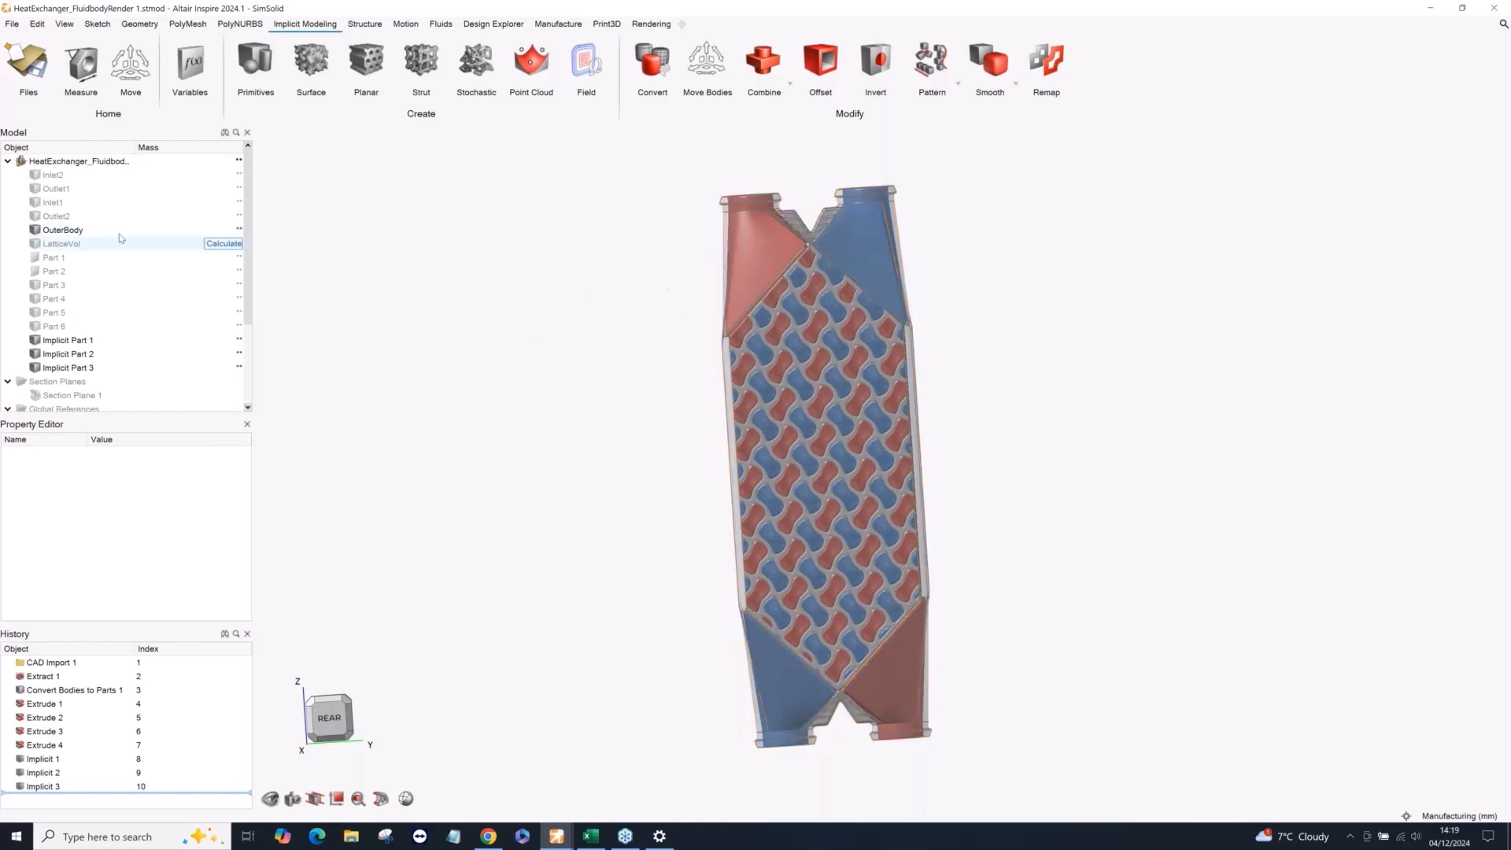
Hide OuterBody and Implicit Parts 1 to 3, and show only the LatticeVol body.
{"action": "left_click", "coordinate": [87, 230]}
{"action": "left_click", "coordinate": [34, 230]}
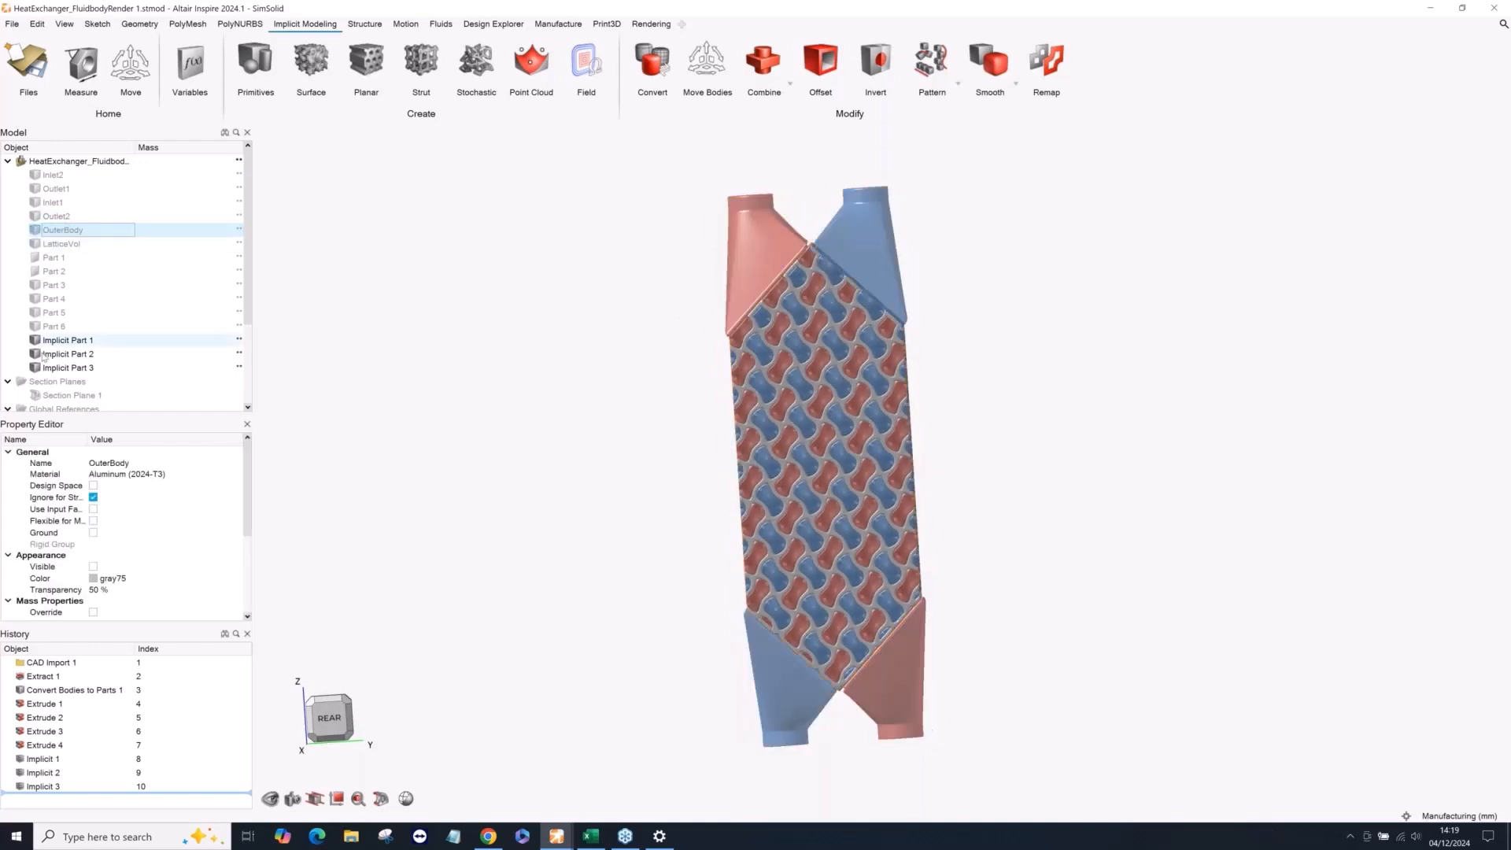
{"action": "left_click", "coordinate": [35, 341]}
{"action": "left_click", "coordinate": [35, 354]}
{"action": "left_click", "coordinate": [34, 367]}
{"action": "right_click_drag", "start_coordinate": [472, 366], "coordinate": [488, 364]}
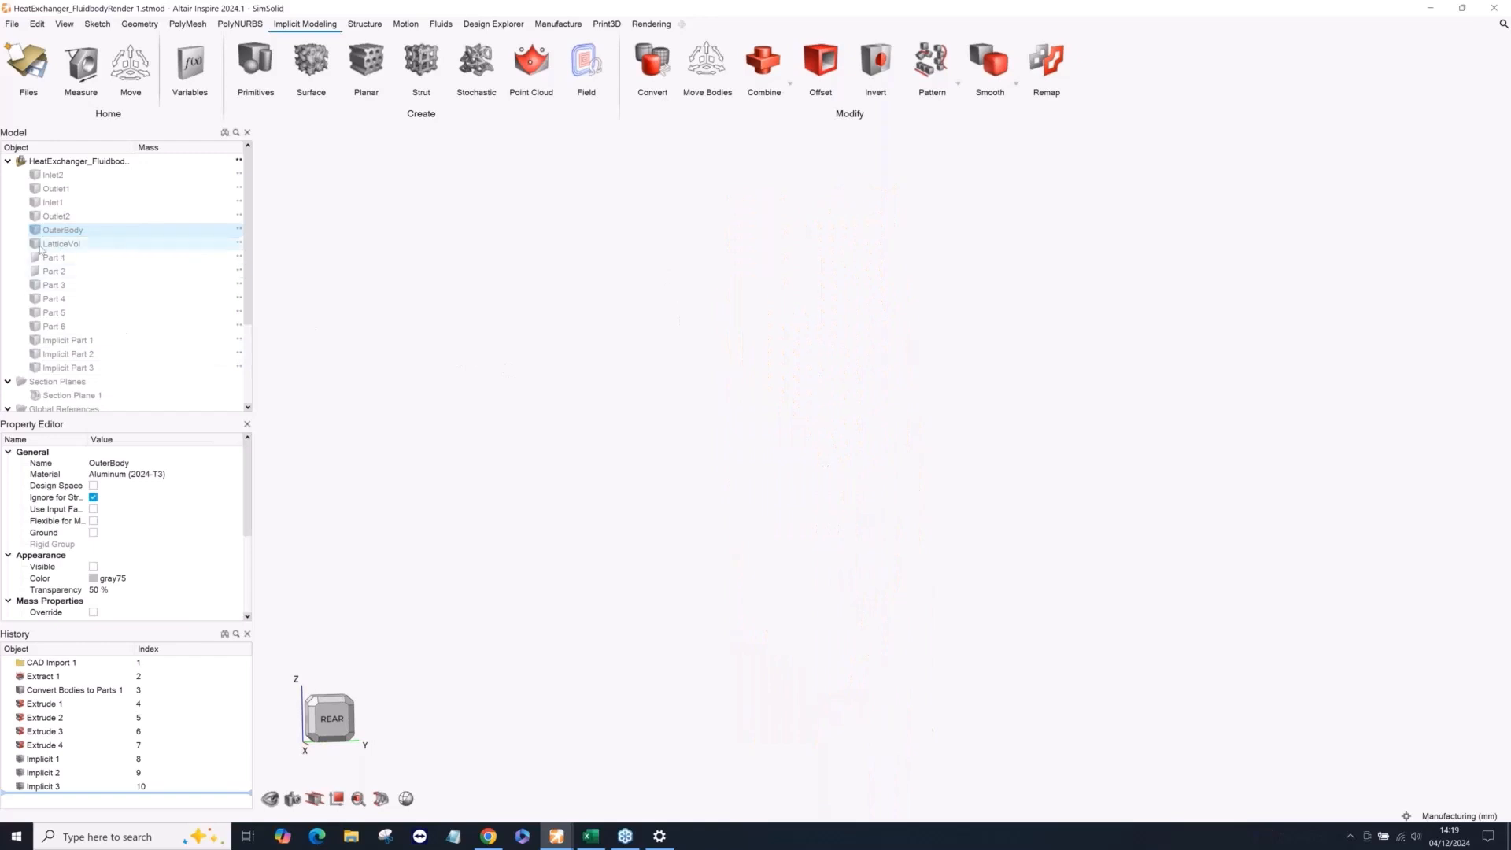
{"action": "left_click", "coordinate": [36, 244]}
{"action": "mouse_move", "coordinate": [479, 428]}
{"action": "right_mouse_down"}
{"action": "mouse_move", "coordinate": [496, 422]}
{"action": "mouse_move", "coordinate": [477, 437]}
{"action": "mouse_move", "coordinate": [498, 444]}
{"action": "right_mouse_up"}
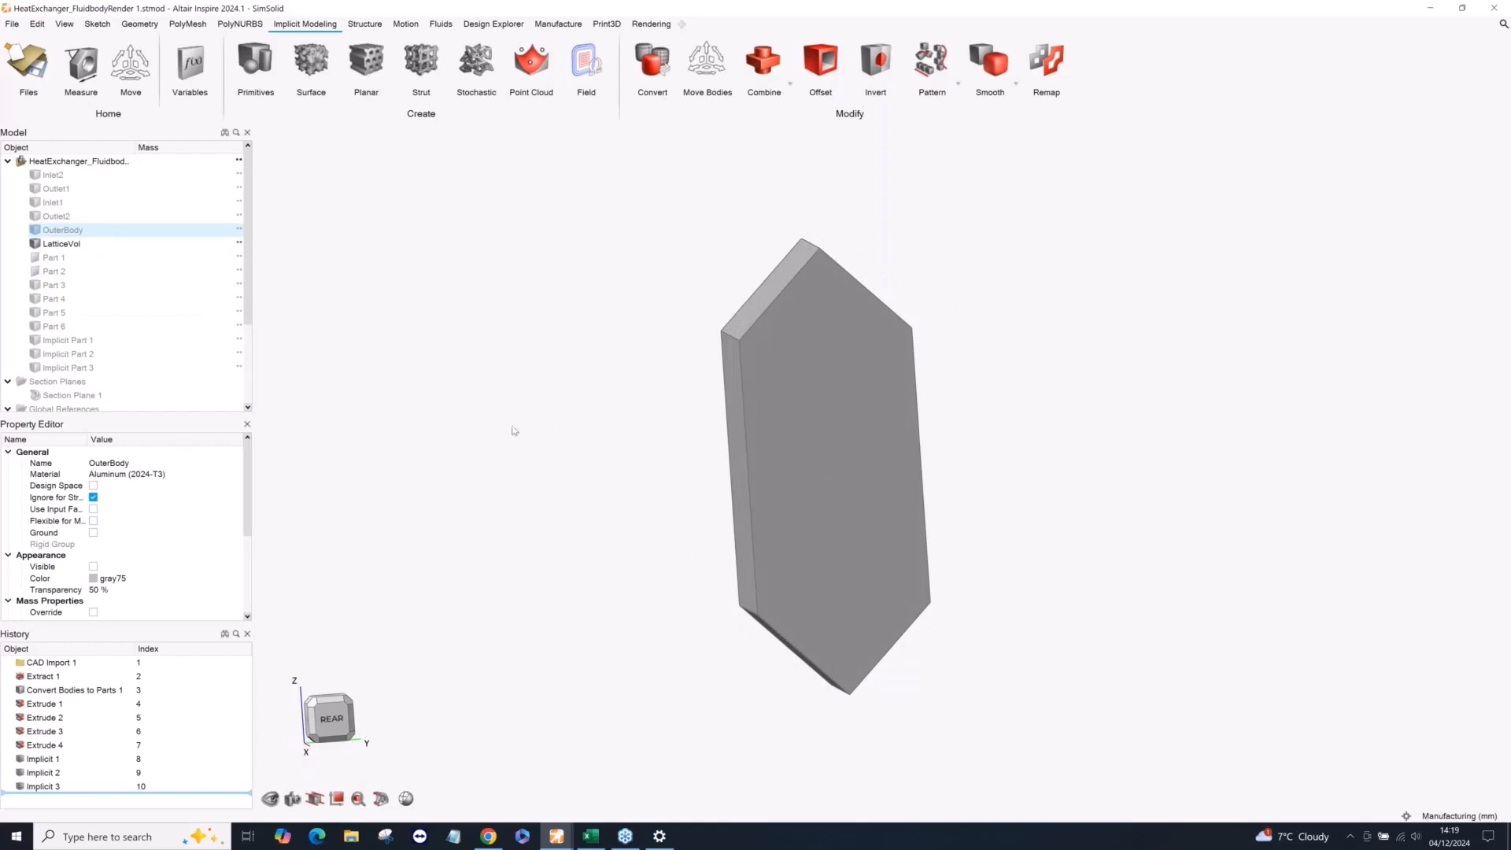
{"action": "scroll", "coordinate": [652, 277], "scroll_direction": "up", "scroll_amount": 1}
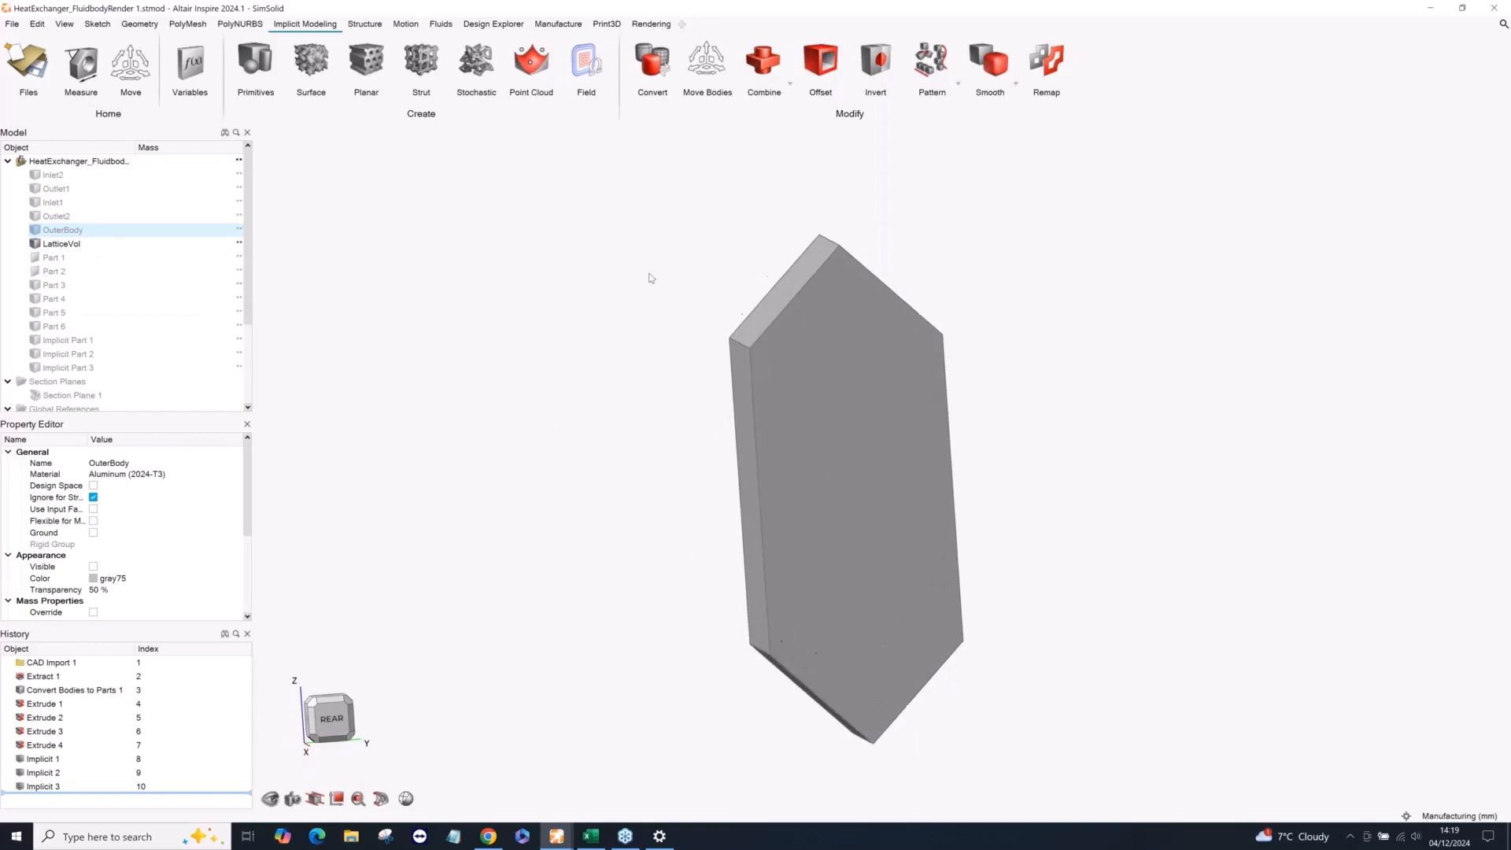
{"action": "right_click_drag", "start_coordinate": [773, 382], "coordinate": [712, 402]}
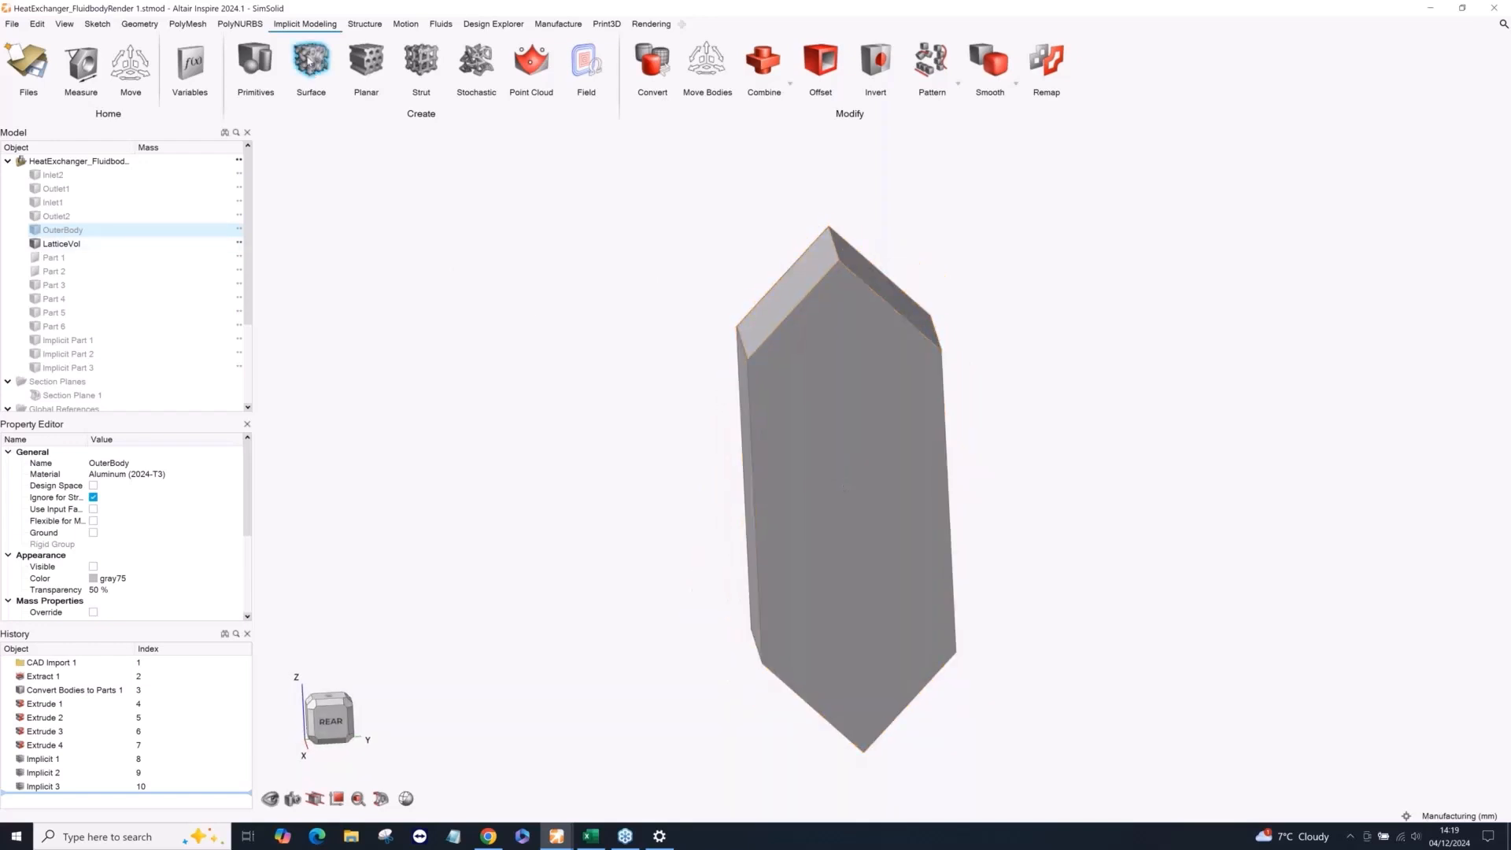
Start a surface lattice on the LatticeVol body instead of OuterBody and set its type to Double.
{"action": "left_click", "coordinate": [311, 62]}
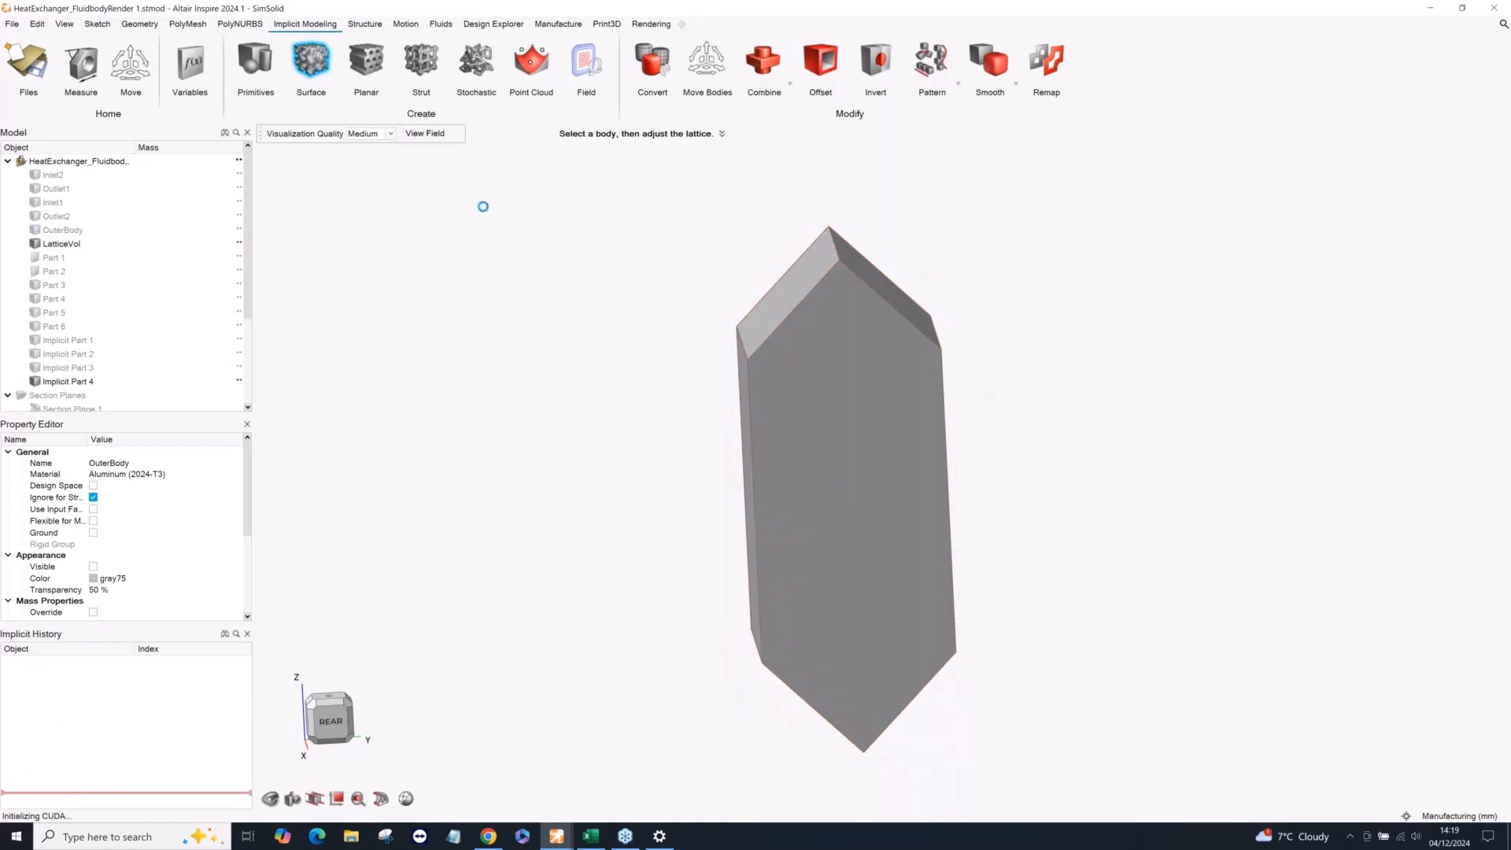
{"action": "left_click", "coordinate": [502, 576]}
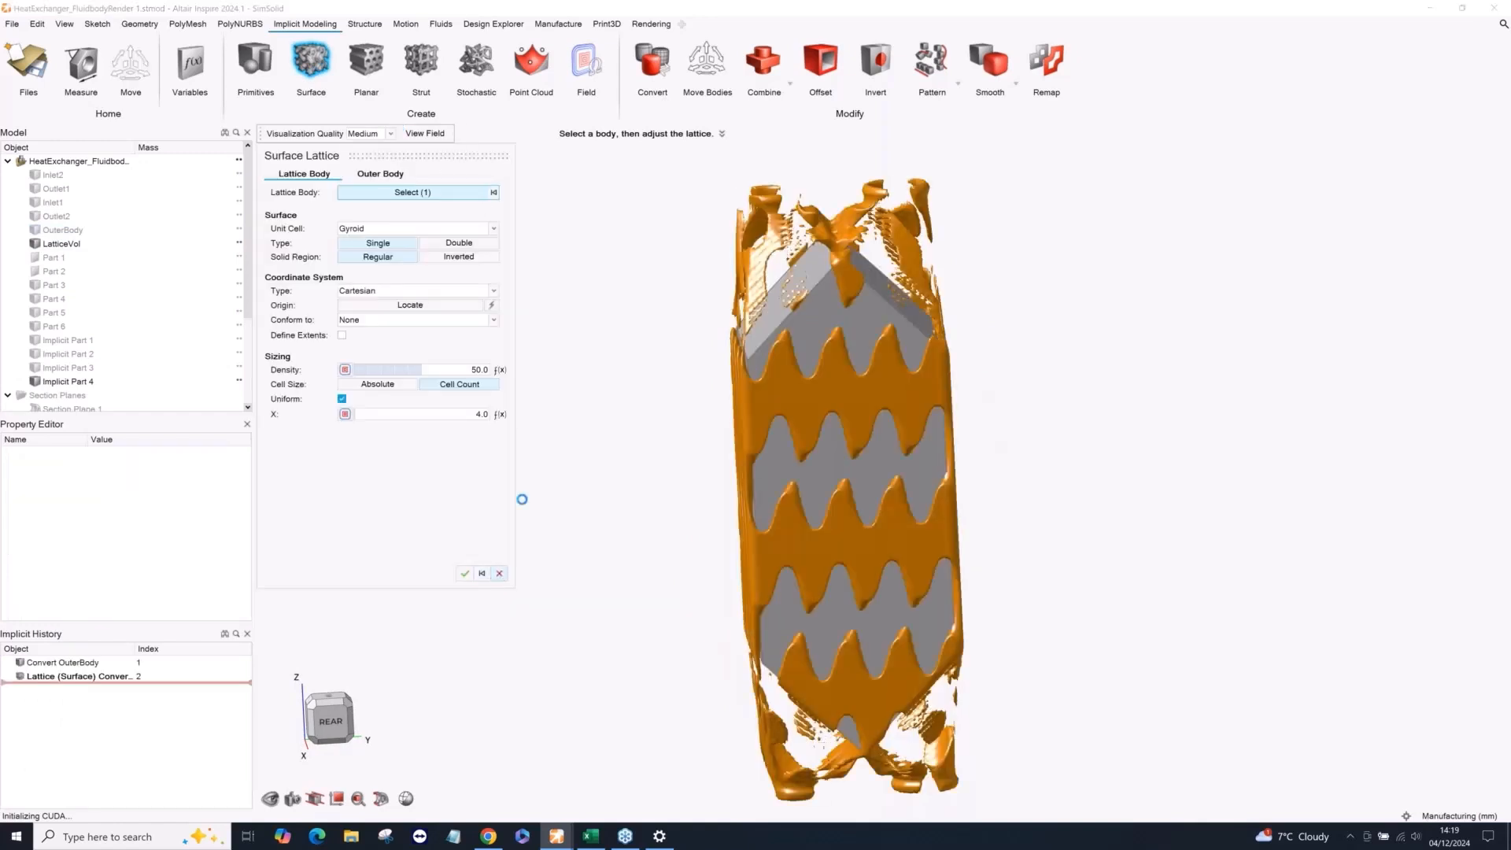
{"action": "left_click", "coordinate": [815, 346]}
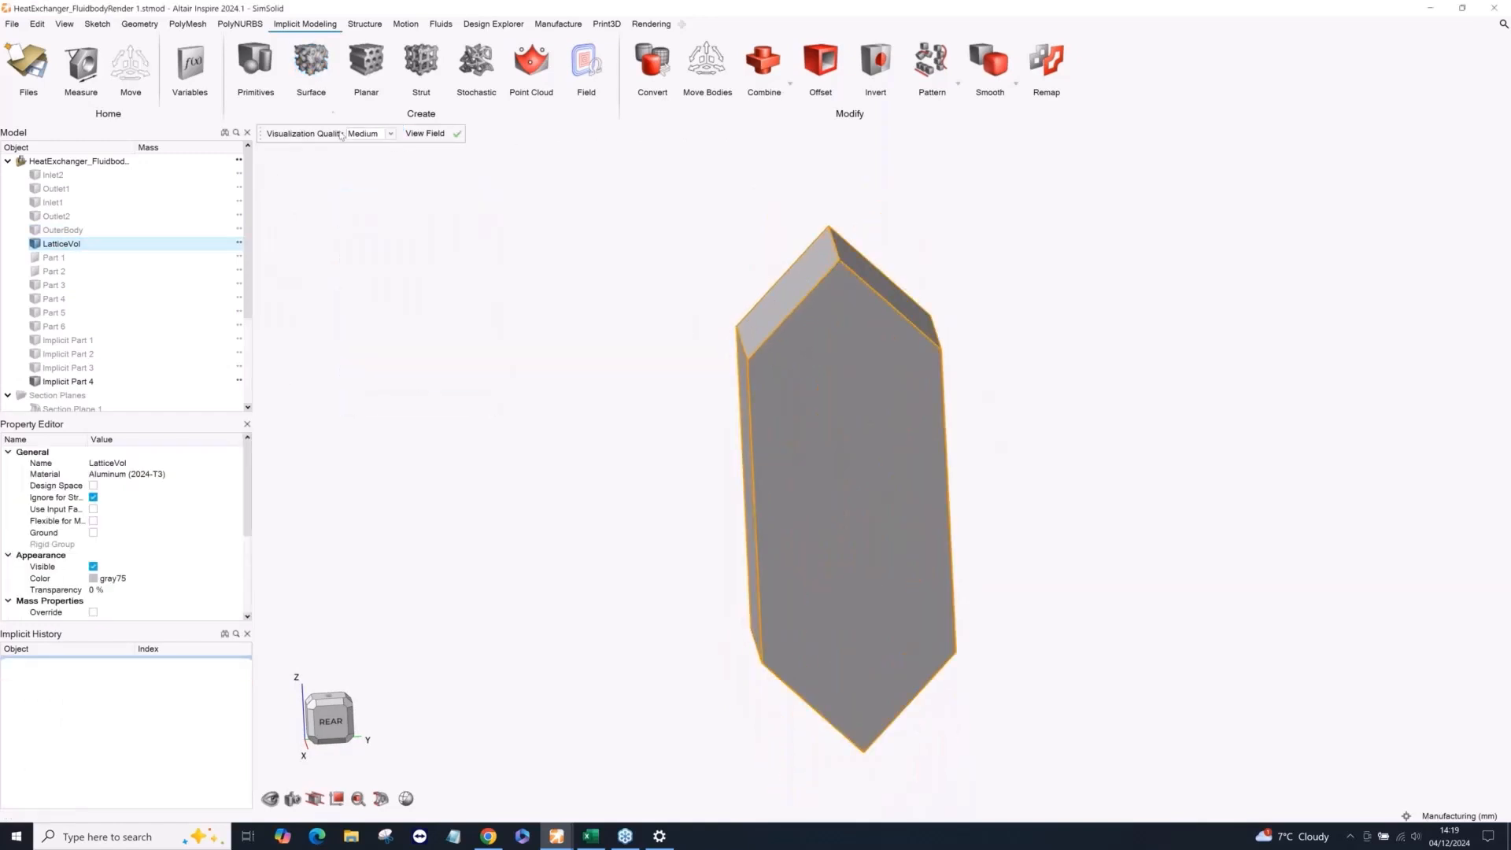
{"action": "left_click", "coordinate": [318, 70]}
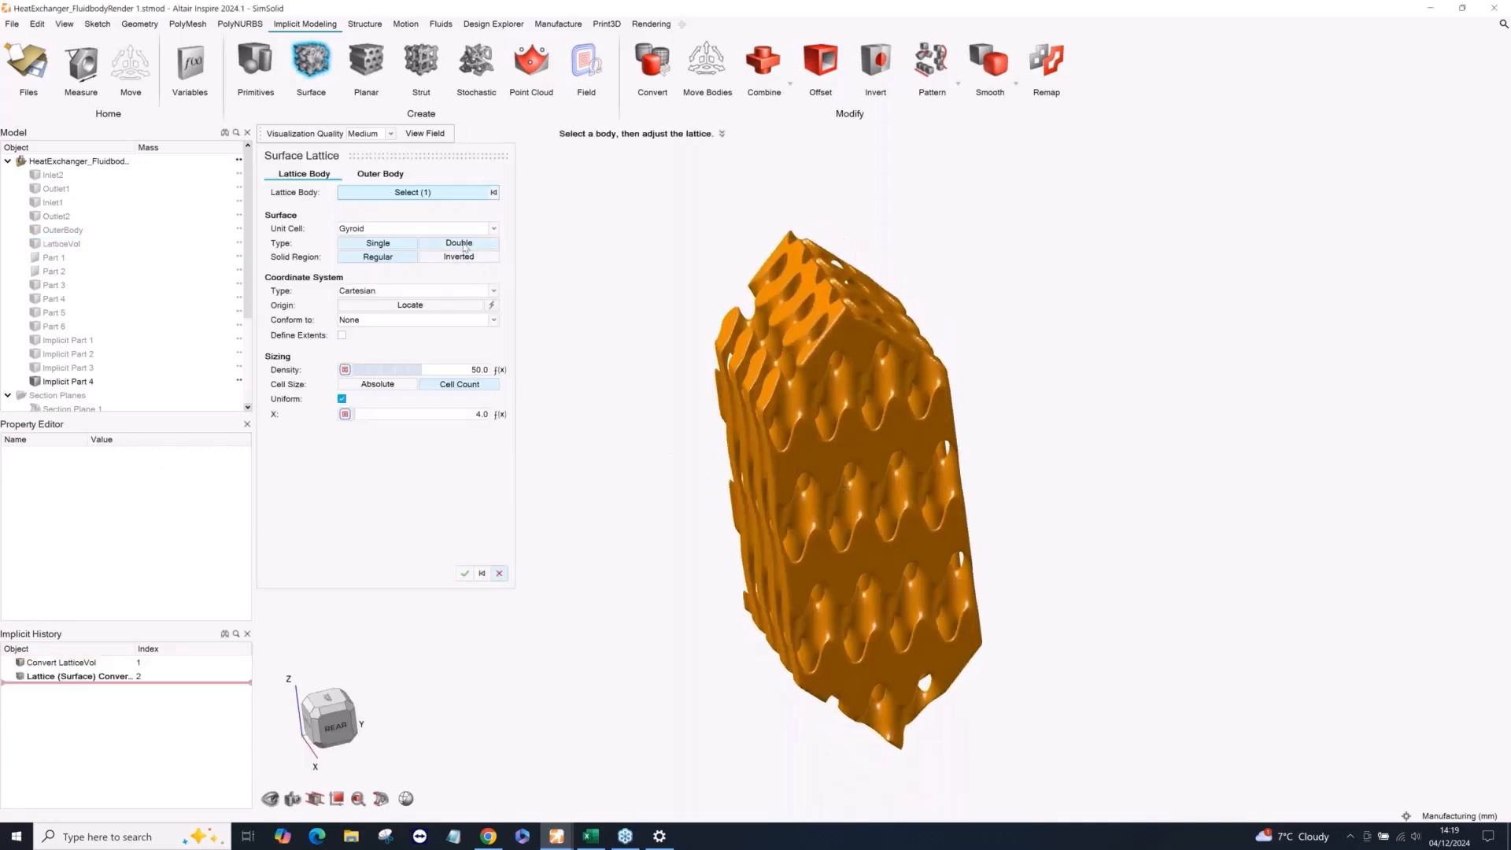
{"action": "left_click", "coordinate": [465, 245]}
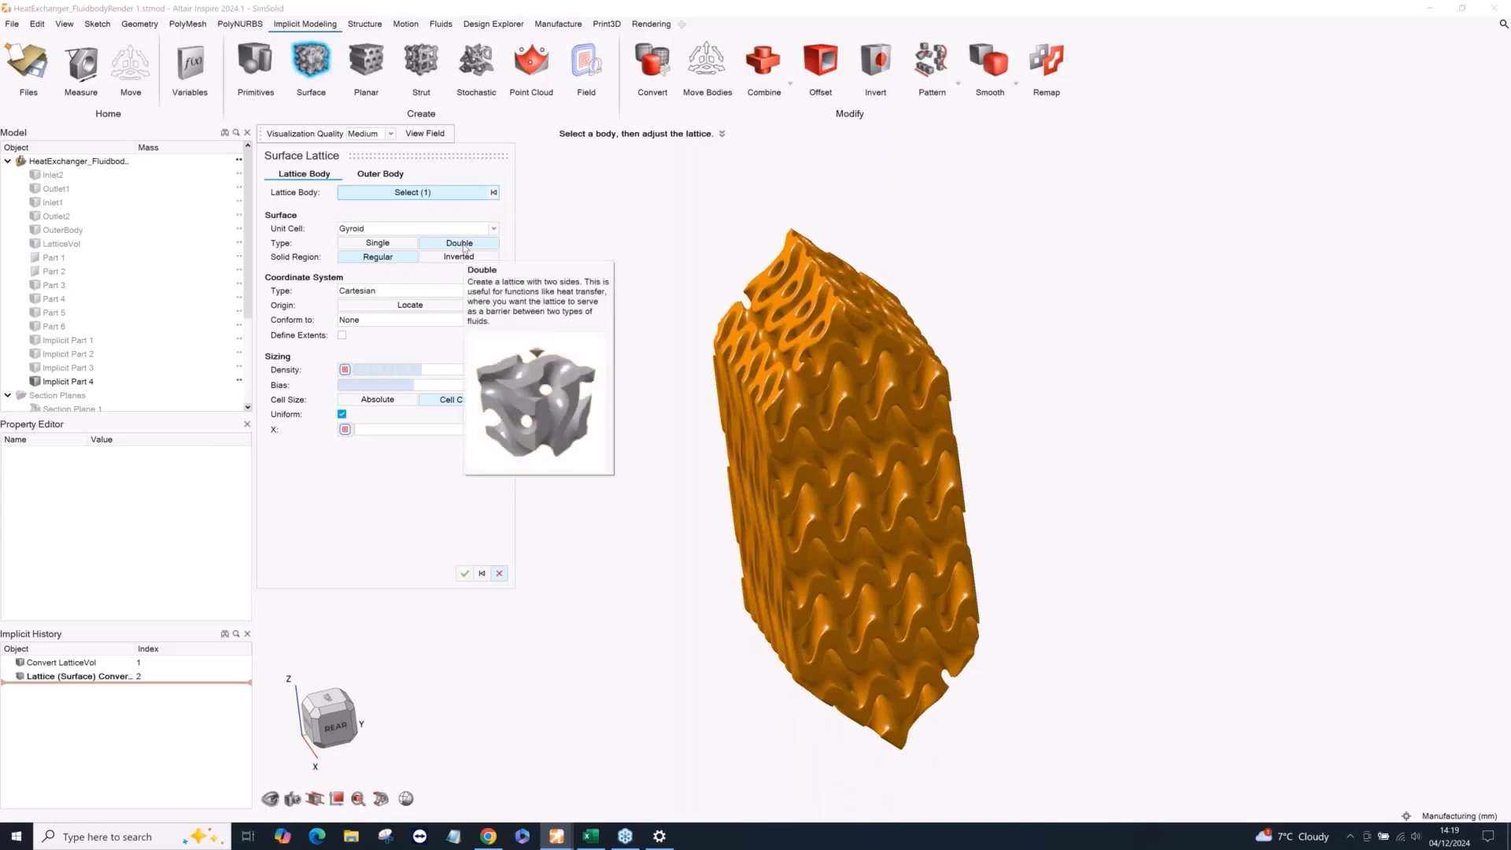
{"action": "middle_click_drag", "start_coordinate": [699, 529], "coordinate": [717, 527]}
{"action": "right_click_drag", "start_coordinate": [717, 527], "coordinate": [802, 506]}
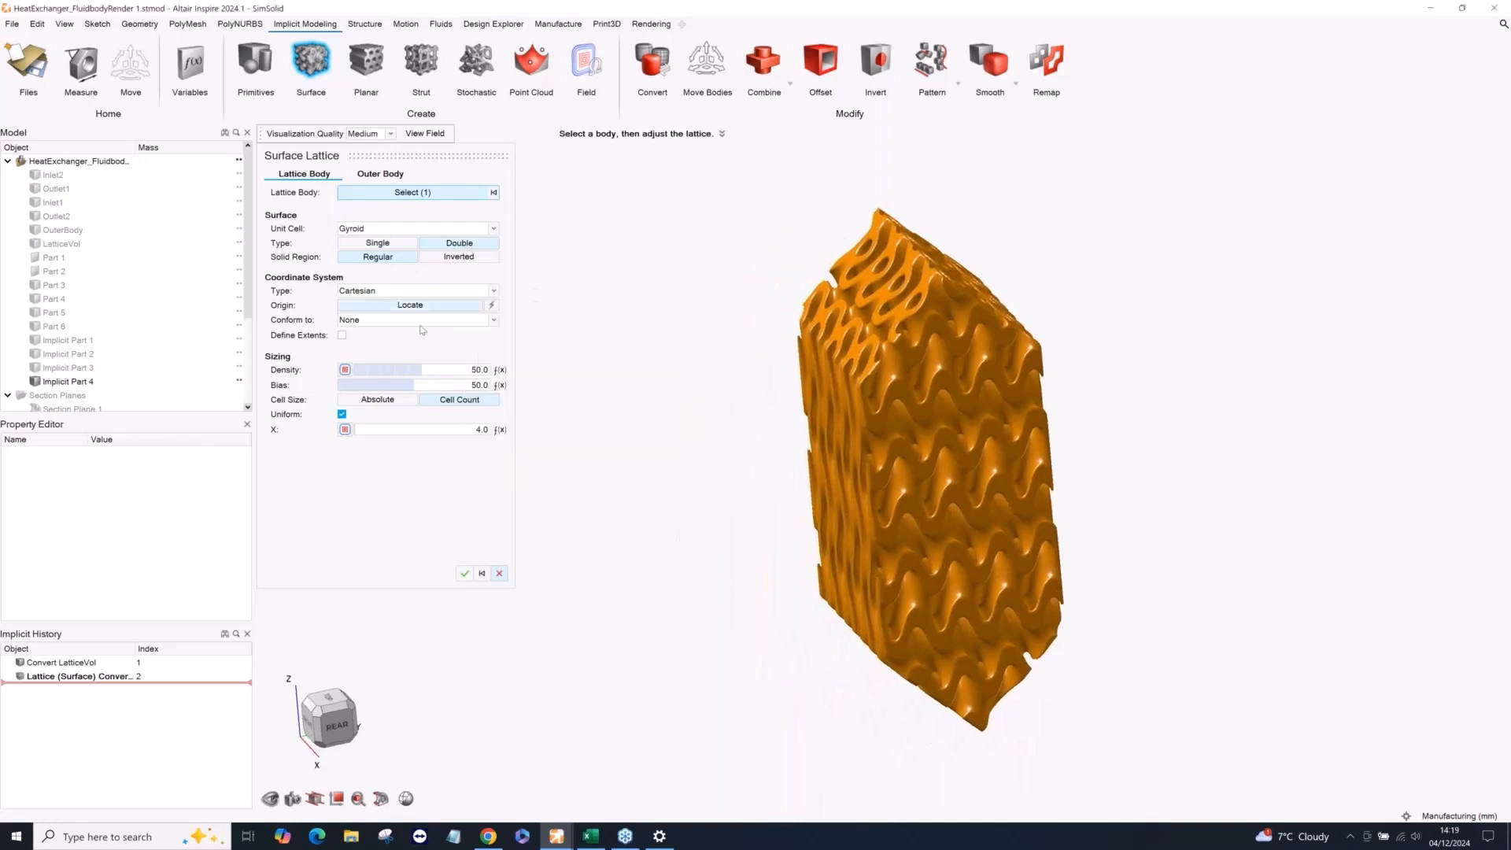
Try the Fischer Koch S unit cell on the surface lattice and return it to Gyroid.
{"action": "left_click", "coordinate": [394, 228]}
{"action": "left_click", "coordinate": [373, 291]}
{"action": "left_click", "coordinate": [393, 229]}
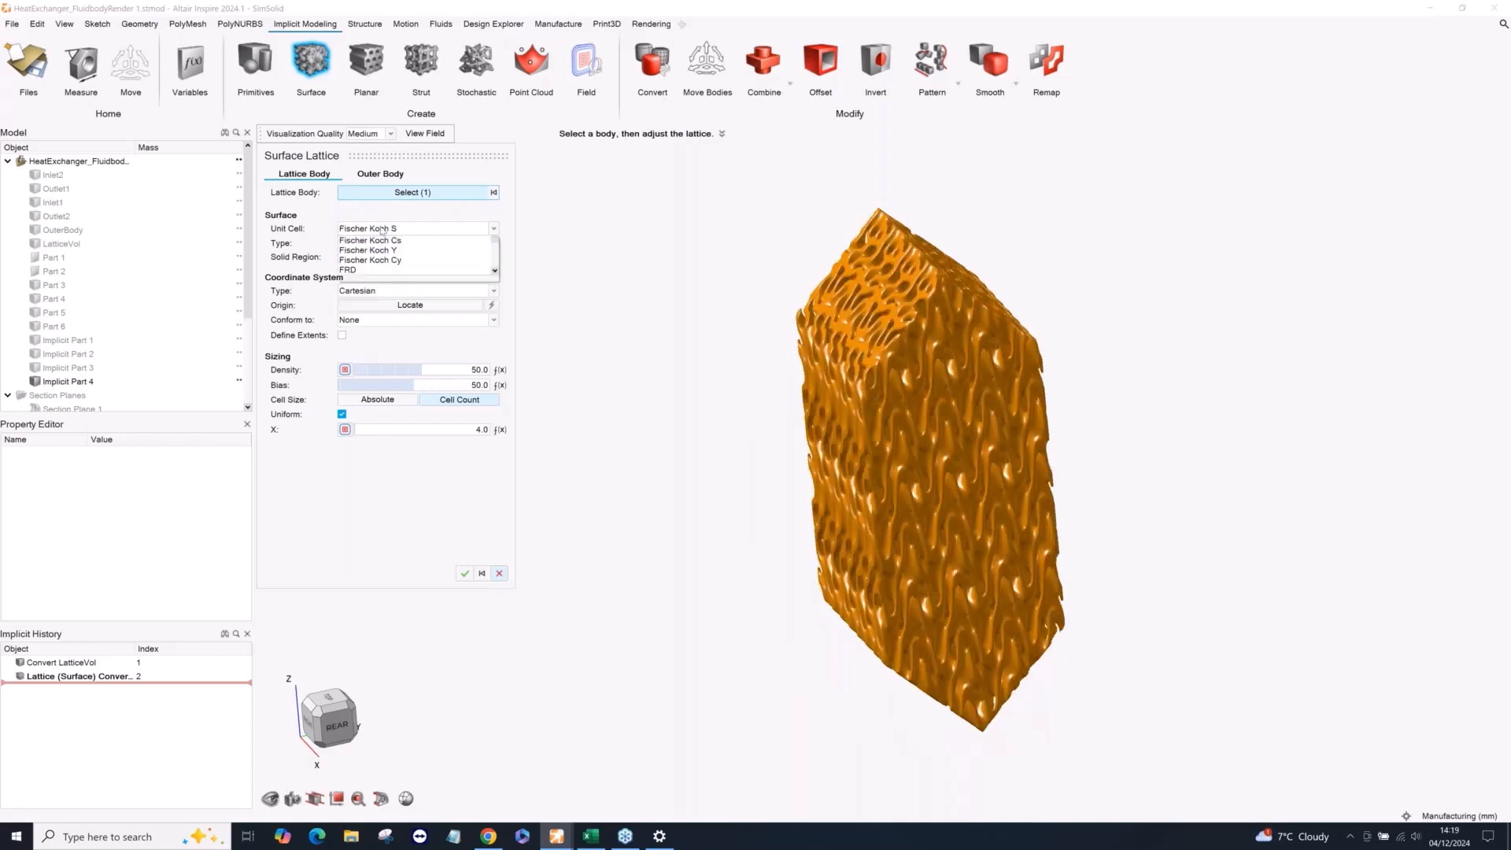
{"action": "left_click", "coordinate": [370, 240]}
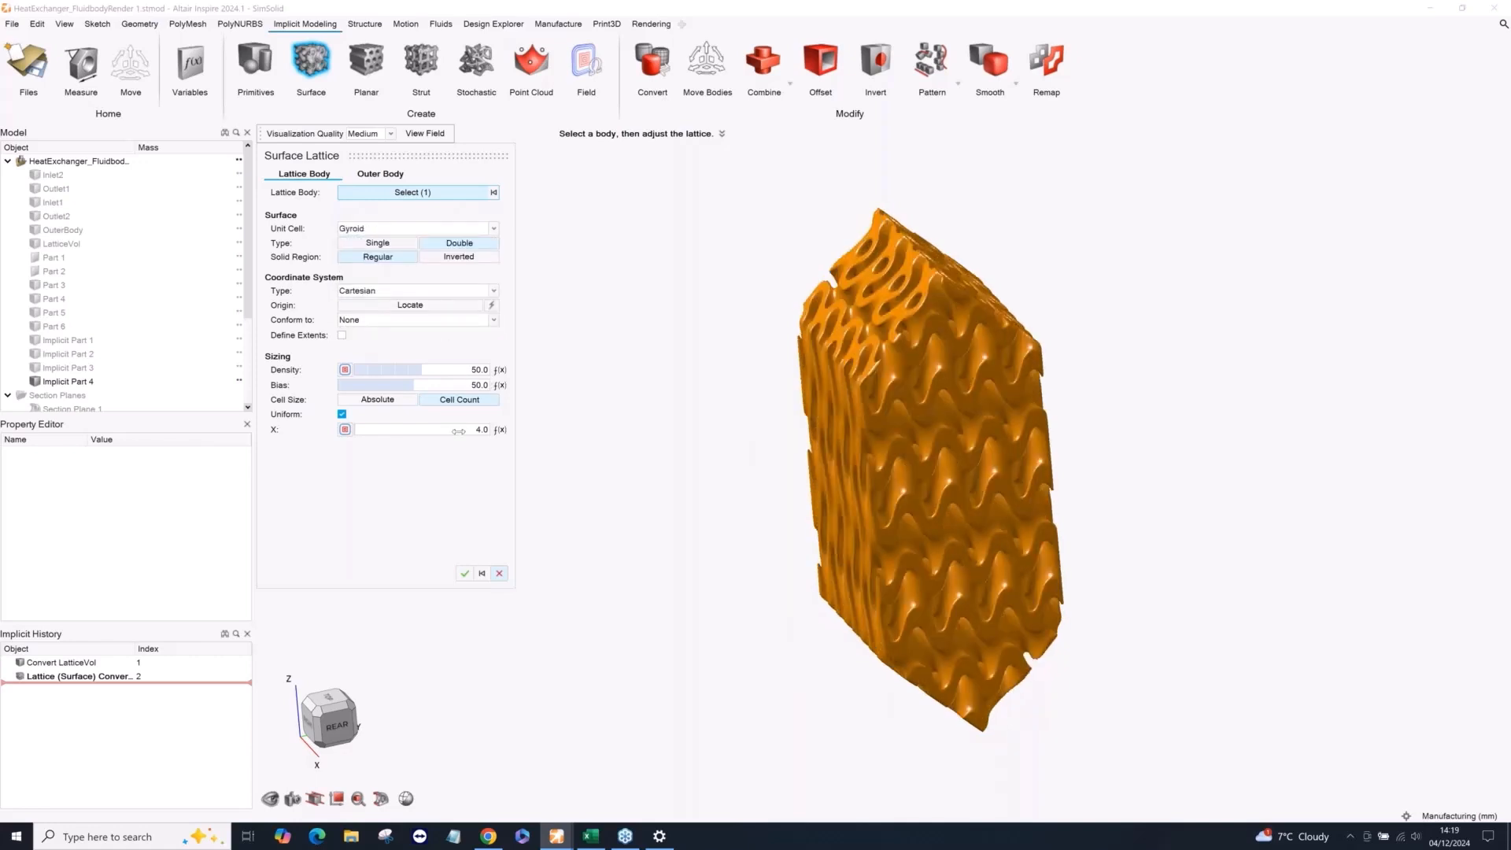
Switch the gyroid lattice's cell sizing to Absolute and set the uniform cell size to 13 mm.
{"action": "left_click", "coordinate": [377, 398]}
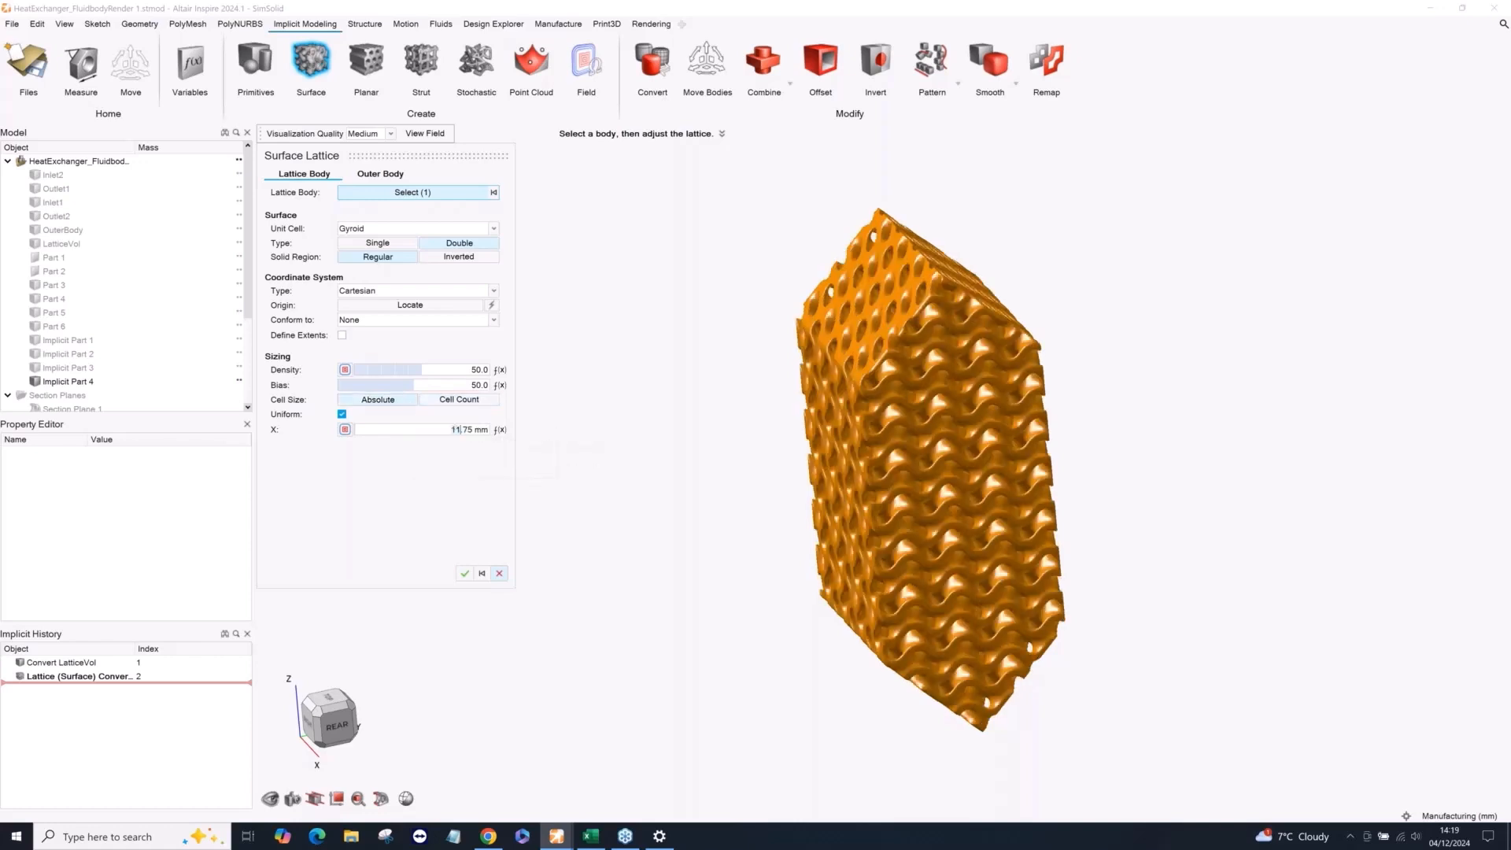
{"action": "triple_click", "coordinate": [455, 429]}
{"action": "type", "text": "13"}
{"action": "key", "text": "Return"}
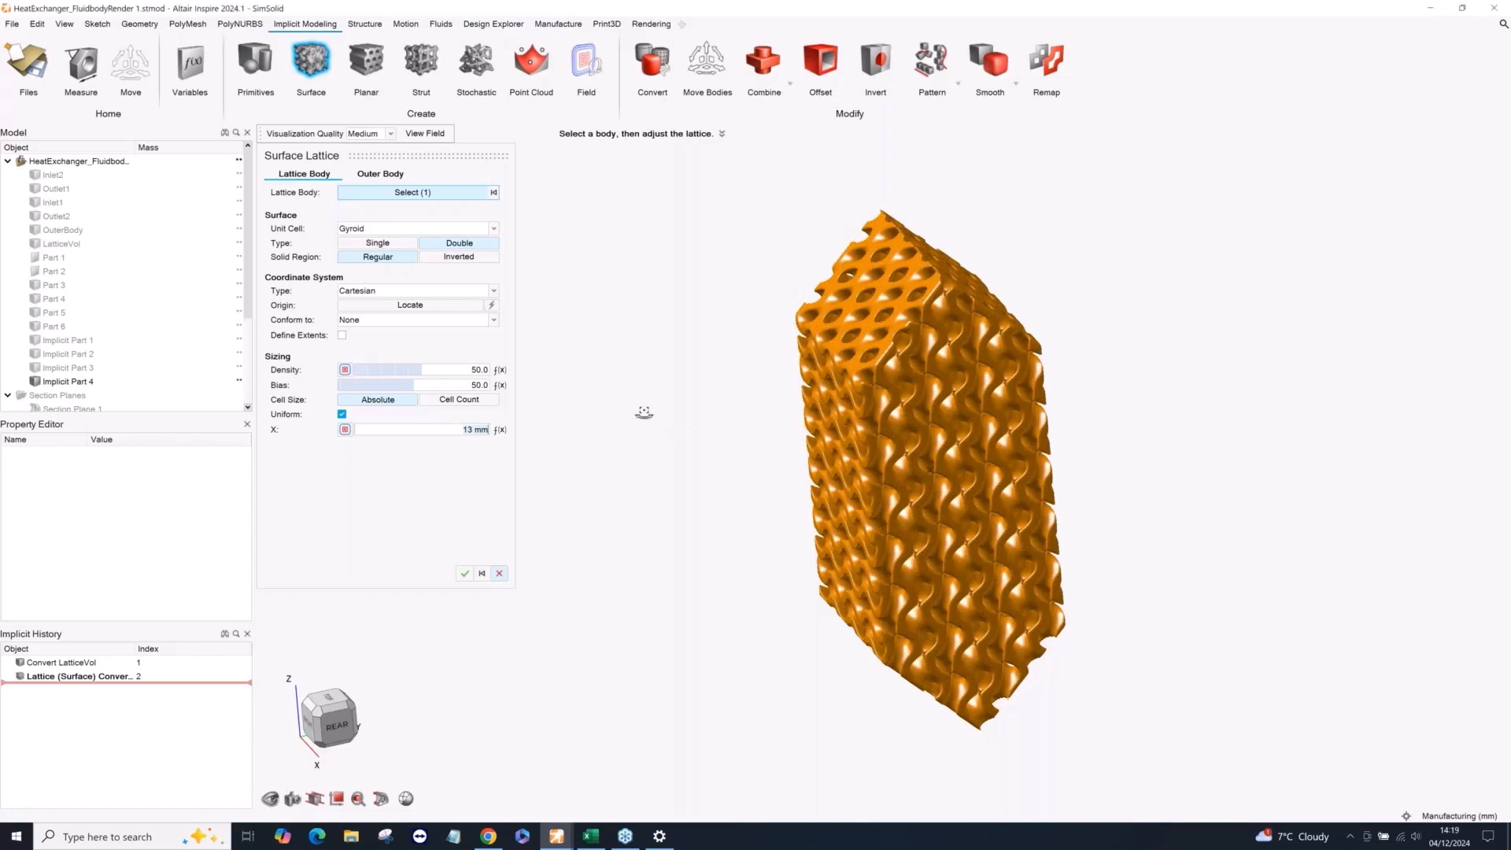
{"action": "middle_click_drag", "start_coordinate": [732, 443], "coordinate": [752, 447]}
{"action": "scroll", "coordinate": [752, 447], "scroll_direction": "up", "scroll_amount": 1}
{"action": "right_click_drag", "start_coordinate": [711, 472], "coordinate": [658, 511]}
{"action": "middle_click_drag", "start_coordinate": [659, 513], "coordinate": [722, 528]}
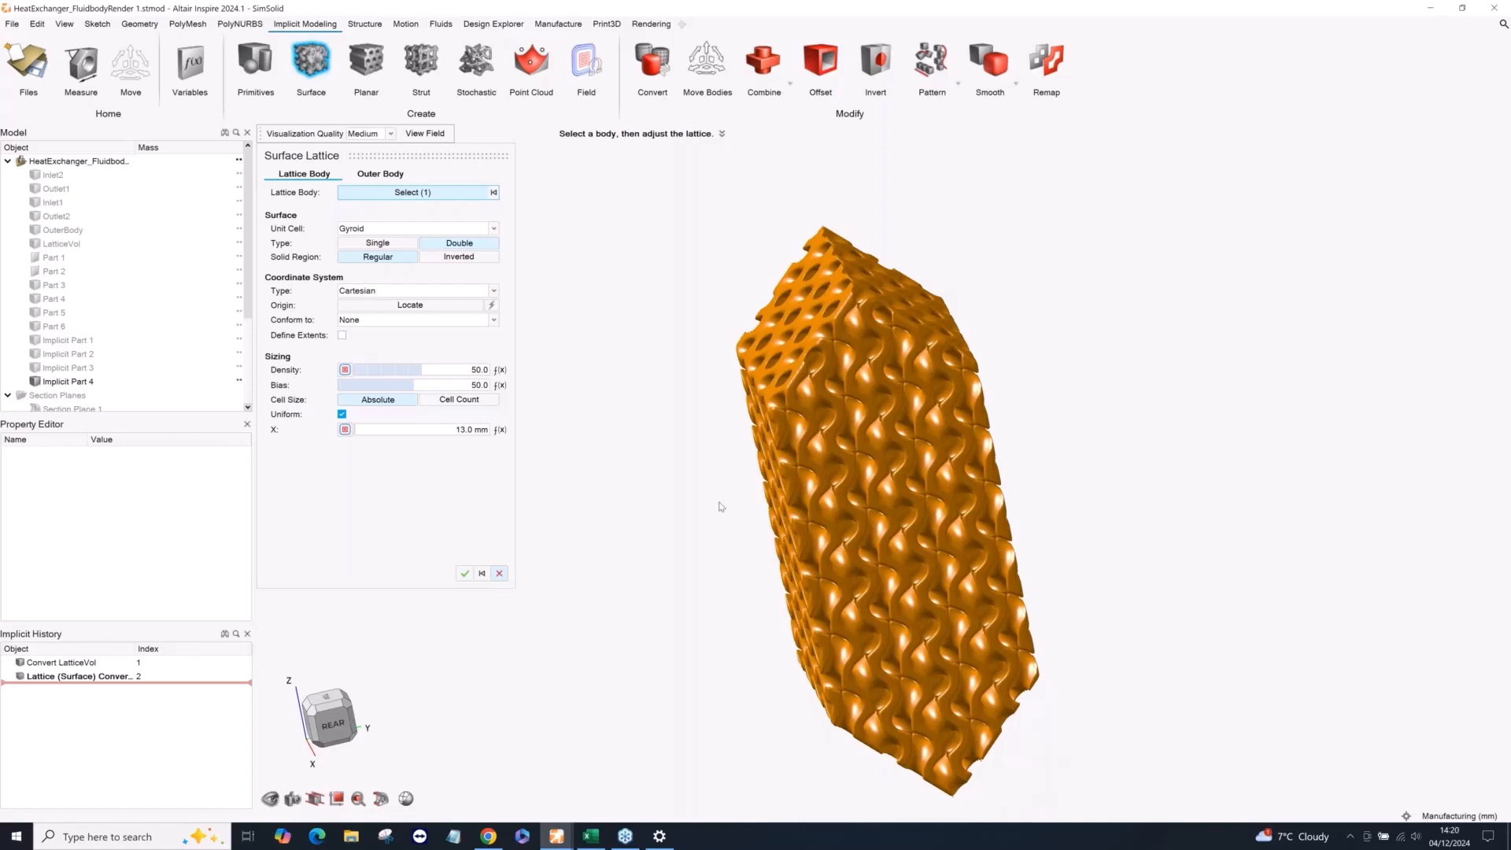
Set the gyroid lattice's bias to 75 and apply the surface lattice.
{"action": "left_click", "coordinate": [471, 384]}
{"action": "key", "text": "BackSpace"}
{"action": "key", "text": "BackSpace"}
{"action": "key", "text": "BackSpace"}
{"action": "key", "text": "BackSpace"}
{"action": "type", "text": "75"}
{"action": "key", "text": "Return"}
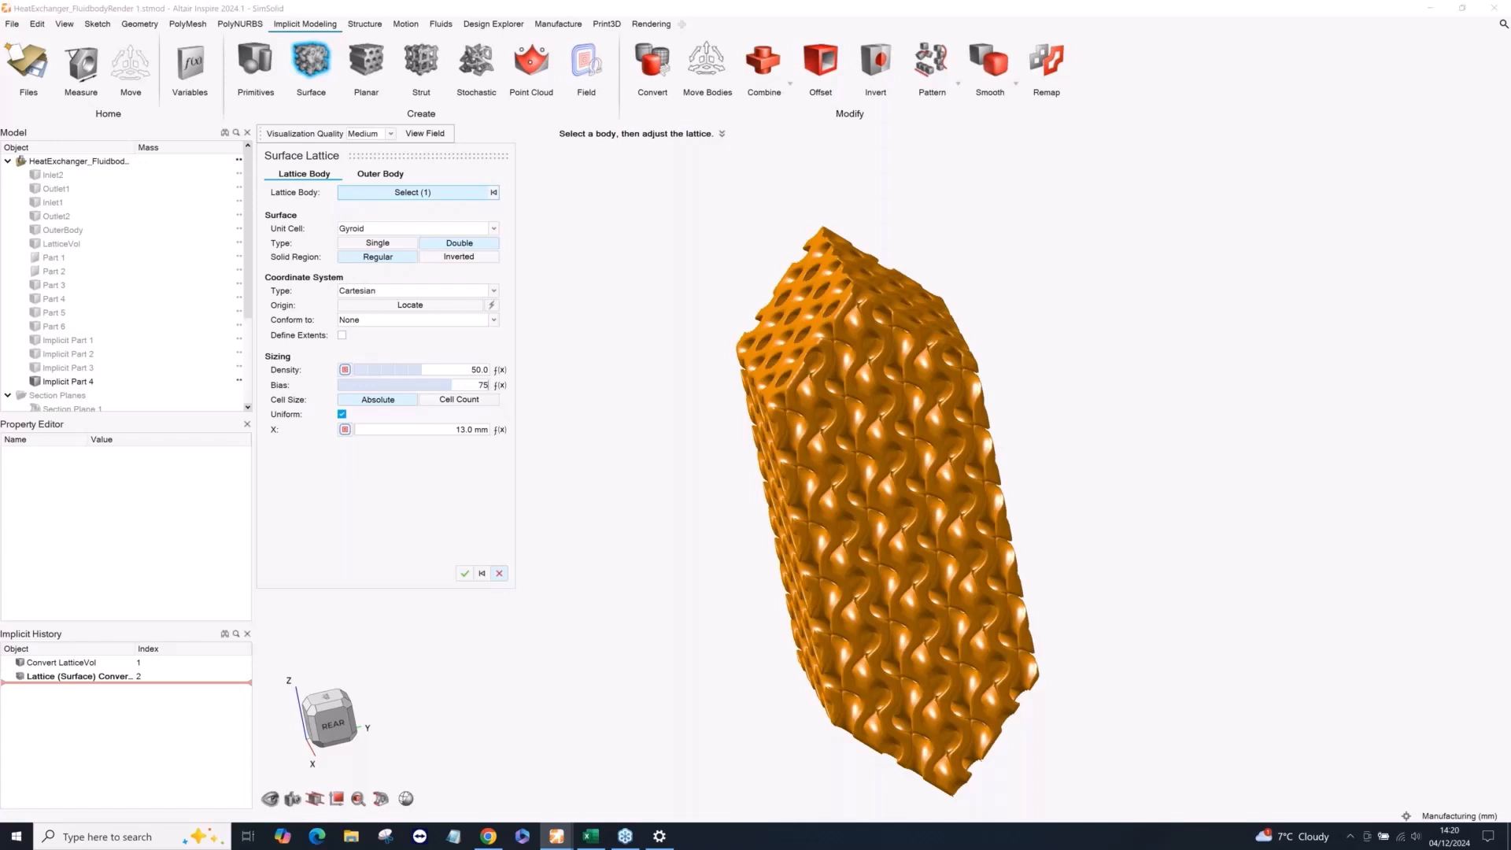
{"action": "middle_click_drag", "start_coordinate": [700, 385], "coordinate": [704, 496]}
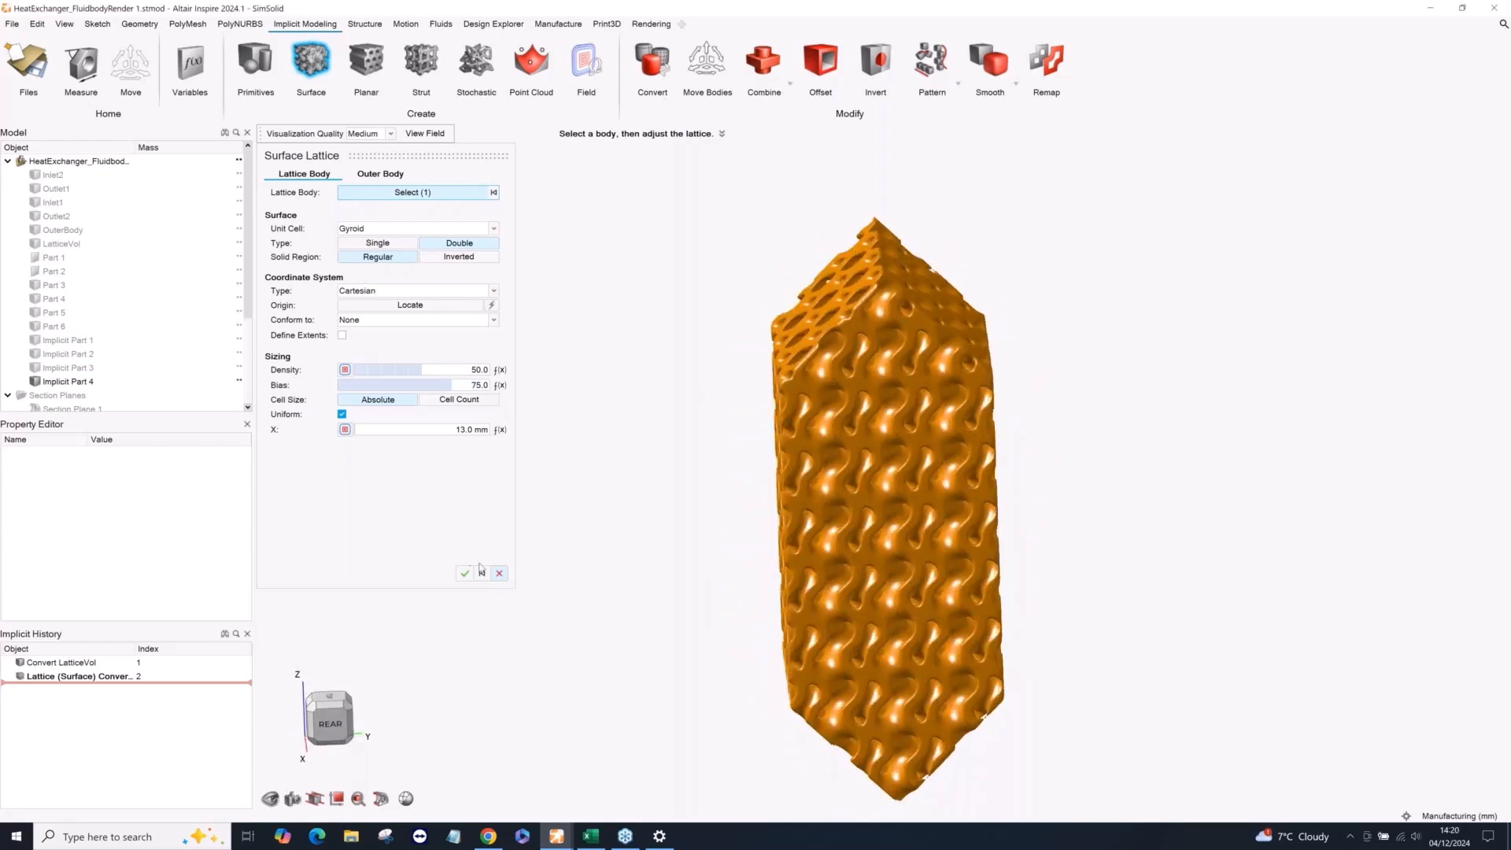
{"action": "left_click", "coordinate": [460, 577]}
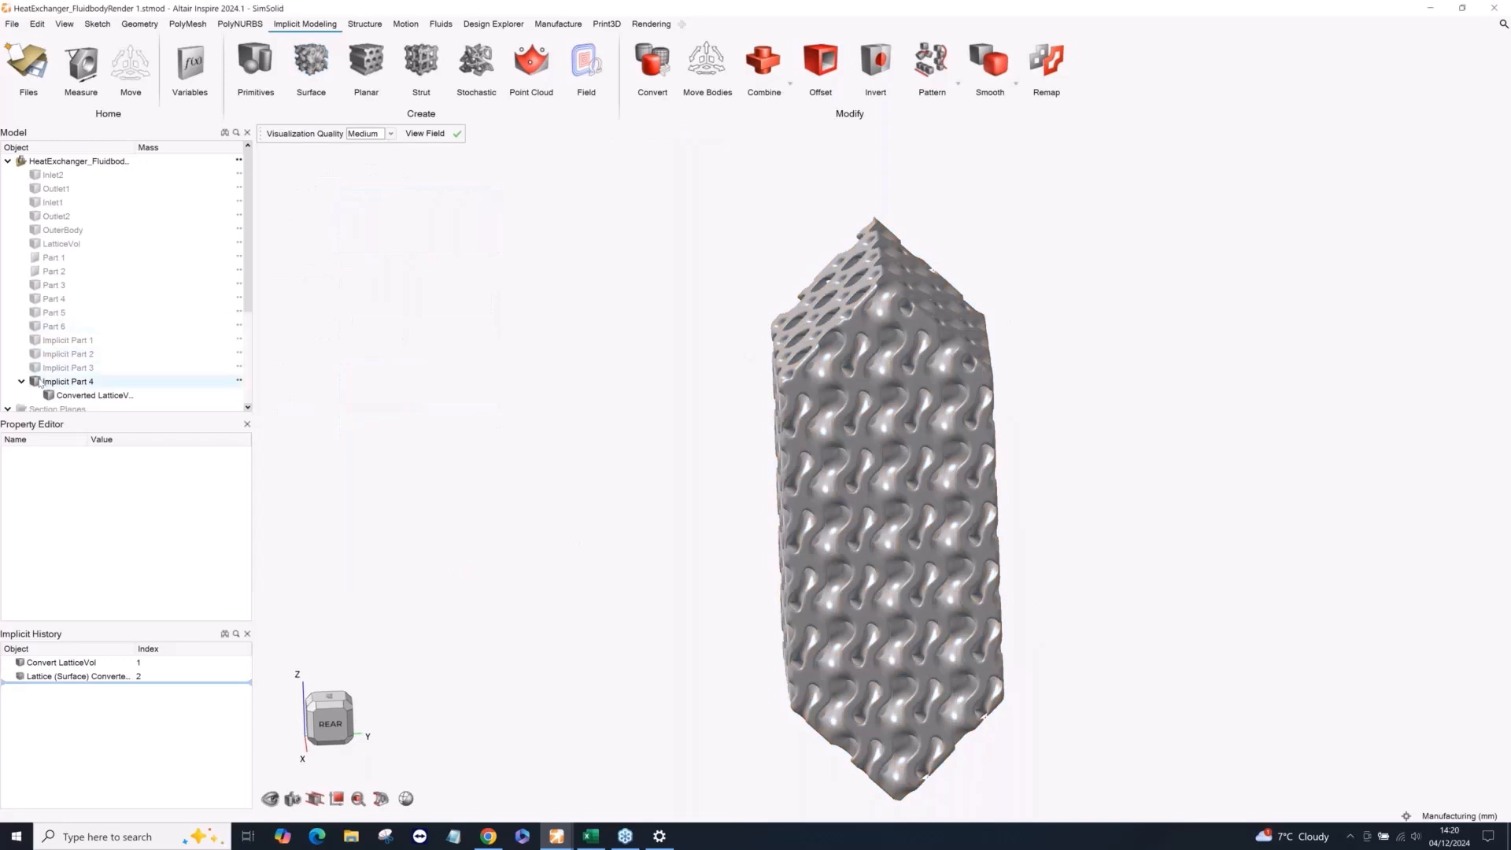
Hide the new gyroid lattice part and show Implicit Parts 1 to 3 and OuterBody again.
{"action": "left_click", "coordinate": [35, 381]}
{"action": "left_click", "coordinate": [36, 367]}
{"action": "left_click", "coordinate": [36, 353]}
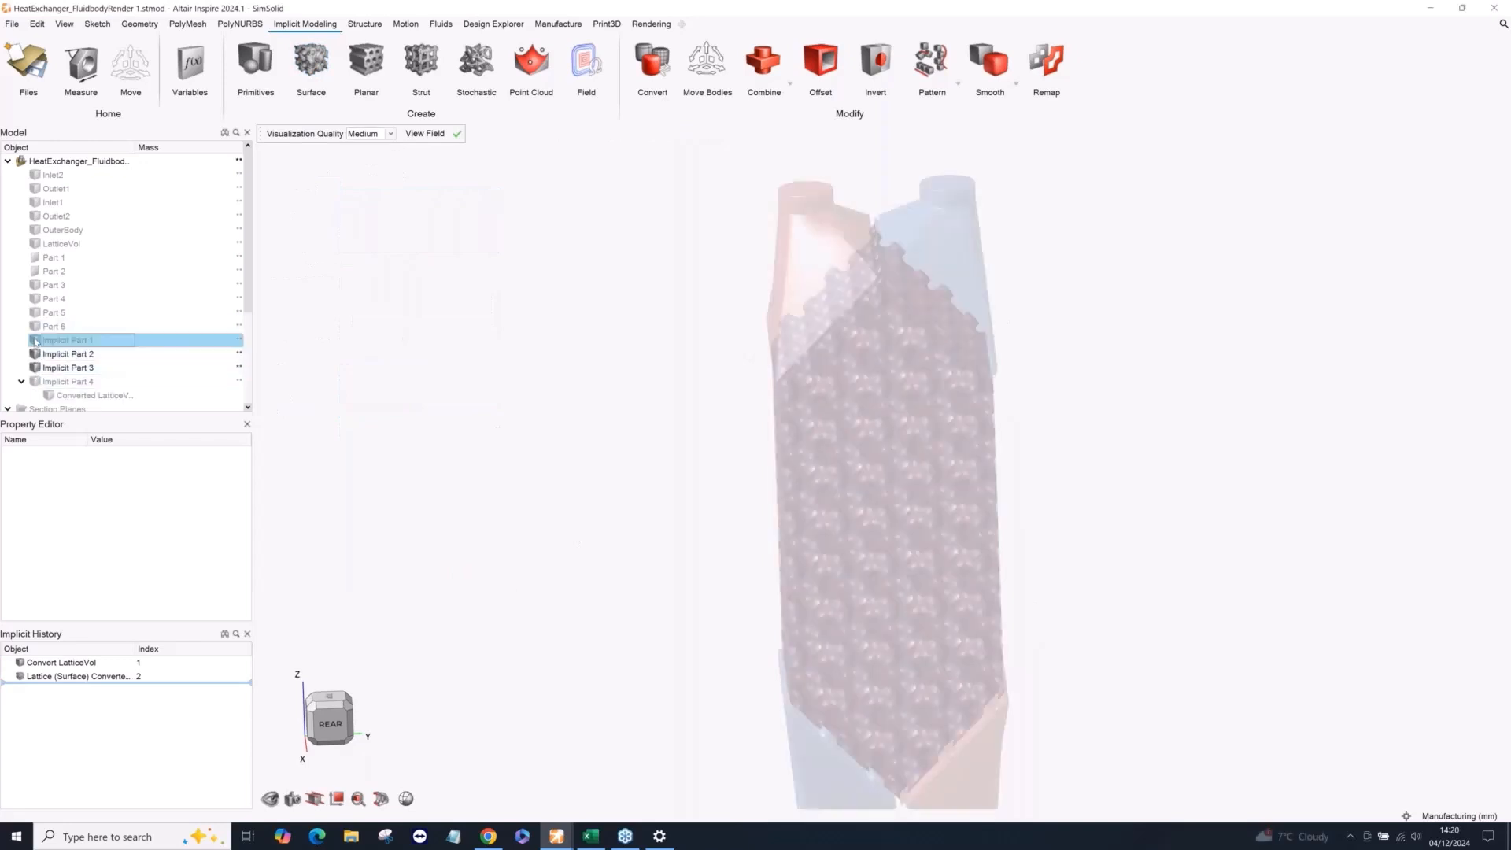
{"action": "left_click", "coordinate": [35, 340]}
{"action": "left_click", "coordinate": [35, 325]}
{"action": "left_click", "coordinate": [35, 326]}
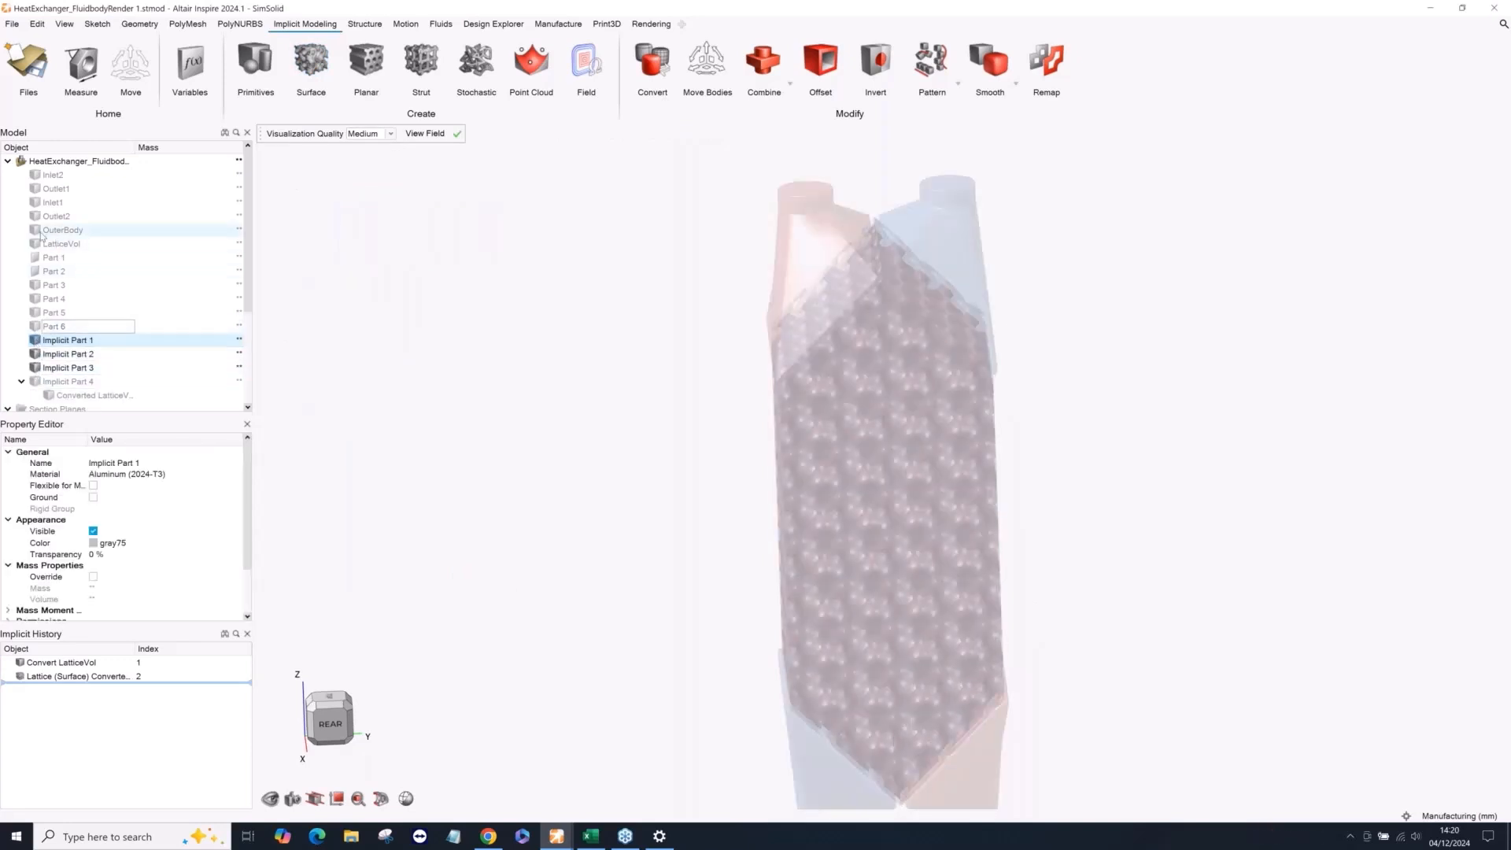
{"action": "left_click", "coordinate": [35, 230]}
{"action": "right_click", "coordinate": [576, 294]}
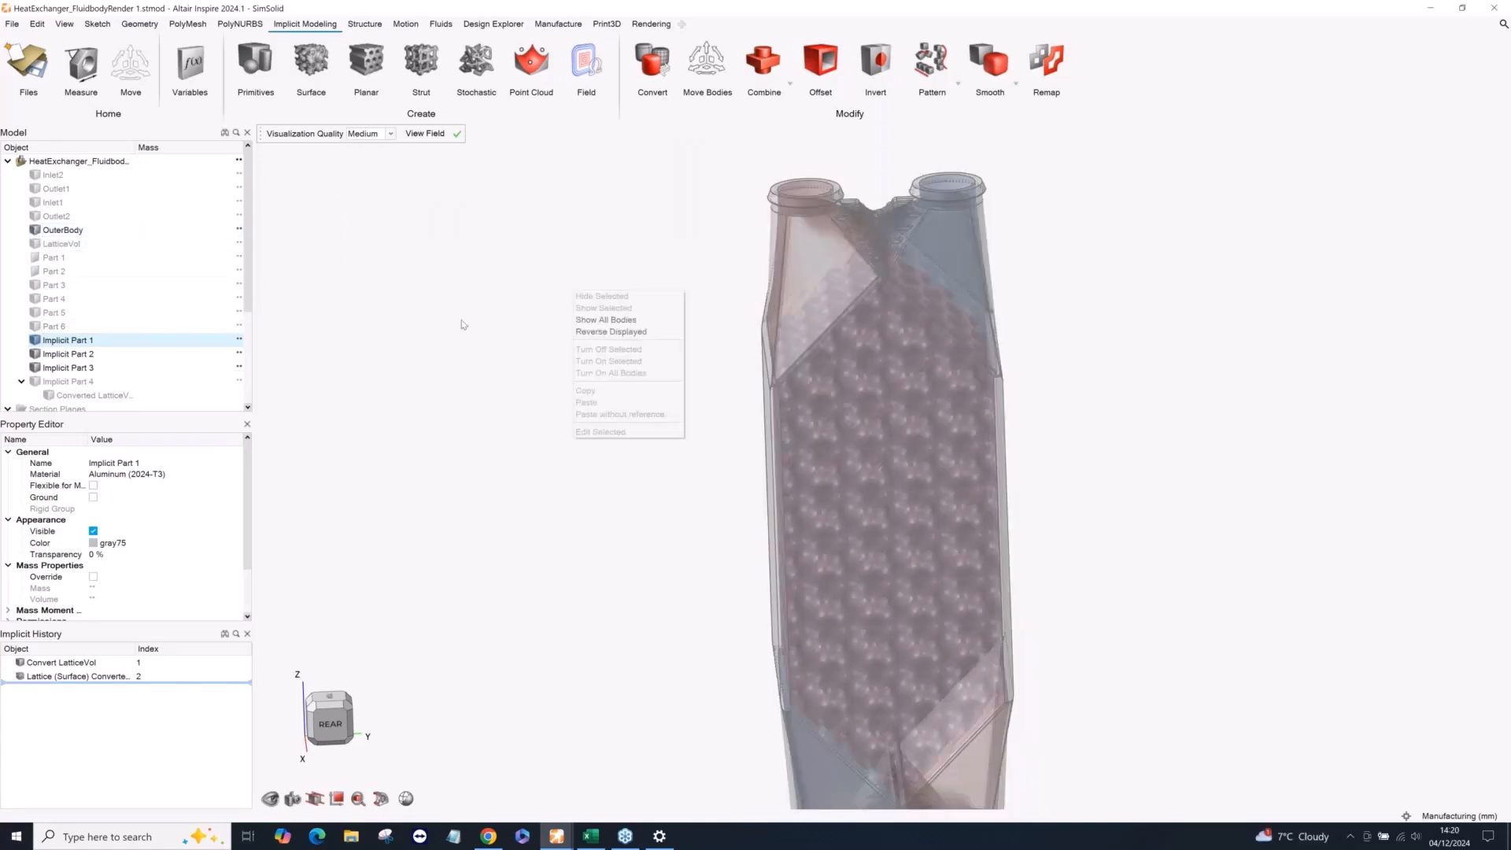
{"action": "left_click", "coordinate": [541, 324]}
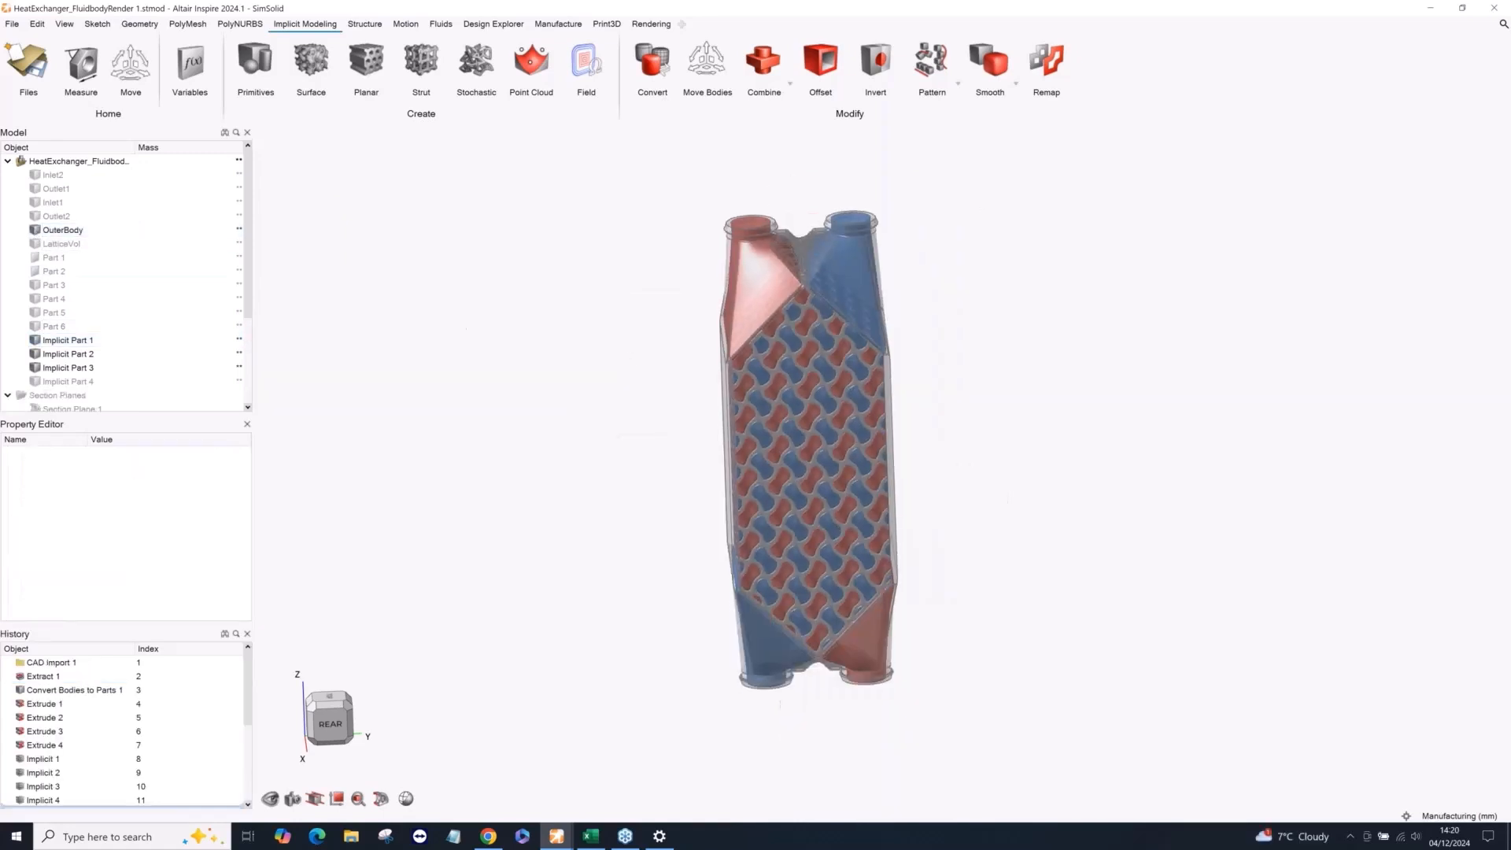
{"action": "right_click_drag", "start_coordinate": [639, 382], "coordinate": [712, 328]}
{"action": "scroll", "coordinate": [711, 328], "scroll_direction": "up", "scroll_amount": 1}
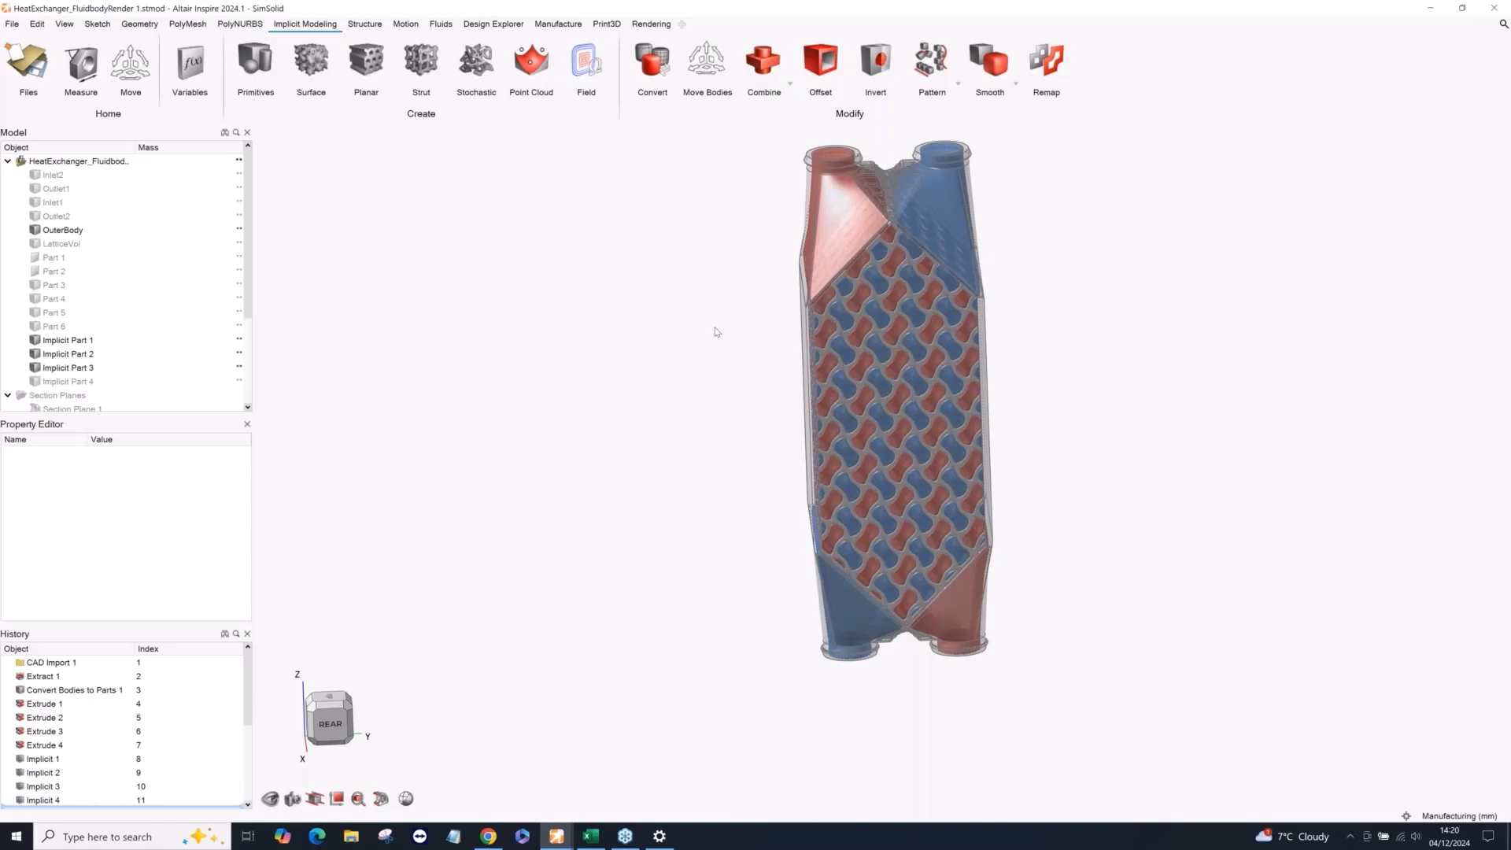
{"action": "right_click_drag", "start_coordinate": [644, 321], "coordinate": [653, 402]}
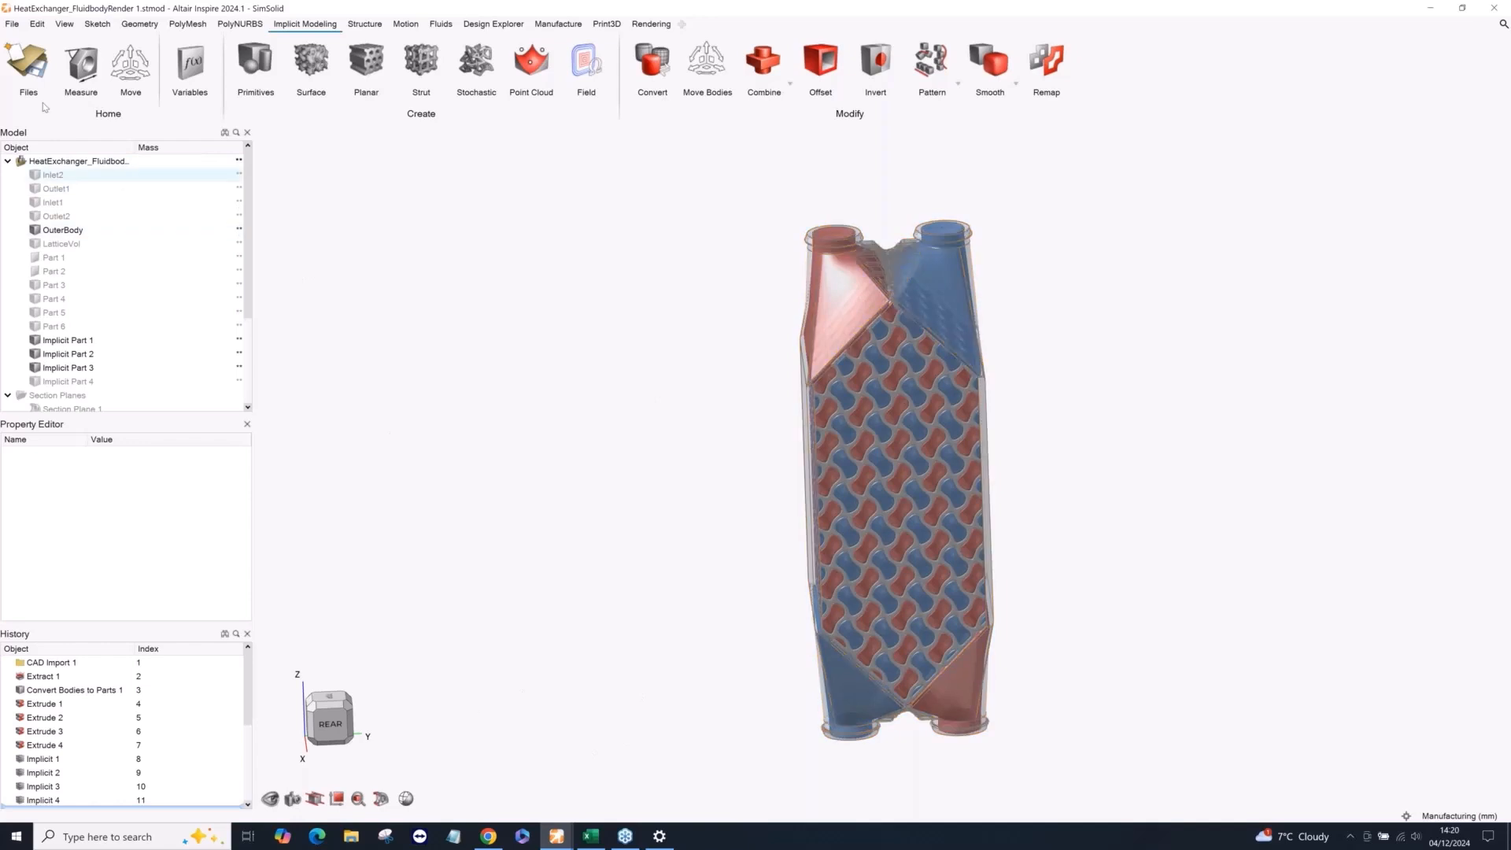
Open the hip joint with variables model from the recently used files.
{"action": "left_click", "coordinate": [11, 24]}
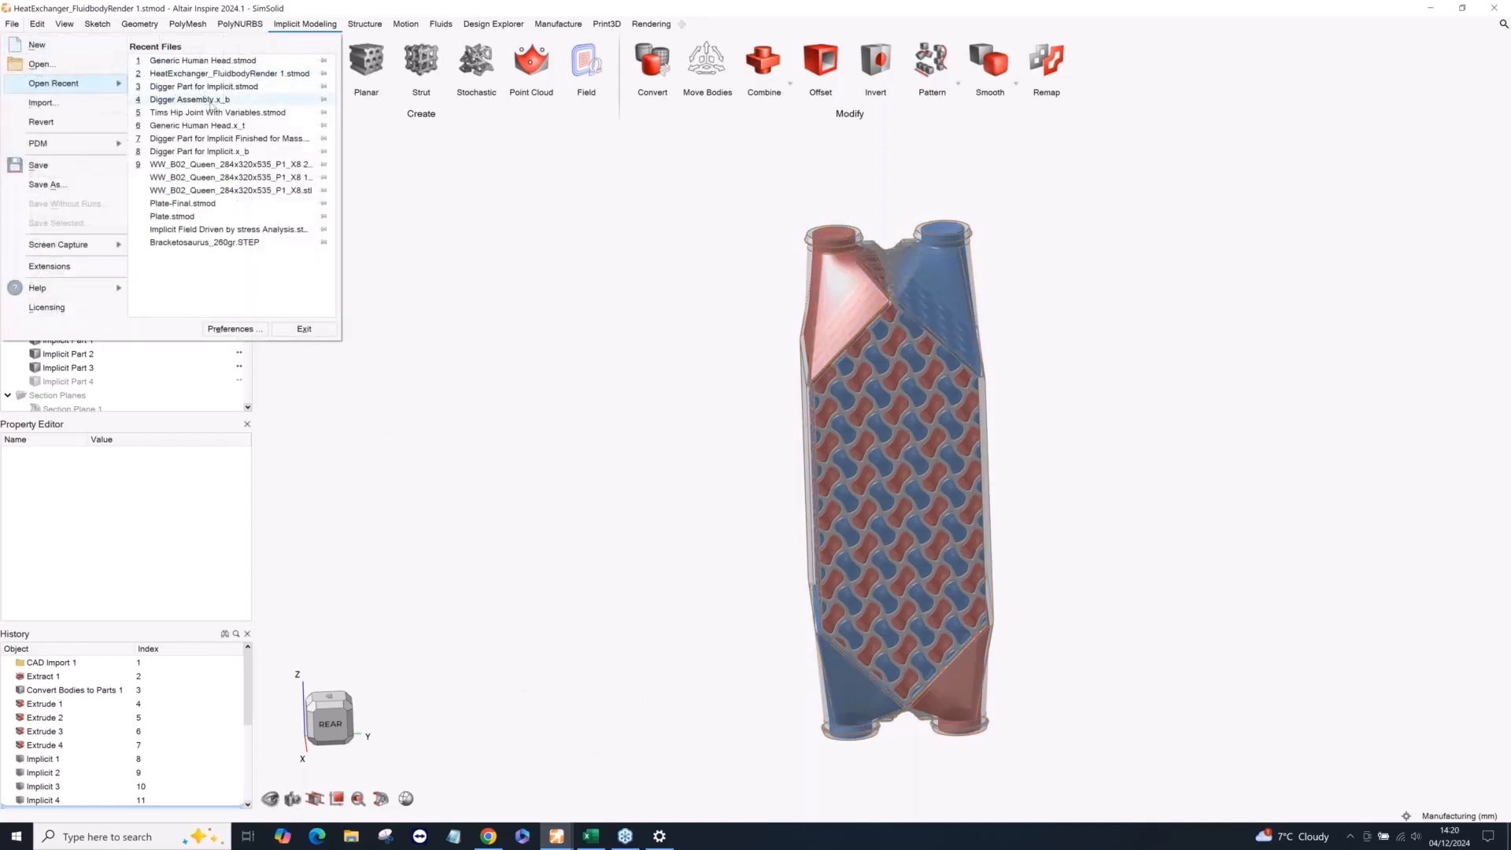
{"action": "left_click", "coordinate": [196, 112]}
{"action": "left_click", "coordinate": [379, 194]}
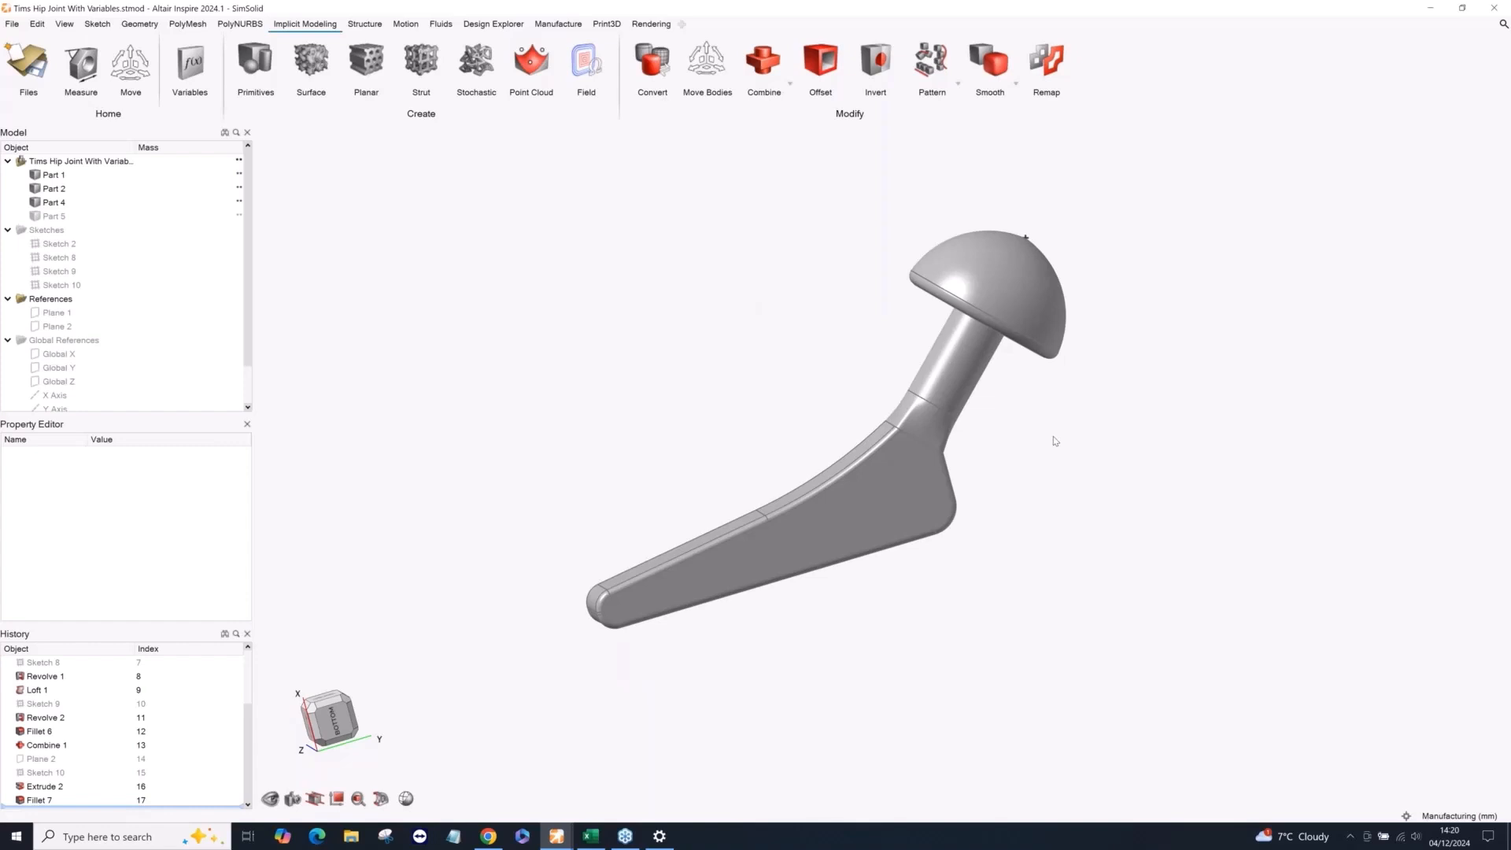
{"action": "scroll", "coordinate": [161, 692], "scroll_direction": "up", "scroll_amount": 2}
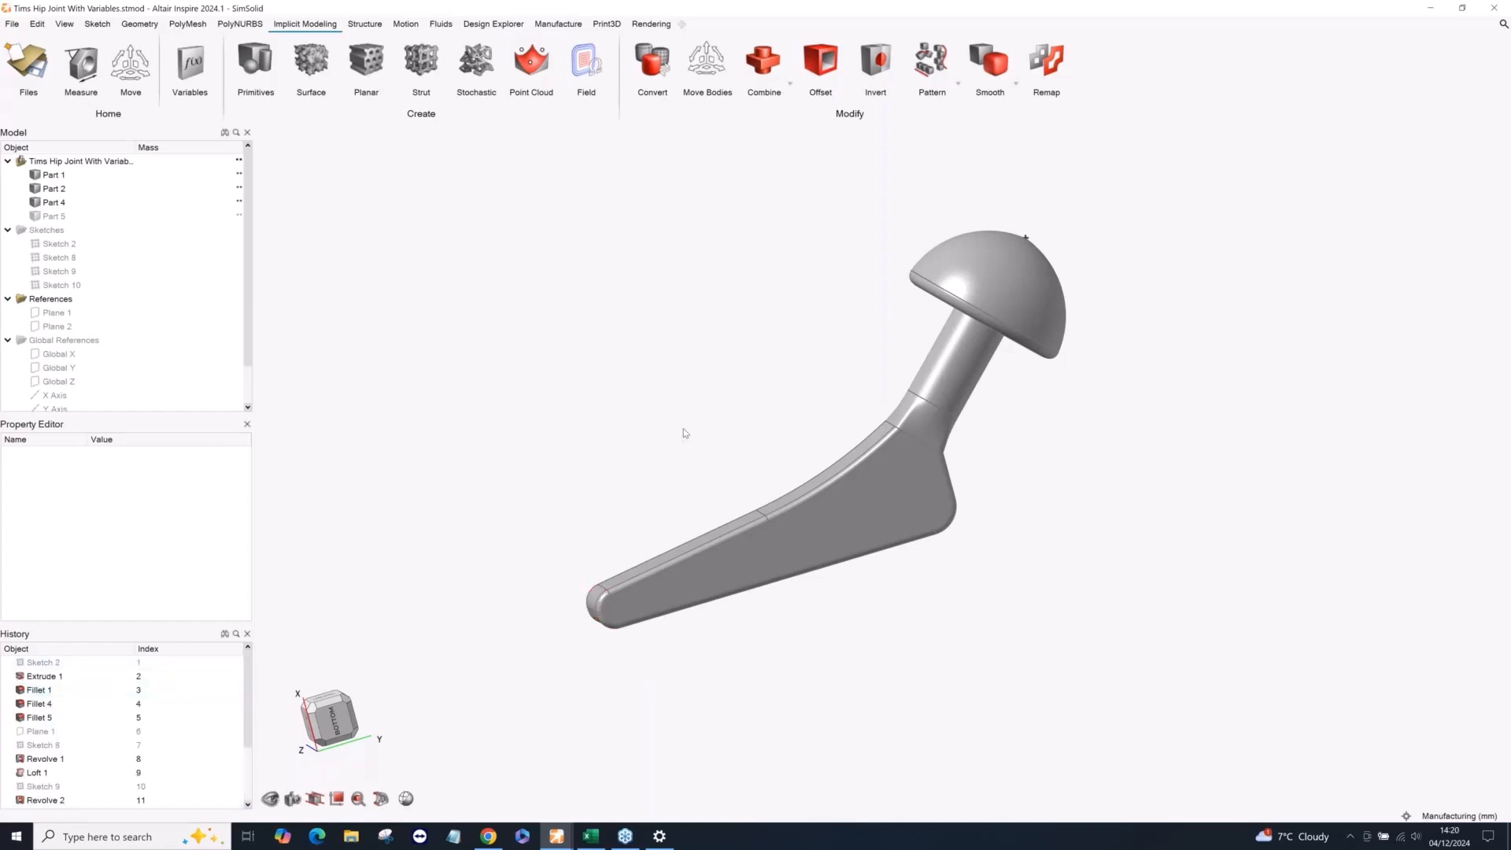
{"action": "middle_click_drag", "start_coordinate": [698, 415], "coordinate": [731, 417]}
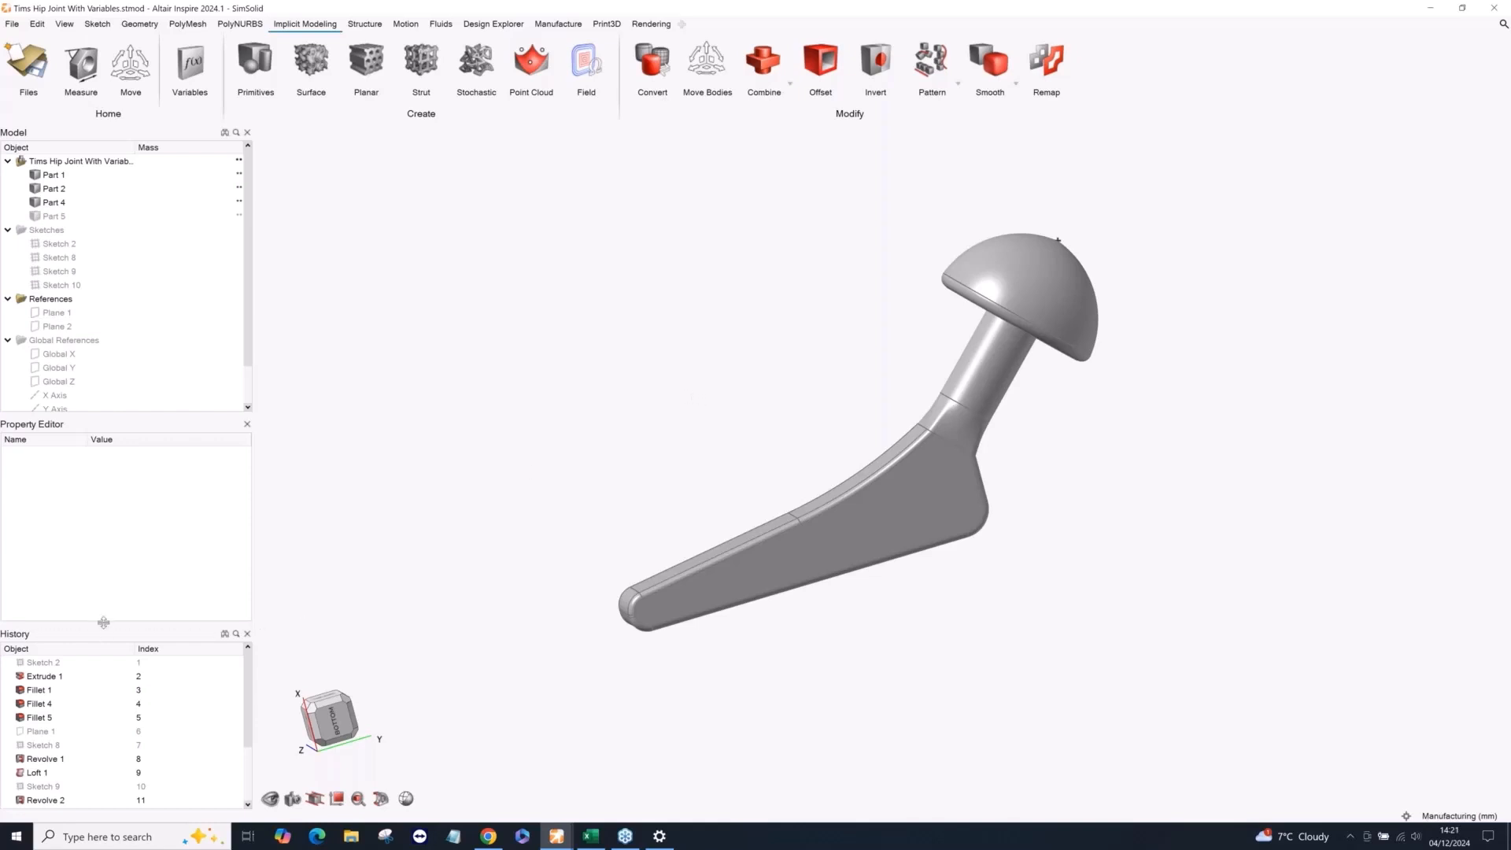
Enlarge the model history list, open Sketch 2 to examine the dimensions of the stem profile, and leave the sketch.
{"action": "left_click_drag", "start_coordinate": [103, 622], "coordinate": [98, 562]}
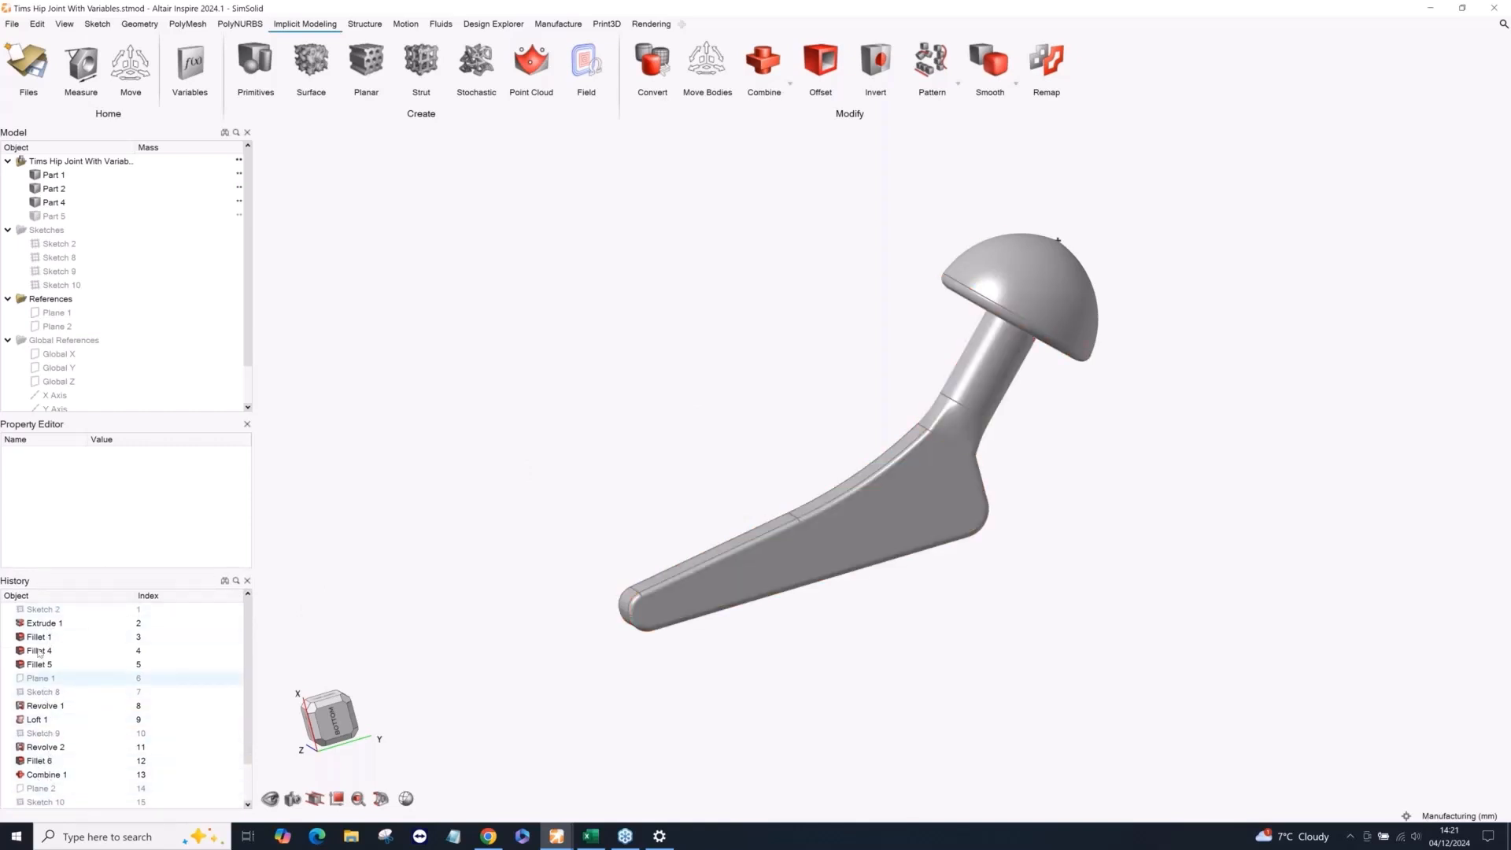
{"action": "double_click", "coordinate": [41, 611]}
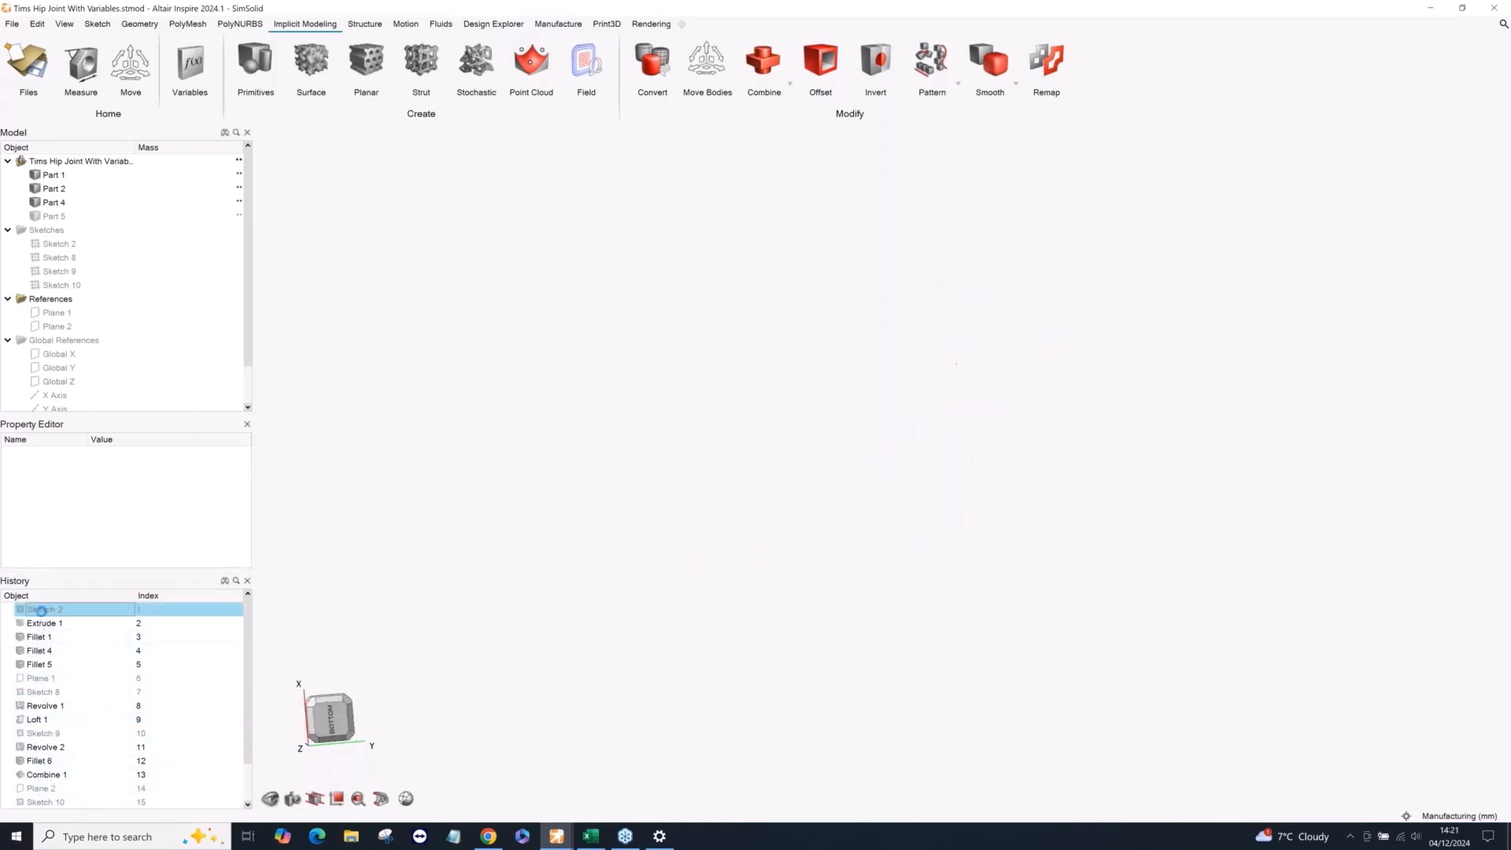
{"action": "right_click", "coordinate": [621, 364]}
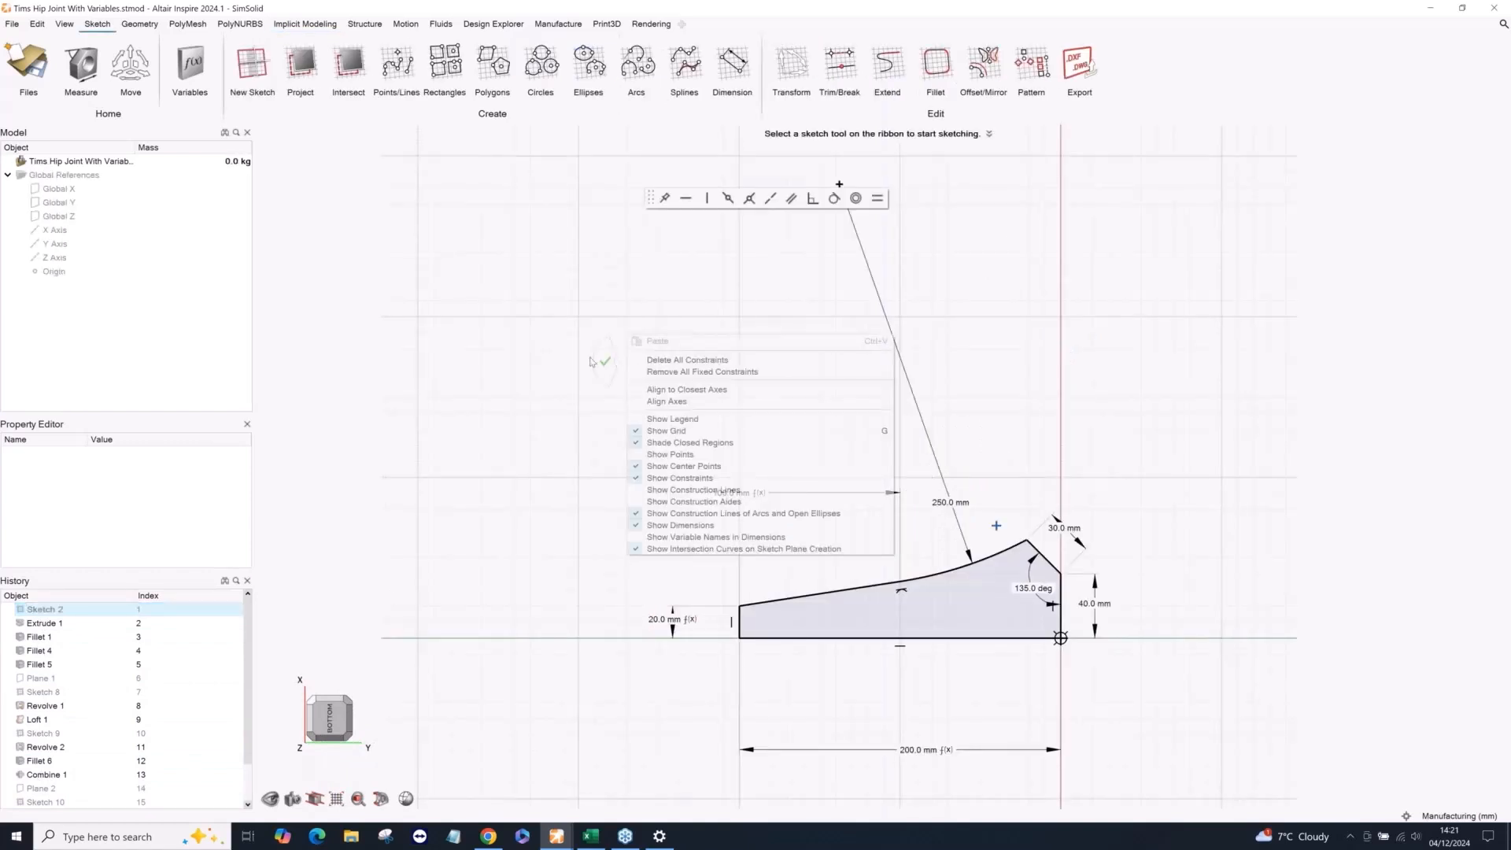
{"action": "mouse_move", "coordinate": [593, 362]}
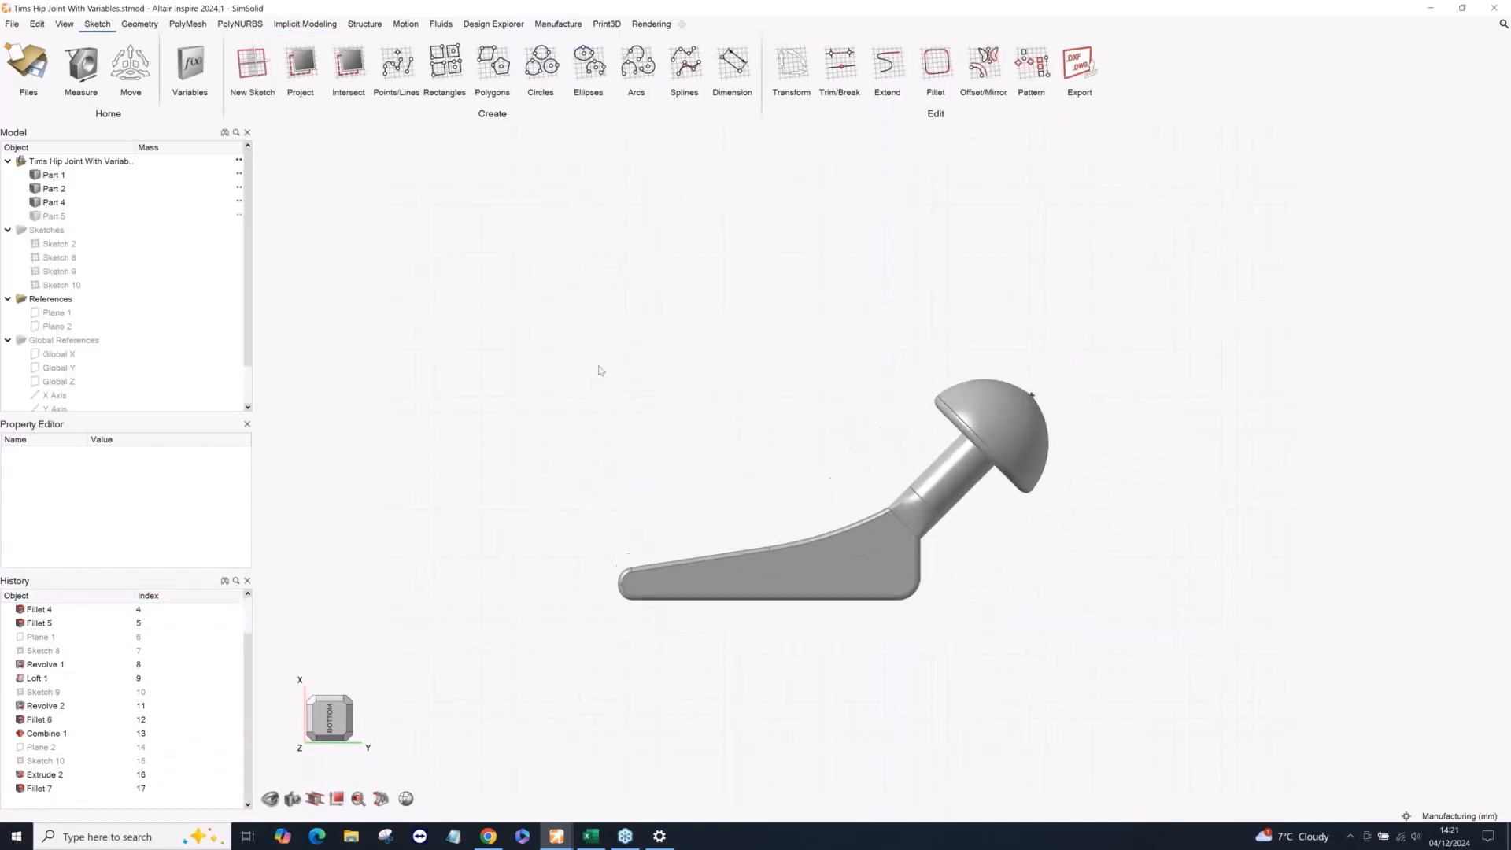
Open the Variable Manager and place it clear of the hip joint to review the model's variables.
{"action": "left_click", "coordinate": [190, 67]}
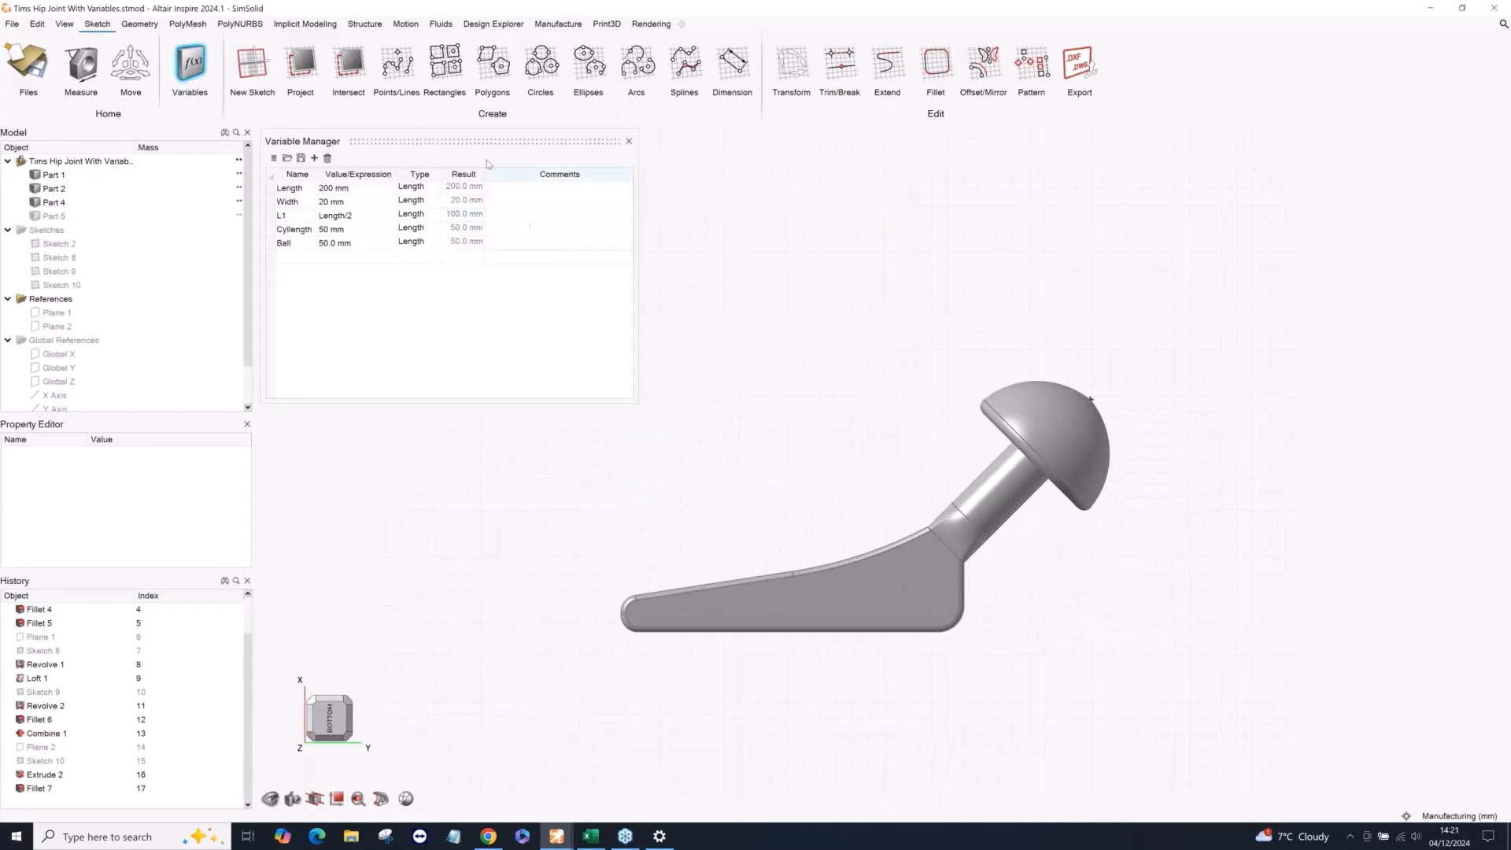
{"action": "left_click_drag", "start_coordinate": [477, 145], "coordinate": [546, 204]}
{"action": "scroll", "coordinate": [873, 599], "scroll_direction": "up", "scroll_amount": 2}
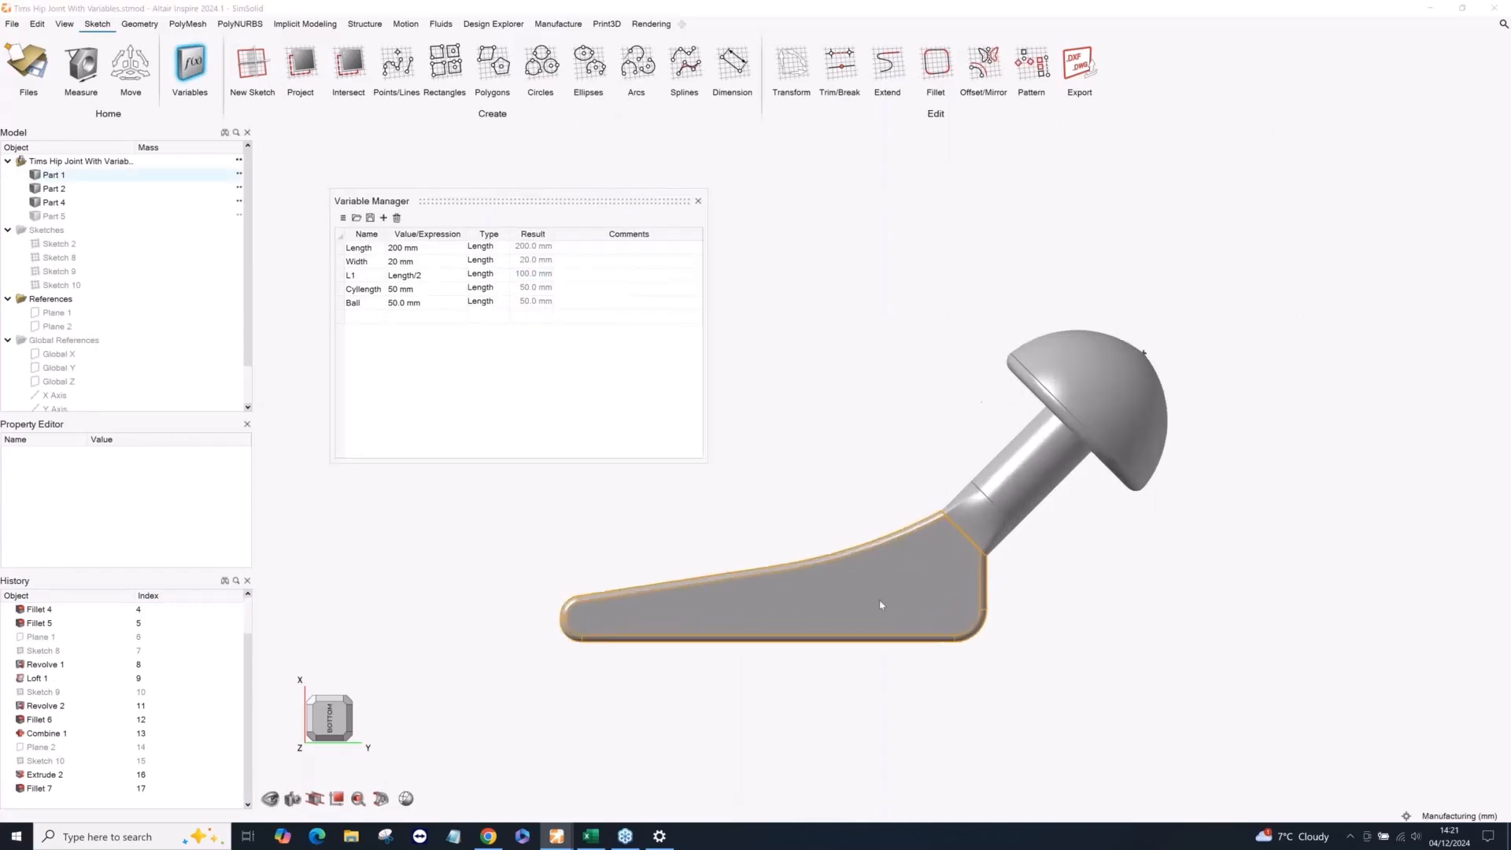
{"action": "middle_click_drag", "start_coordinate": [883, 606], "coordinate": [956, 655]}
{"action": "right_click_drag", "start_coordinate": [1009, 661], "coordinate": [1053, 620]}
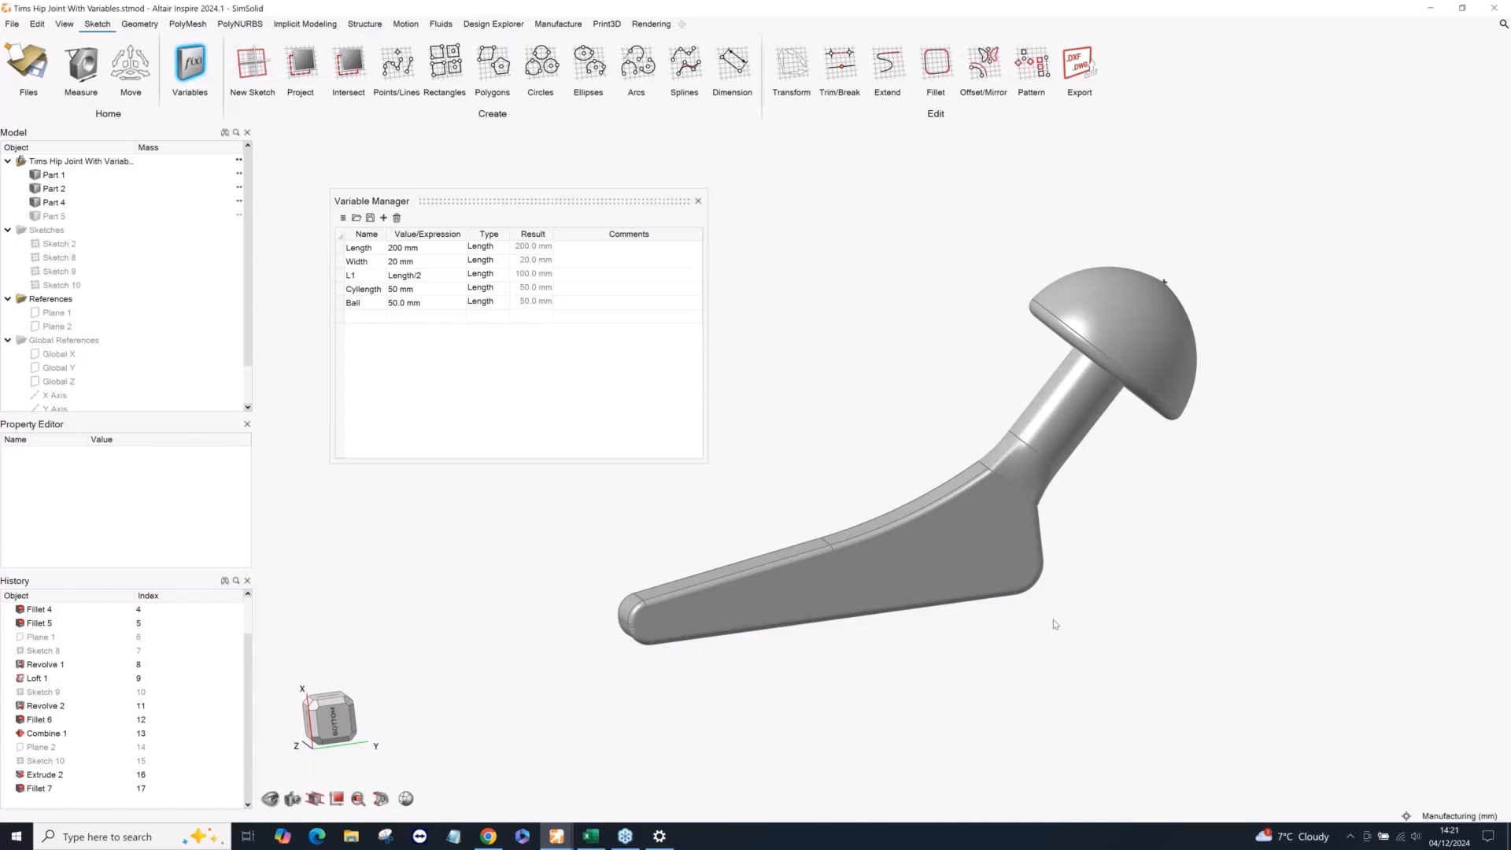
Set the hip joint's Length variable to 250 mm.
{"action": "left_click", "coordinate": [410, 249]}
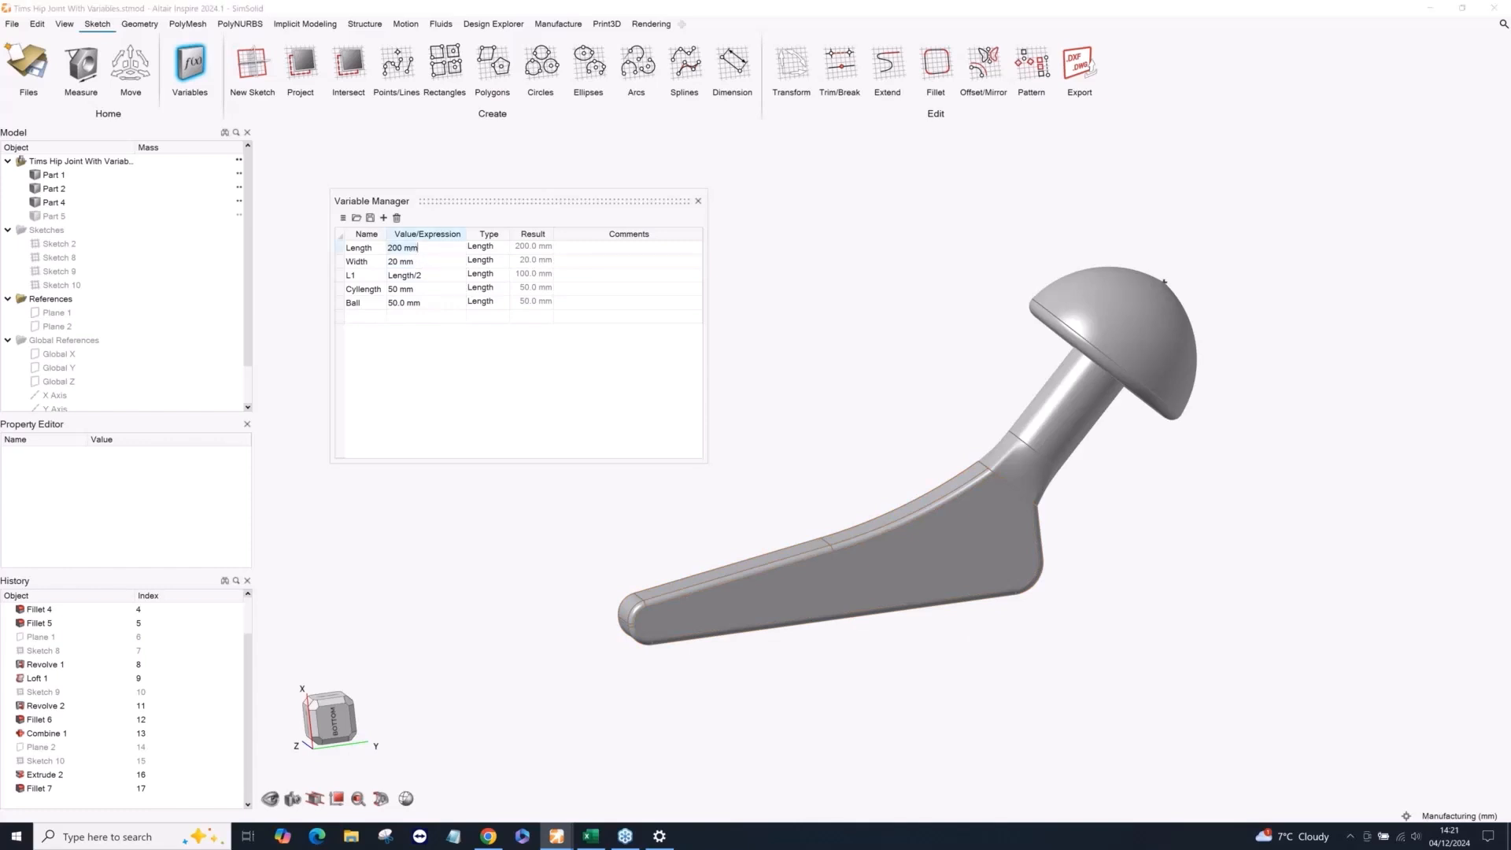
{"action": "type", "text": "250"}
{"action": "key", "text": "Return"}
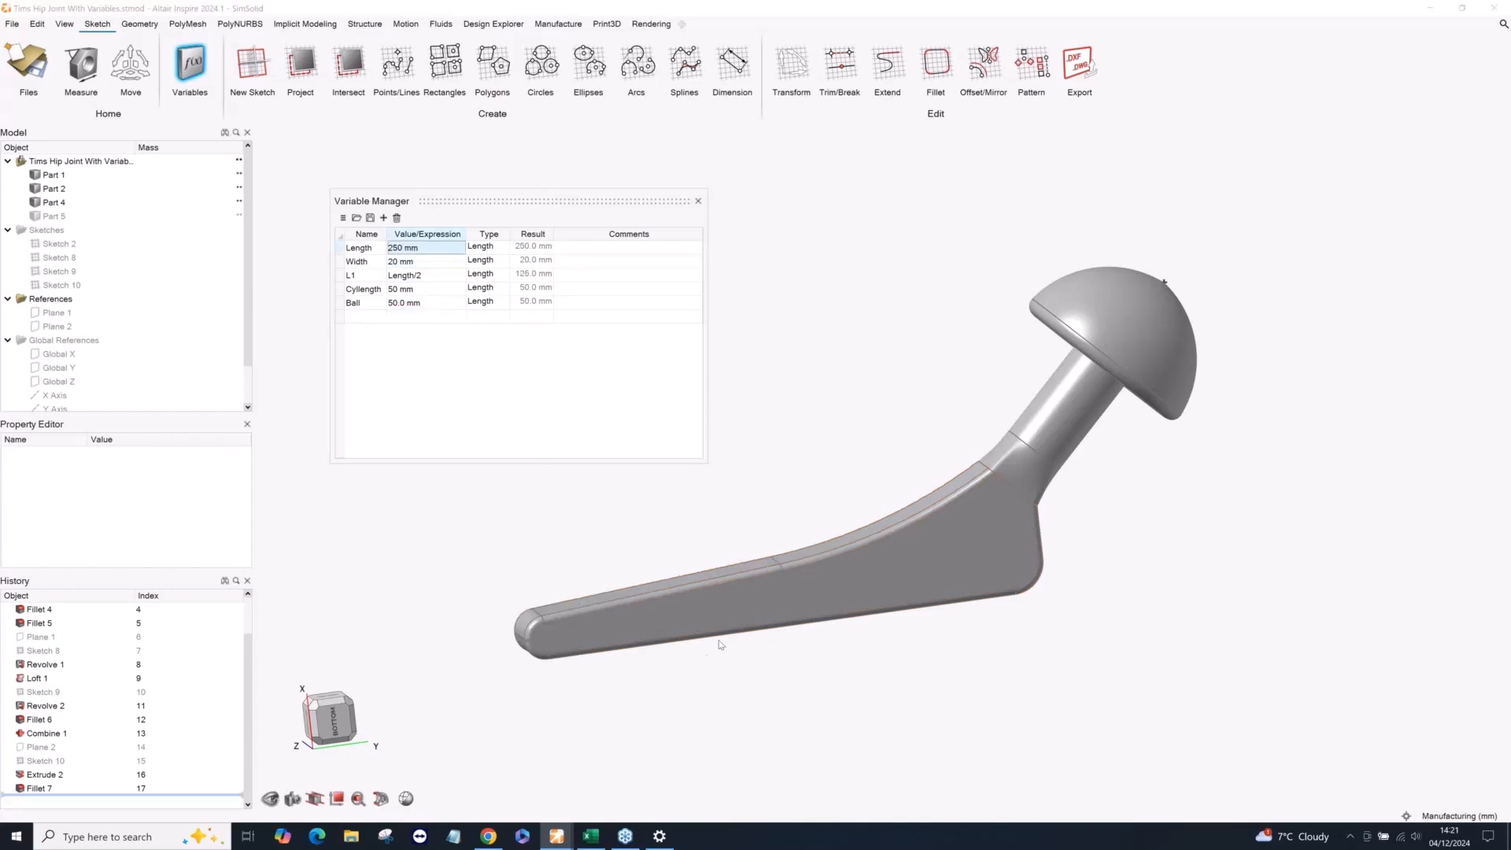
{"action": "middle_click_drag", "start_coordinate": [718, 637], "coordinate": [617, 605]}
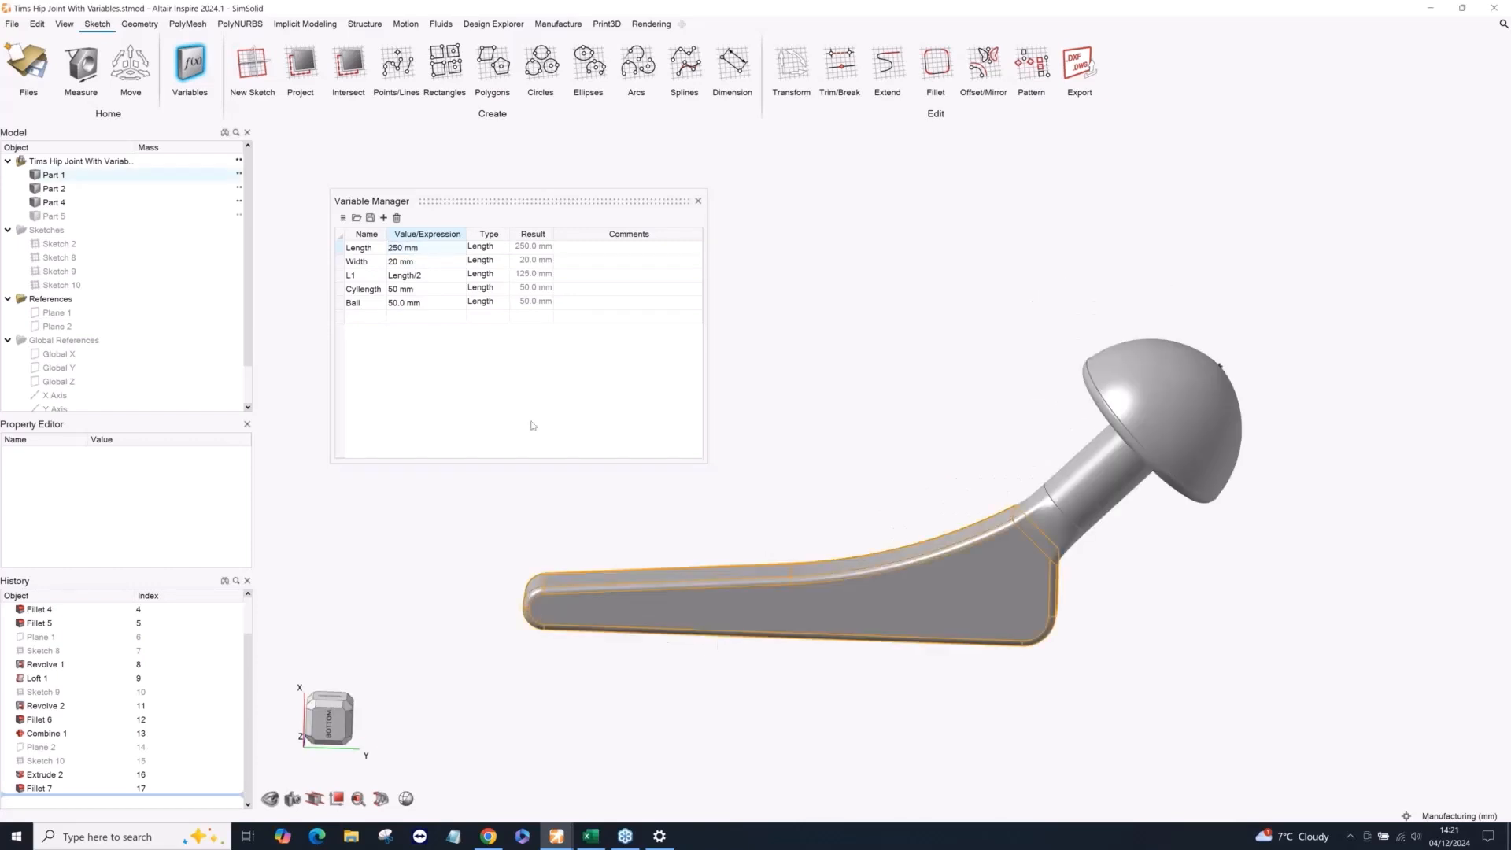
Set the Cyllength variable to 30 mm and the Ball variable to 70 mm.
{"action": "double_click", "coordinate": [412, 290]}
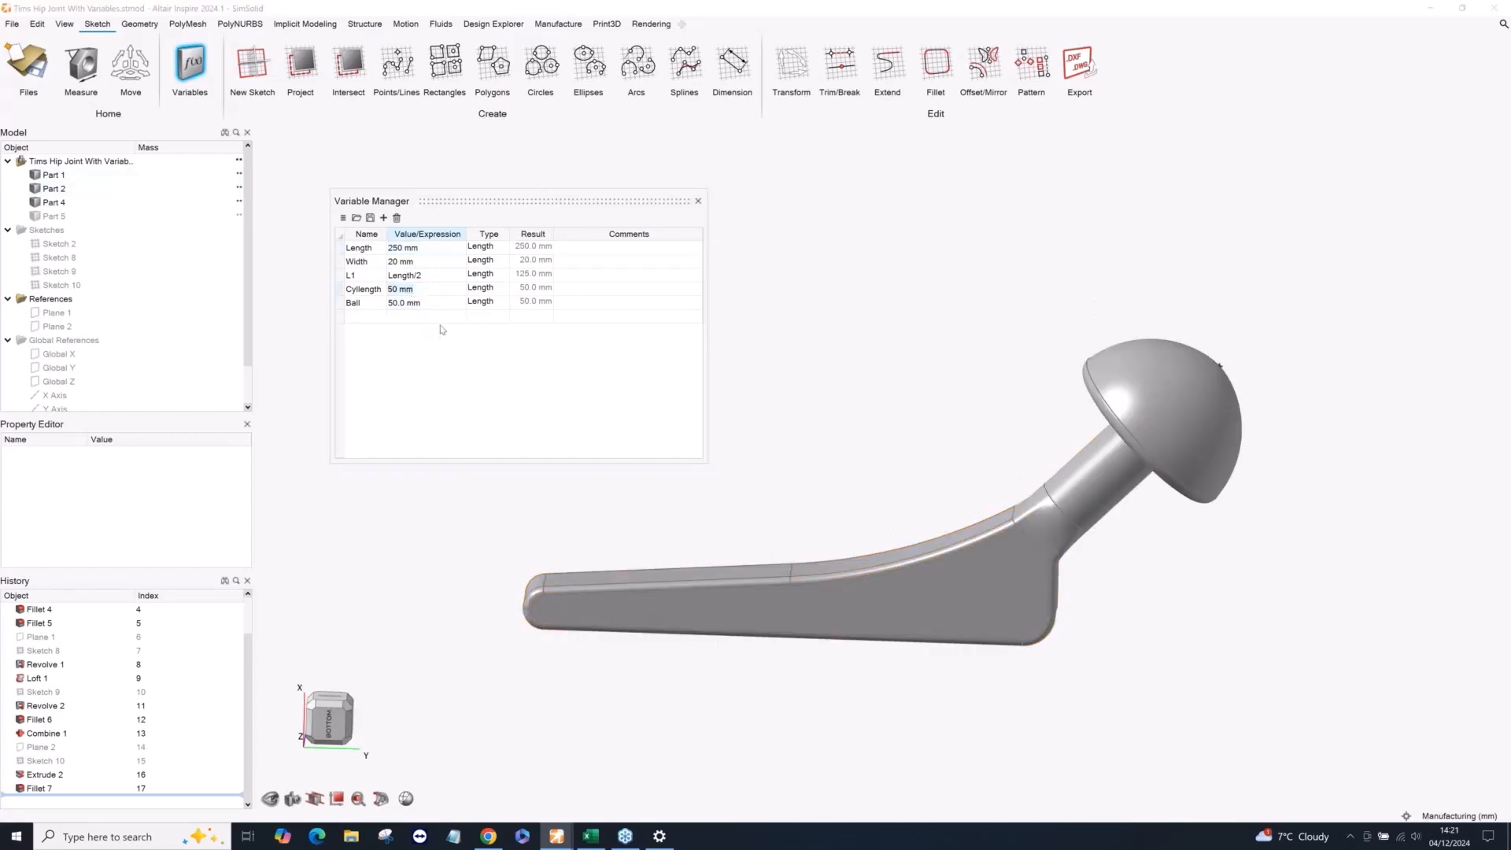
{"action": "type", "text": "30"}
{"action": "key", "text": "Return"}
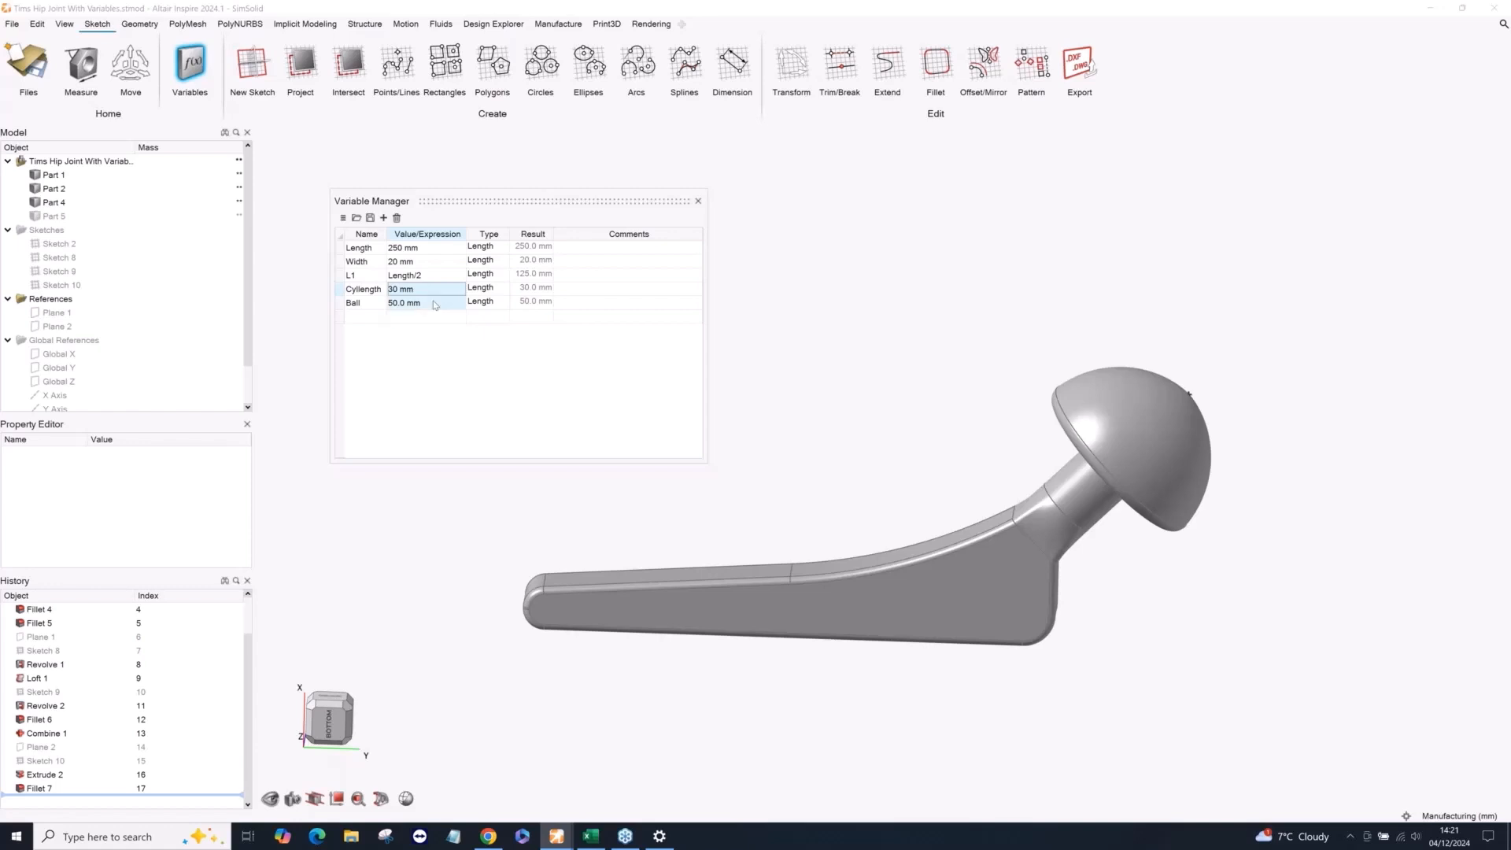
{"action": "double_click", "coordinate": [434, 304]}
{"action": "type", "text": "70"}
{"action": "key", "text": "Return"}
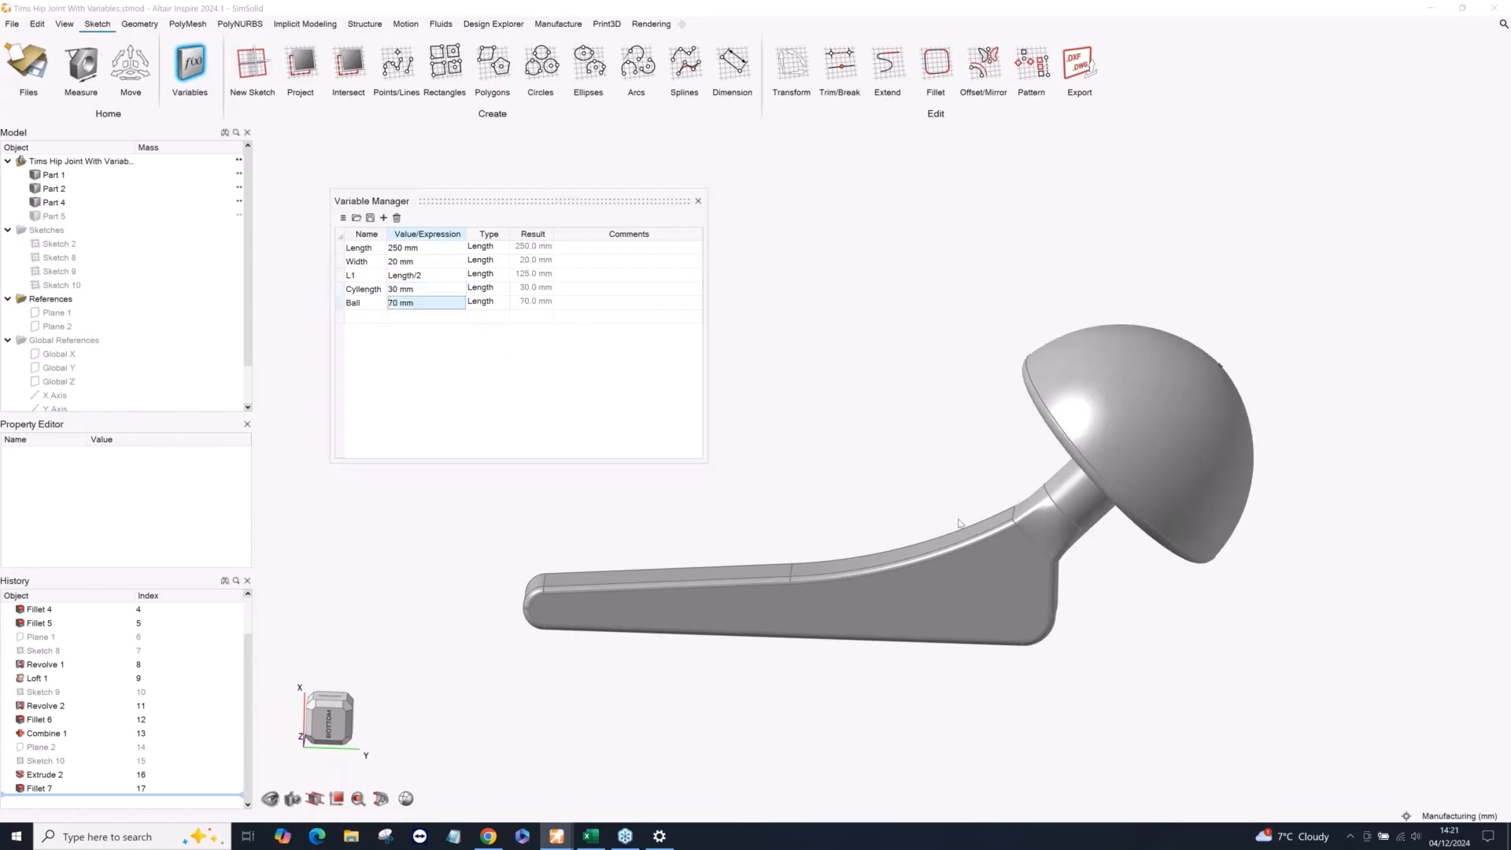
{"action": "middle_click_drag", "start_coordinate": [958, 520], "coordinate": [984, 490]}
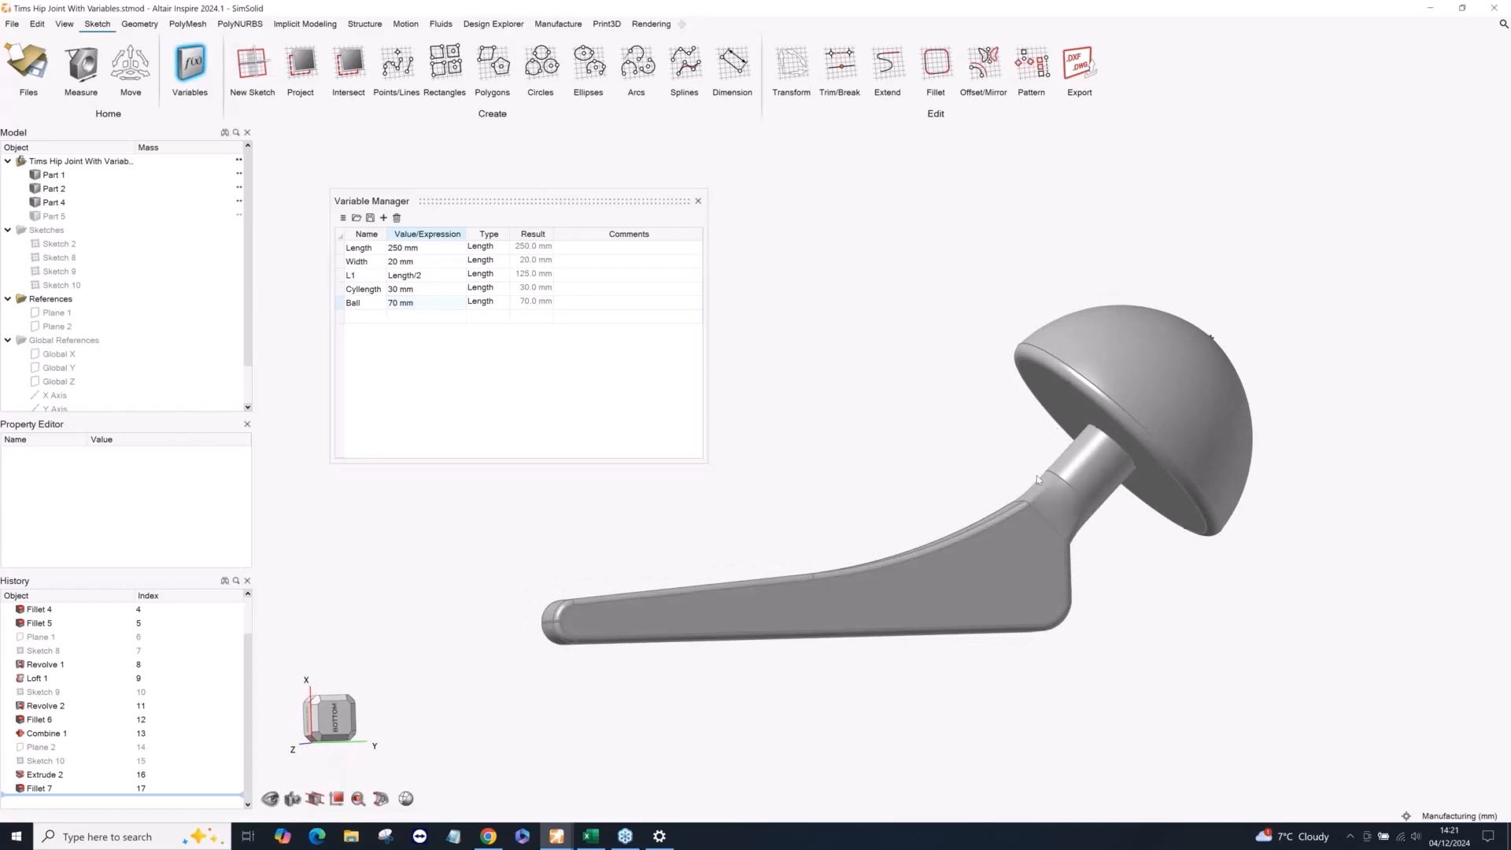
Set the Ball variable back to 50 mm and the Cyllength variable back to 50 mm.
{"action": "double_click", "coordinate": [415, 307]}
{"action": "type", "text": "50"}
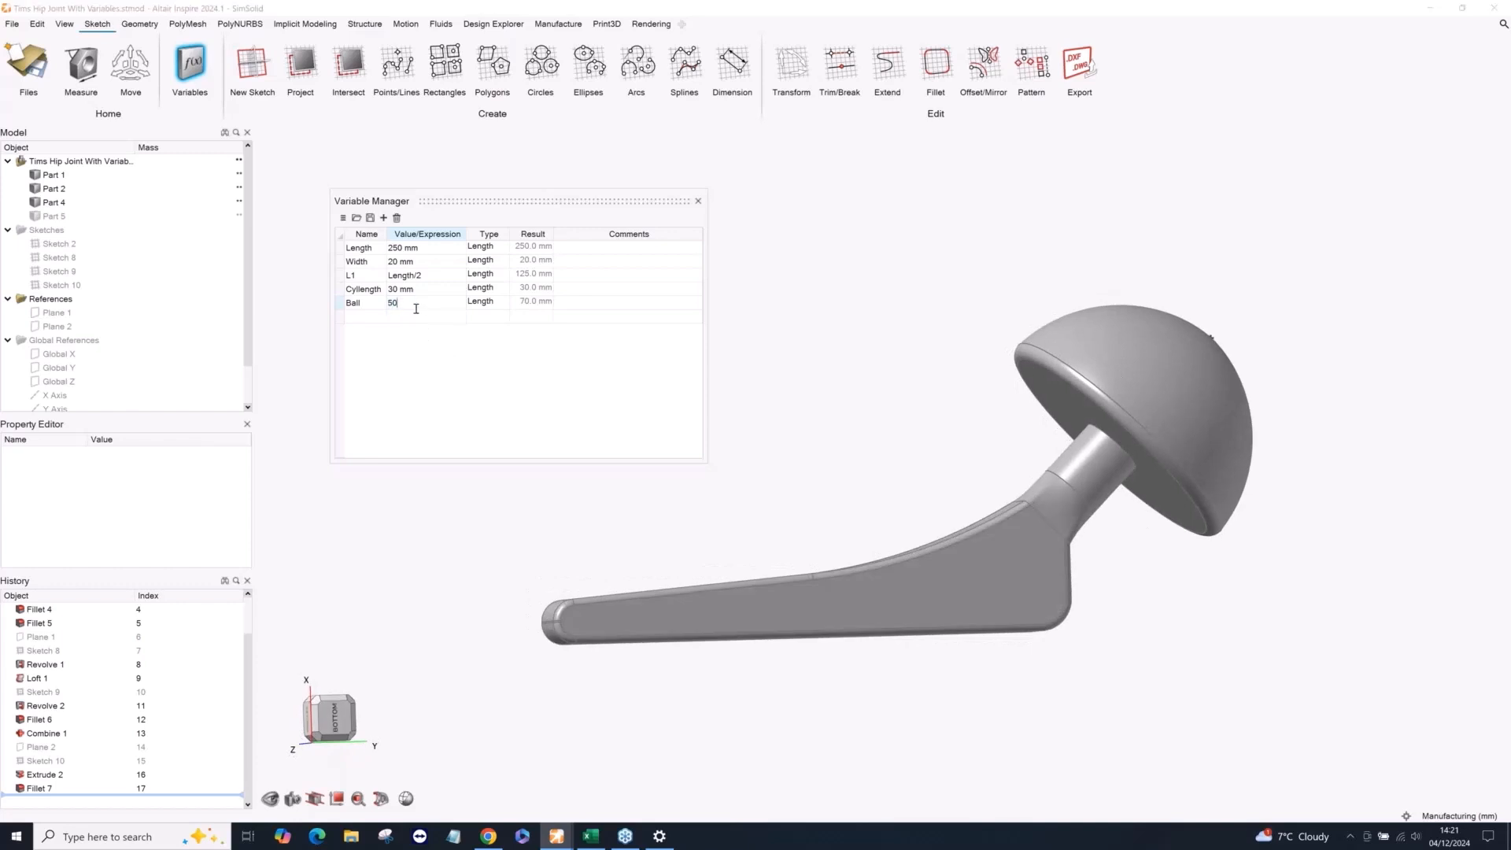
{"action": "key", "text": "Return"}
{"action": "left_click", "coordinate": [413, 289]}
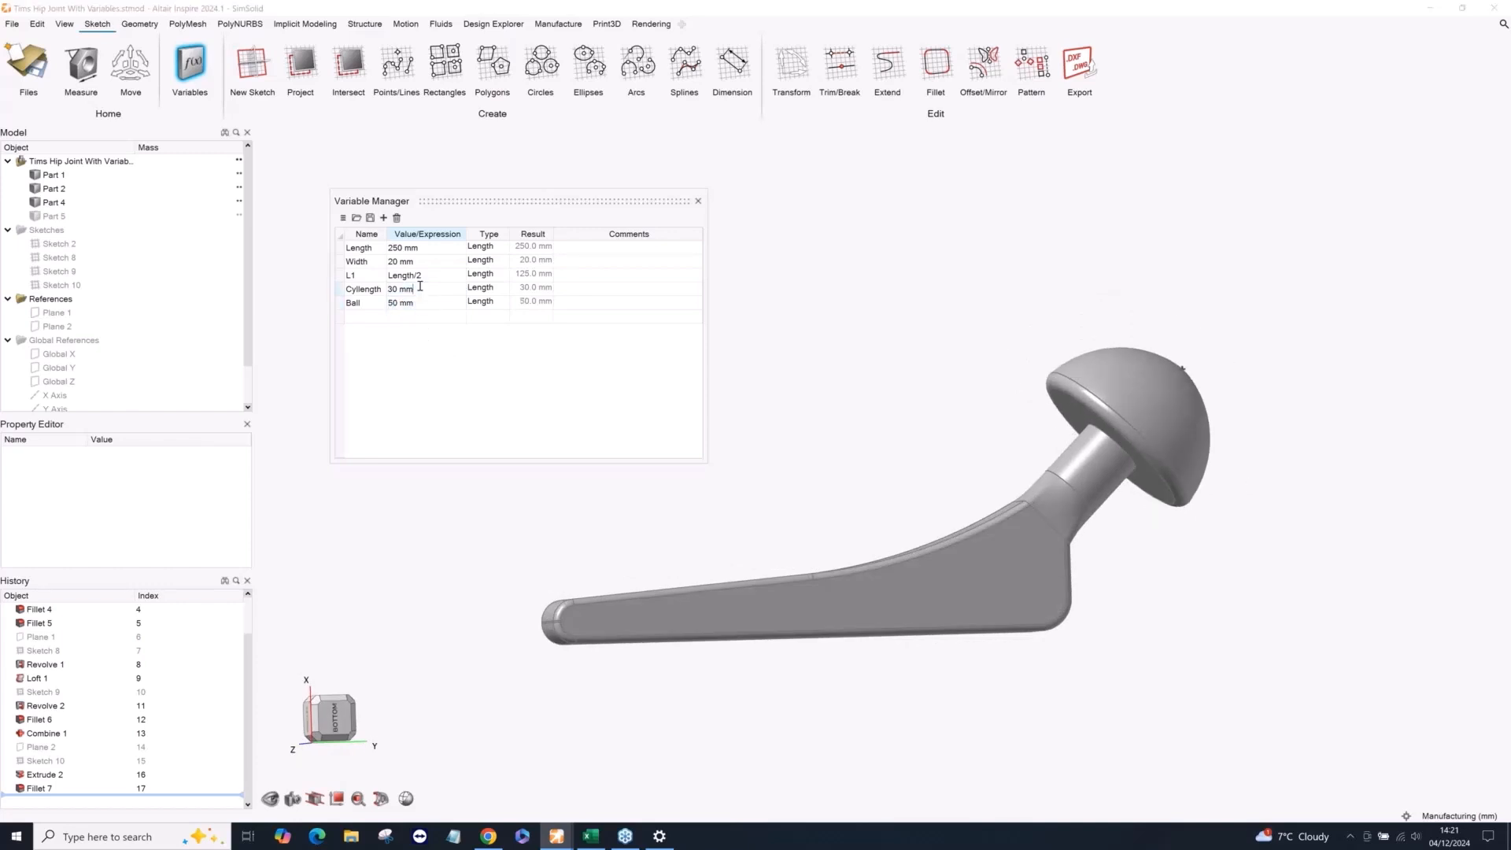
{"action": "type", "text": "50"}
{"action": "key", "text": "Return"}
Set the Length variable back to 200 mm and close the Variable Manager.
{"action": "double_click", "coordinate": [423, 248]}
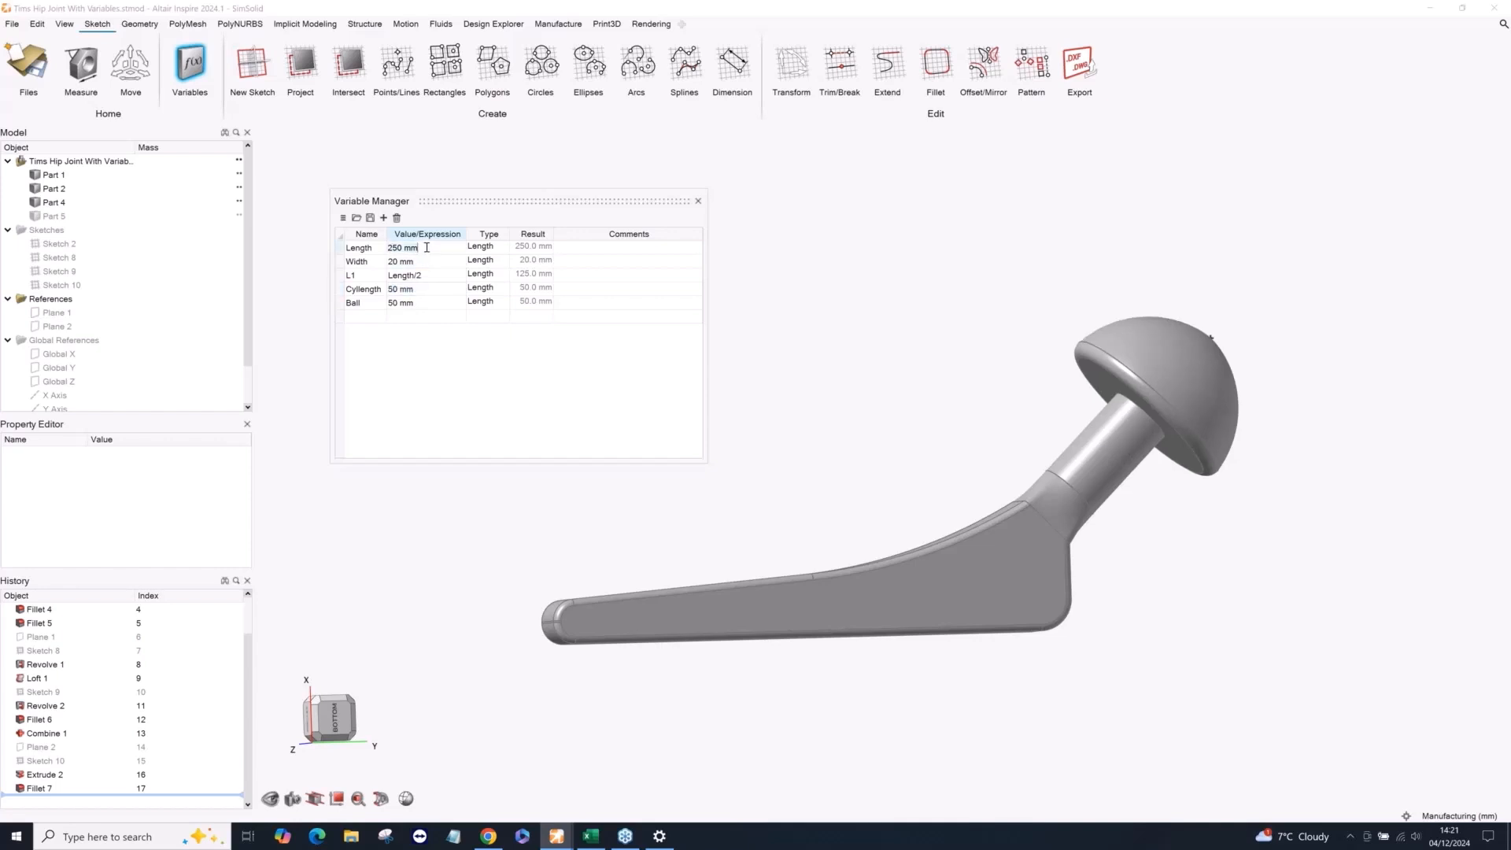
{"action": "type", "text": "200"}
{"action": "key", "text": "Return"}
{"action": "left_click", "coordinate": [698, 201]}
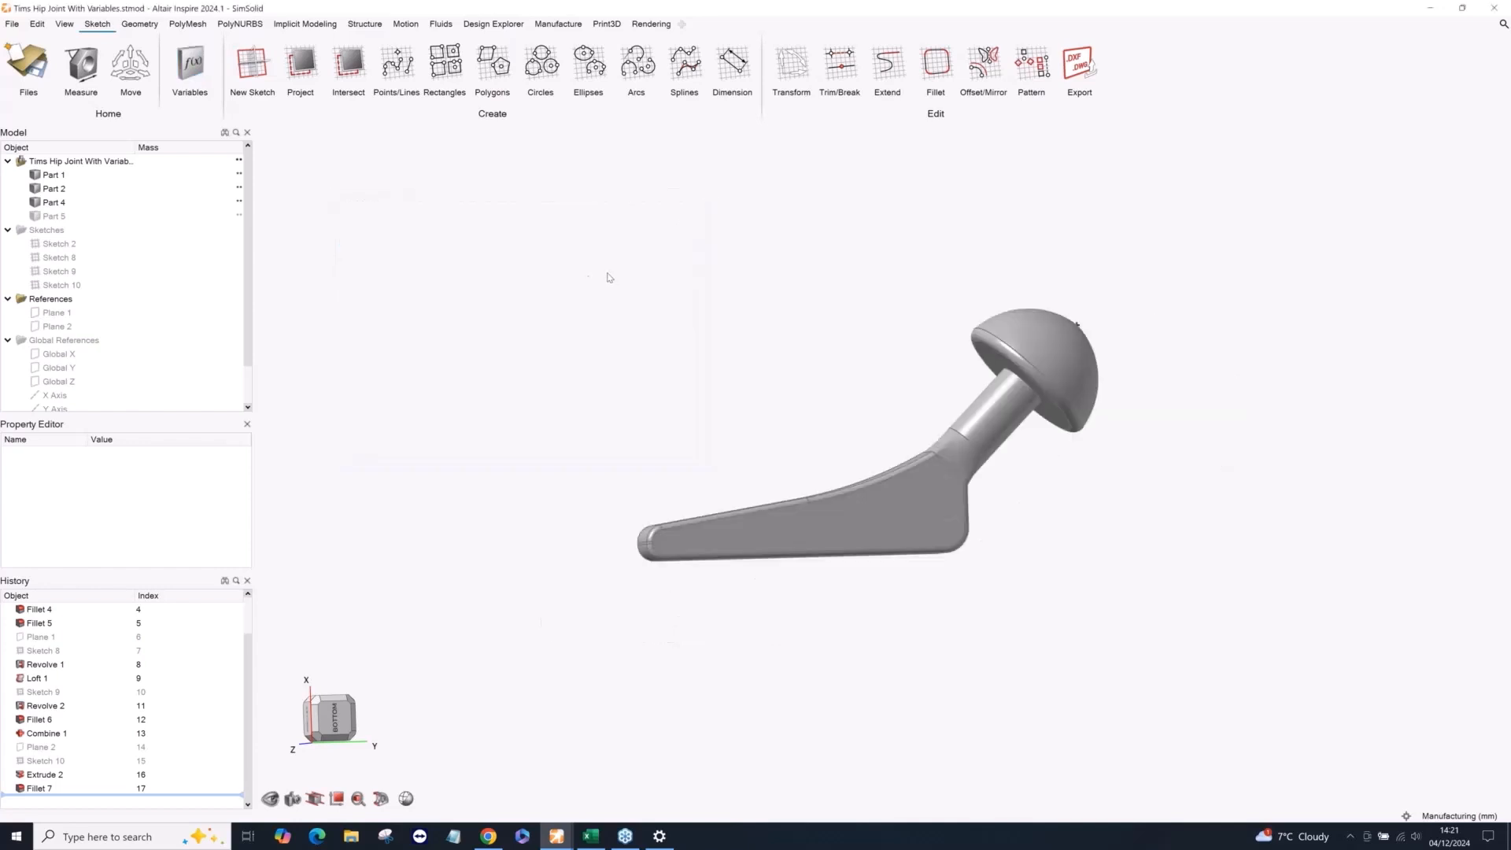
Start an implicit stochastic lattice with the hip joint's ball, Part 4, as the bounding body.
{"action": "left_click", "coordinate": [288, 27]}
{"action": "right_click_drag", "start_coordinate": [450, 266], "coordinate": [537, 339]}
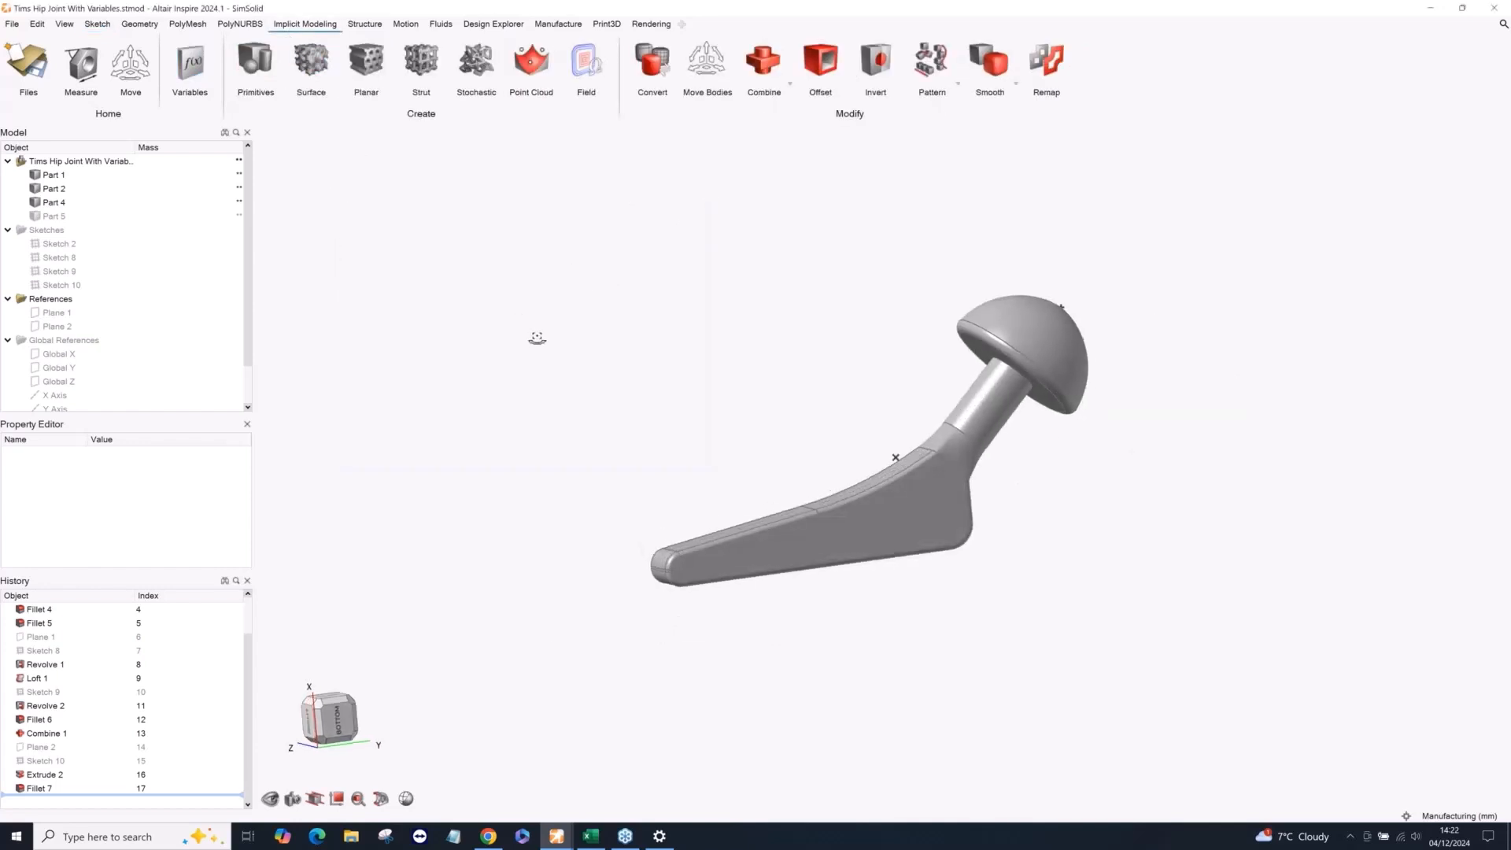
{"action": "middle_click_drag", "start_coordinate": [537, 338], "coordinate": [473, 326]}
{"action": "mouse_move", "coordinate": [985, 535]}
{"action": "middle_mouse_down"}
{"action": "mouse_move", "coordinate": [981, 570]}
{"action": "mouse_move", "coordinate": [969, 553]}
{"action": "middle_mouse_up"}
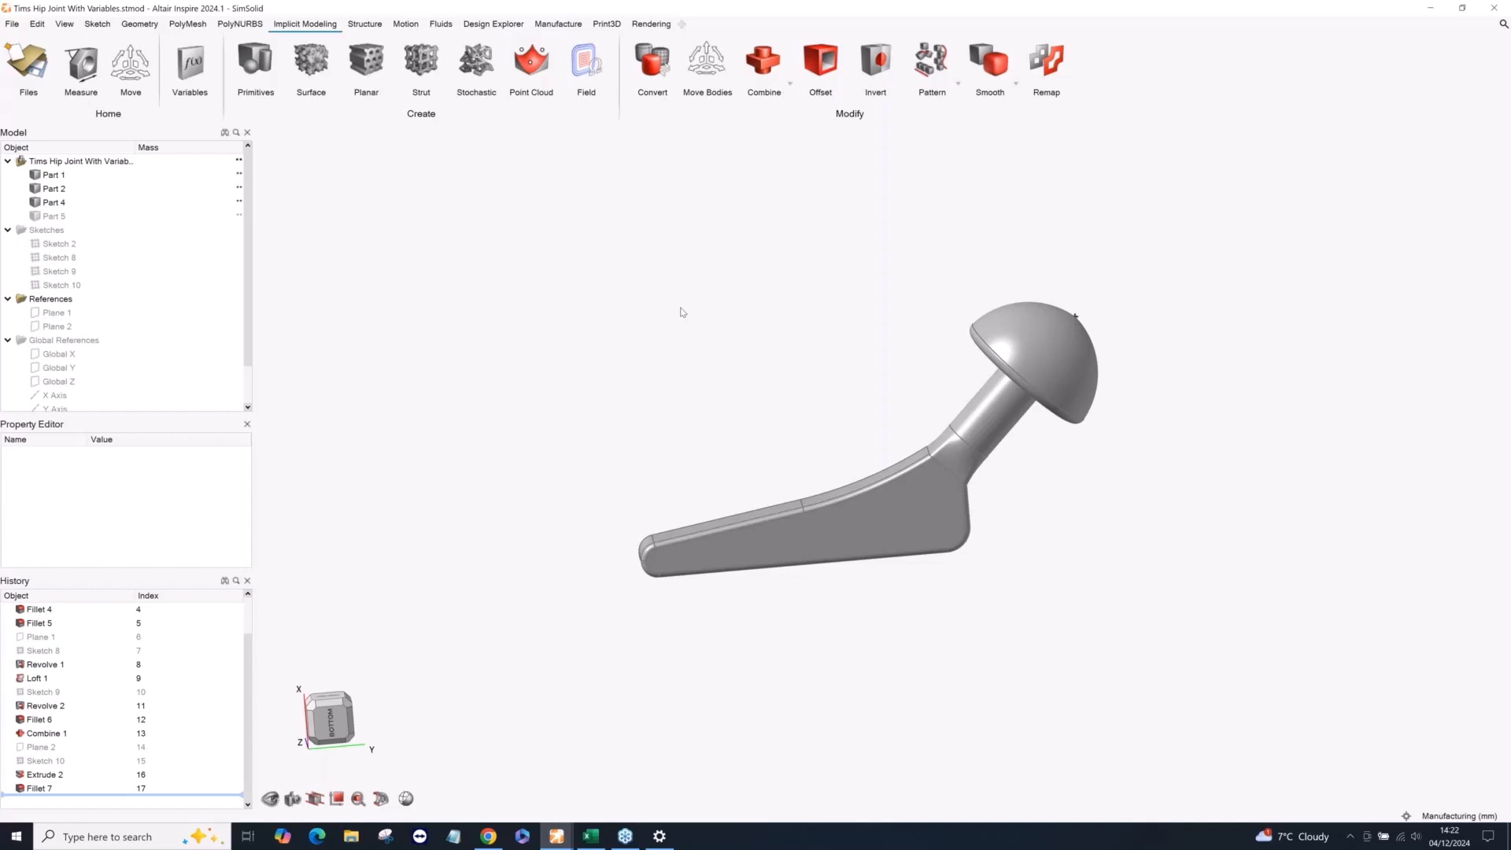
{"action": "middle_click_drag", "start_coordinate": [701, 310], "coordinate": [633, 308]}
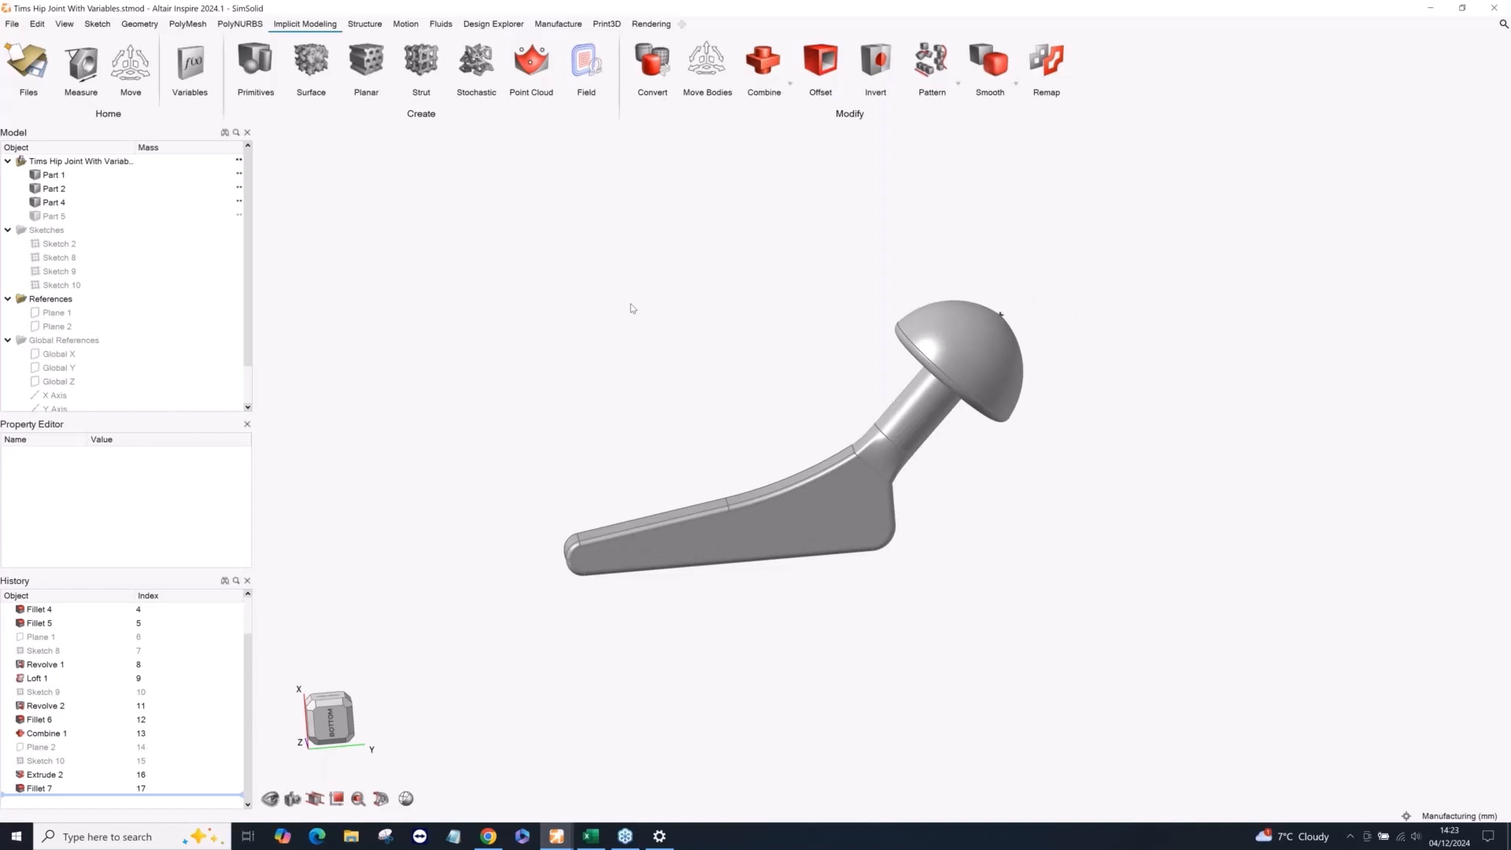
{"action": "scroll", "coordinate": [790, 362], "scroll_direction": "up", "scroll_amount": 1}
{"action": "right_click_drag", "start_coordinate": [801, 363], "coordinate": [820, 310]}
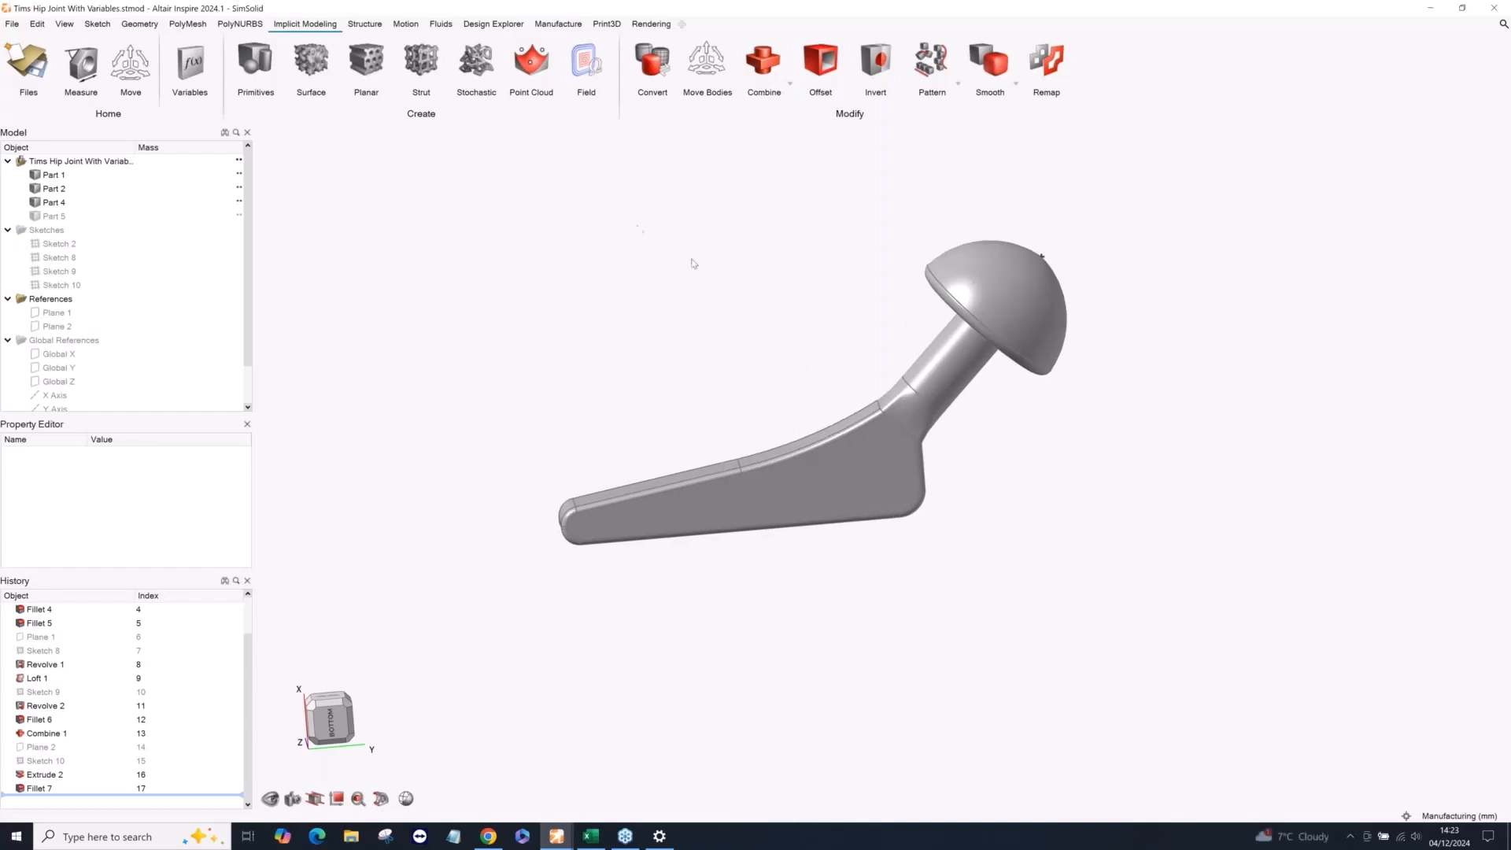
{"action": "left_click", "coordinate": [488, 59]}
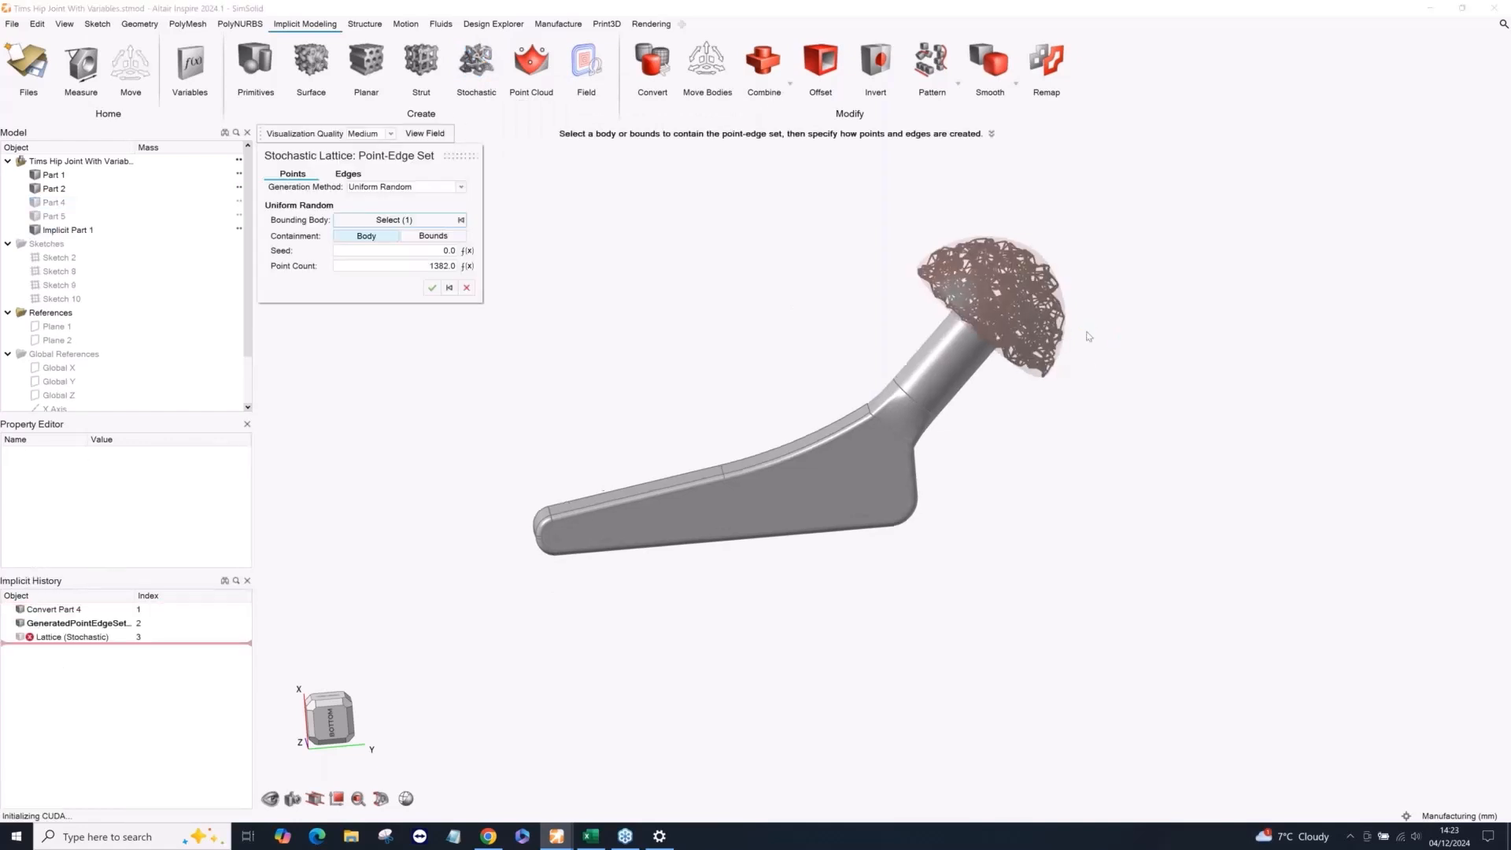
{"action": "scroll", "coordinate": [1088, 336], "scroll_direction": "up", "scroll_amount": 5}
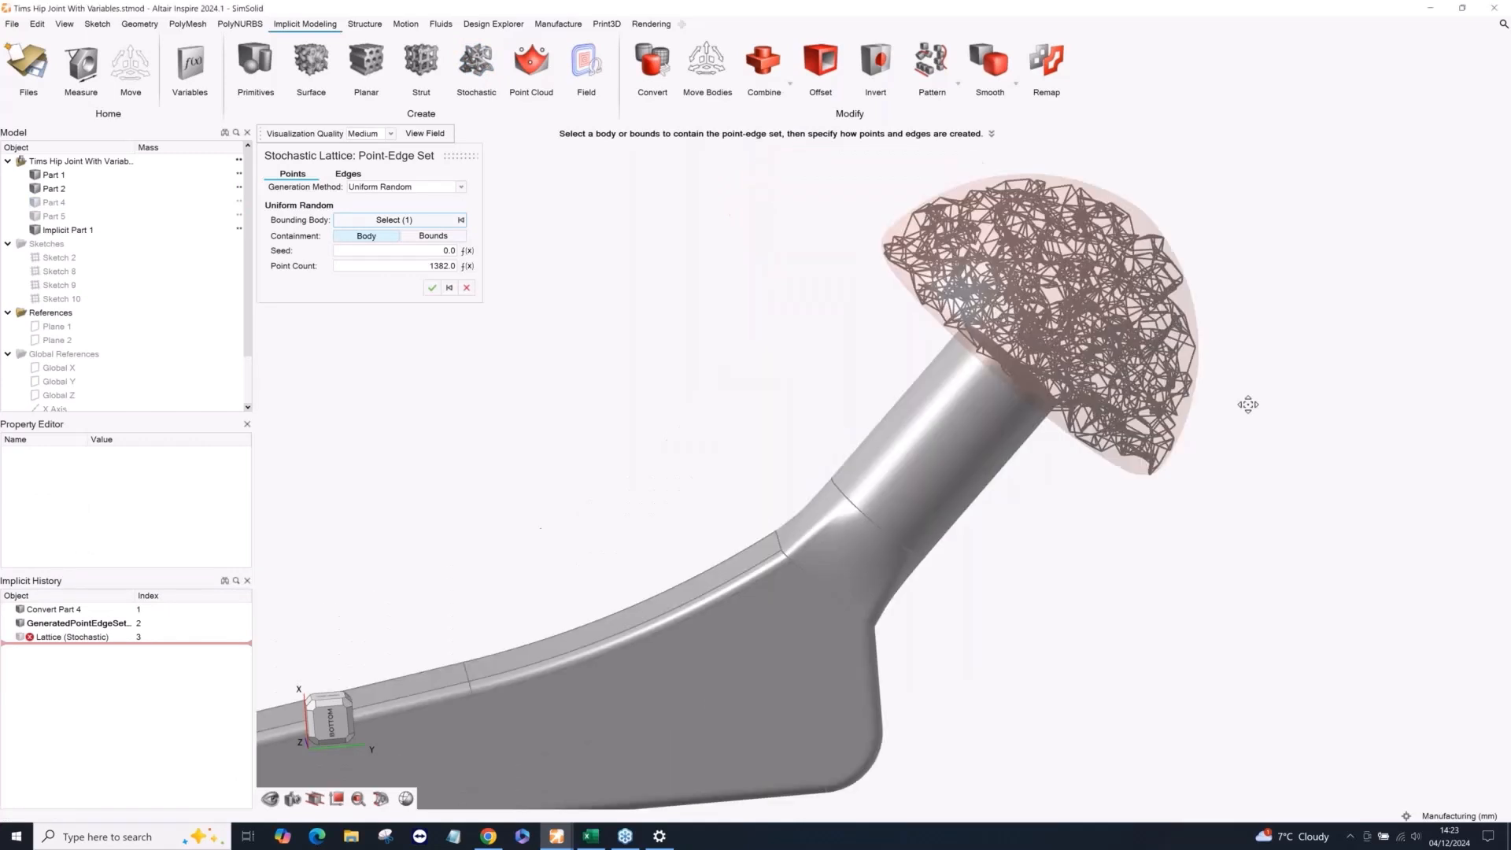
{"action": "scroll", "coordinate": [1248, 404], "scroll_direction": "down", "scroll_amount": 3}
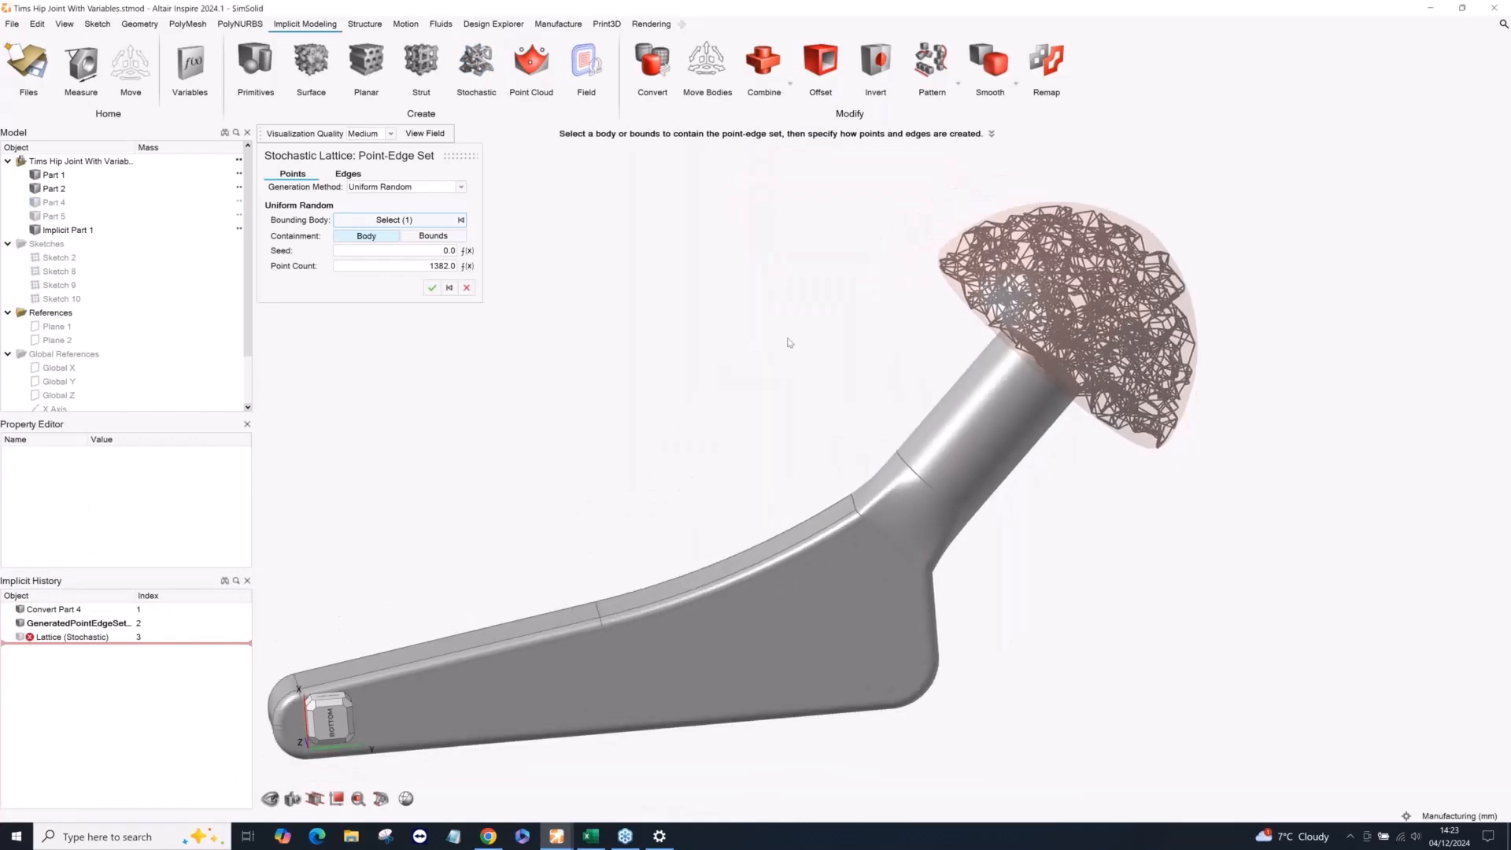
Keep Uniform Random as the stochastic lattice's point generation method and set the point count to 5000.
{"action": "left_click", "coordinate": [403, 189]}
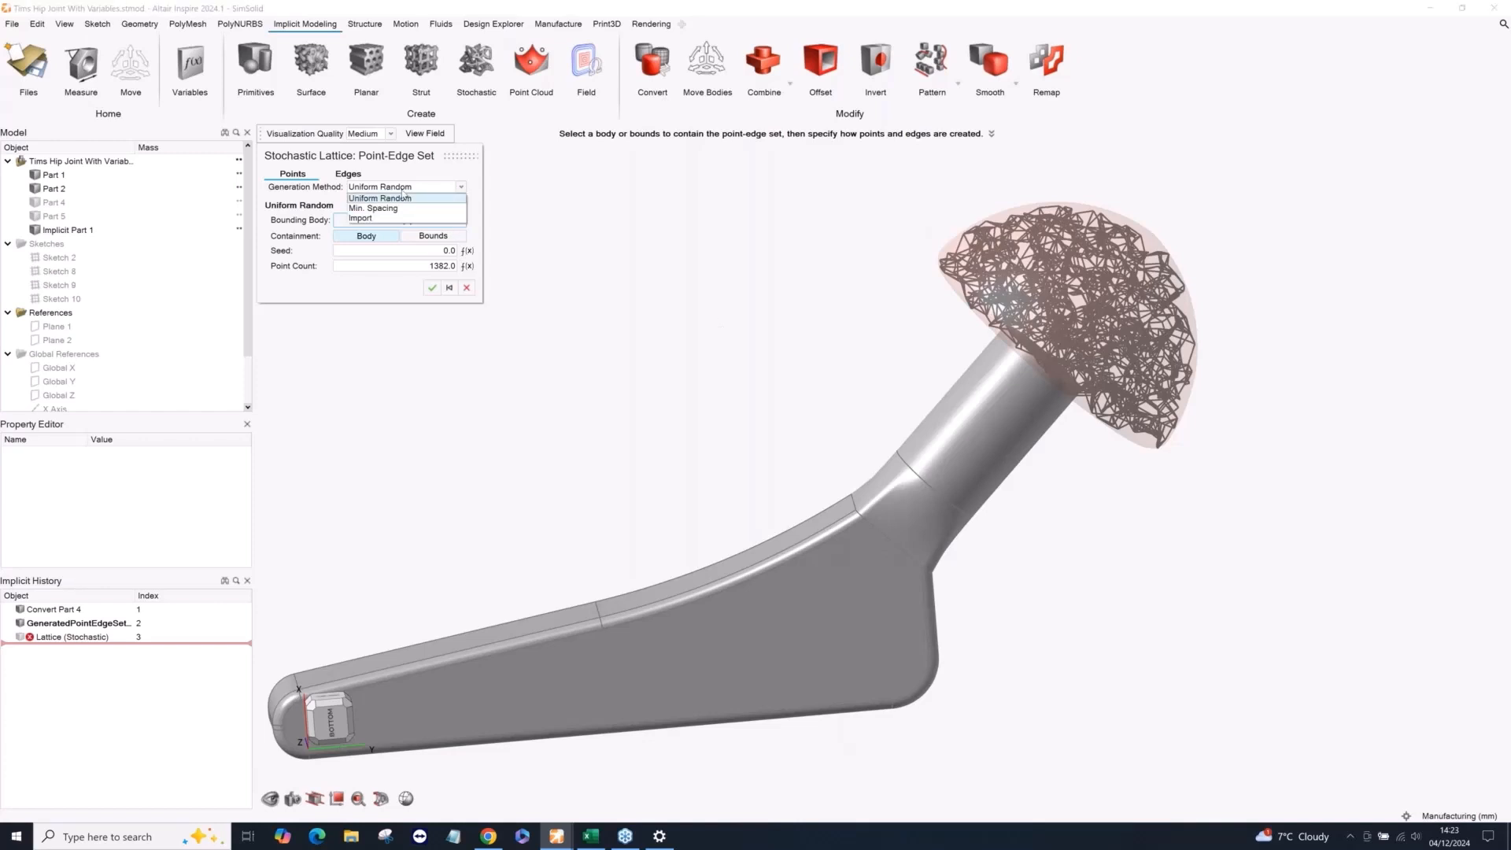
{"action": "left_click", "coordinate": [402, 197]}
{"action": "left_click", "coordinate": [403, 196]}
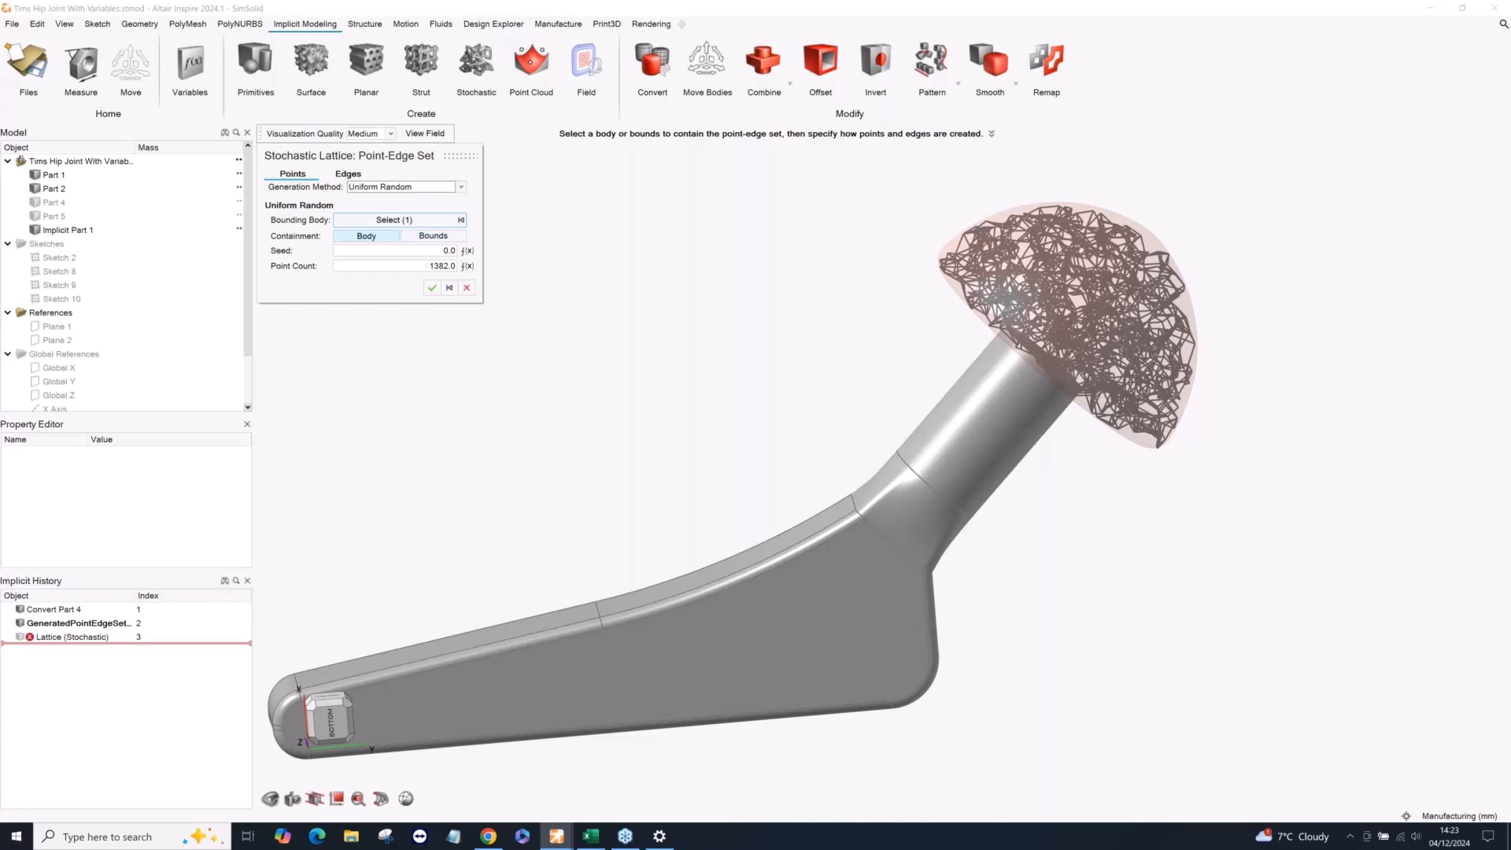
{"action": "left_click", "coordinate": [425, 266]}
{"action": "type", "text": "5000"}
{"action": "key", "text": "Return"}
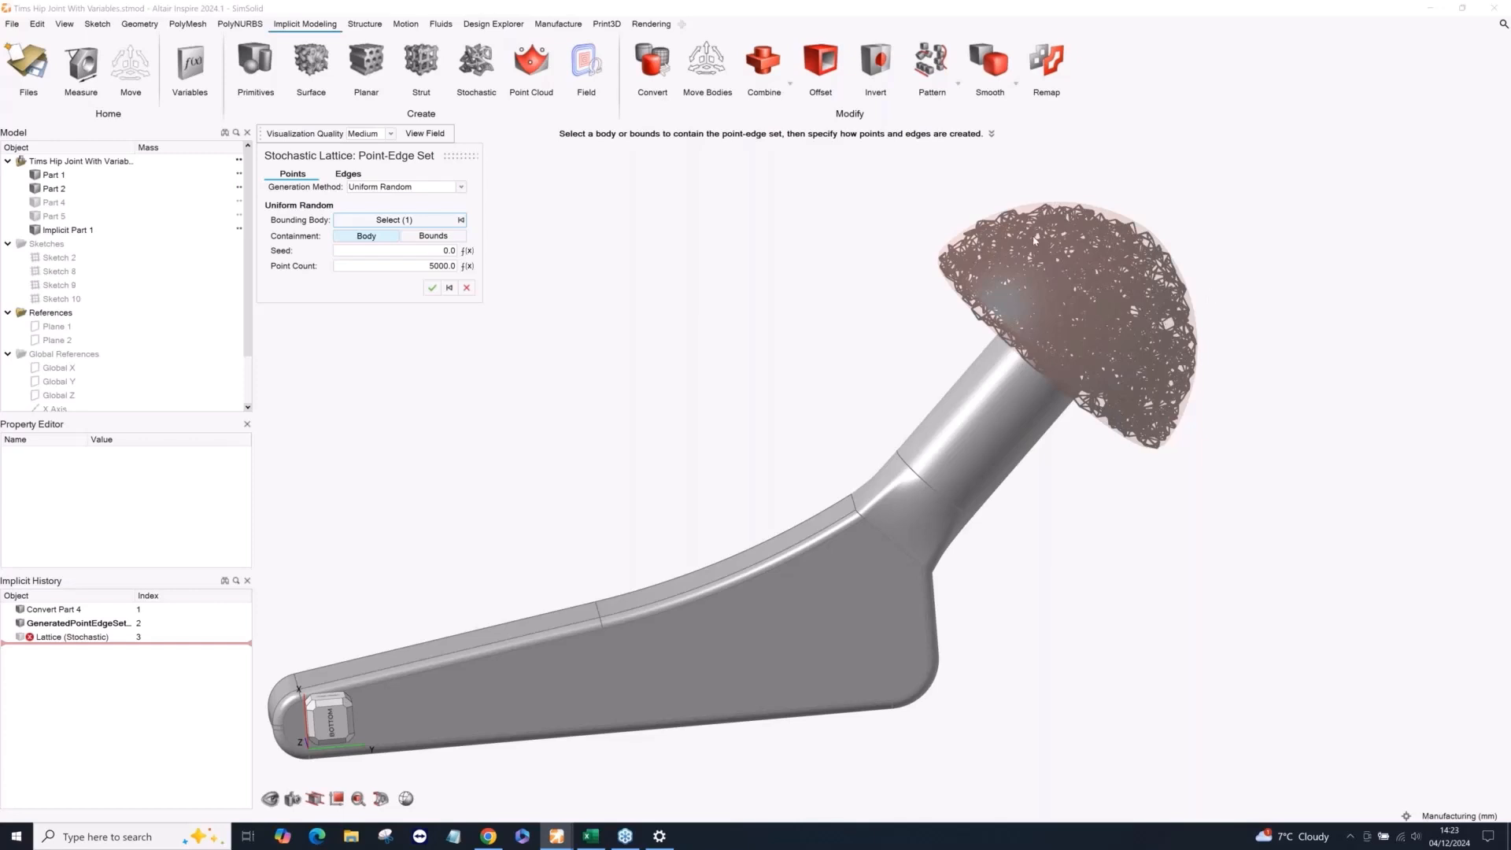
Keep Valence as the edge generation method of the stochastic lattice and set the valence to 2.
{"action": "left_click", "coordinate": [347, 175]}
{"action": "left_click", "coordinate": [375, 189]}
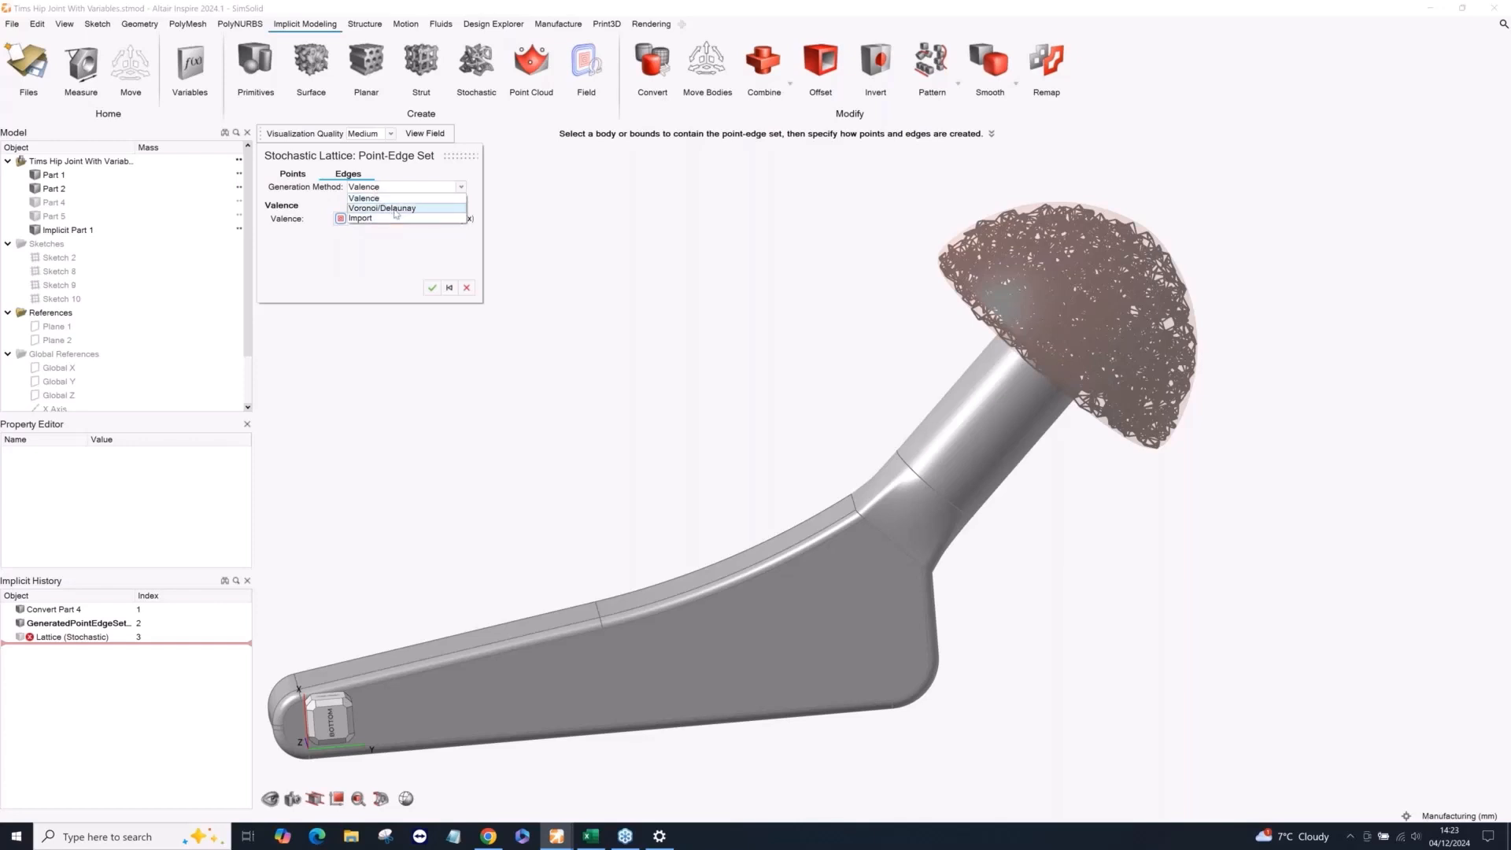
{"action": "left_click", "coordinate": [398, 243]}
{"action": "left_click", "coordinate": [422, 218]}
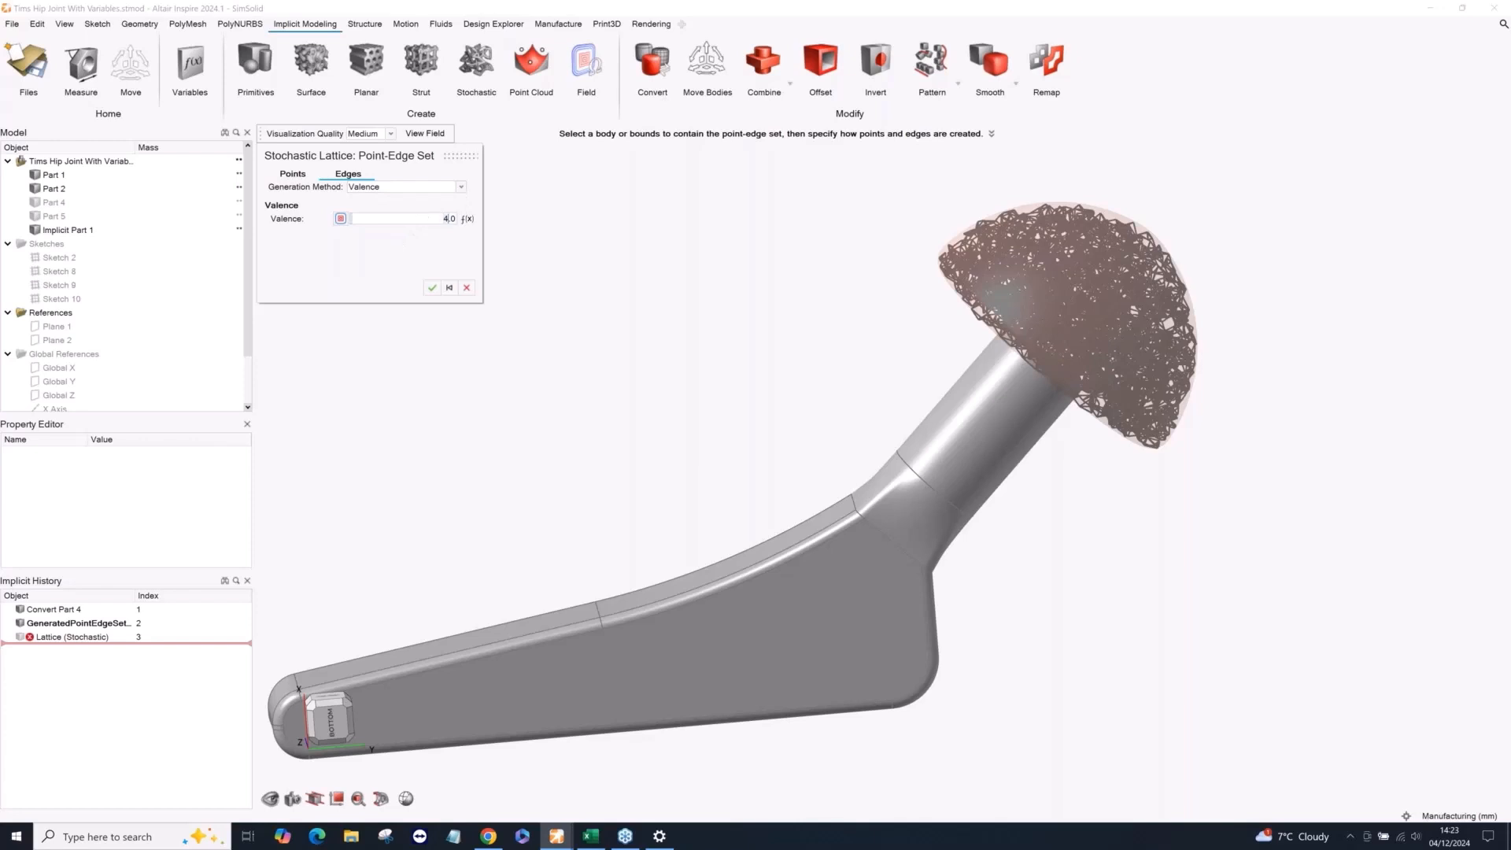
{"action": "type", "text": "2"}
{"action": "key", "text": "Return"}
{"action": "scroll", "coordinate": [1121, 242], "scroll_direction": "up", "scroll_amount": 5}
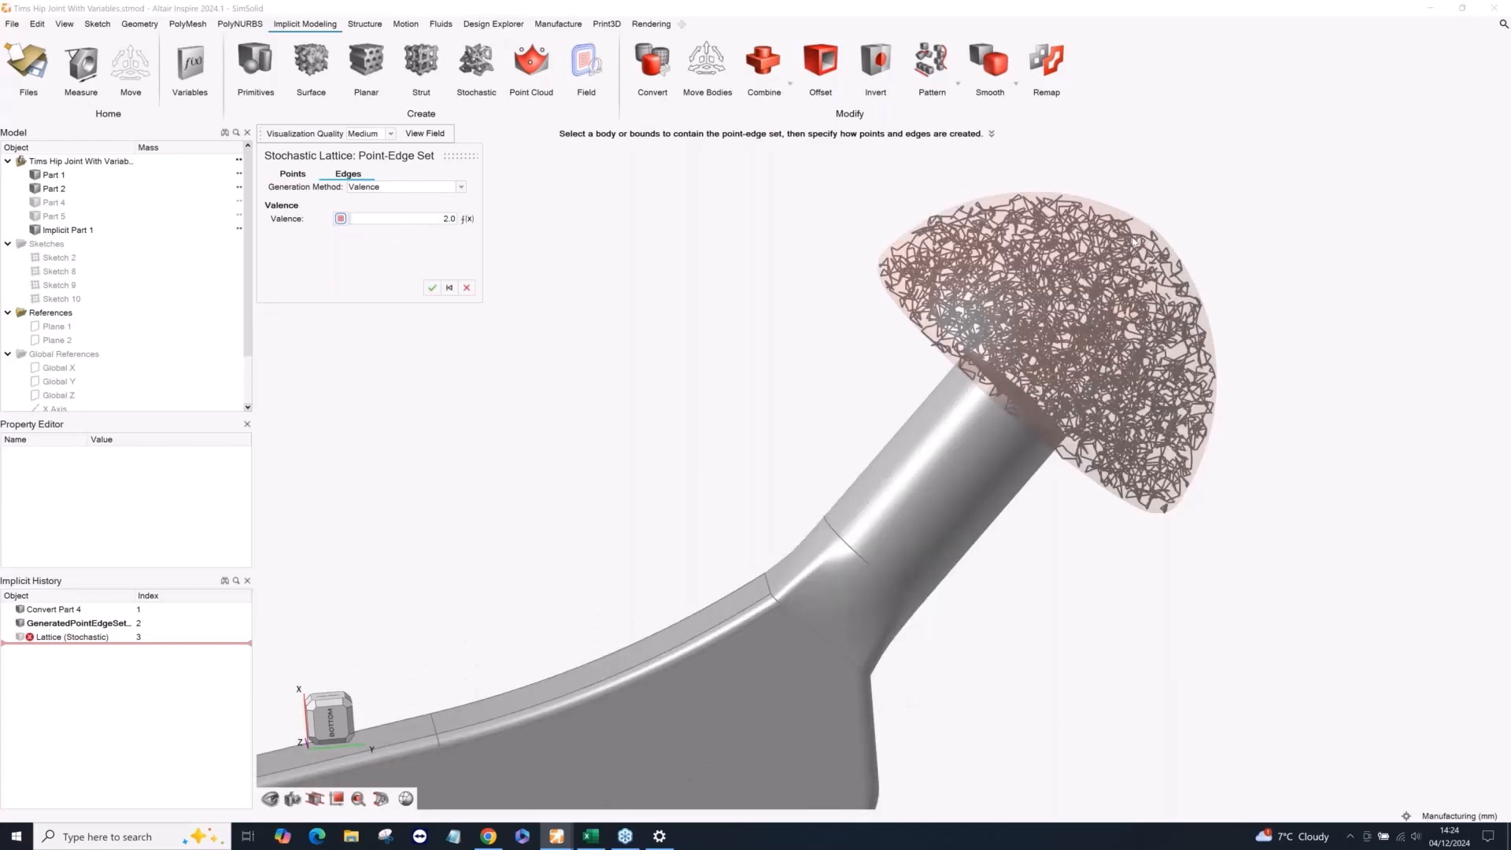
Set the valence of the stochastic lattice's edges to 4 and accept the point-edge set.
{"action": "scroll", "coordinate": [1122, 242], "scroll_direction": "up", "scroll_amount": 2}
{"action": "left_click", "coordinate": [453, 218]}
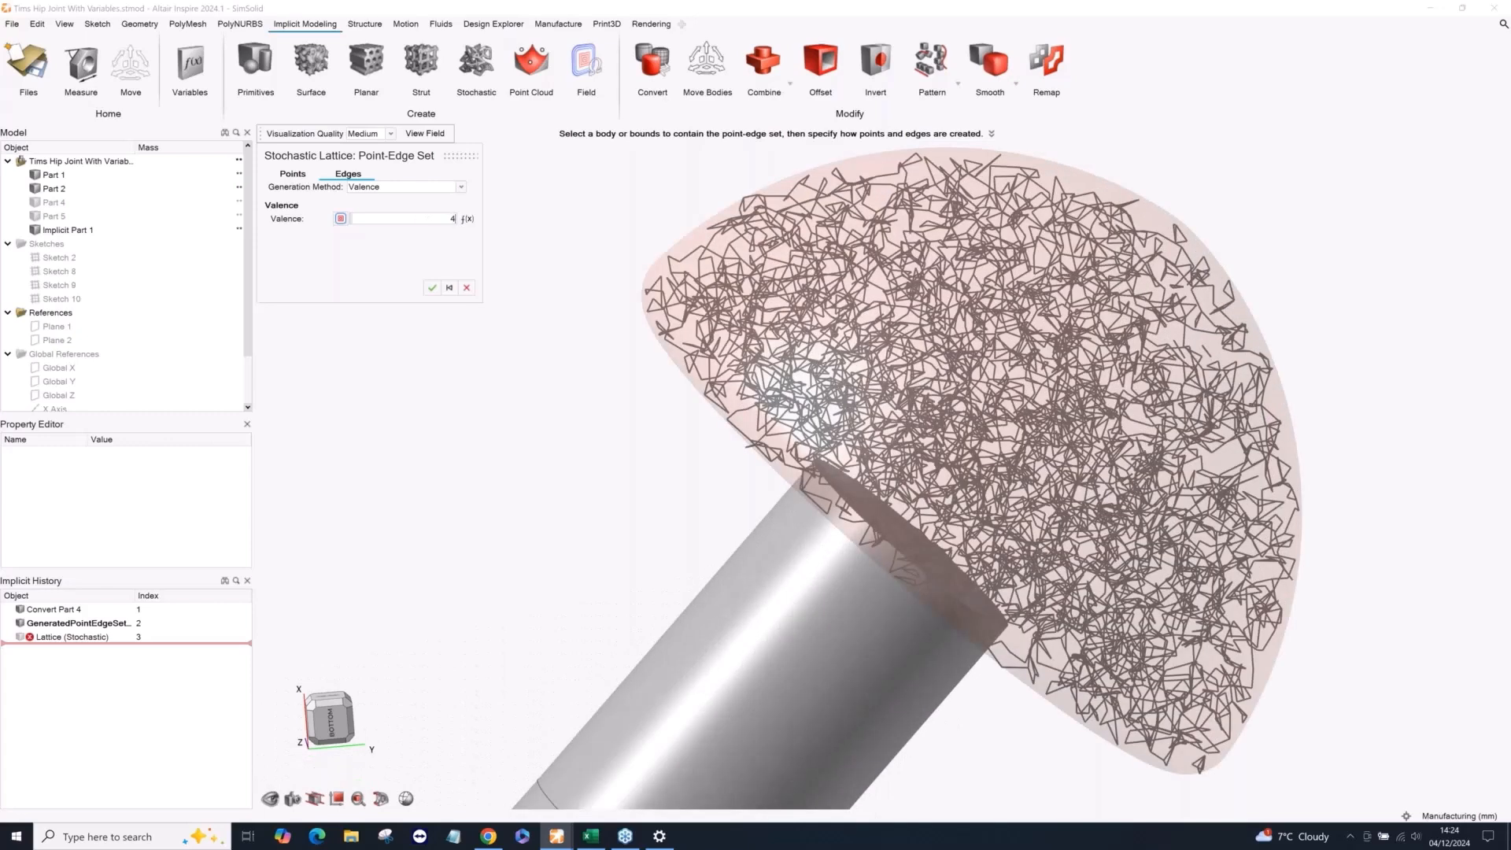
{"action": "key", "text": "Return"}
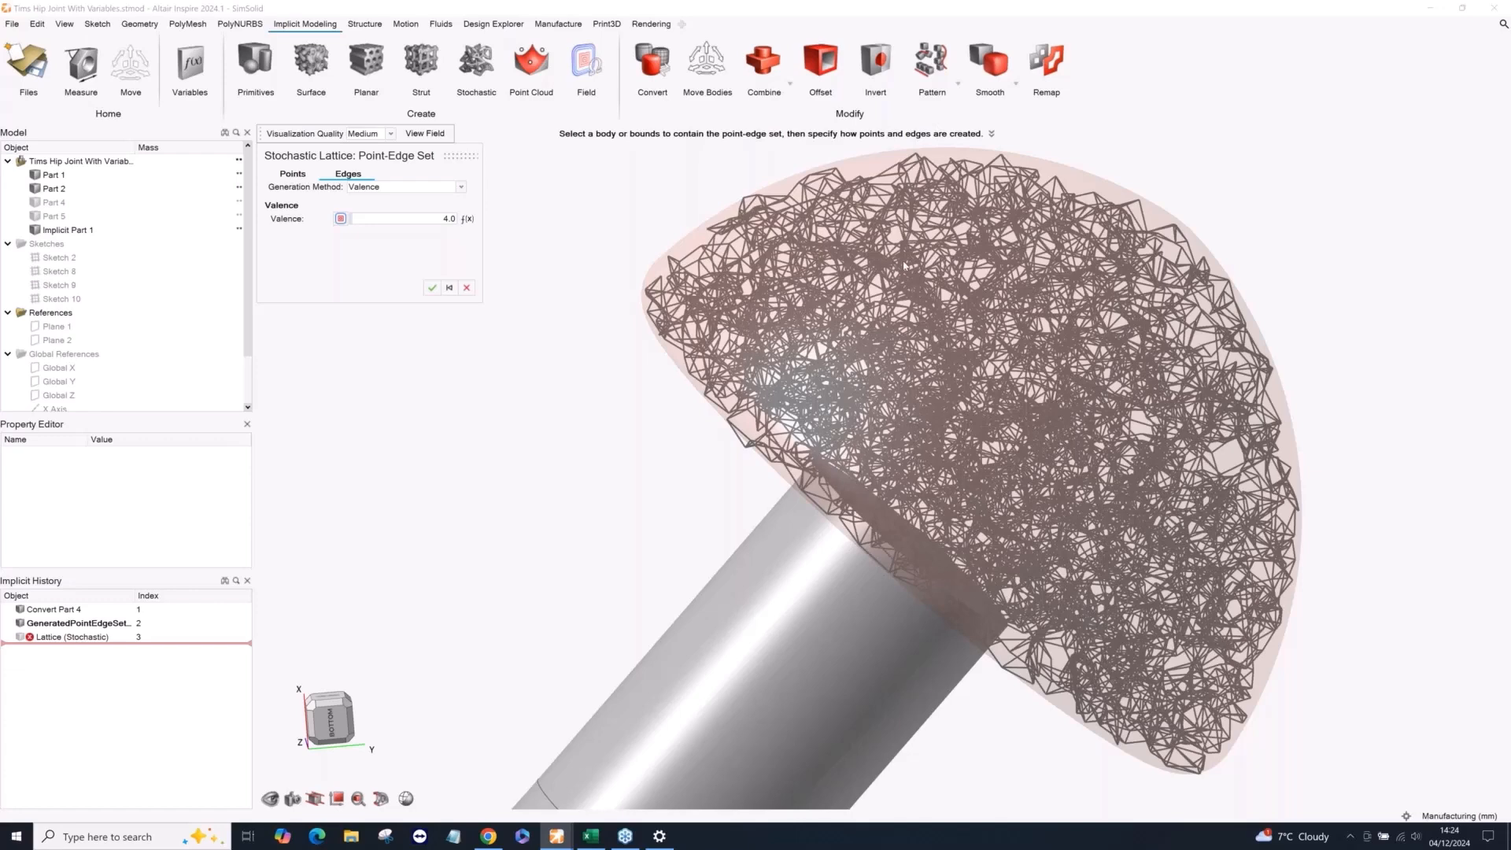
{"action": "scroll", "coordinate": [904, 266], "scroll_direction": "down", "scroll_amount": 5}
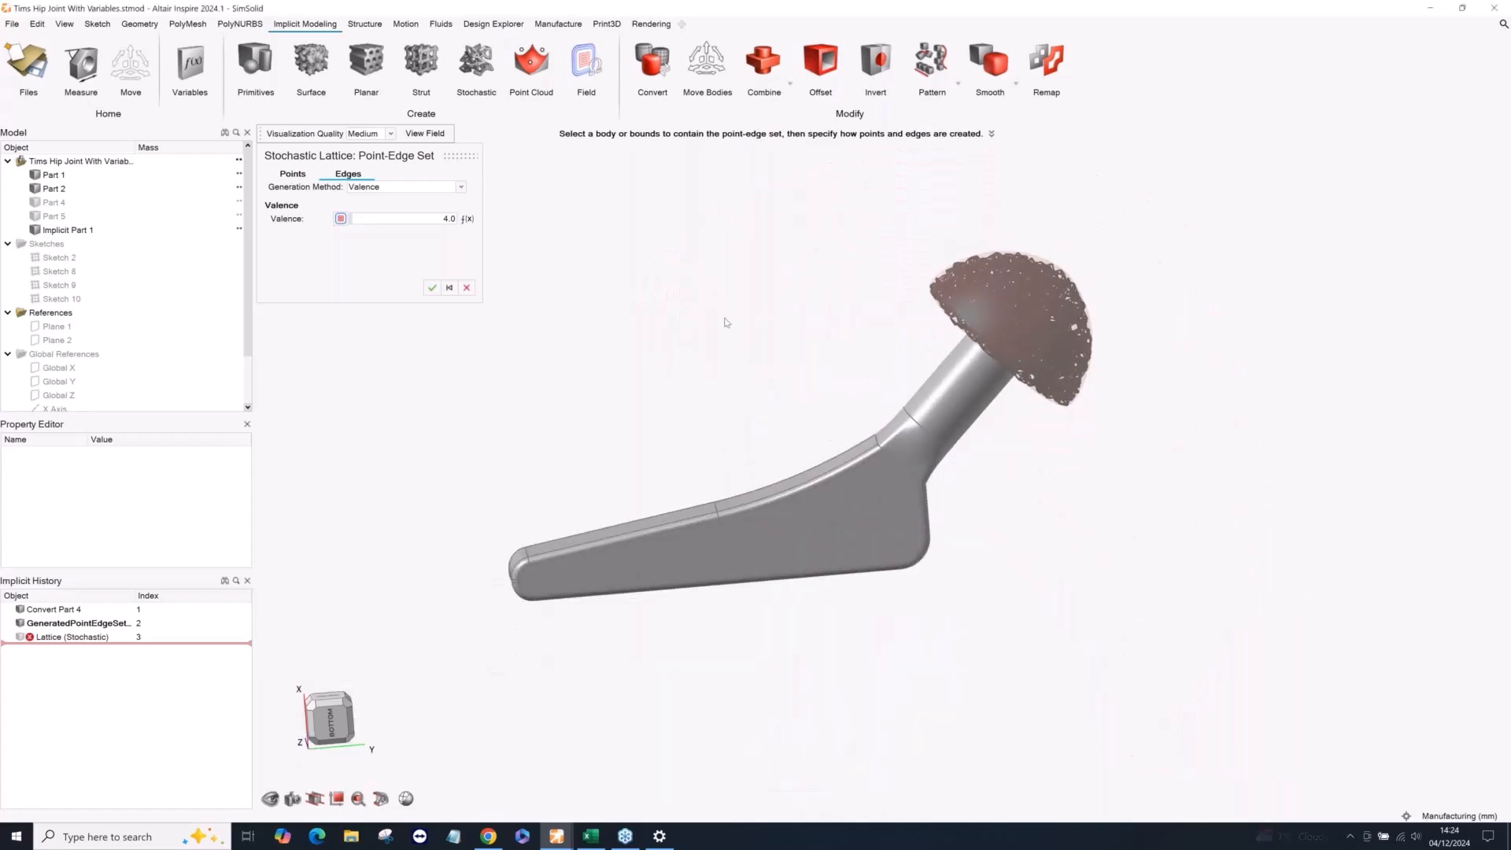
{"action": "left_click", "coordinate": [432, 288]}
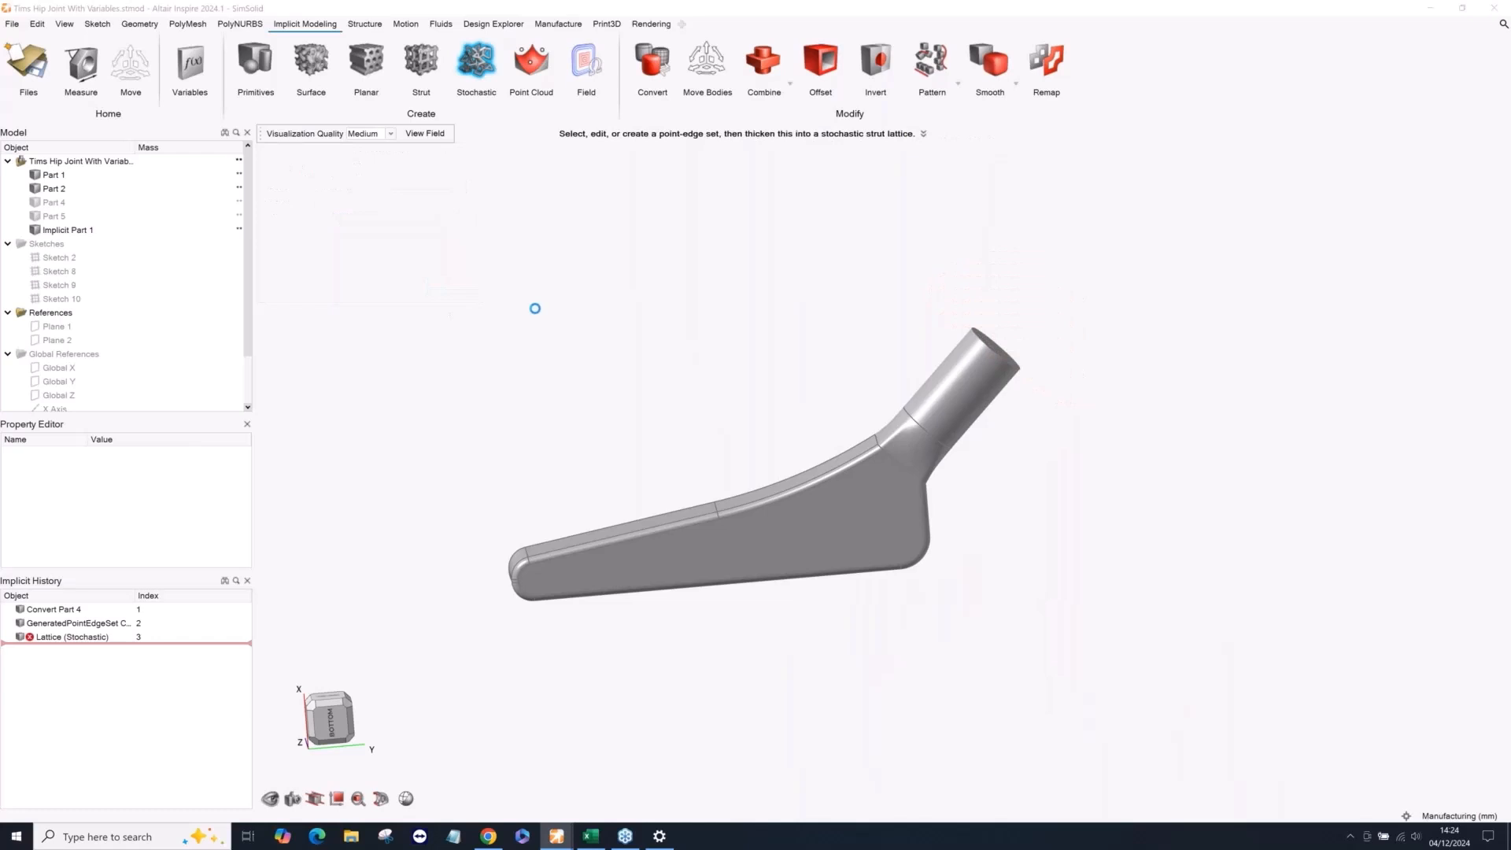
Set the strut diameter of the ball's stochastic lattice to 1.5 mm.
{"action": "middle_click_drag", "start_coordinate": [877, 297], "coordinate": [1111, 313]}
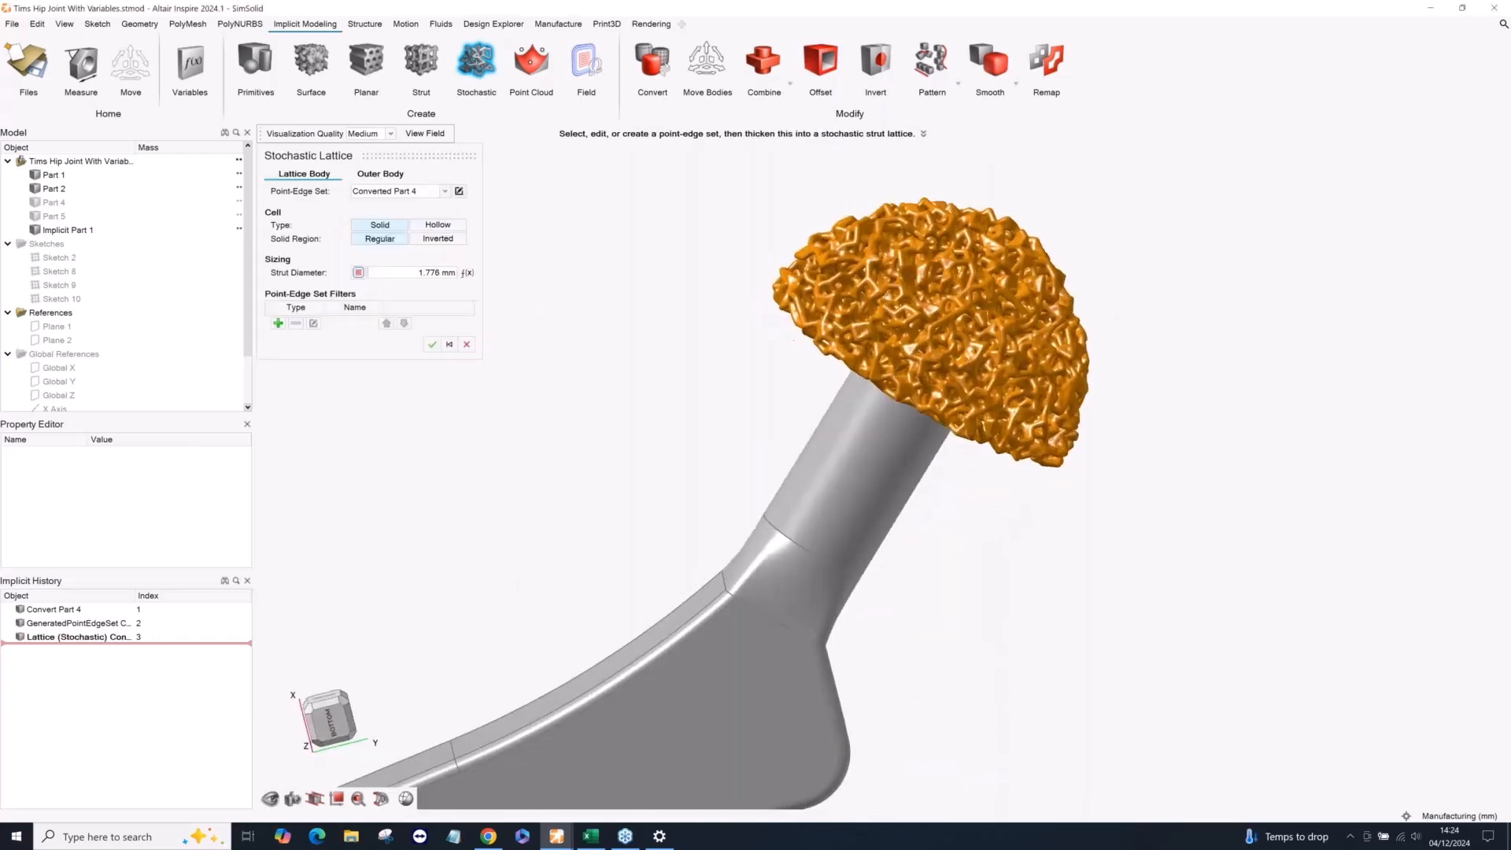
{"action": "scroll", "coordinate": [1110, 312], "scroll_direction": "down", "scroll_amount": 3}
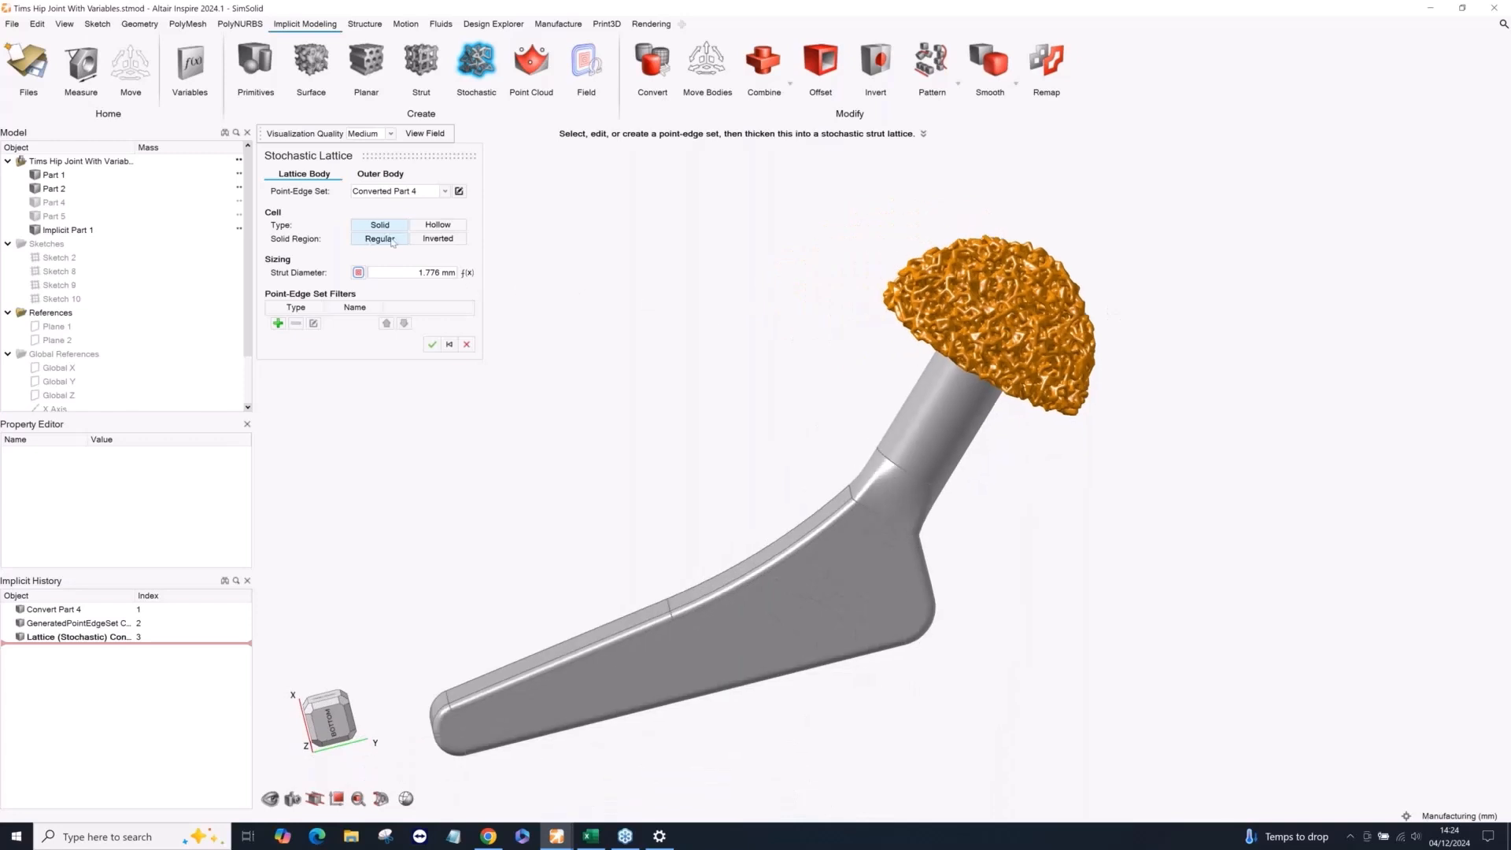
{"action": "double_click", "coordinate": [426, 272]}
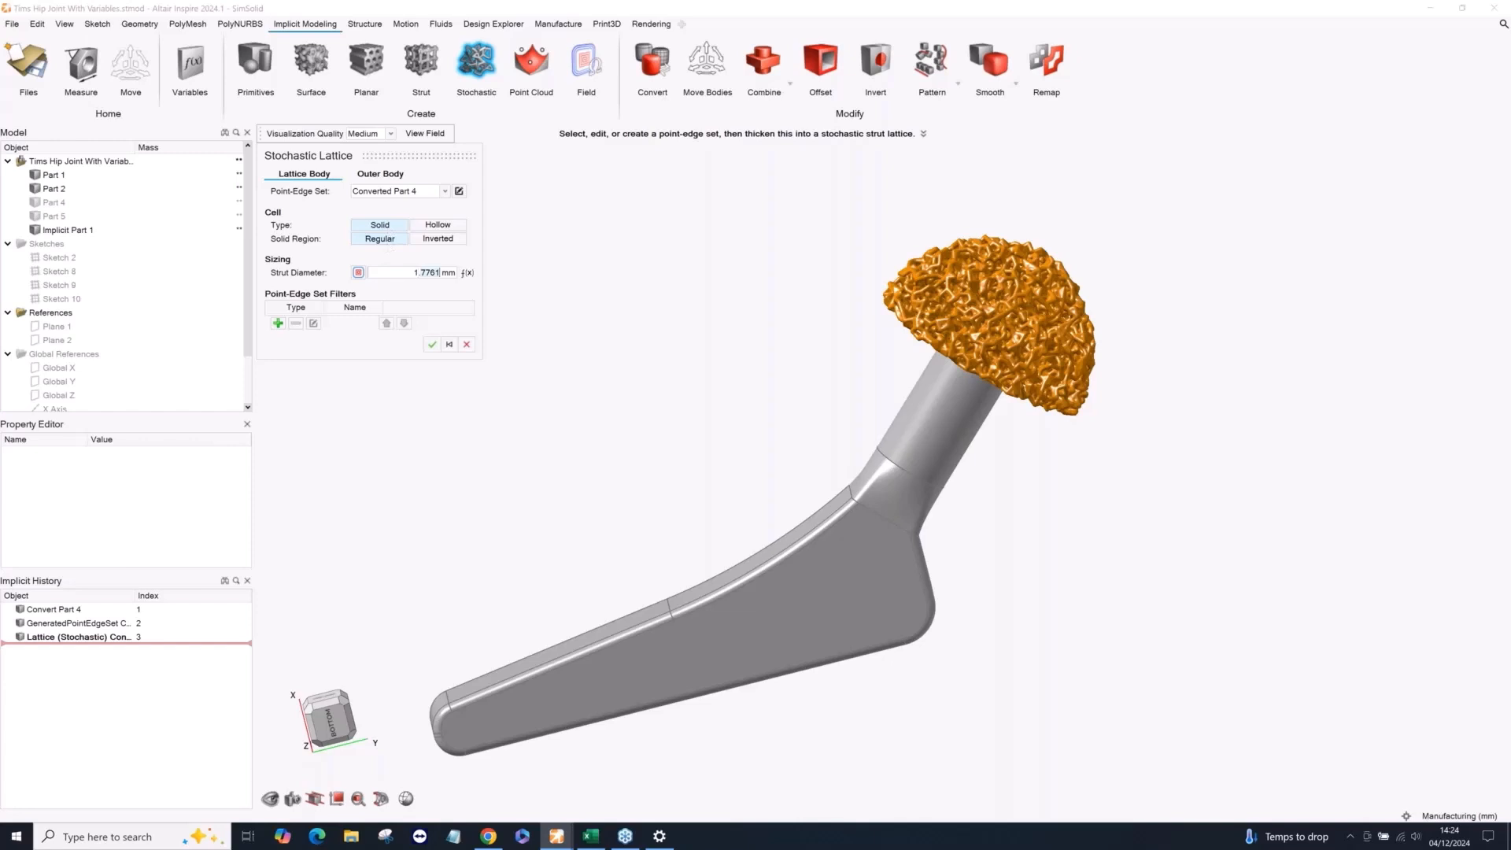
{"action": "left_click", "coordinate": [416, 275]}
{"action": "scroll", "coordinate": [917, 317], "scroll_direction": "up", "scroll_amount": 5}
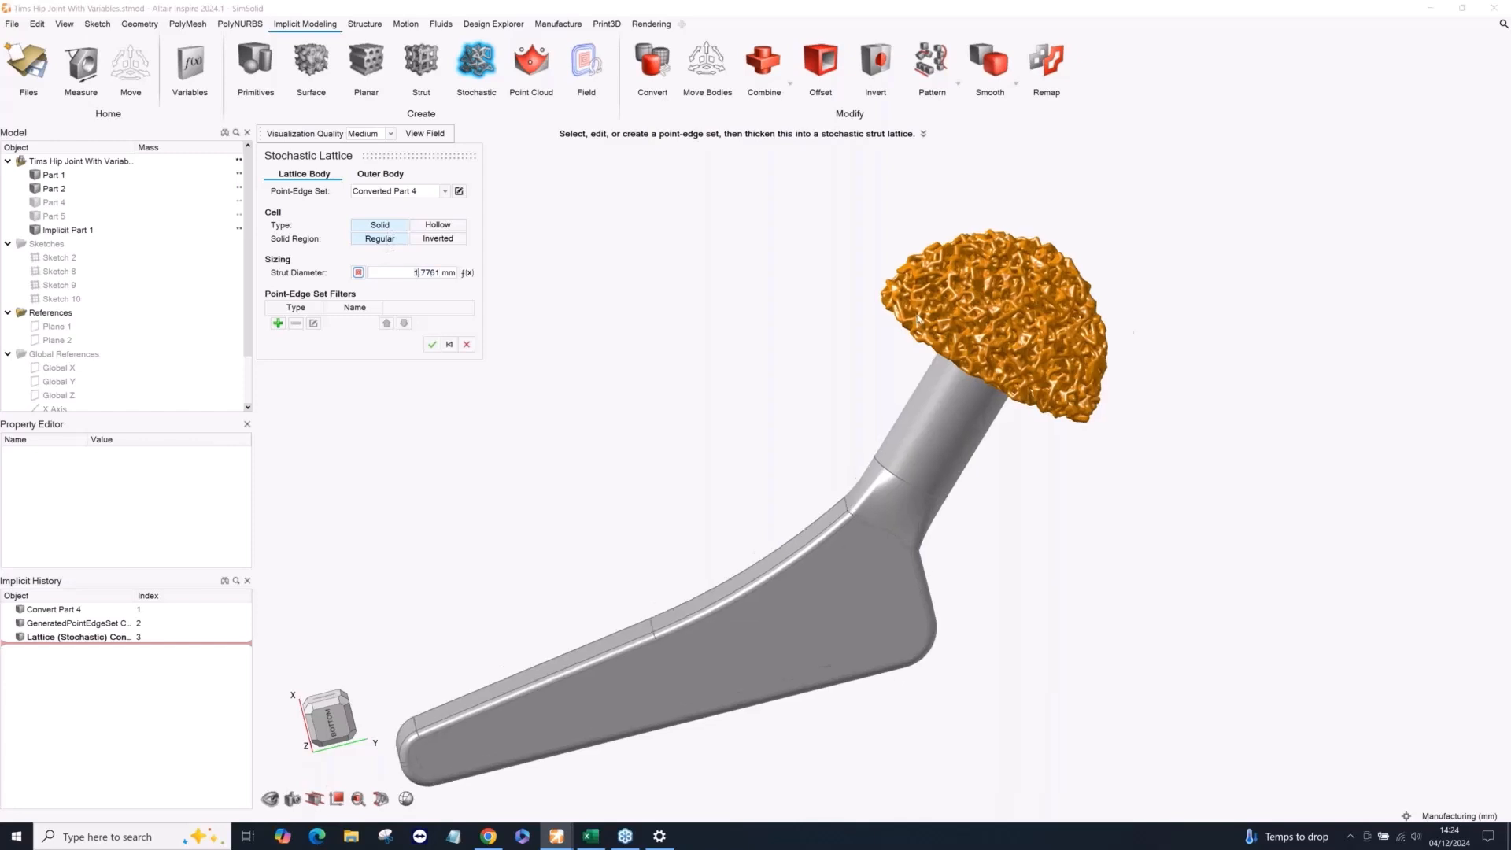
{"action": "scroll", "coordinate": [1065, 291], "scroll_direction": "up", "scroll_amount": 3}
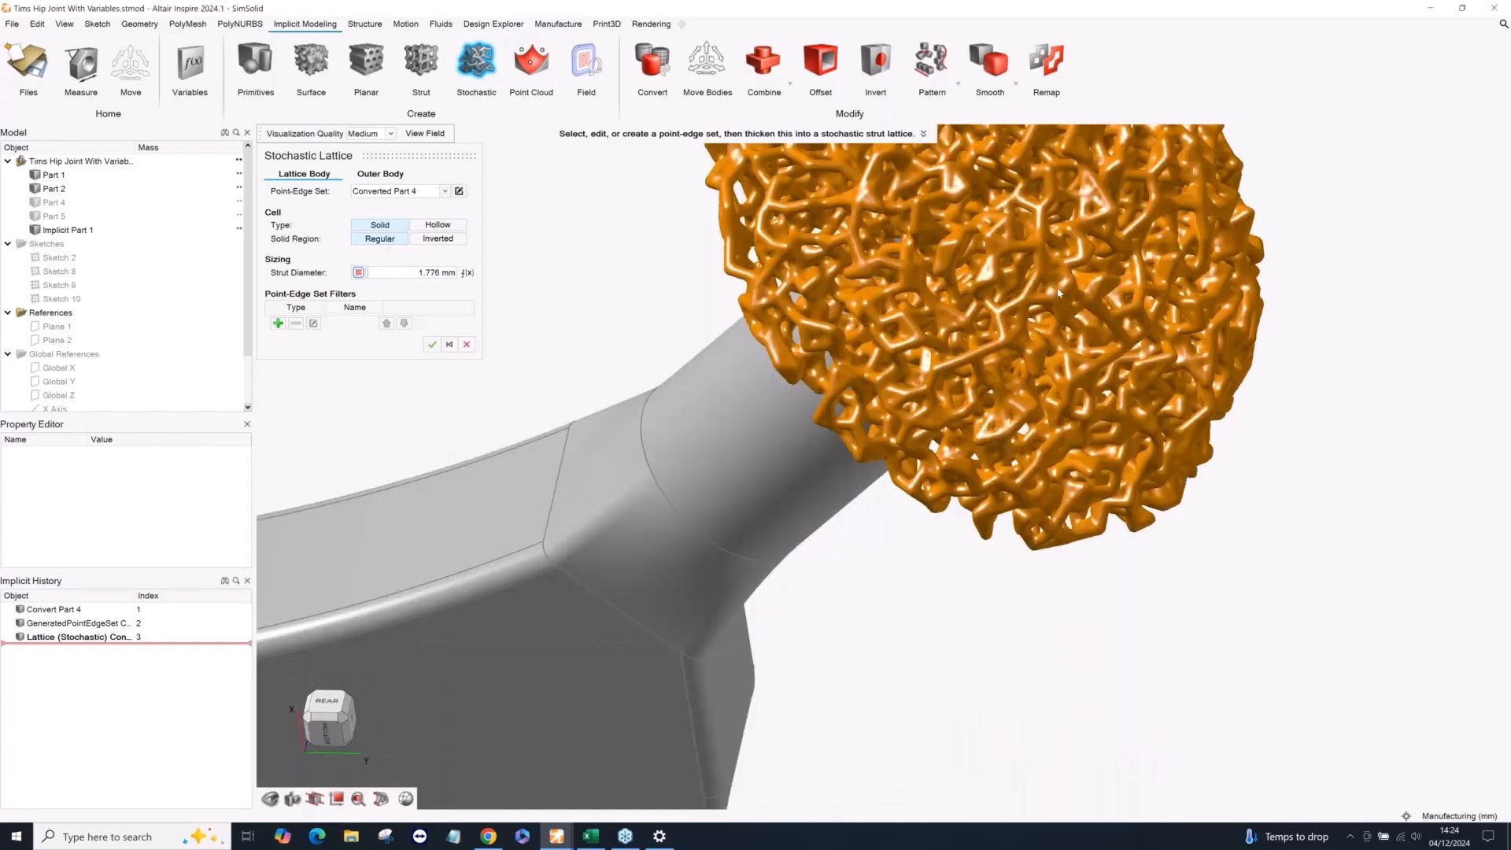
{"action": "scroll", "coordinate": [1064, 292], "scroll_direction": "down", "scroll_amount": 3}
{"action": "middle_click_drag", "start_coordinate": [1064, 291], "coordinate": [1043, 244]}
{"action": "left_click", "coordinate": [409, 276]}
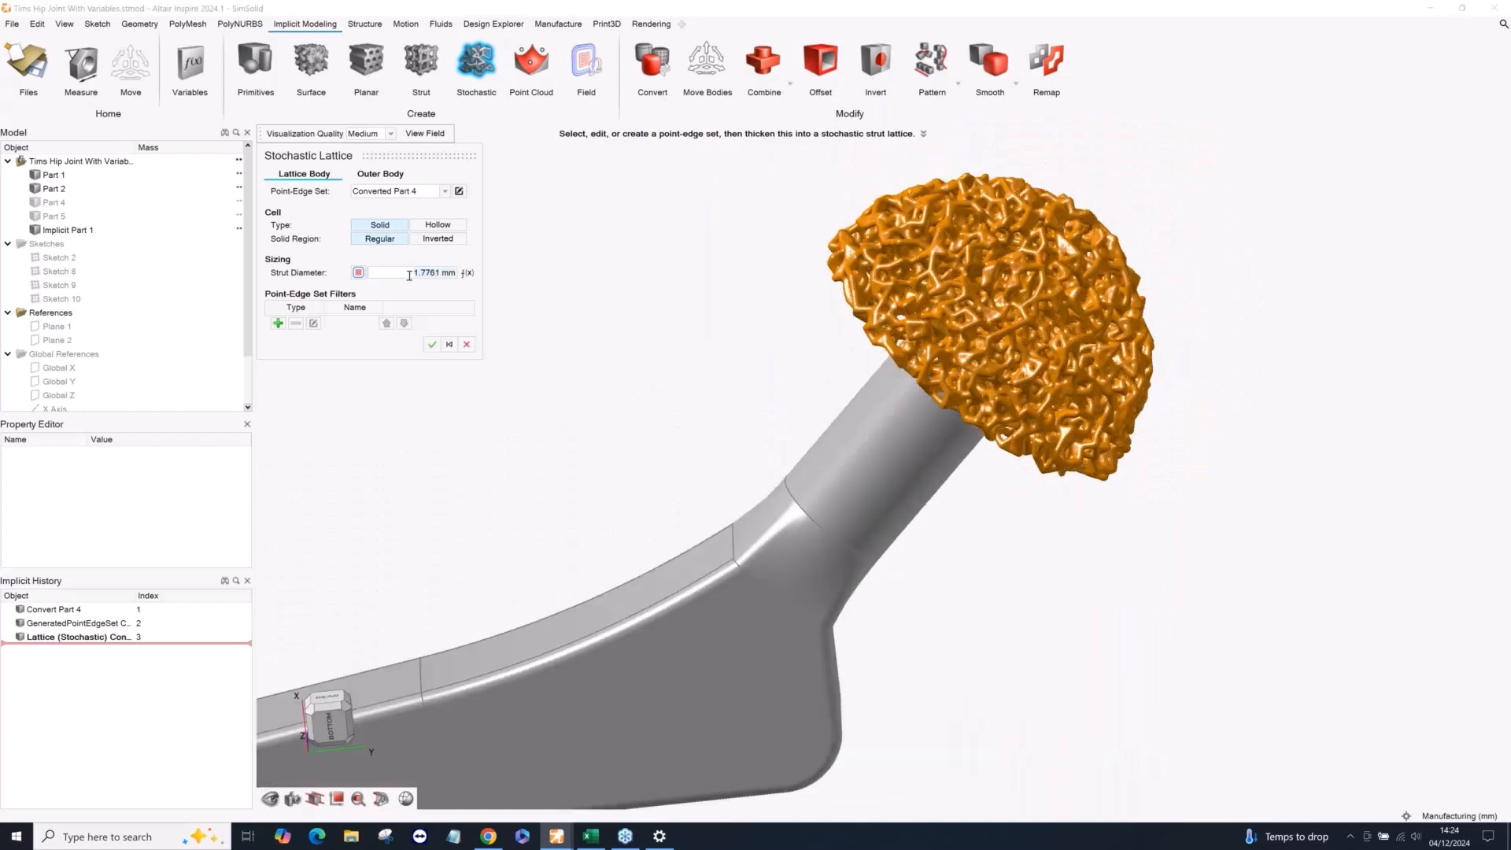
{"action": "type", "text": "1.5"}
{"action": "key", "text": "Return"}
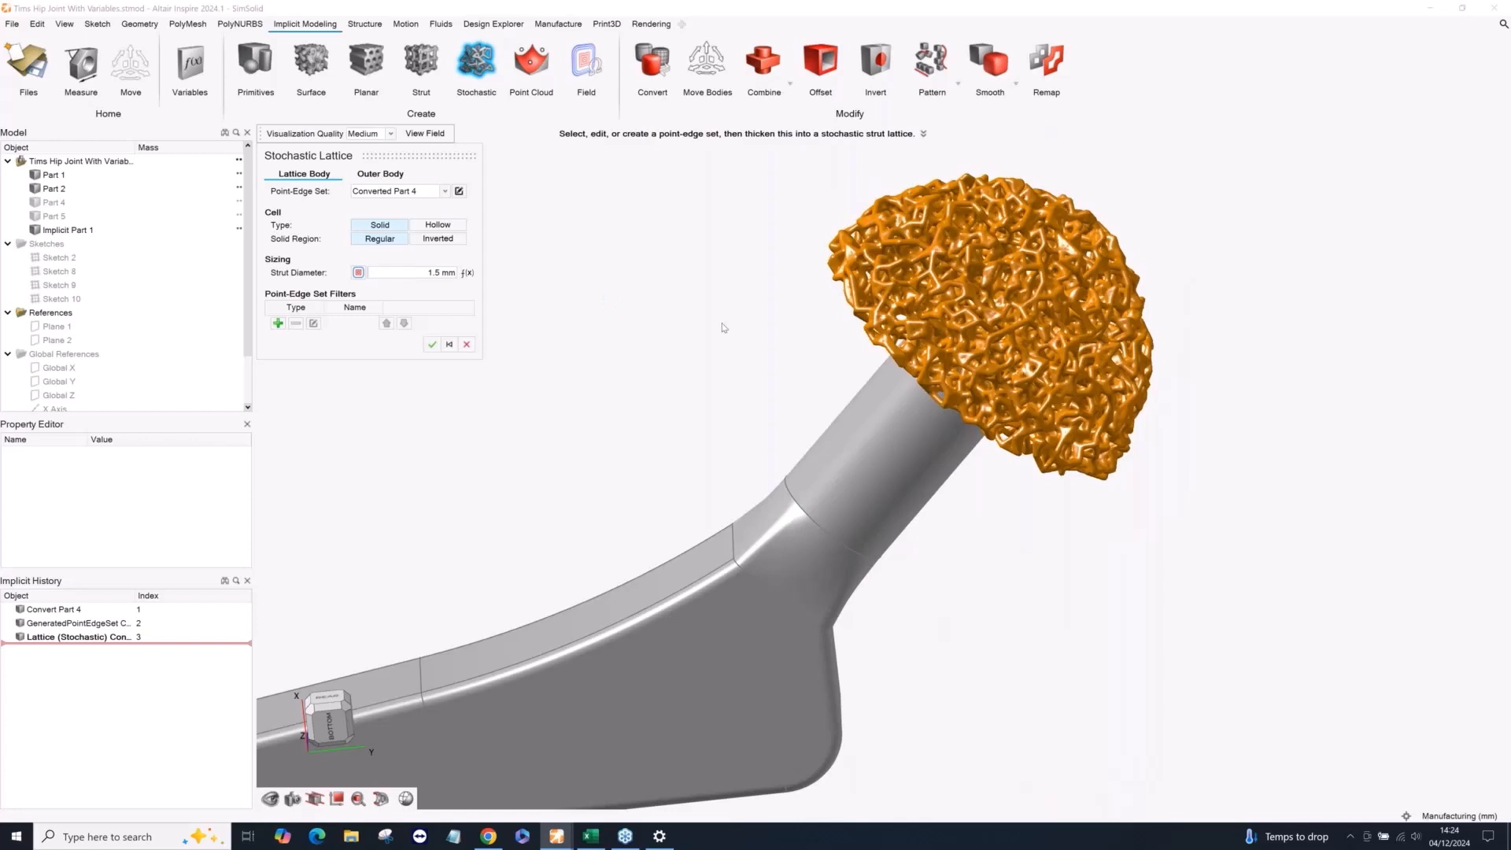
Show Part 5, the disc beneath the ball, and combine it with the stochastic lattice as its outer body.
{"action": "middle_click_drag", "start_coordinate": [725, 326], "coordinate": [535, 257]}
{"action": "left_click", "coordinate": [380, 174]}
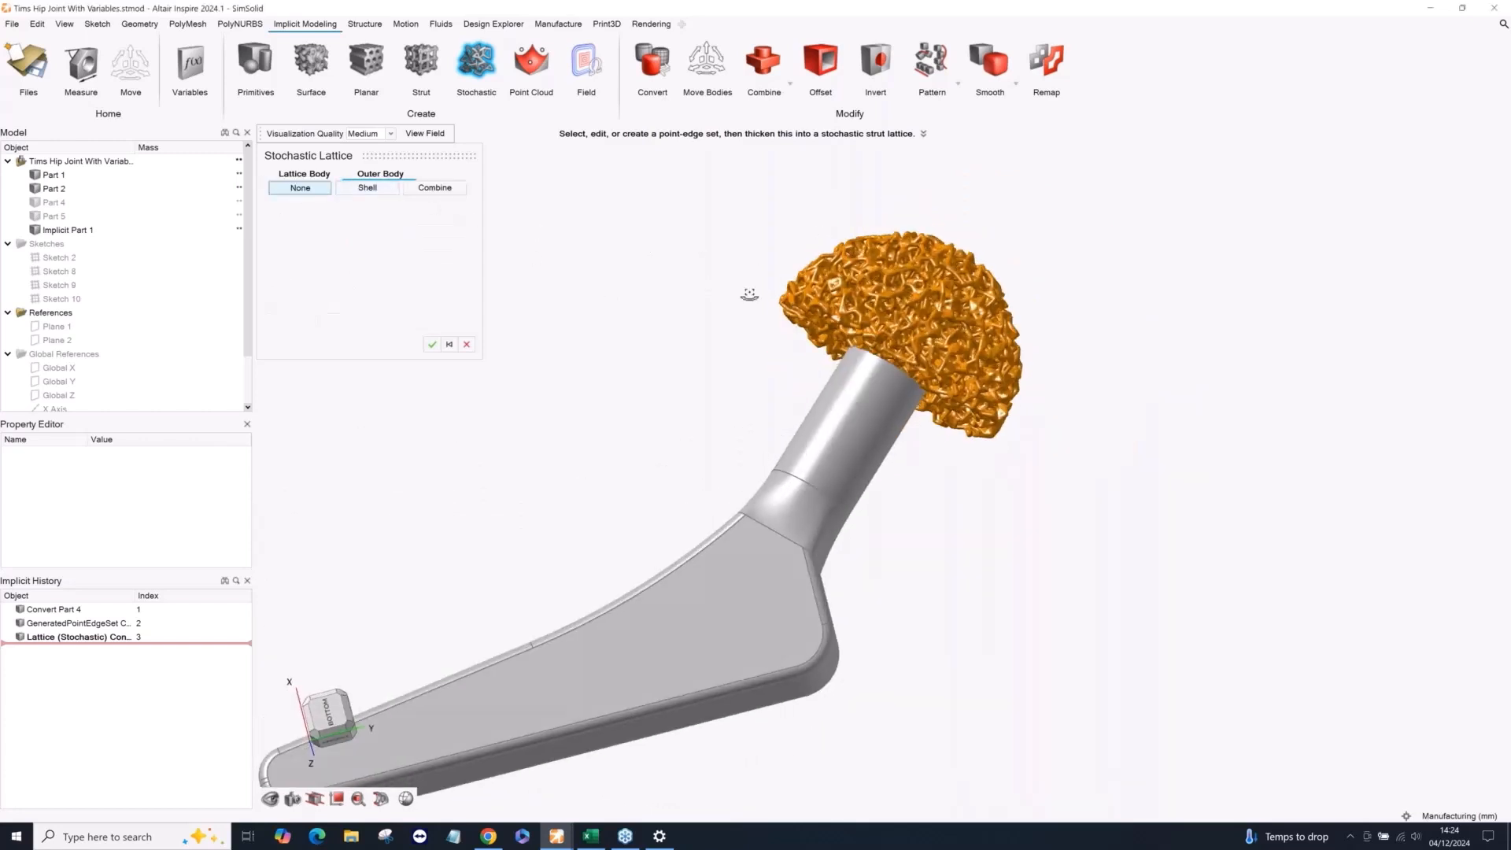
{"action": "middle_click_drag", "start_coordinate": [753, 258], "coordinate": [879, 465]}
{"action": "scroll", "coordinate": [960, 393], "scroll_direction": "up", "scroll_amount": 3}
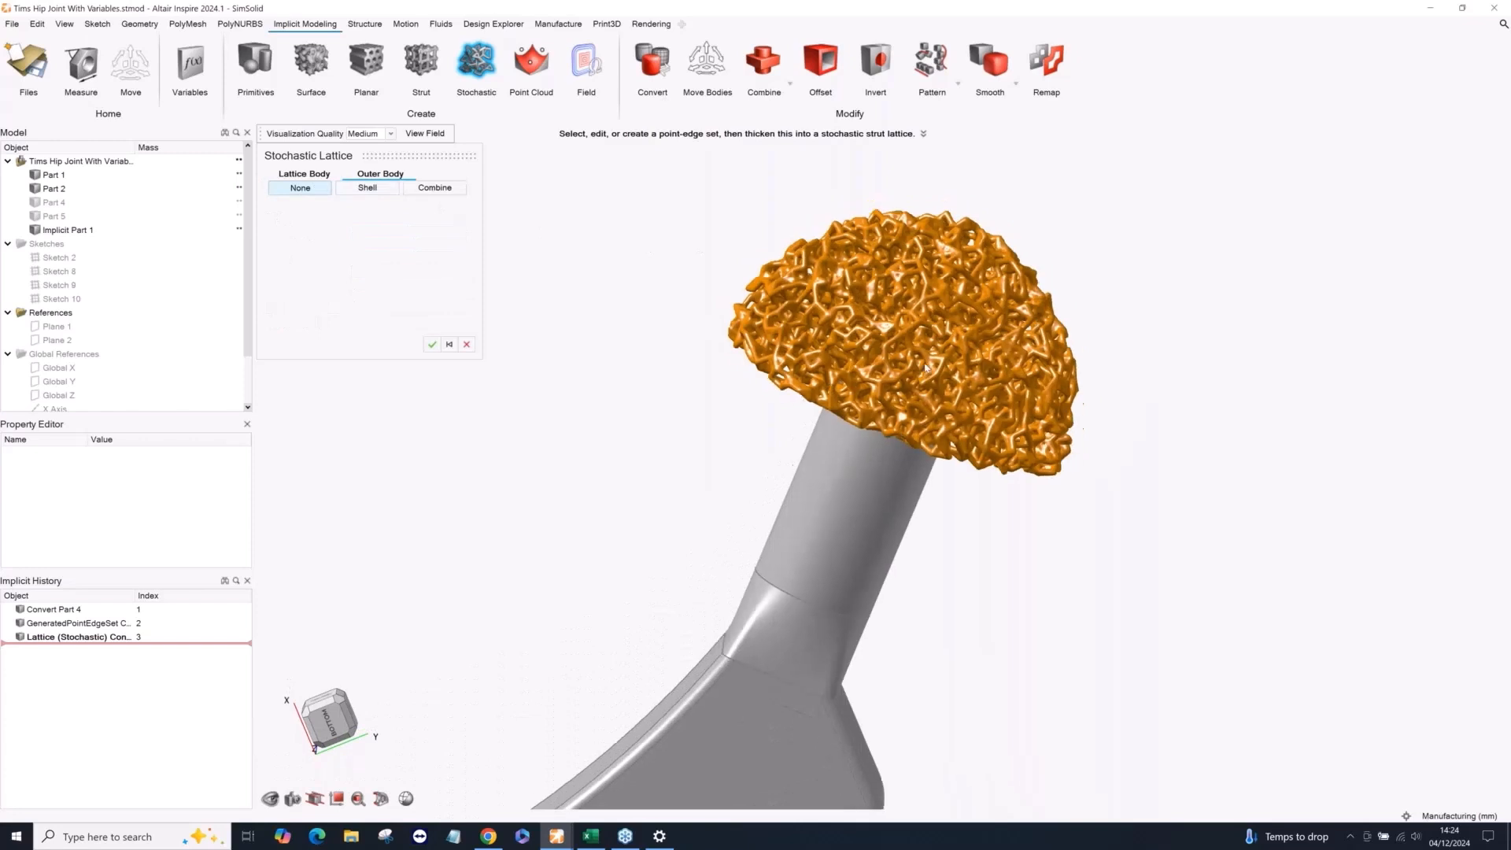
{"action": "scroll", "coordinate": [960, 325], "scroll_direction": "down", "scroll_amount": 2}
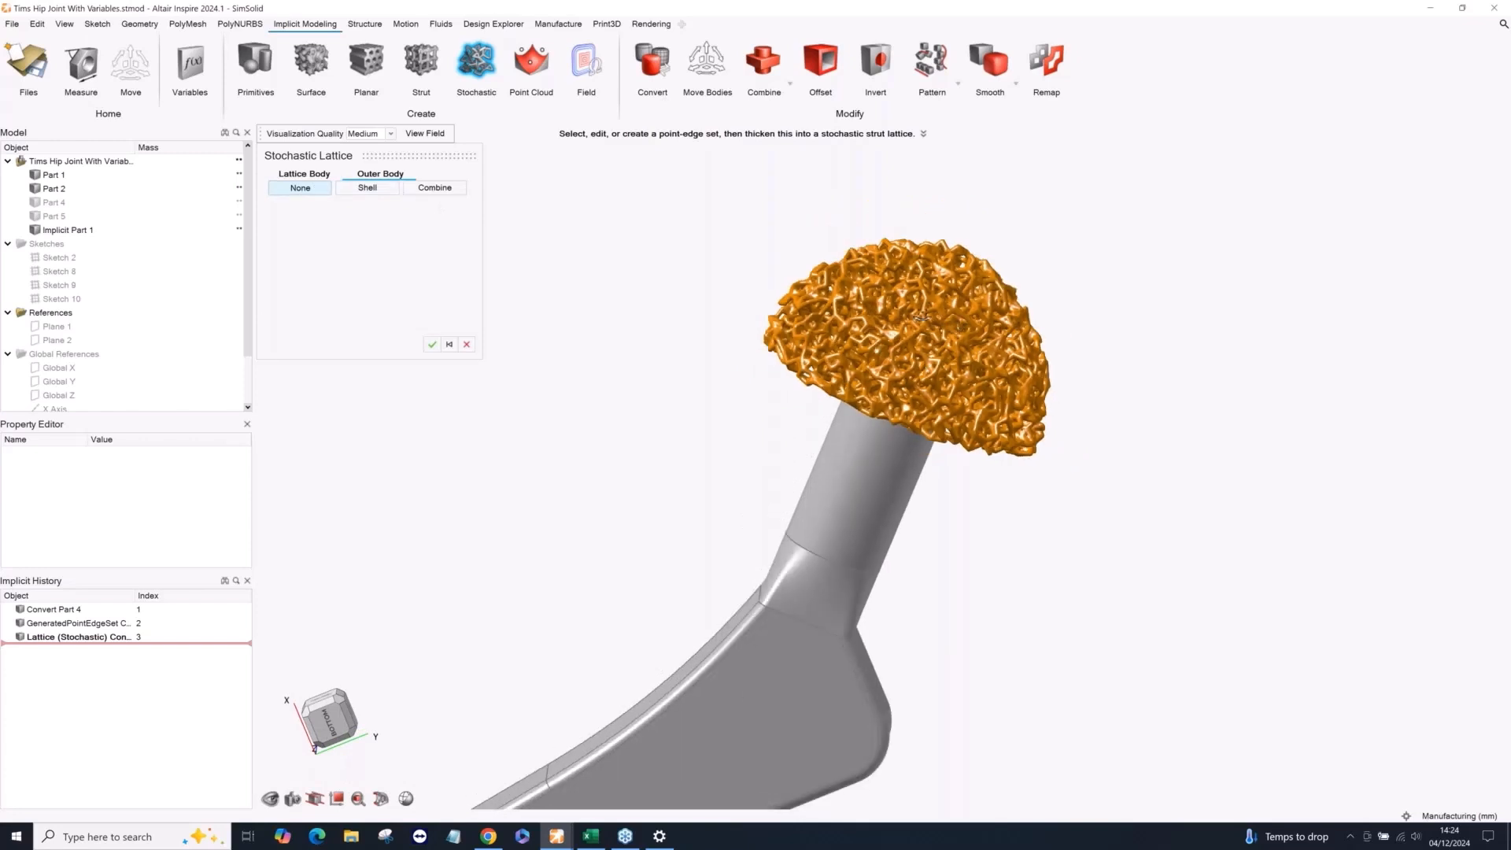
{"action": "middle_click_drag", "start_coordinate": [923, 310], "coordinate": [926, 292]}
{"action": "left_click", "coordinate": [35, 217]}
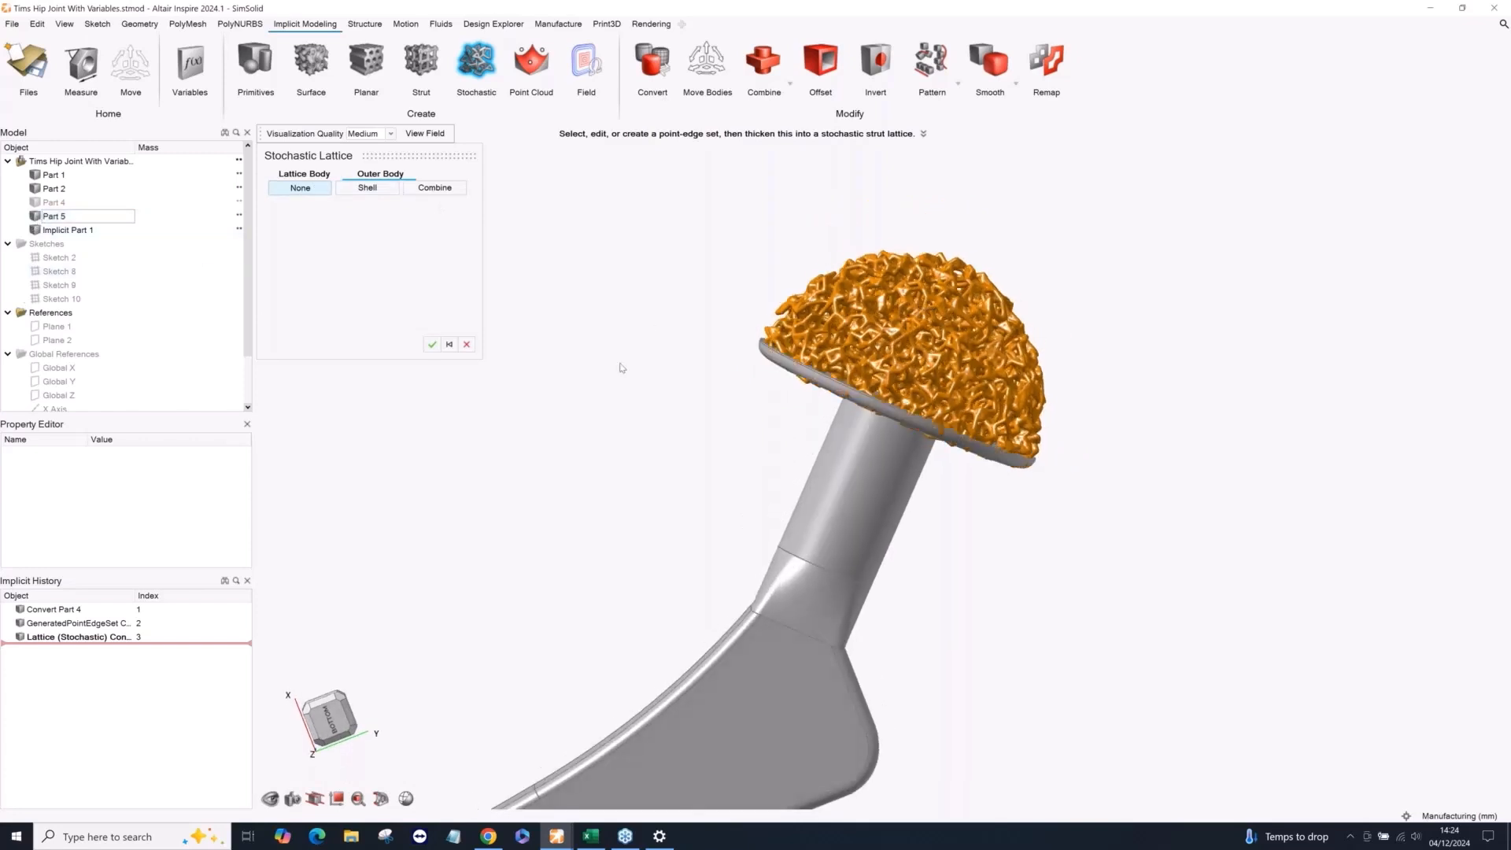
{"action": "middle_click_drag", "start_coordinate": [620, 365], "coordinate": [552, 303]}
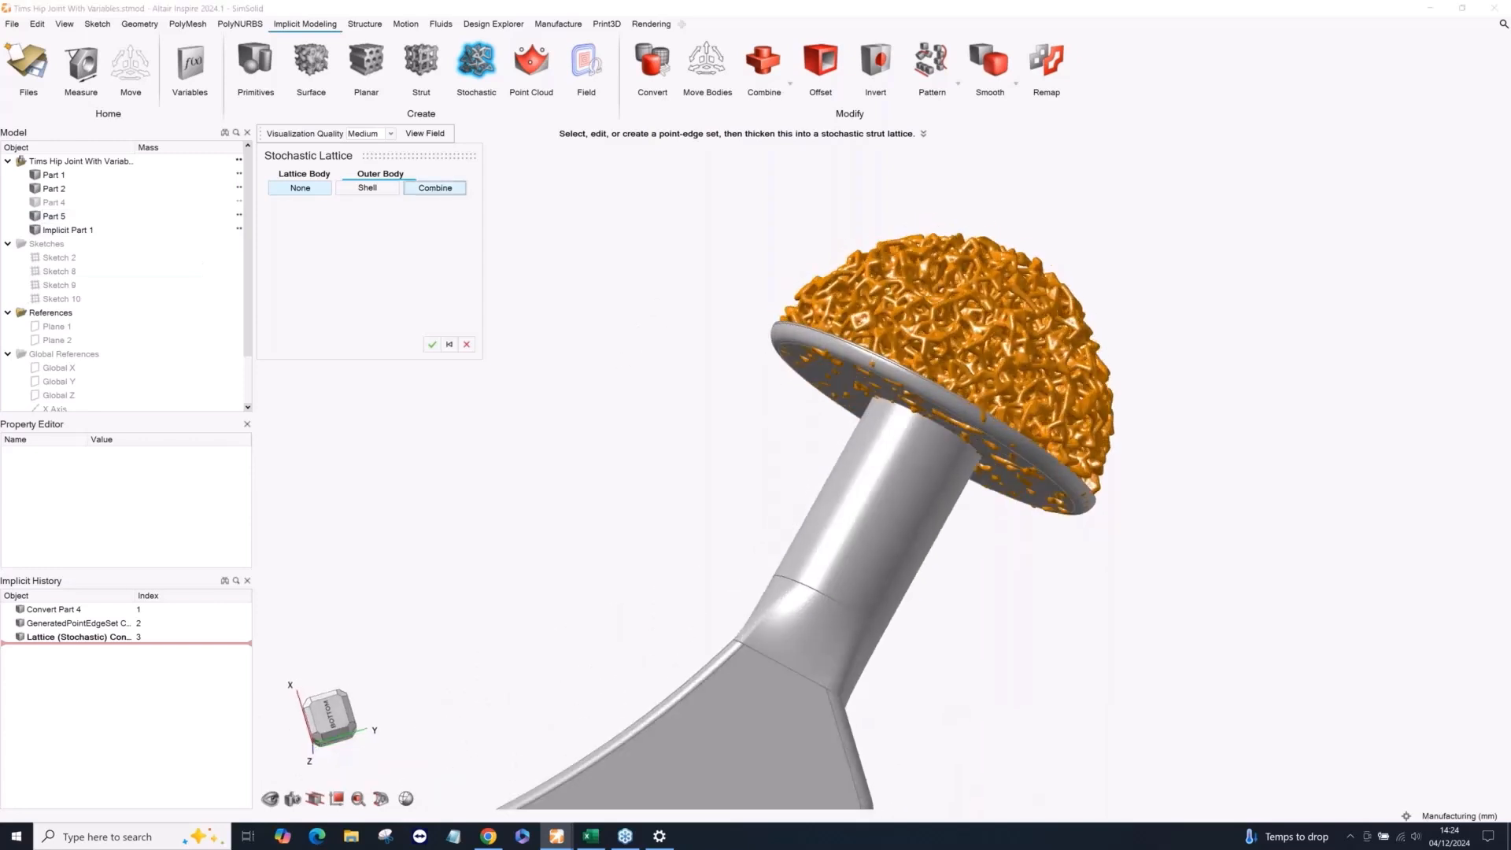
{"action": "left_click", "coordinate": [431, 190]}
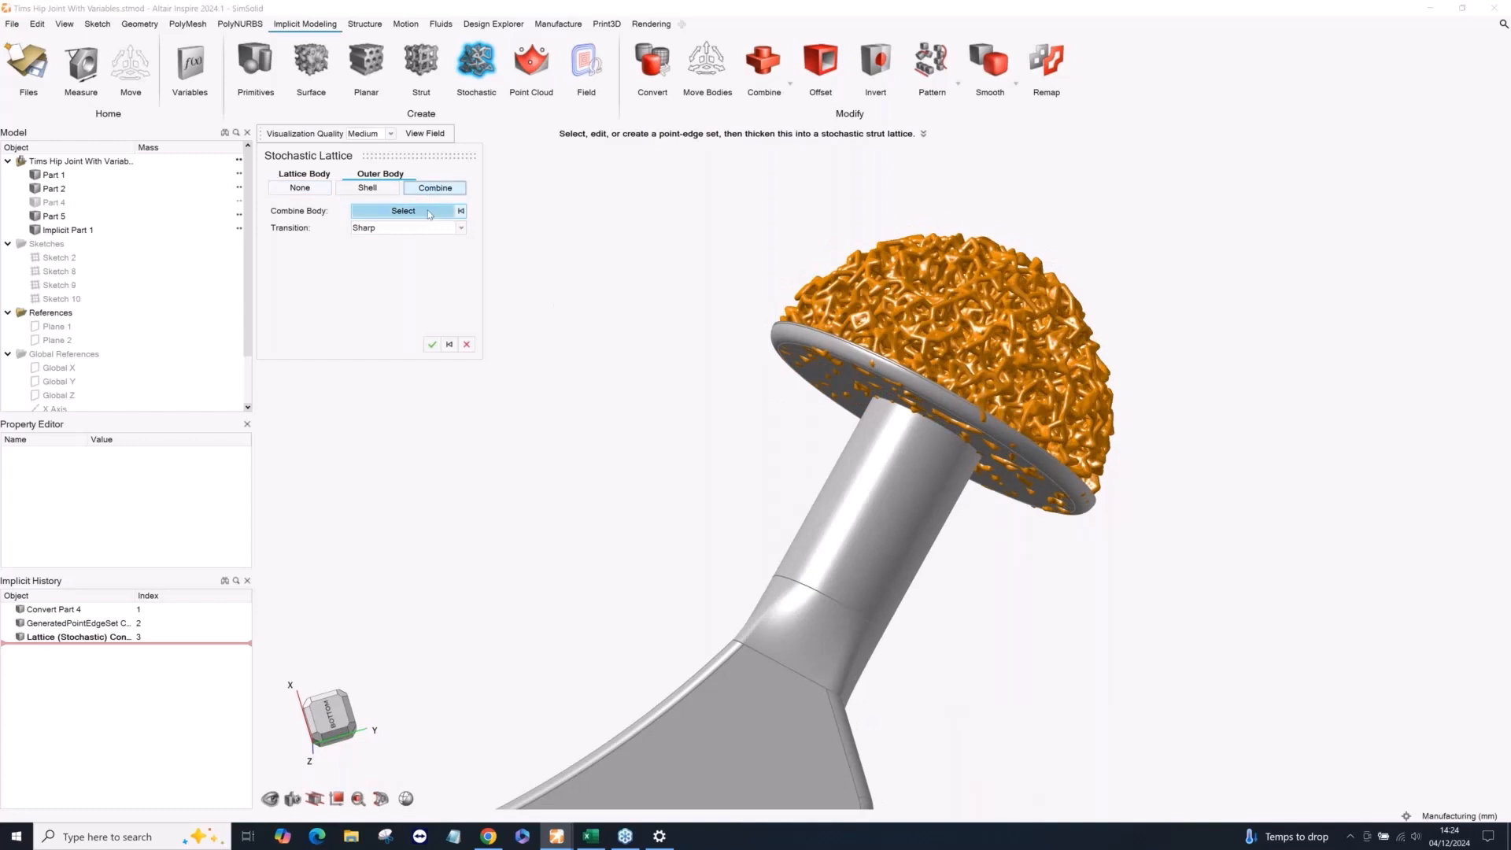
{"action": "left_click", "coordinate": [803, 345]}
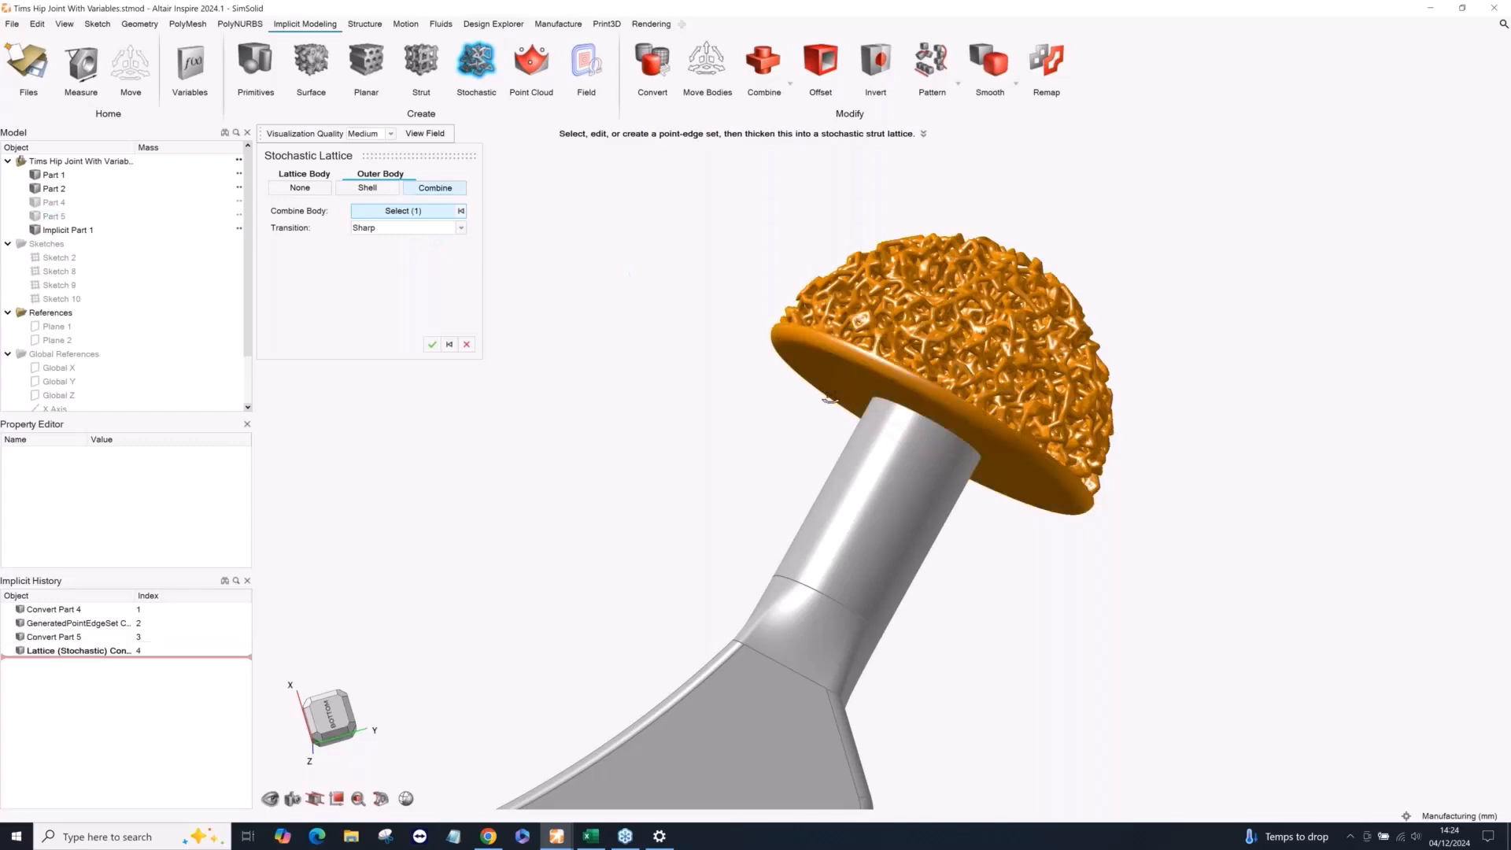
Use a Fillet transition with a 1.0 mm radius between the lattice and the disc, and accept the stochastic lattice.
{"action": "middle_click_drag", "start_coordinate": [809, 373], "coordinate": [972, 457]}
{"action": "scroll", "coordinate": [1062, 431], "scroll_direction": "up", "scroll_amount": 5}
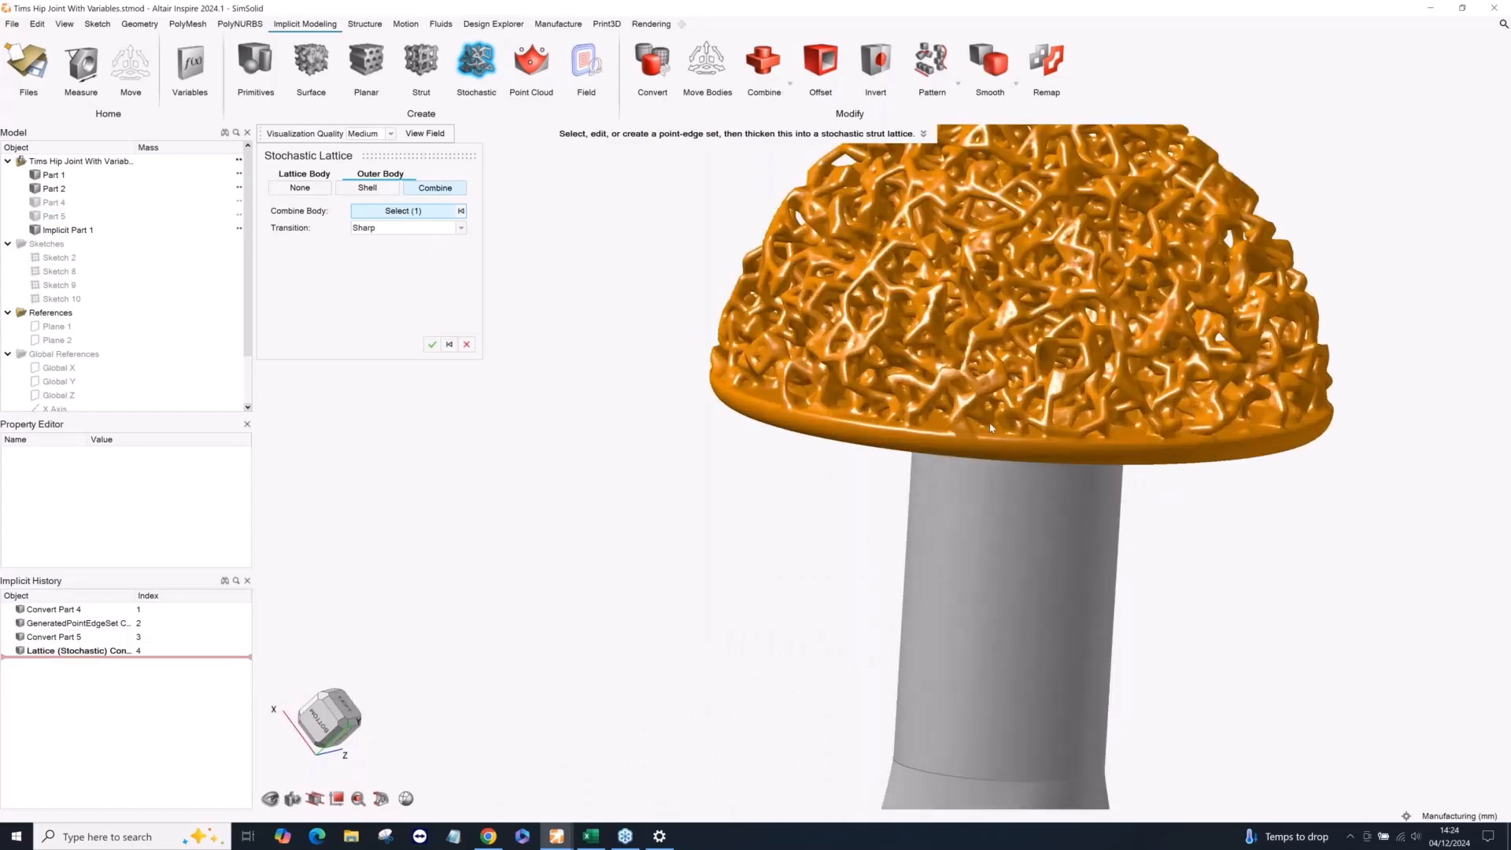
{"action": "middle_click_drag", "start_coordinate": [1063, 431], "coordinate": [1021, 422]}
{"action": "scroll", "coordinate": [930, 447], "scroll_direction": "up", "scroll_amount": 2}
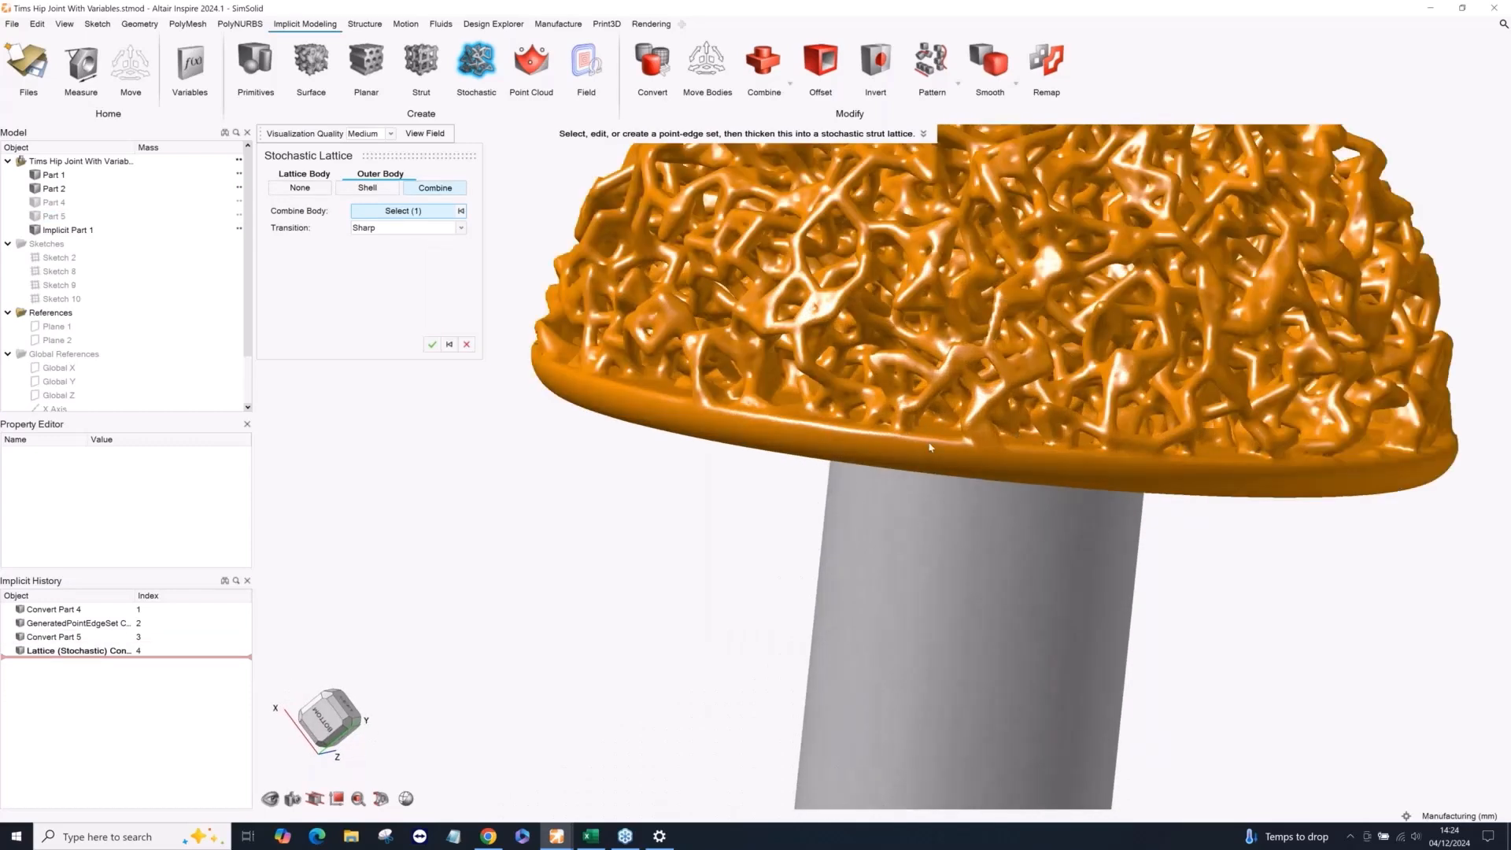
{"action": "scroll", "coordinate": [929, 447], "scroll_direction": "up", "scroll_amount": 3}
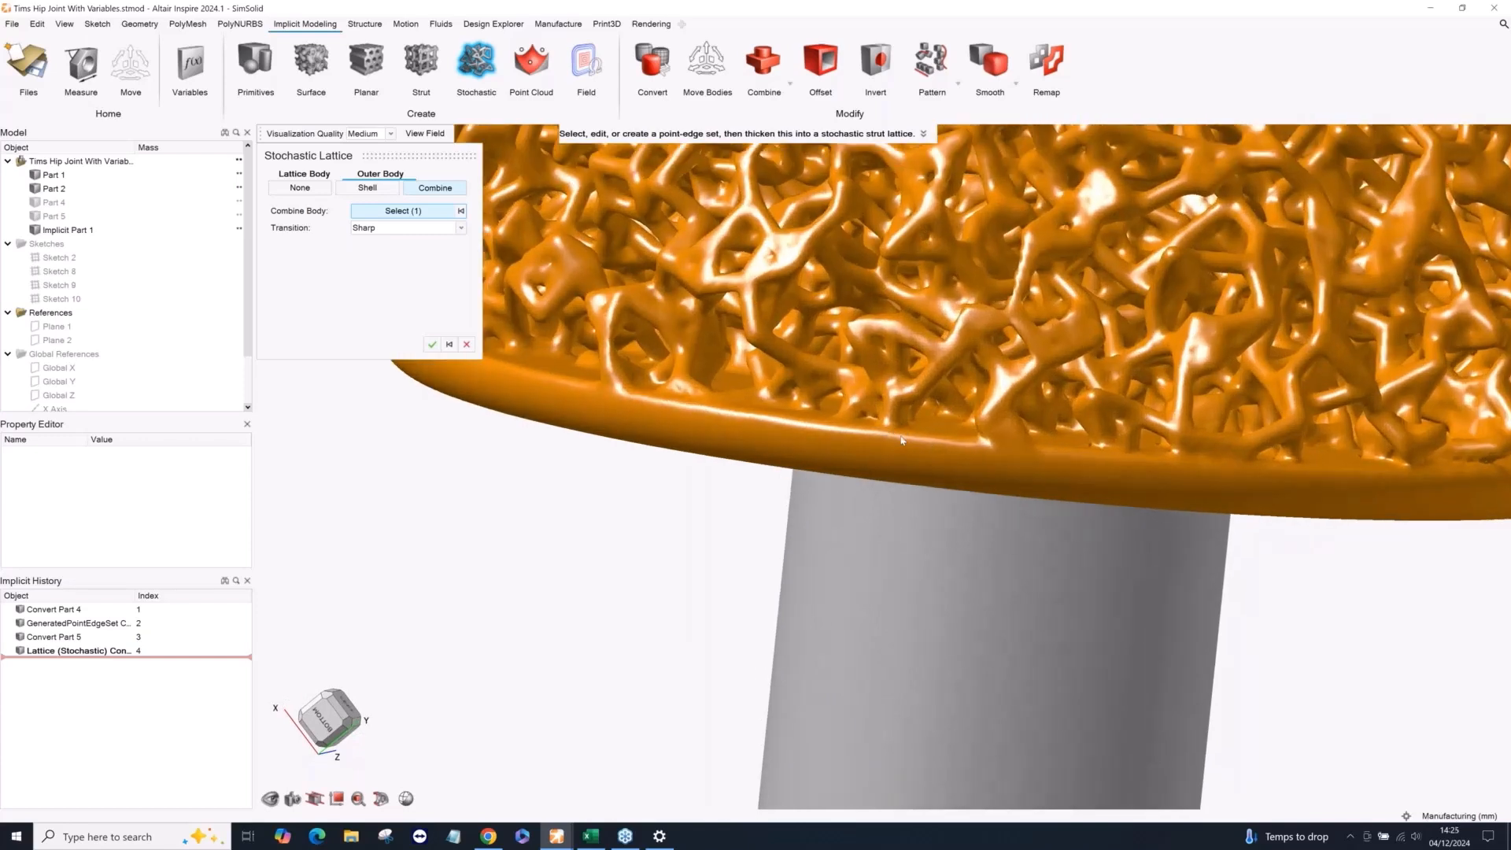
{"action": "scroll", "coordinate": [919, 431], "scroll_direction": "down", "scroll_amount": 1}
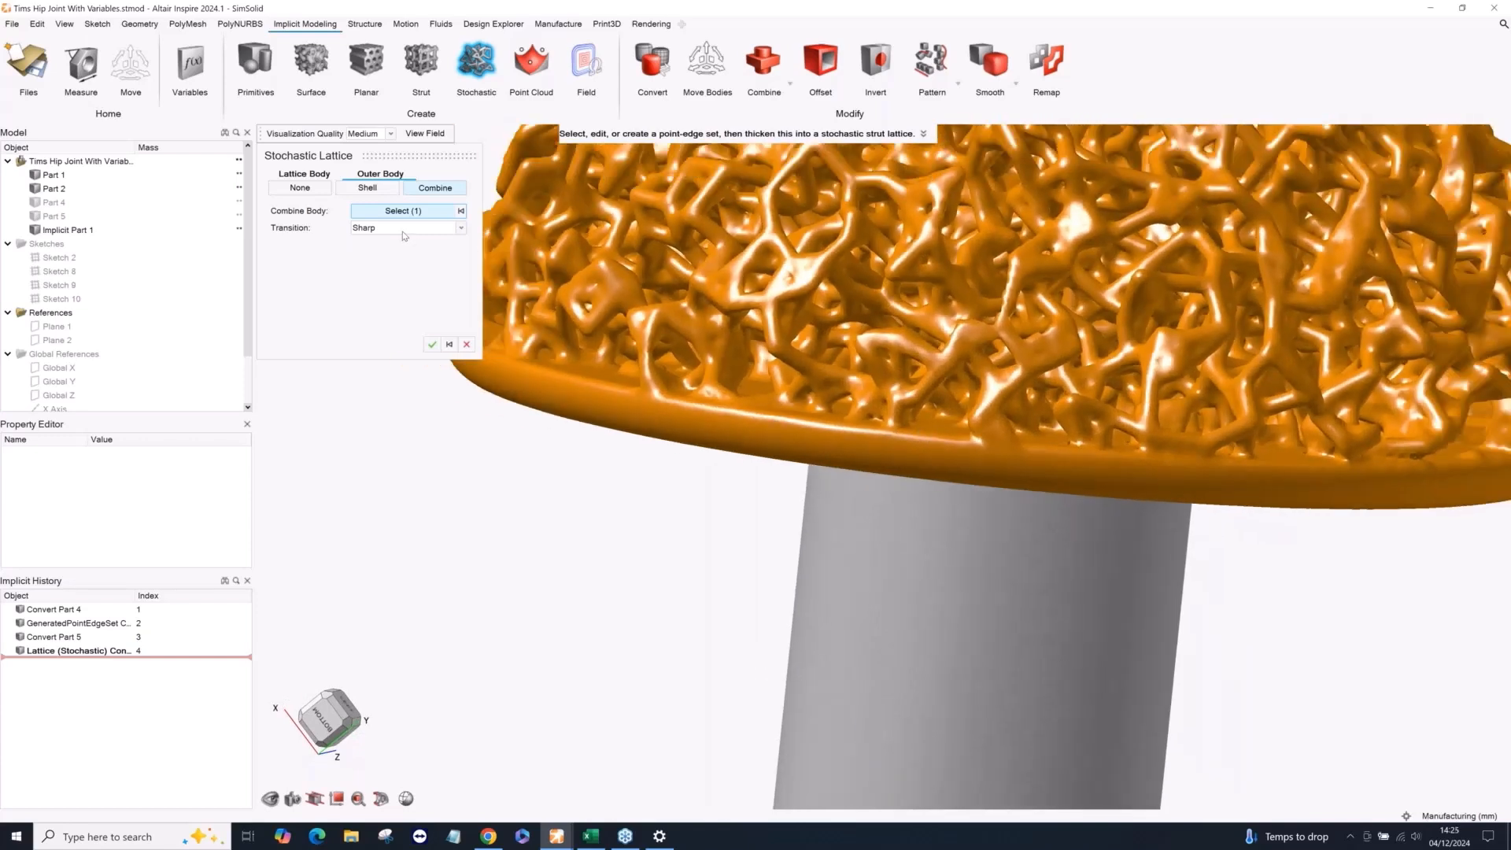
{"action": "left_click", "coordinate": [403, 227]}
{"action": "left_click", "coordinate": [393, 249]}
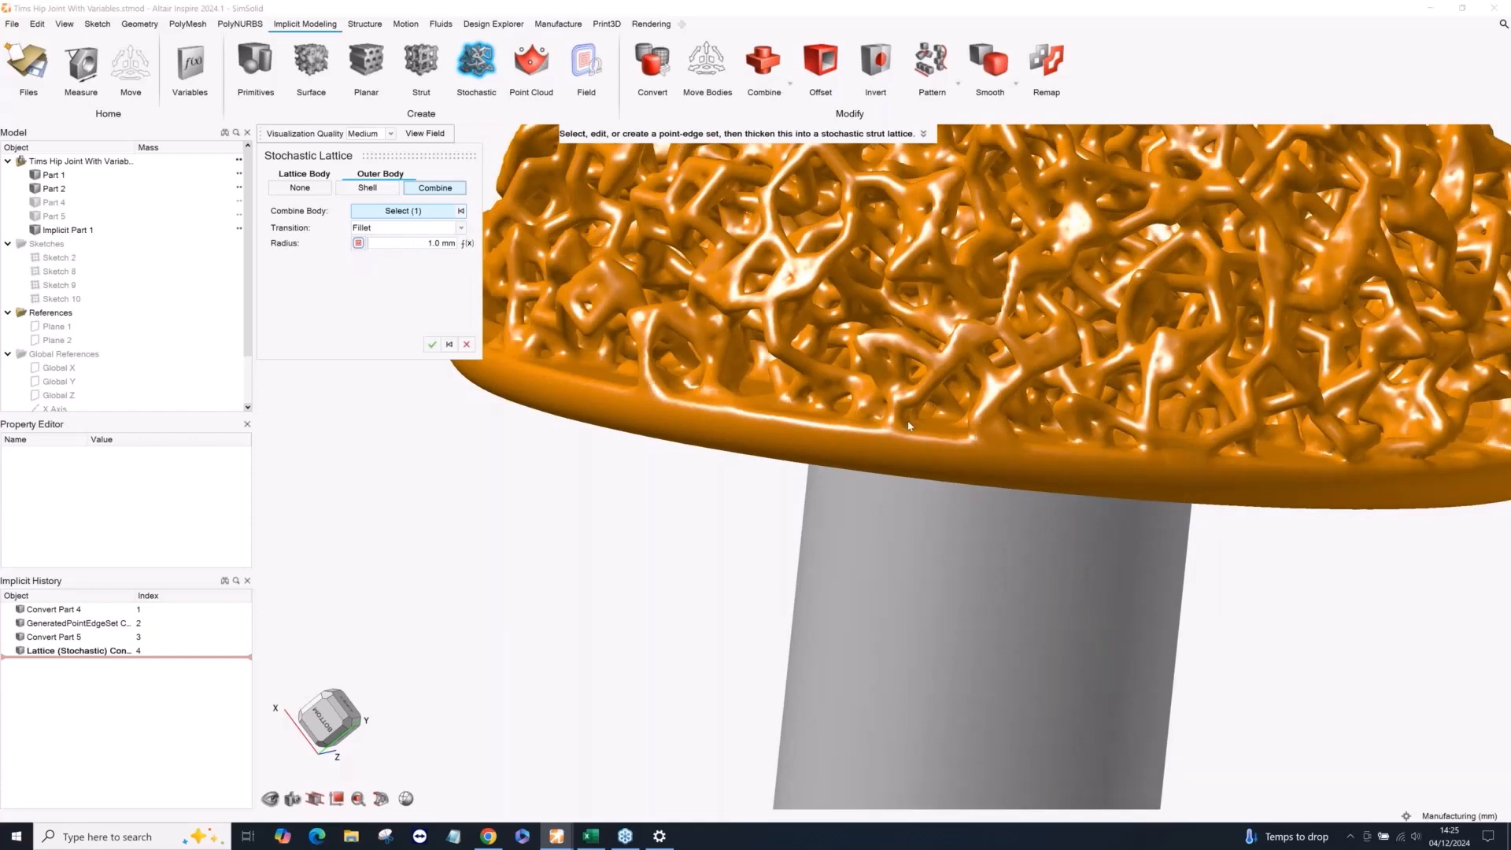
{"action": "scroll", "coordinate": [908, 426], "scroll_direction": "up", "scroll_amount": 2}
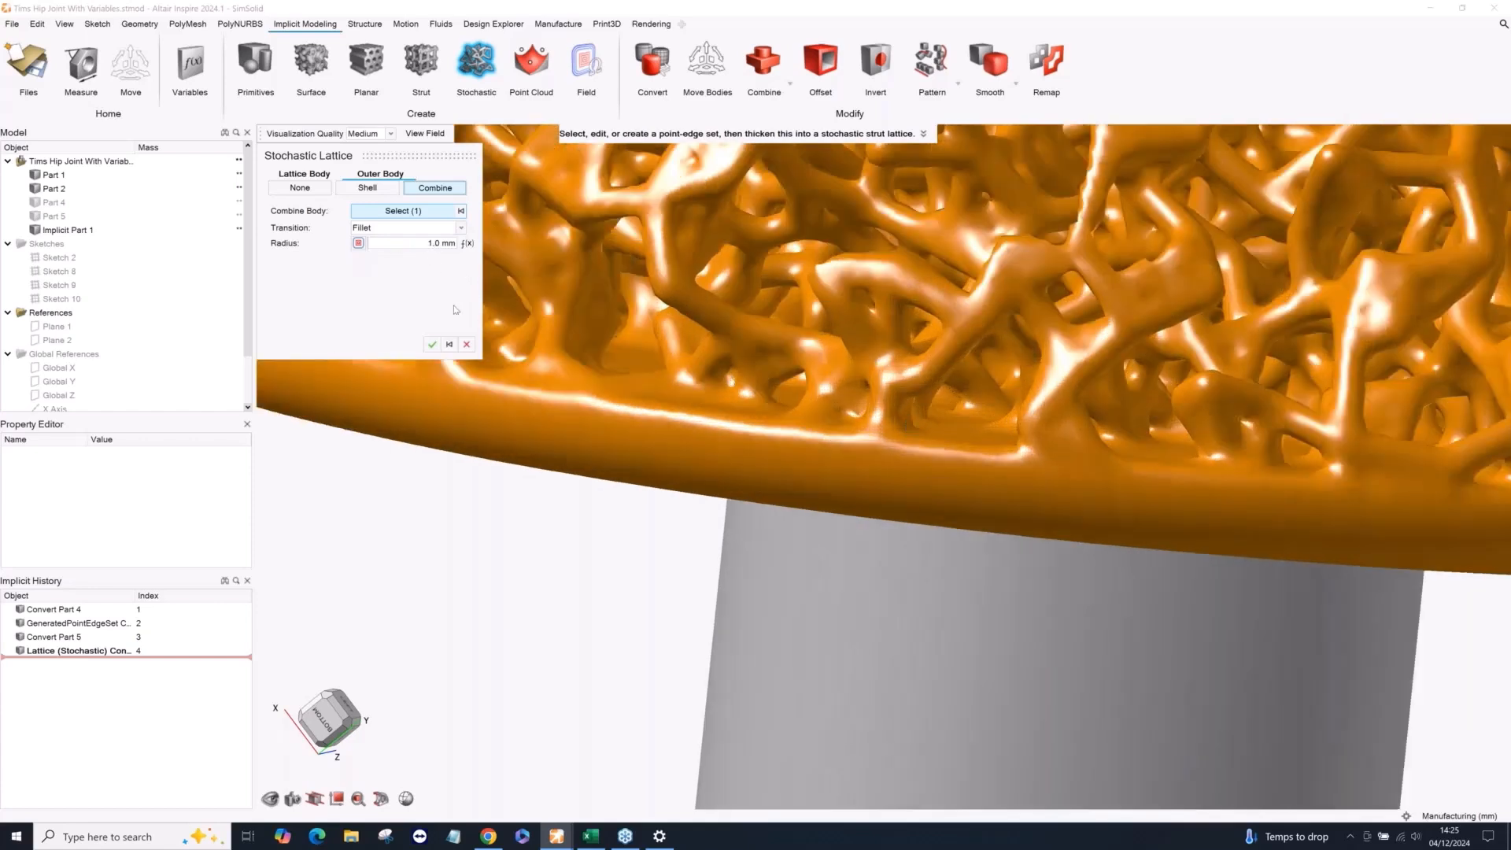
{"action": "left_click", "coordinate": [432, 344]}
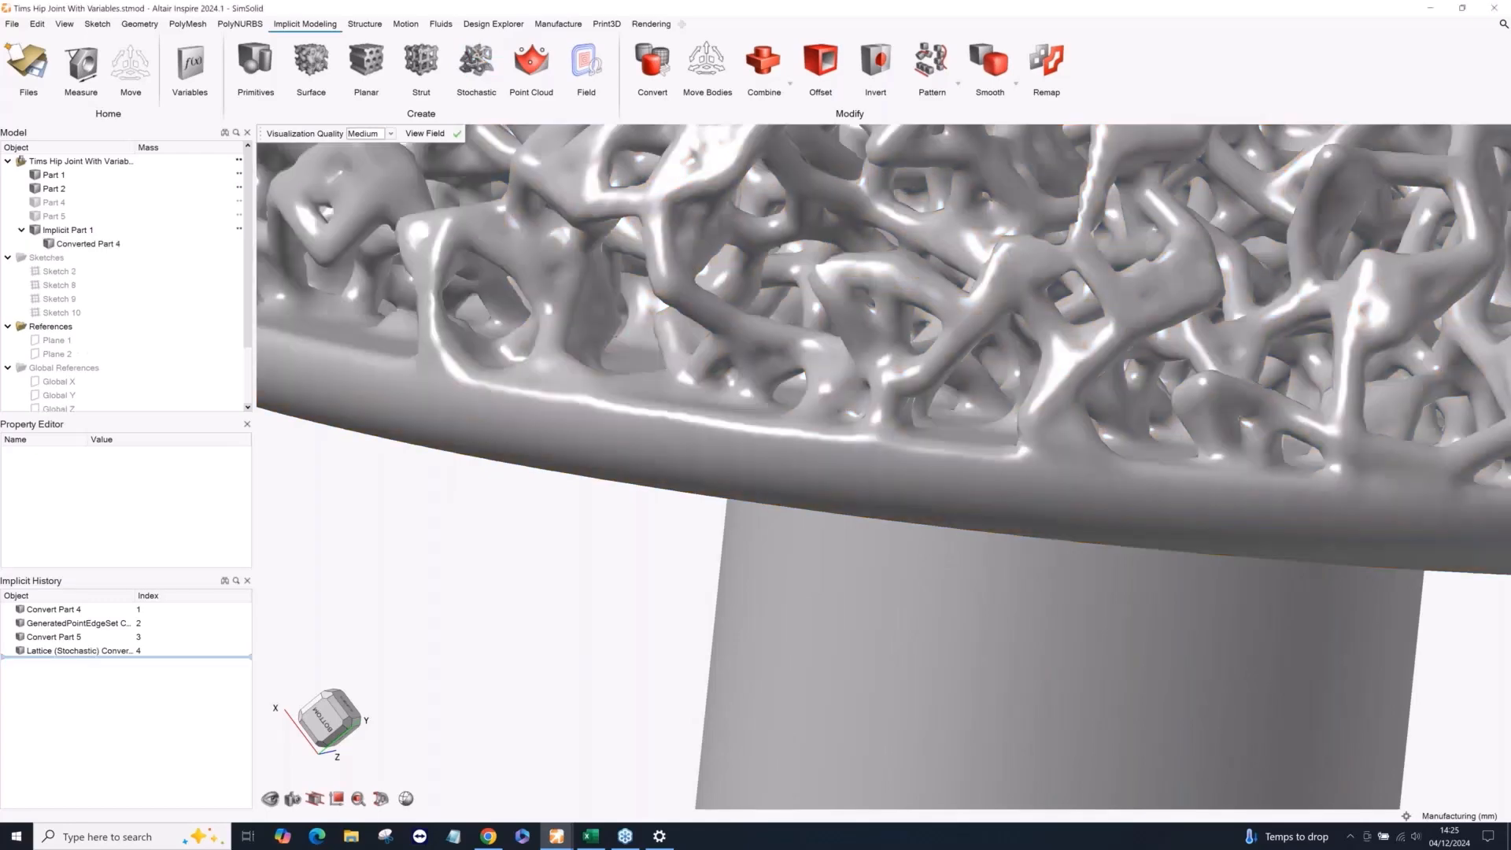
Inspect the finished latticed ball on the stem, and finish editing the implicit part to return to the whole model.
{"action": "scroll", "coordinate": [904, 451], "scroll_direction": "down", "scroll_amount": 5}
{"action": "right_click_drag", "start_coordinate": [904, 452], "coordinate": [728, 492]}
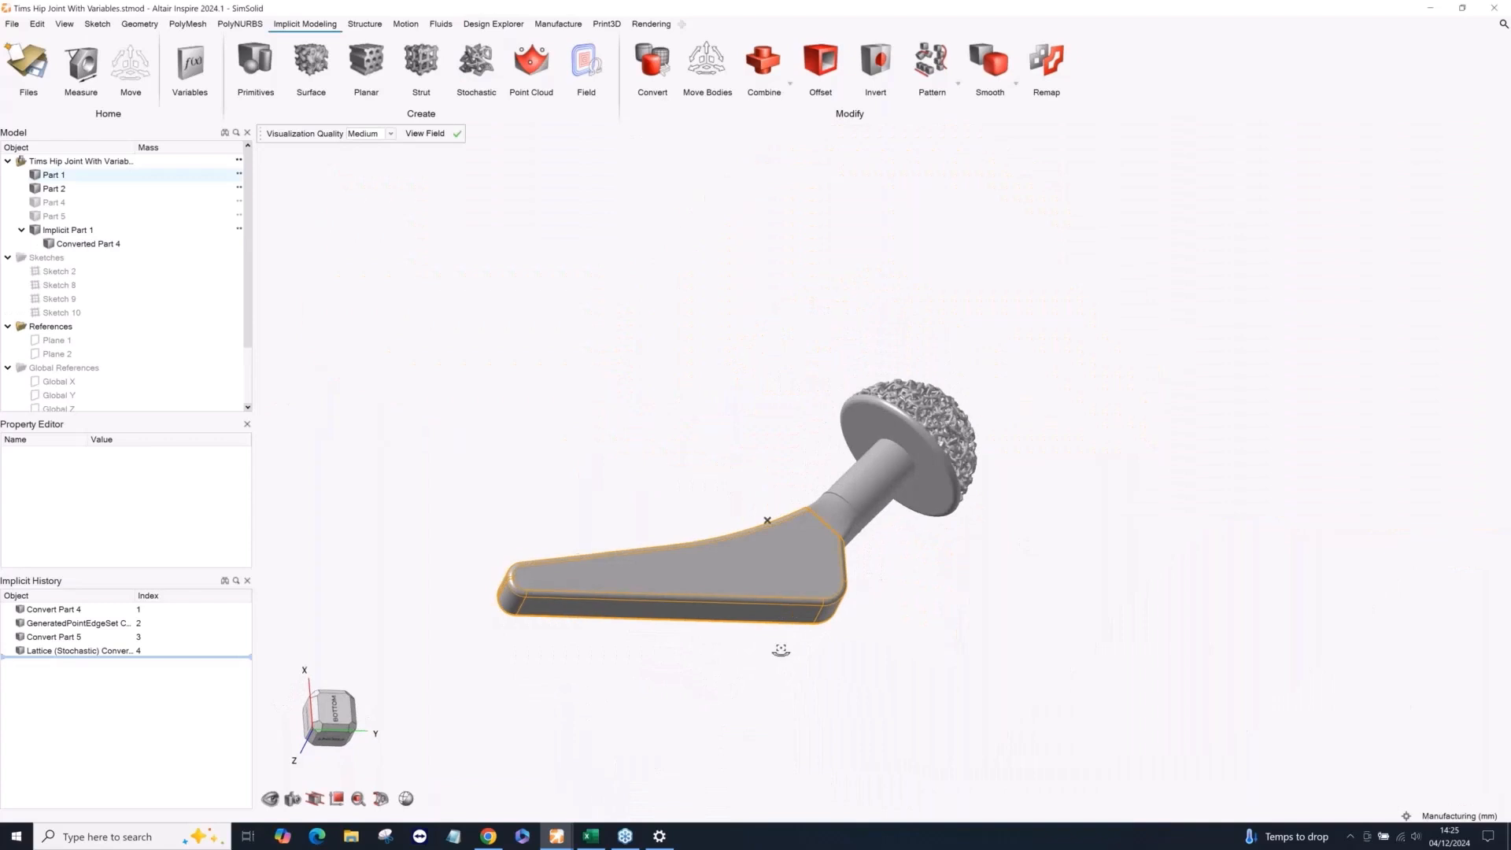
{"action": "right_click_drag", "start_coordinate": [779, 651], "coordinate": [751, 677]}
{"action": "middle_click_drag", "start_coordinate": [751, 676], "coordinate": [750, 681]}
{"action": "scroll", "coordinate": [804, 476], "scroll_direction": "up", "scroll_amount": 2}
{"action": "right_click_drag", "start_coordinate": [732, 469], "coordinate": [803, 437]}
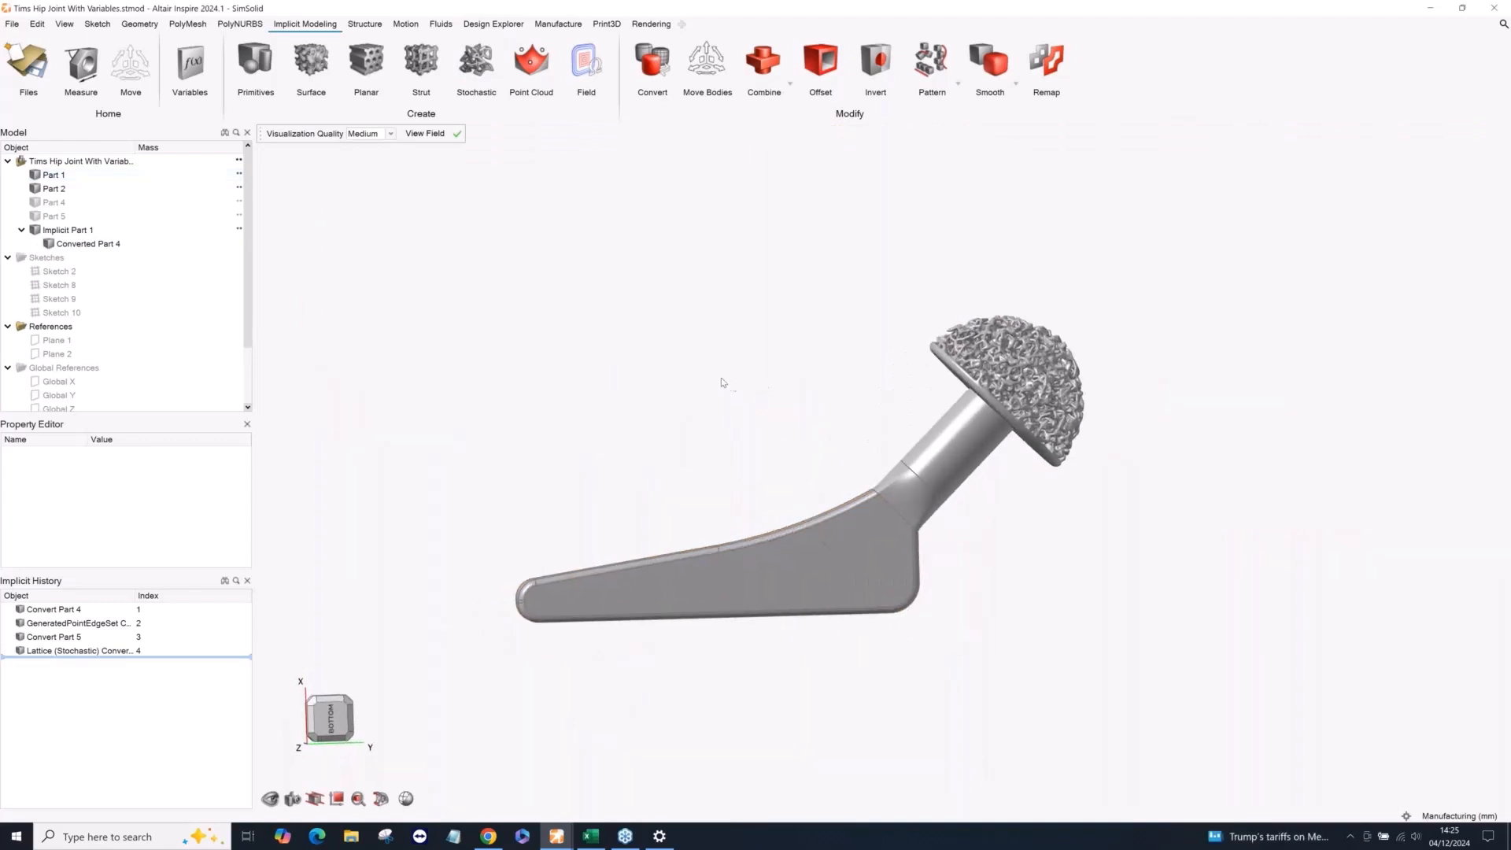
{"action": "right_click", "coordinate": [616, 268]}
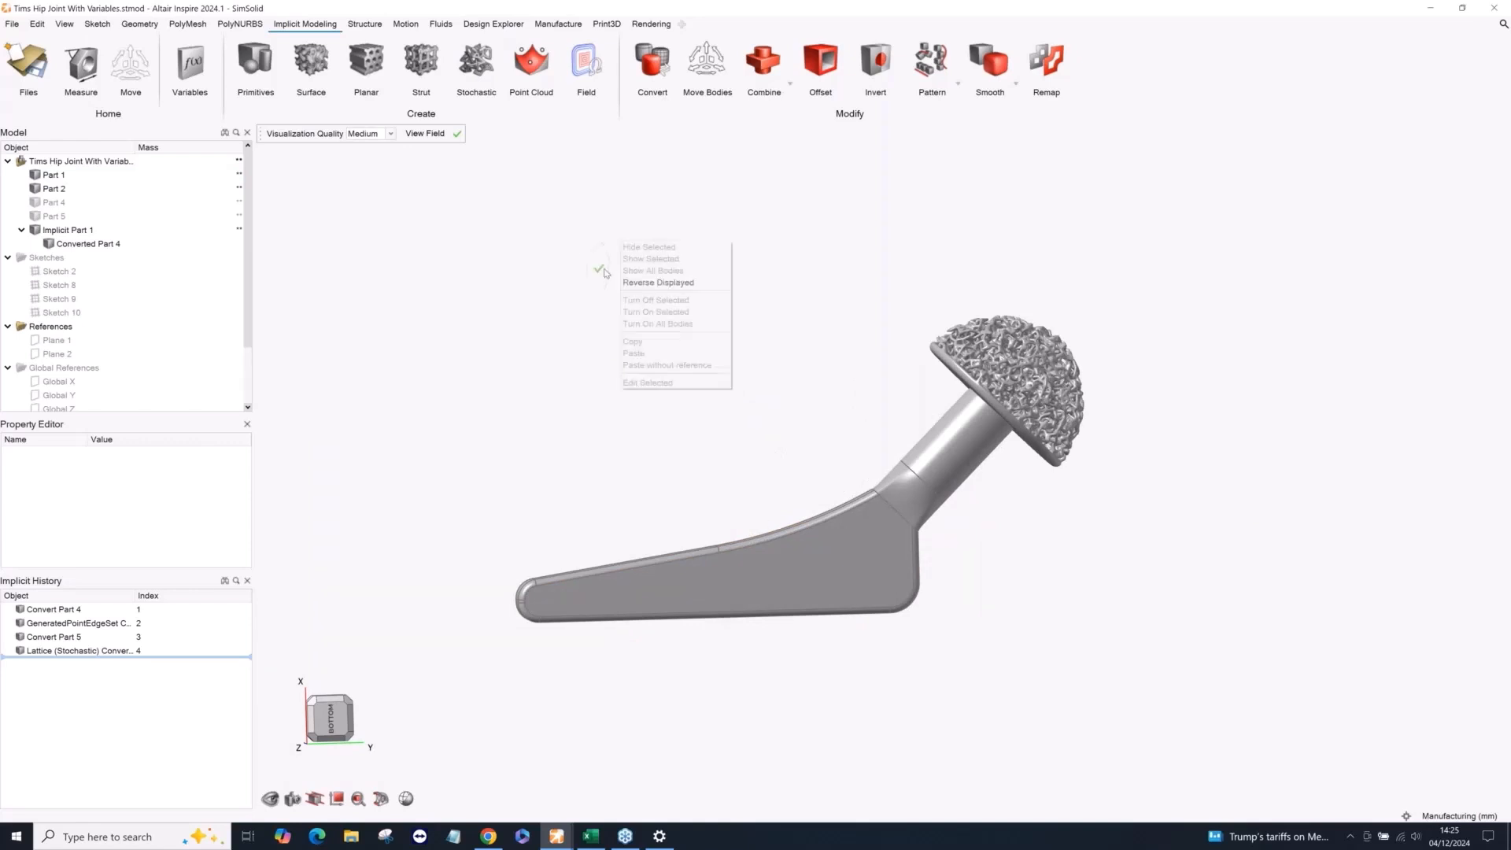
{"action": "mouse_move", "coordinate": [563, 270]}
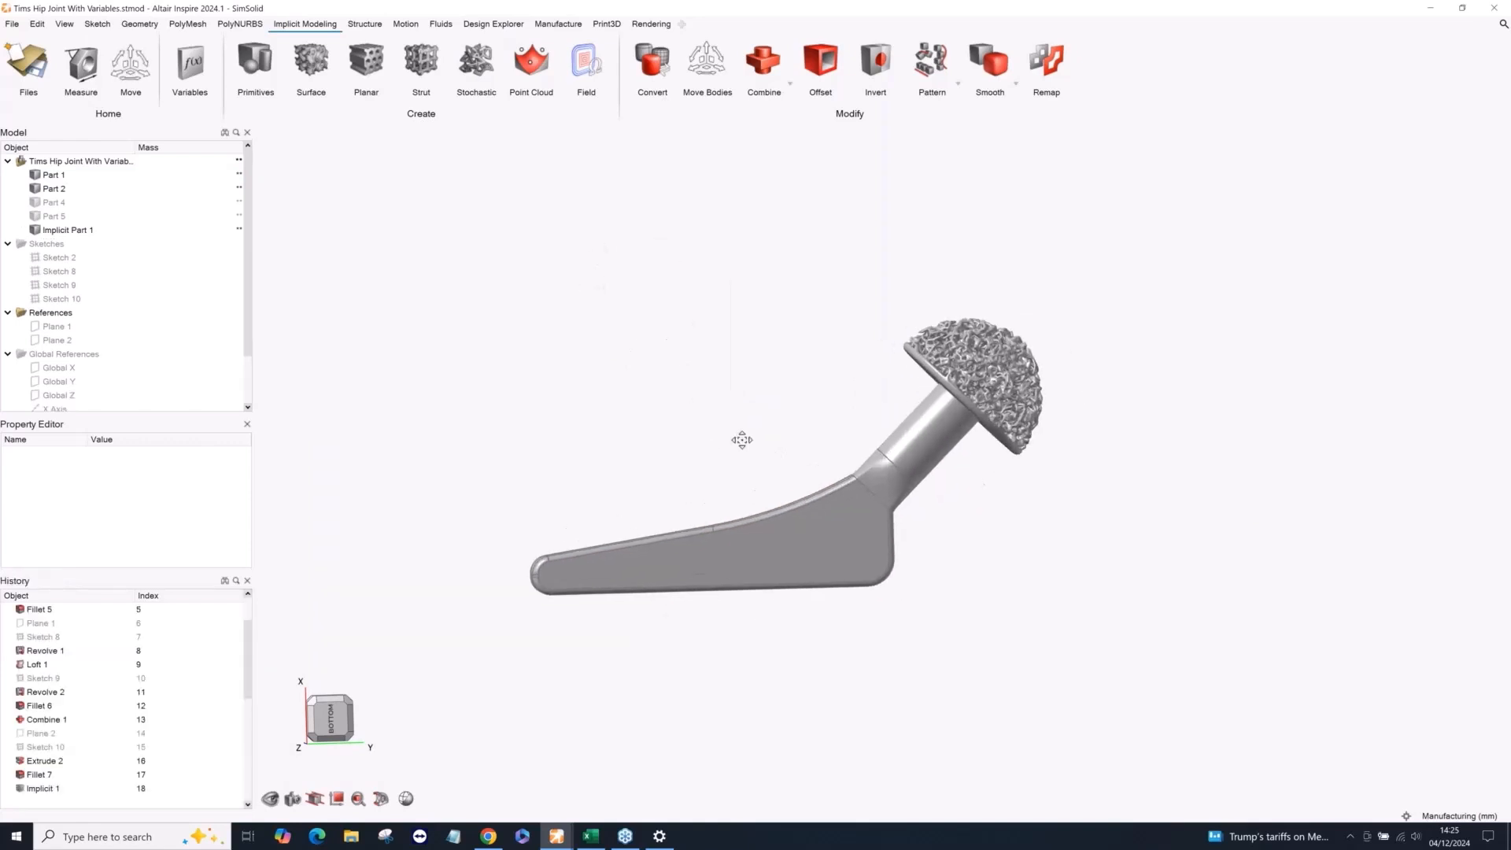
Start an implicit strut lattice in the hip joint's stem, Part 1, trying the Hex Truss cell type before choosing Octagon.
{"action": "left_click", "coordinate": [431, 76]}
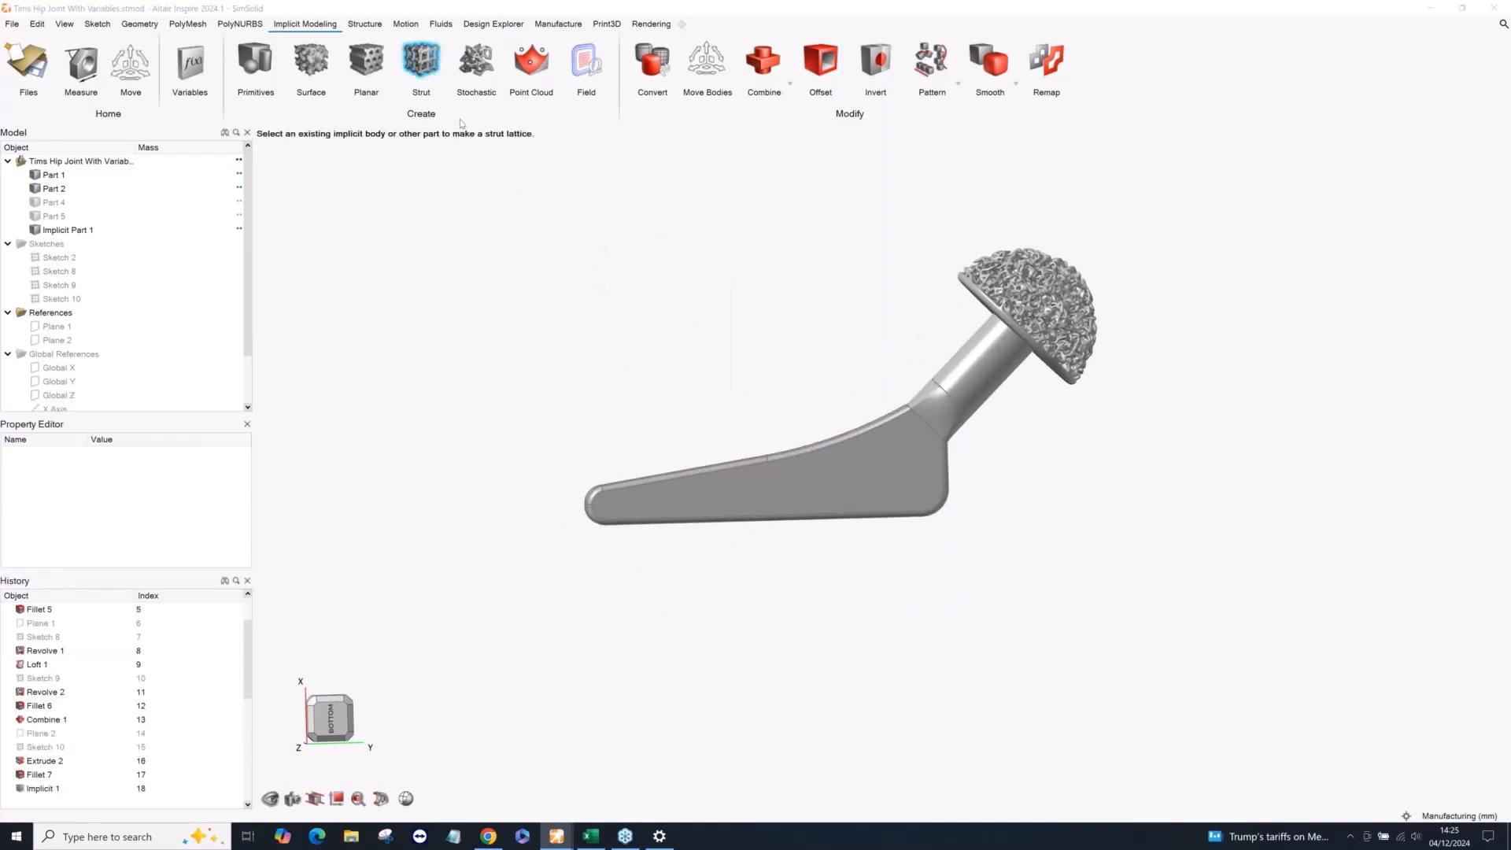
{"action": "left_click", "coordinate": [759, 469]}
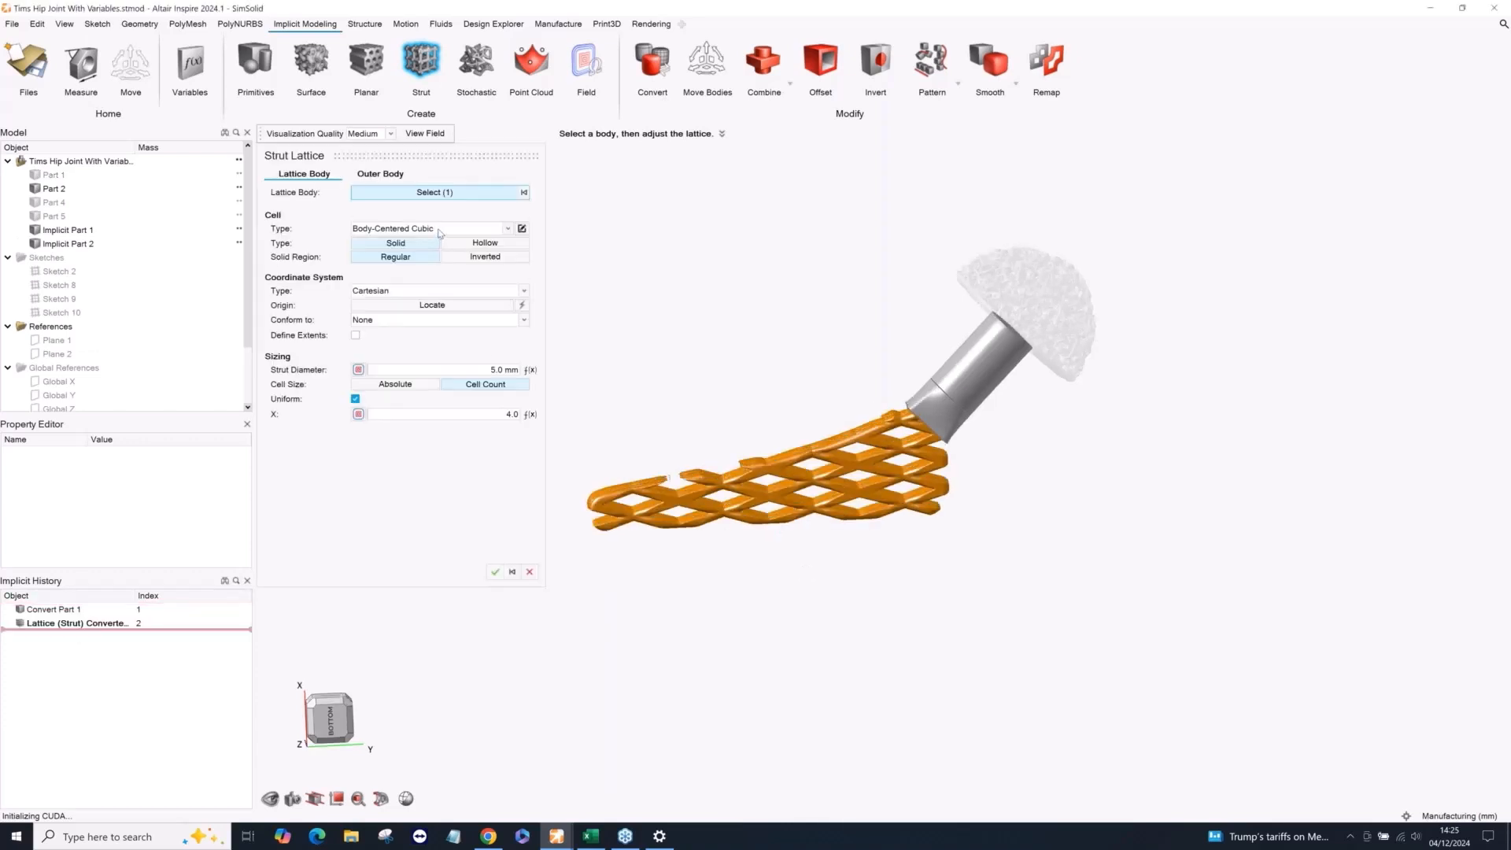
{"action": "left_click", "coordinate": [437, 229]}
{"action": "scroll", "coordinate": [439, 272], "scroll_direction": "down", "scroll_amount": 1}
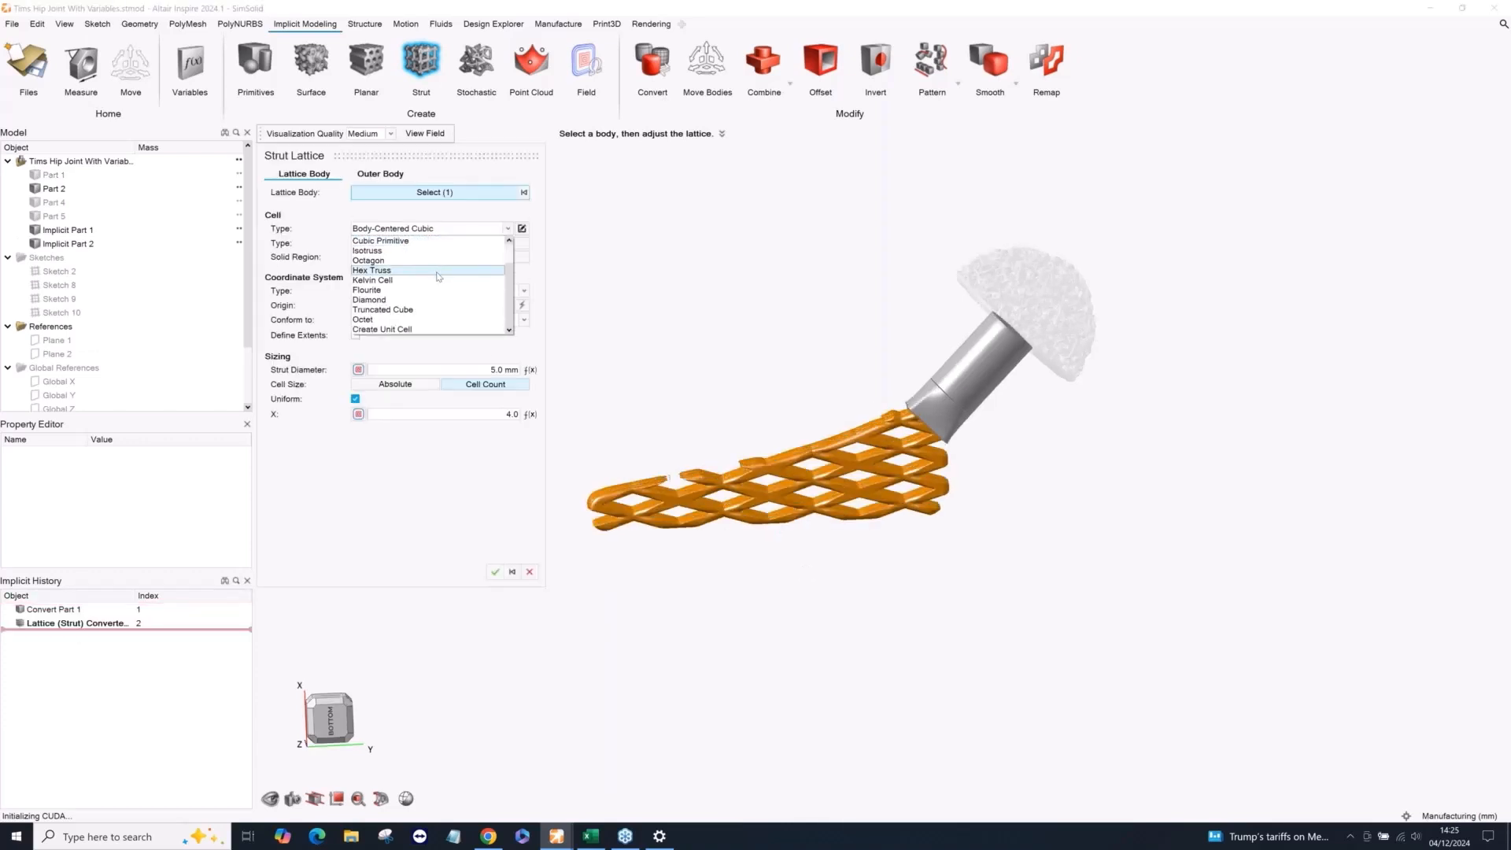
{"action": "scroll", "coordinate": [436, 320], "scroll_direction": "up", "scroll_amount": 1}
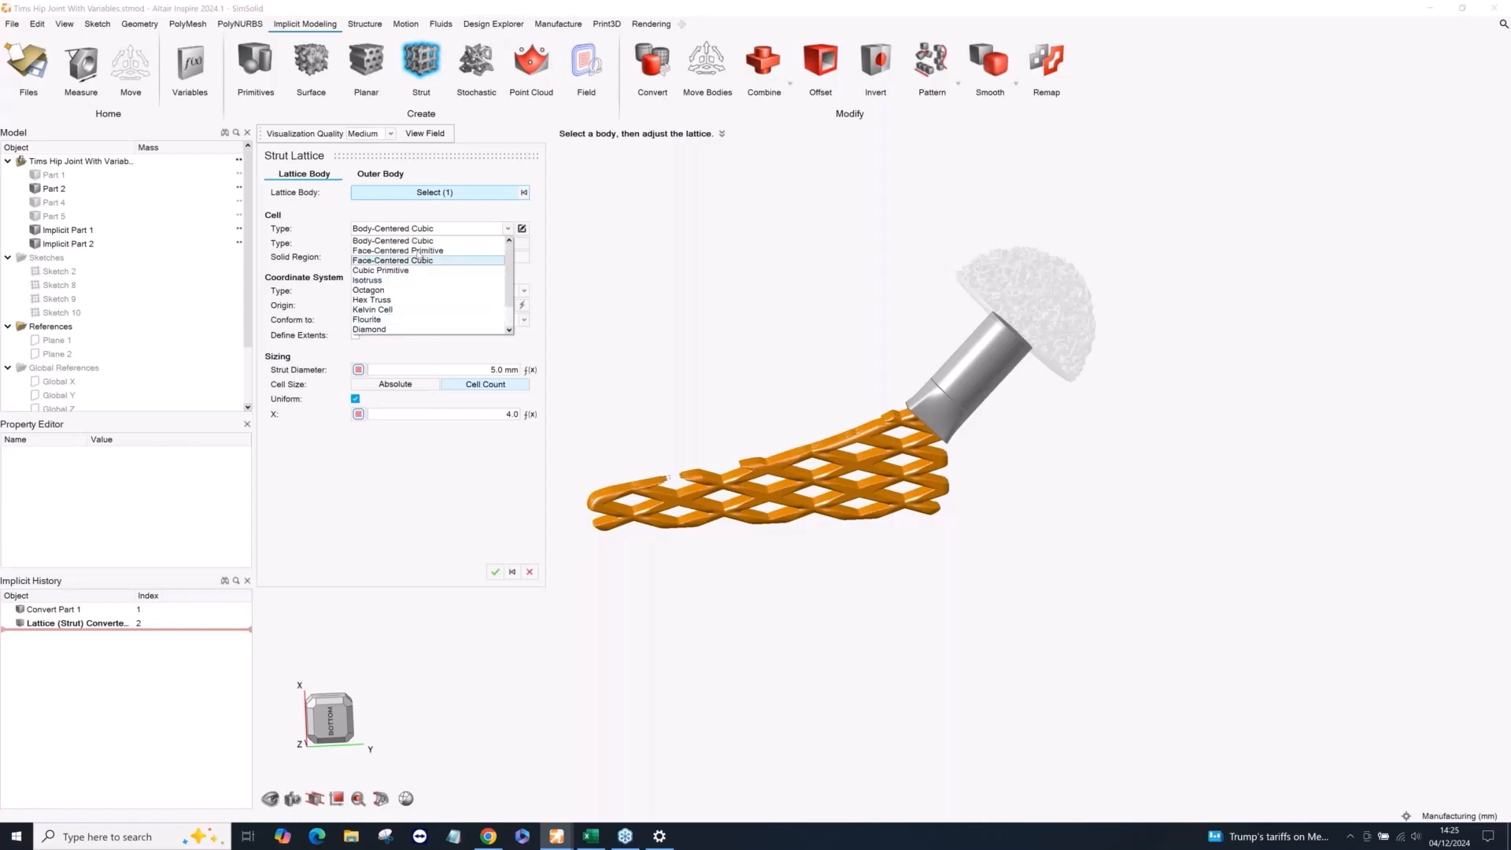
{"action": "left_click", "coordinate": [406, 299]}
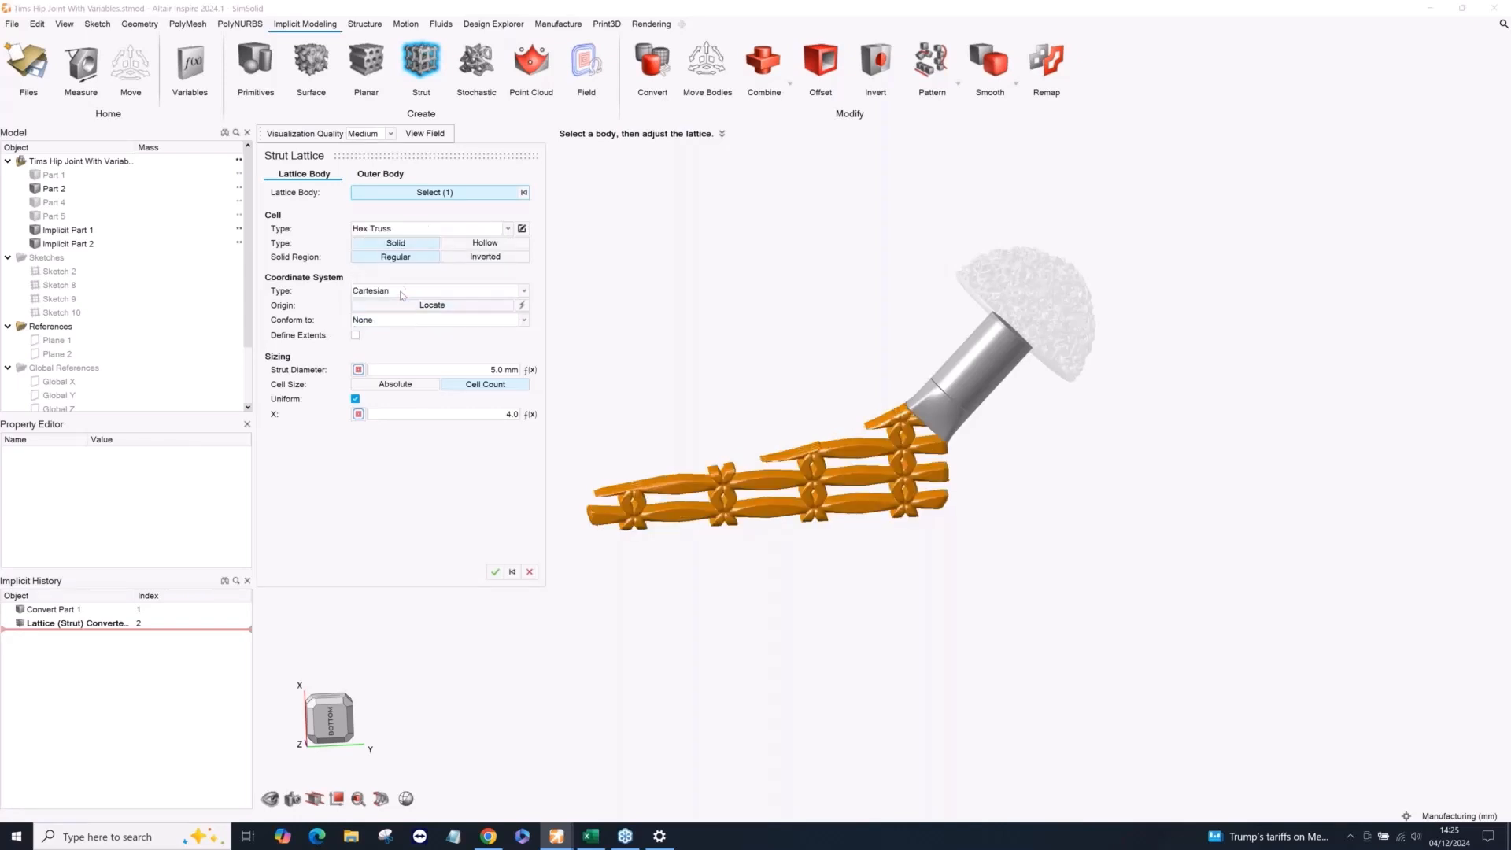
{"action": "left_click", "coordinate": [401, 232]}
{"action": "left_click", "coordinate": [398, 289]}
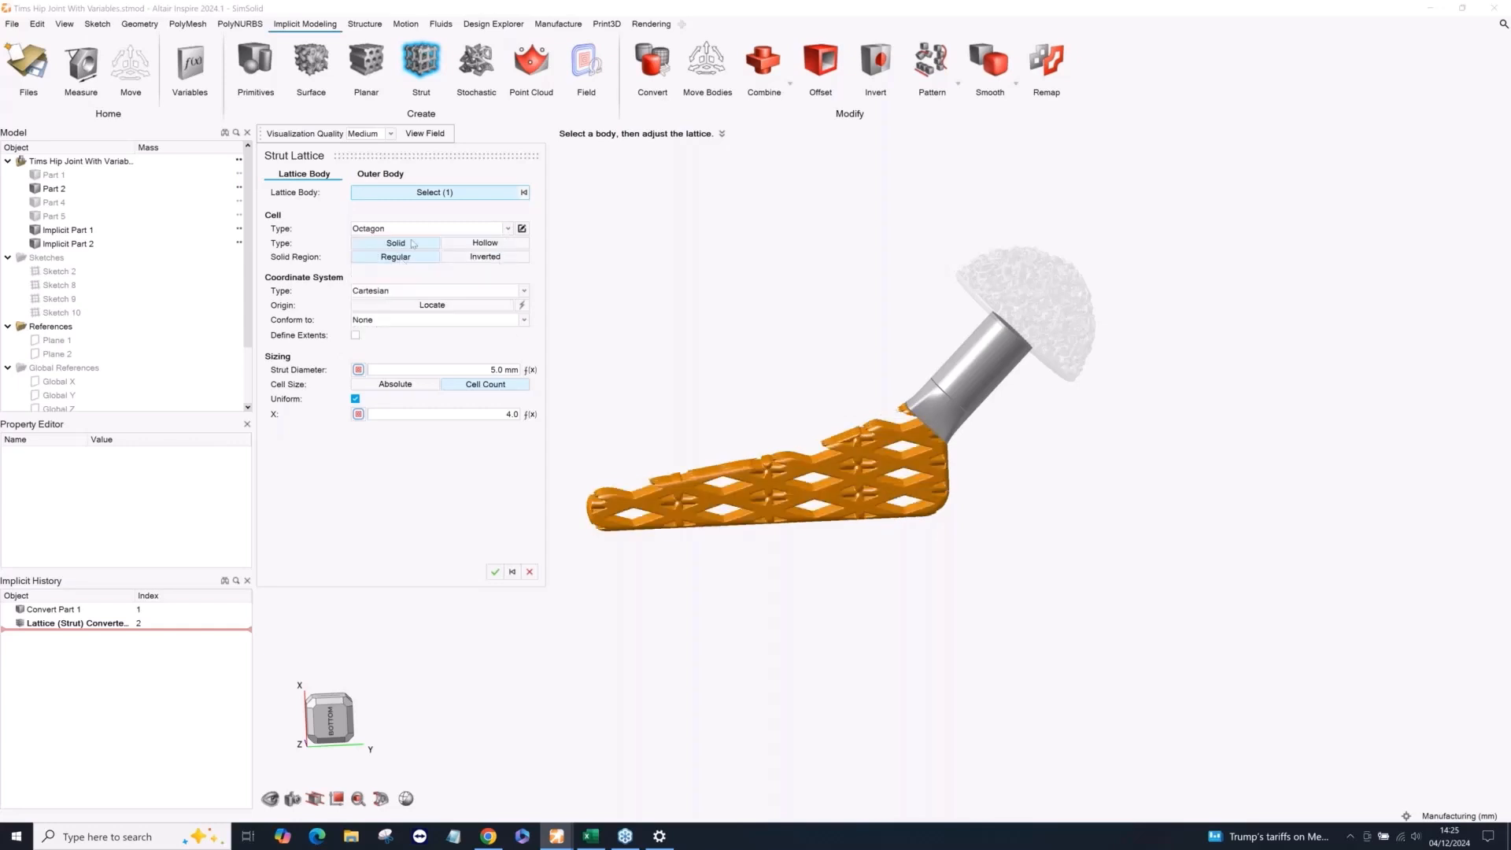
Try the Isotruss cell type for the stem's strut lattice before choosing Diamond.
{"action": "left_click", "coordinate": [413, 234]}
{"action": "left_click", "coordinate": [378, 288]}
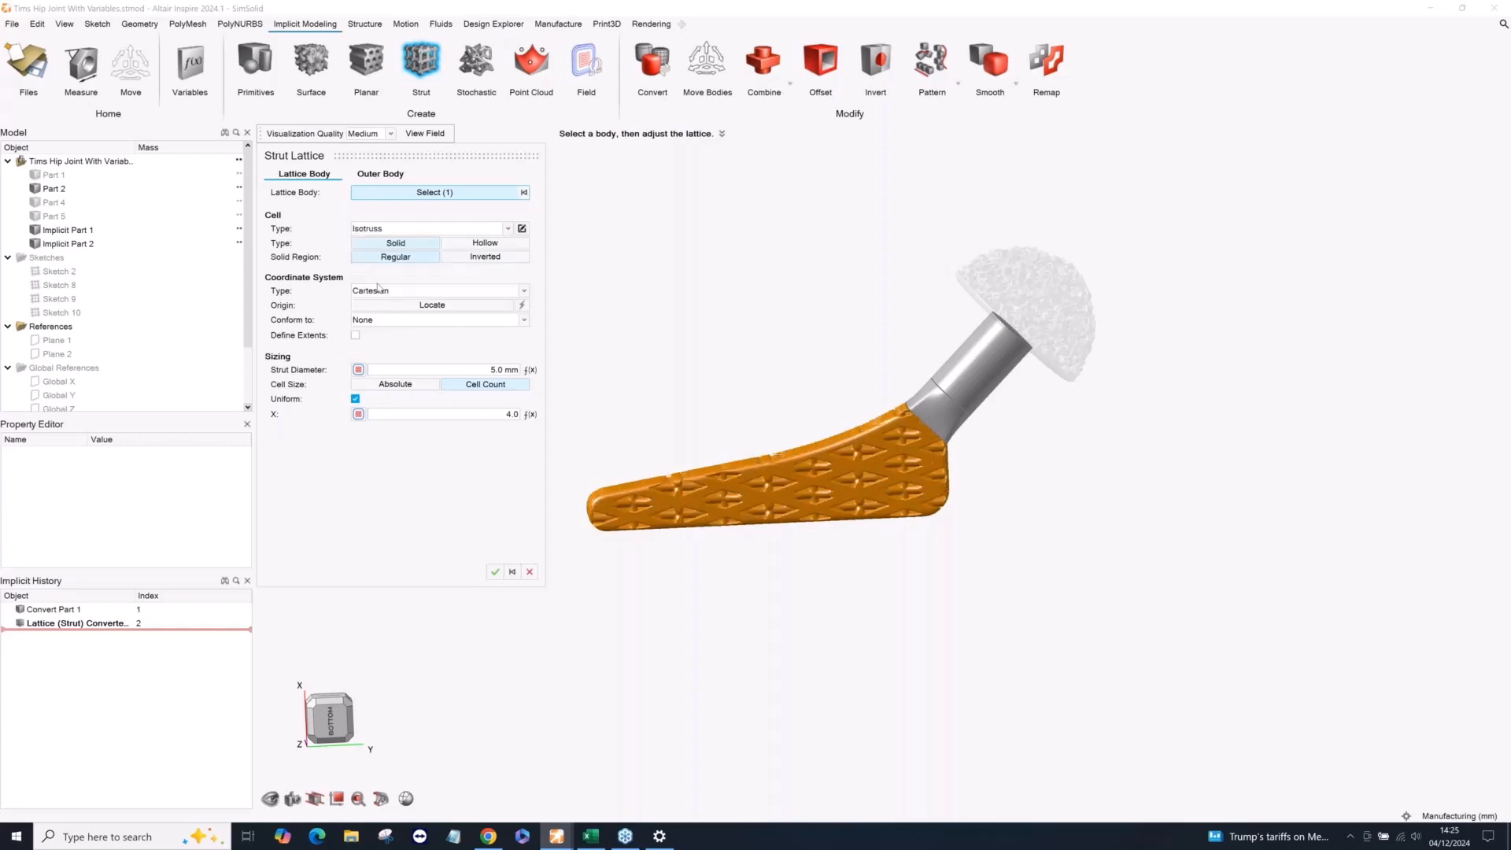
{"action": "left_click", "coordinate": [408, 230]}
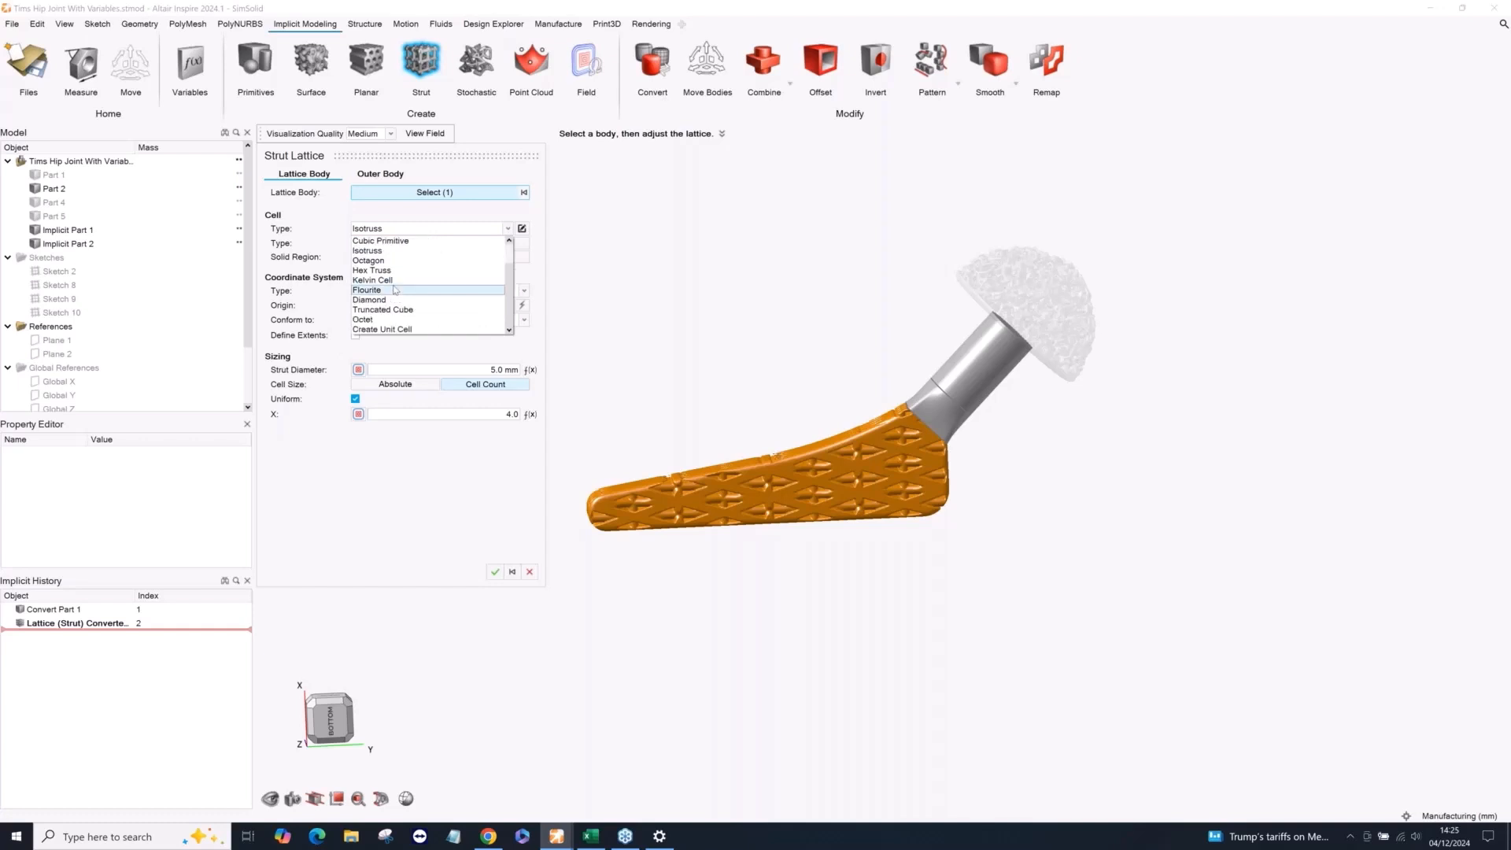
{"action": "left_click", "coordinate": [393, 299]}
{"action": "scroll", "coordinate": [776, 509], "scroll_direction": "up", "scroll_amount": 2}
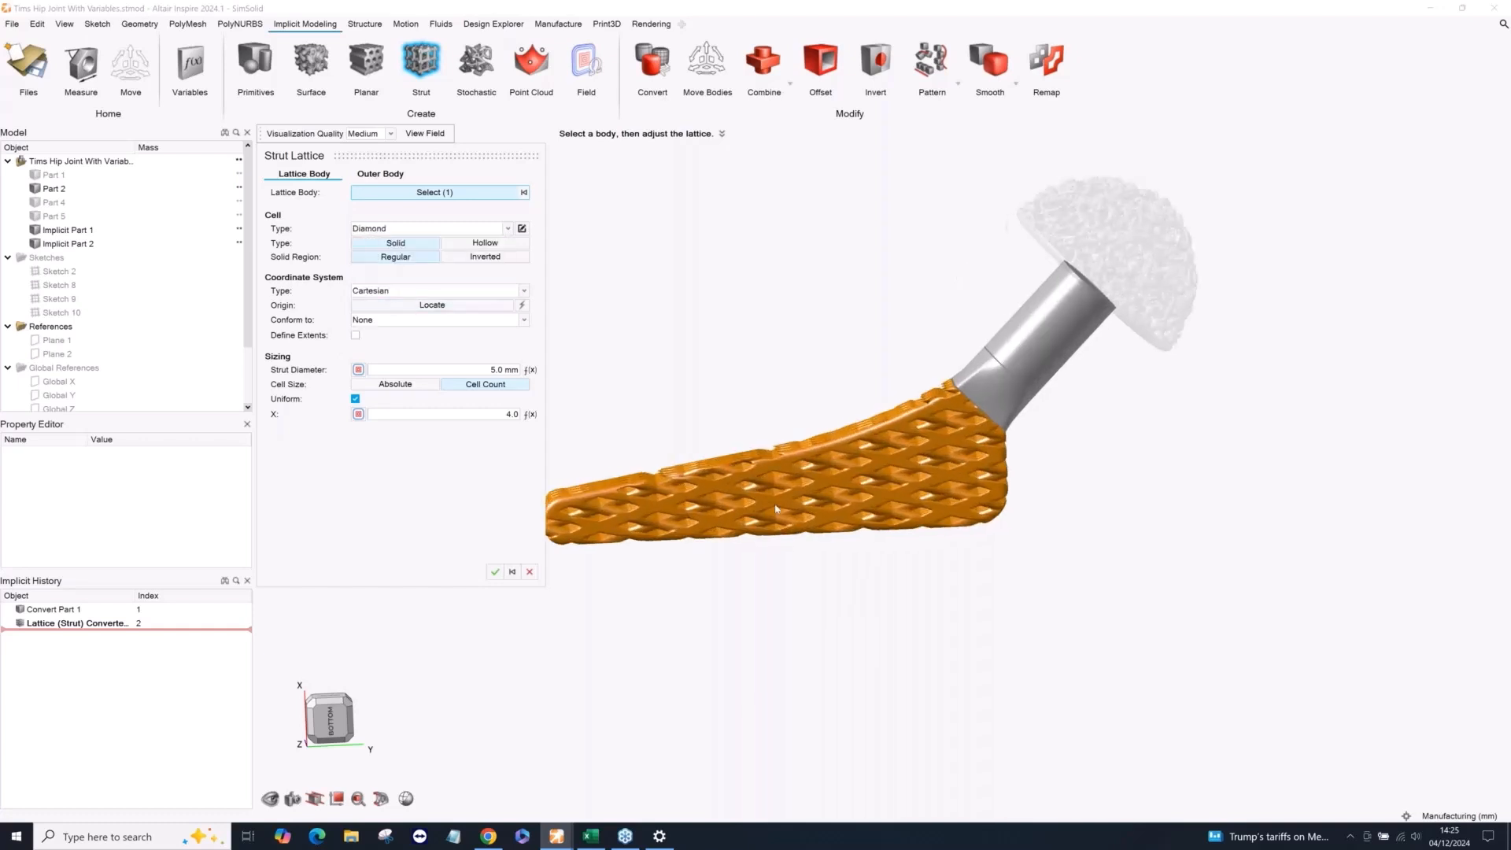
{"action": "scroll", "coordinate": [776, 509], "scroll_direction": "up", "scroll_amount": 2}
{"action": "right_click_drag", "start_coordinate": [776, 509], "coordinate": [907, 501]}
{"action": "mouse_move", "coordinate": [908, 502]}
{"action": "middle_mouse_down"}
{"action": "mouse_move", "coordinate": [905, 486]}
{"action": "mouse_move", "coordinate": [922, 504]}
{"action": "middle_mouse_up"}
{"action": "scroll", "coordinate": [676, 472], "scroll_direction": "up", "scroll_amount": 2}
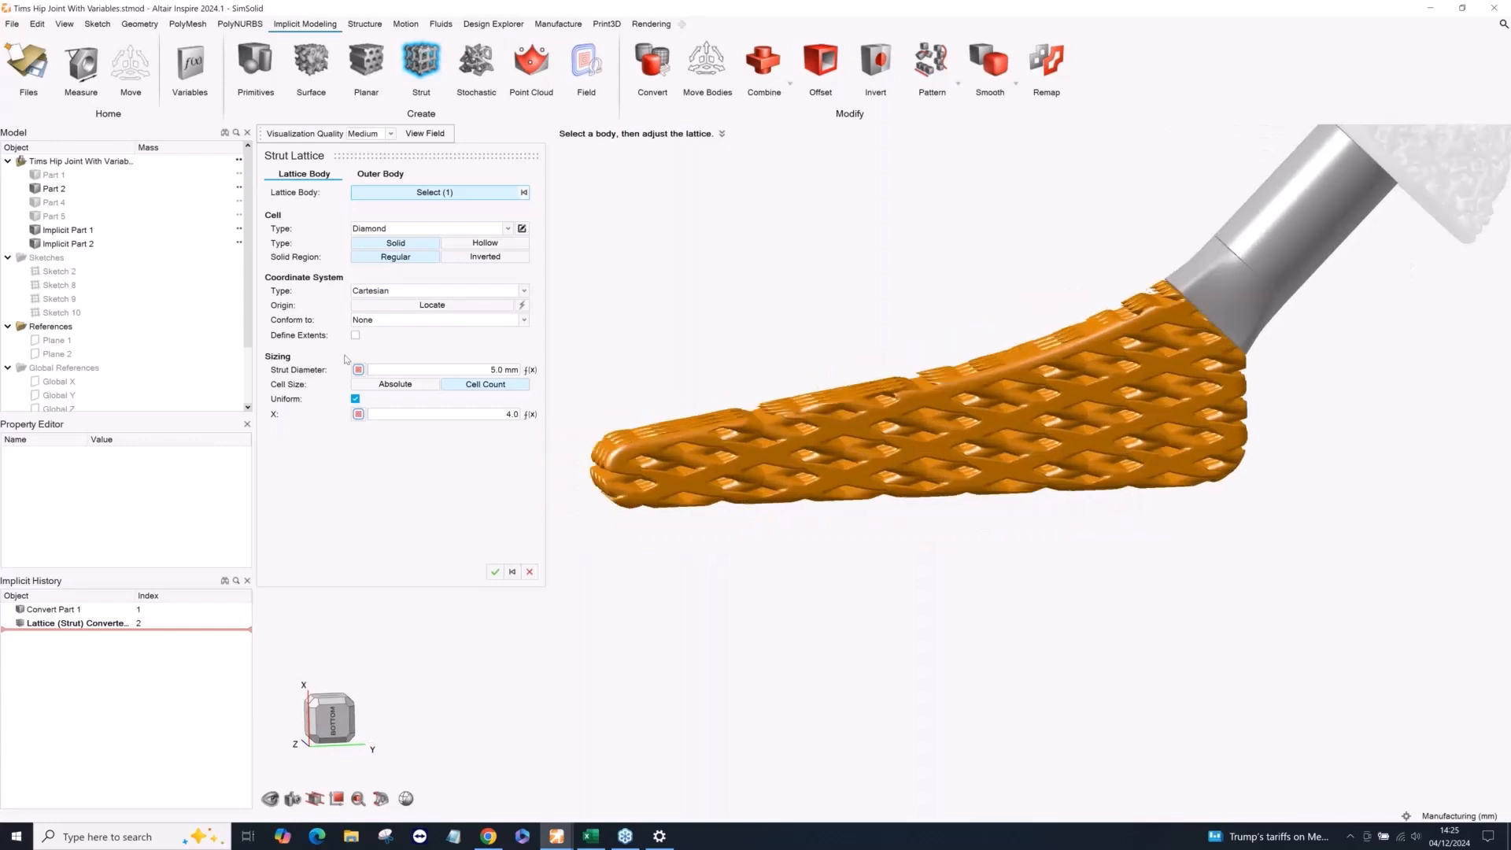
Set the Diamond strut lattice's uniform cell count to 3.
{"action": "scroll", "coordinate": [785, 455], "scroll_direction": "down", "scroll_amount": 1}
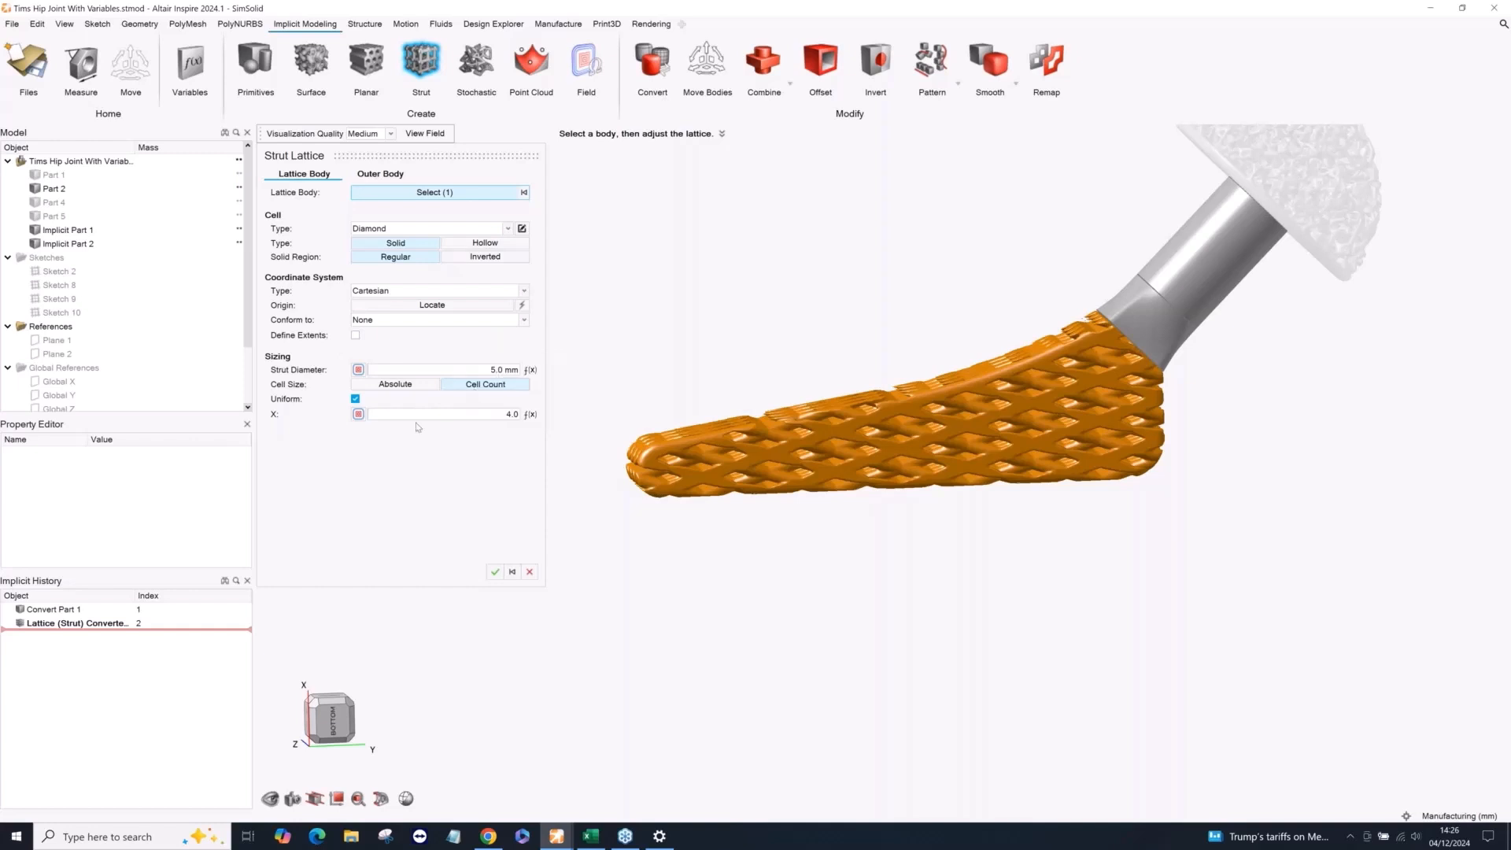
{"action": "left_click", "coordinate": [461, 416]}
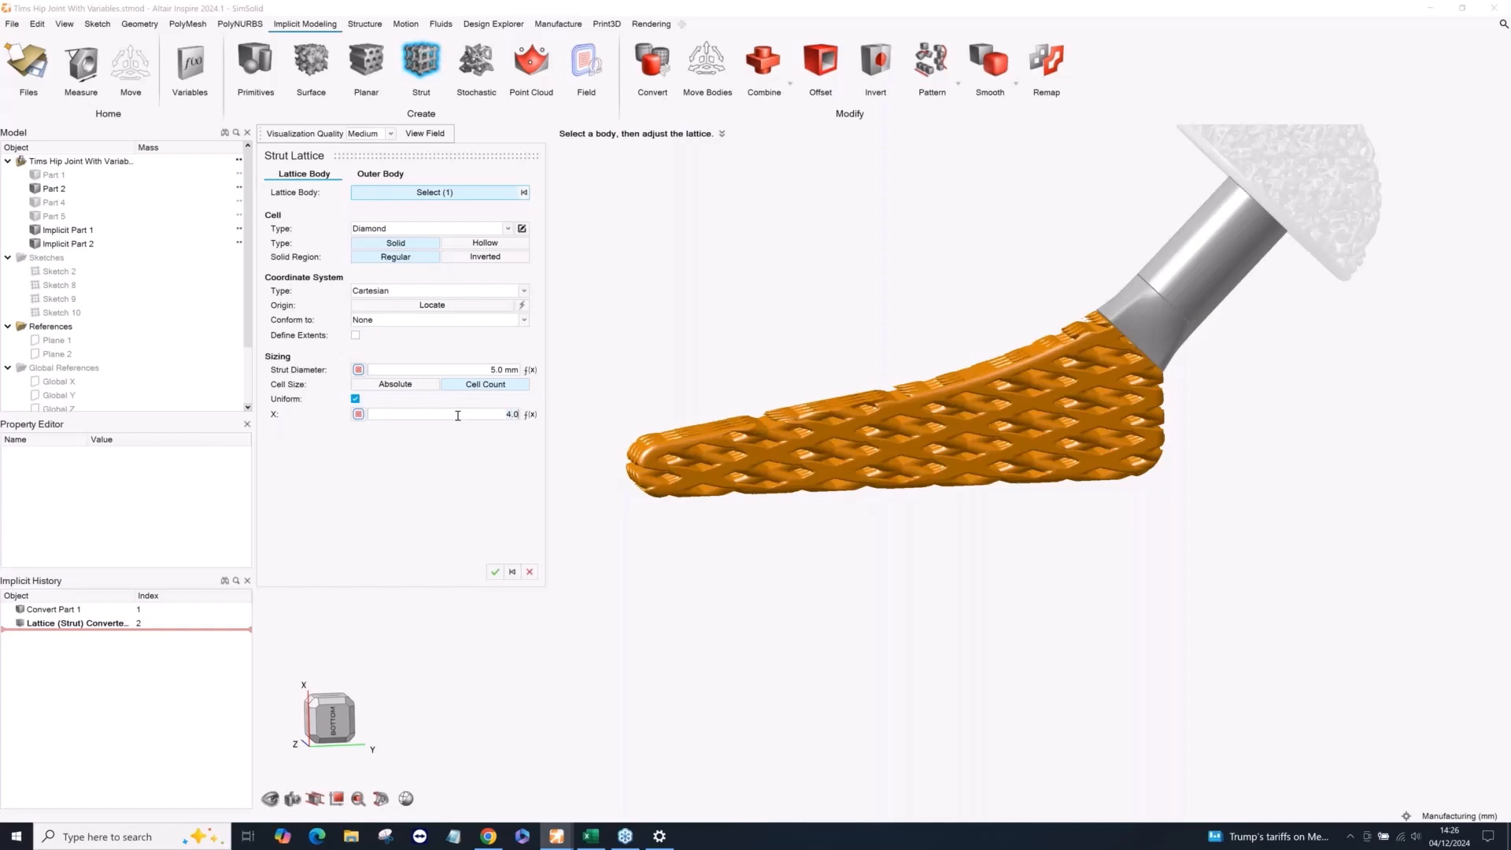
{"action": "type", "text": "3"}
{"action": "key", "text": "Return"}
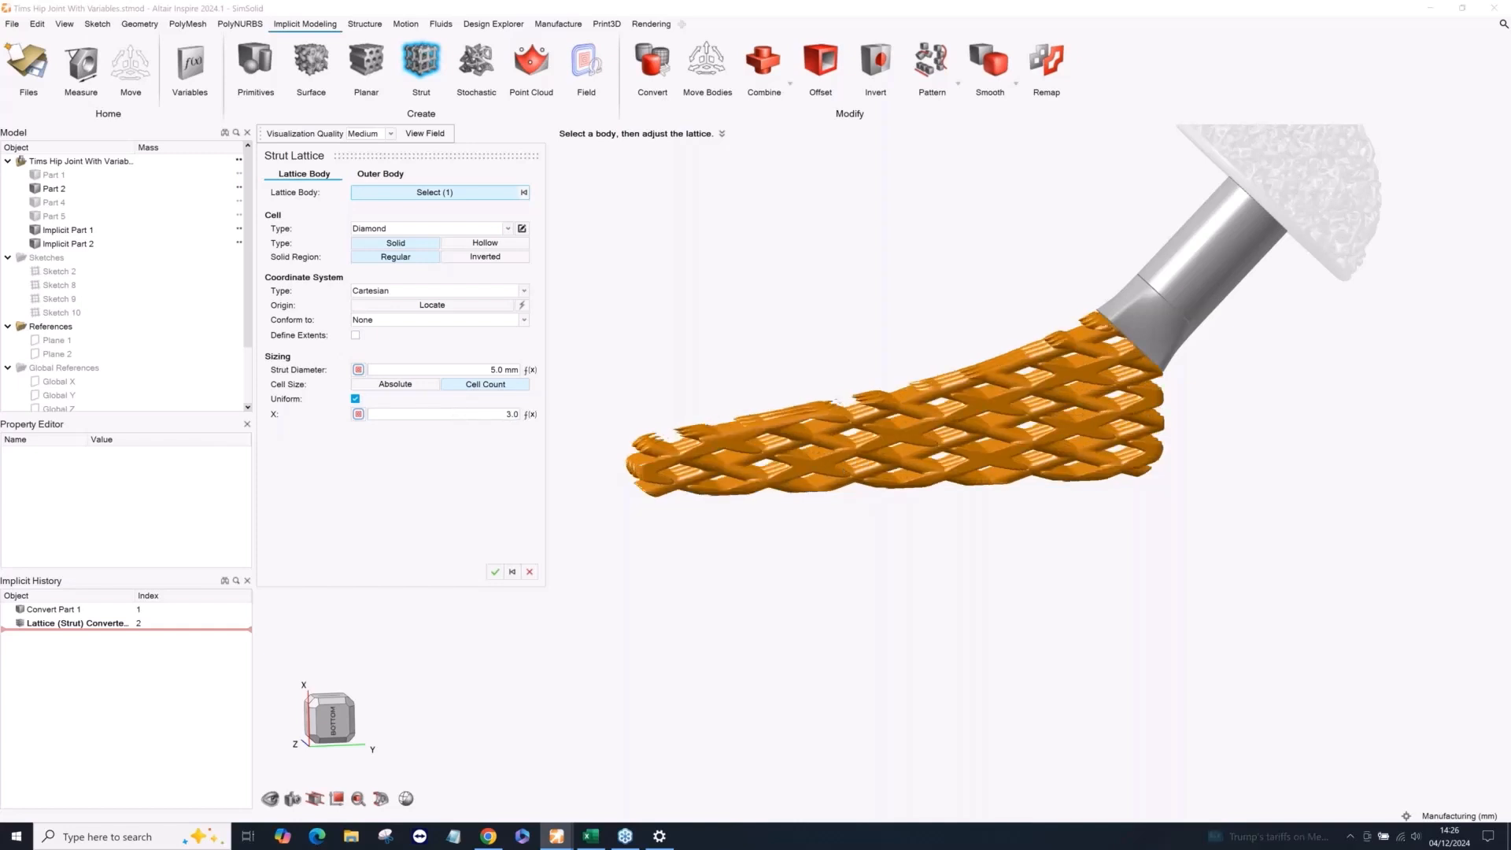
{"action": "scroll", "coordinate": [1023, 457], "scroll_direction": "up", "scroll_amount": 3}
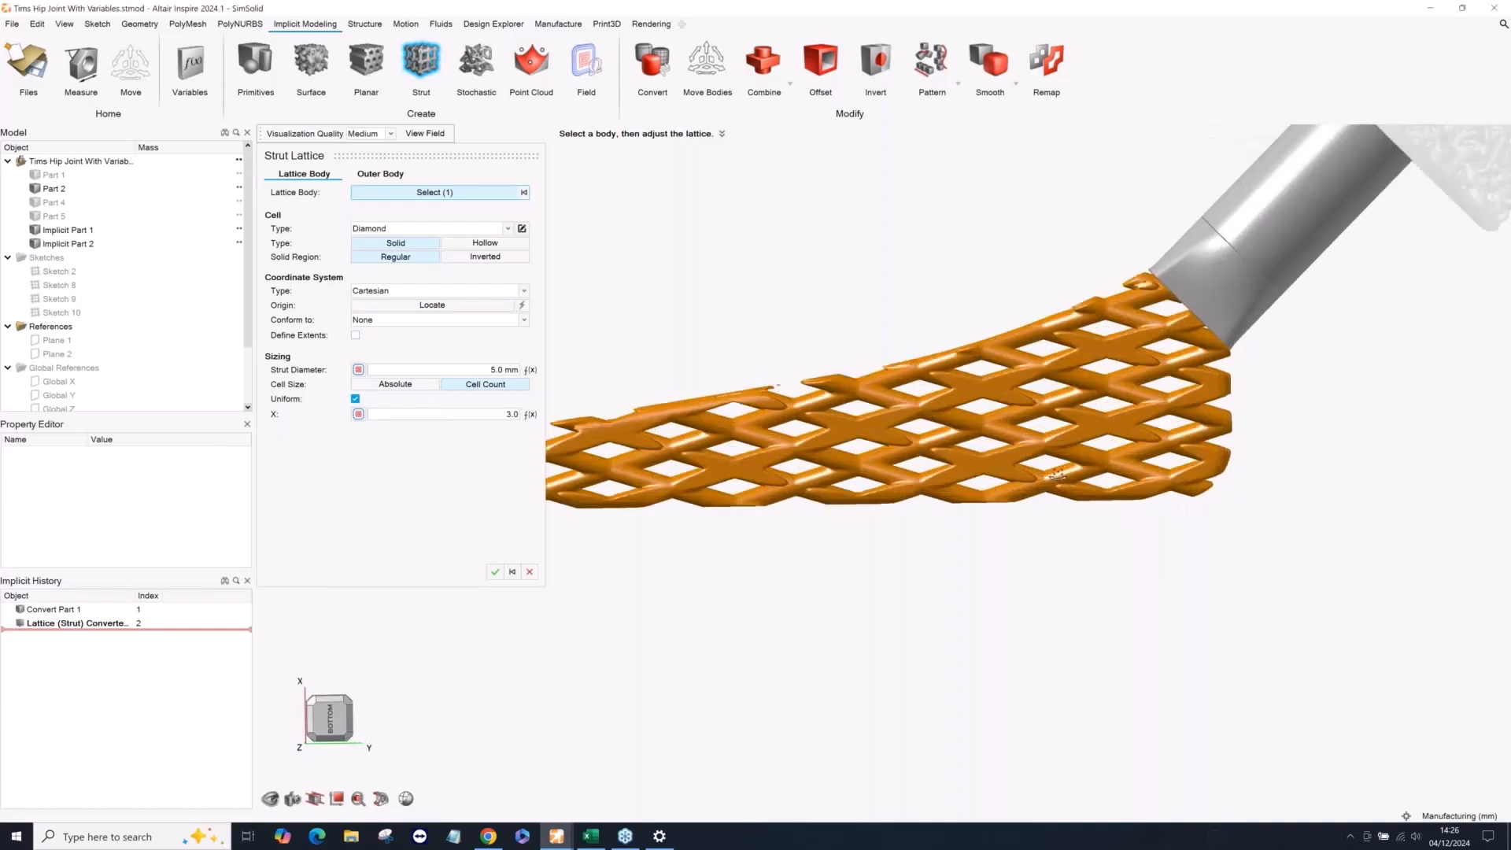
{"action": "scroll", "coordinate": [1023, 456], "scroll_direction": "down", "scroll_amount": 3}
{"action": "mouse_move", "coordinate": [1133, 476]}
{"action": "middle_mouse_down"}
{"action": "mouse_move", "coordinate": [1152, 457]}
{"action": "mouse_move", "coordinate": [1133, 466]}
{"action": "middle_mouse_up"}
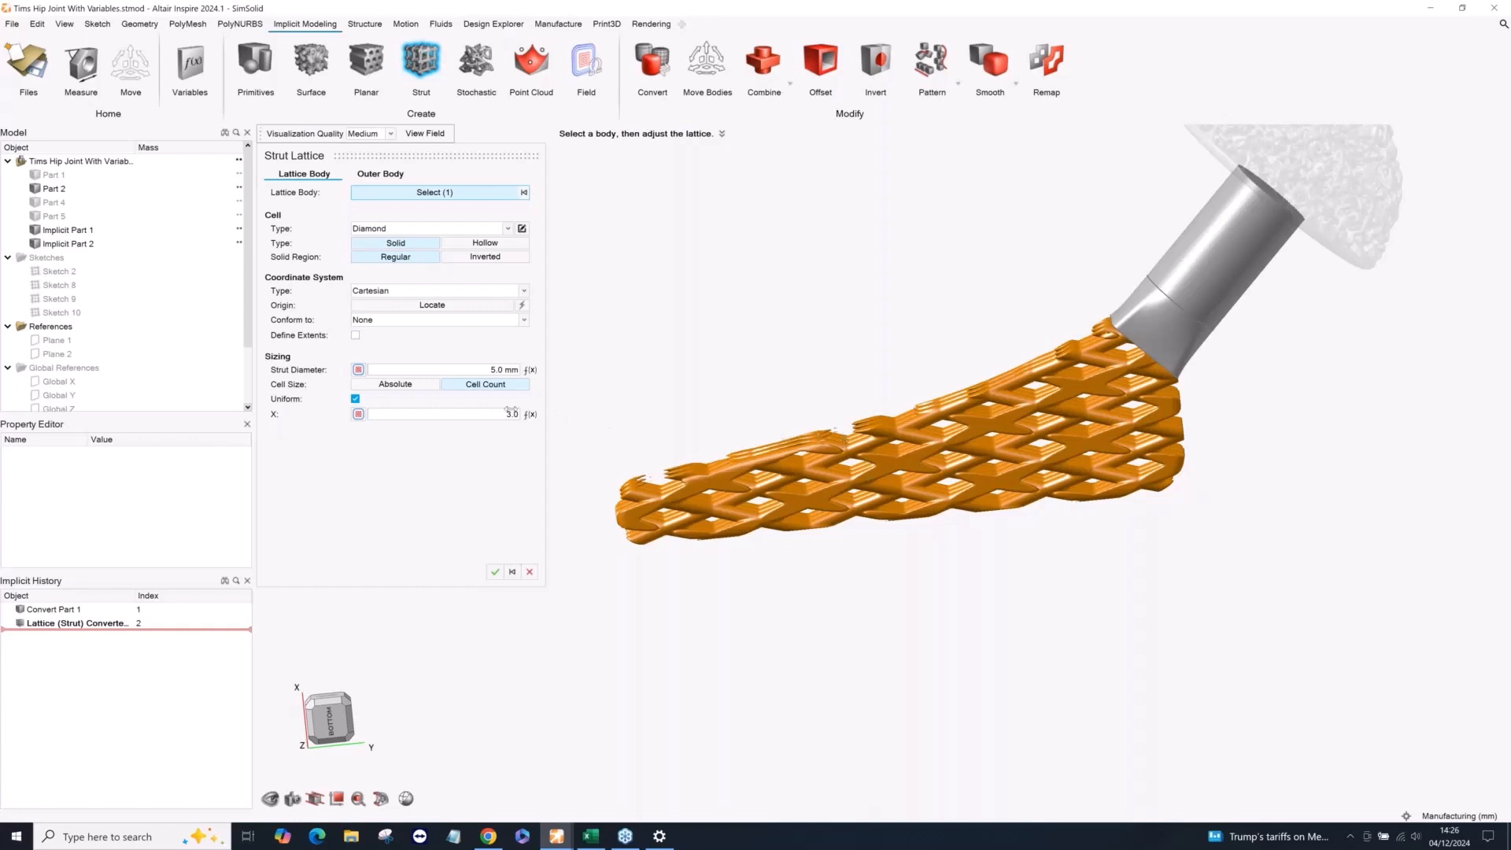
Create a field to control the lattice's strut diameter, with the Global Y plane as its driving object.
{"action": "left_click", "coordinate": [358, 370]}
{"action": "left_click", "coordinate": [402, 369]}
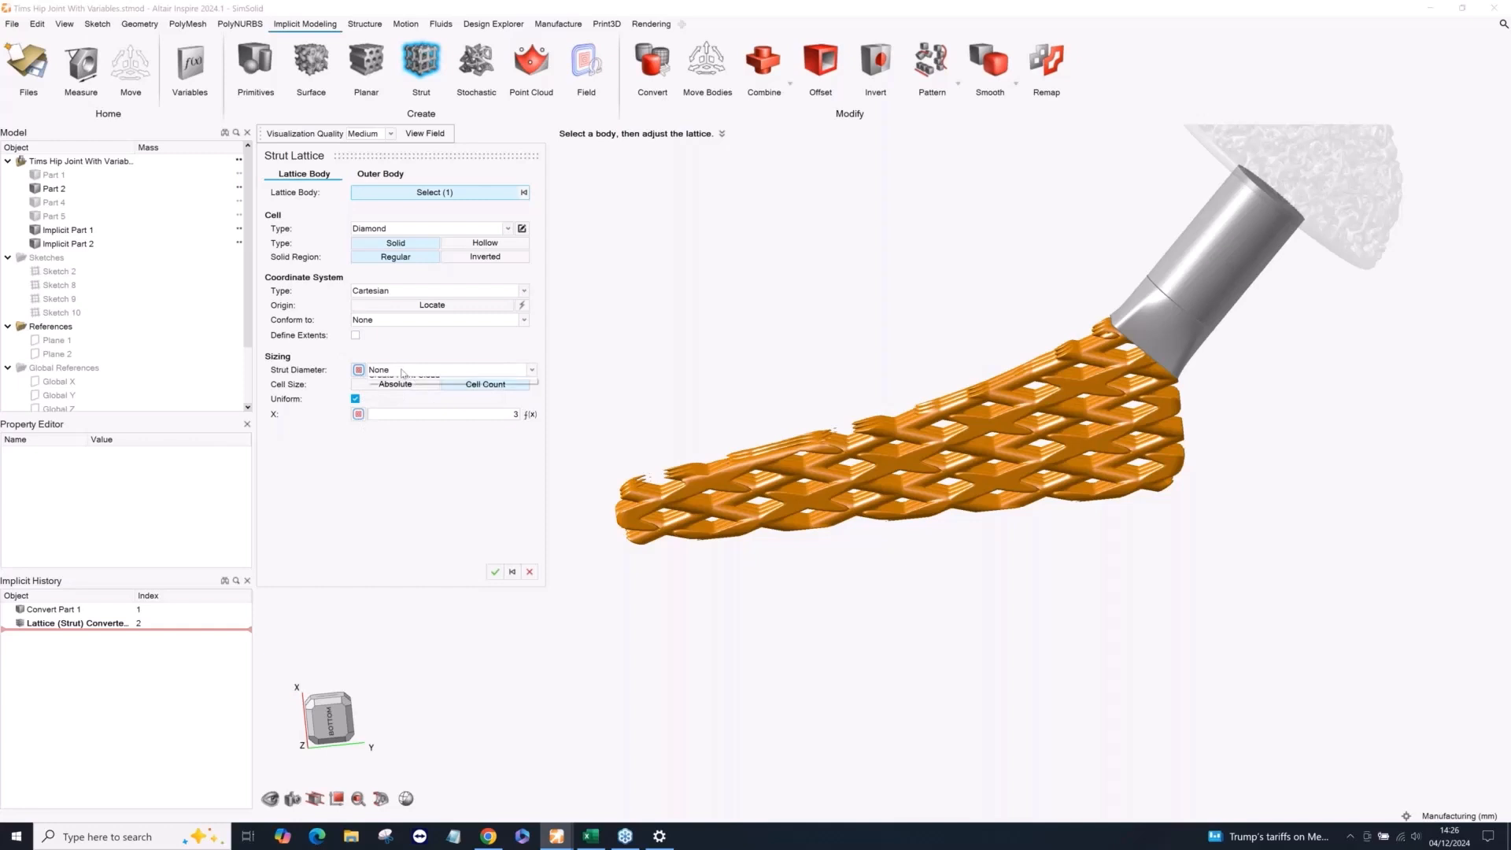
{"action": "left_click", "coordinate": [402, 392]}
{"action": "middle_click_drag", "start_coordinate": [930, 394], "coordinate": [870, 425]}
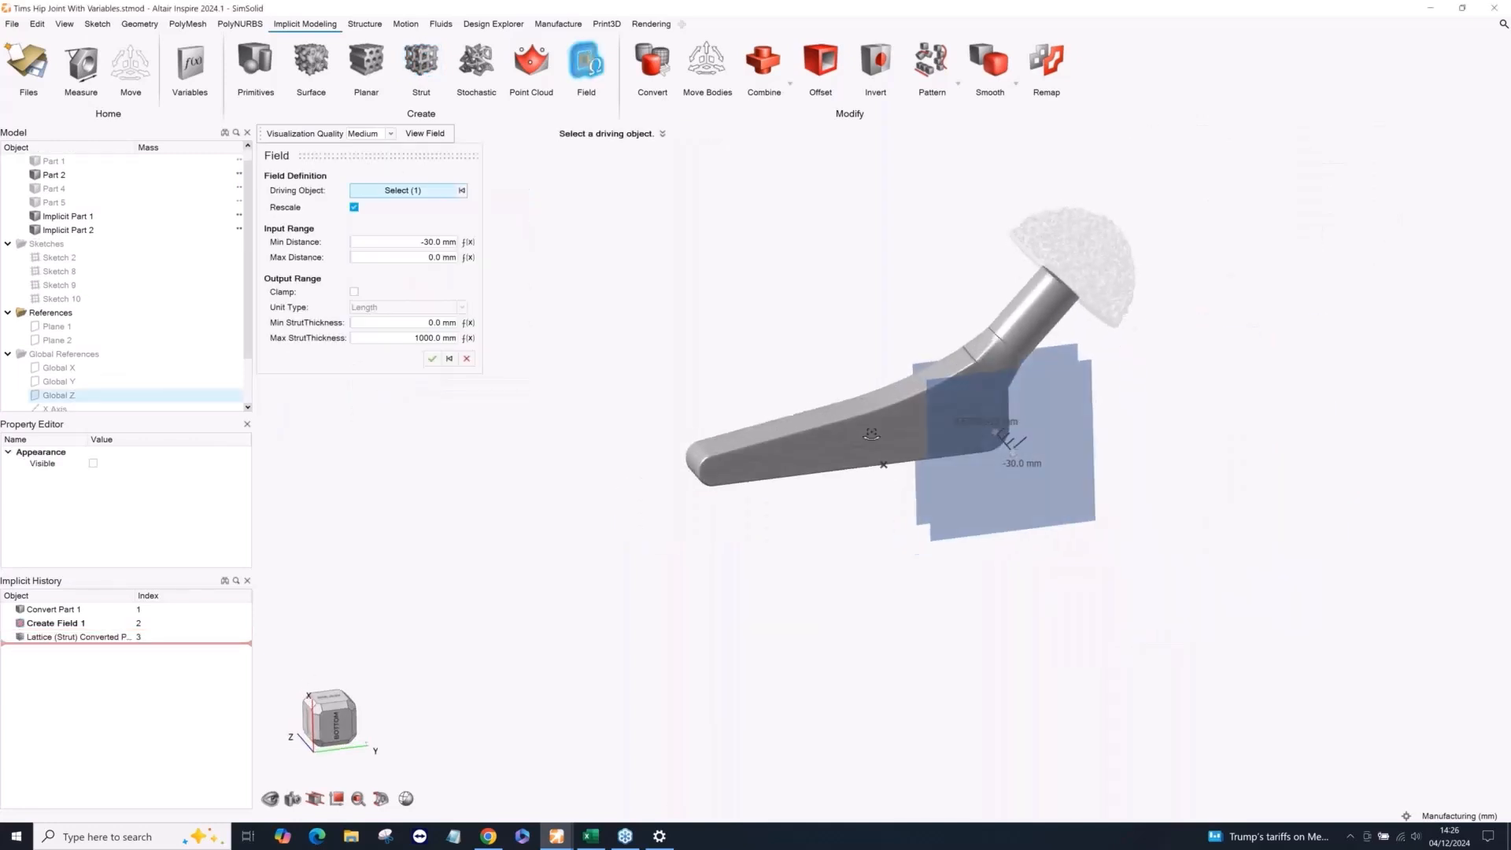
{"action": "scroll", "coordinate": [871, 426], "scroll_direction": "up", "scroll_amount": 1}
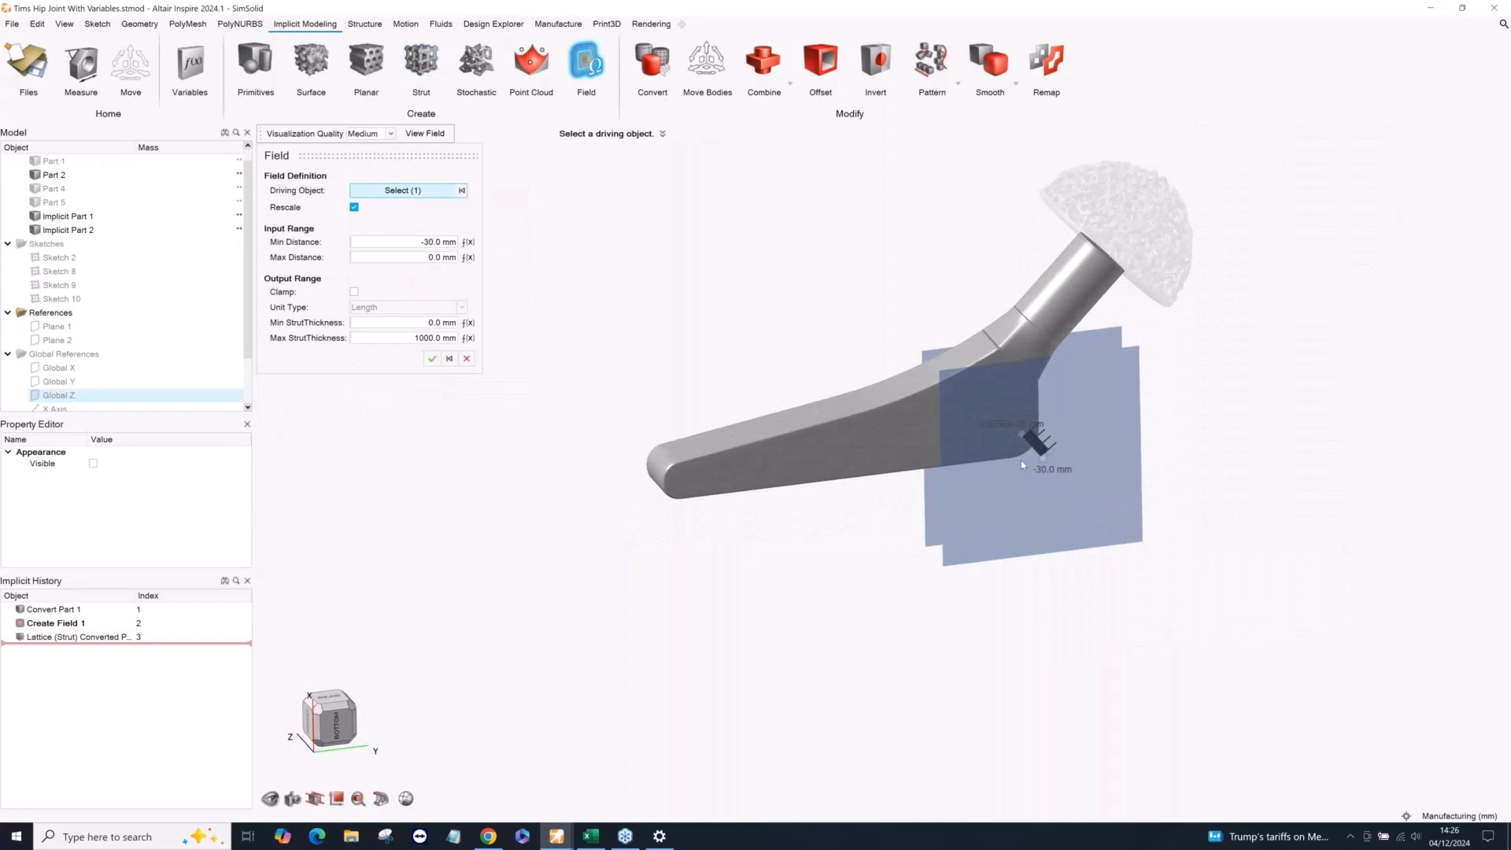
{"action": "middle_click_drag", "start_coordinate": [1053, 444], "coordinate": [998, 390]}
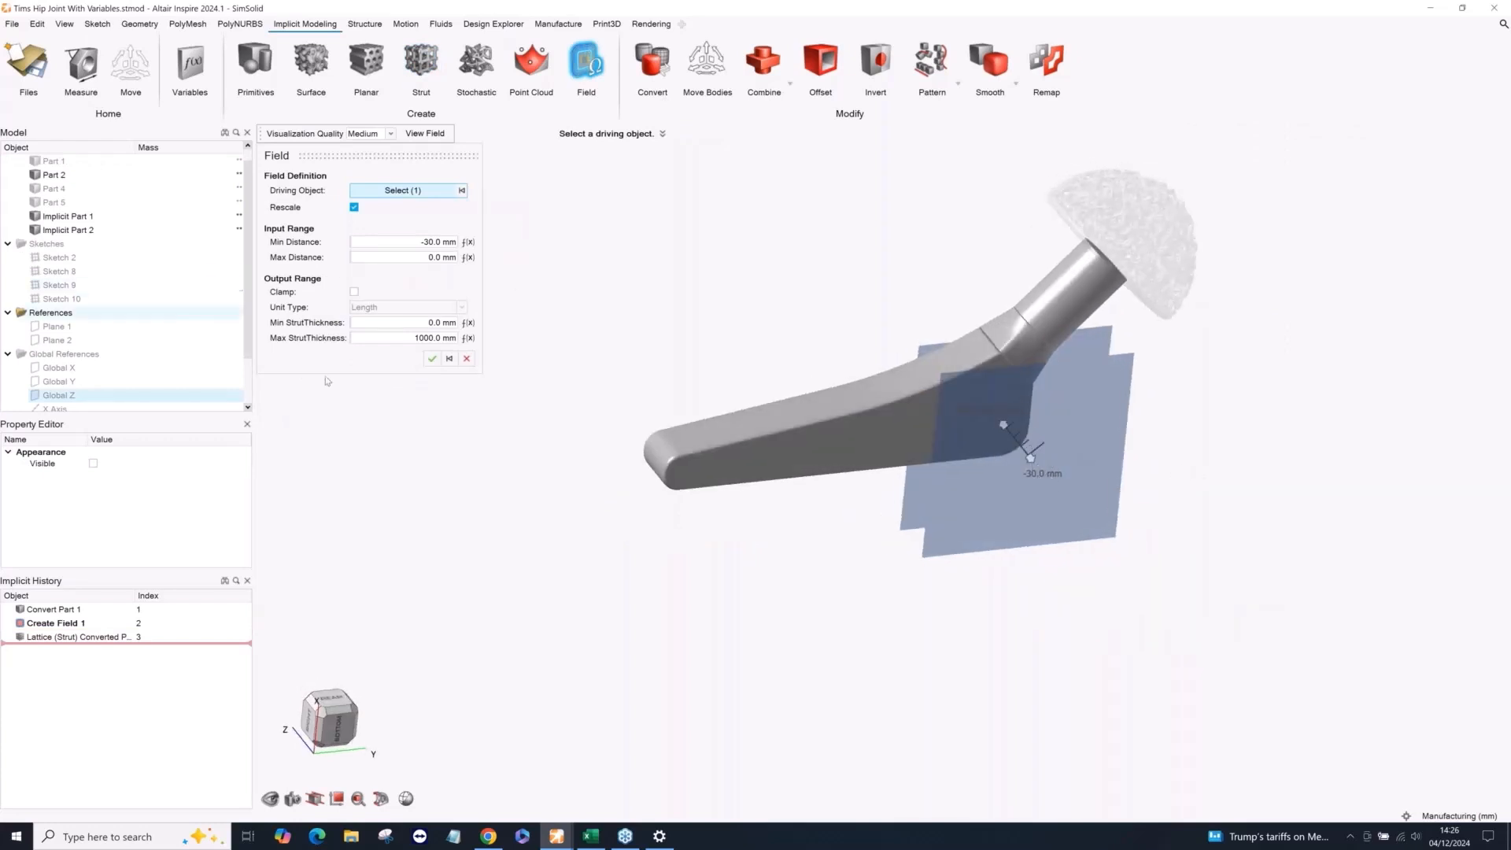
{"action": "middle_click_drag", "start_coordinate": [620, 482], "coordinate": [713, 498]}
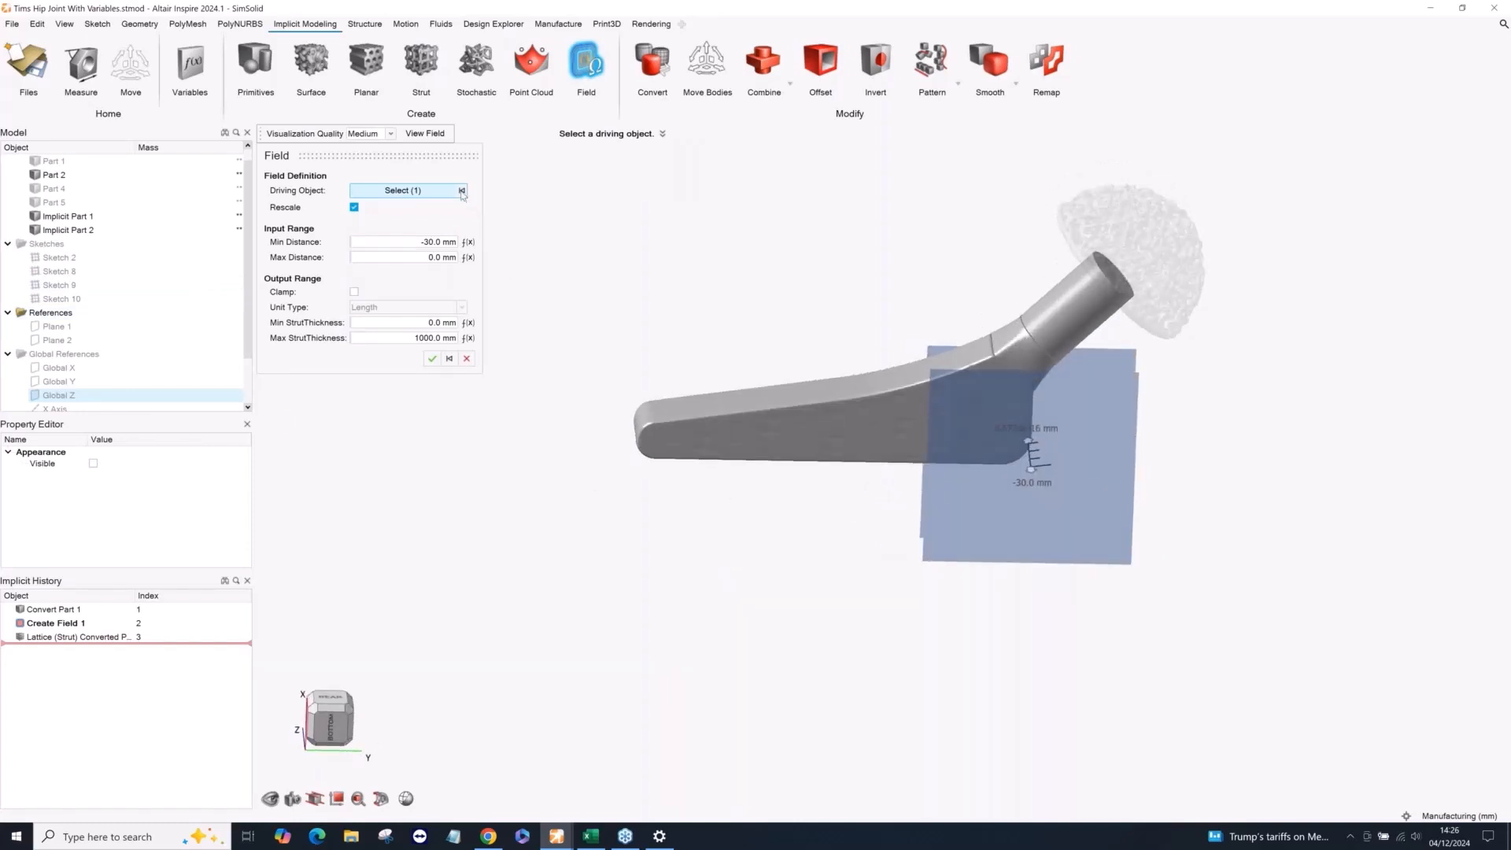
{"action": "left_click", "coordinate": [462, 190]}
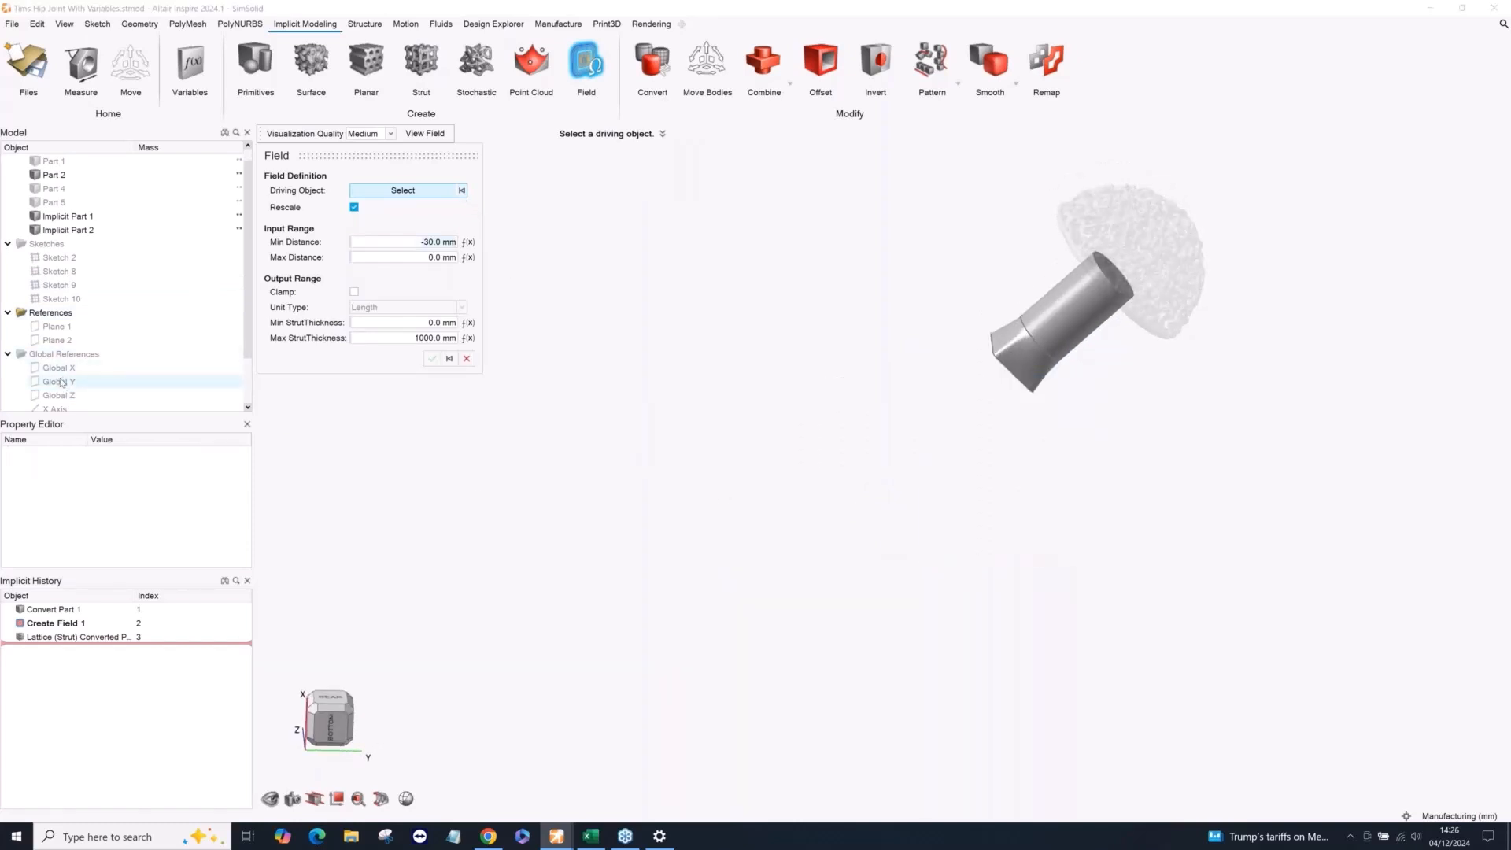
{"action": "left_click", "coordinate": [60, 382]}
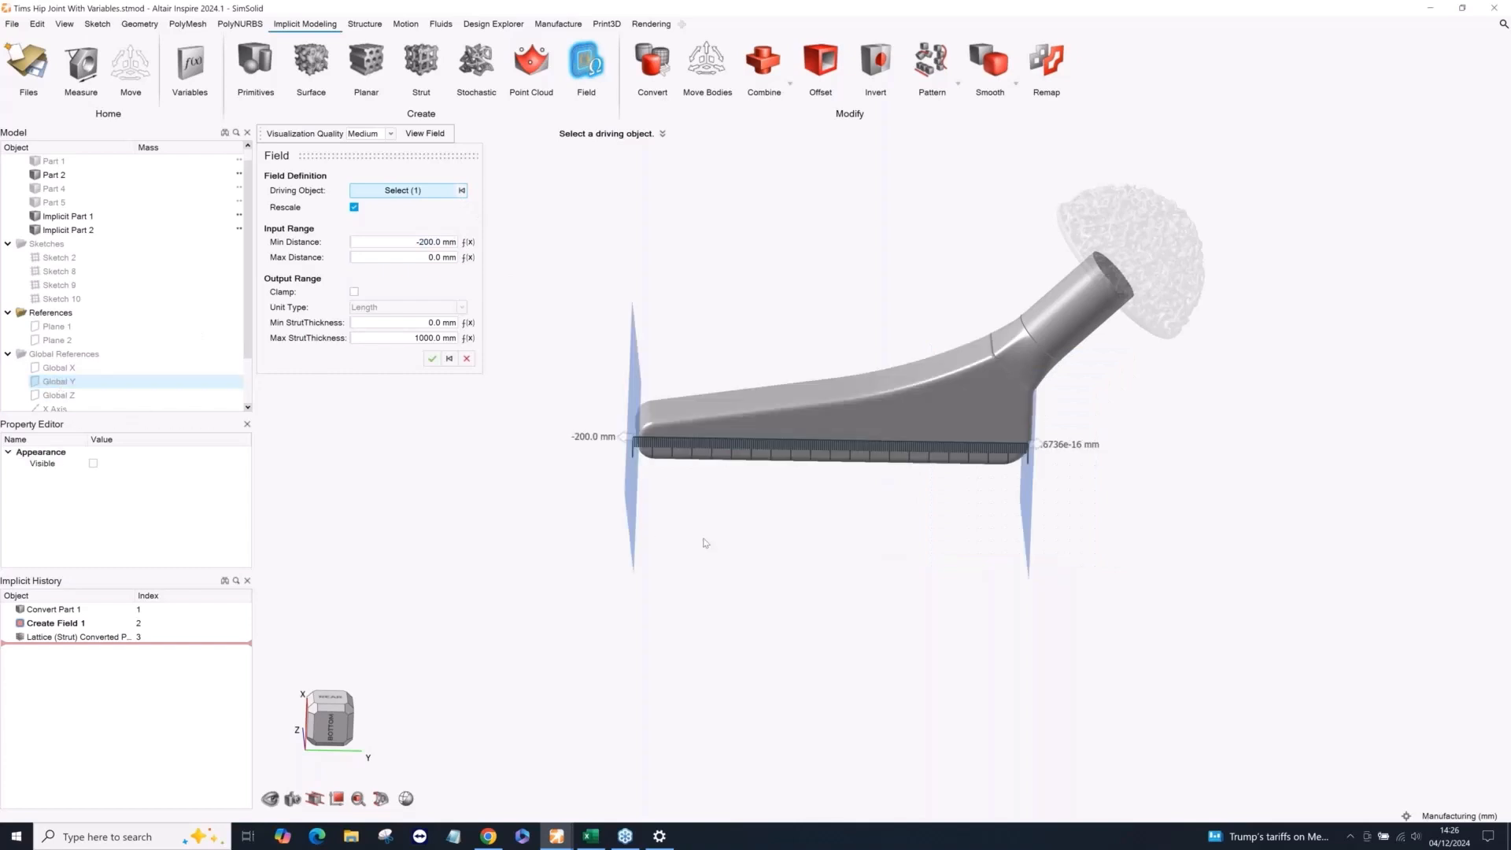
{"action": "mouse_move", "coordinate": [769, 244]}
{"action": "right_mouse_down"}
{"action": "mouse_move", "coordinate": [739, 244]}
{"action": "mouse_move", "coordinate": [748, 304]}
{"action": "mouse_move", "coordinate": [774, 307]}
{"action": "mouse_move", "coordinate": [621, 473]}
{"action": "right_mouse_up"}
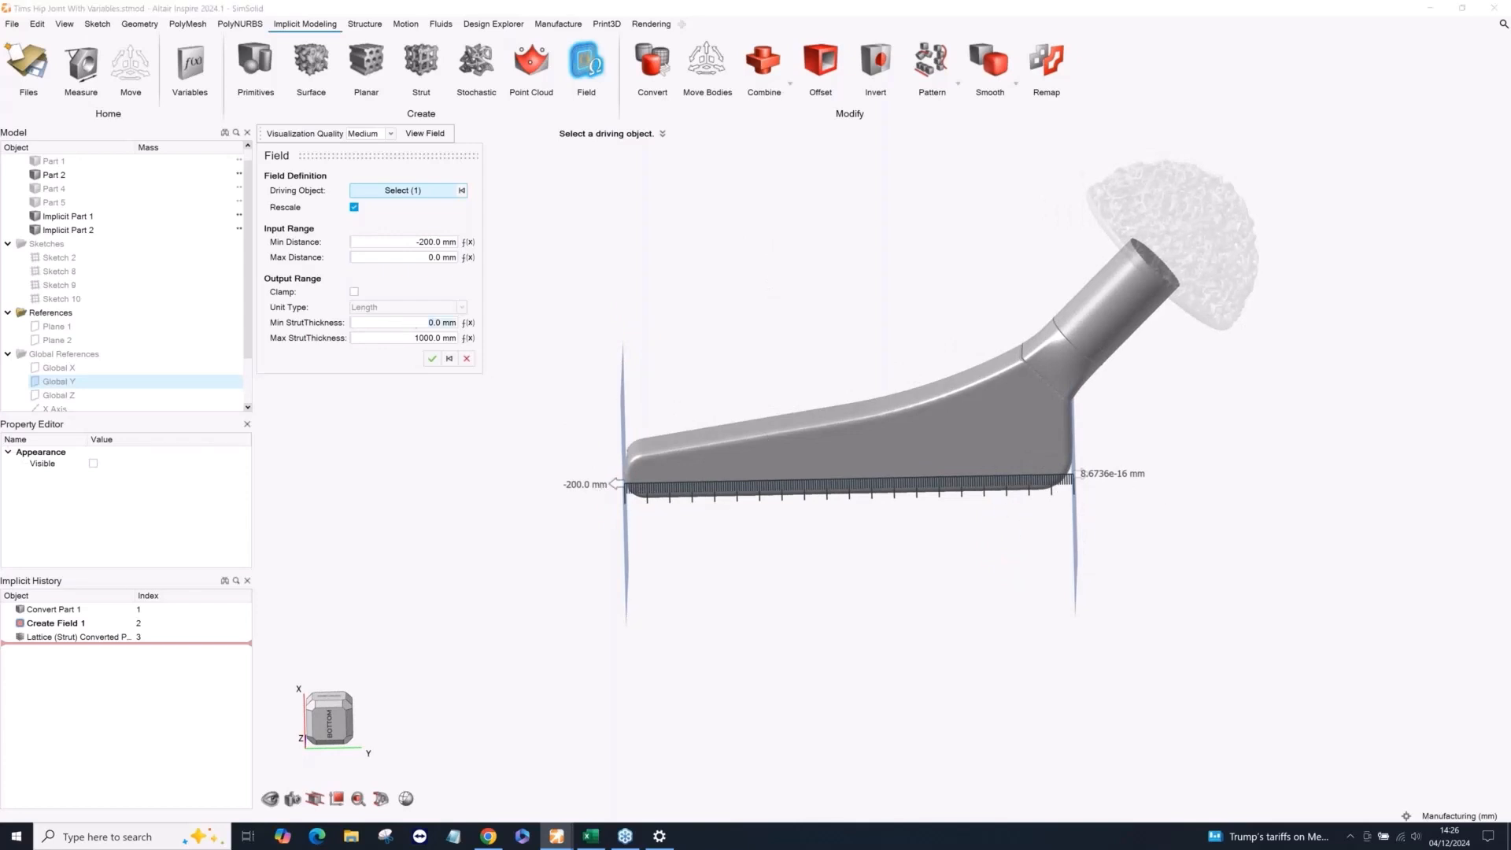
Set the field's minimum strut thickness to 2 mm and maximum to 8 mm, and accept the field.
{"action": "type", "text": "2"}
{"action": "left_click", "coordinate": [433, 339]}
{"action": "type", "text": "8"}
{"action": "key", "text": "Return"}
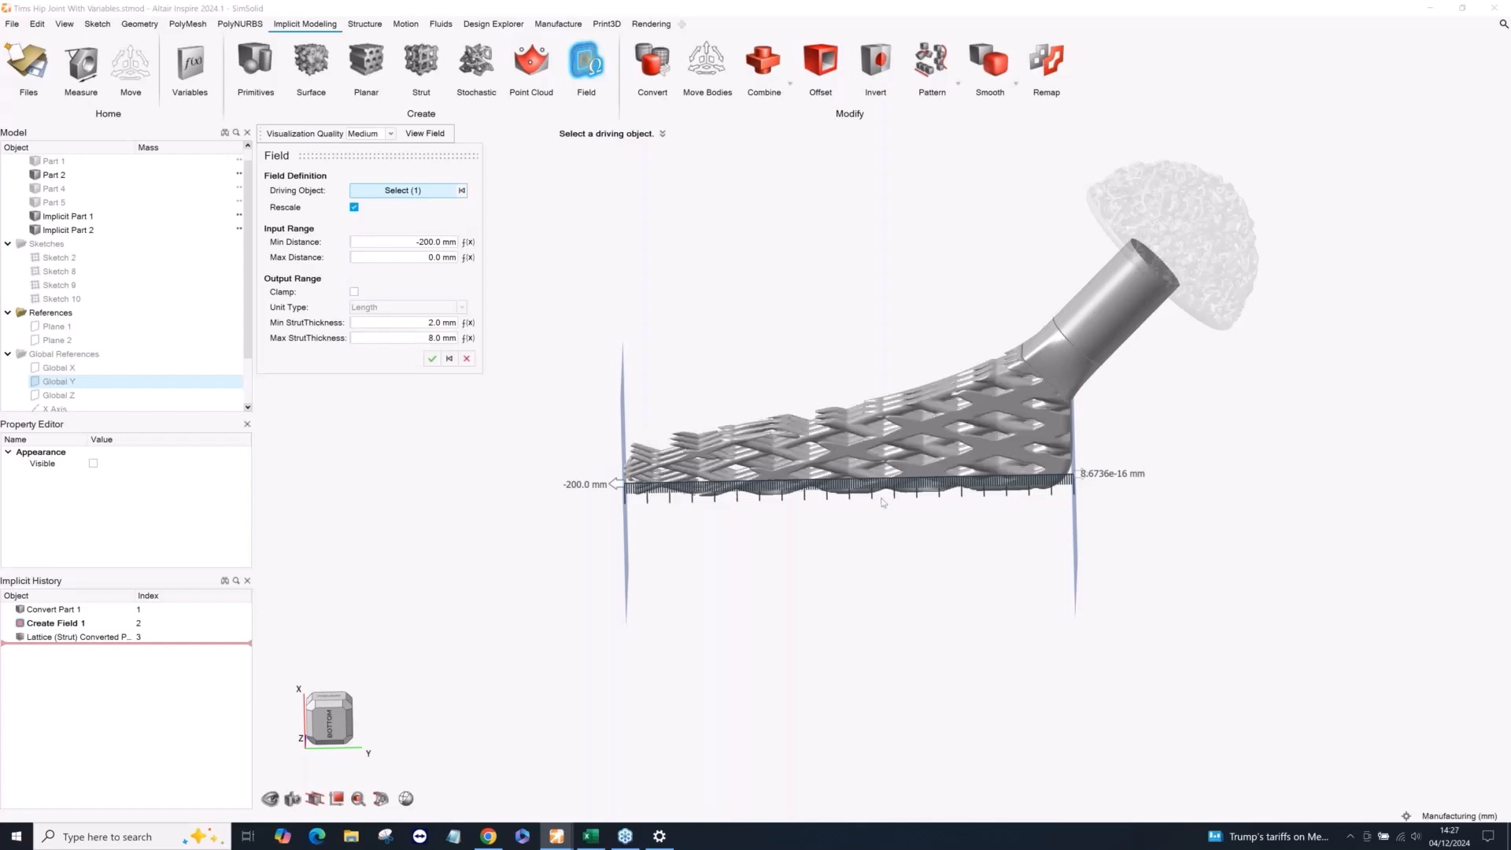
{"action": "scroll", "coordinate": [928, 504], "scroll_direction": "up", "scroll_amount": 3}
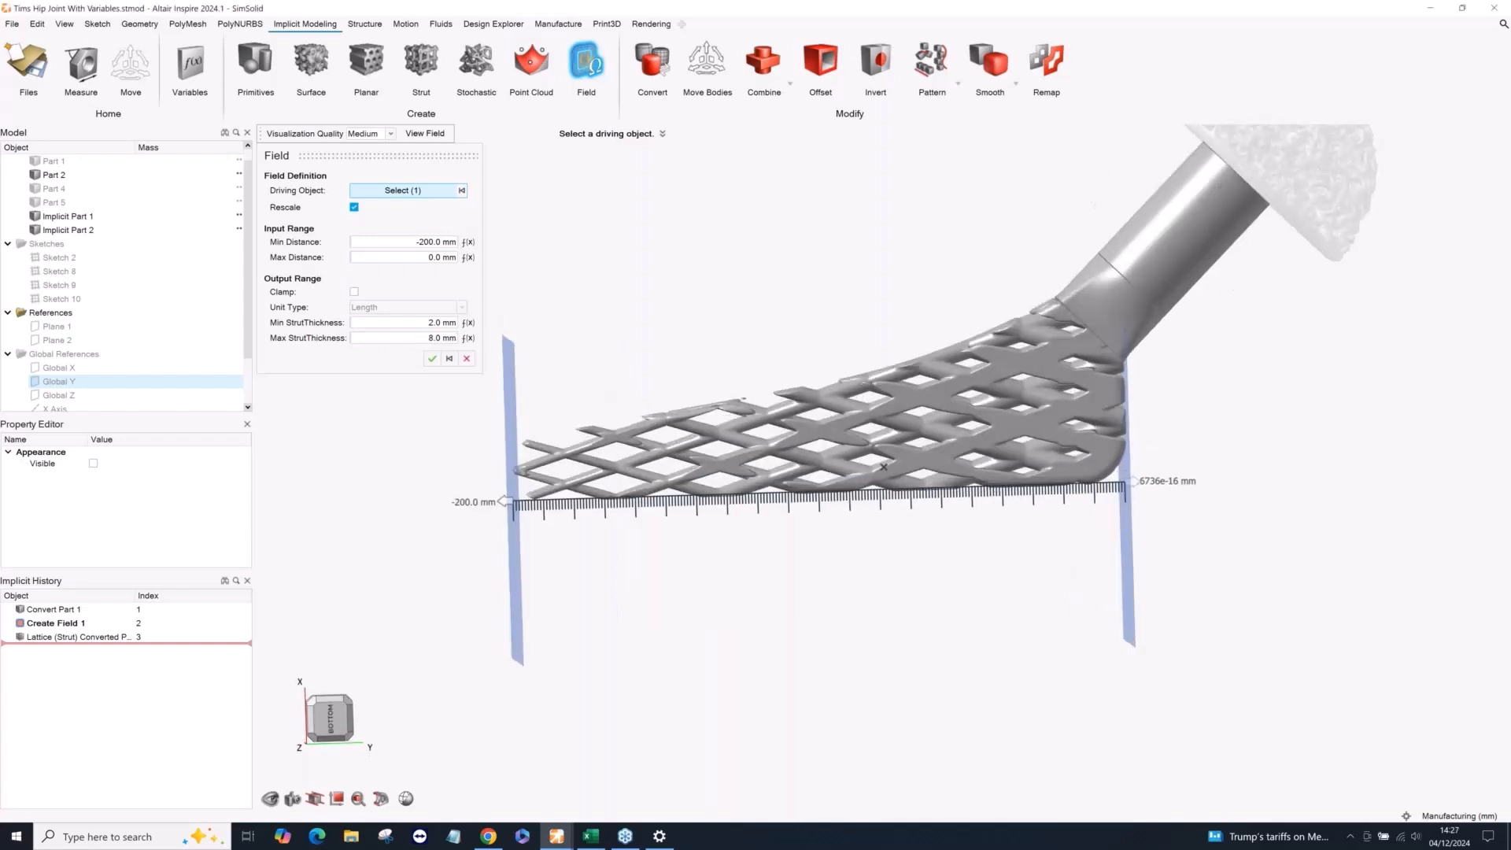
{"action": "scroll", "coordinate": [928, 503], "scroll_direction": "up", "scroll_amount": 2}
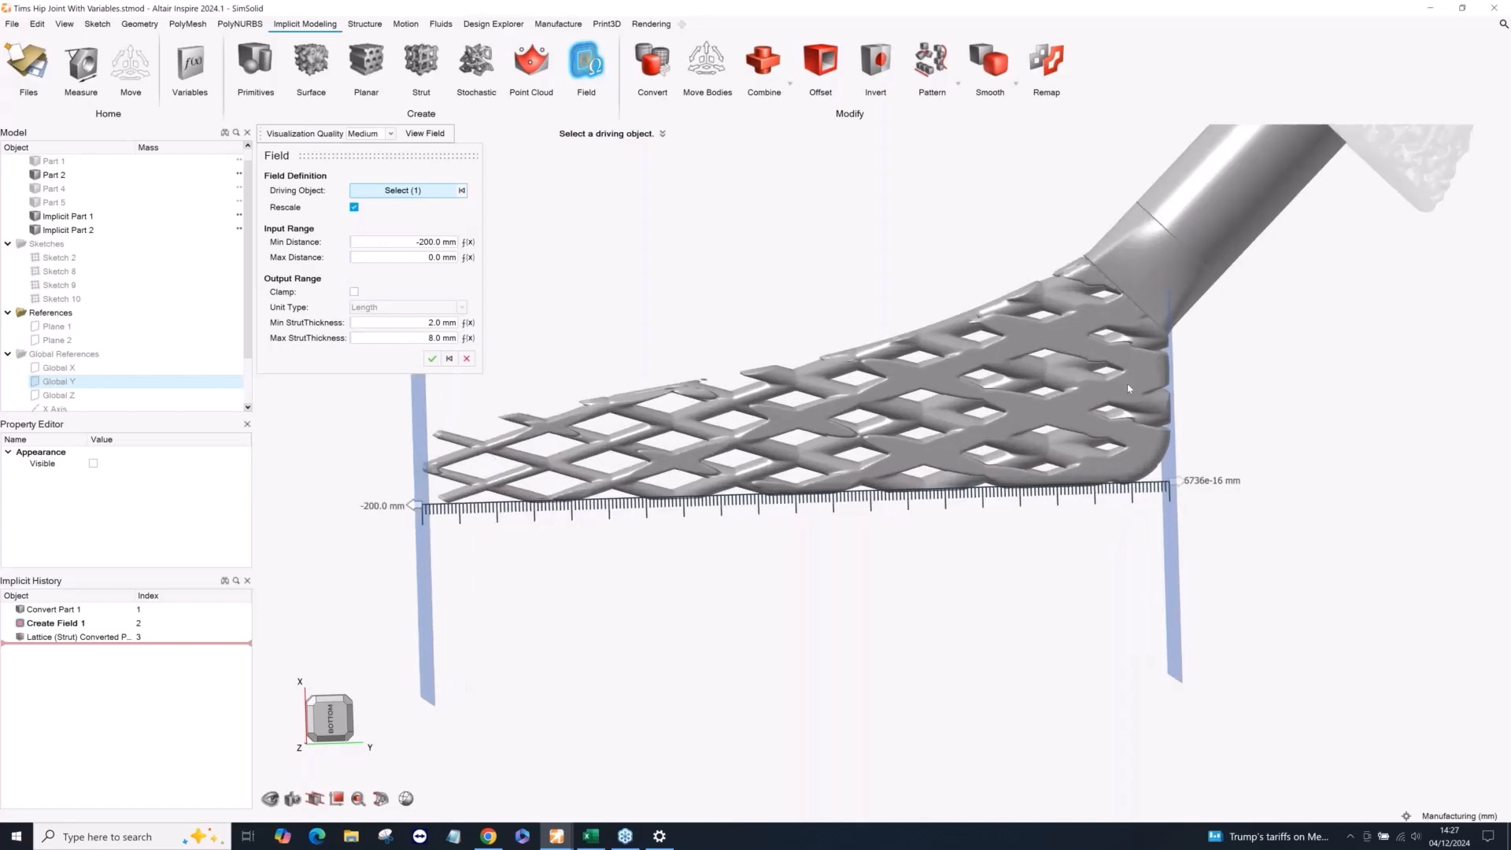
{"action": "scroll", "coordinate": [1129, 388], "scroll_direction": "down", "scroll_amount": 3}
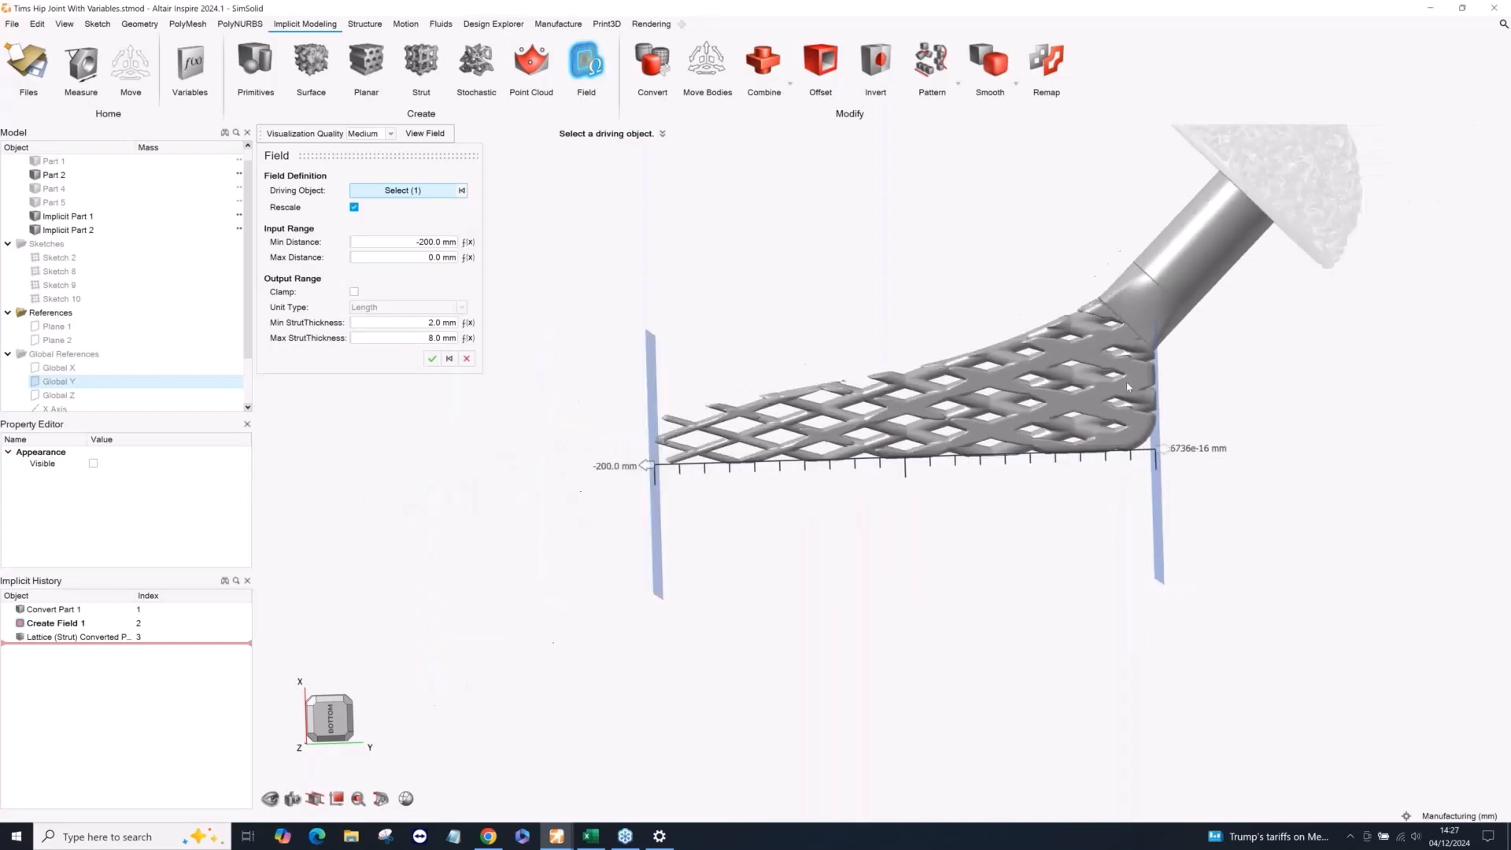
{"action": "right_click", "coordinate": [937, 250]}
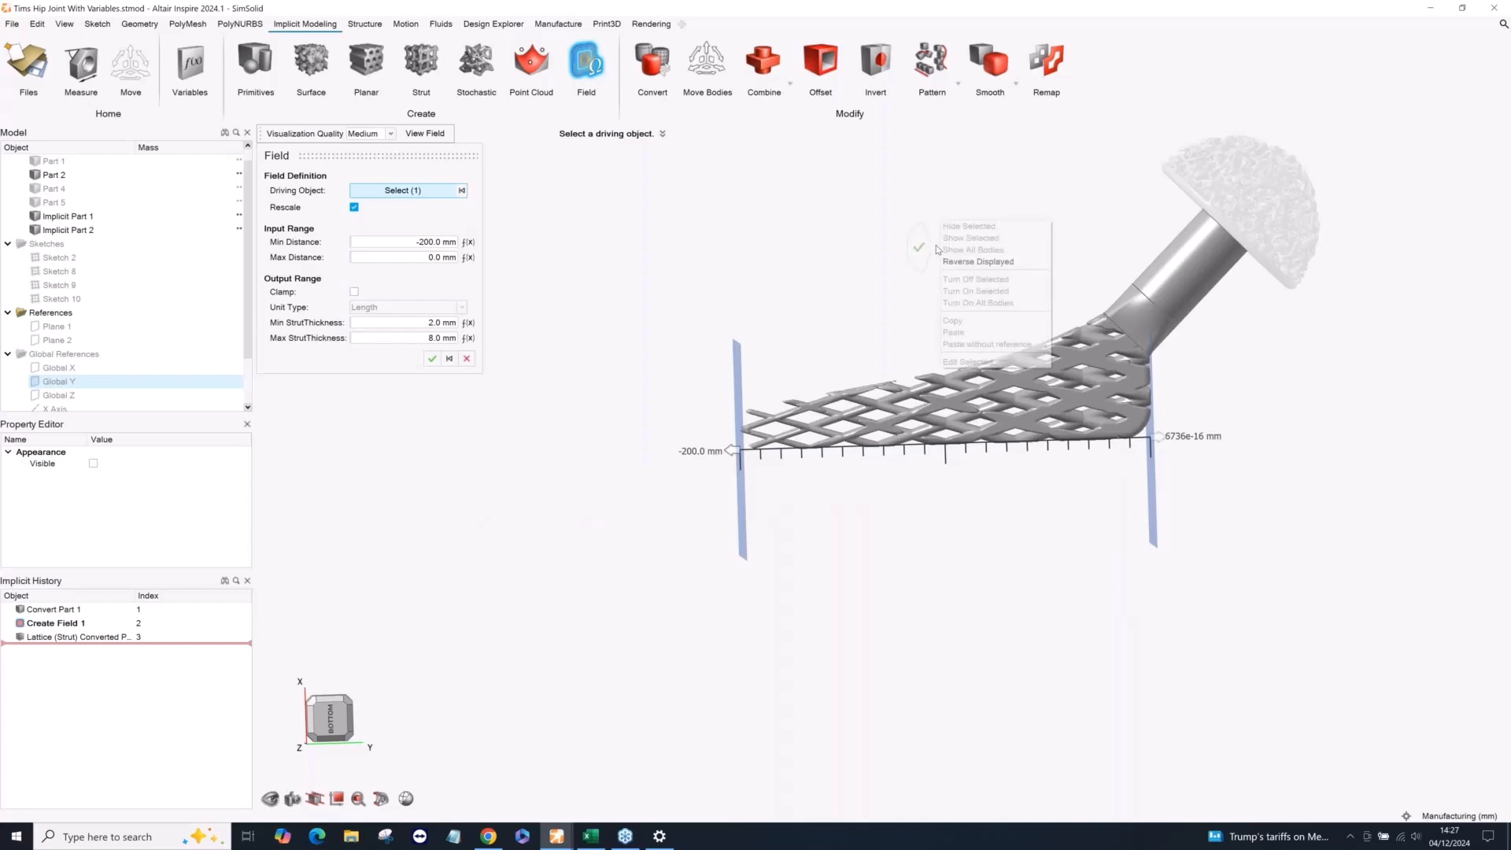
{"action": "left_click", "coordinate": [874, 249]}
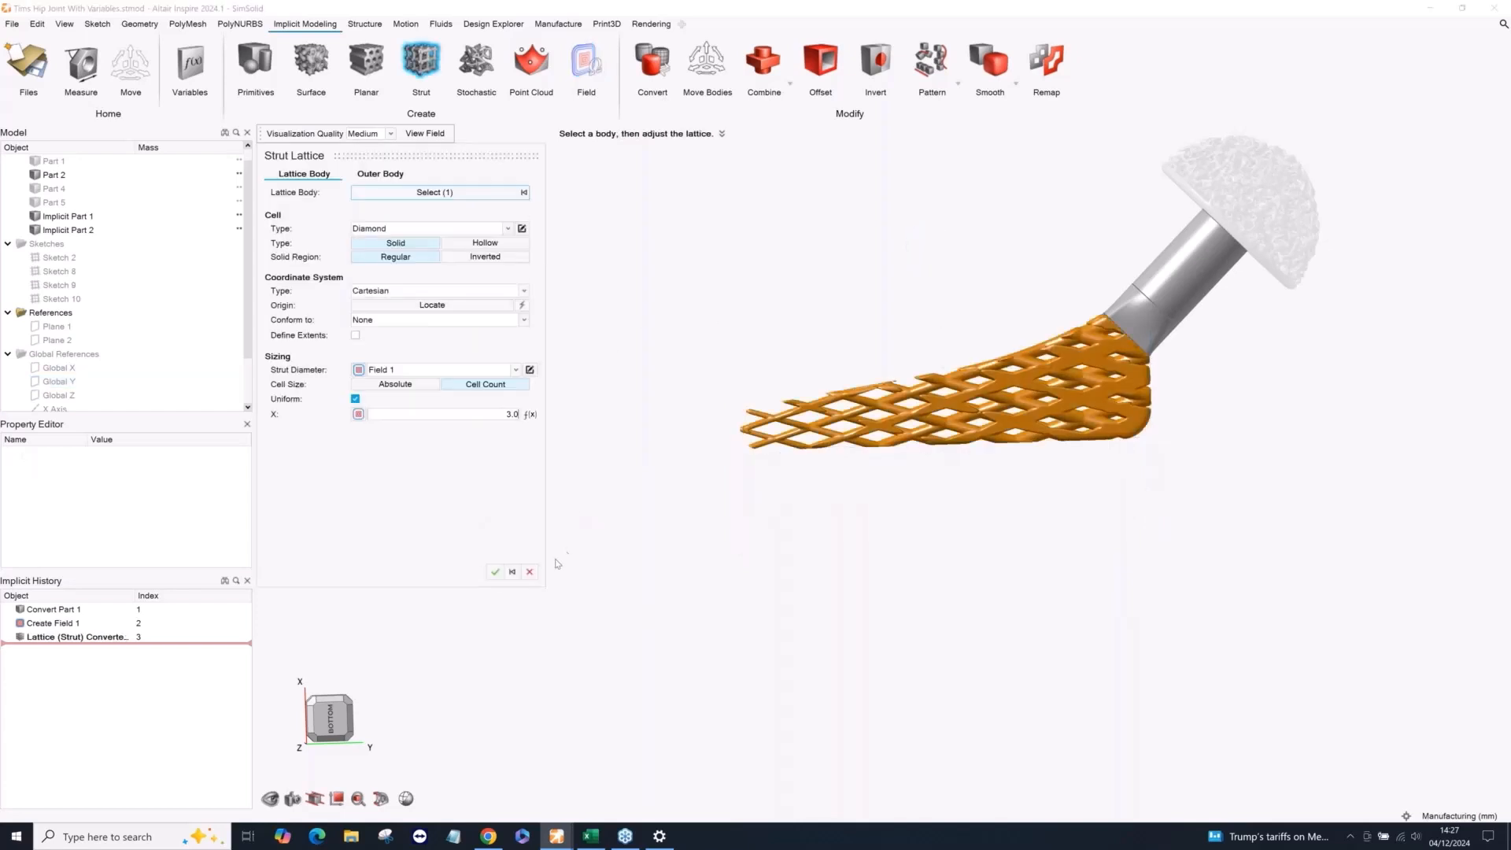
Accept the graded strut lattice, inspect the stem, and finish editing the implicit part to return to the whole hip joint.
{"action": "left_click", "coordinate": [494, 572]}
{"action": "middle_click_drag", "start_coordinate": [874, 470], "coordinate": [960, 463]}
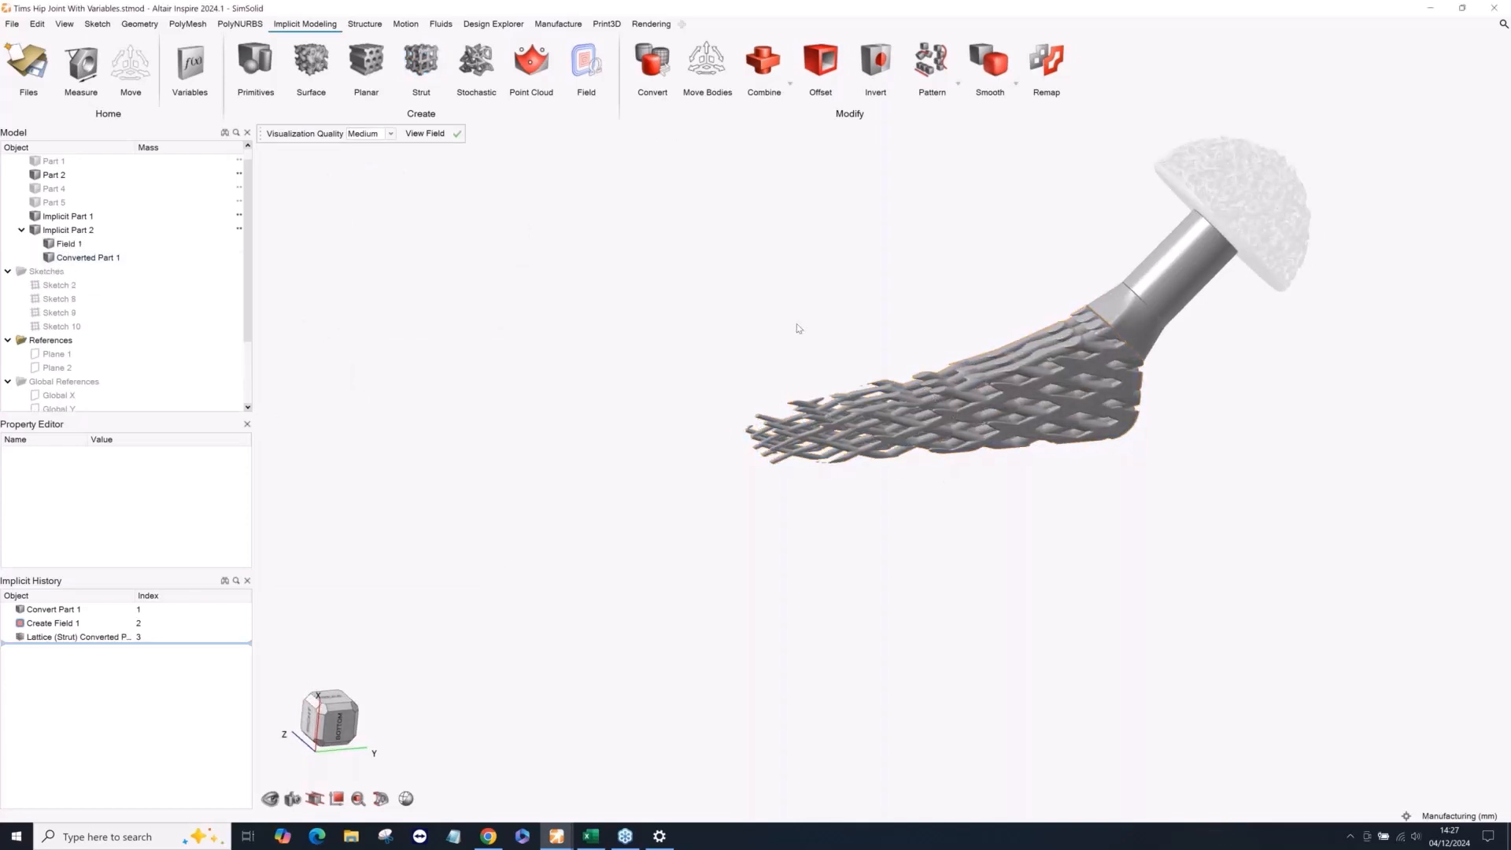
{"action": "middle_click_drag", "start_coordinate": [832, 324], "coordinate": [857, 331]}
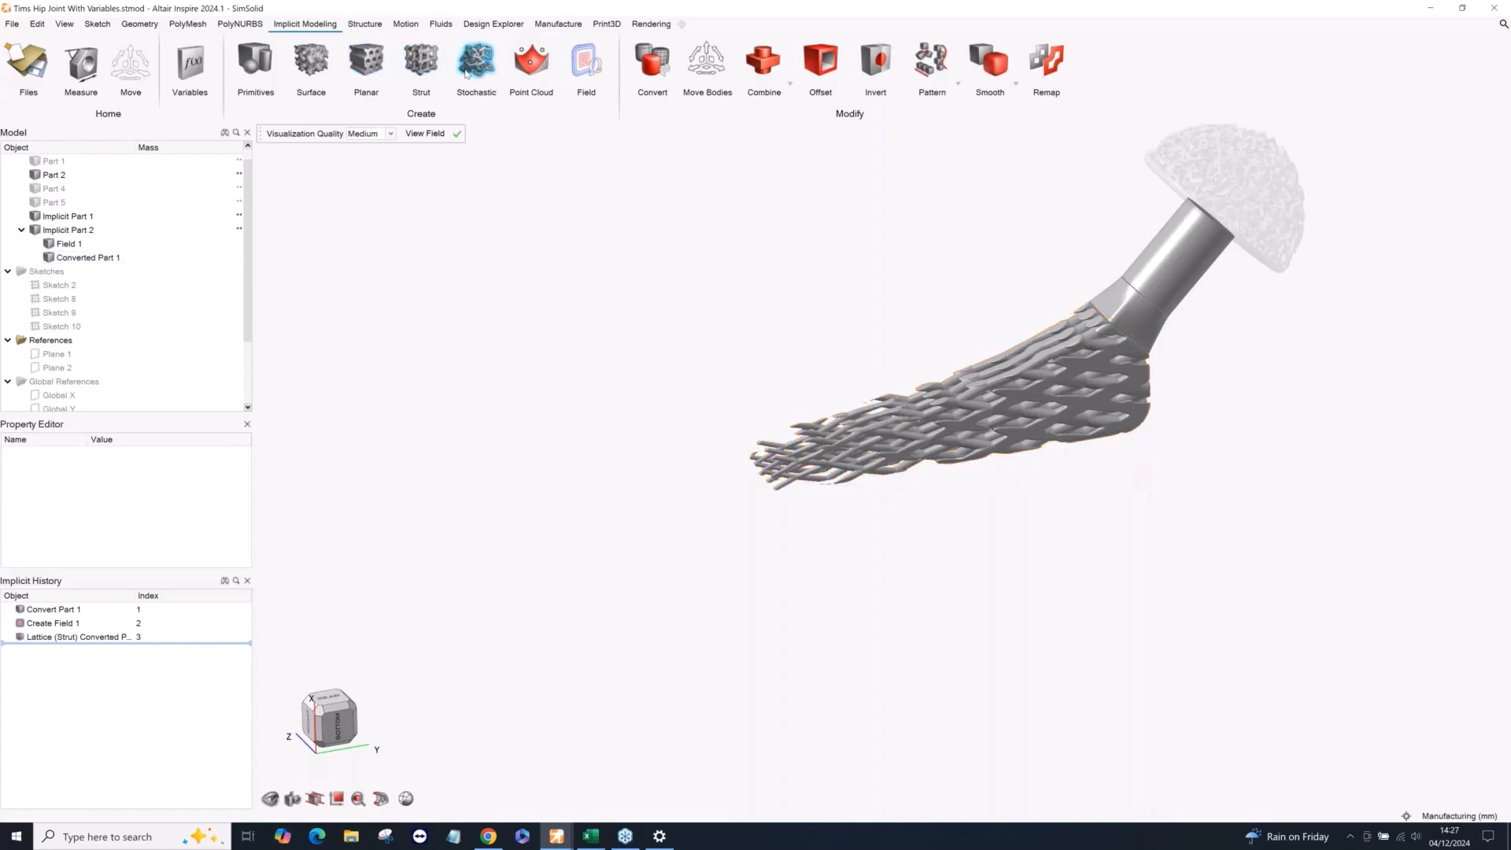
{"action": "middle_click_drag", "start_coordinate": [653, 304], "coordinate": [612, 288]}
{"action": "scroll", "coordinate": [944, 385], "scroll_direction": "up", "scroll_amount": 2}
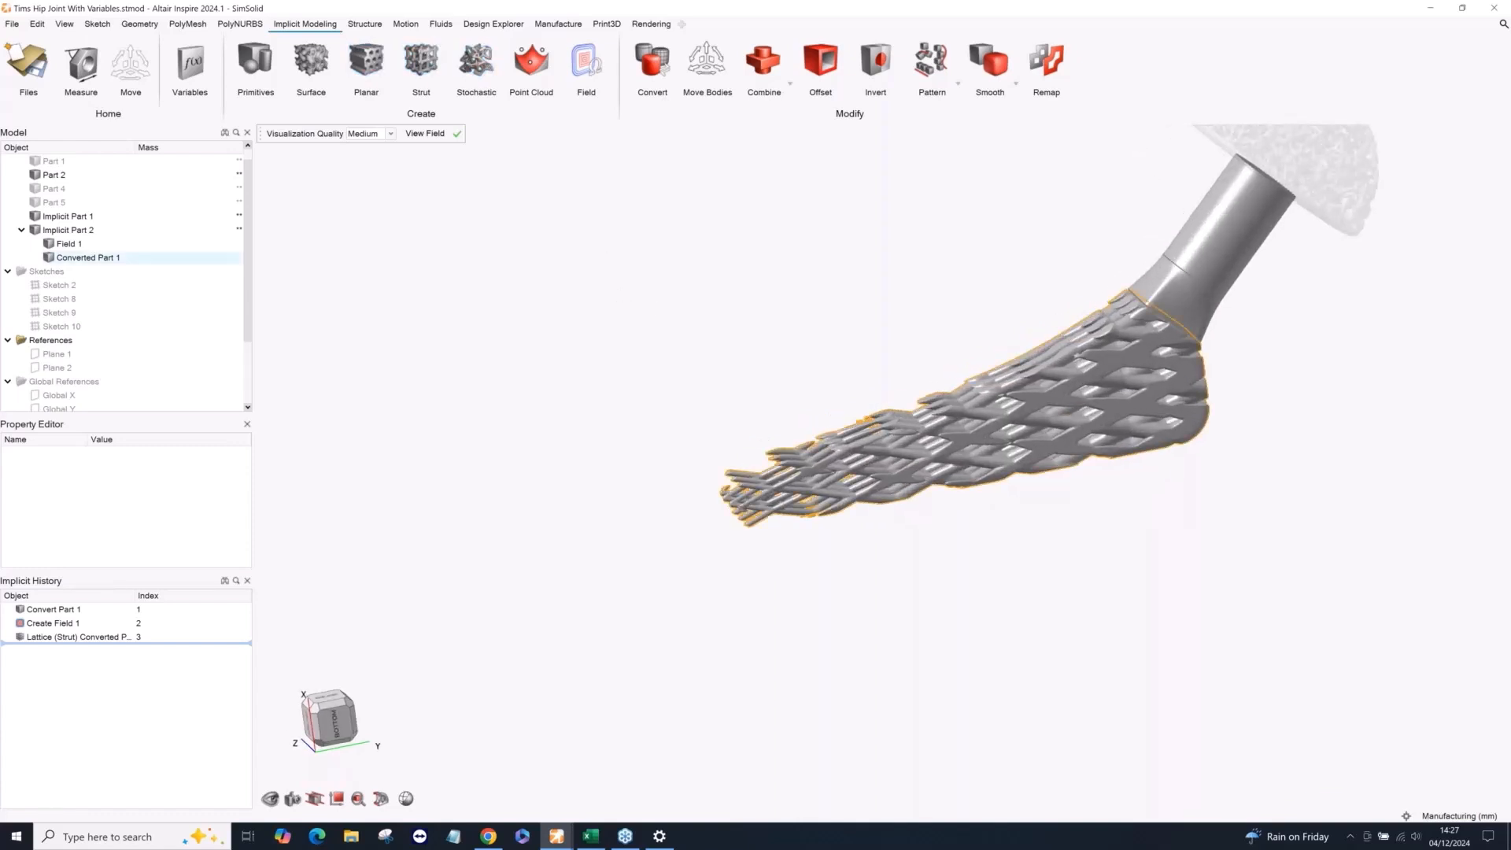
{"action": "right_click_drag", "start_coordinate": [820, 314], "coordinate": [703, 382]}
{"action": "middle_click_drag", "start_coordinate": [702, 383], "coordinate": [681, 352]}
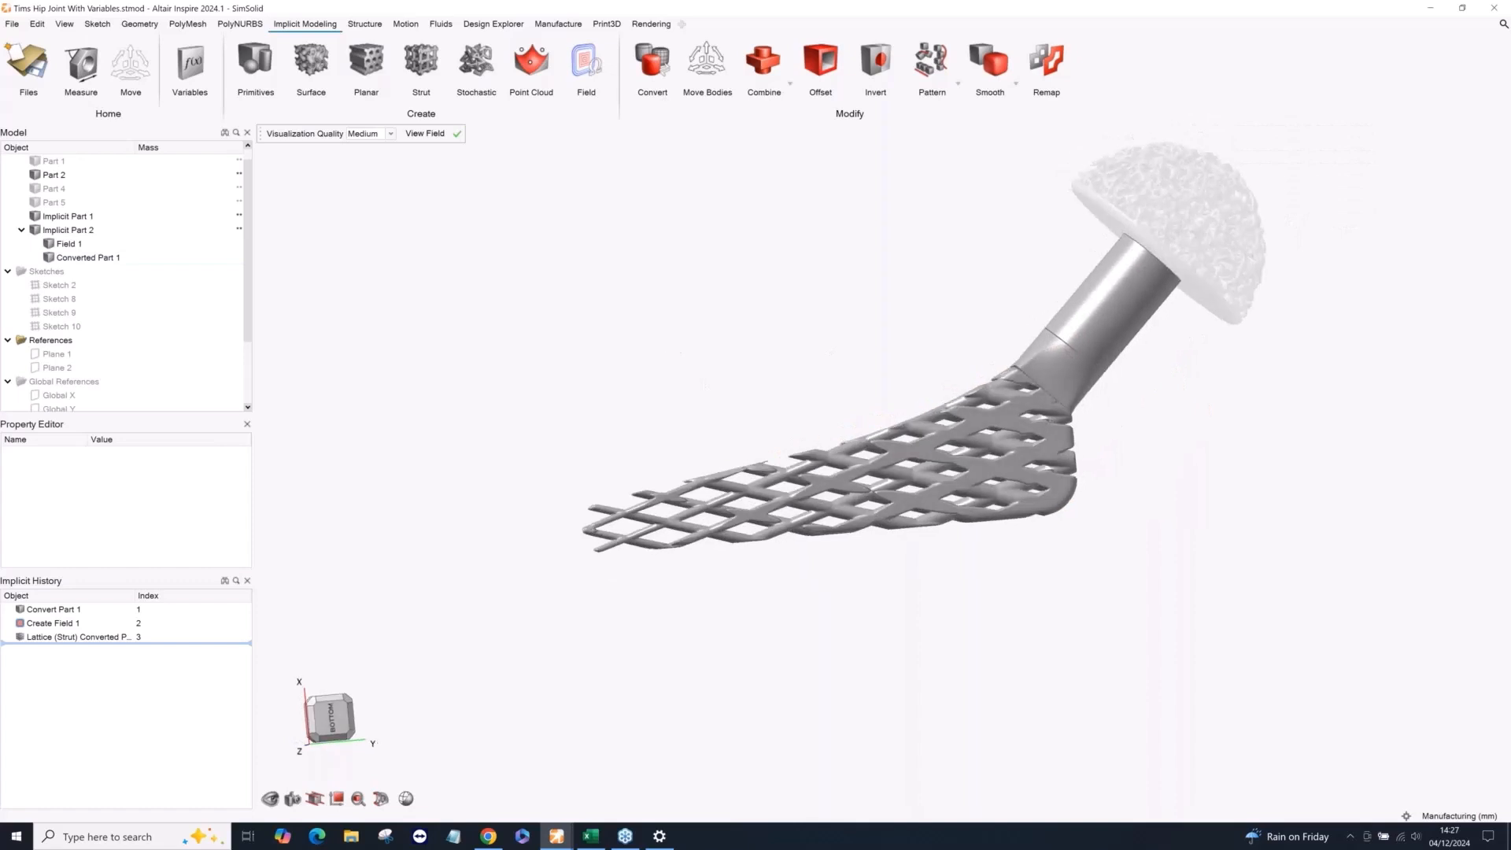
{"action": "scroll", "coordinate": [675, 345], "scroll_direction": "down", "scroll_amount": 2}
{"action": "right_click", "coordinate": [680, 316]}
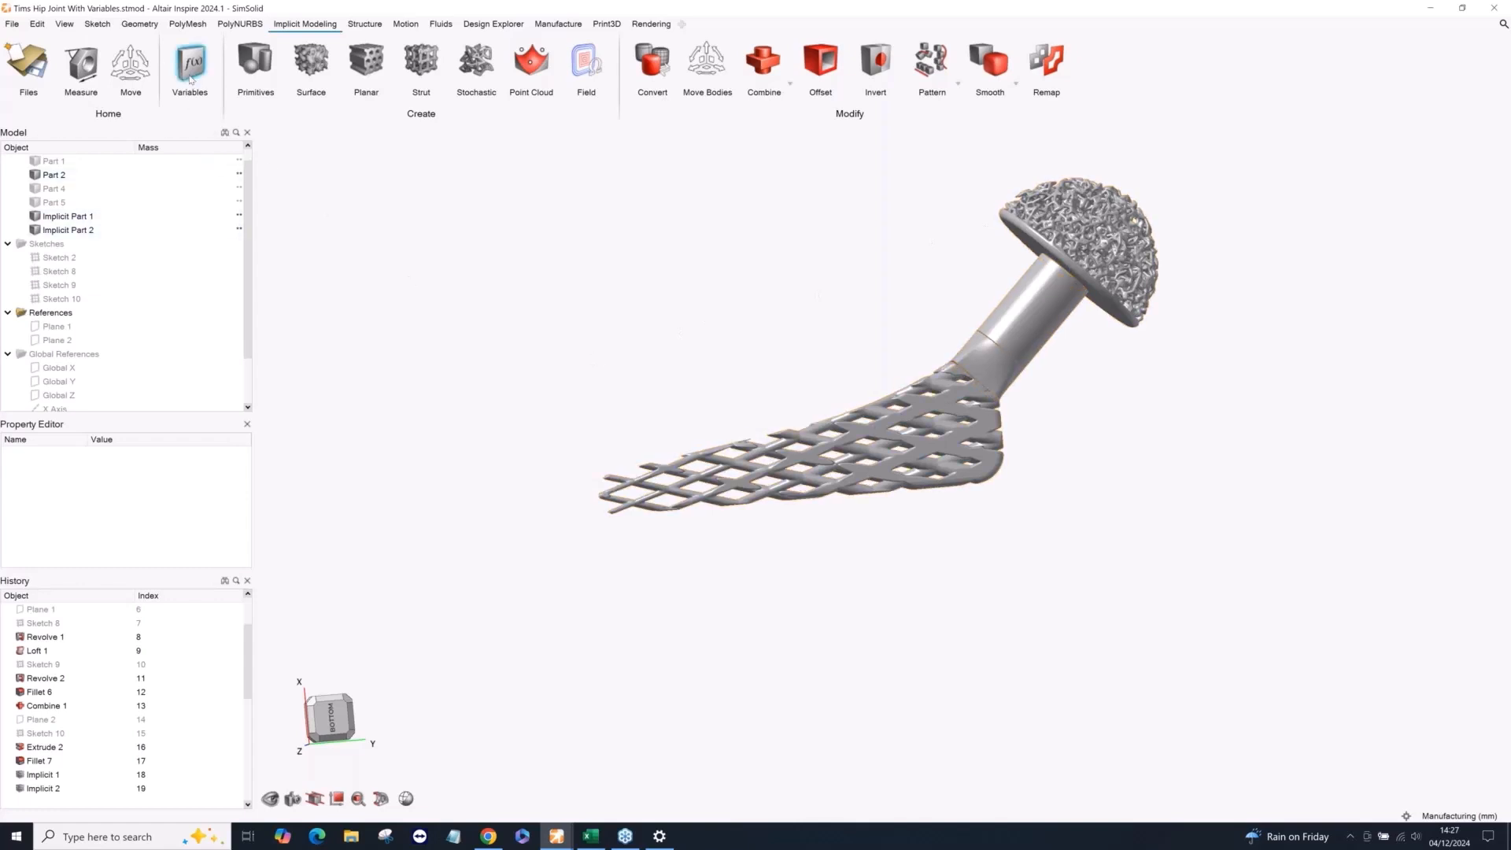
Set the hip joint's Length variable to 250 mm, close the Variable Manager and view the updated stem lattice.
{"action": "left_click", "coordinate": [190, 63]}
{"action": "left_click", "coordinate": [413, 250]}
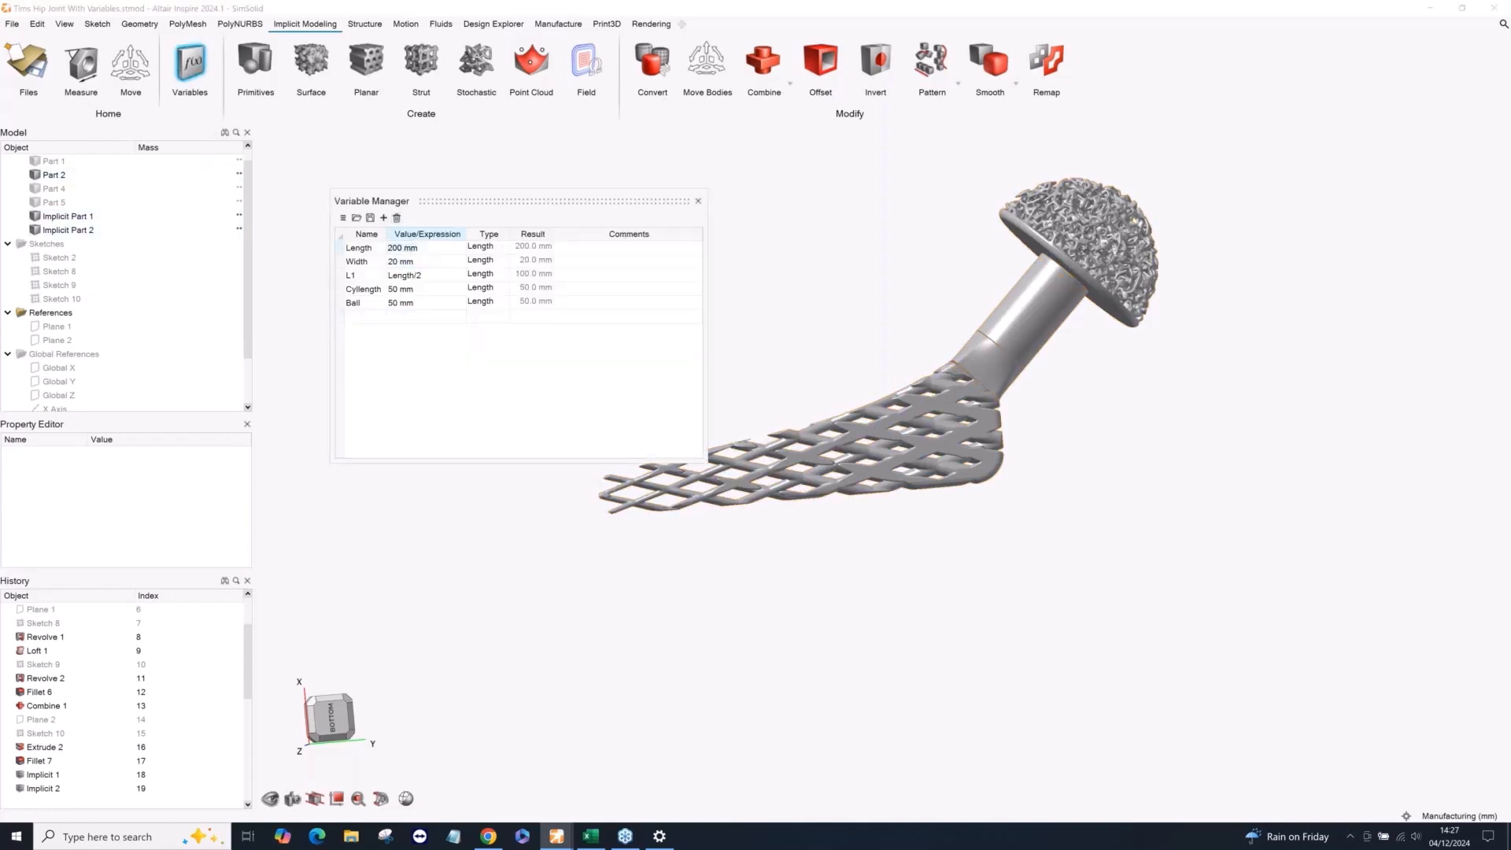
{"action": "key", "text": "BackSpace"}
{"action": "key", "text": "BackSpace"}
{"action": "key", "text": "BackSpace"}
{"action": "key", "text": "BackSpace"}
{"action": "key", "text": "BackSpace"}
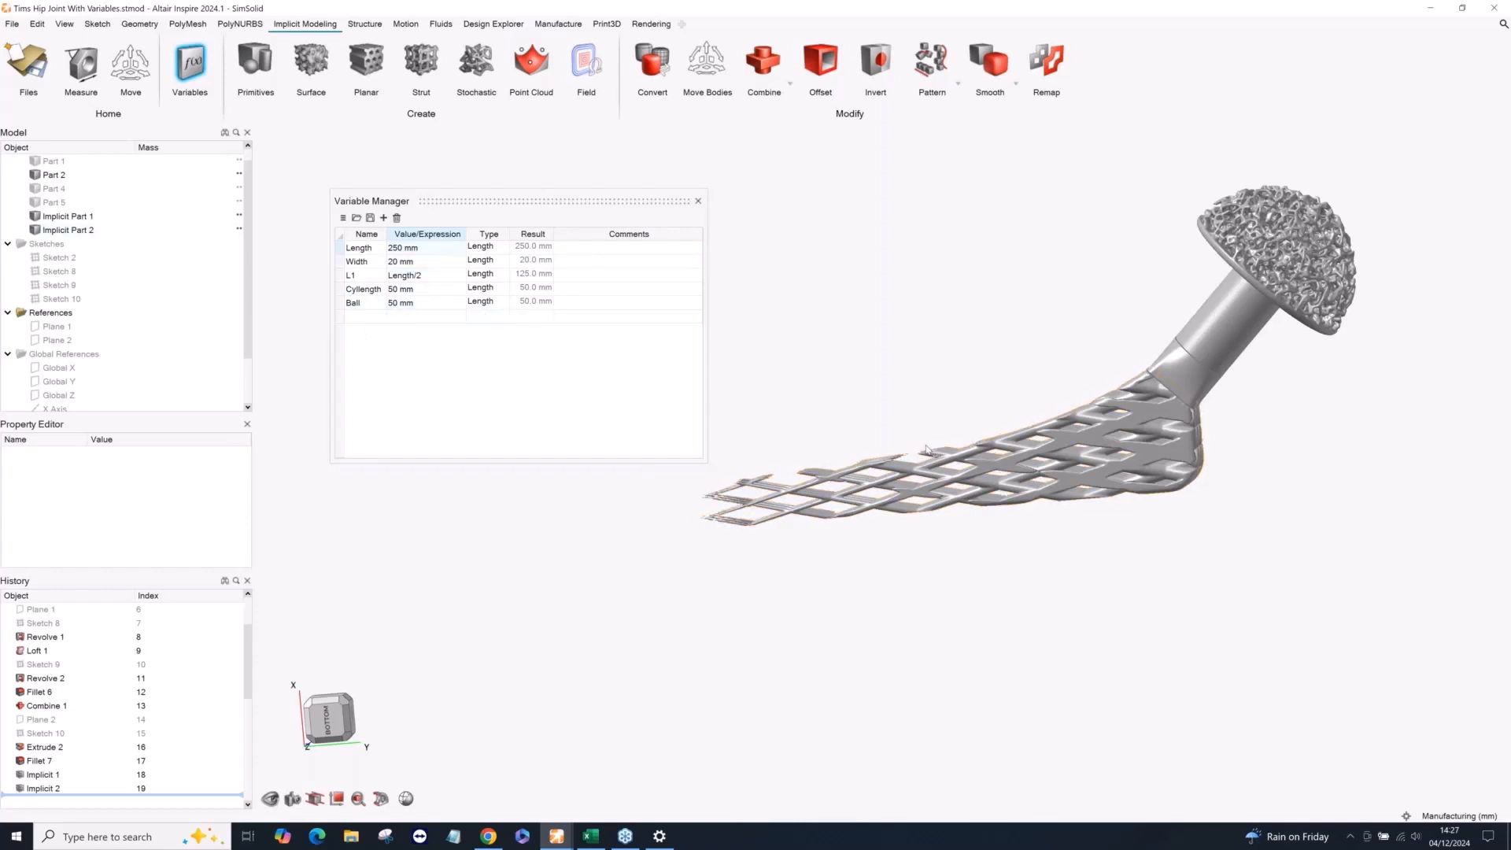
{"action": "left_click", "coordinate": [698, 200]}
{"action": "mouse_move", "coordinate": [740, 267]}
{"action": "right_mouse_down"}
{"action": "mouse_move", "coordinate": [798, 343]}
{"action": "mouse_move", "coordinate": [801, 314]}
{"action": "mouse_move", "coordinate": [810, 440]}
{"action": "right_mouse_up"}
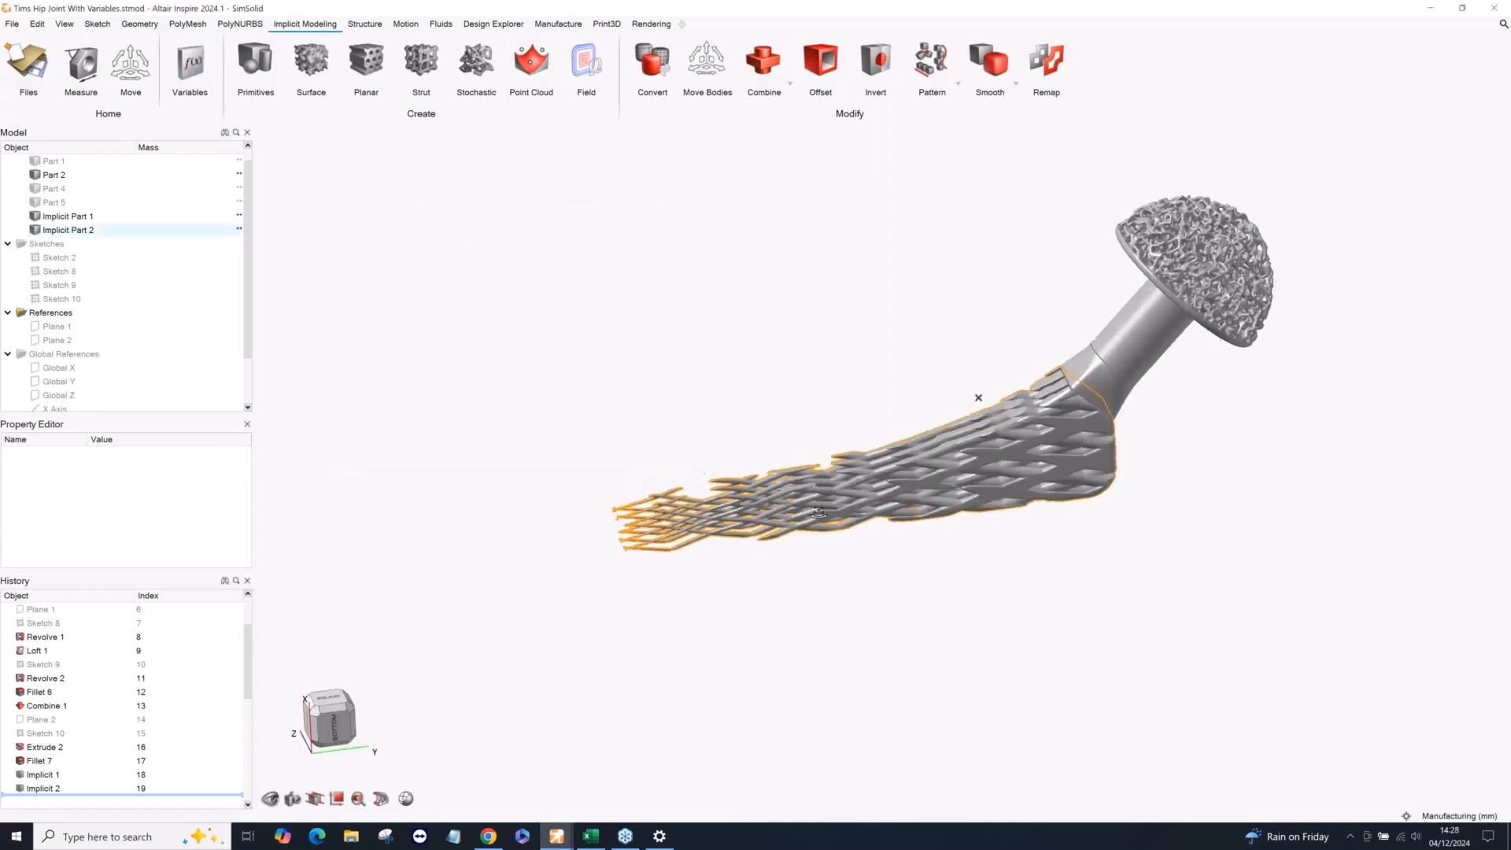
Open the recent file Digger Assembly.x_b without saving the hip joint, and turn the digger arm to a side view.
{"action": "left_click", "coordinate": [13, 26]}
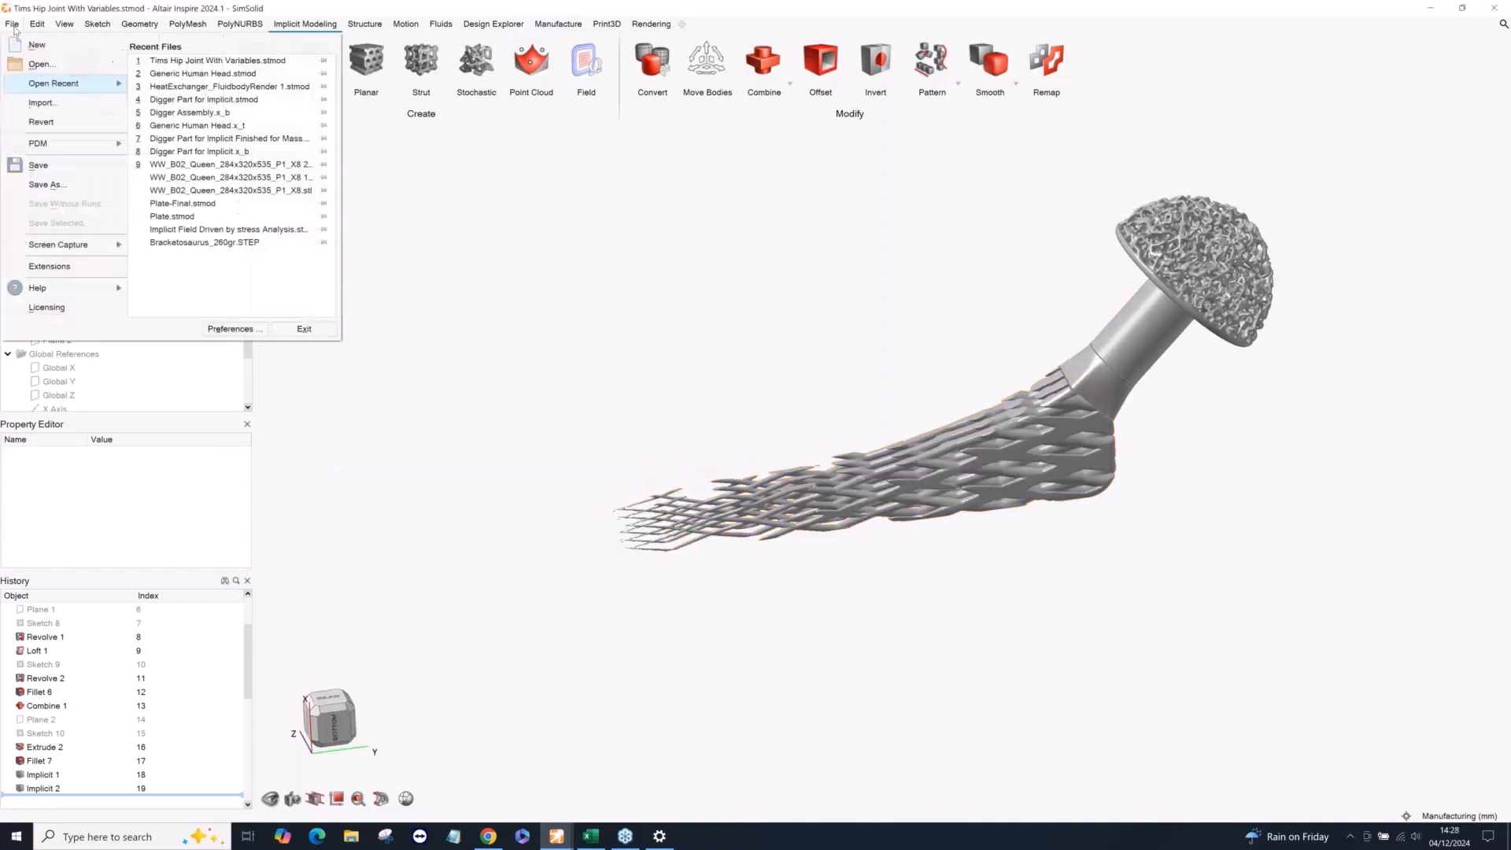
{"action": "left_click", "coordinate": [221, 114]}
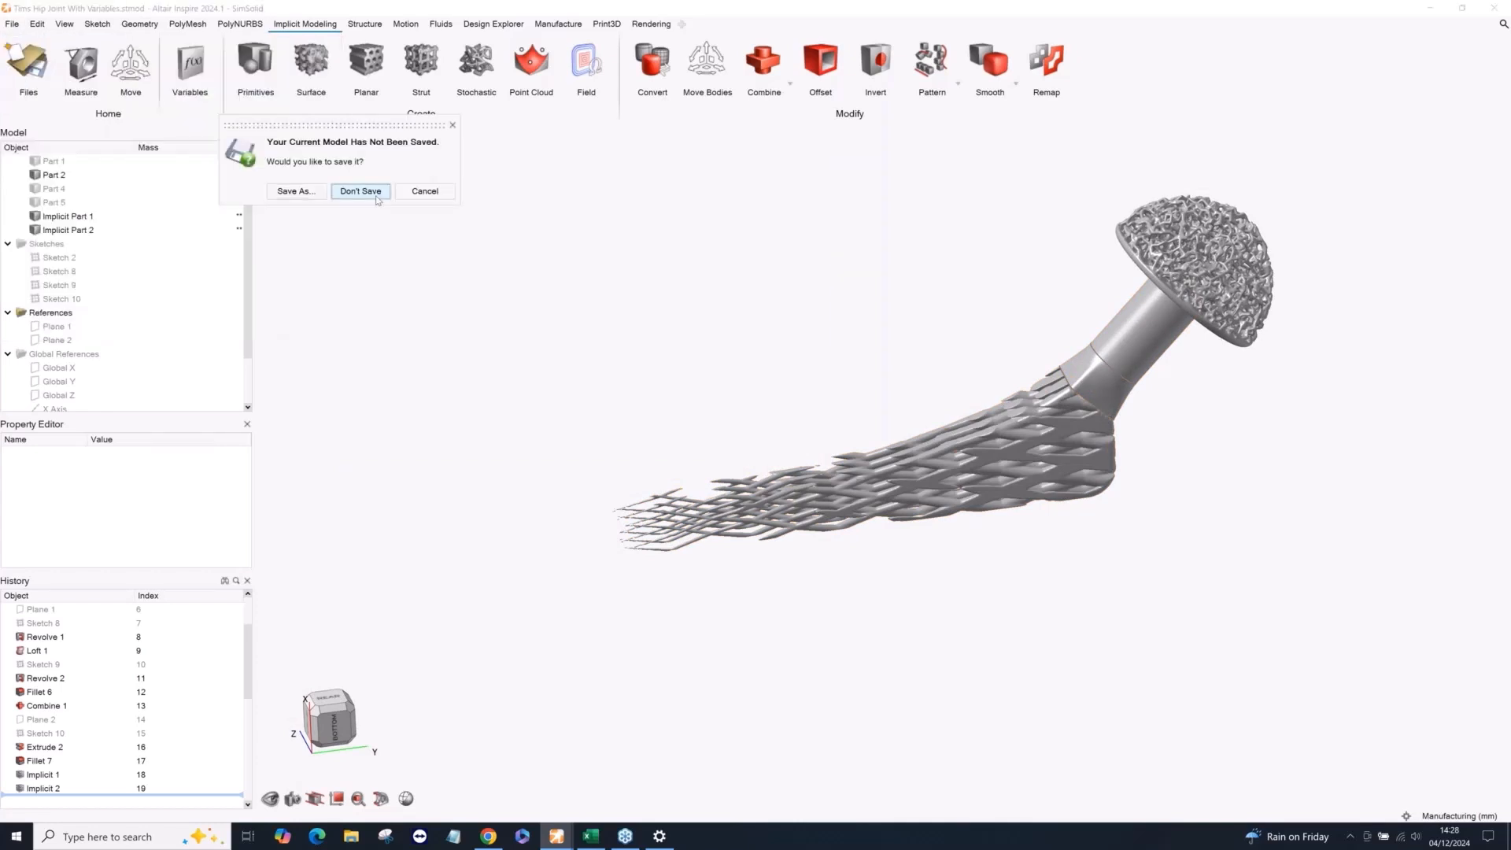
{"action": "left_click", "coordinate": [361, 192]}
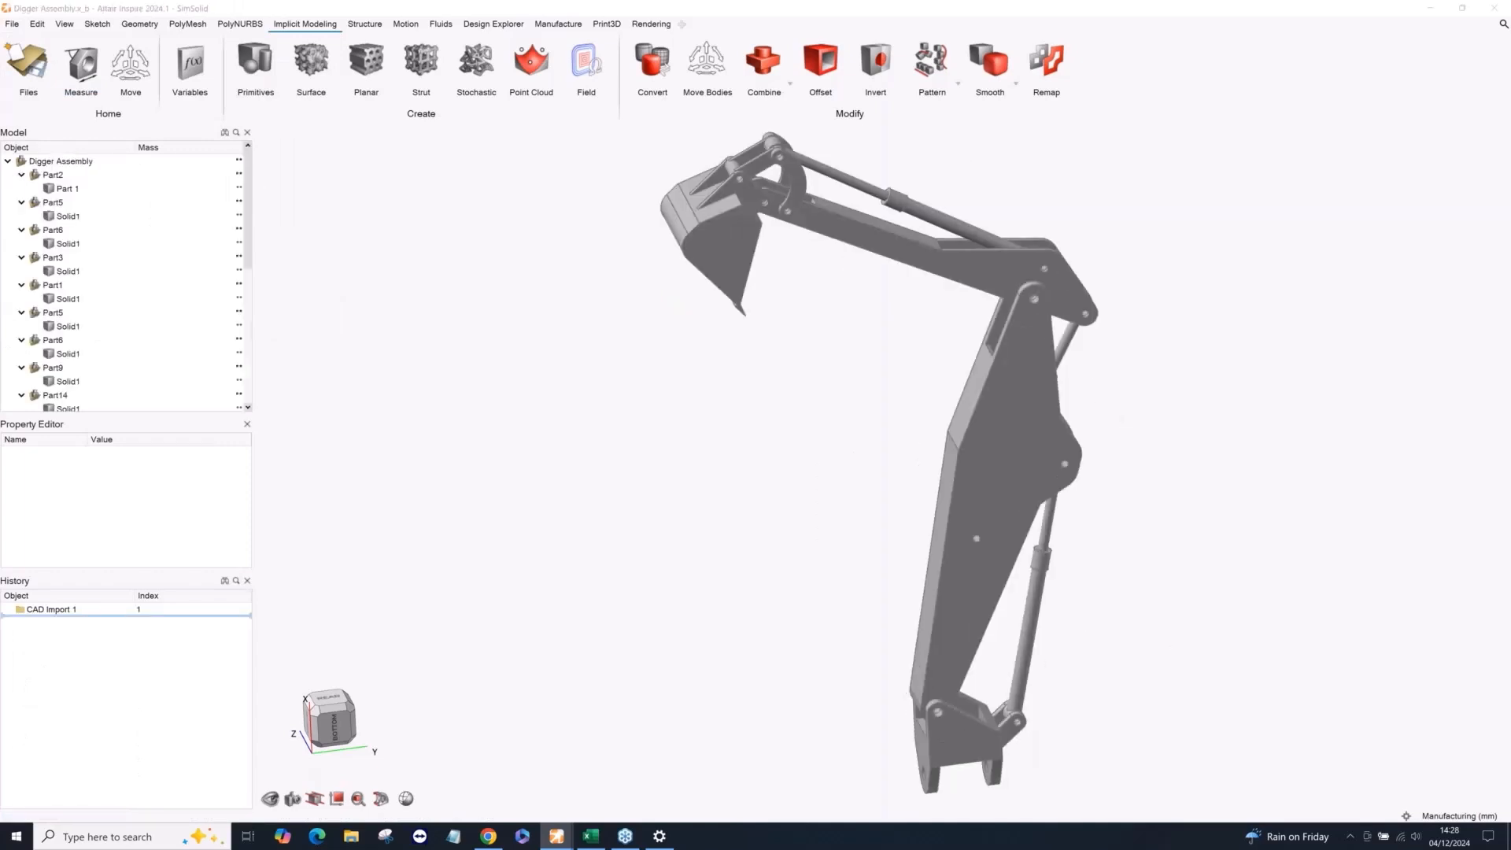
{"action": "right_click_drag", "start_coordinate": [824, 215], "coordinate": [860, 388]}
{"action": "scroll", "coordinate": [785, 497], "scroll_direction": "up", "scroll_amount": 1}
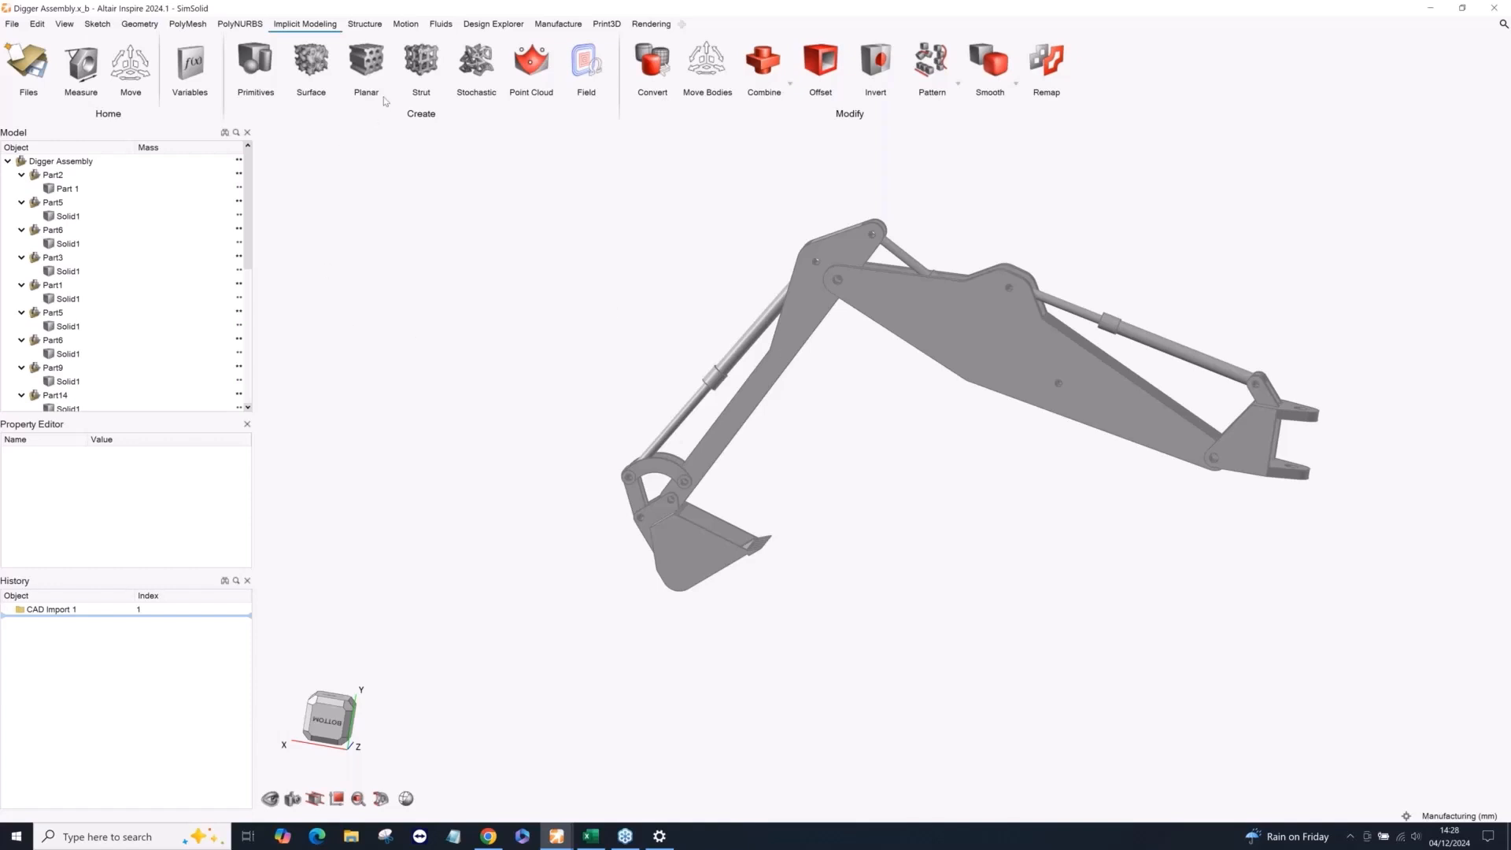
{"action": "scroll", "coordinate": [1043, 386], "scroll_direction": "up", "scroll_amount": 2}
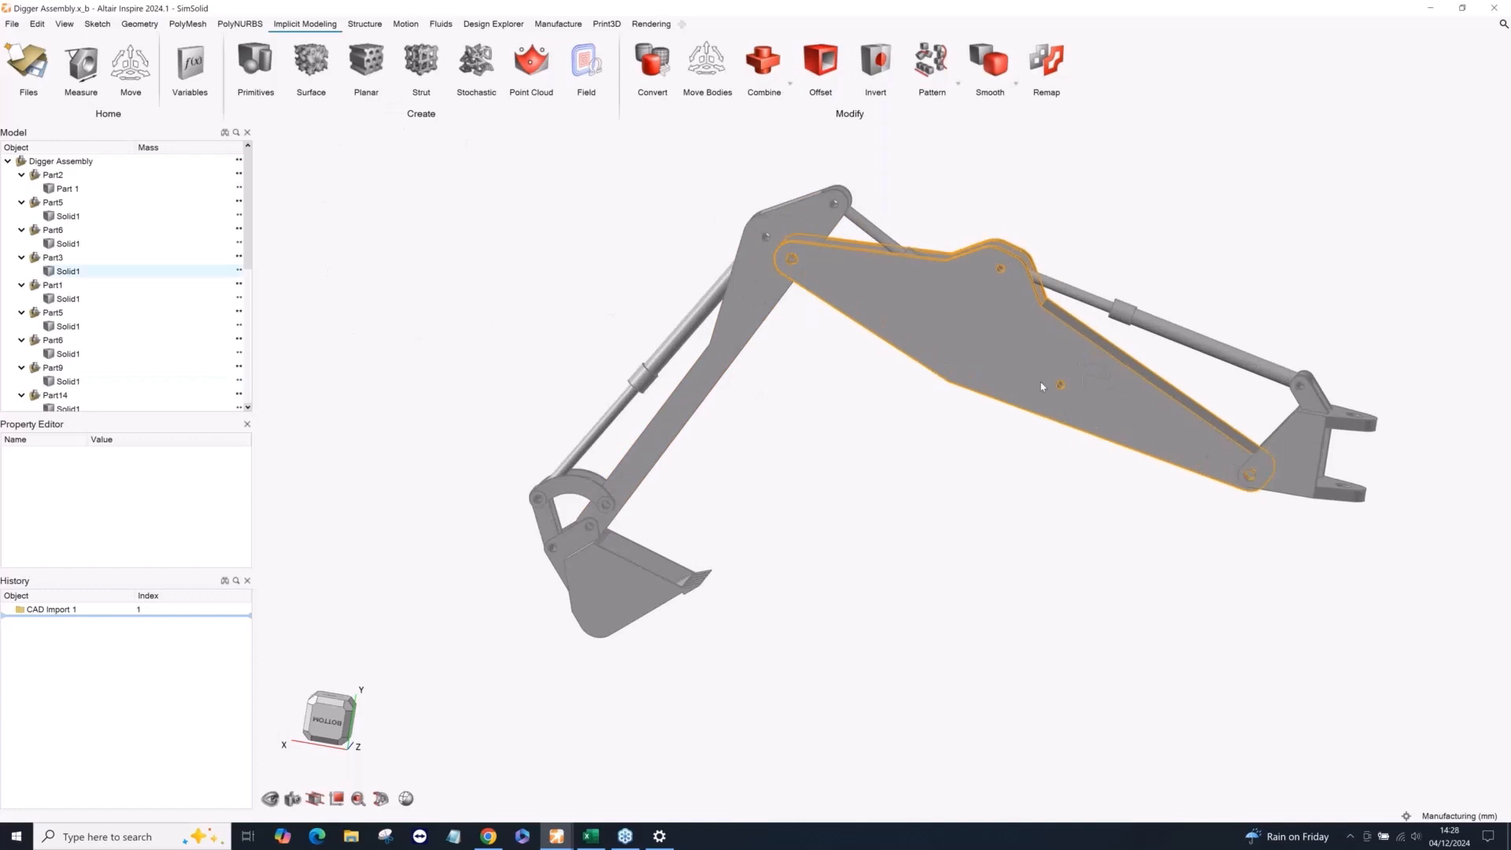
{"action": "scroll", "coordinate": [1041, 387], "scroll_direction": "up", "scroll_amount": 1}
{"action": "right_click_drag", "start_coordinate": [909, 426], "coordinate": [866, 430]}
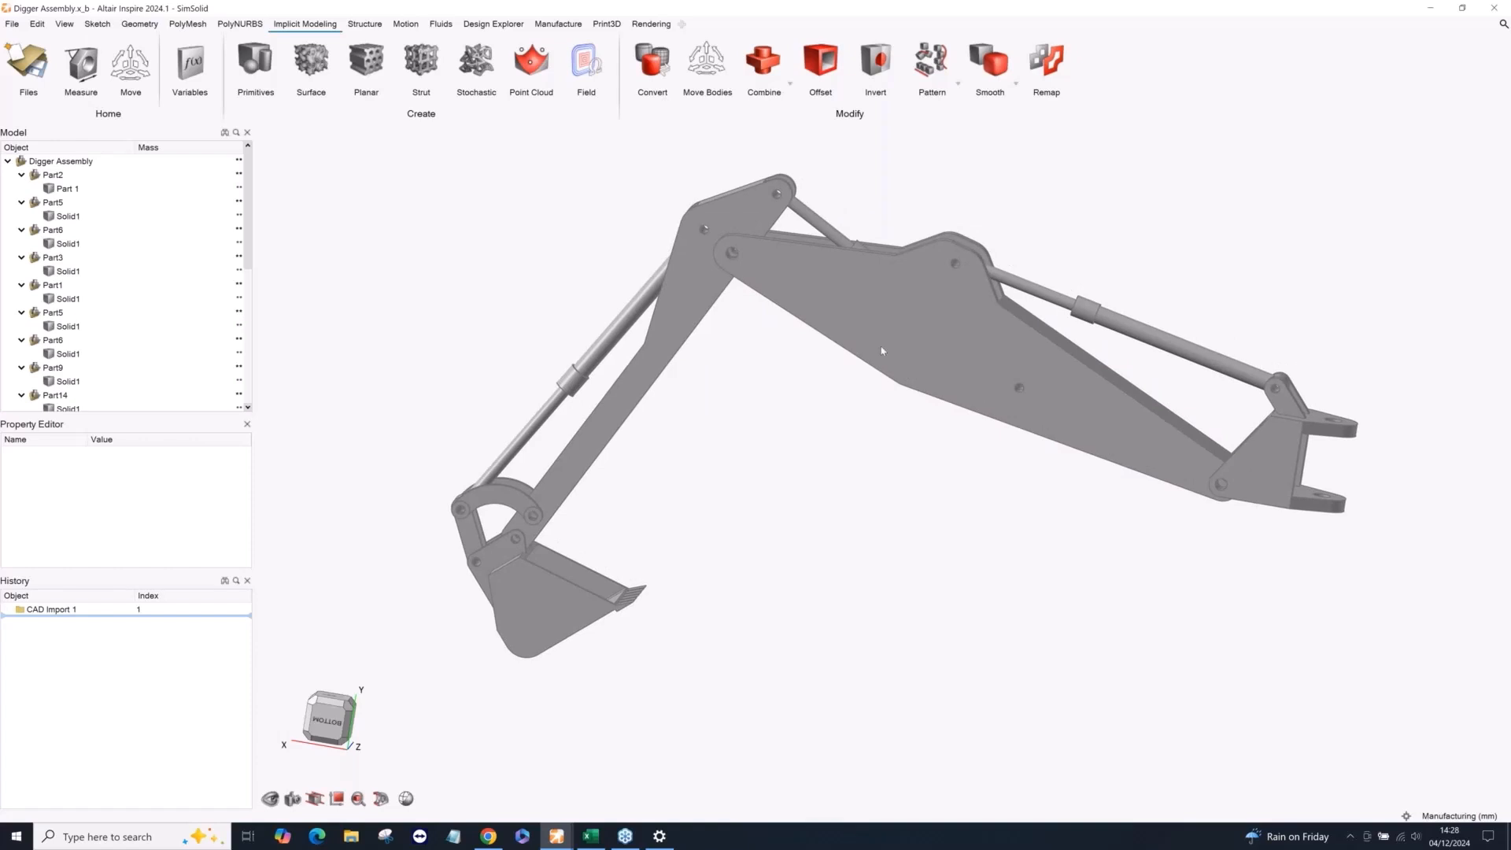
{"action": "middle_click_drag", "start_coordinate": [882, 347], "coordinate": [883, 378]}
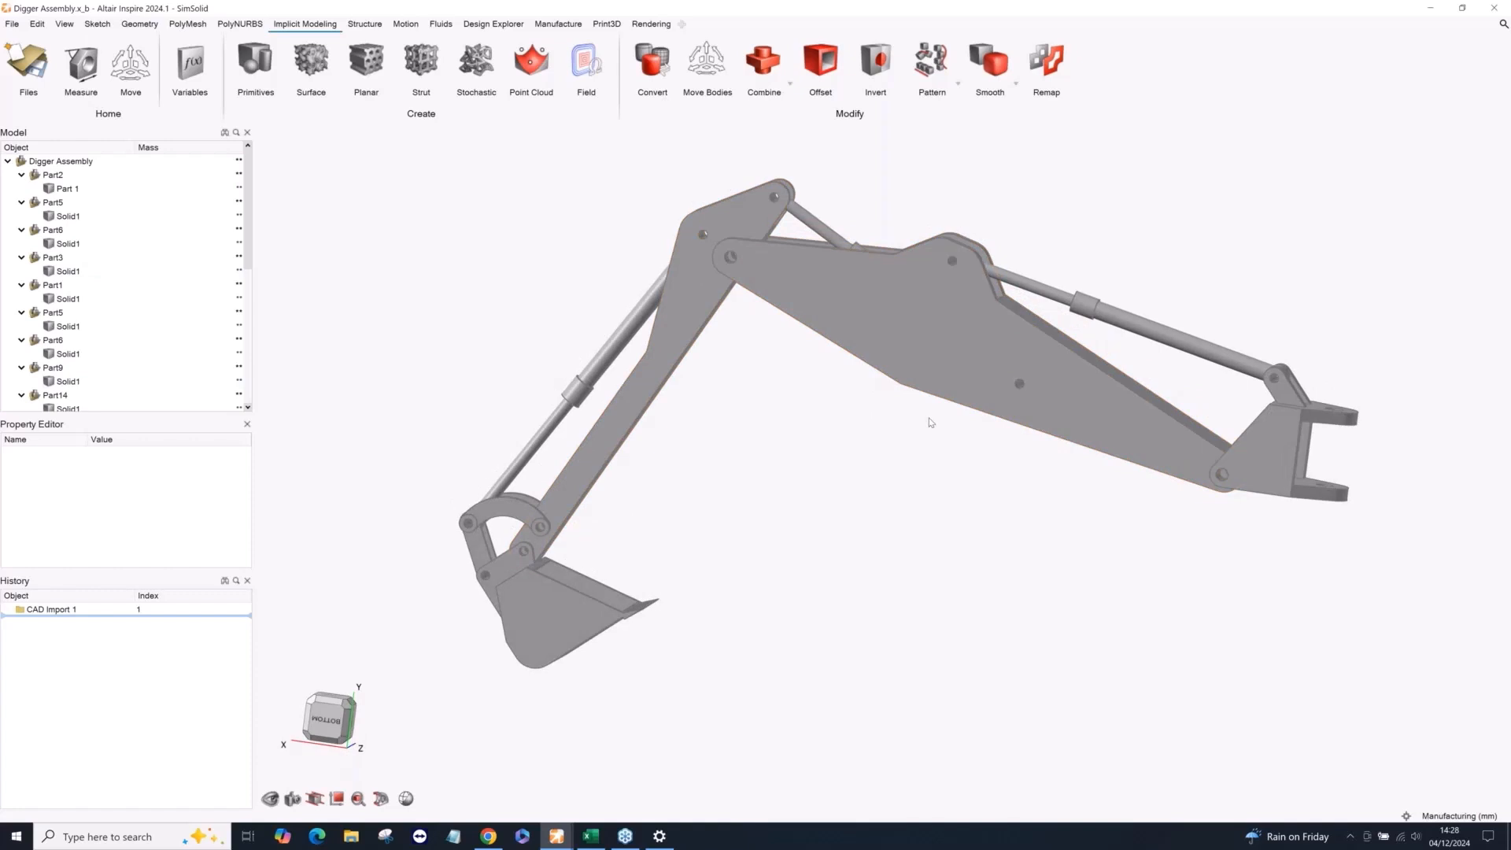
{"action": "scroll", "coordinate": [927, 432], "scroll_direction": "down", "scroll_amount": 1}
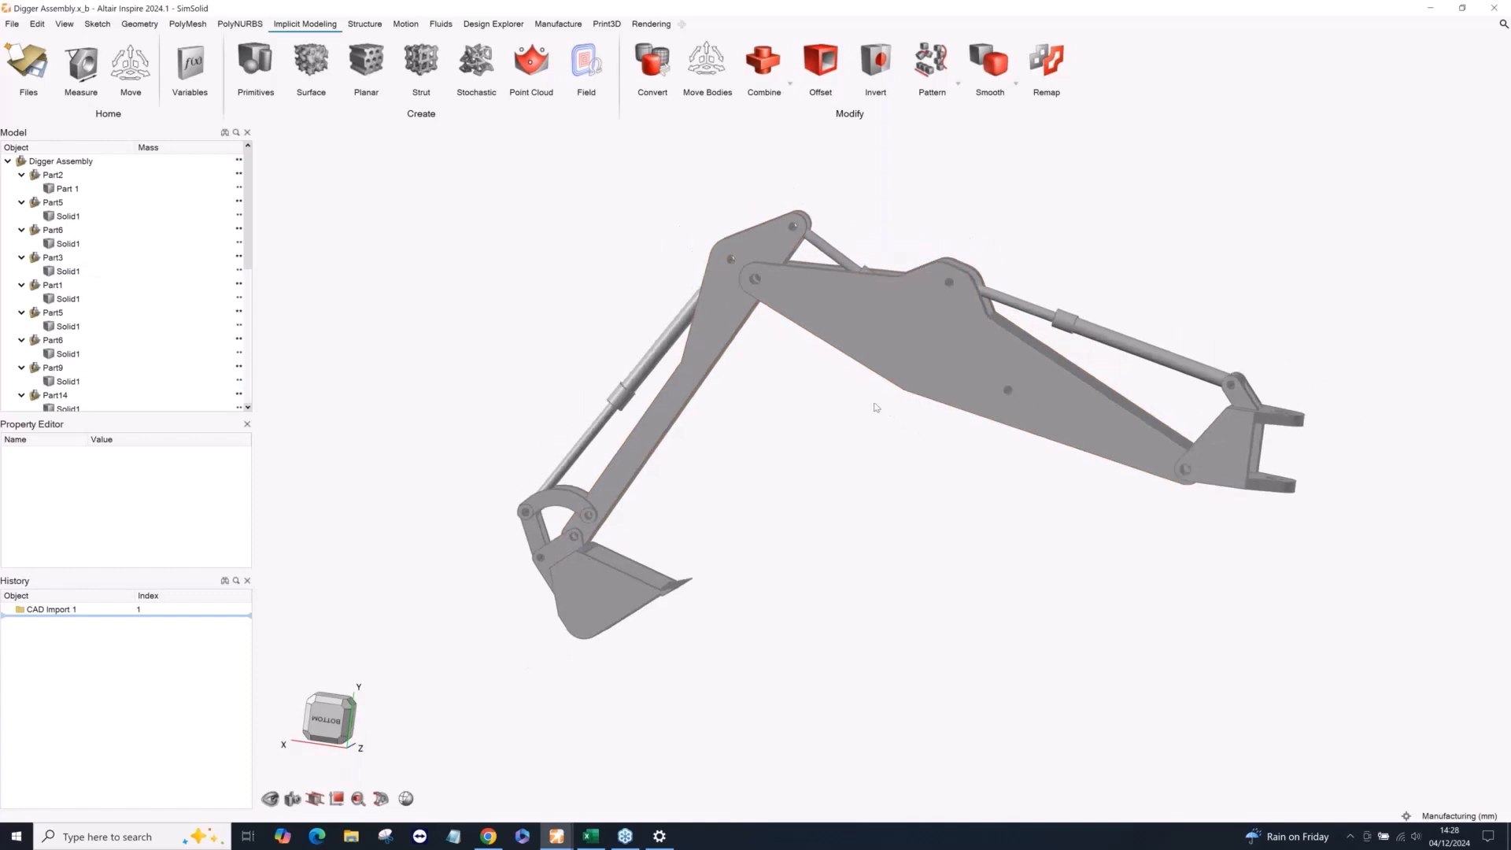
{"action": "middle_click_drag", "start_coordinate": [860, 404], "coordinate": [823, 412]}
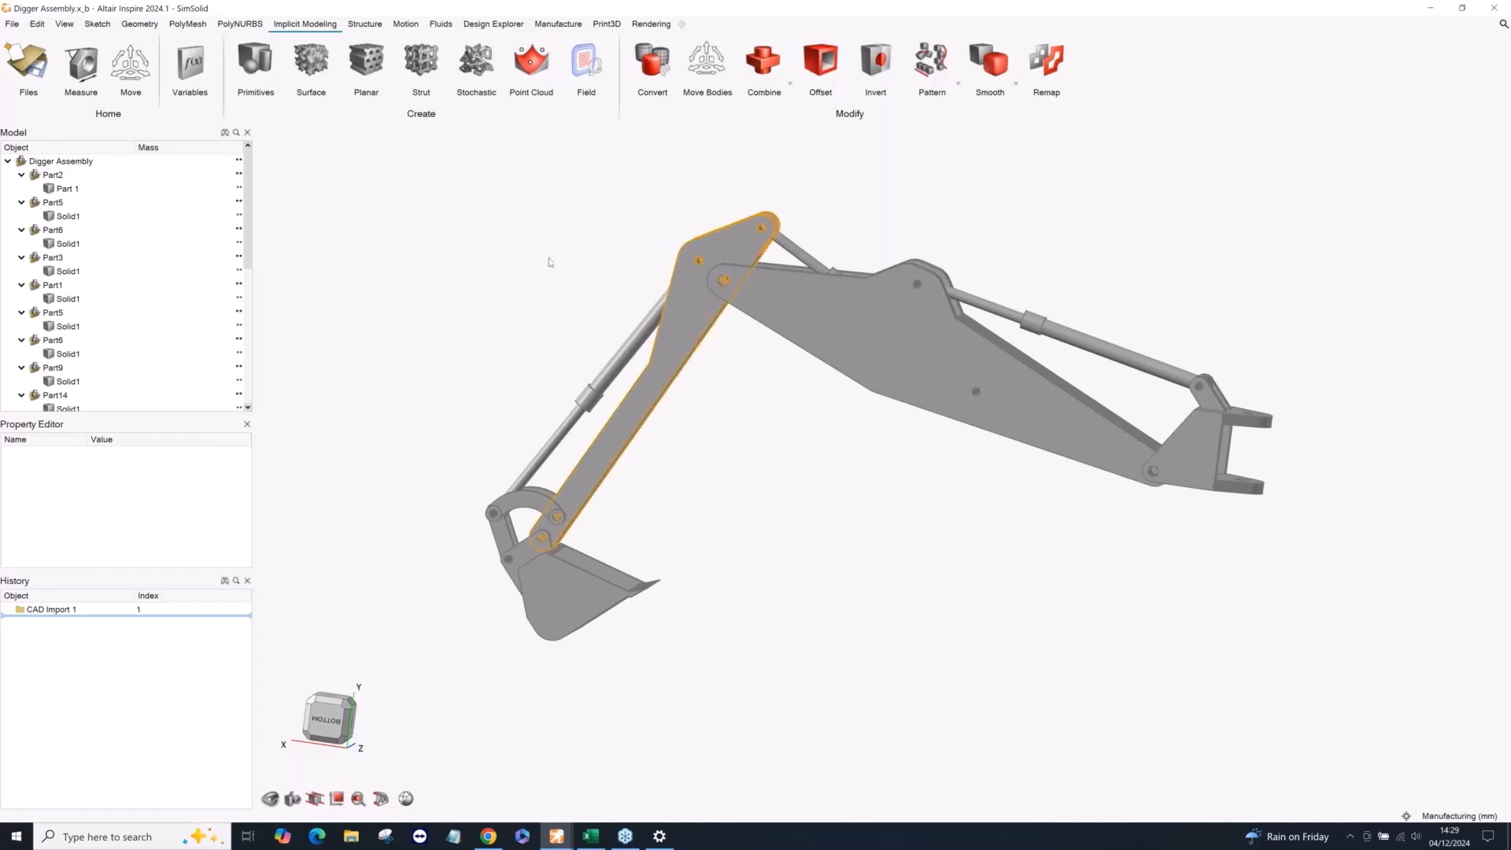
Ground the mounting bracket with two lugs at the base of the digger arm for the motion study.
{"action": "left_click", "coordinate": [404, 24]}
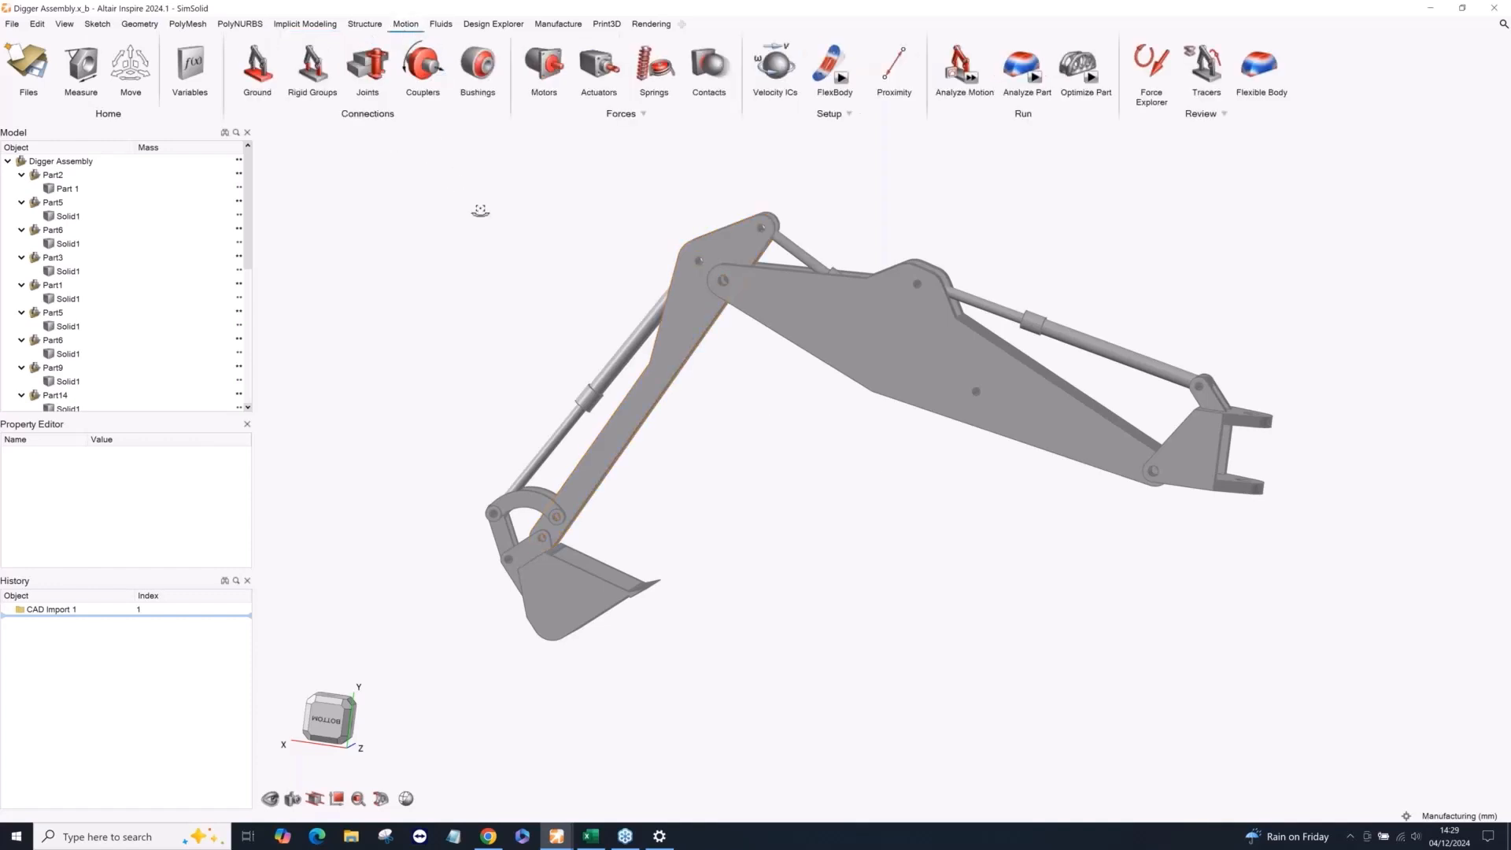
{"action": "right_click_drag", "start_coordinate": [479, 213], "coordinate": [489, 221]}
{"action": "middle_click_drag", "start_coordinate": [483, 226], "coordinate": [513, 236]}
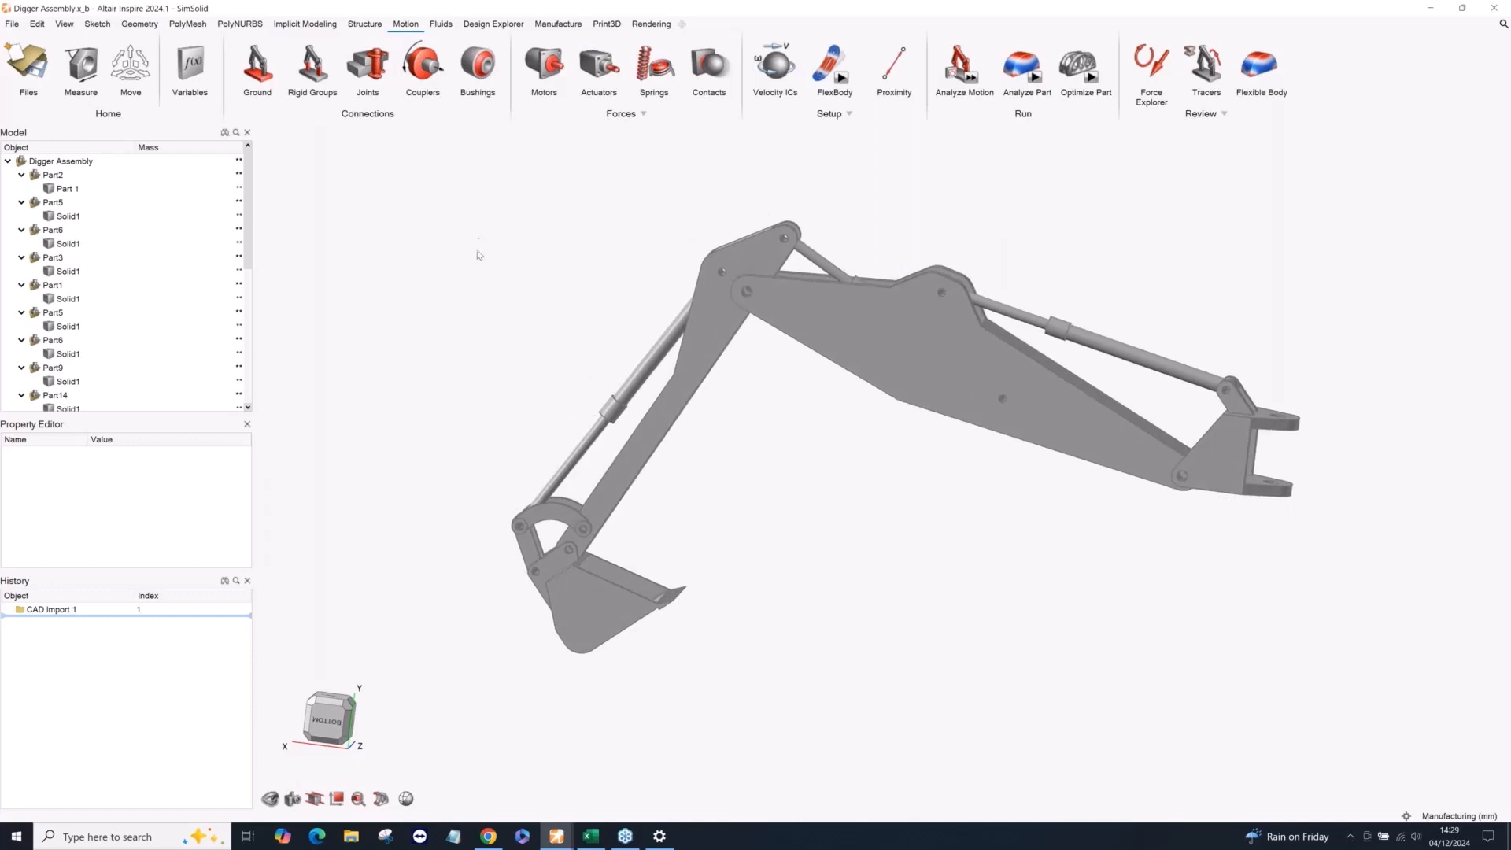
{"action": "right_click_drag", "start_coordinate": [482, 263], "coordinate": [457, 280]}
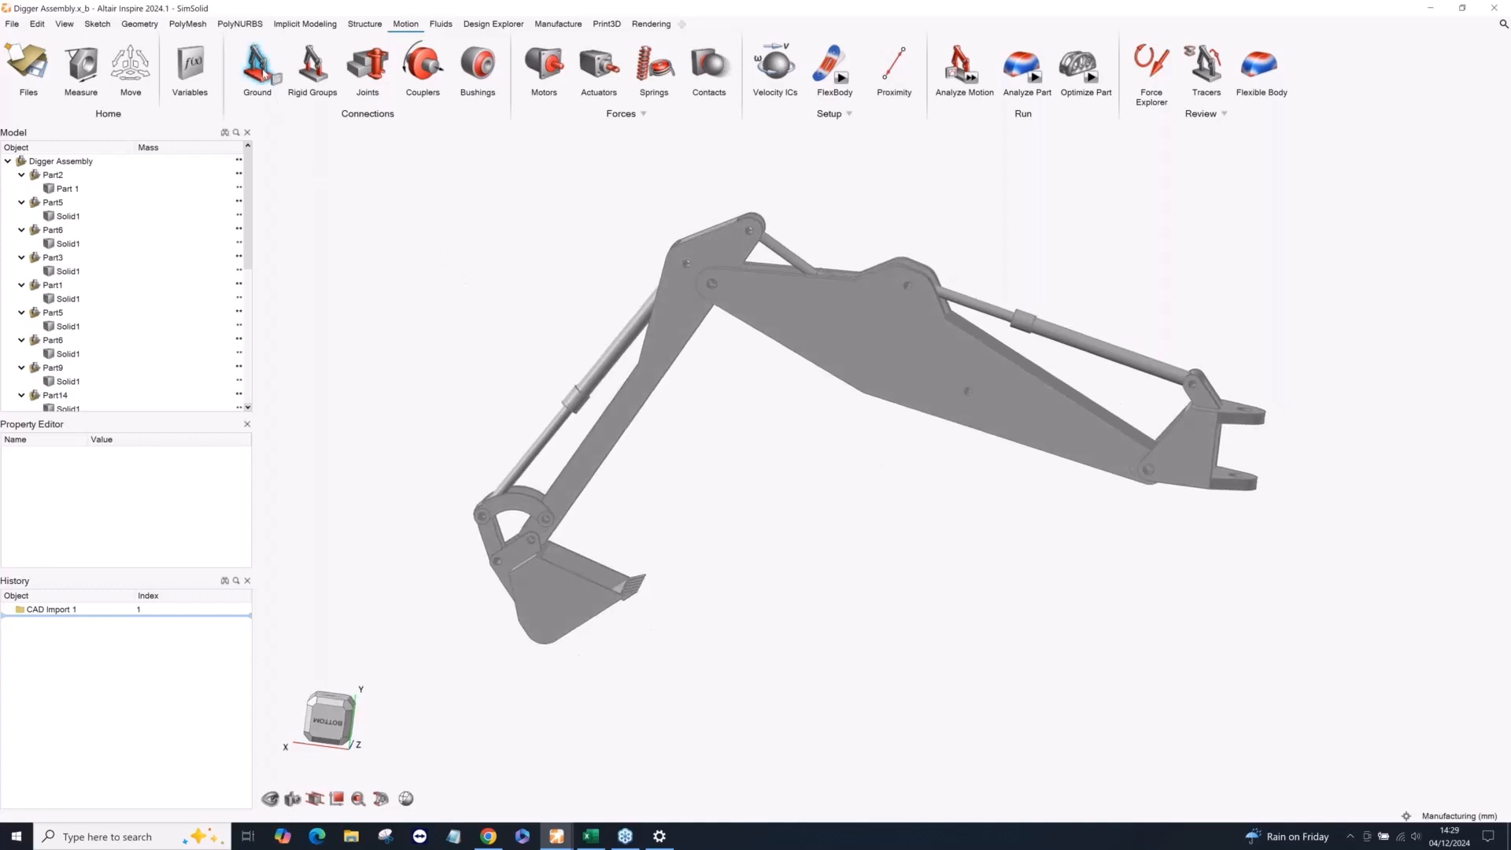
{"action": "left_click", "coordinate": [264, 72]}
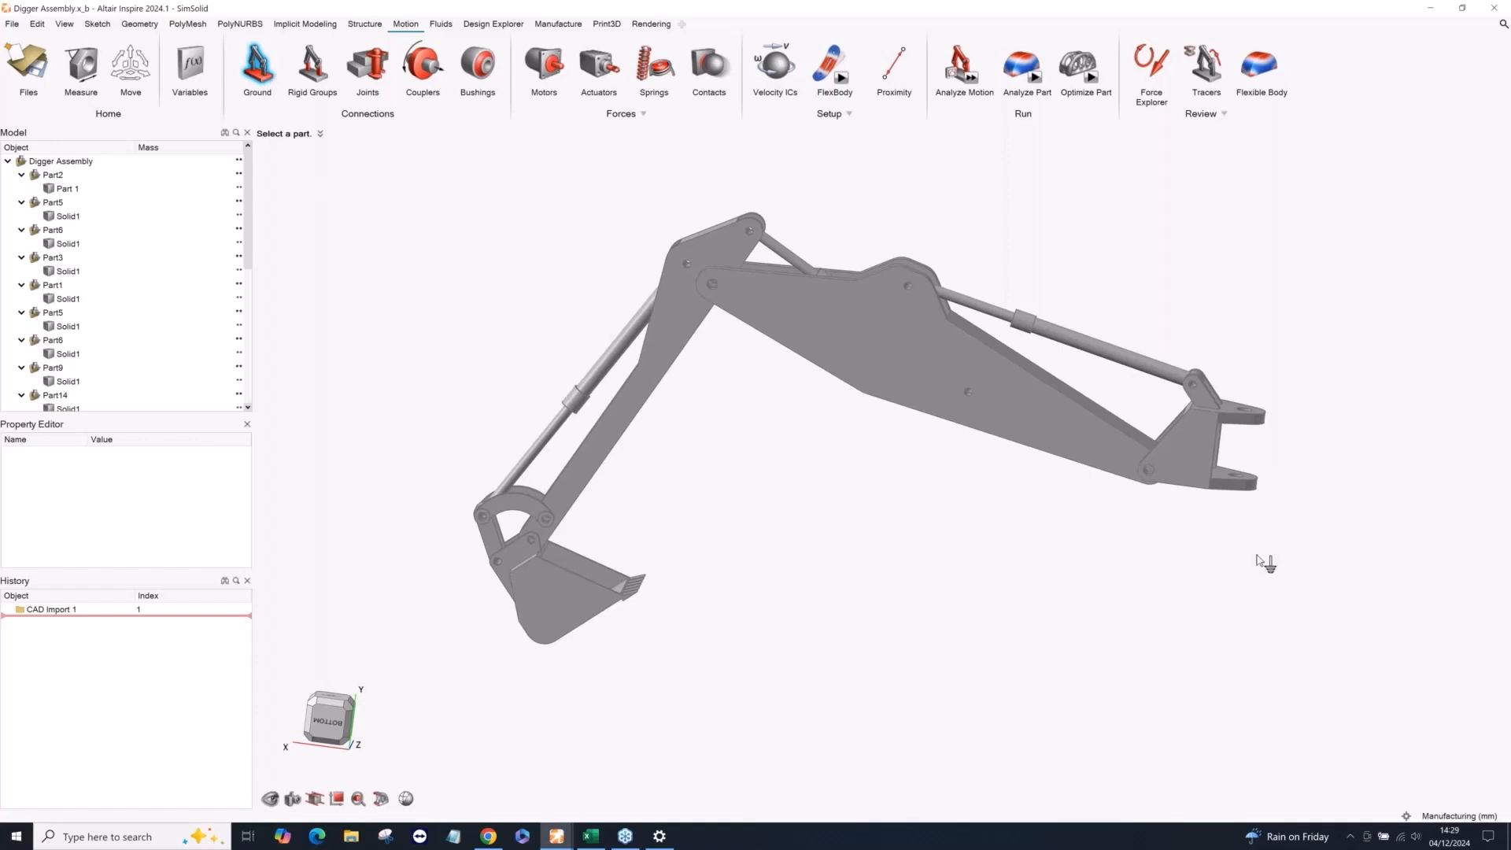
{"action": "left_click", "coordinate": [1219, 456]}
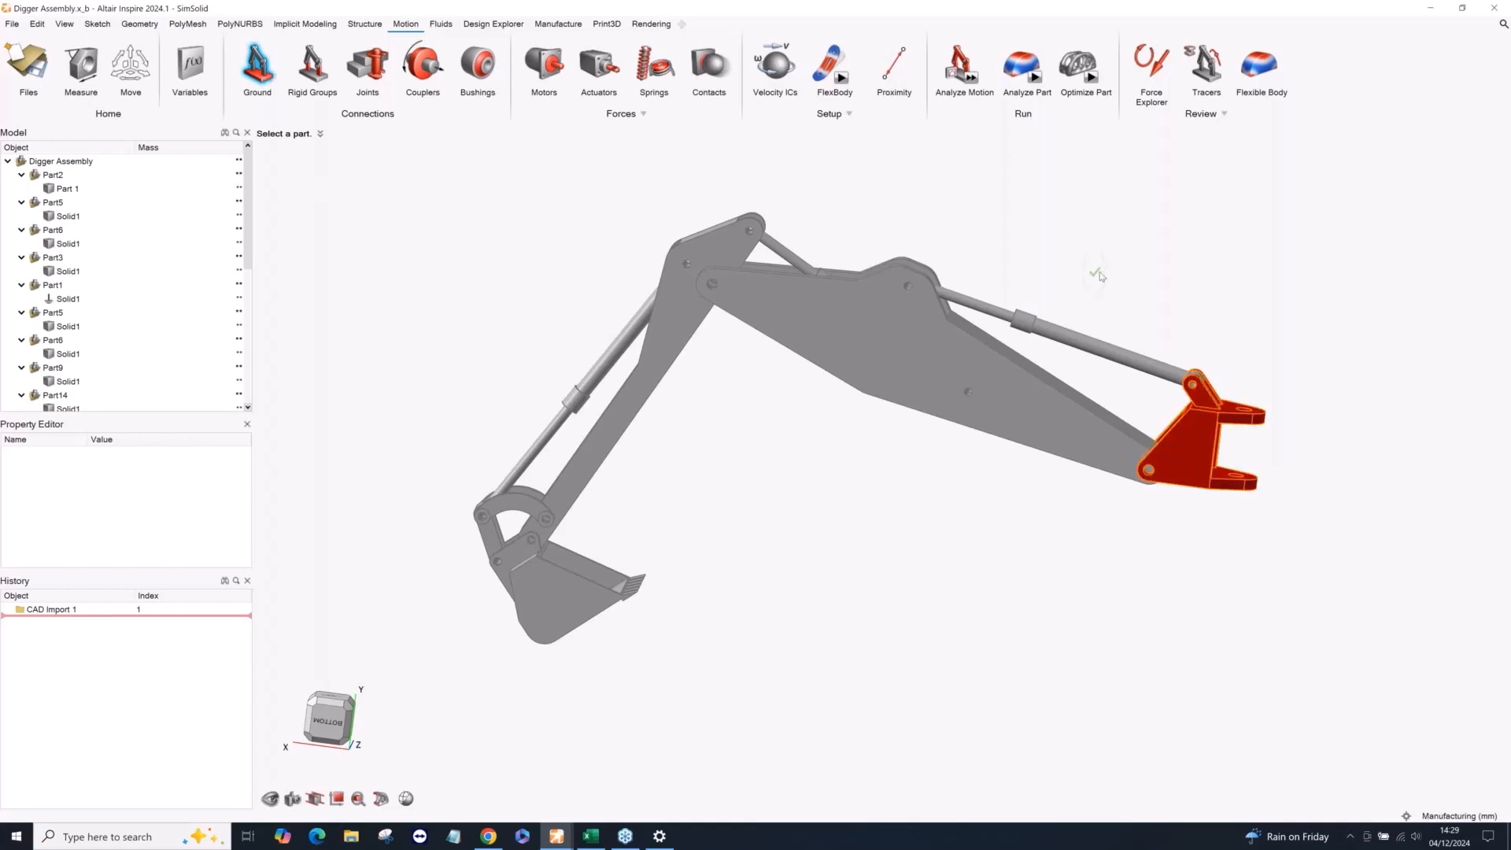
{"action": "right_click", "coordinate": [1092, 271]}
Create joints at all the detected pin and cylinder connections of the digger arm.
{"action": "mouse_move", "coordinate": [880, 519]}
{"action": "middle_mouse_down"}
{"action": "mouse_move", "coordinate": [965, 506]}
{"action": "mouse_move", "coordinate": [887, 508]}
{"action": "middle_mouse_up"}
{"action": "left_click", "coordinate": [382, 69]}
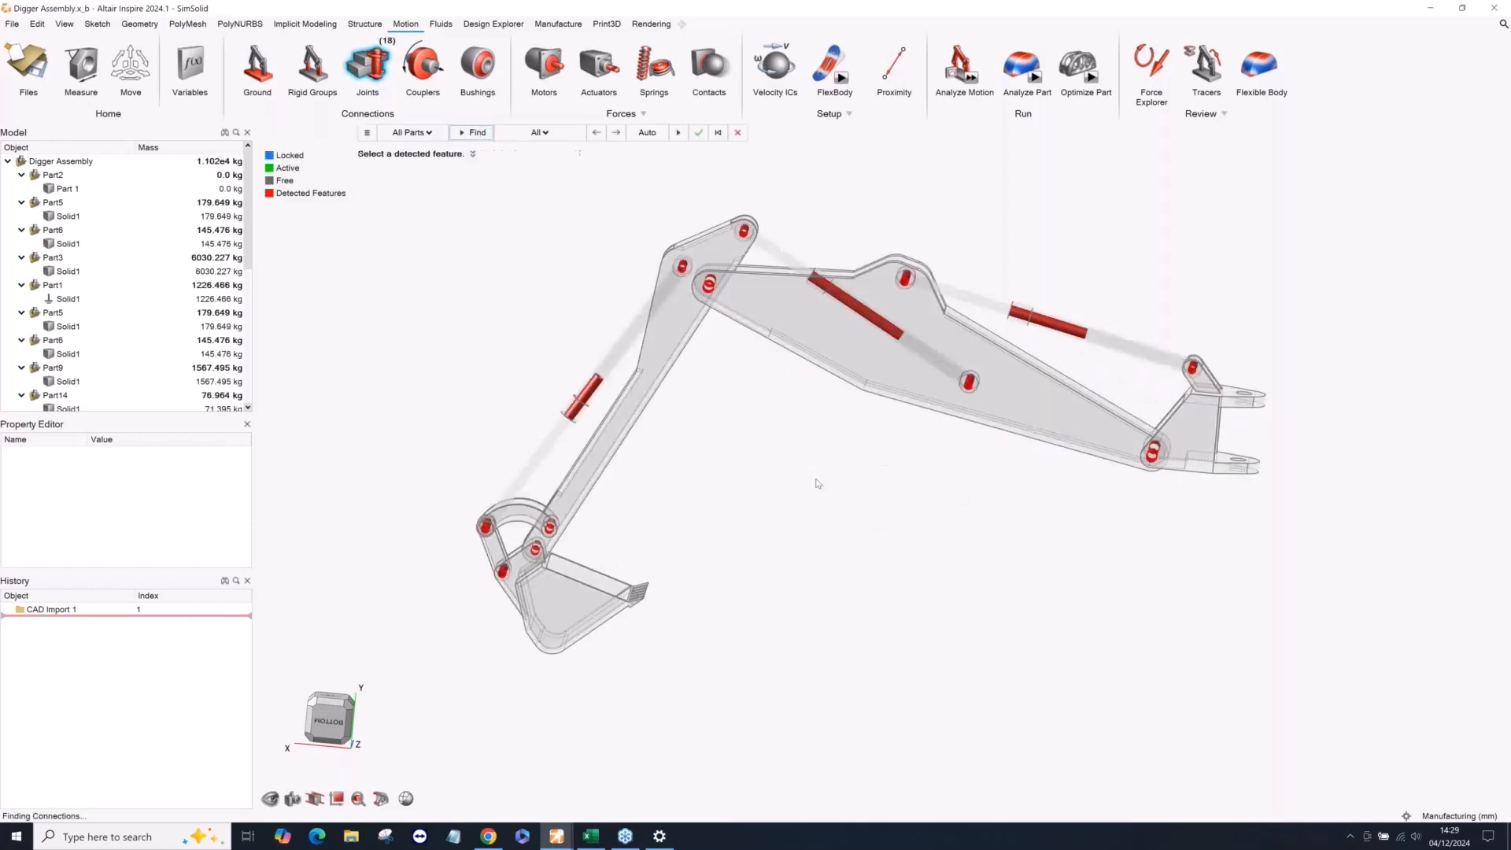
{"action": "left_click_drag", "start_coordinate": [446, 191], "coordinate": [1225, 686]}
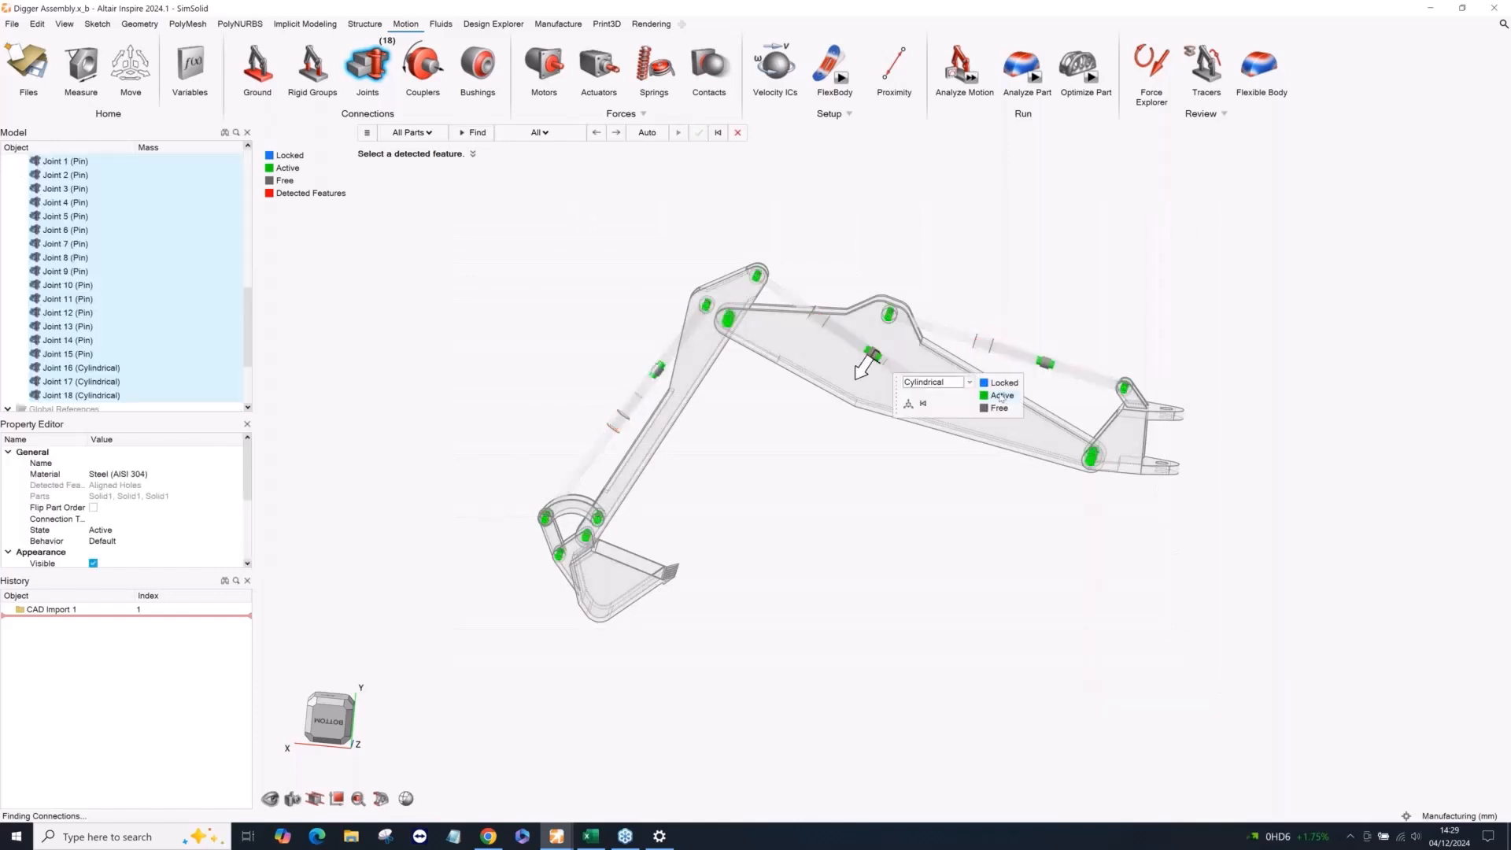
{"action": "right_click", "coordinate": [918, 231]}
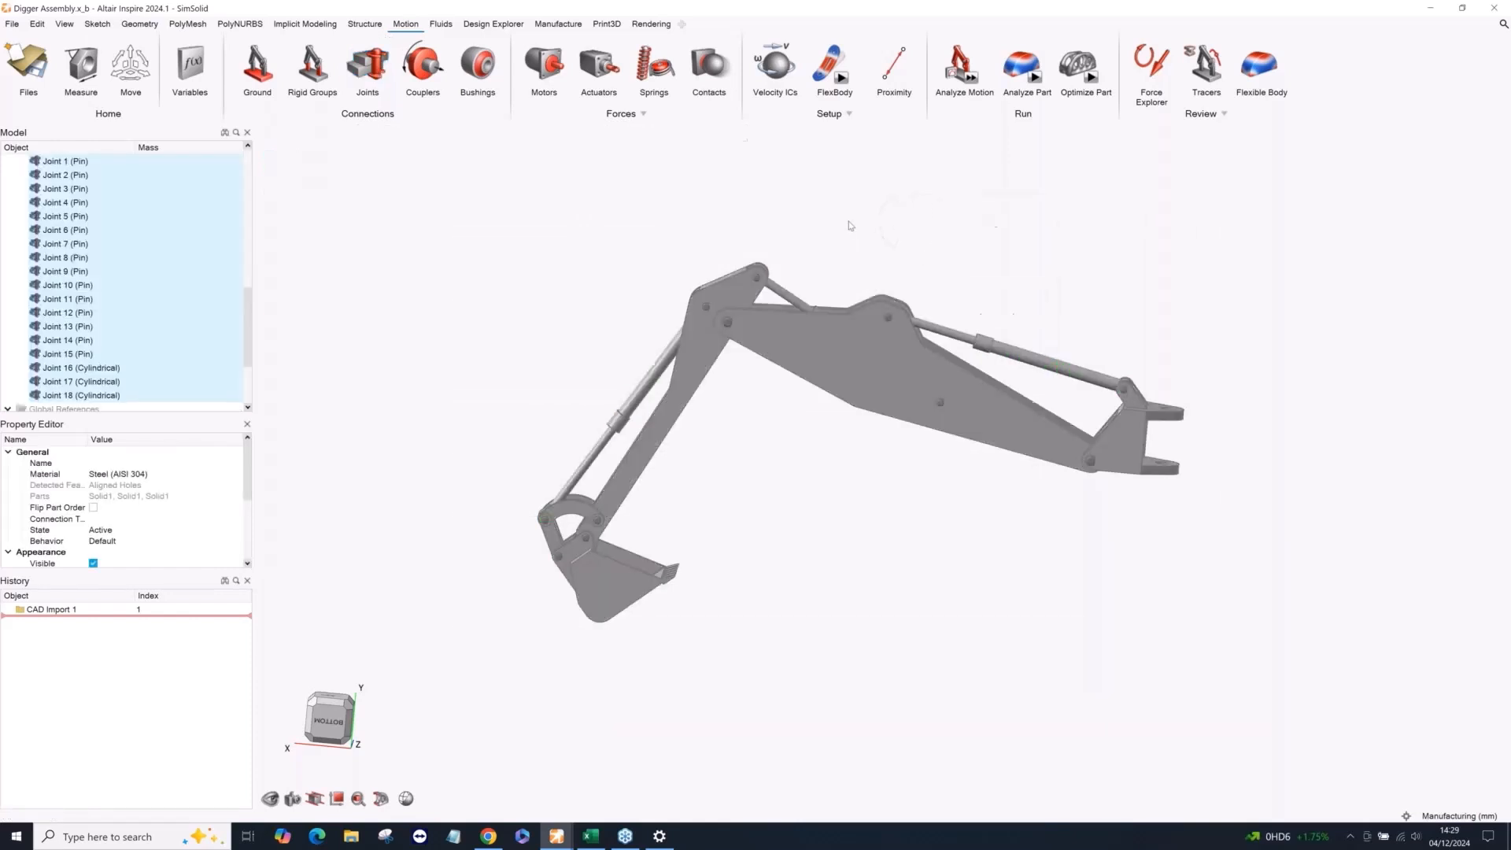
Add a motor on the pin joining the boom cylinder to the grounded bracket and reverse its direction.
{"action": "right_click_drag", "start_coordinate": [820, 228], "coordinate": [789, 231]}
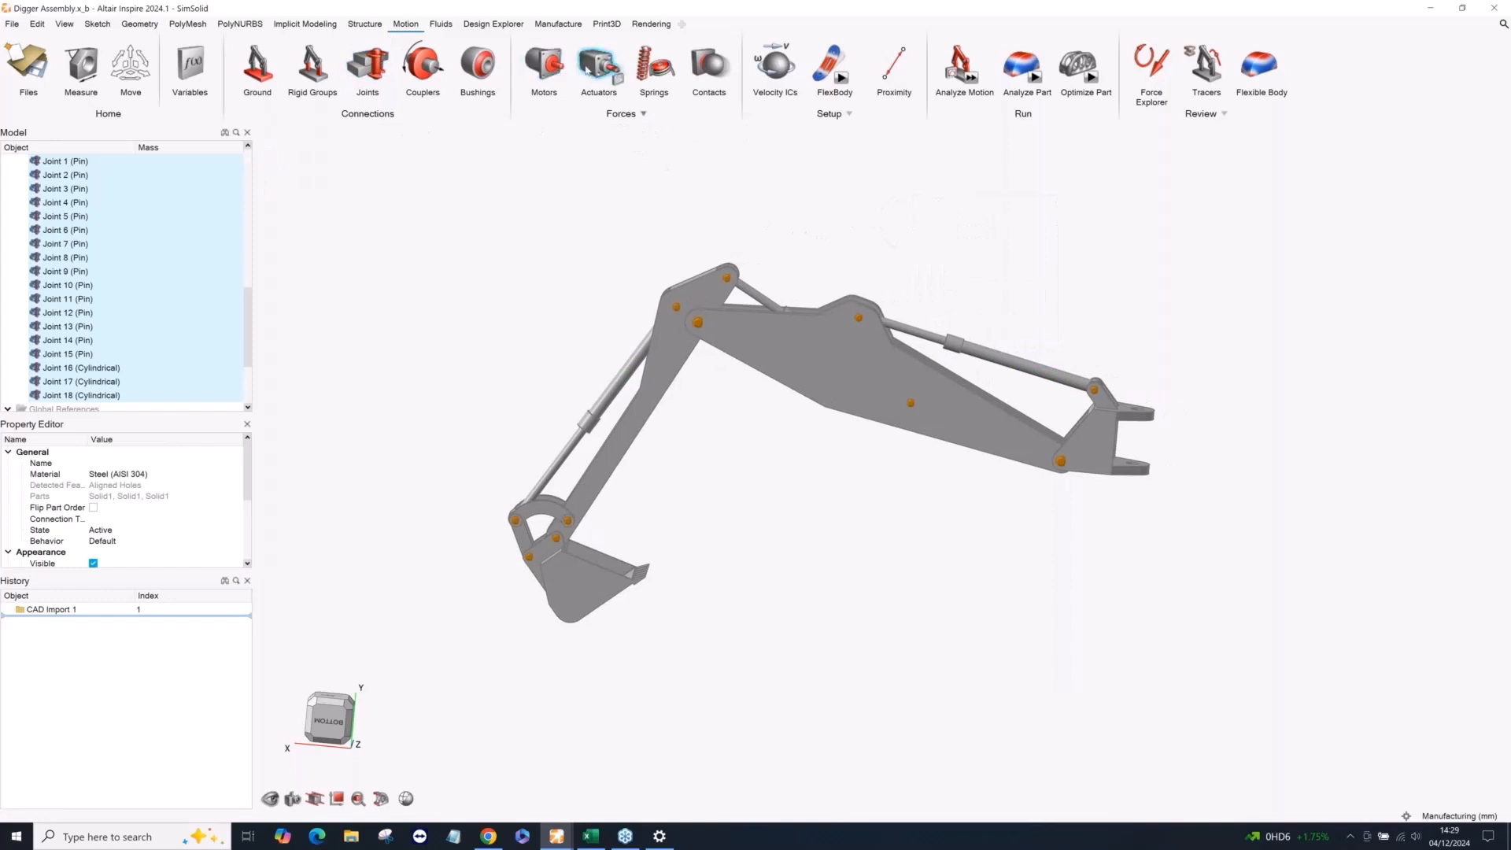
{"action": "left_click", "coordinate": [544, 67]}
{"action": "scroll", "coordinate": [1105, 400], "scroll_direction": "up", "scroll_amount": 3}
{"action": "scroll", "coordinate": [1084, 383], "scroll_direction": "up", "scroll_amount": 8}
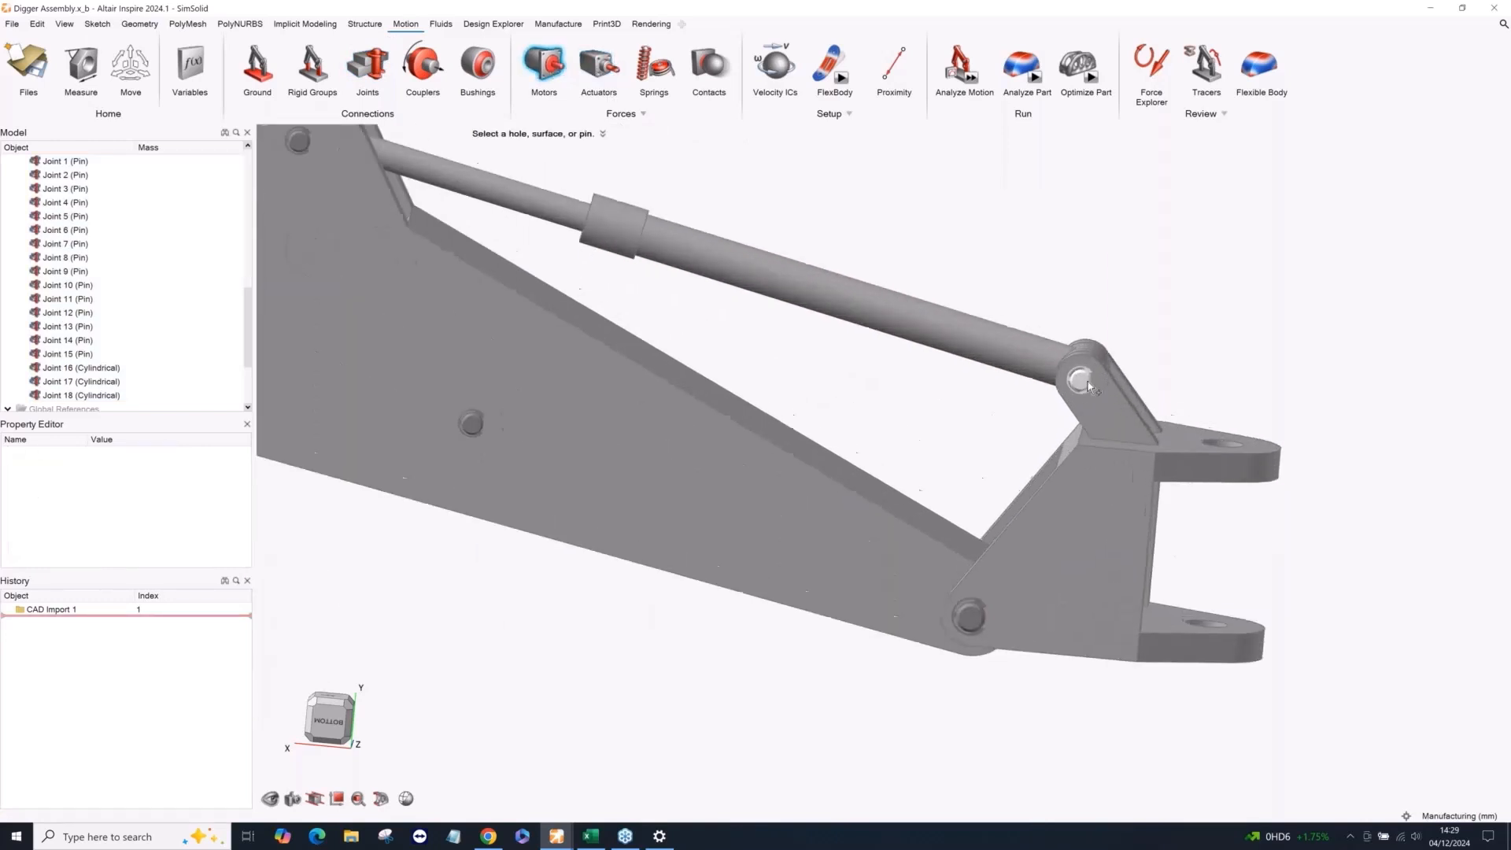
{"action": "left_click", "coordinate": [1086, 391]}
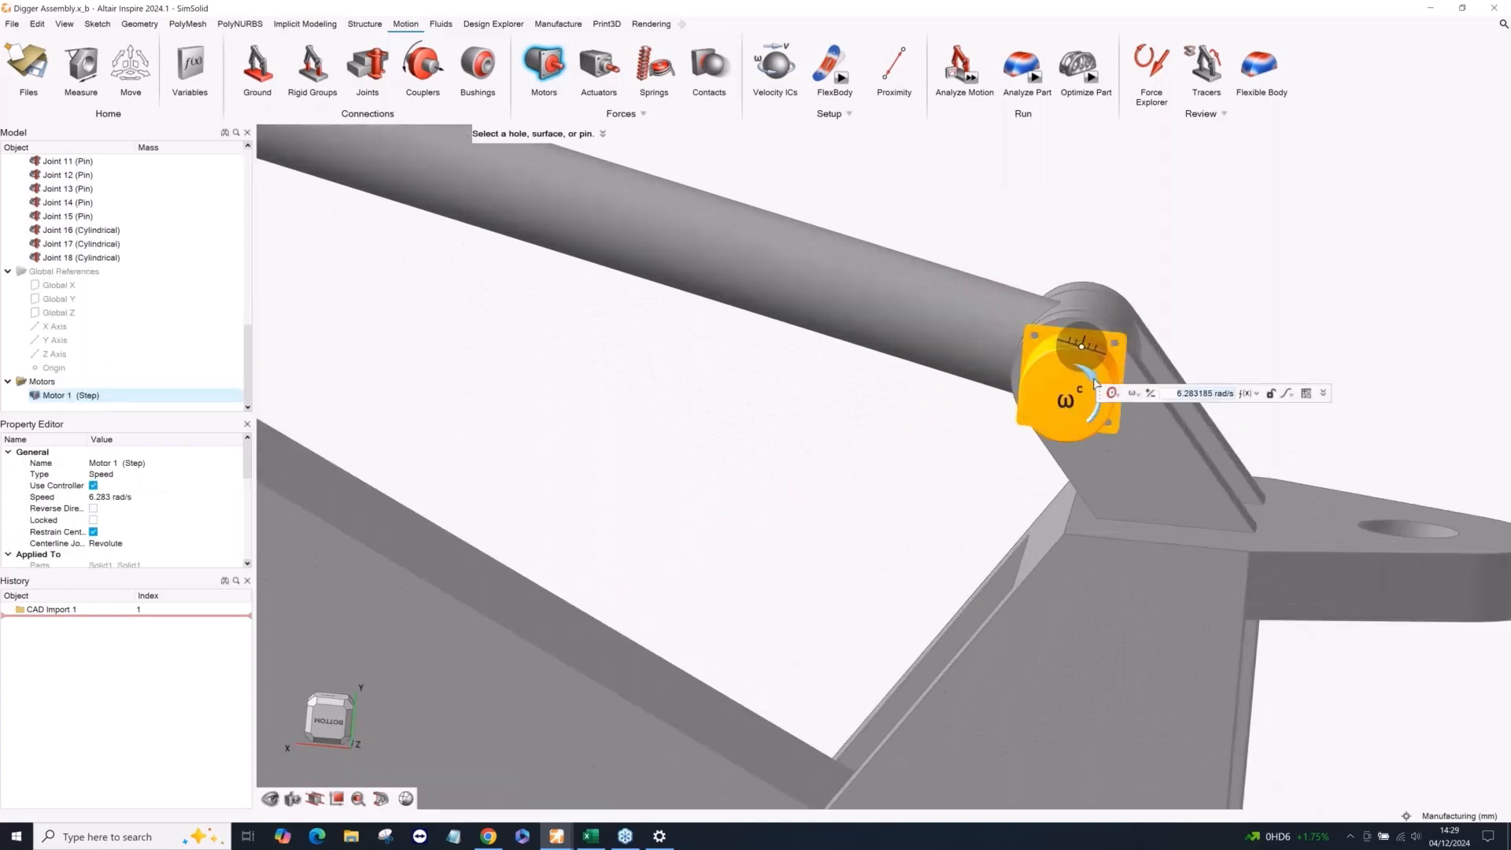
{"action": "left_click", "coordinate": [1088, 388]}
{"action": "scroll", "coordinate": [1039, 385], "scroll_direction": "down", "scroll_amount": 1}
{"action": "scroll", "coordinate": [1039, 387], "scroll_direction": "down", "scroll_amount": 3}
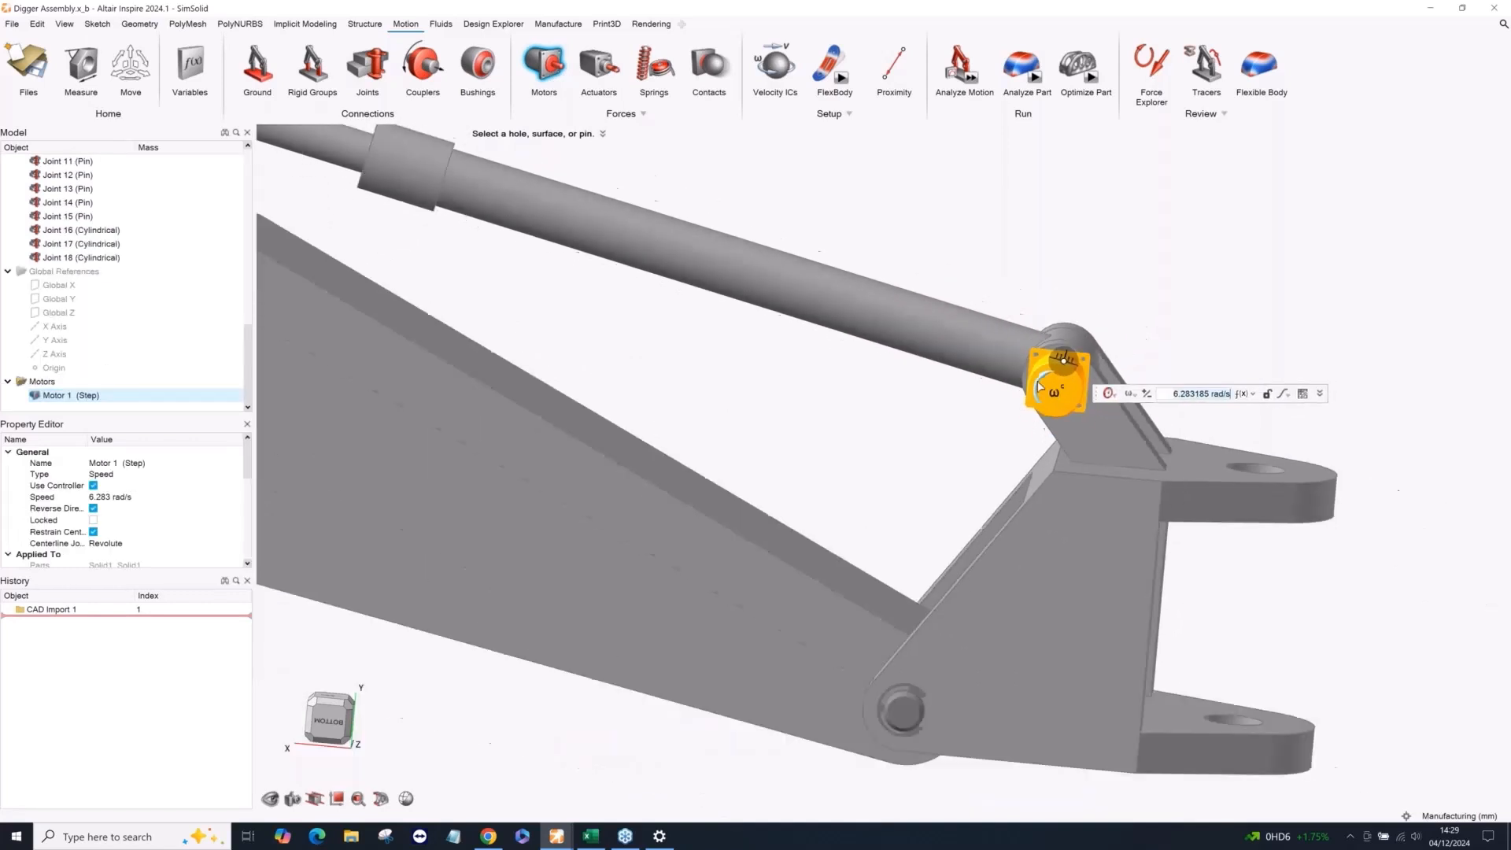
Change the motor's type to Angle with a value of 60 deg and finish the motor.
{"action": "left_click", "coordinate": [118, 473]}
{"action": "left_click", "coordinate": [120, 475]}
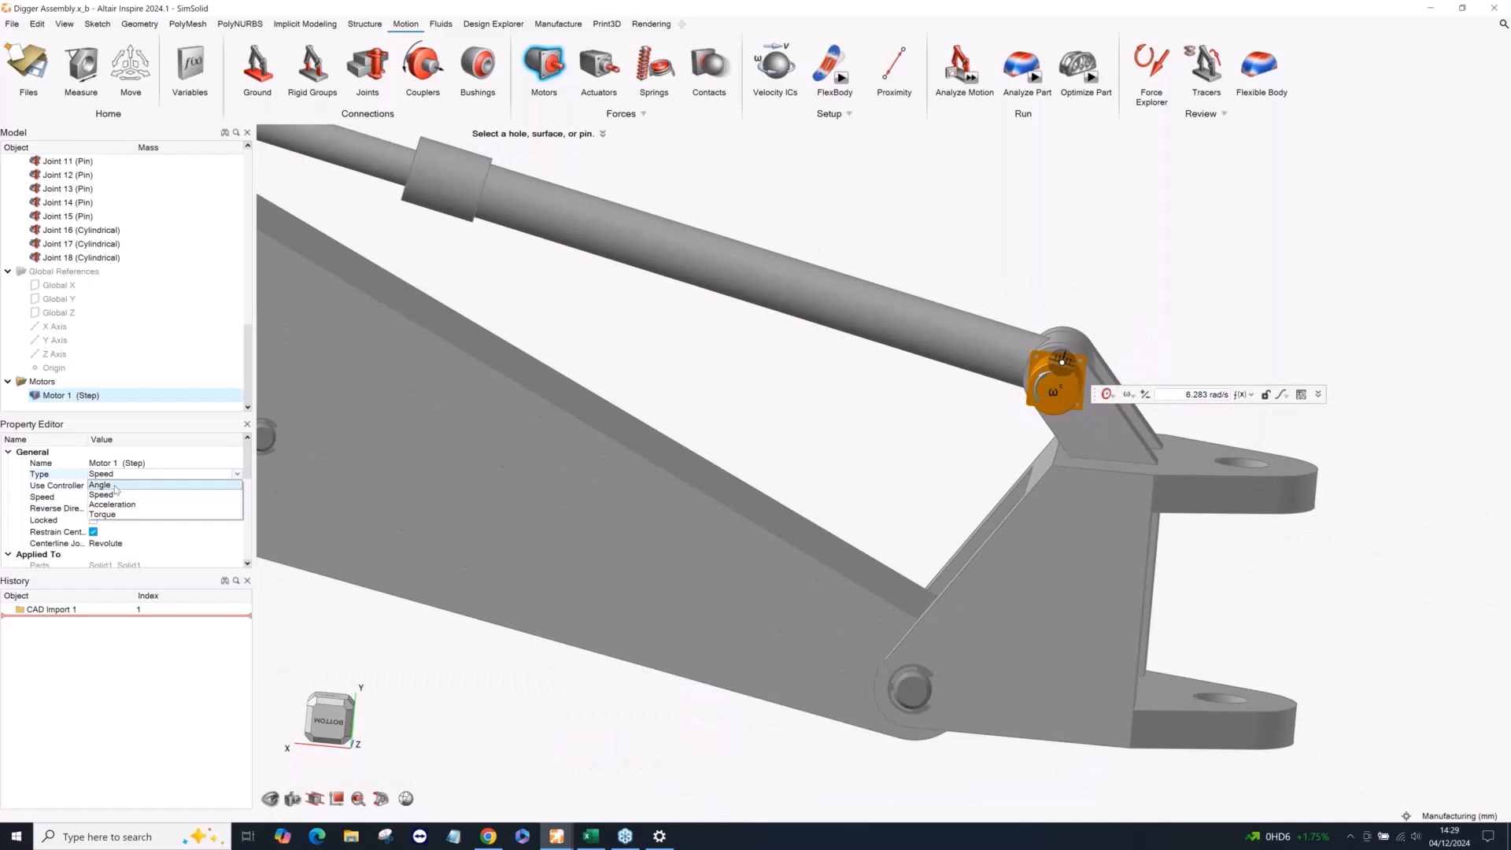
{"action": "left_click", "coordinate": [116, 485]}
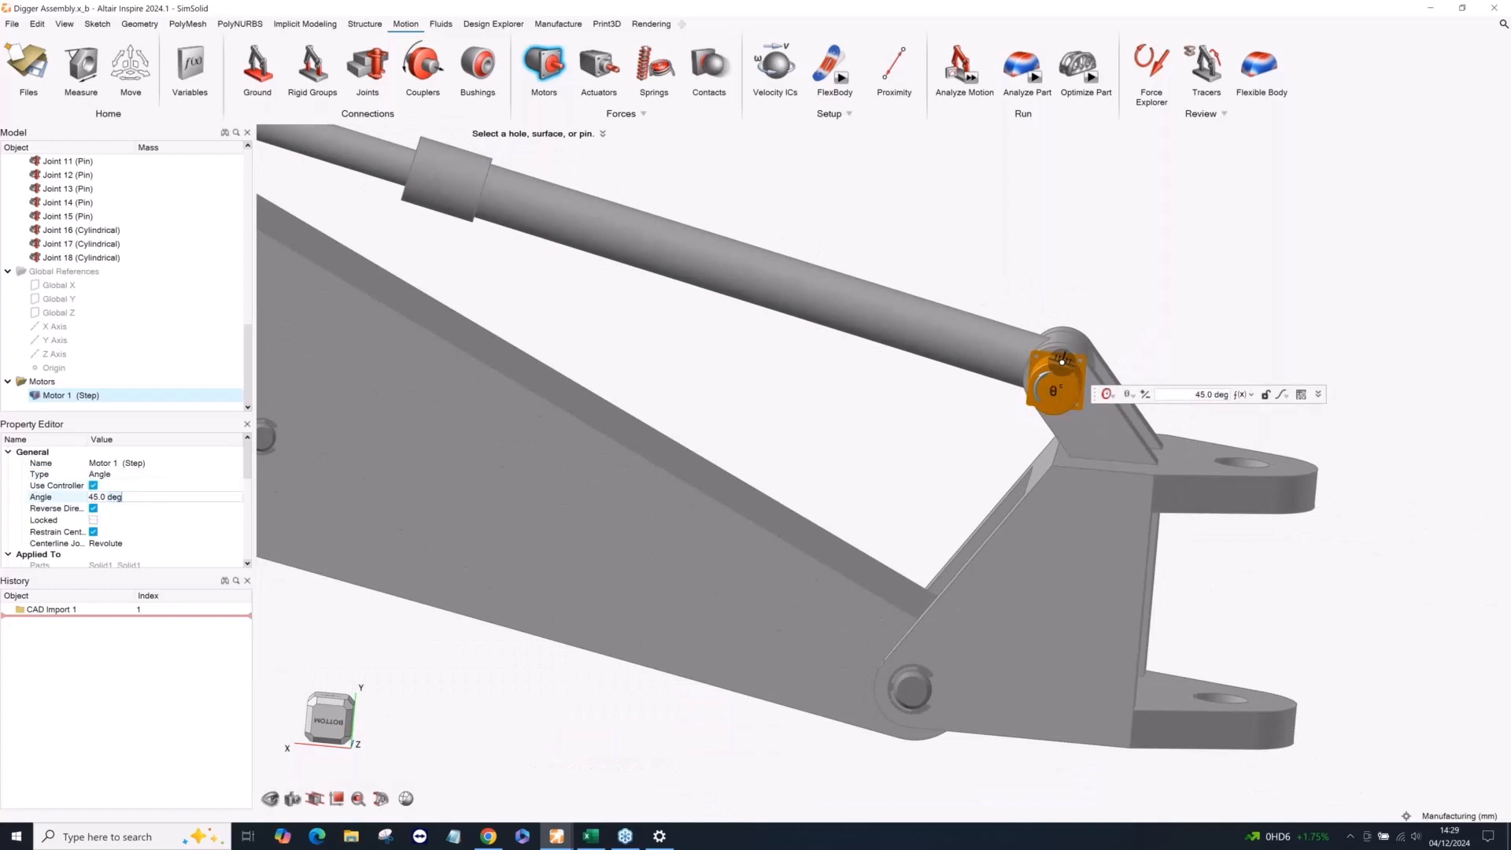
{"action": "type", "text": "60"}
{"action": "key", "text": "Return"}
{"action": "scroll", "coordinate": [904, 535], "scroll_direction": "down", "scroll_amount": 8}
{"action": "right_click", "coordinate": [904, 326]}
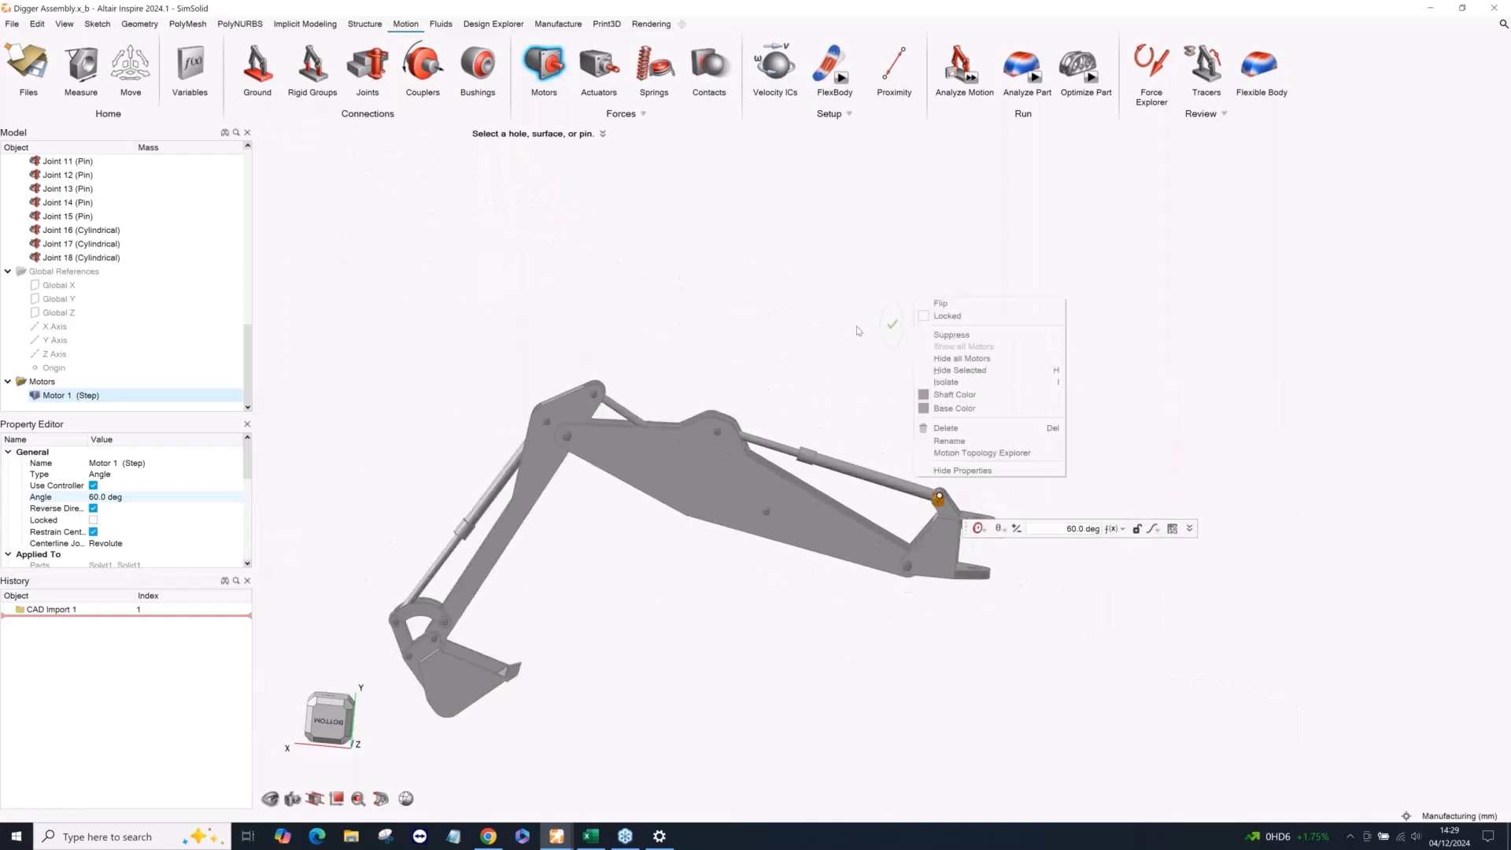
Create displacement actuators on all three hydraulic cylinders and lock Actuator 1.
{"action": "left_click", "coordinate": [599, 62]}
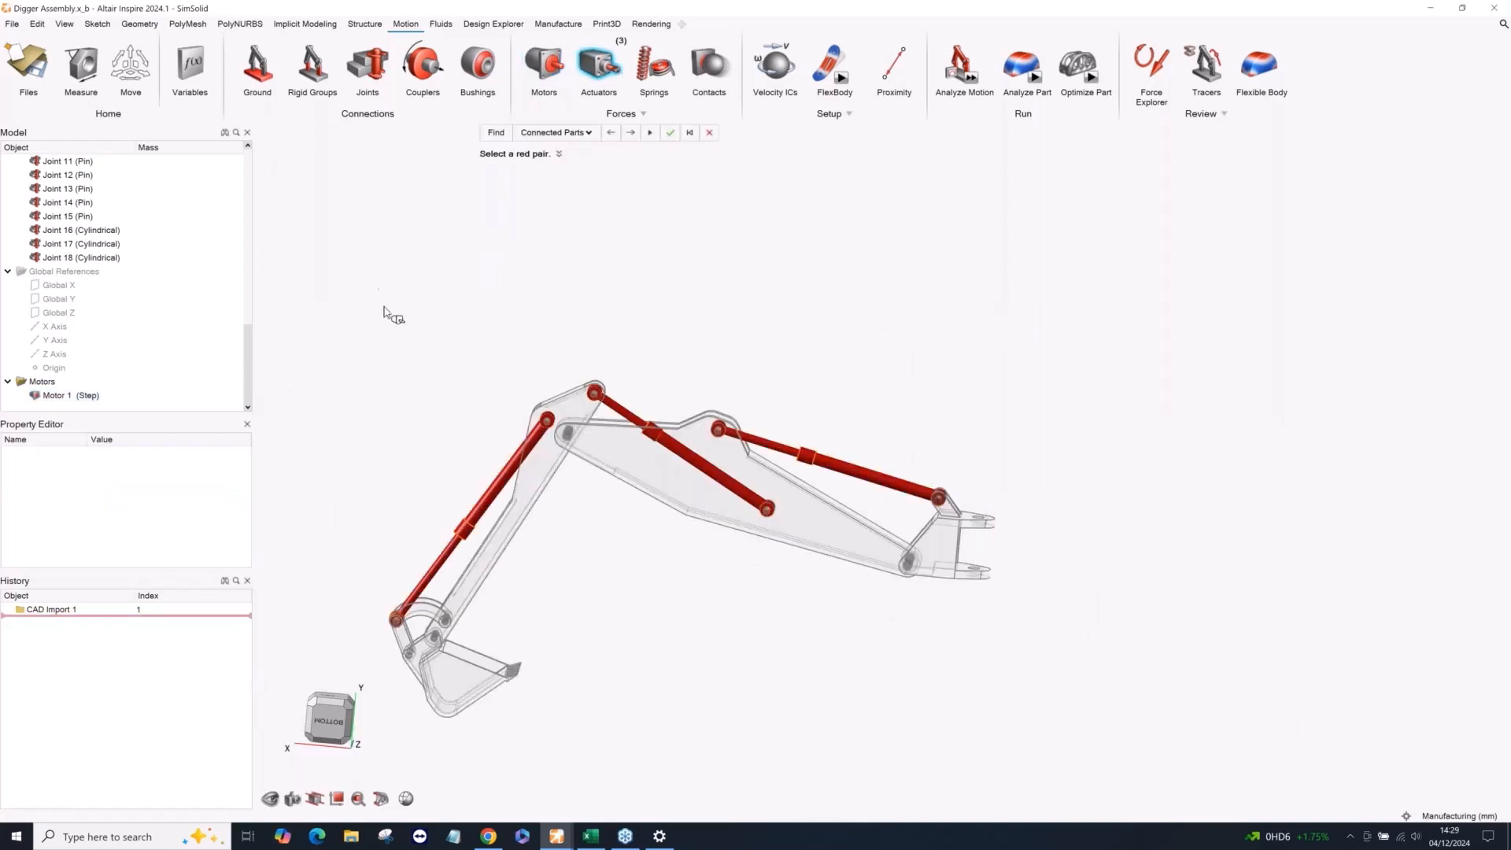
{"action": "left_click_drag", "start_coordinate": [369, 299], "coordinate": [1040, 636]}
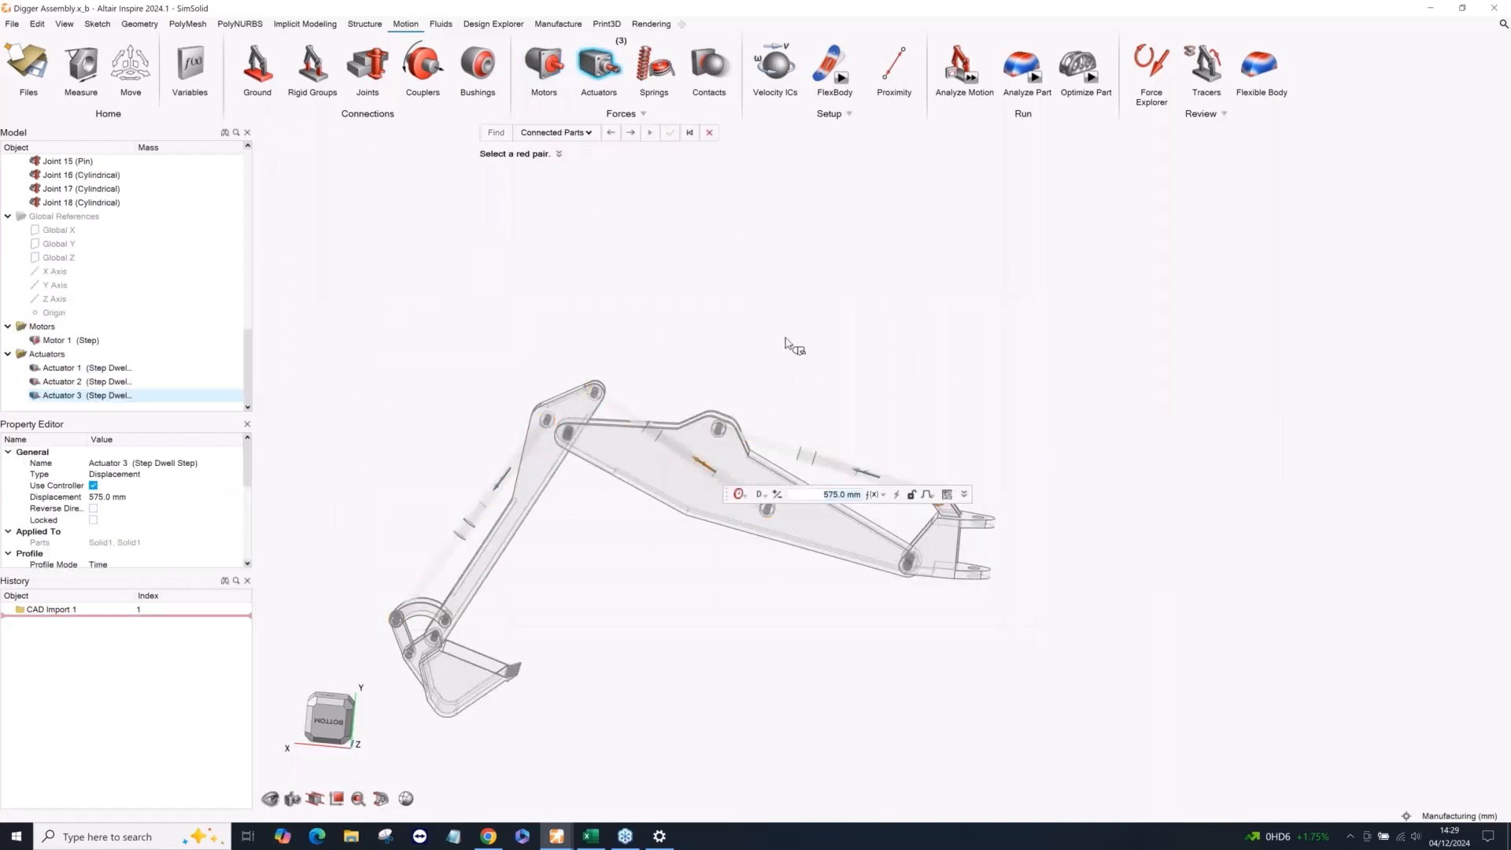
{"action": "left_click", "coordinate": [618, 78]}
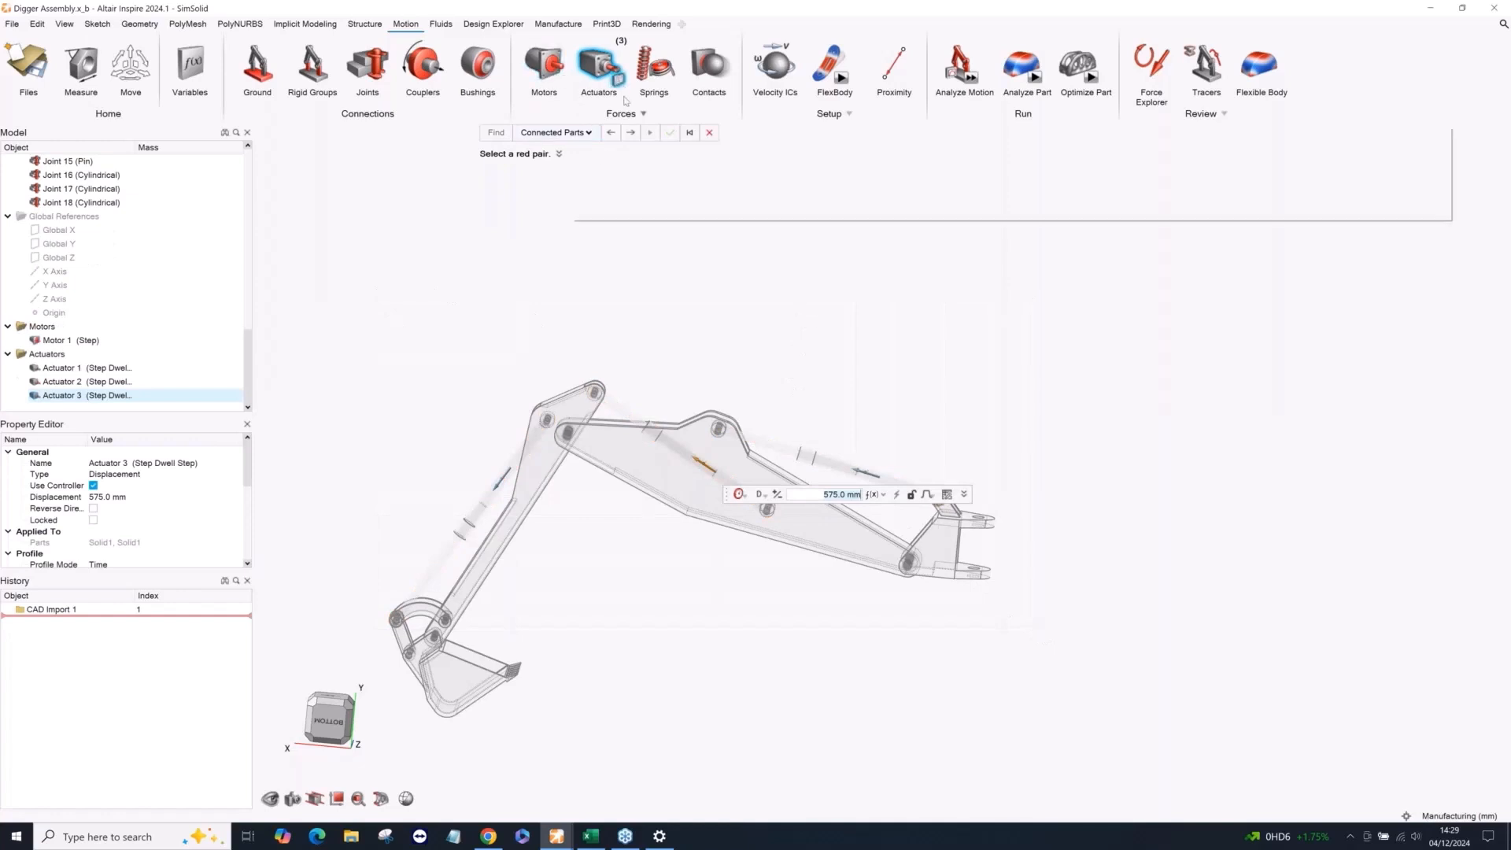
{"action": "left_click", "coordinate": [1016, 171]}
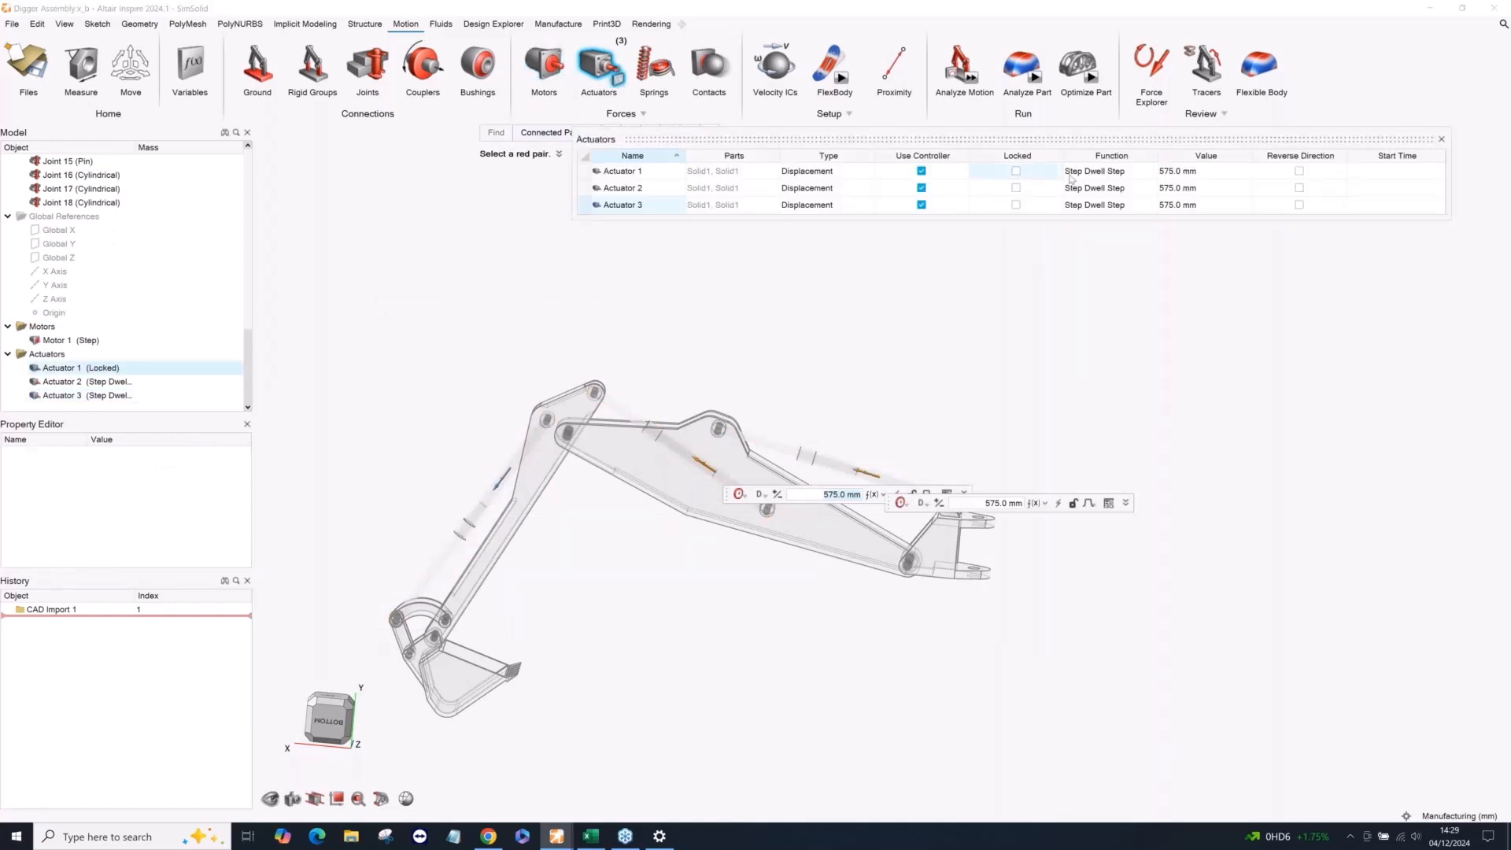
Set the displacements of Actuators 1, 2 and 3 to 150 mm, 200 mm and 300 mm, and finish editing the actuators.
{"action": "left_click", "coordinate": [1157, 170]}
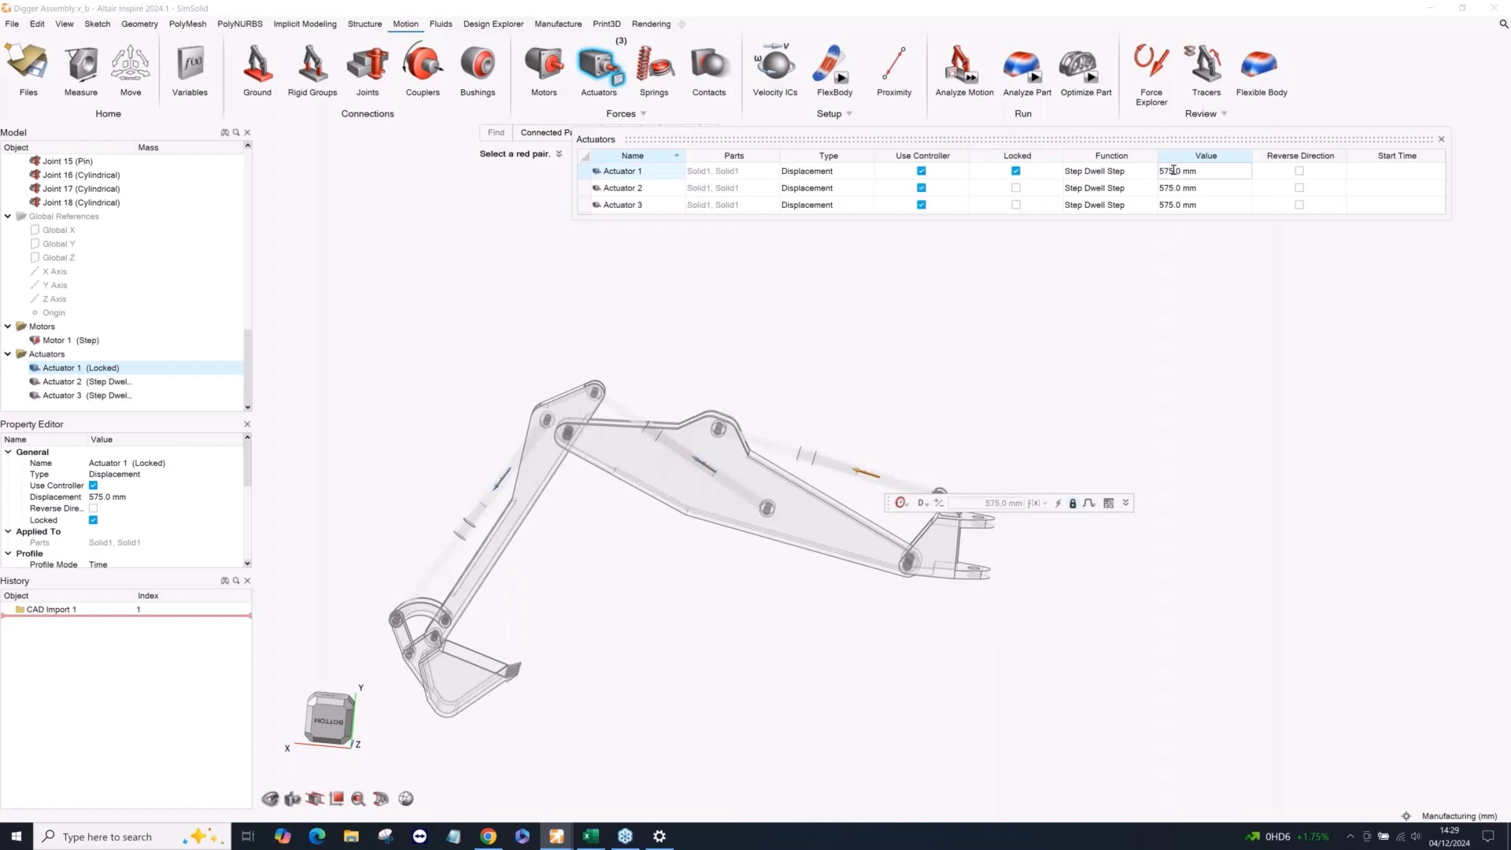
{"action": "left_click", "coordinate": [1150, 172]}
{"action": "type", "text": "150"}
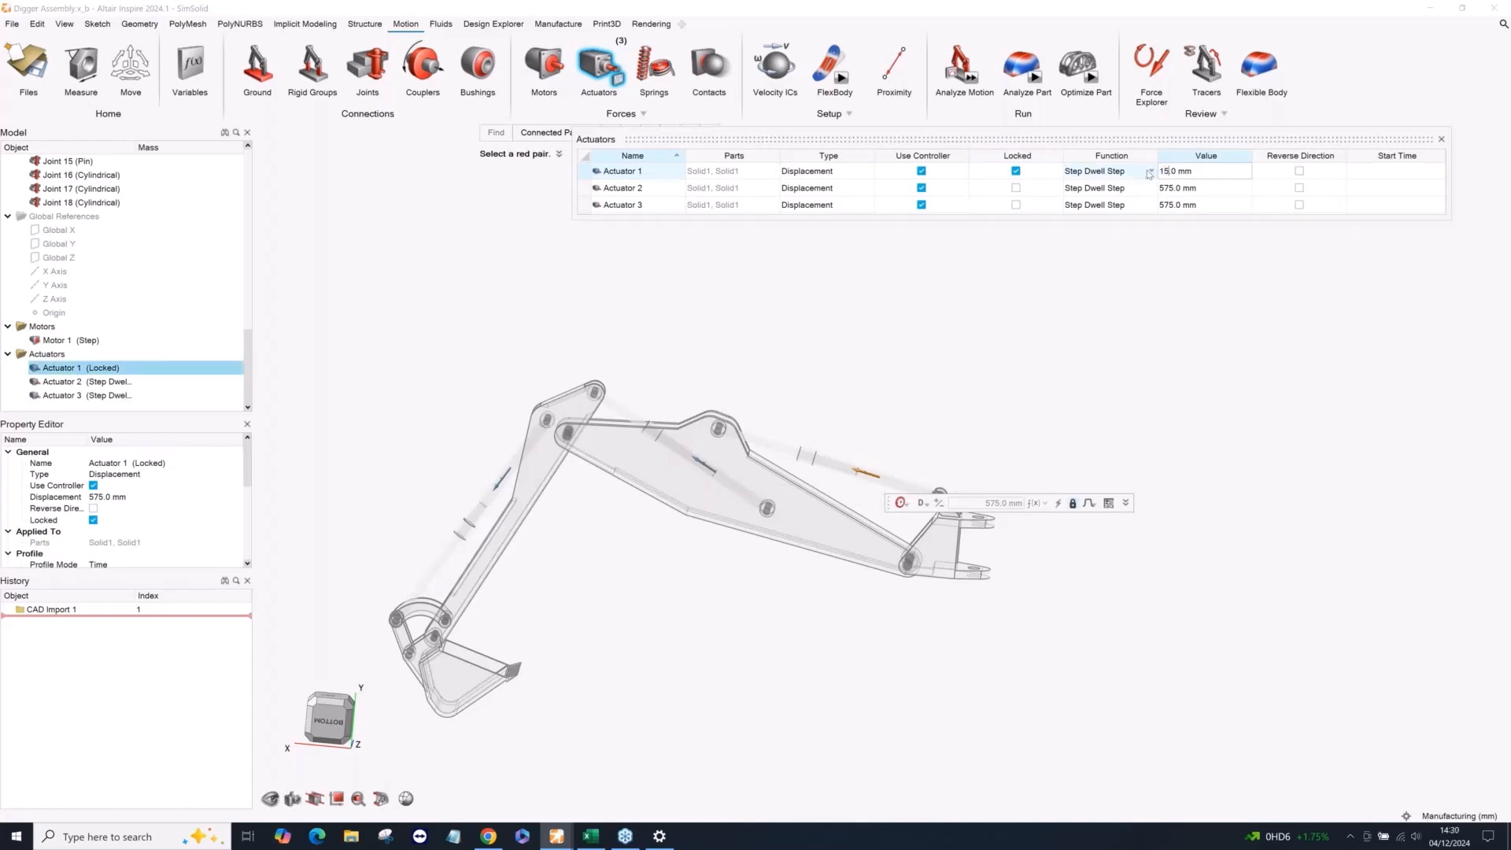
{"action": "left_click", "coordinate": [1169, 189]}
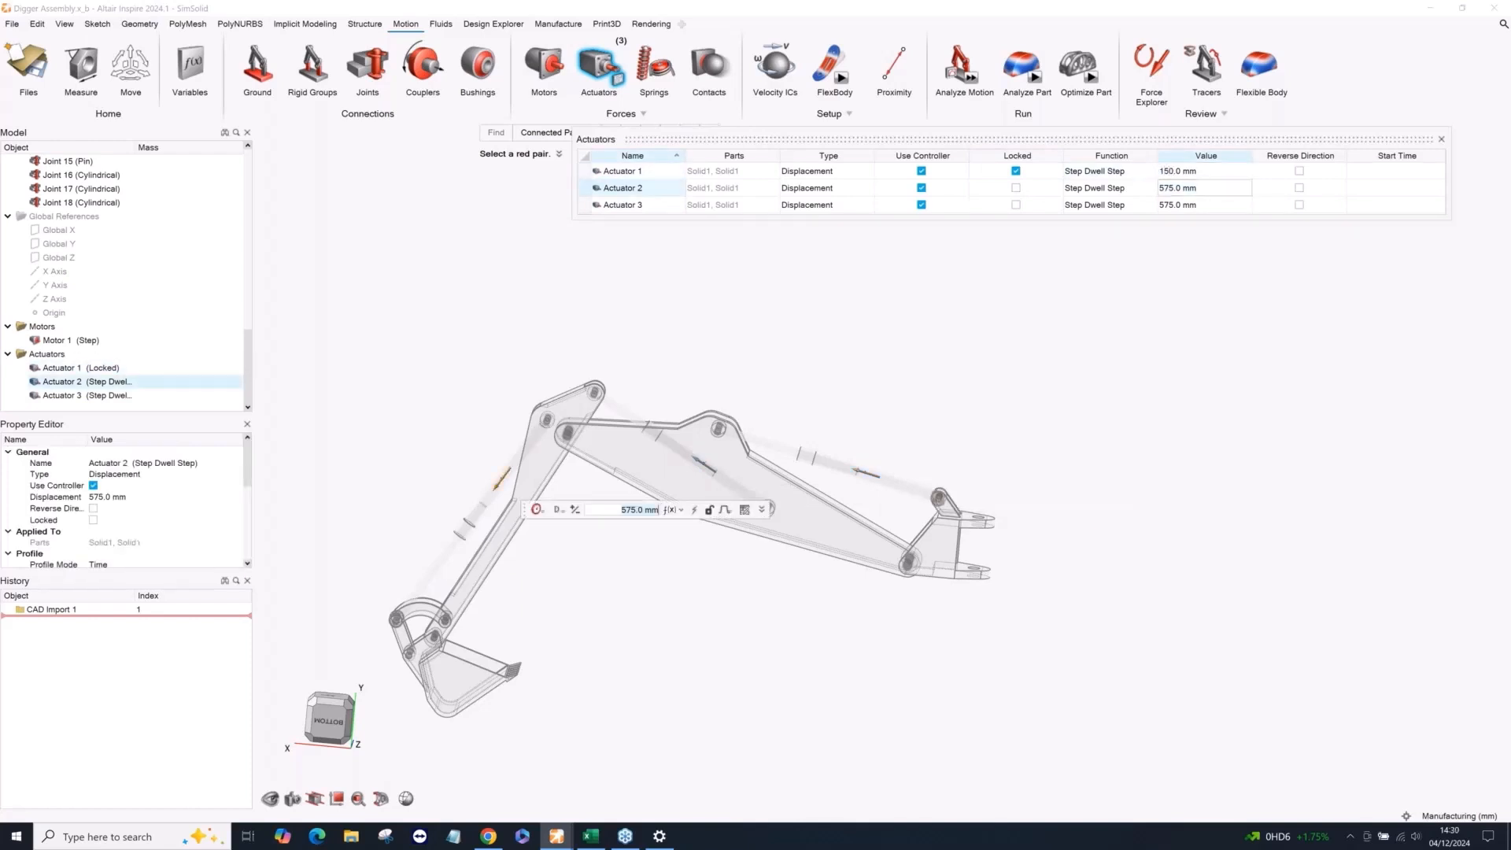
{"action": "left_click_drag", "start_coordinate": [1173, 189], "coordinate": [1152, 195]}
{"action": "type", "text": "200"}
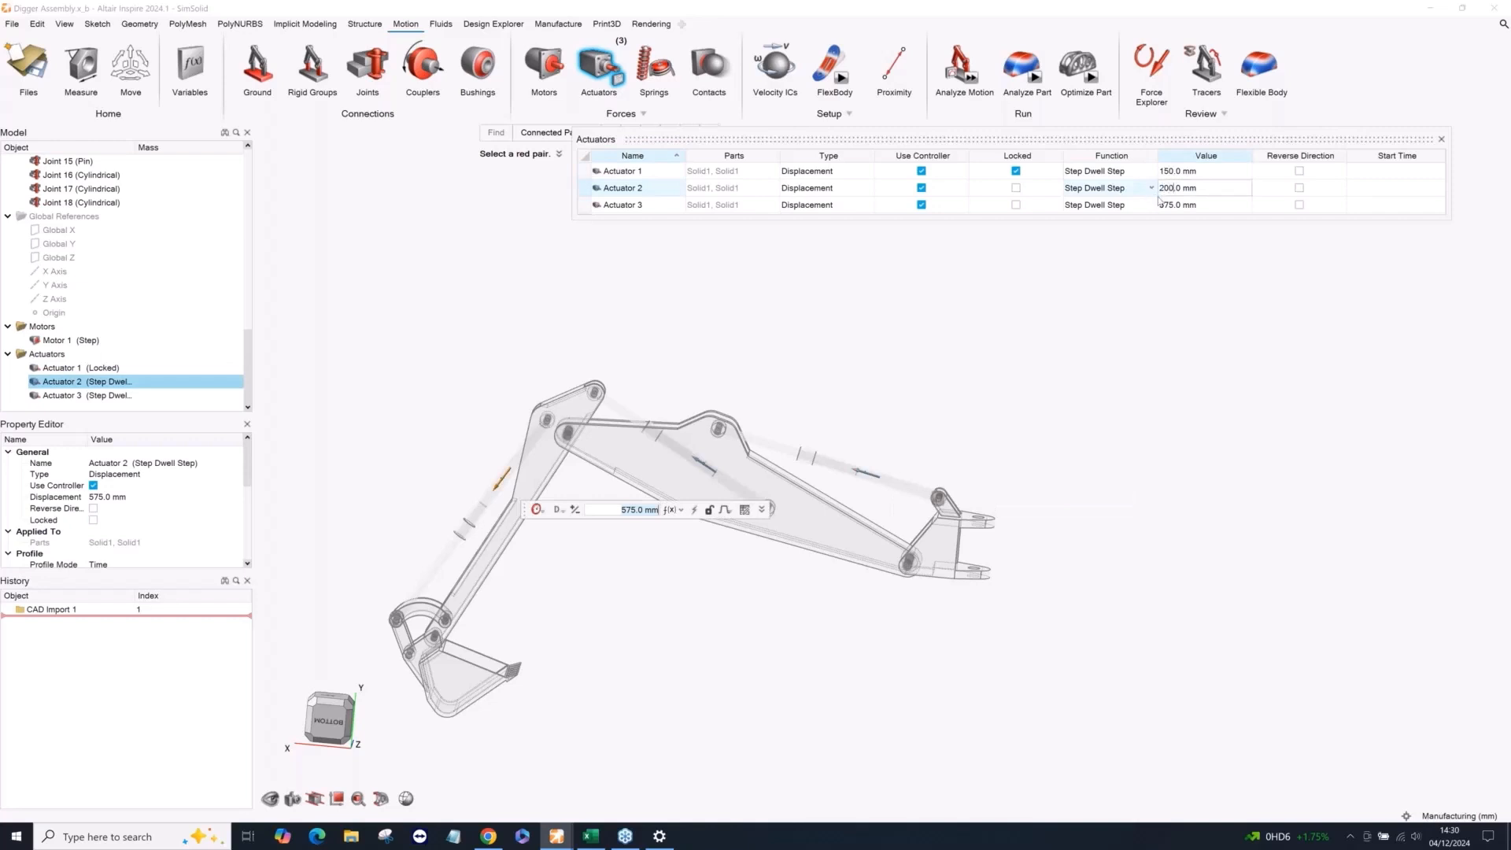
{"action": "left_click", "coordinate": [1176, 204]}
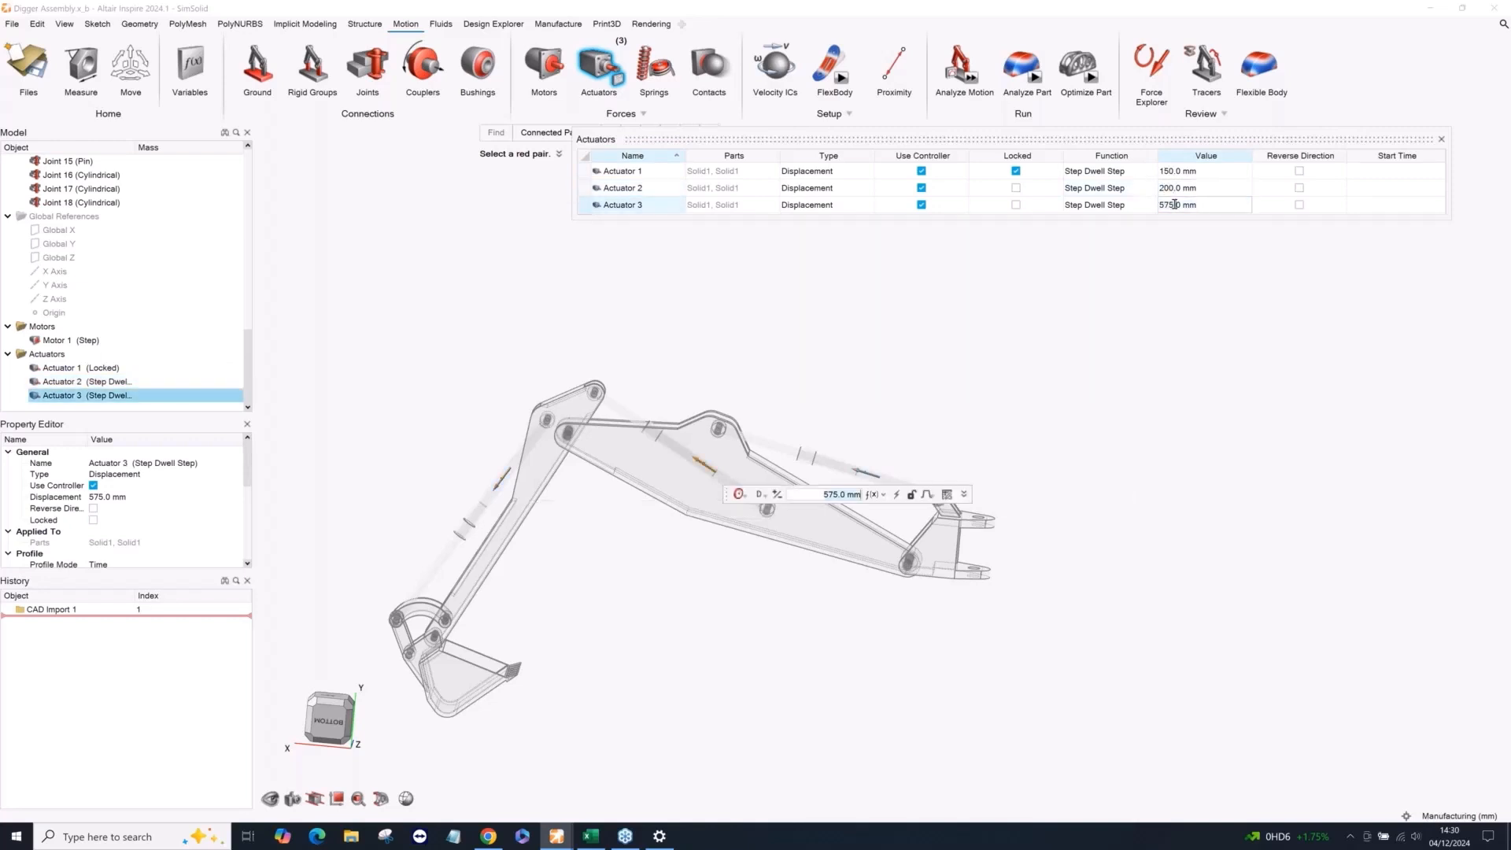
{"action": "left_click_drag", "start_coordinate": [1157, 204], "coordinate": [1174, 205]}
{"action": "type", "text": "300"}
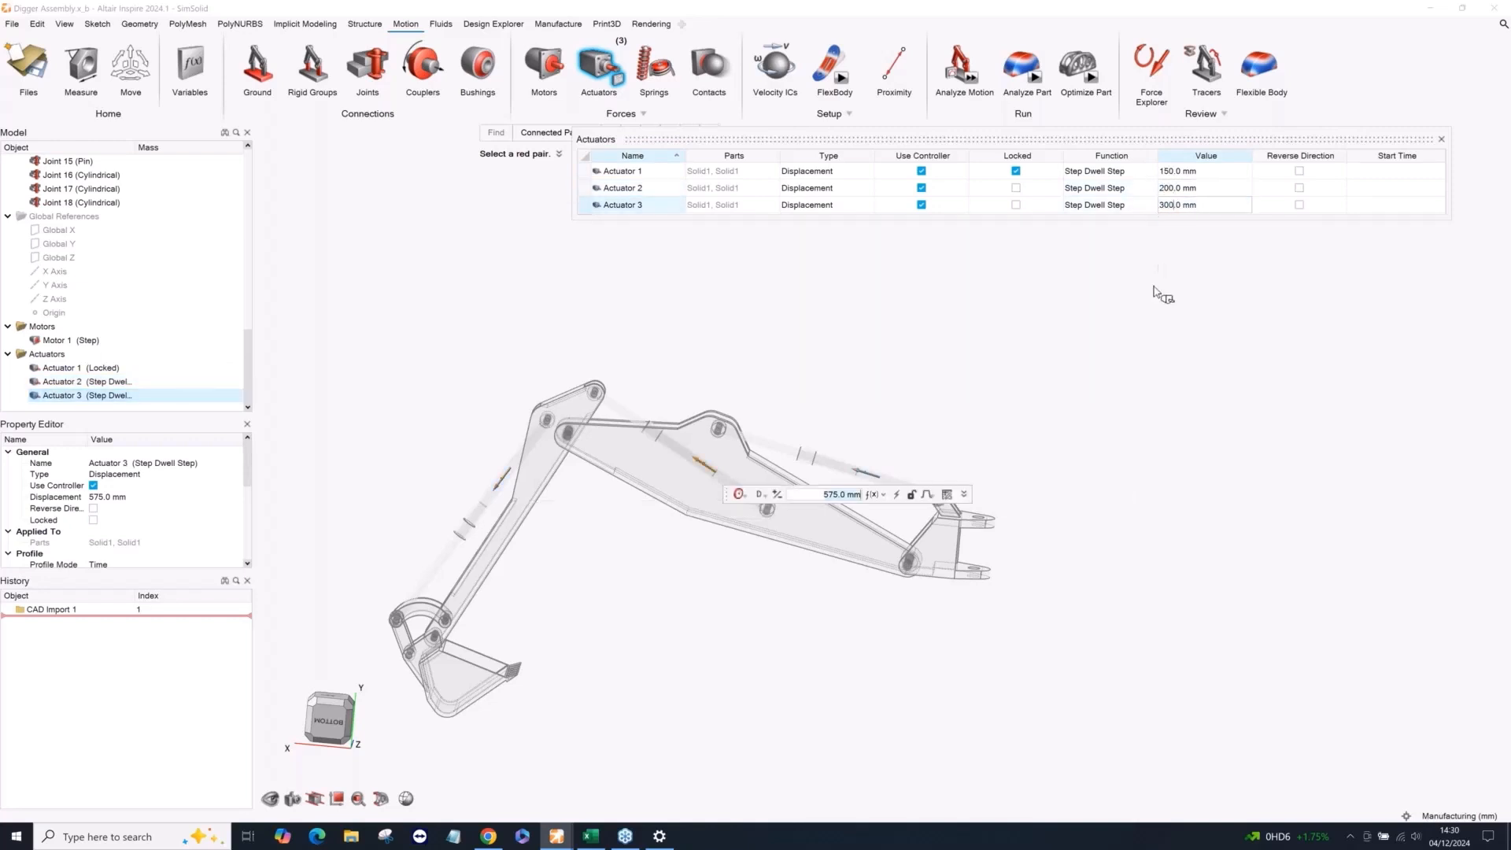
{"action": "key", "text": "Return"}
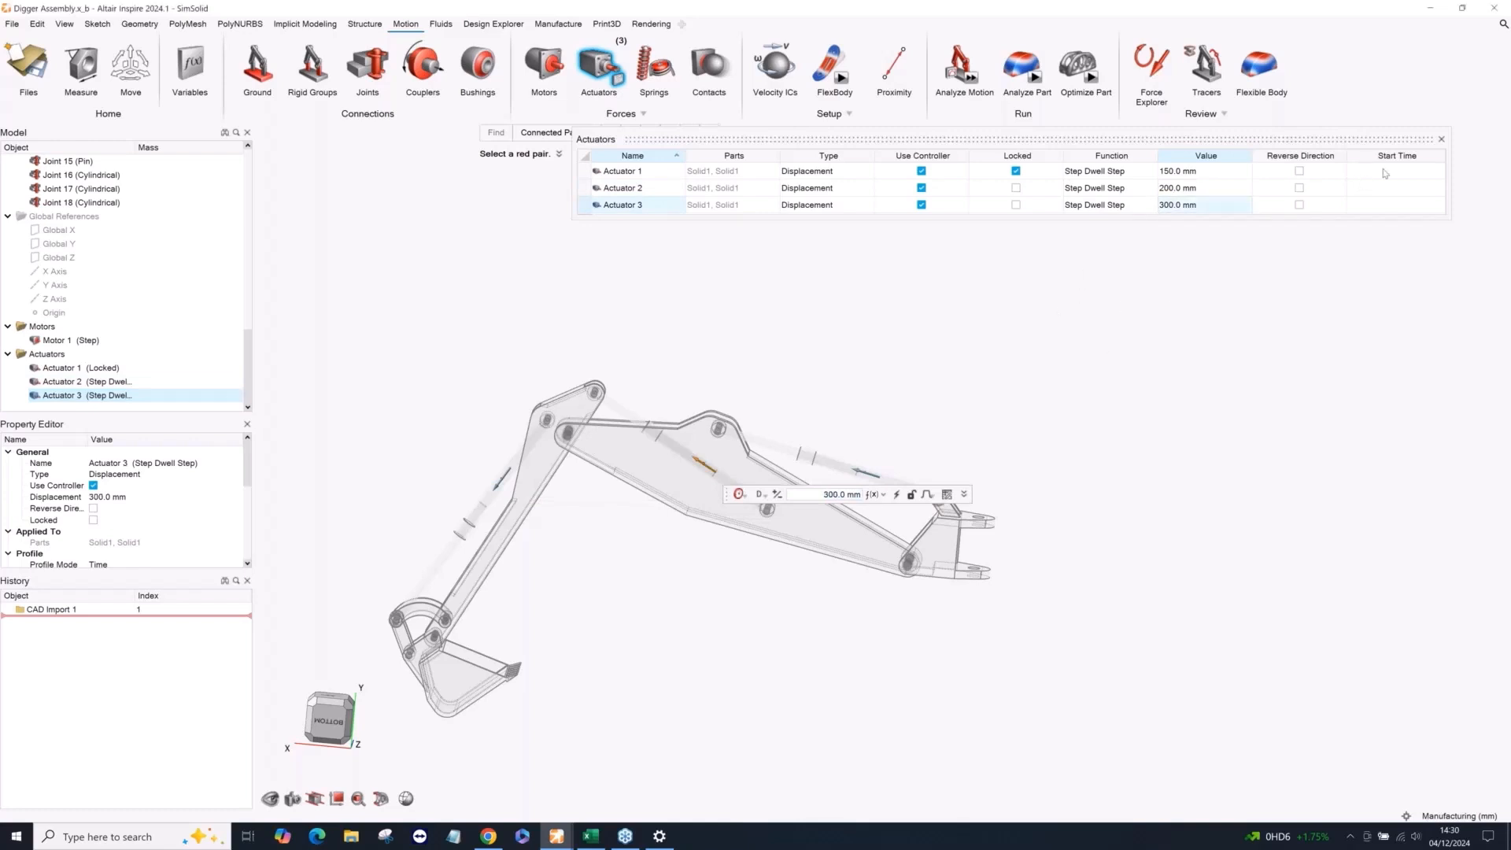
{"action": "right_click", "coordinate": [1095, 325]}
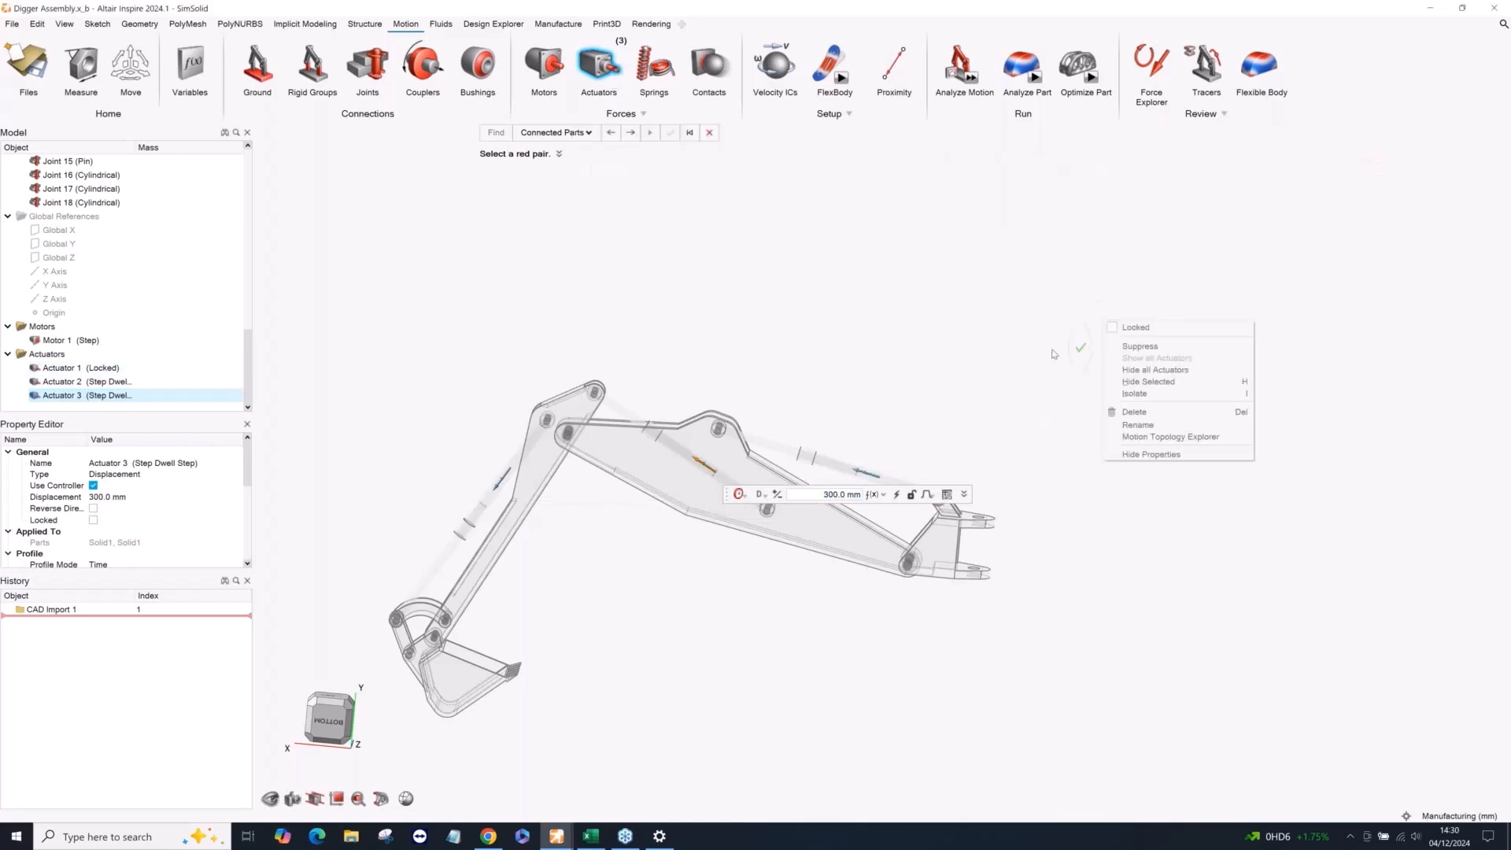
Run the motion analysis of the digger arm and stop it before the full 10 s run completes.
{"action": "left_click", "coordinate": [968, 74]}
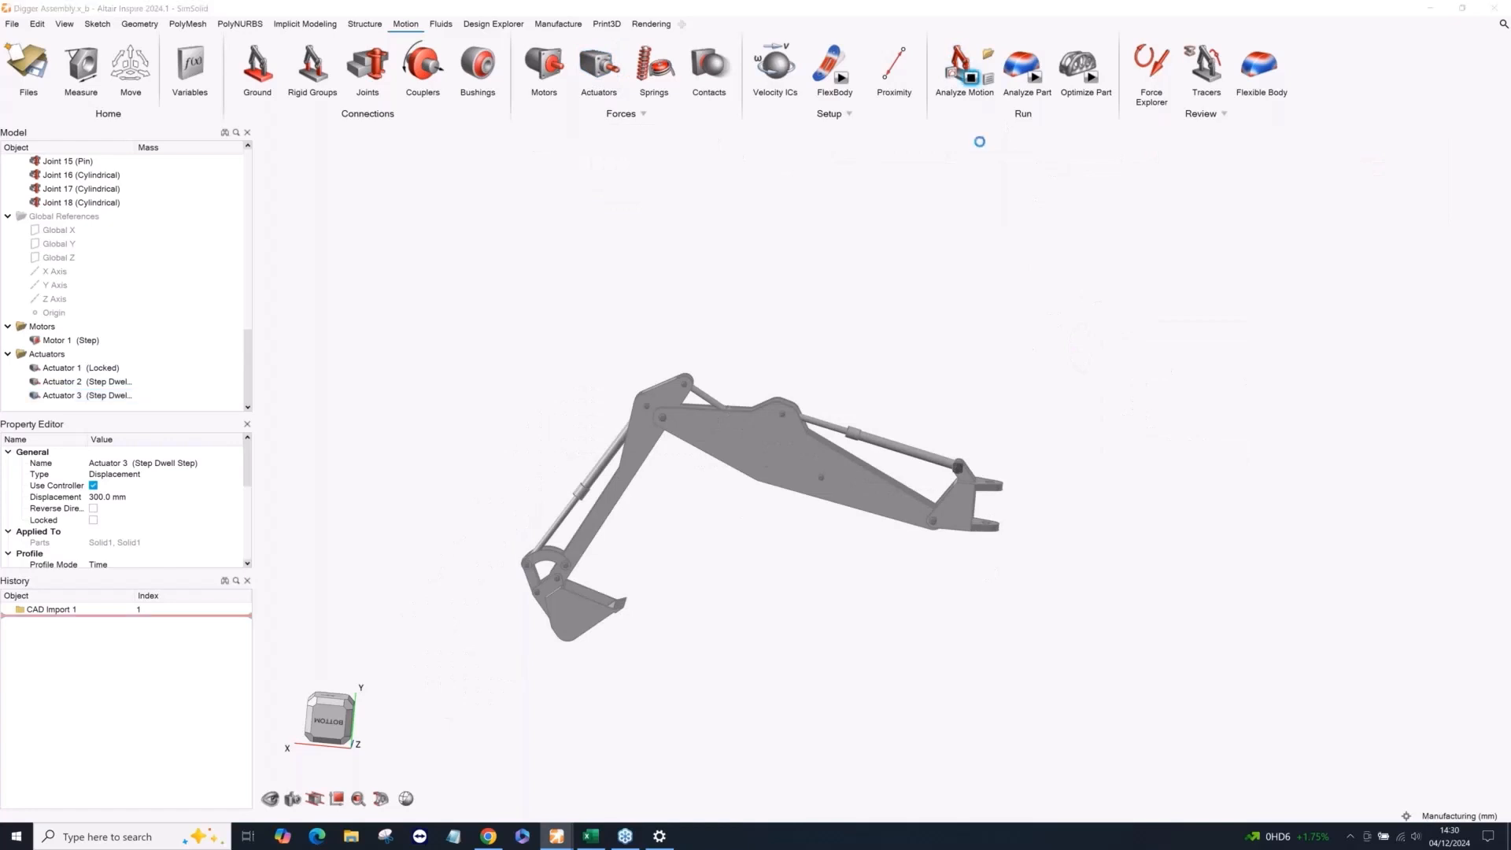
{"action": "left_click", "coordinate": [1135, 250]}
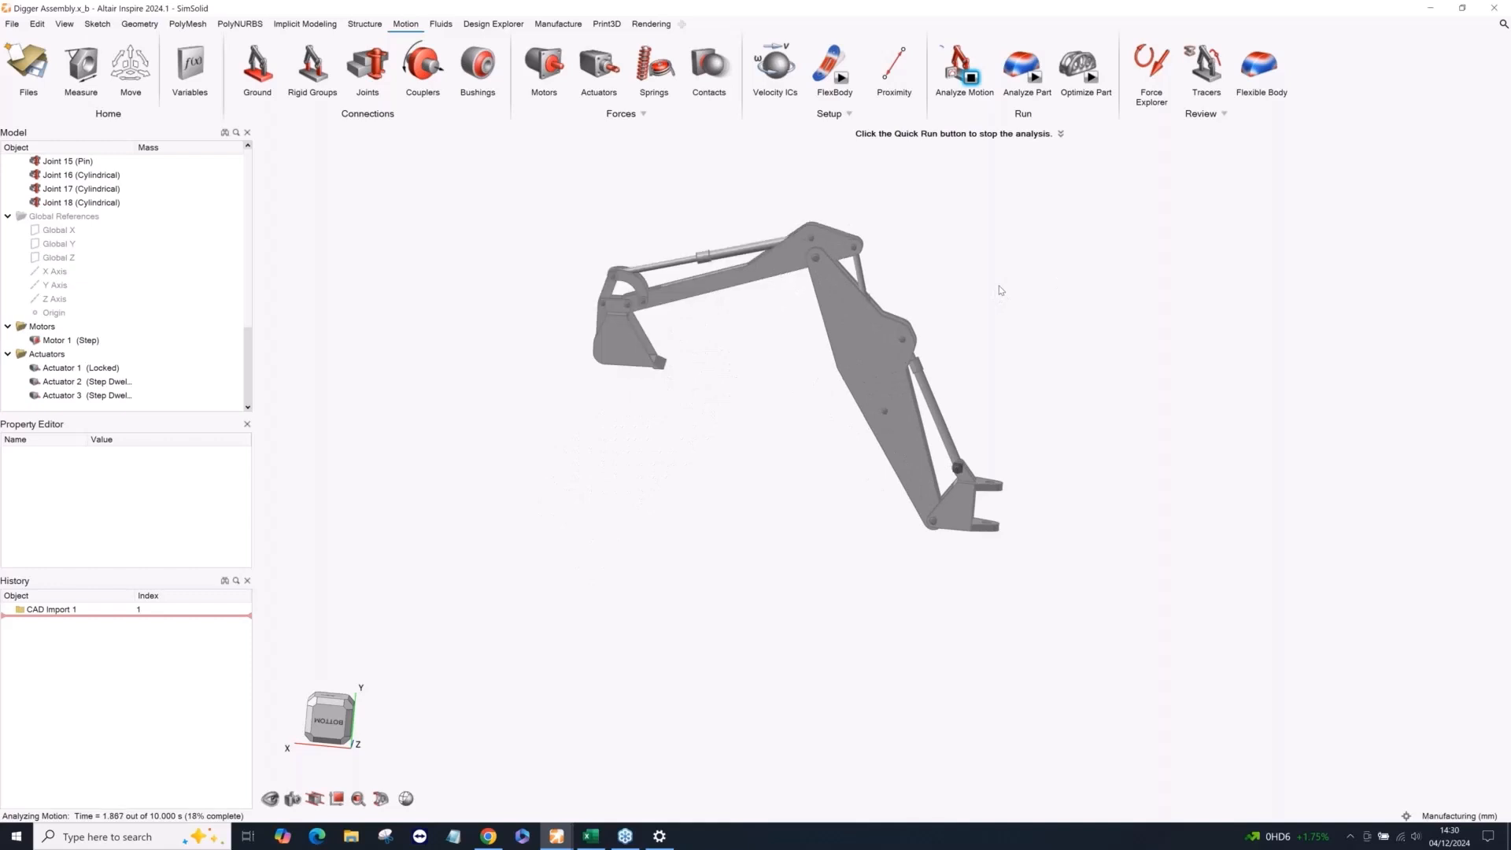
{"action": "left_click", "coordinate": [972, 78]}
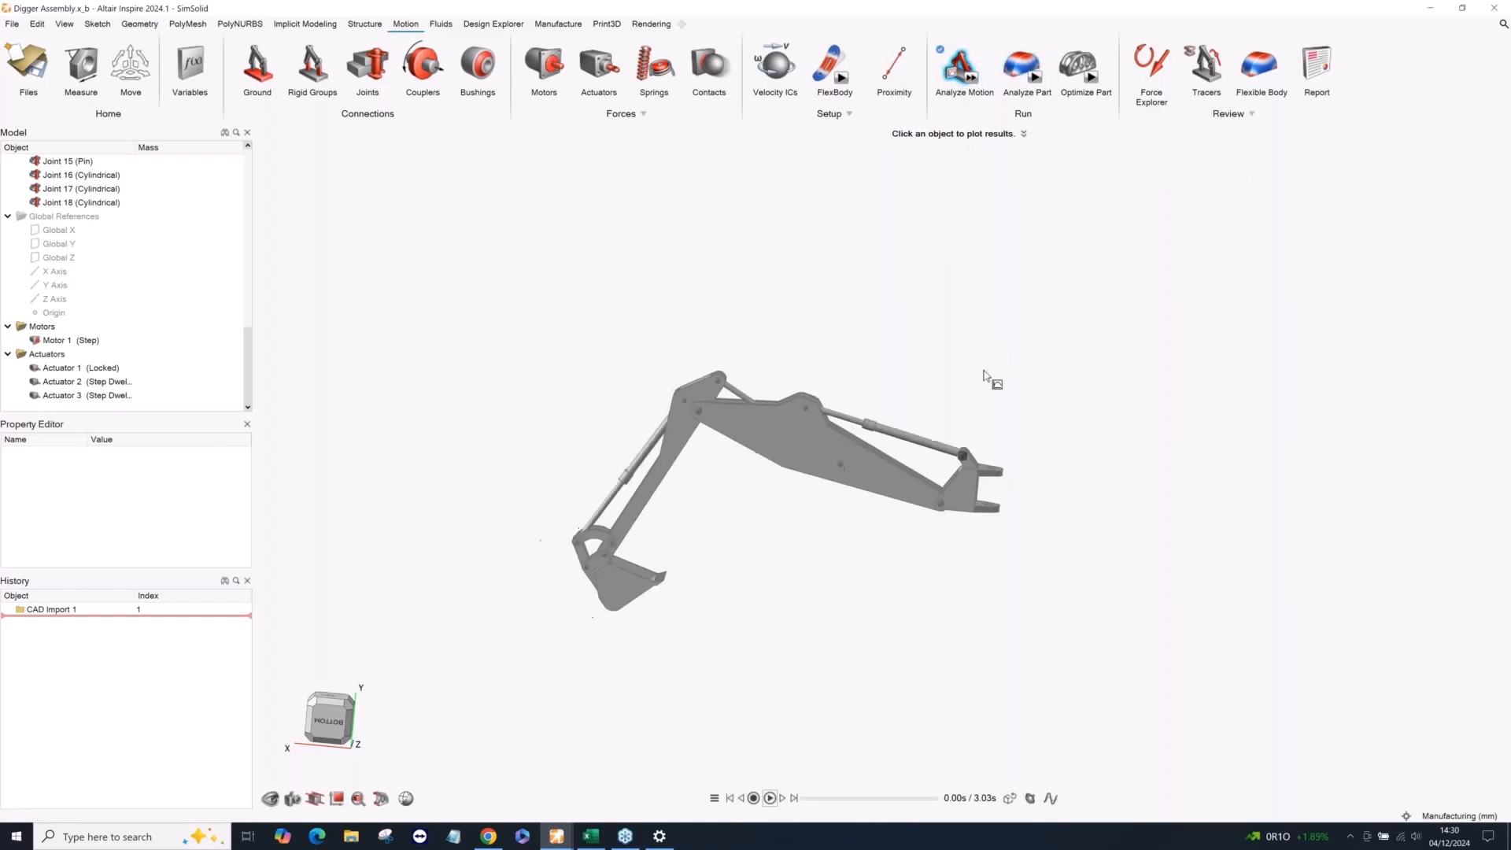
Reopen the recent Digger Assembly.x_b file to restore the original imported model.
{"action": "left_click", "coordinate": [12, 24]}
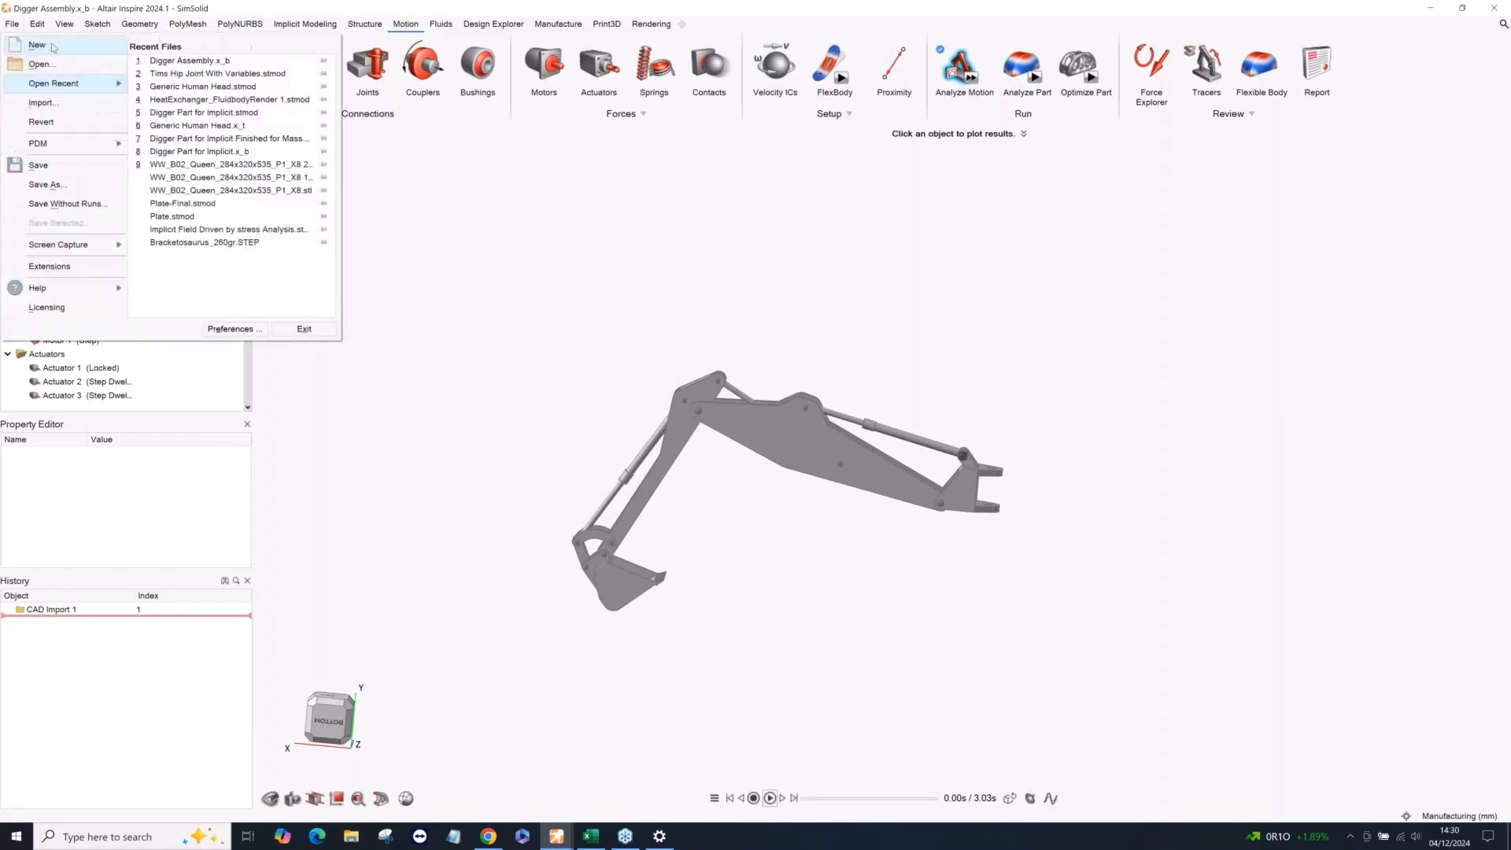
{"action": "left_click", "coordinate": [167, 61]}
{"action": "left_click", "coordinate": [307, 134]}
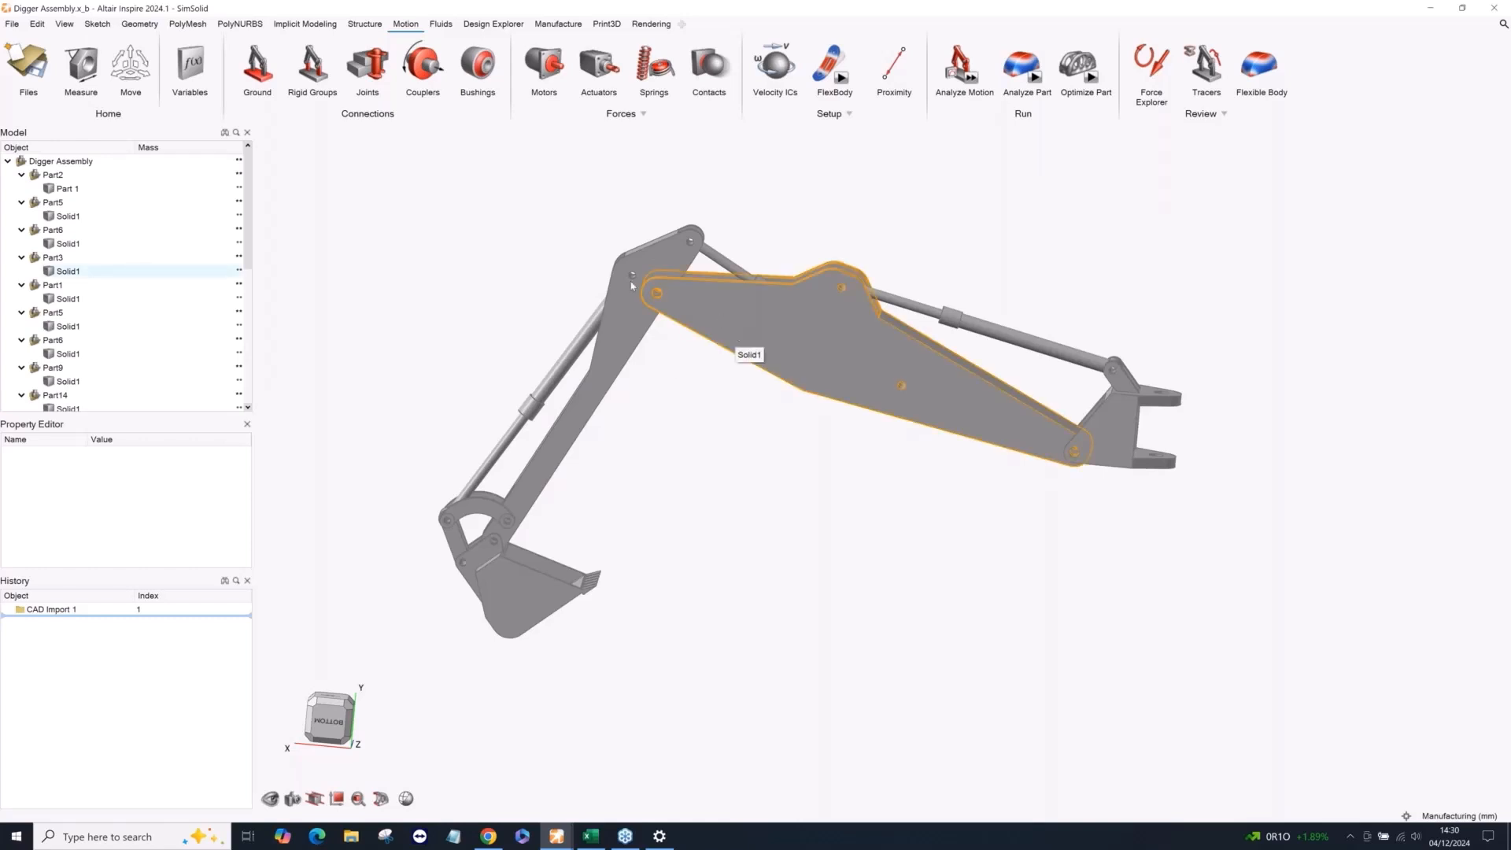
Select all hydraulic cylinder parts of the digger arm, without the boom, and set them to be ignored for structural analysis.
{"action": "left_click", "coordinate": [365, 24]}
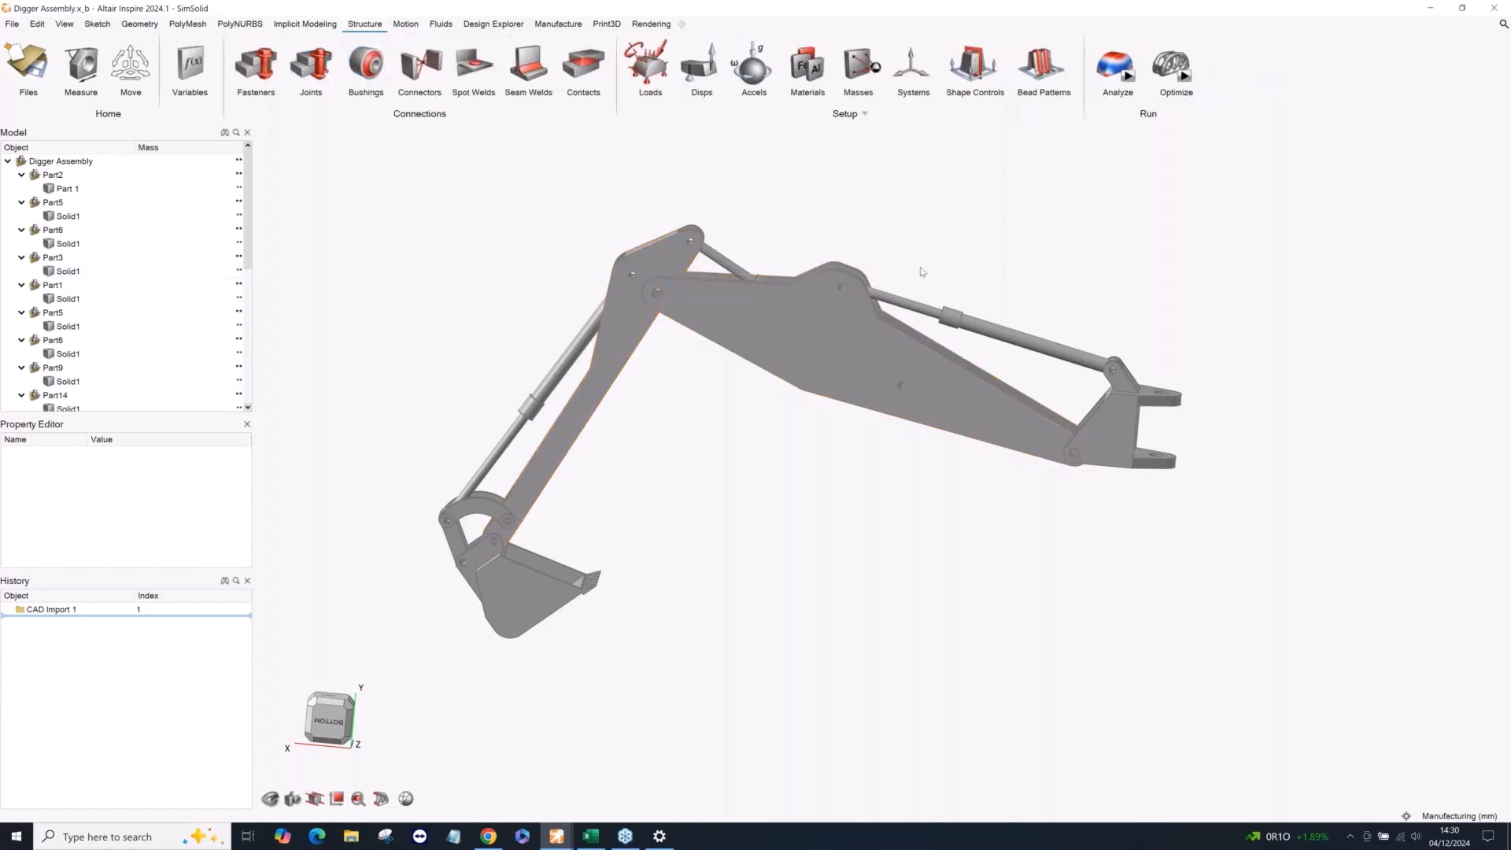
{"action": "middle_click_drag", "start_coordinate": [921, 270], "coordinate": [927, 311]}
{"action": "left_click", "coordinate": [949, 328]}
{"action": "left_click", "coordinate": [962, 335], "text": "ctrl"}
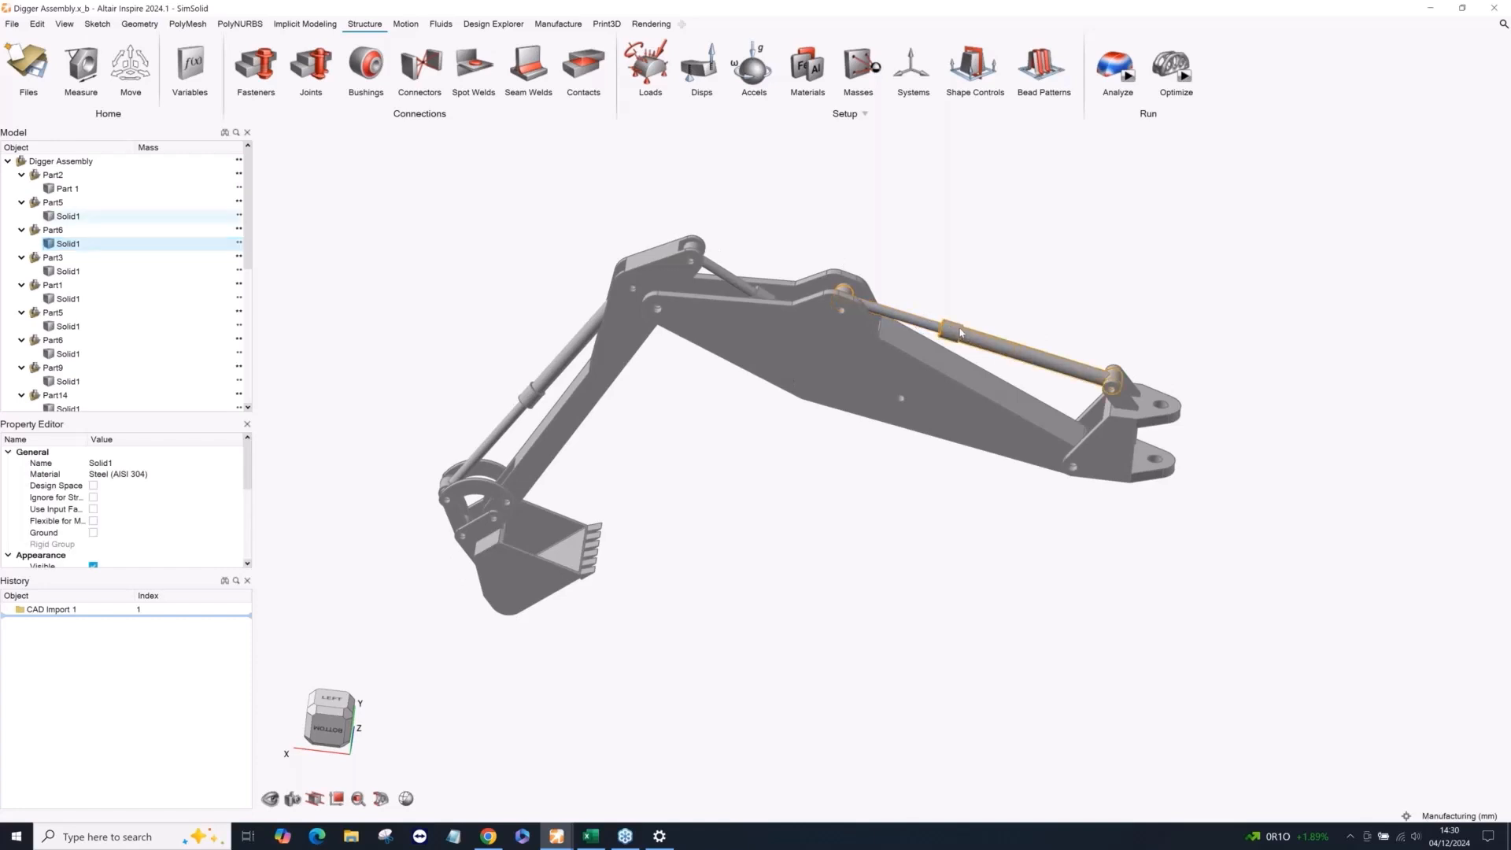
{"action": "middle_click_drag", "start_coordinate": [962, 335], "coordinate": [882, 472]}
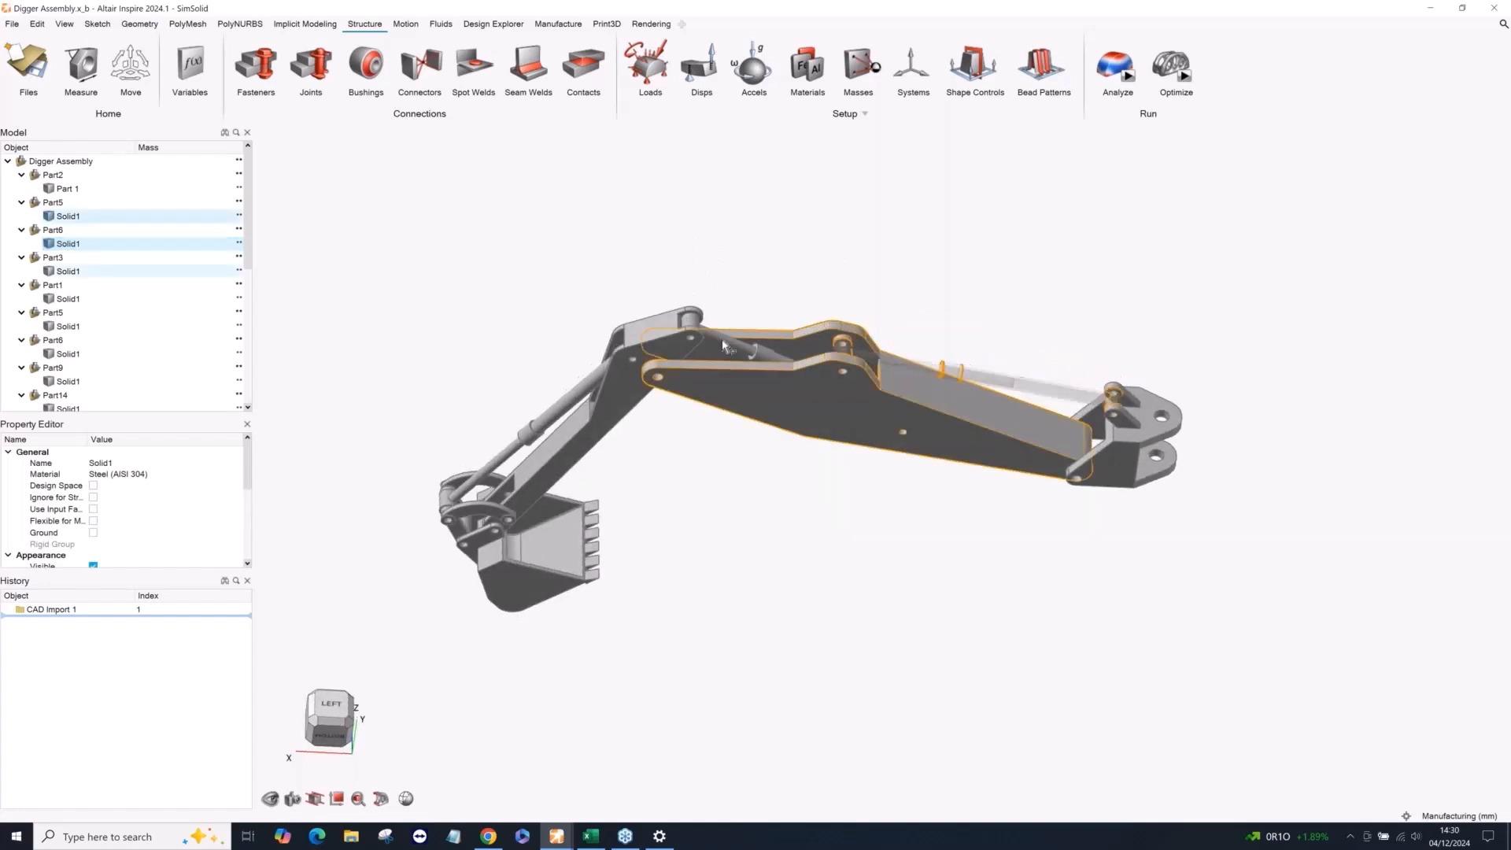
{"action": "left_click", "coordinate": [730, 346], "text": "ctrl"}
{"action": "left_click", "coordinate": [762, 354], "text": "ctrl"}
{"action": "left_click", "coordinate": [582, 426], "text": "ctrl"}
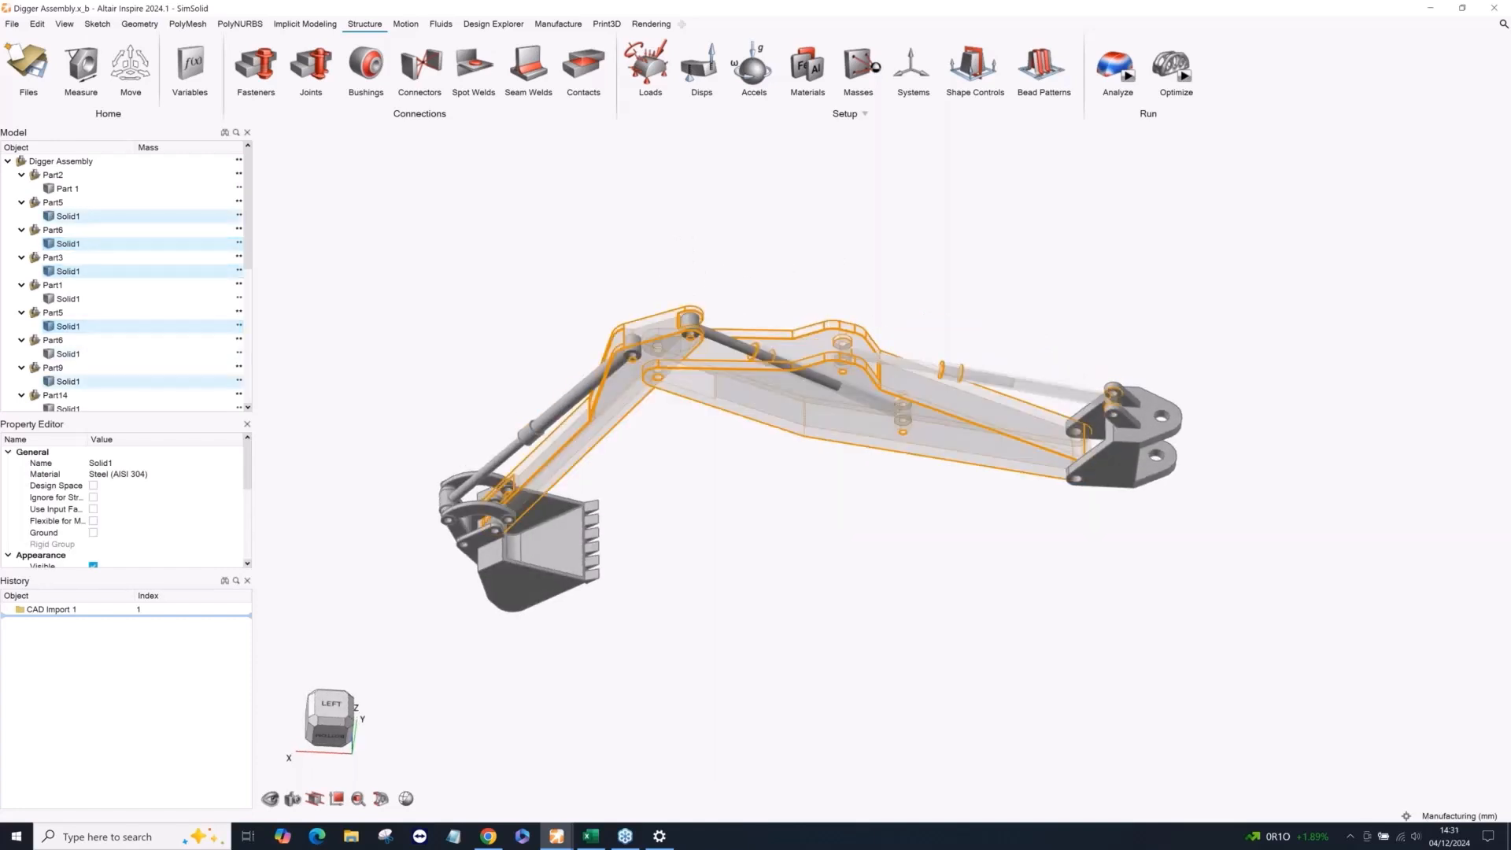
{"action": "left_click", "coordinate": [578, 427], "text": "ctrl"}
{"action": "left_click", "coordinate": [550, 420], "text": "ctrl"}
{"action": "left_click", "coordinate": [516, 443], "text": "ctrl"}
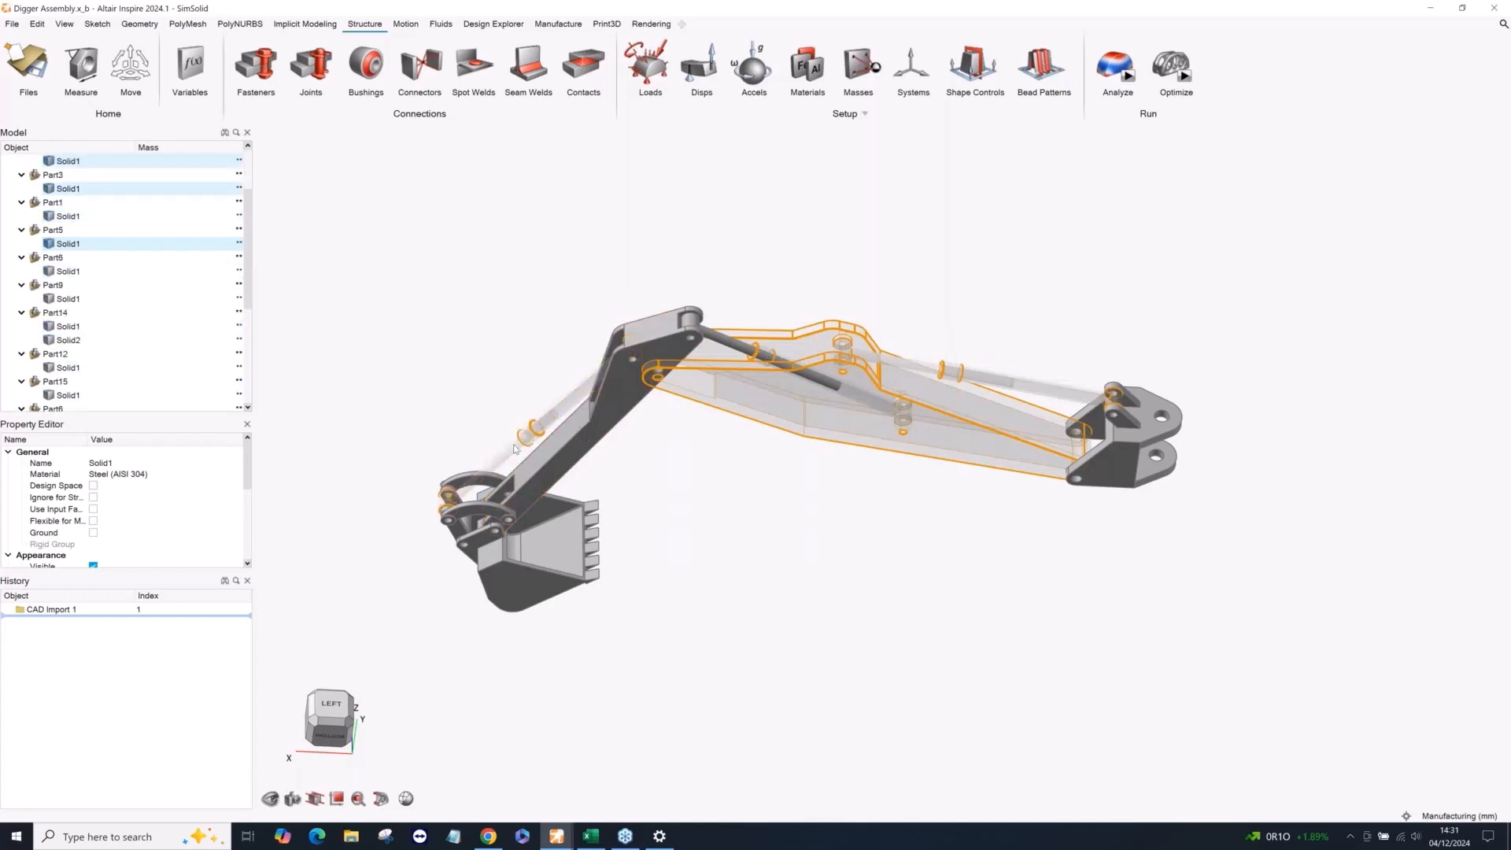
{"action": "scroll", "coordinate": [716, 338], "scroll_direction": "up", "scroll_amount": 1}
{"action": "scroll", "coordinate": [716, 338], "scroll_direction": "up", "scroll_amount": 4}
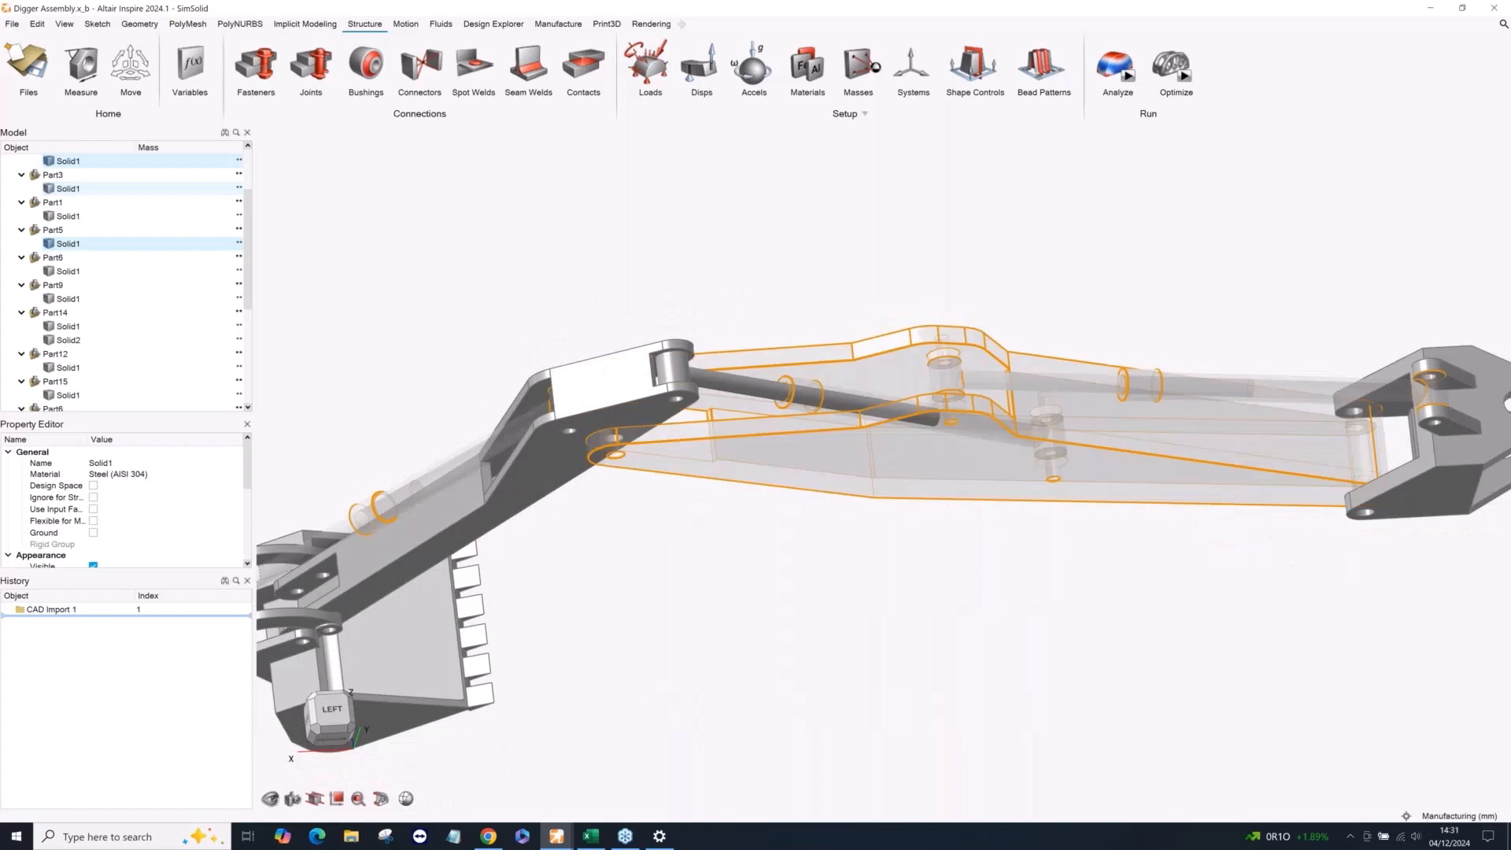
{"action": "left_click", "coordinate": [720, 371], "text": "ctrl"}
{"action": "scroll", "coordinate": [745, 279], "scroll_direction": "down", "scroll_amount": 3}
{"action": "middle_click_drag", "start_coordinate": [745, 279], "coordinate": [749, 216]}
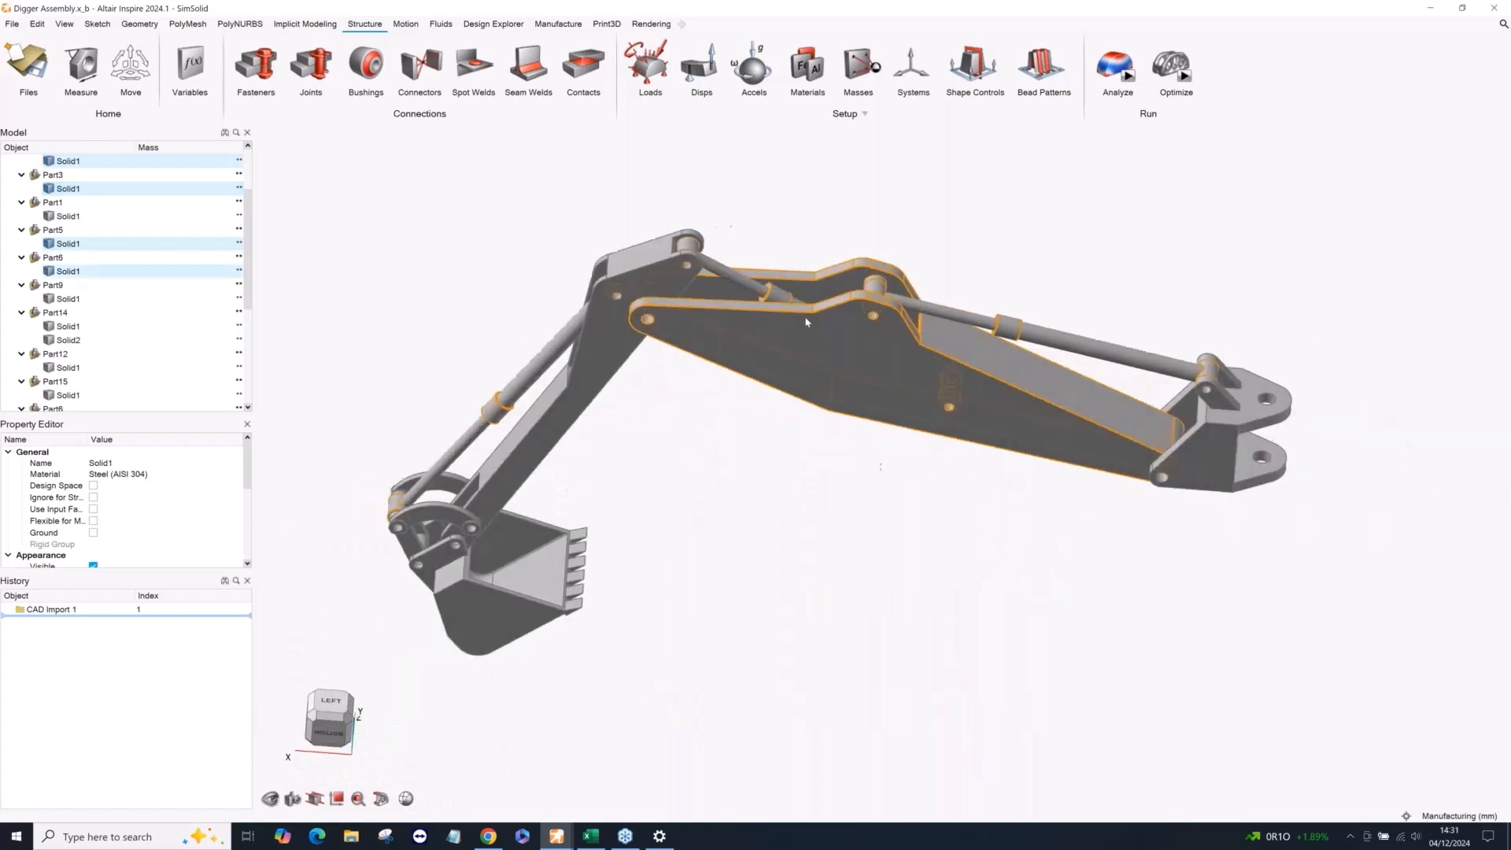
{"action": "key", "text": "ctrl"}
{"action": "key", "text": "ctrl"}
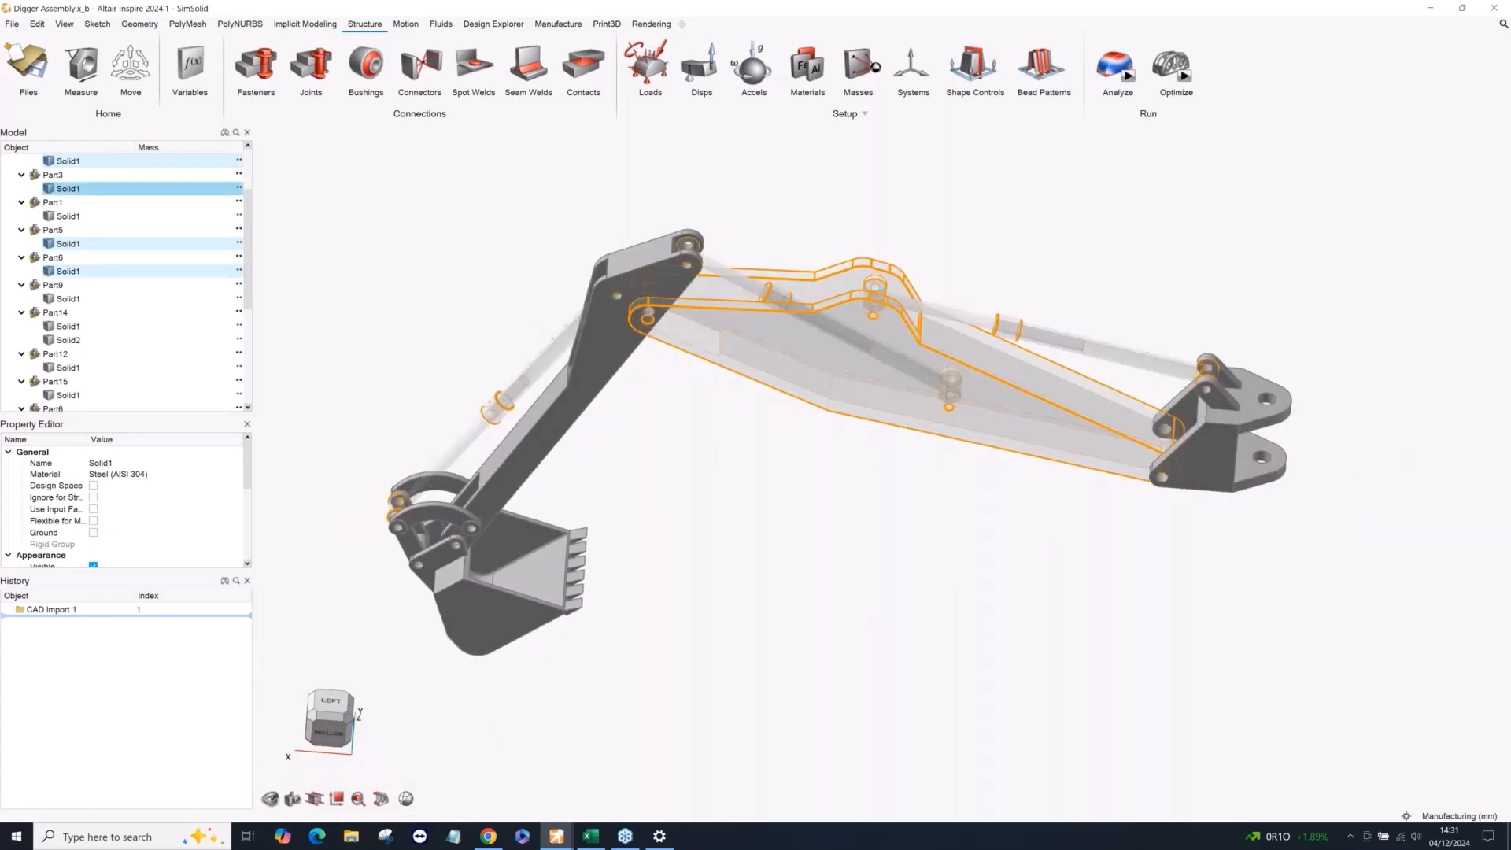
{"action": "left_click", "coordinate": [836, 394], "text": "ctrl"}
{"action": "middle_click_drag", "start_coordinate": [820, 488], "coordinate": [877, 307]}
{"action": "left_click", "coordinate": [893, 285], "text": "ctrl"}
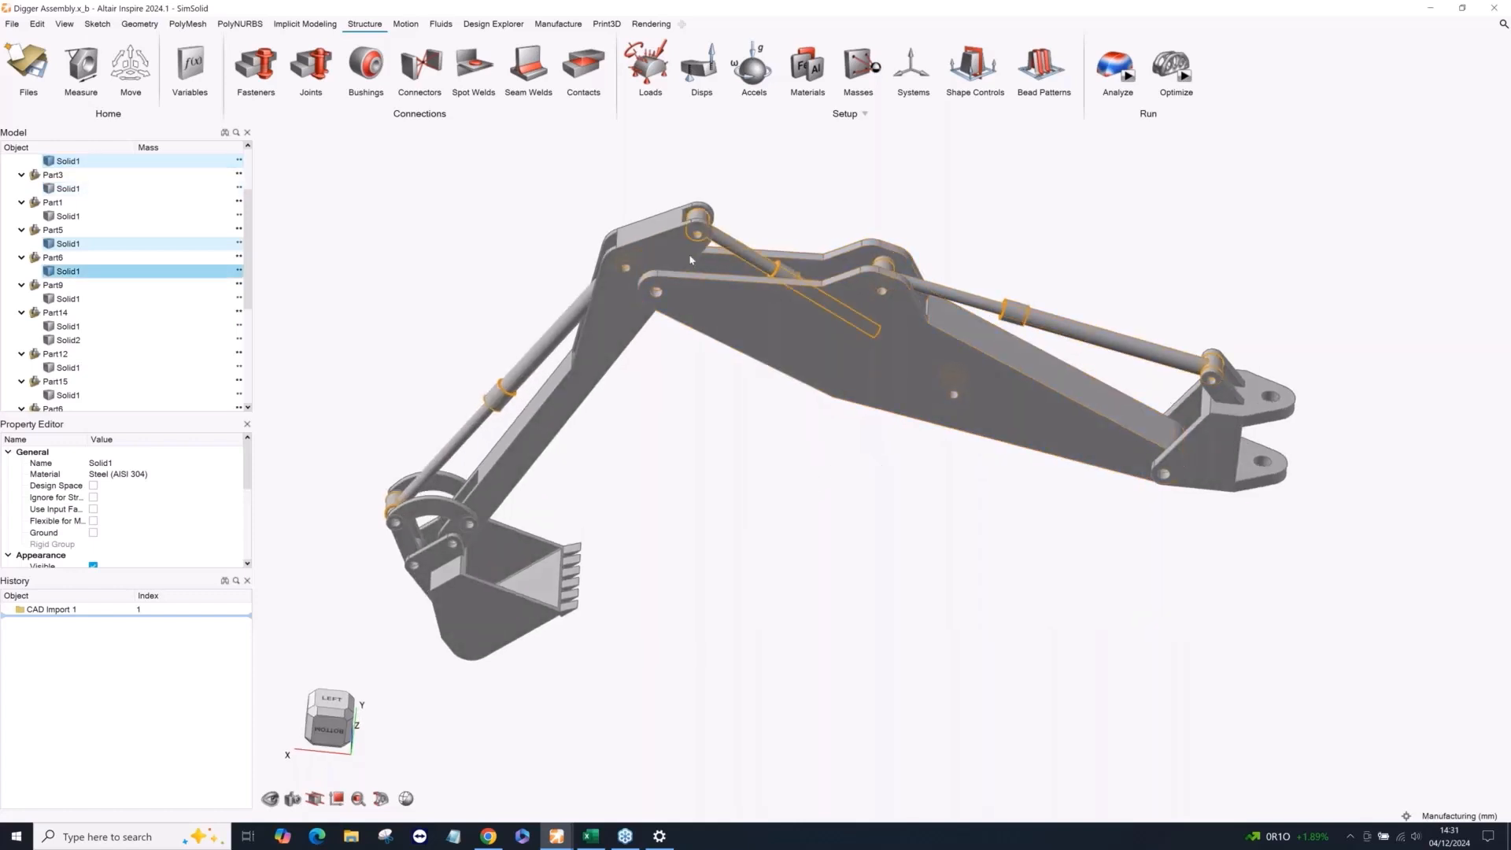
{"action": "left_click", "coordinate": [94, 498]}
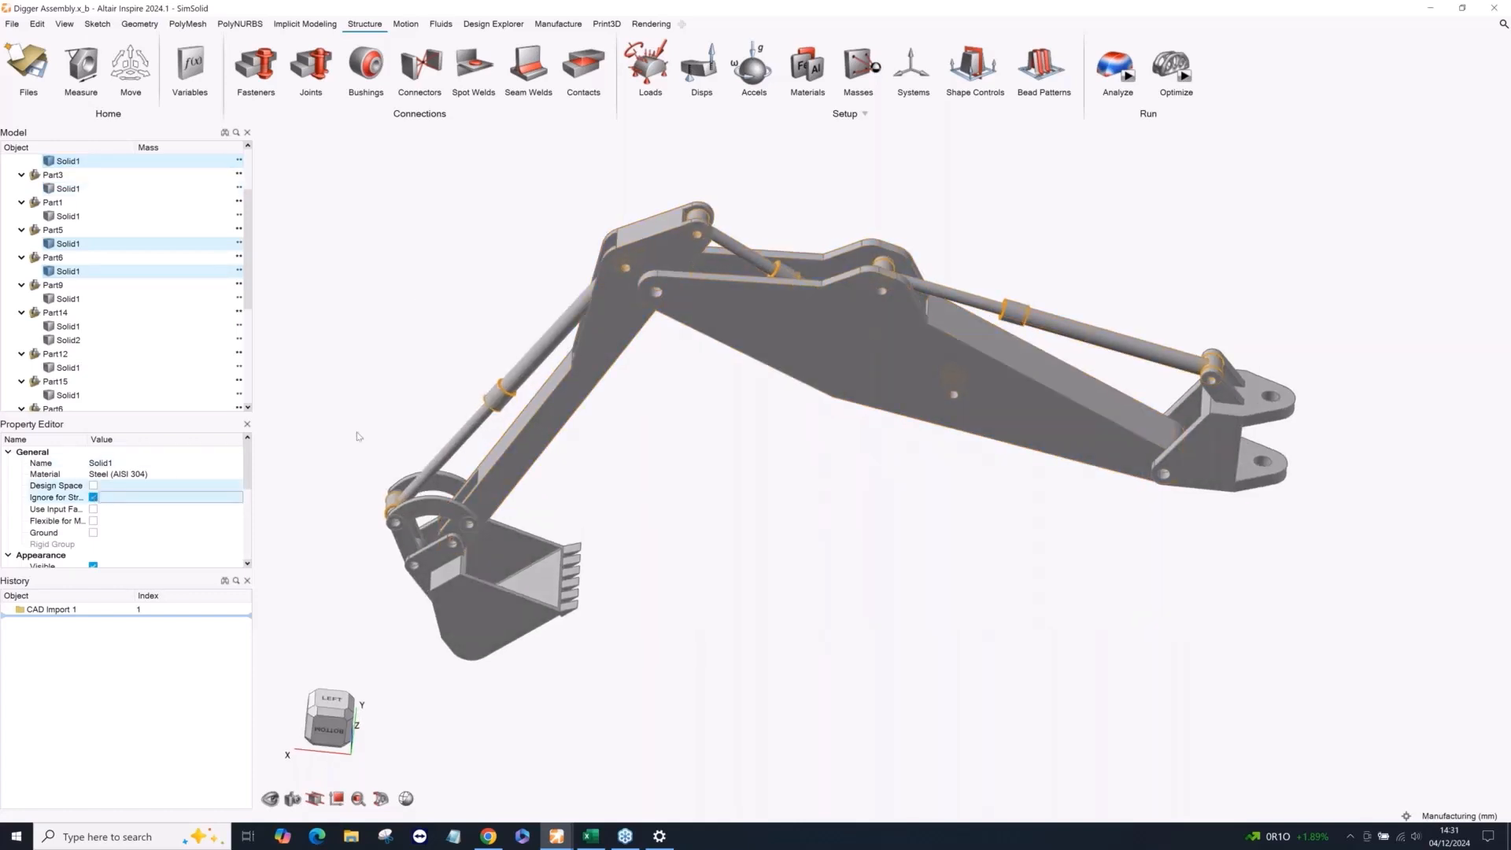
{"action": "scroll", "coordinate": [803, 427], "scroll_direction": "down", "scroll_amount": 2}
{"action": "left_click", "coordinate": [790, 435]}
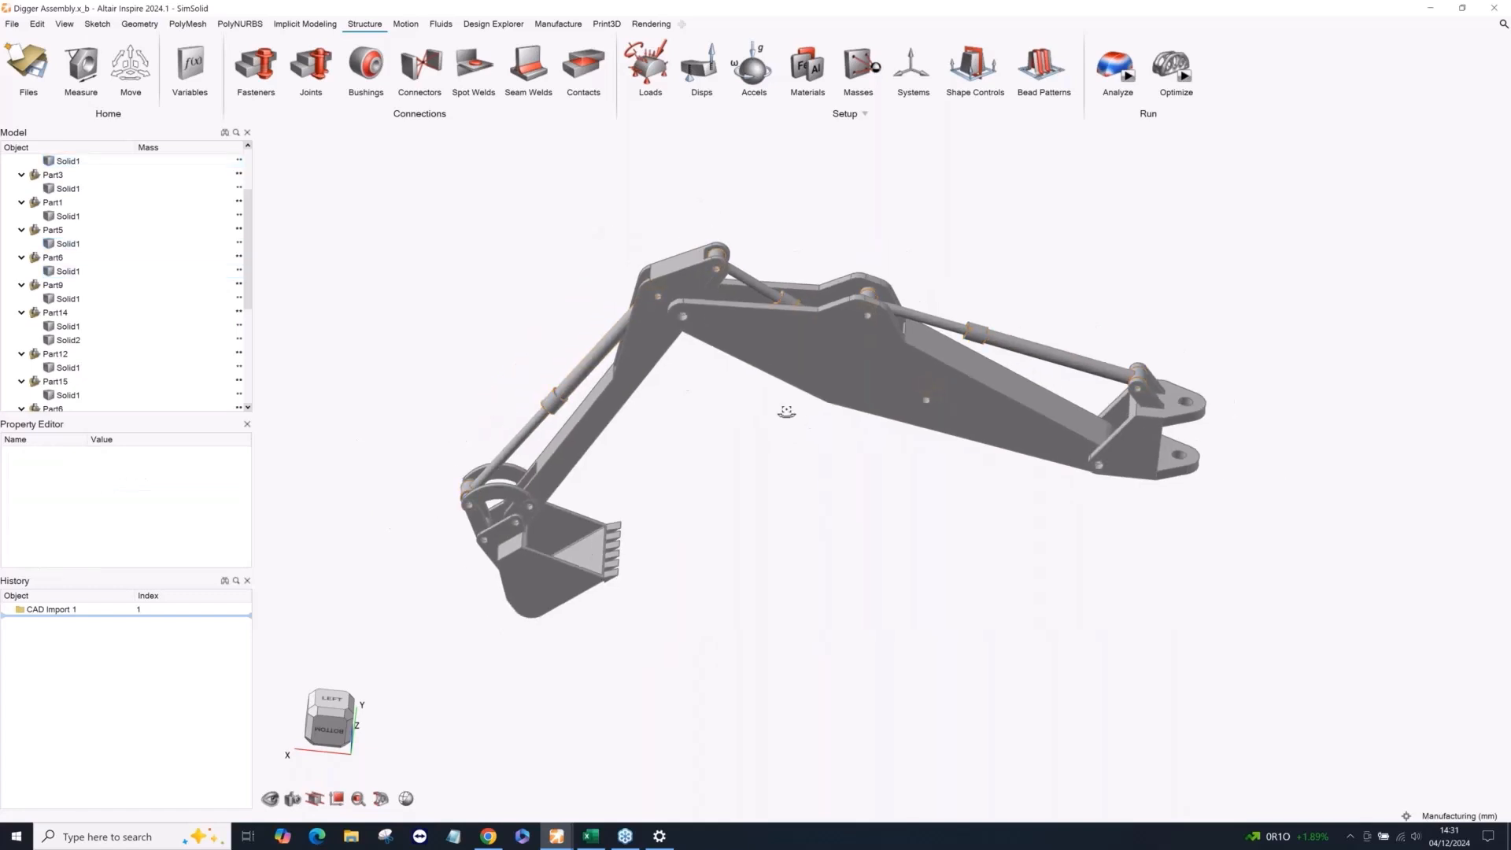
Find the structural joint features on all parts and create locked joints where the boom meets the mounting bracket.
{"action": "middle_click_drag", "start_coordinate": [787, 413], "coordinate": [889, 486]}
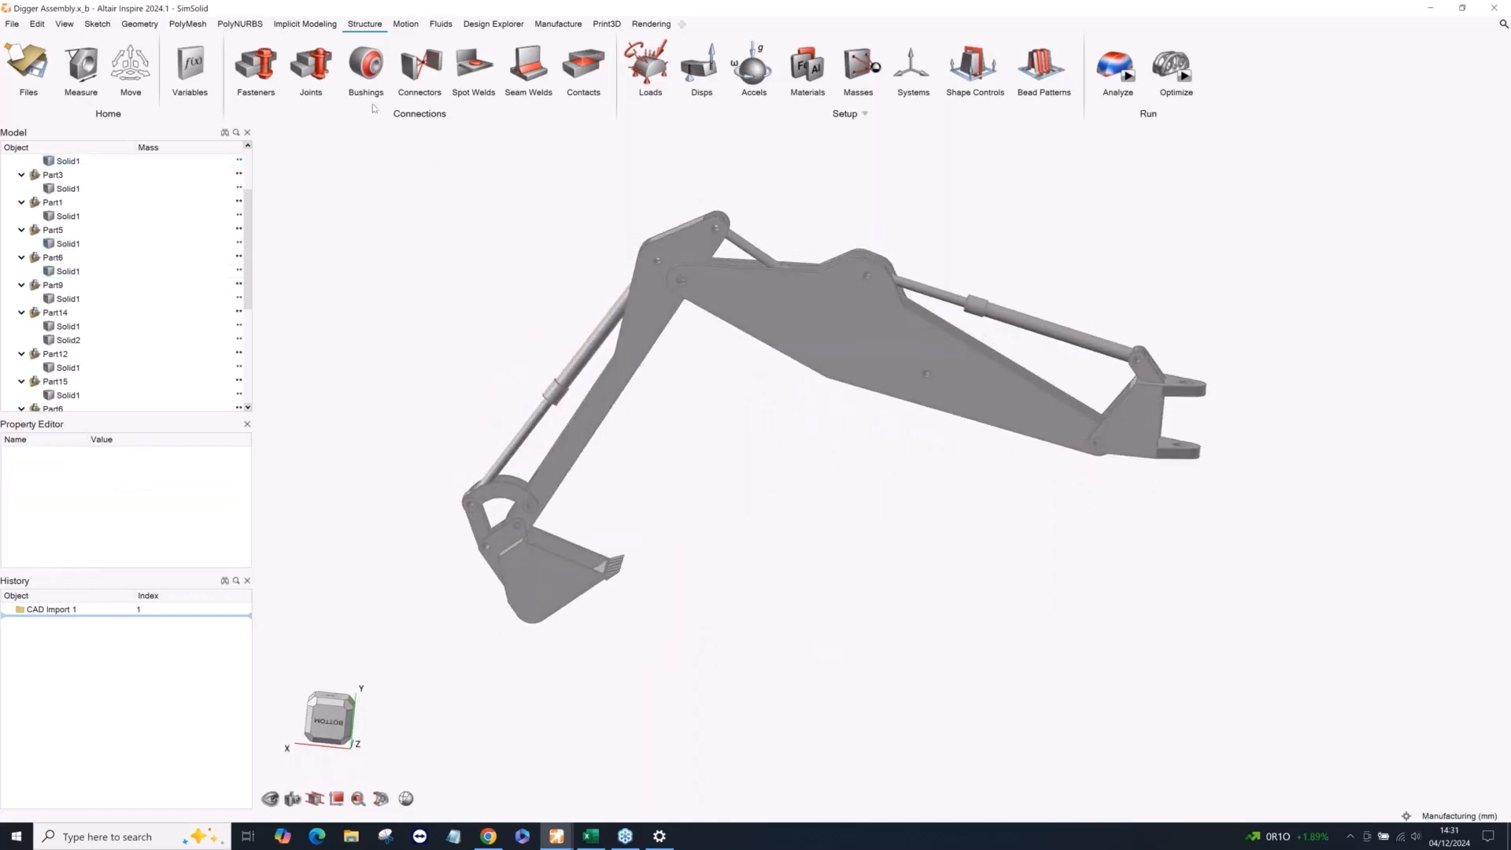
{"action": "left_click", "coordinate": [311, 69]}
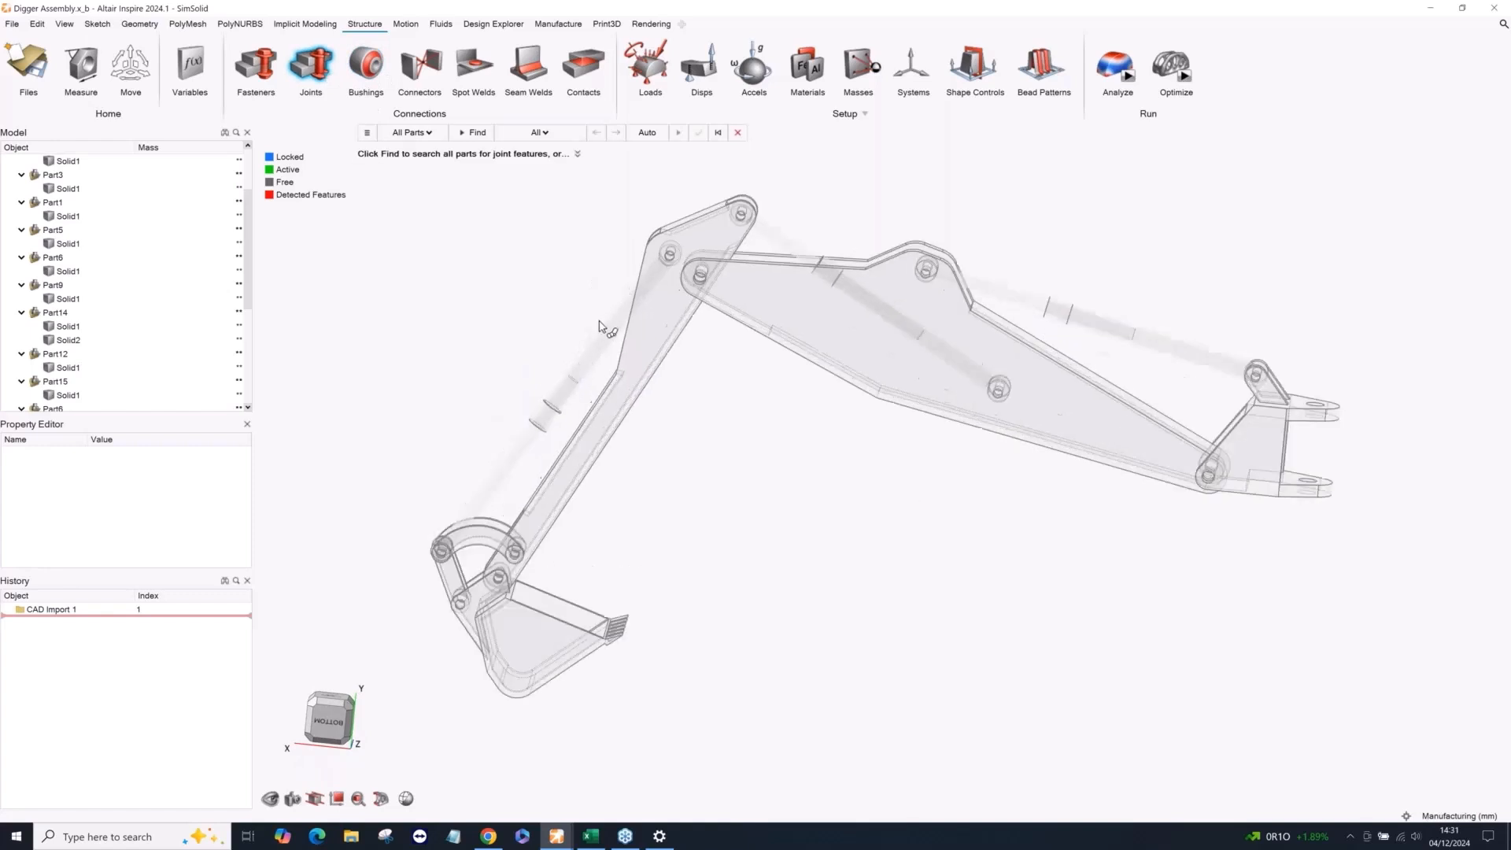
{"action": "left_click", "coordinate": [472, 132]}
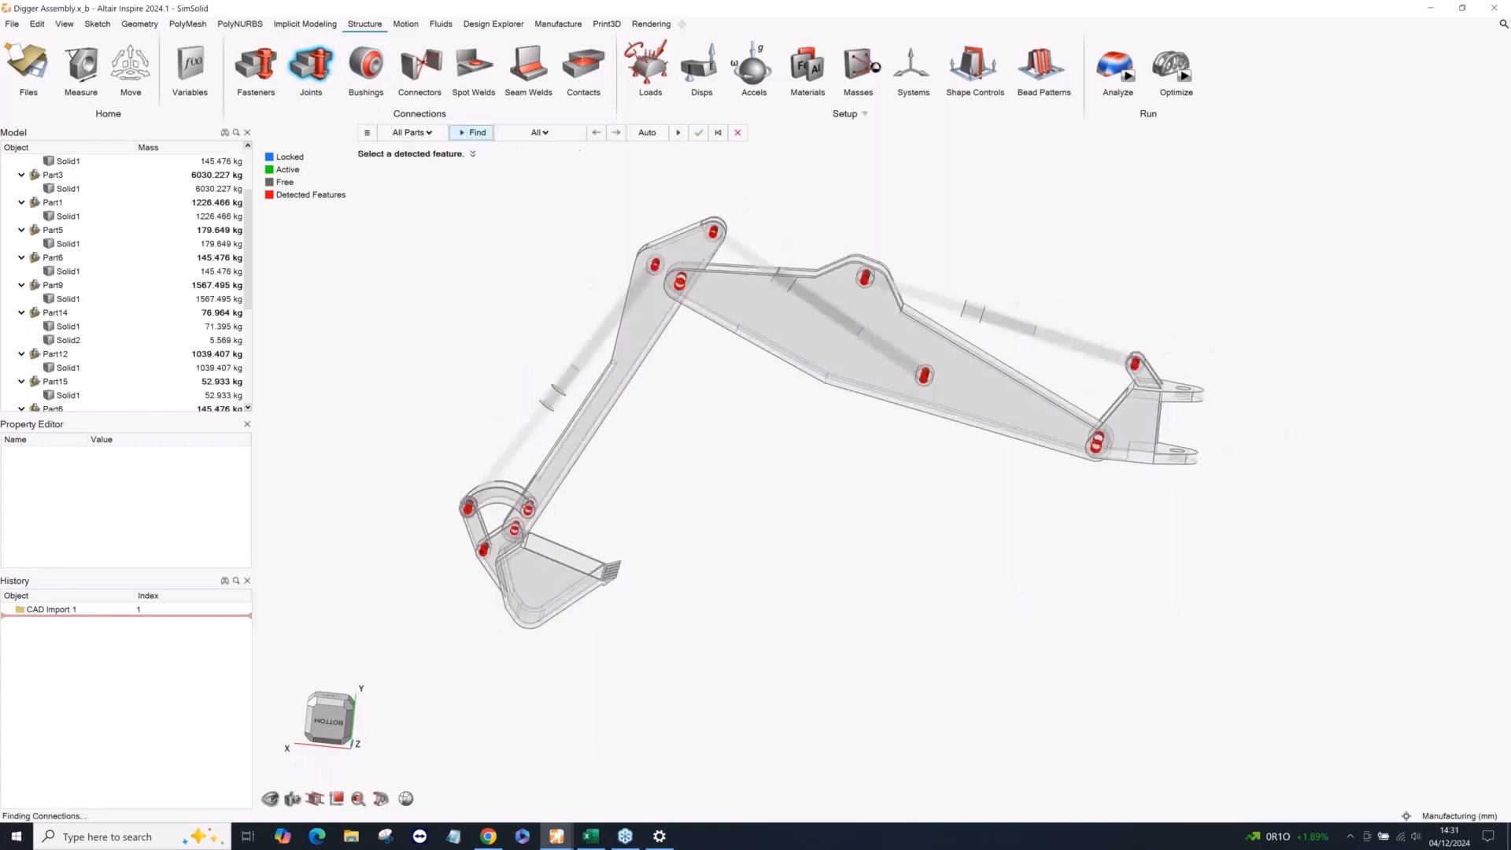
{"action": "scroll", "coordinate": [1048, 475], "scroll_direction": "up", "scroll_amount": 3}
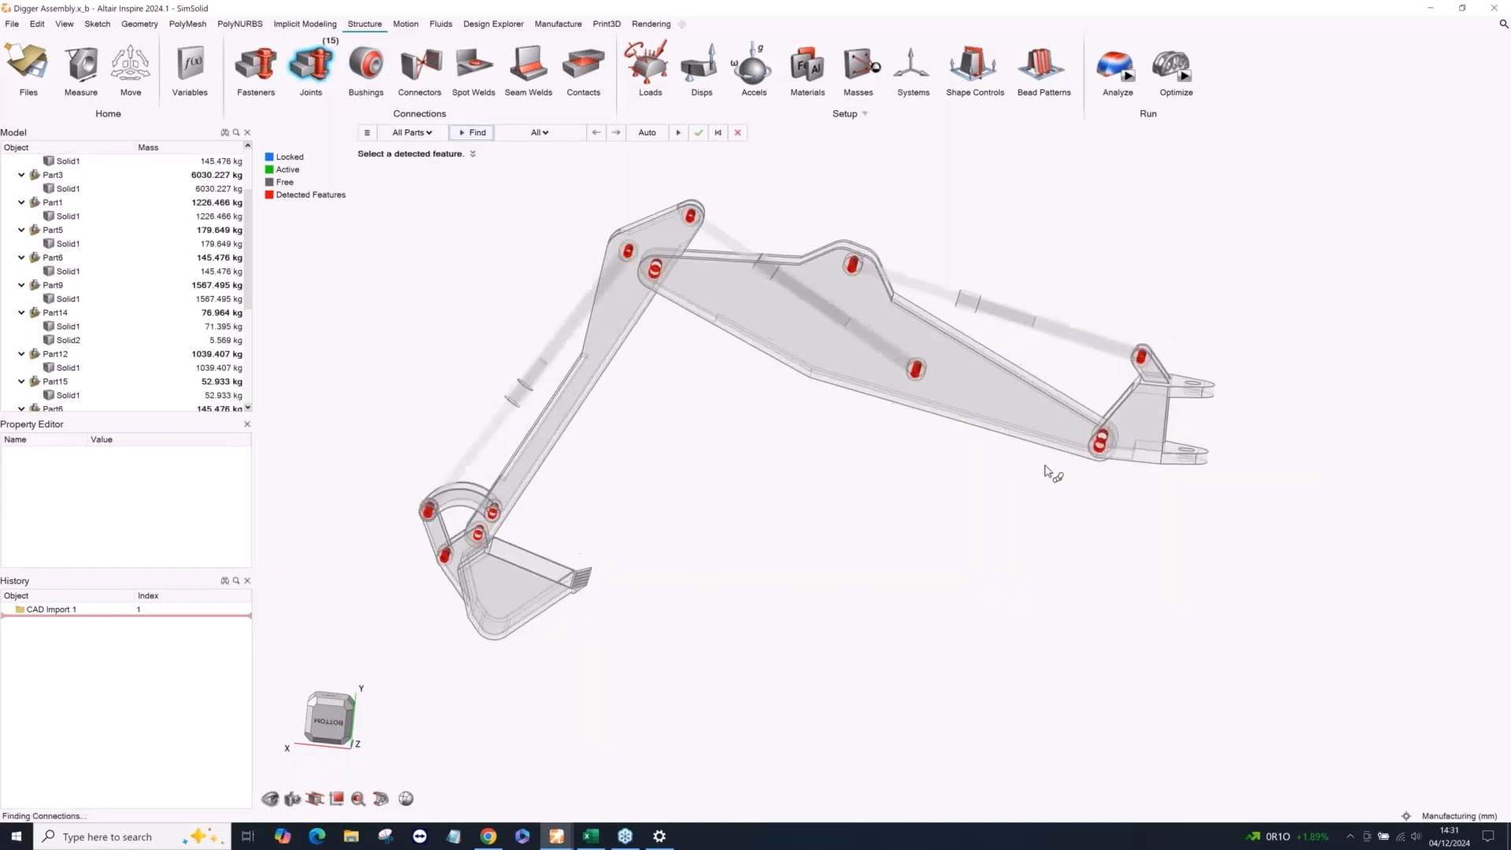
{"action": "left_click_drag", "start_coordinate": [1055, 361], "coordinate": [1156, 506]}
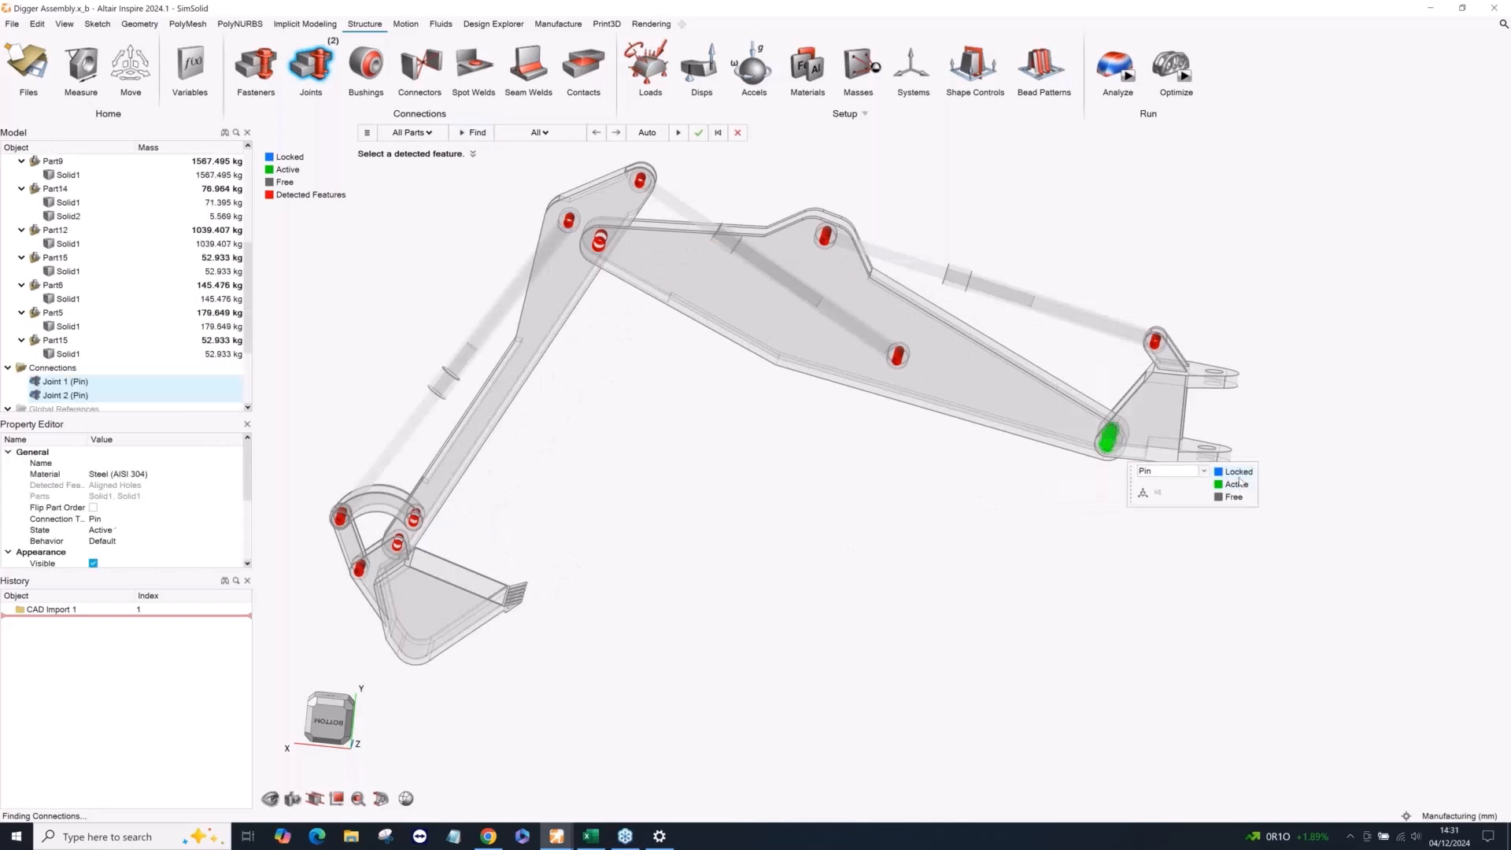
{"action": "left_click", "coordinate": [1237, 472]}
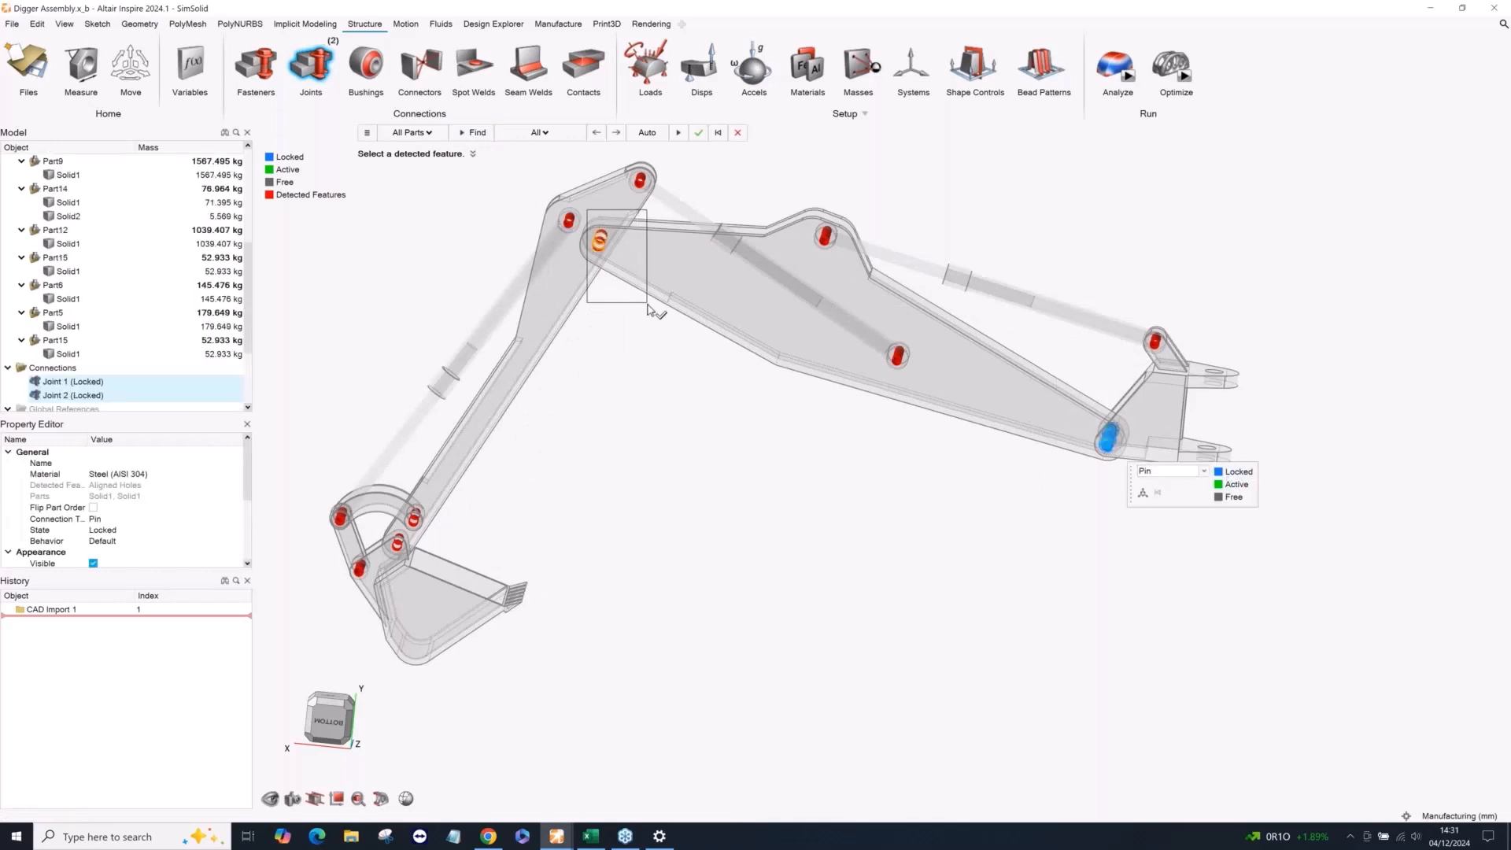
Create locked joints at the boom-to-arm pivot and at all bucket linkage pivots, and finish the joints.
{"action": "left_click", "coordinate": [595, 234]}
{"action": "left_click", "coordinate": [728, 273]}
{"action": "left_click_drag", "start_coordinate": [290, 455], "coordinate": [476, 619]}
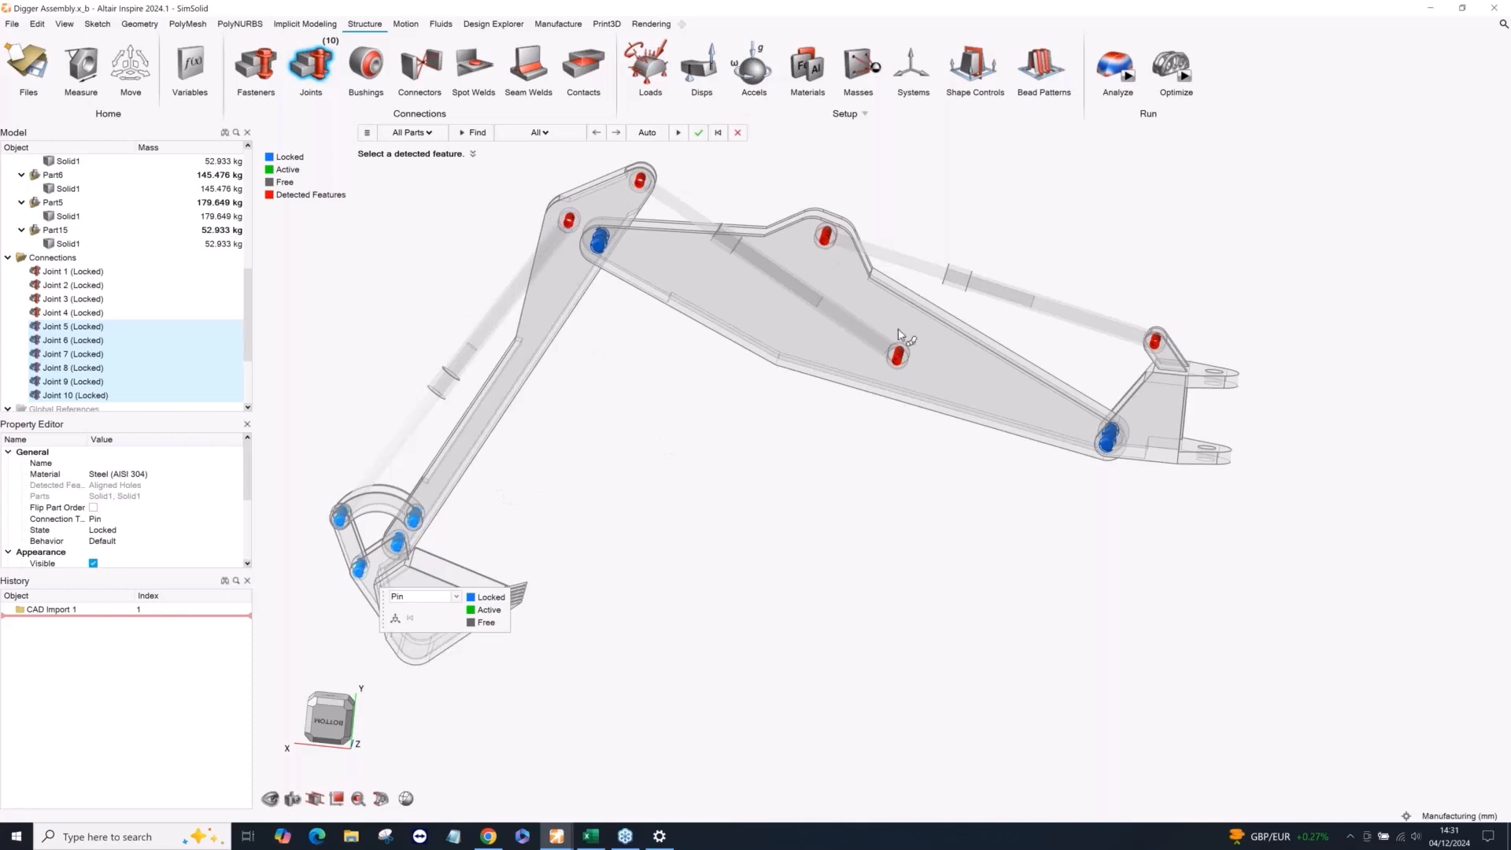
{"action": "right_click", "coordinate": [805, 471]}
{"action": "scroll", "coordinate": [750, 497], "scroll_direction": "down", "scroll_amount": 2}
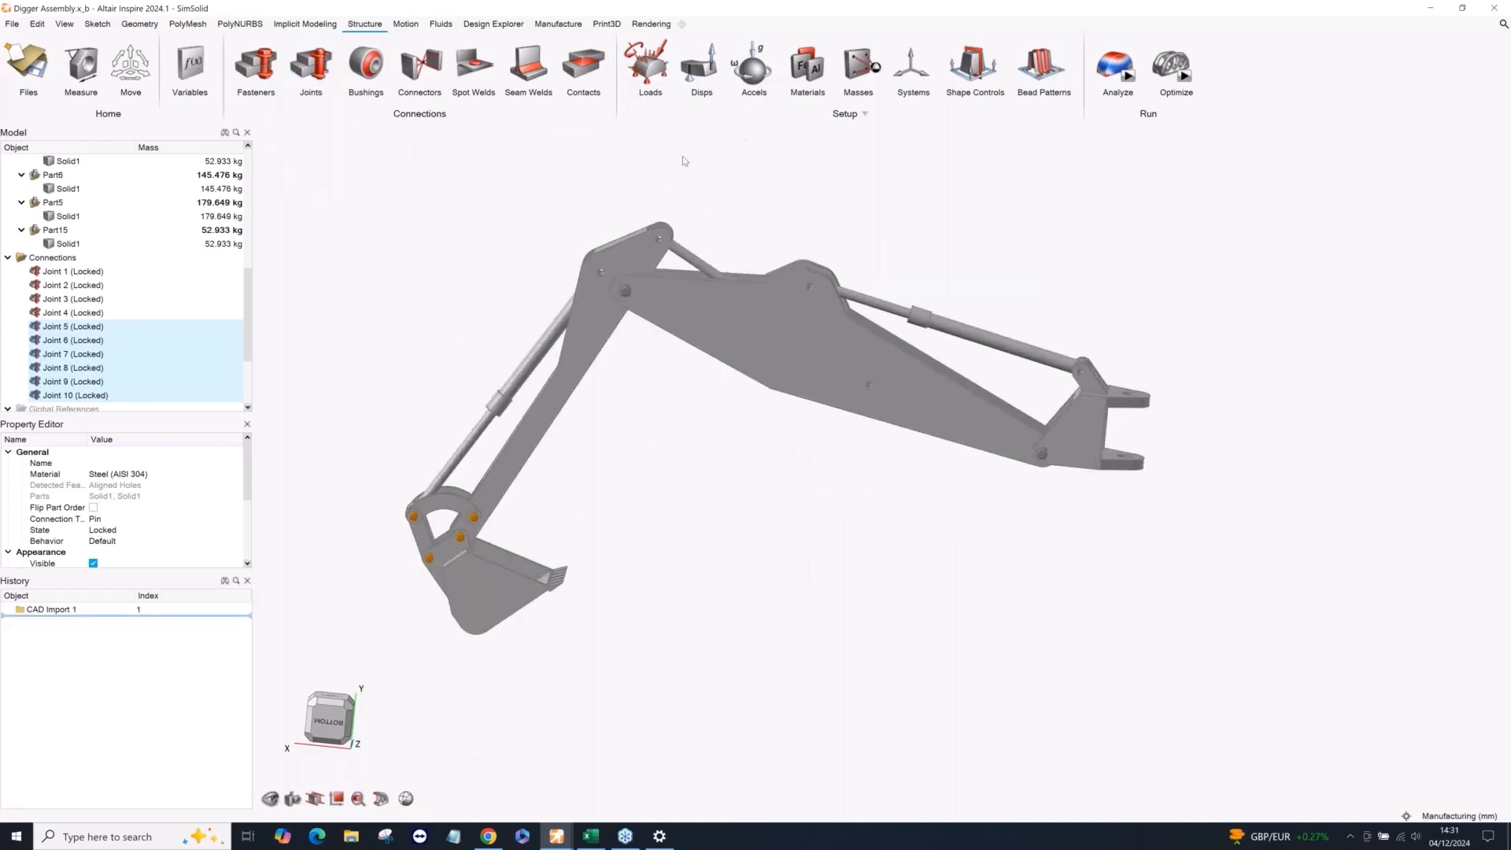
Apply a fixed support to the underside face of the mounting bracket.
{"action": "left_click", "coordinate": [647, 88]}
{"action": "right_click_drag", "start_coordinate": [1083, 464], "coordinate": [1101, 481]}
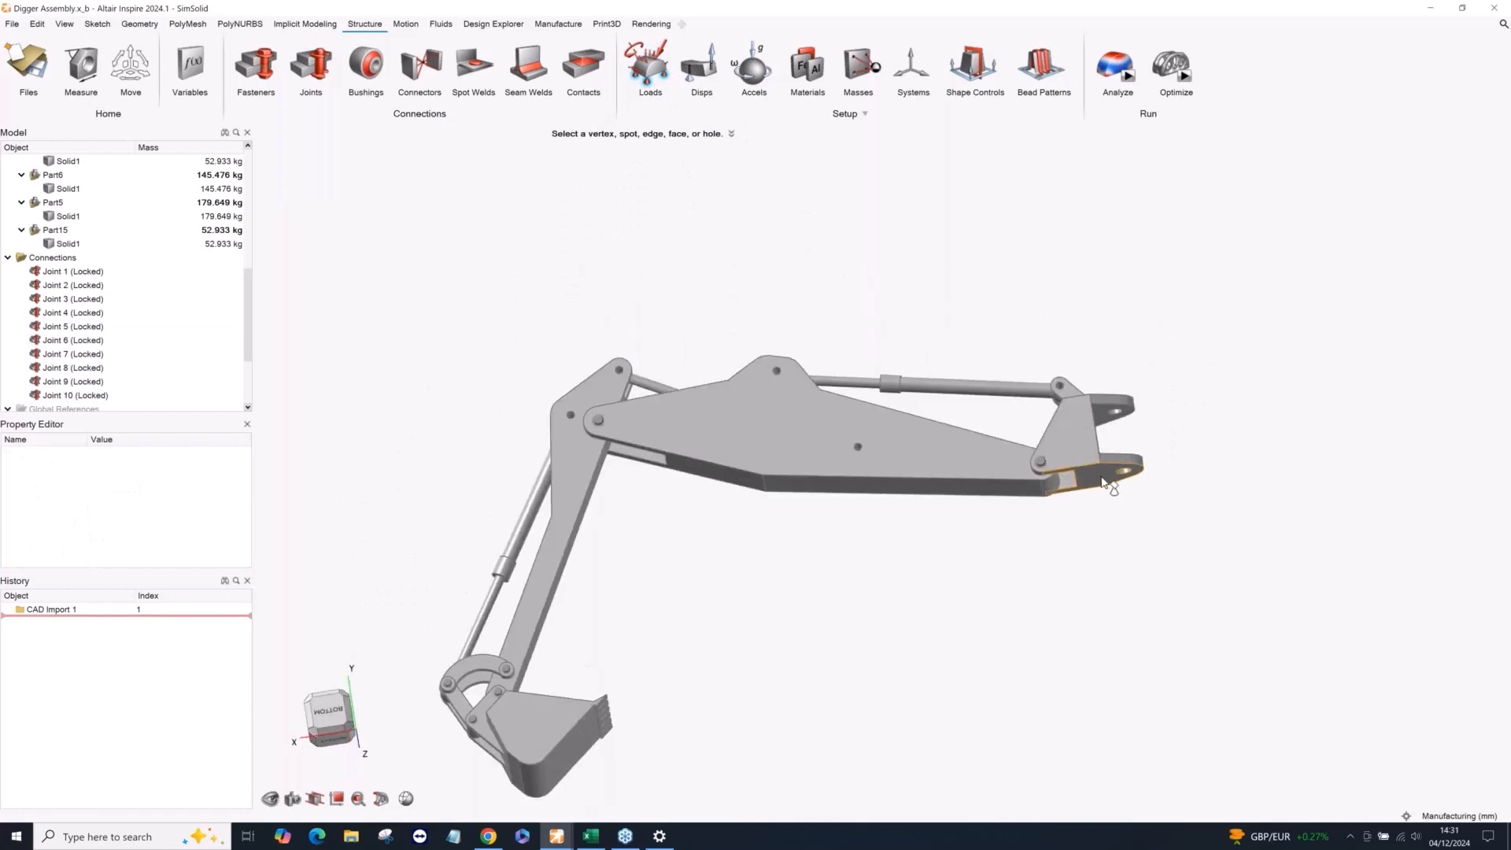
{"action": "left_click", "coordinate": [1104, 483]}
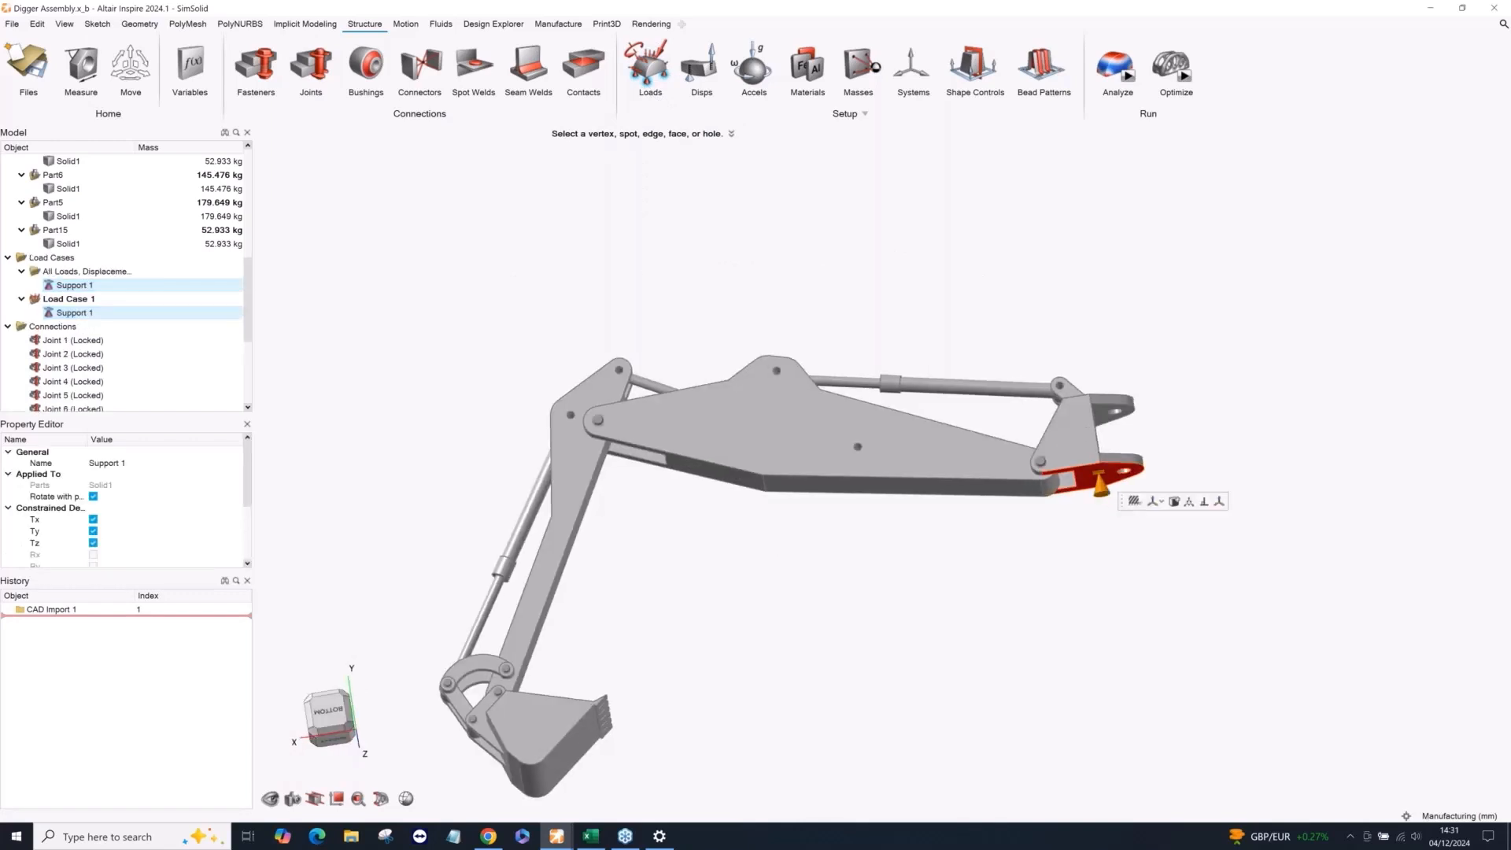
{"action": "right_click_drag", "start_coordinate": [984, 568], "coordinate": [964, 599]}
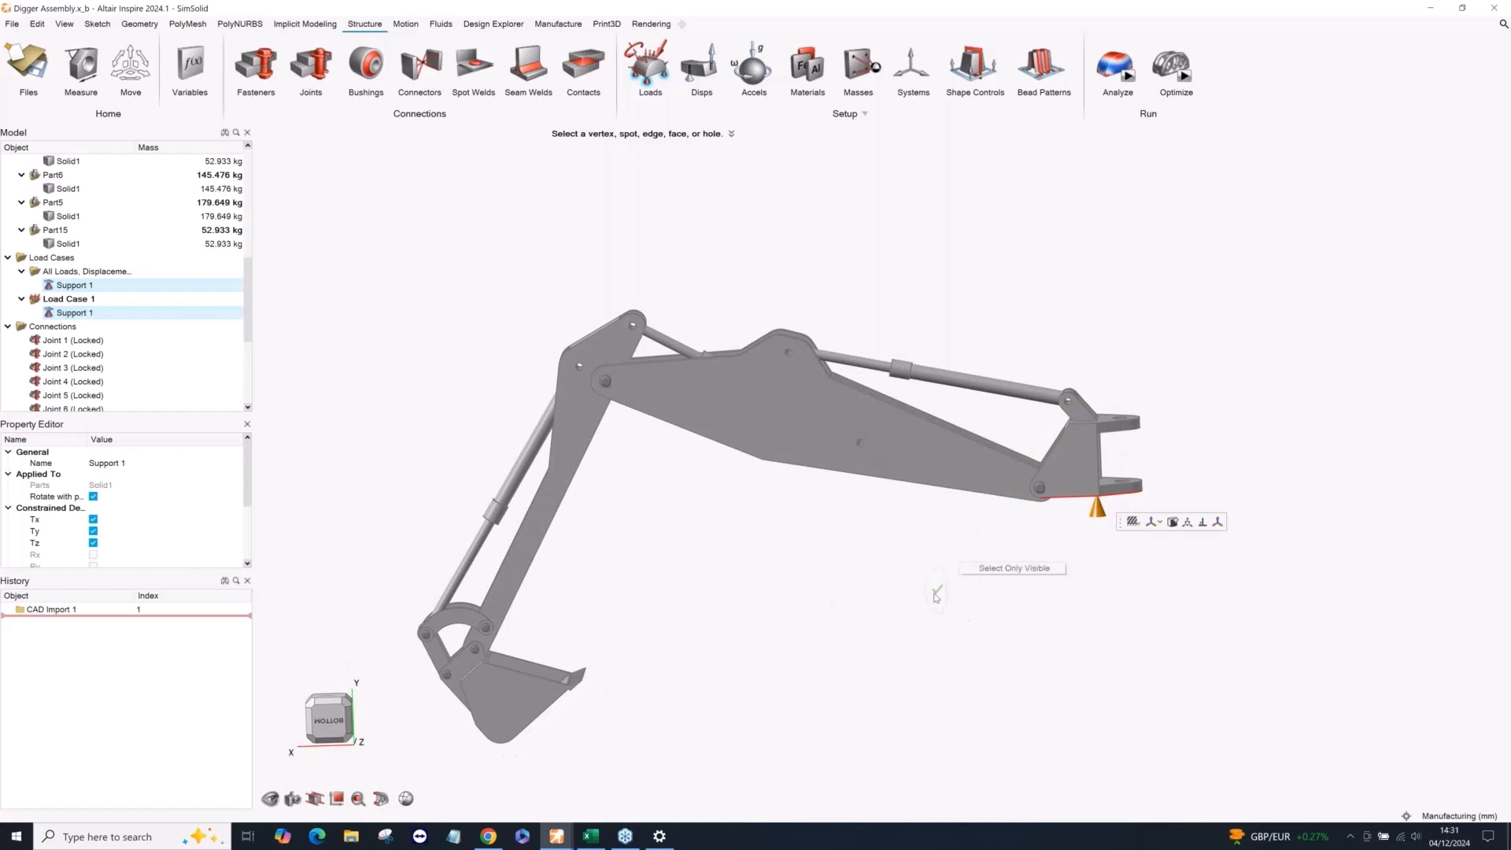
{"action": "scroll", "coordinate": [823, 570], "scroll_direction": "down", "scroll_amount": 2}
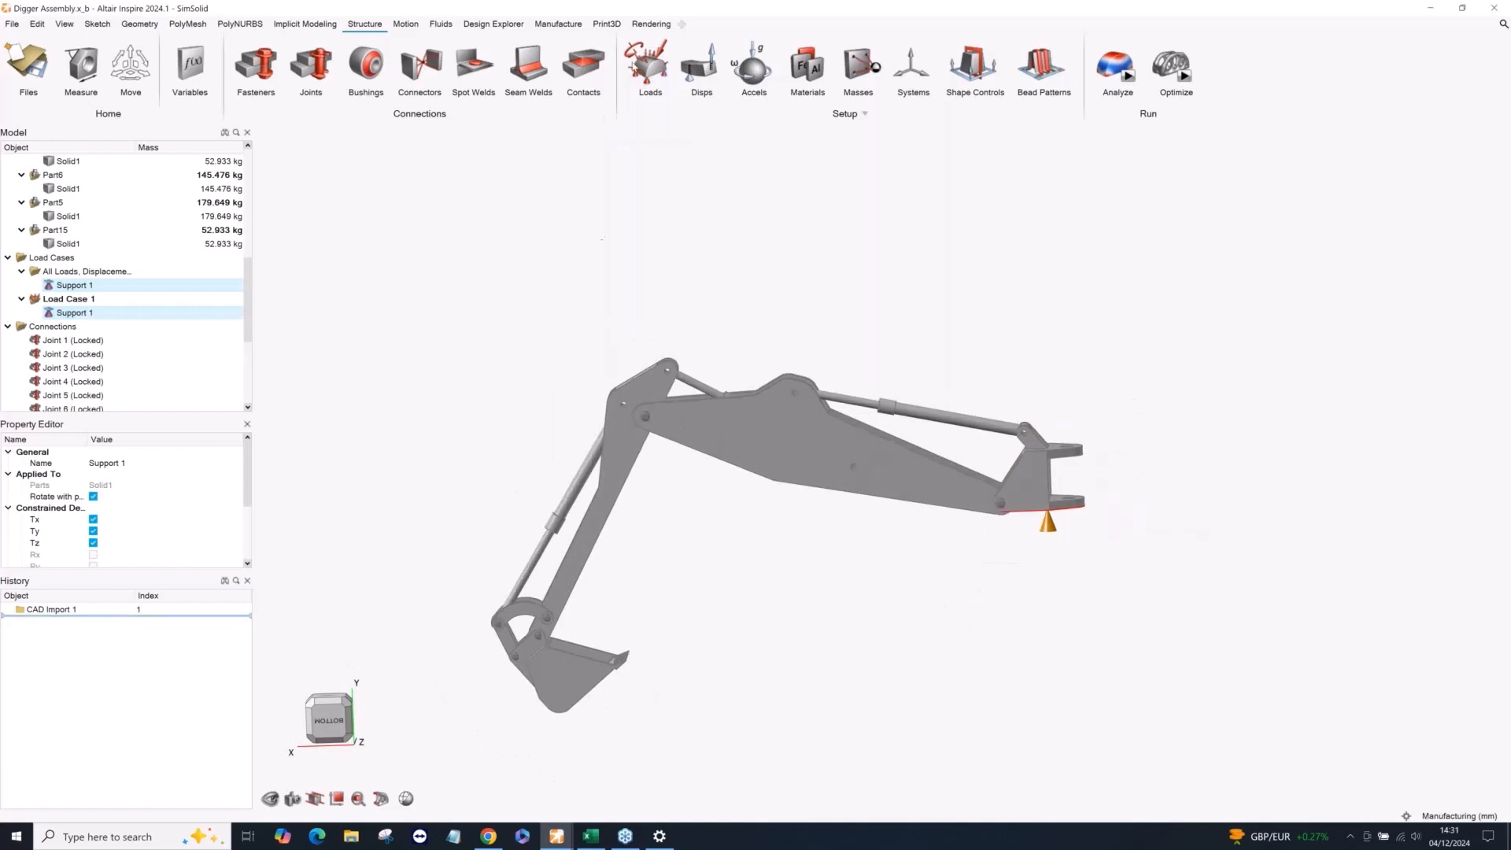
Apply a single distributed force to the inner faces of the digger bucket.
{"action": "left_click", "coordinate": [662, 52]}
{"action": "middle_click_drag", "start_coordinate": [687, 598], "coordinate": [664, 740]}
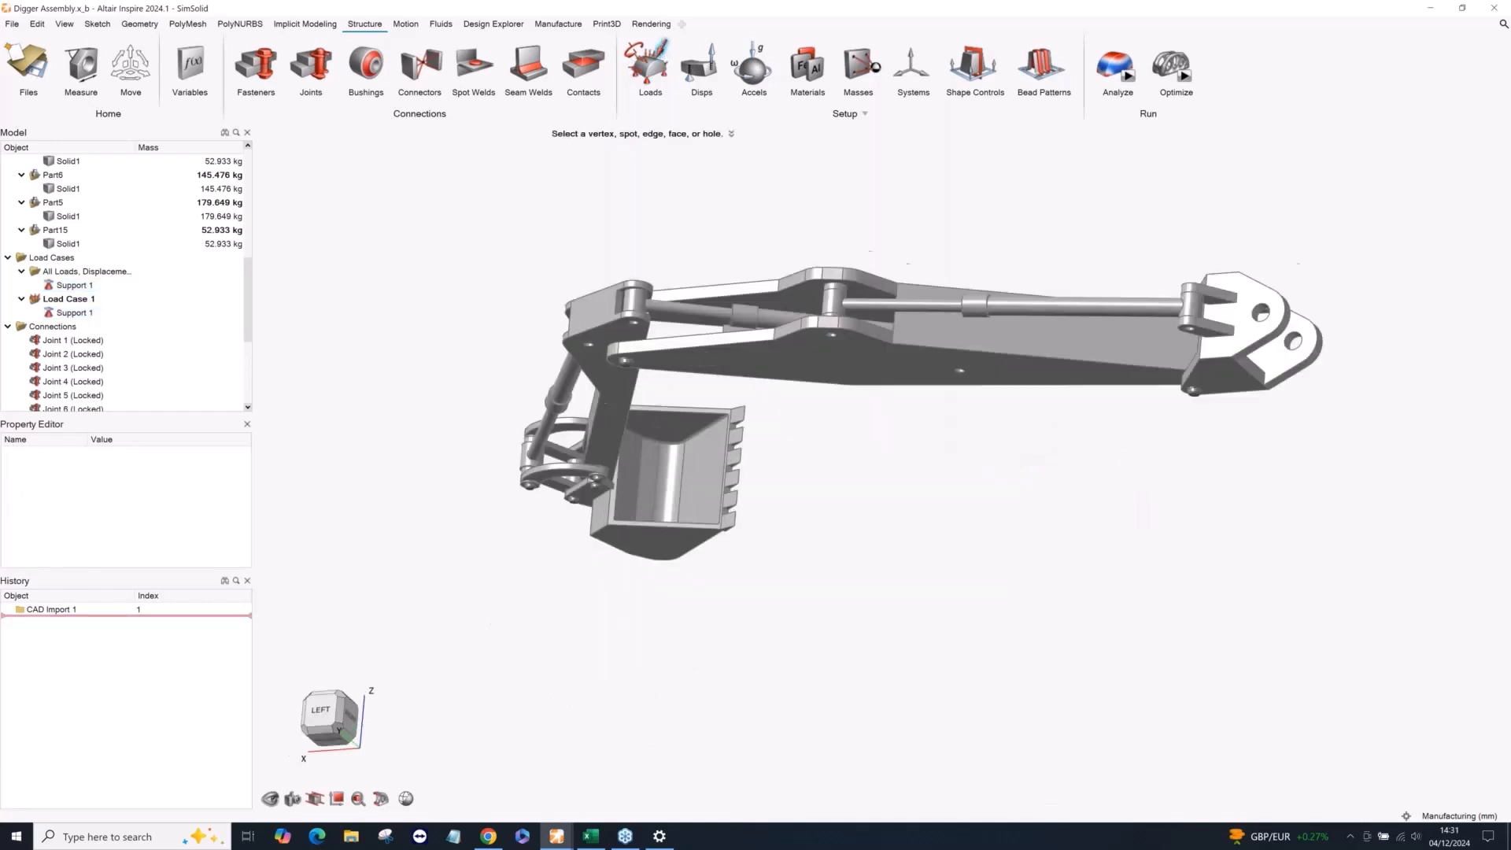
{"action": "scroll", "coordinate": [671, 455], "scroll_direction": "up", "scroll_amount": 1}
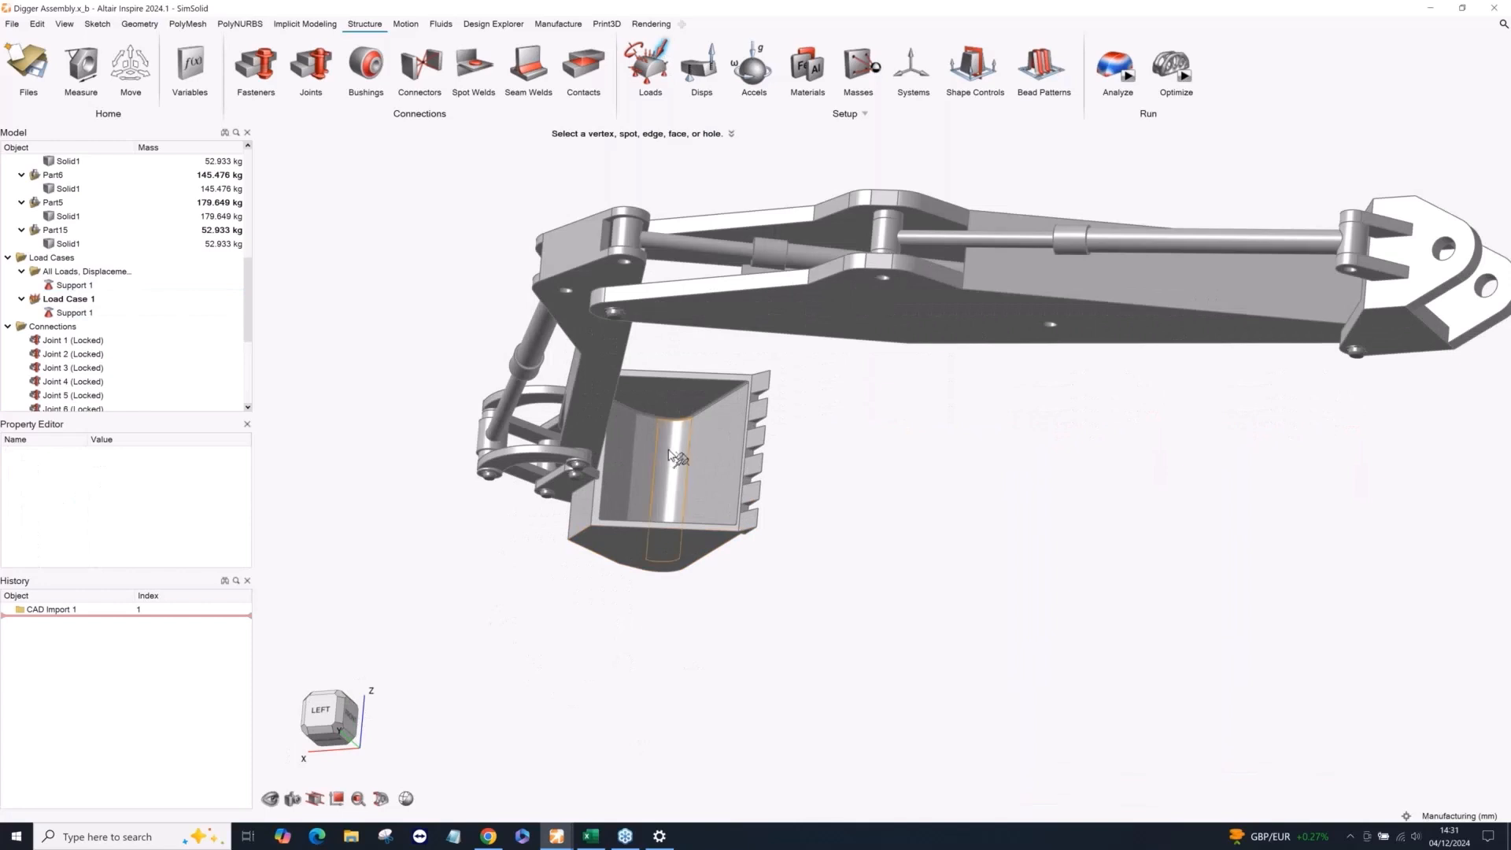
{"action": "left_click", "coordinate": [674, 455]}
{"action": "left_click", "coordinate": [708, 462], "text": "ctrl"}
{"action": "left_click", "coordinate": [647, 463], "text": "ctrl"}
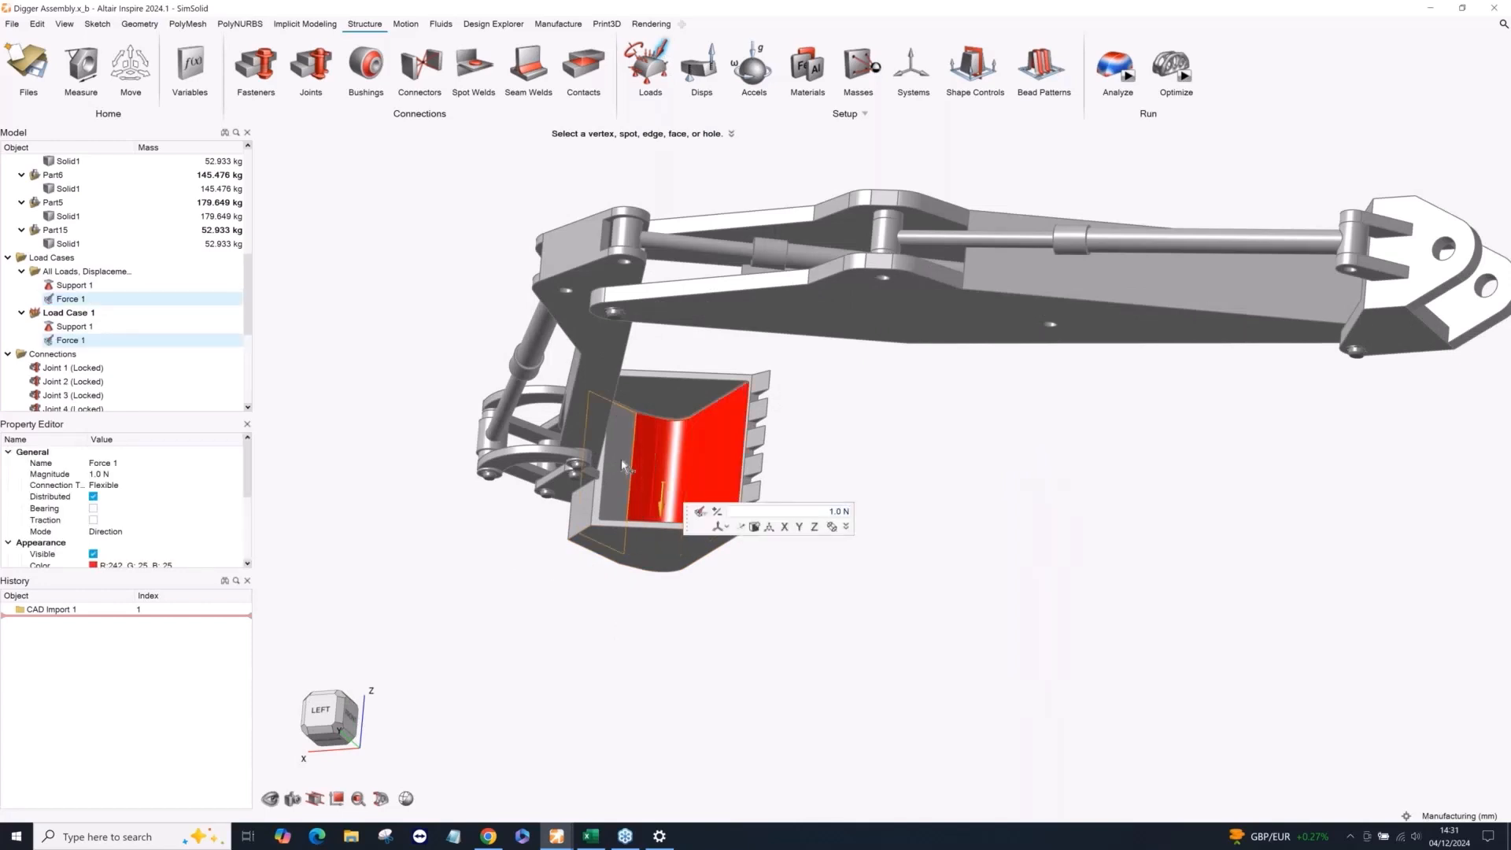
{"action": "left_click", "coordinate": [620, 463], "text": "ctrl"}
Direct the bucket force downward along the Y axis, set its magnitude to 30000 N and finish the load.
{"action": "mouse_move", "coordinate": [821, 399]}
{"action": "middle_mouse_down"}
{"action": "mouse_move", "coordinate": [826, 385]}
{"action": "mouse_move", "coordinate": [816, 425]}
{"action": "middle_mouse_up"}
{"action": "scroll", "coordinate": [816, 425], "scroll_direction": "down", "scroll_amount": 2}
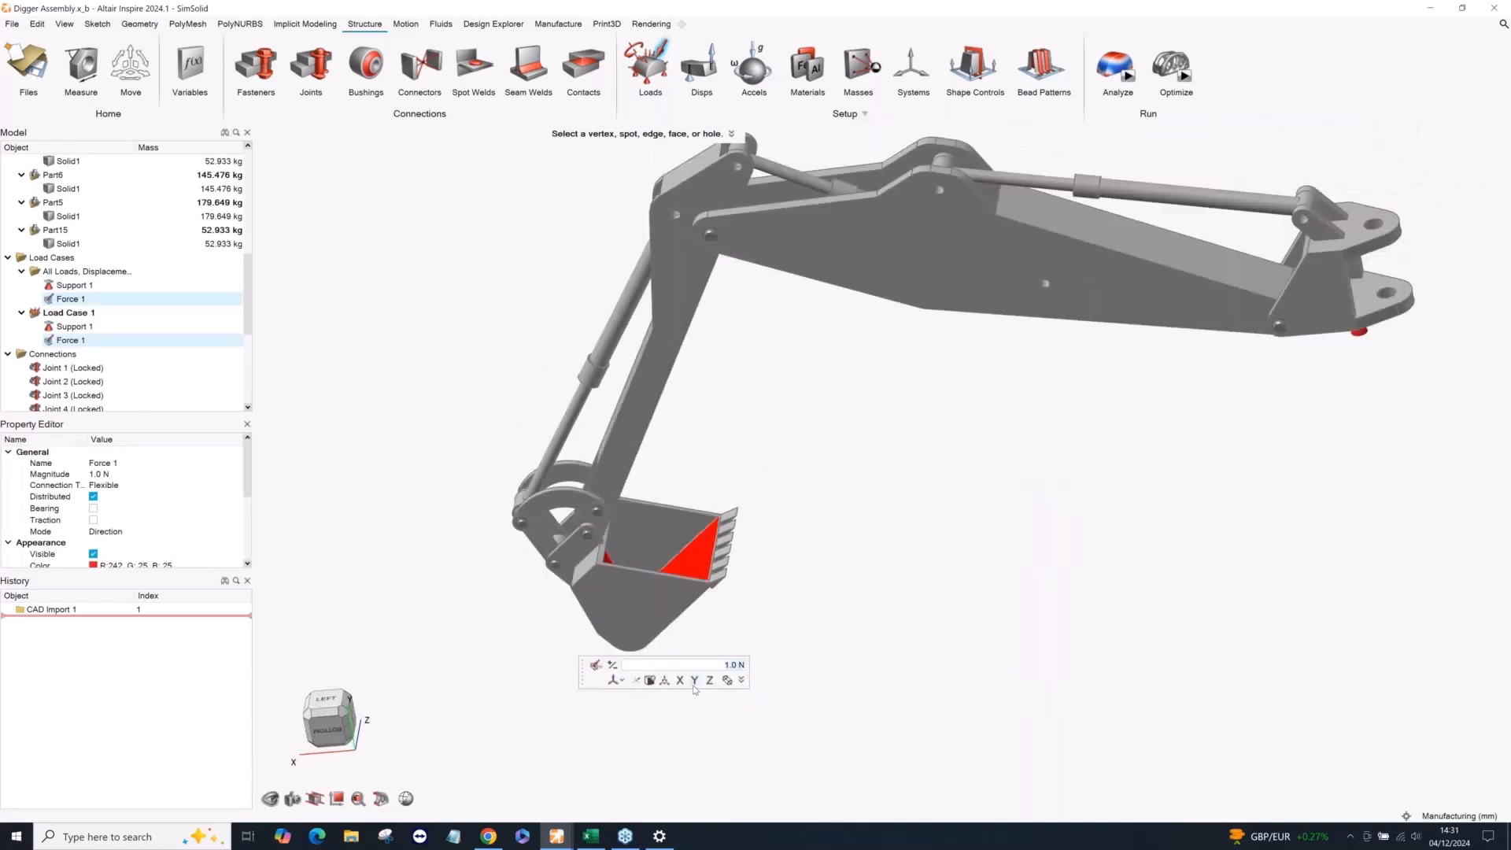
{"action": "mouse_move", "coordinate": [466, 444]}
{"action": "middle_mouse_down"}
{"action": "mouse_move", "coordinate": [465, 403]}
{"action": "mouse_move", "coordinate": [453, 445]}
{"action": "middle_mouse_up"}
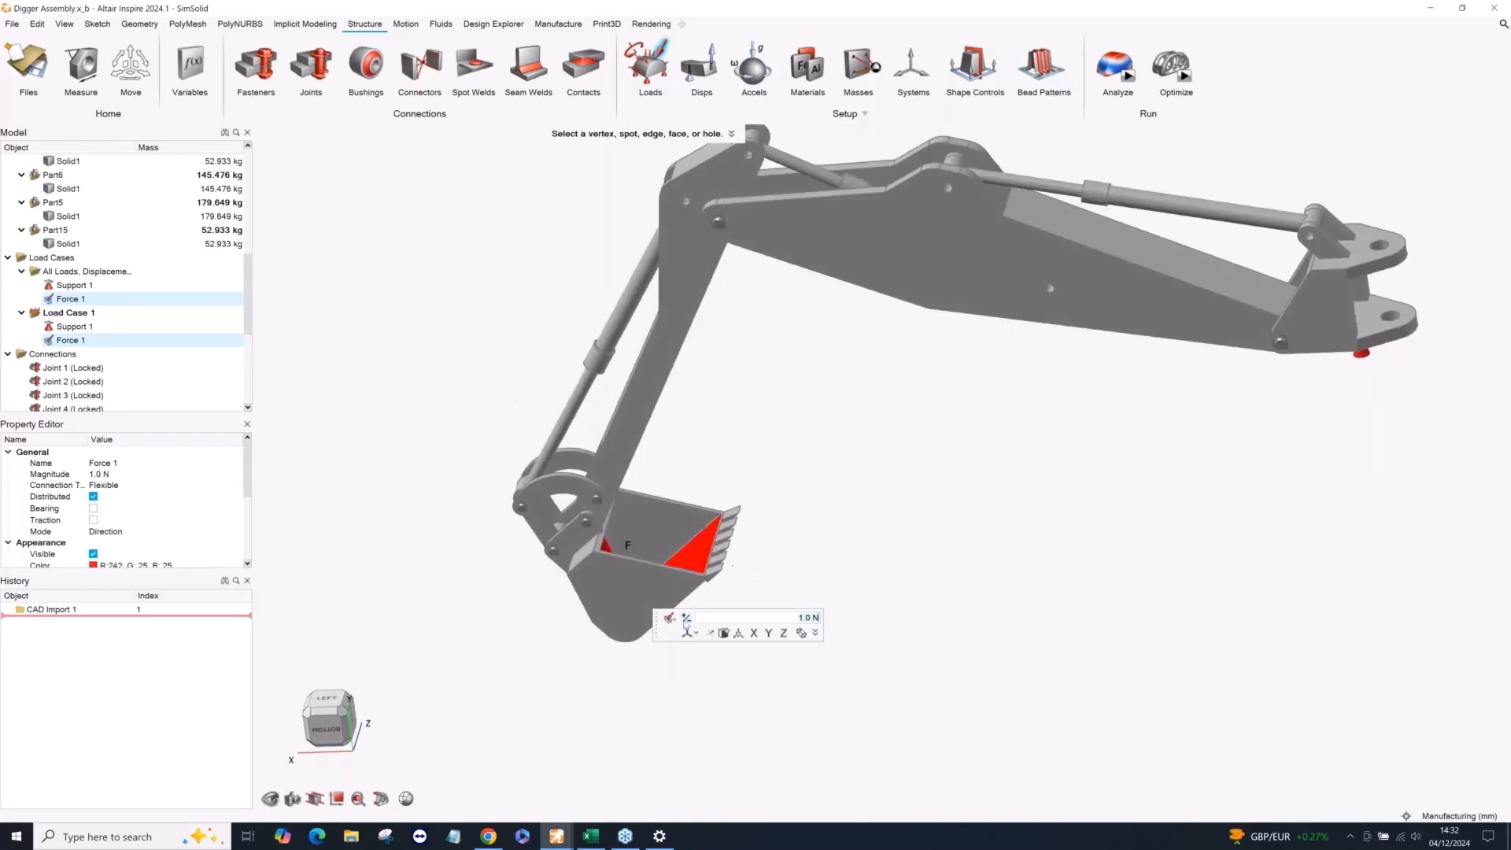
{"action": "type", "text": "30000"}
{"action": "key", "text": "Return"}
{"action": "right_click", "coordinate": [960, 516]}
{"action": "scroll", "coordinate": [897, 492], "scroll_direction": "down", "scroll_amount": 3}
{"action": "right_click_drag", "start_coordinate": [793, 435], "coordinate": [844, 493]}
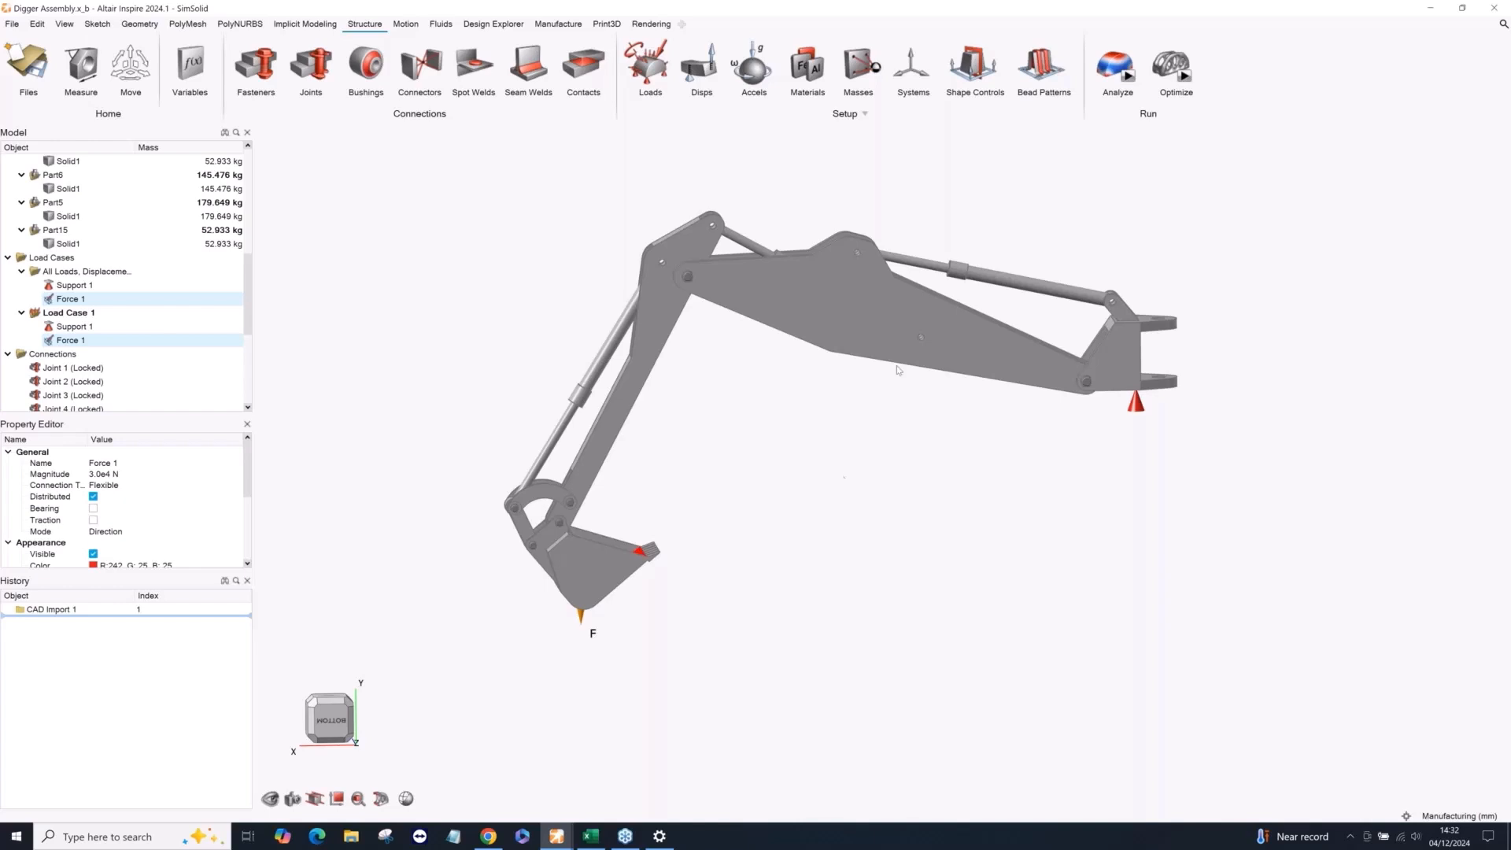
Run a SimSolid analysis of the digger assembly with gravity included and solution adaption set for stiffness.
{"action": "left_click", "coordinate": [1127, 78]}
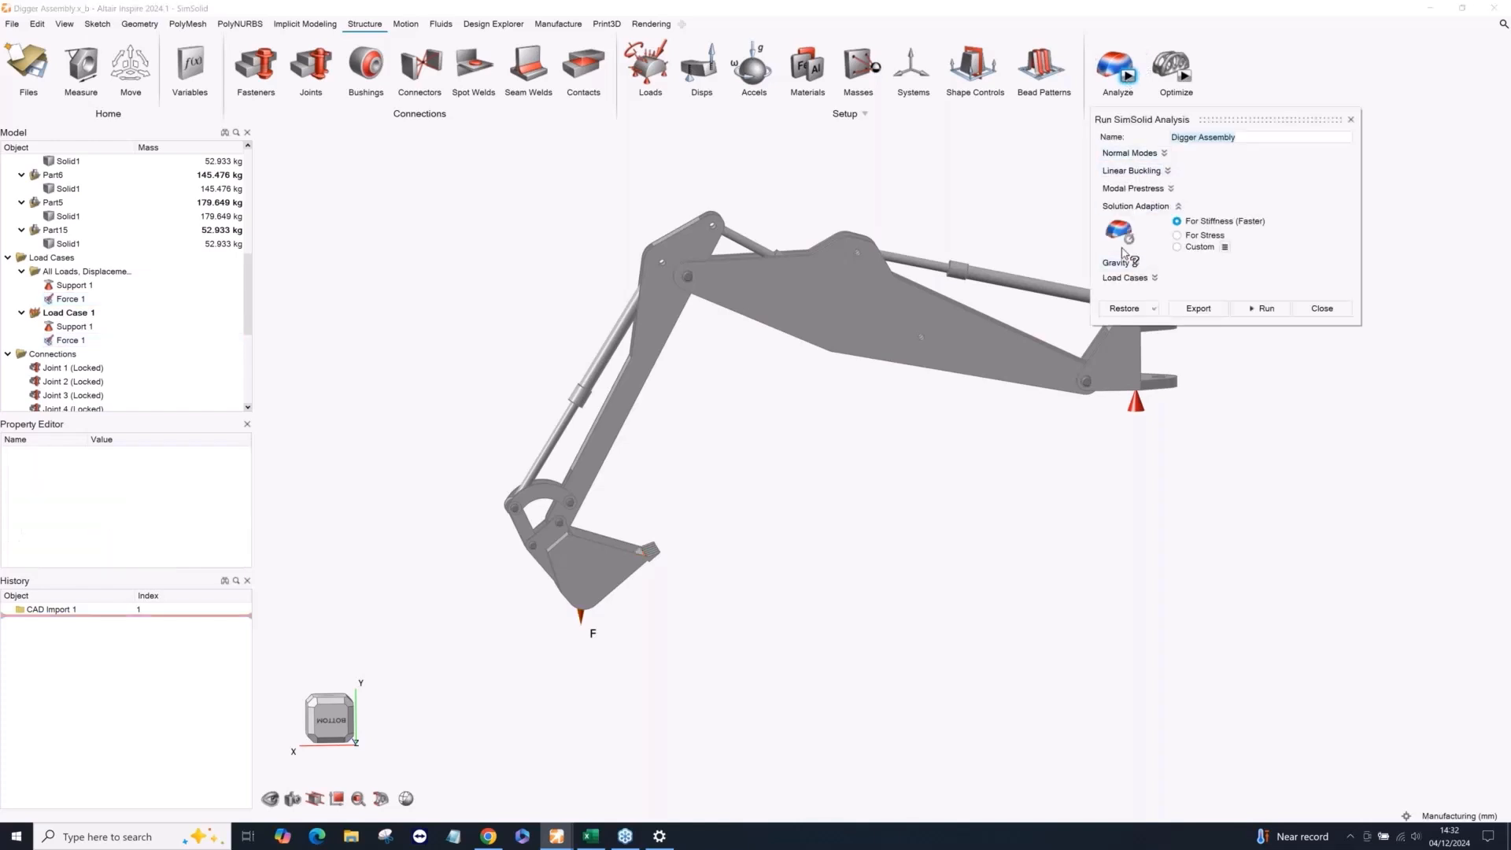
{"action": "left_click", "coordinate": [1131, 262]}
{"action": "left_click", "coordinate": [1176, 296]}
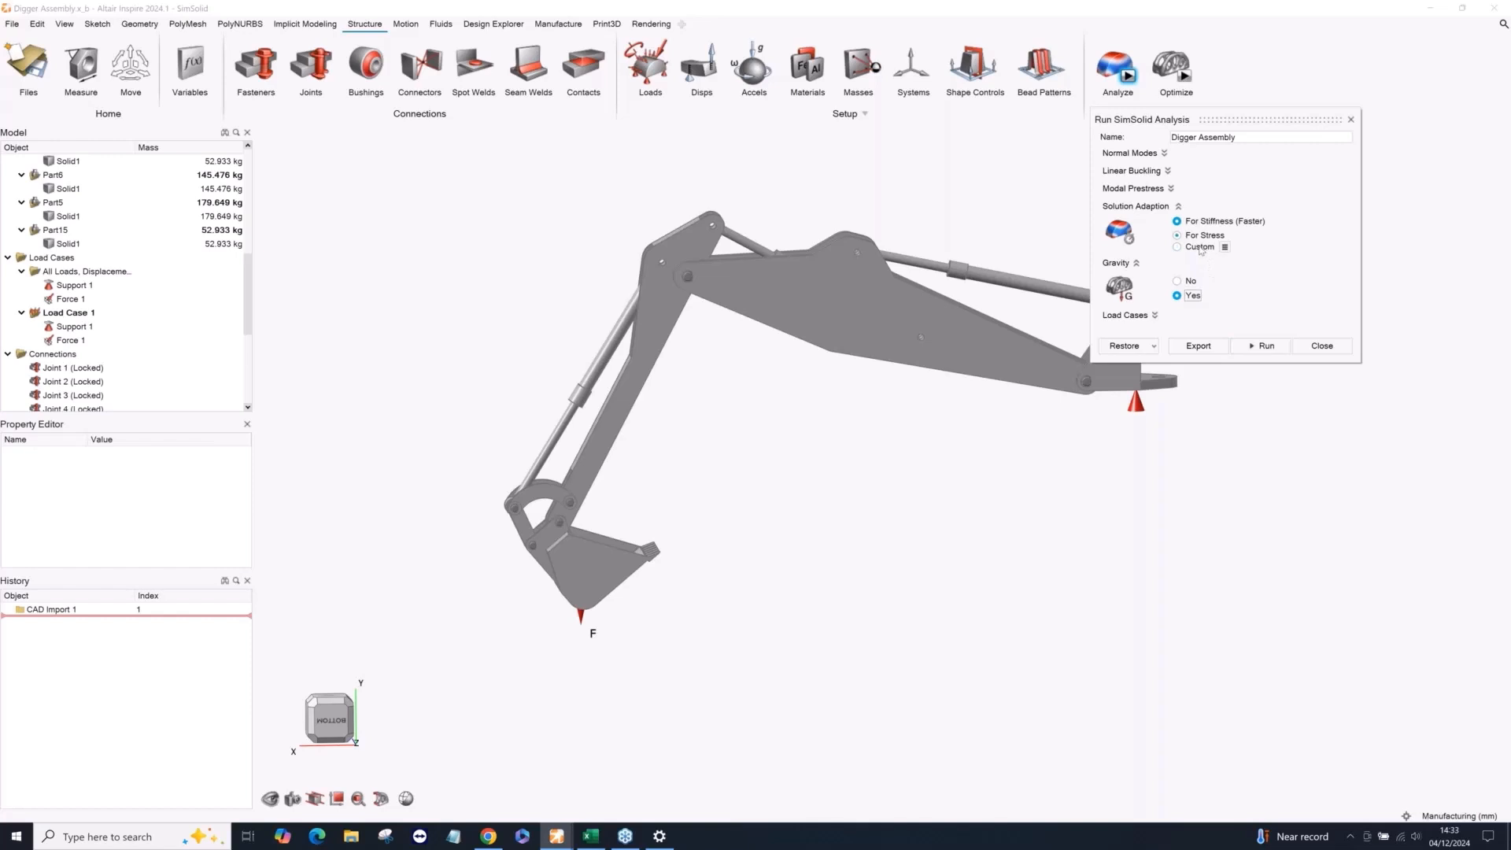
{"action": "left_click", "coordinate": [1258, 347]}
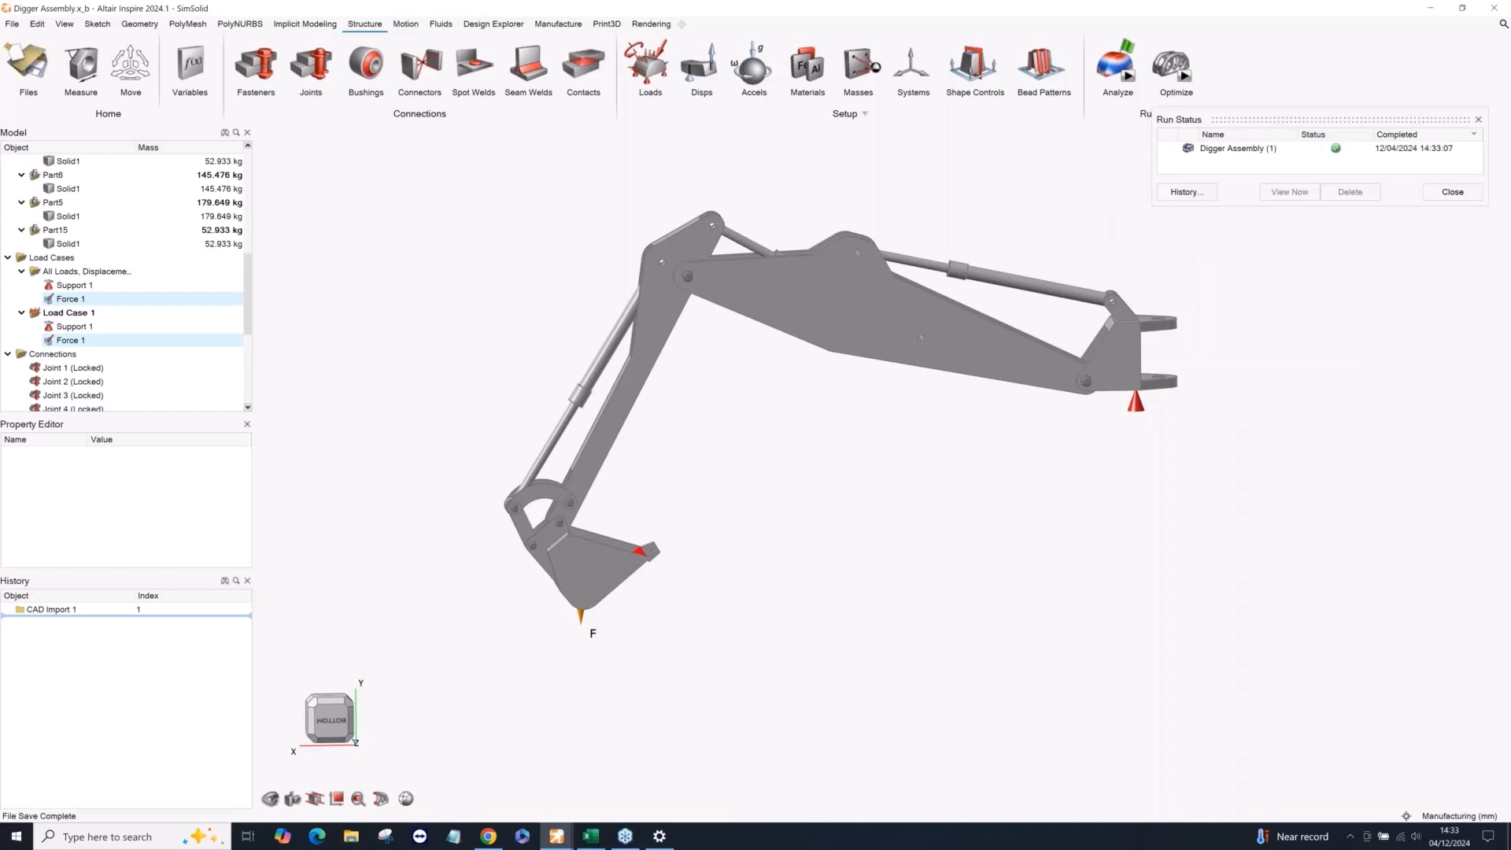
Show the completed analysis results for Load Case 1 and pause the deformation animation.
{"action": "mouse_move", "coordinate": [1128, 49]}
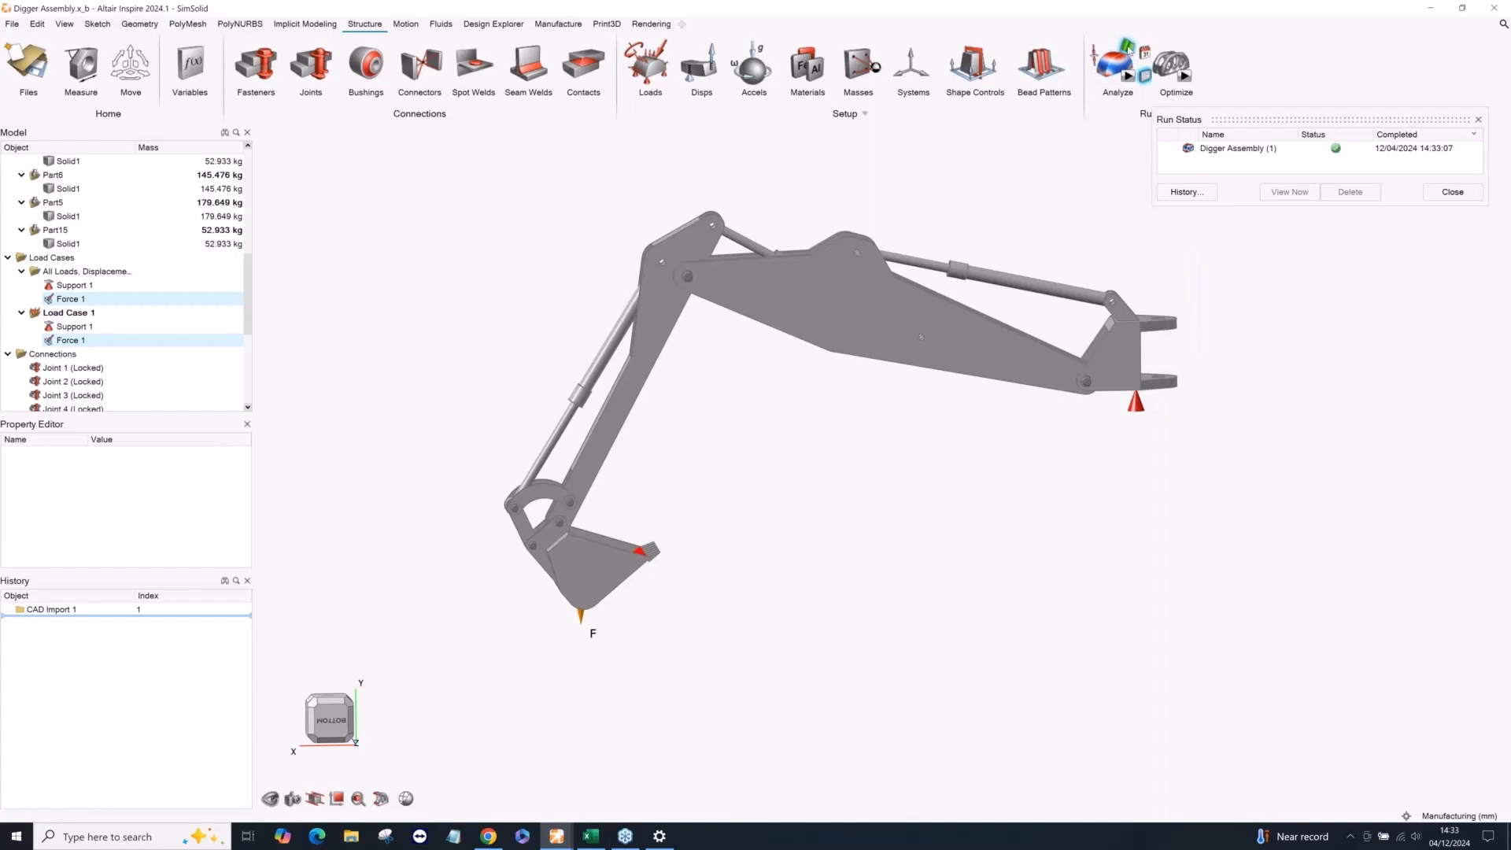
{"action": "left_click", "coordinate": [1128, 49]}
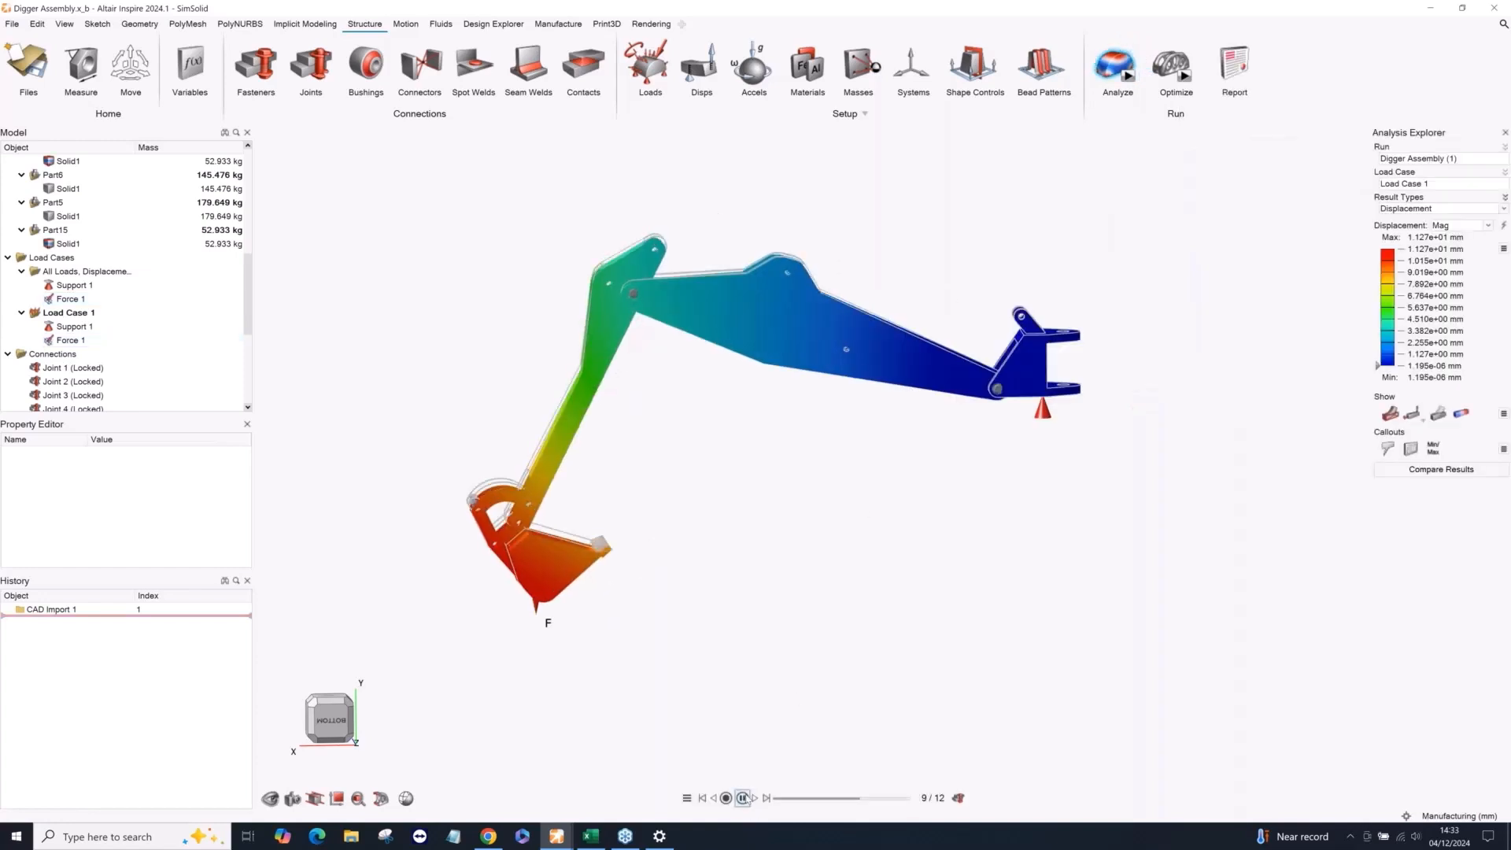
{"action": "left_click", "coordinate": [742, 798]}
{"action": "middle_click_drag", "start_coordinate": [697, 510], "coordinate": [687, 513]}
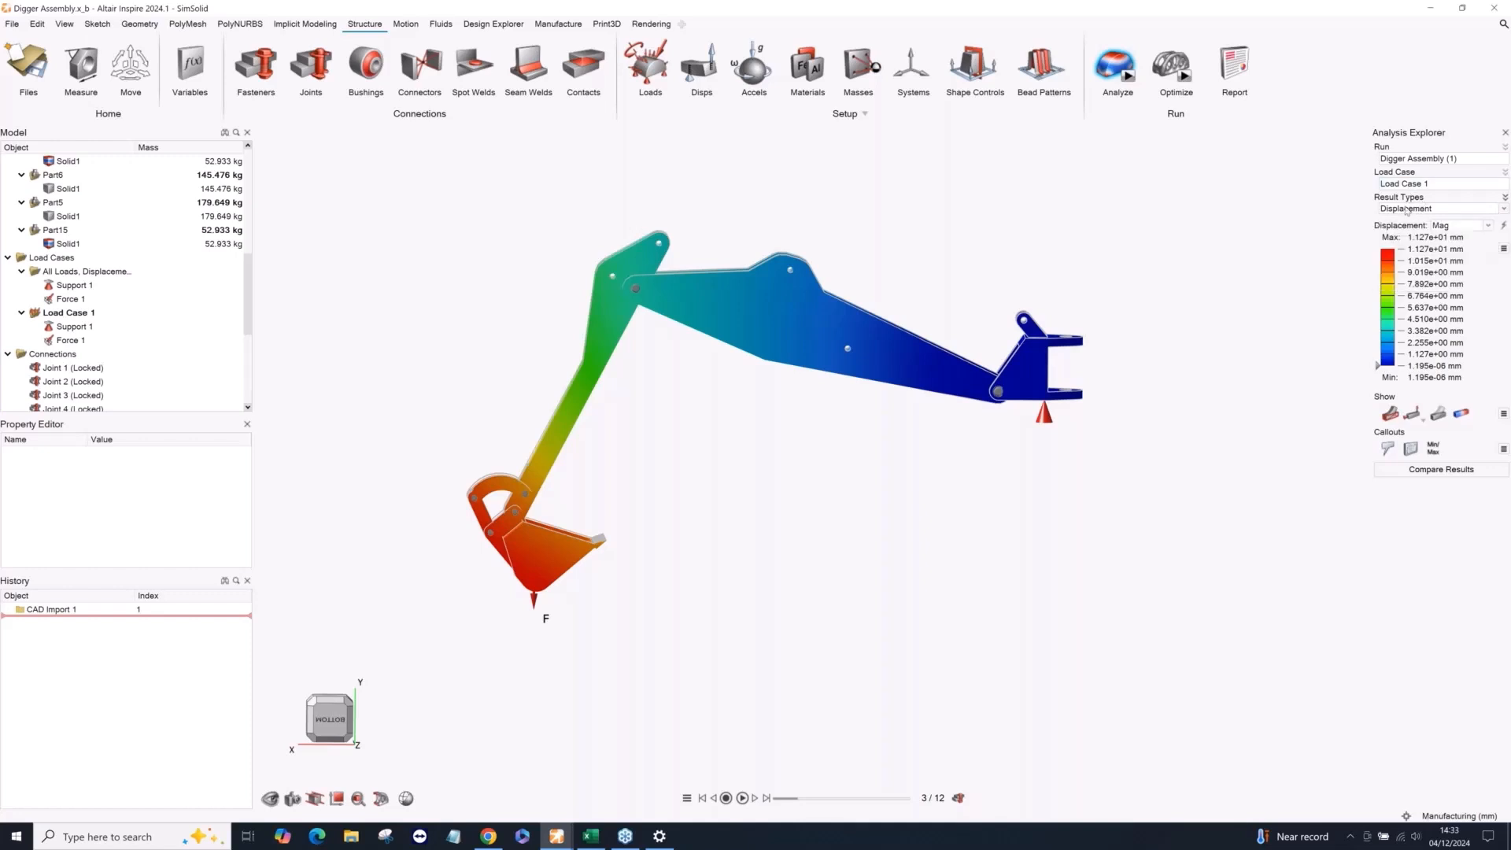
Display the von Mises stress results and examine the stress distribution along the boom and arm.
{"action": "left_click", "coordinate": [1410, 210]}
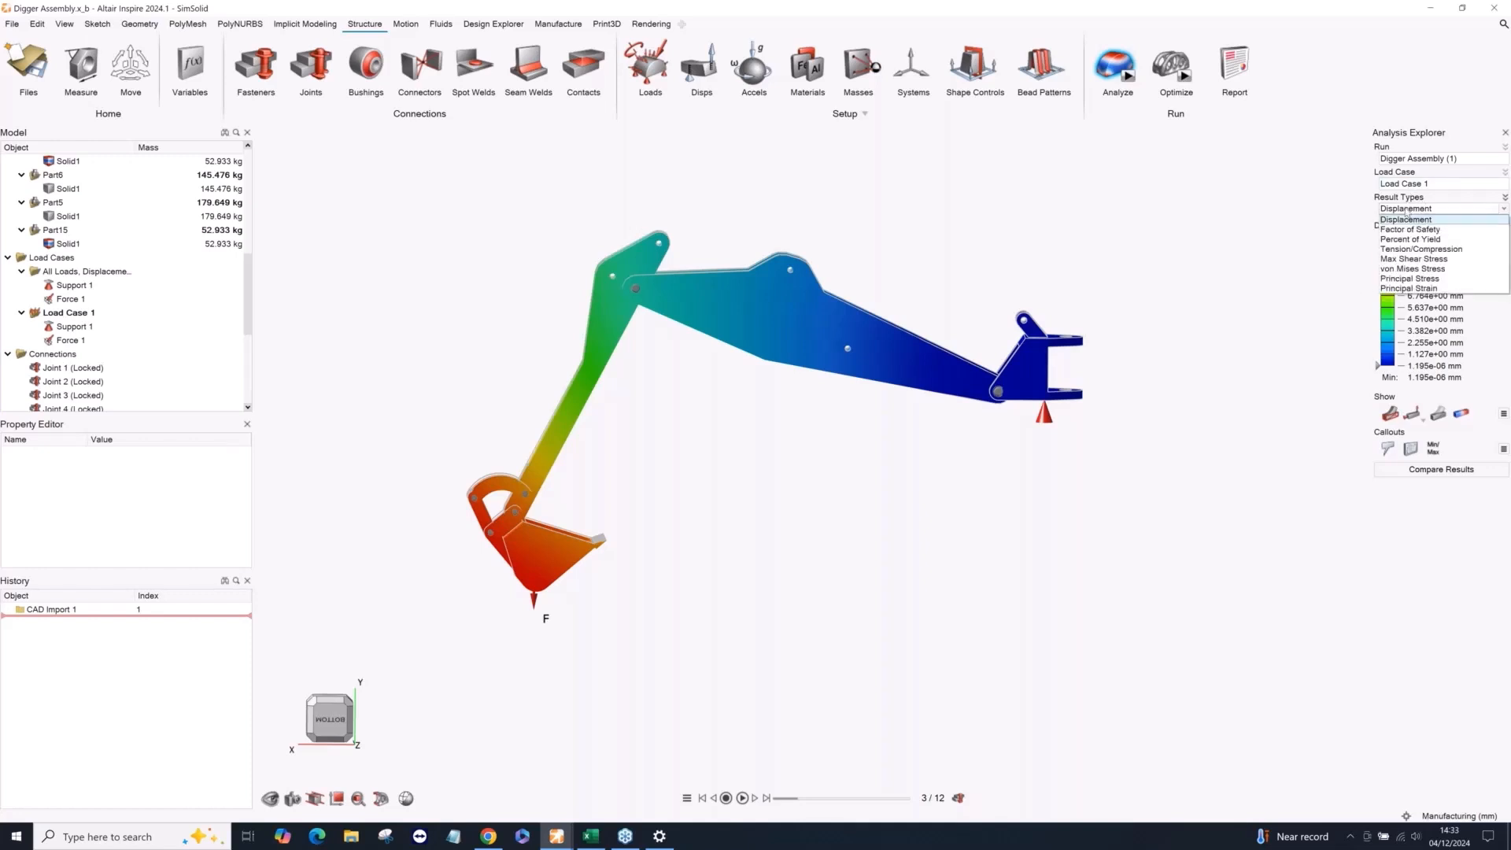
{"action": "left_click", "coordinate": [1412, 268]}
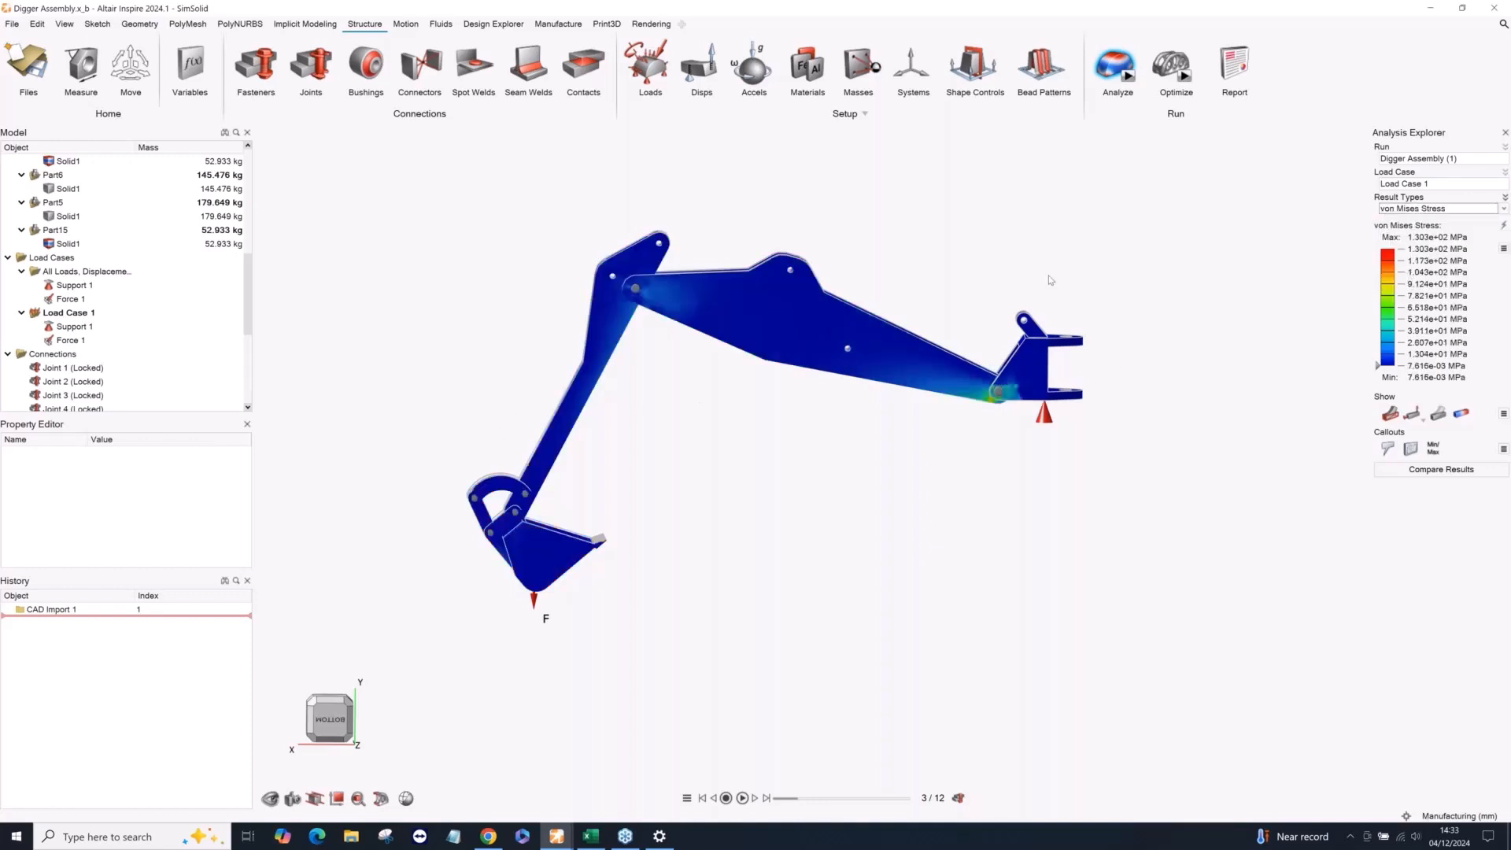
{"action": "scroll", "coordinate": [652, 304], "scroll_direction": "up", "scroll_amount": 2}
{"action": "scroll", "coordinate": [651, 305], "scroll_direction": "up", "scroll_amount": 2}
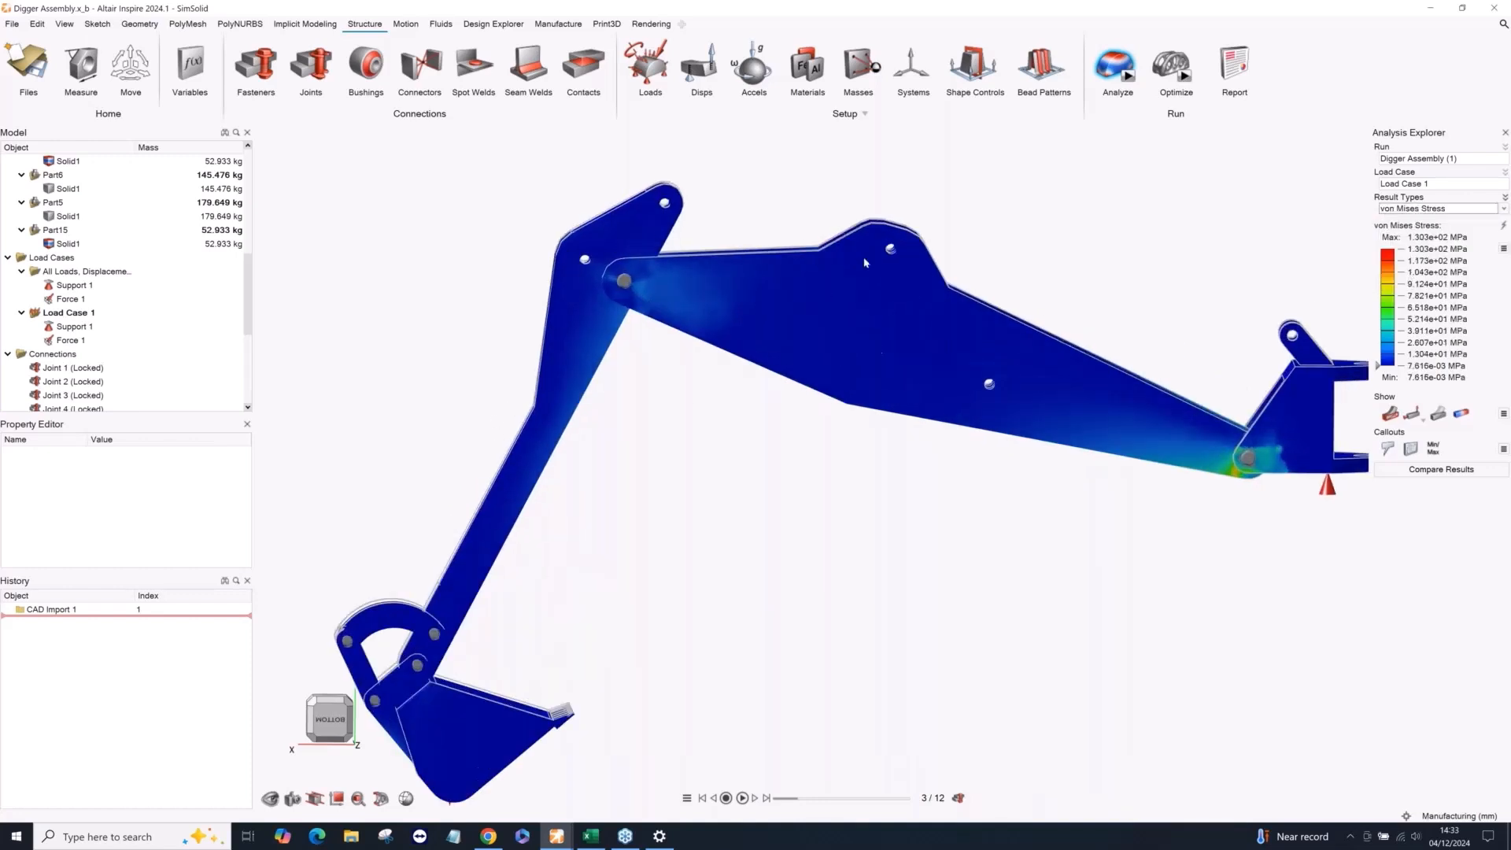
{"action": "mouse_move", "coordinate": [829, 346]}
{"action": "middle_mouse_down"}
{"action": "mouse_move", "coordinate": [850, 359]}
{"action": "mouse_move", "coordinate": [839, 351]}
{"action": "middle_mouse_up"}
{"action": "middle_click_drag", "start_coordinate": [729, 296], "coordinate": [704, 294]}
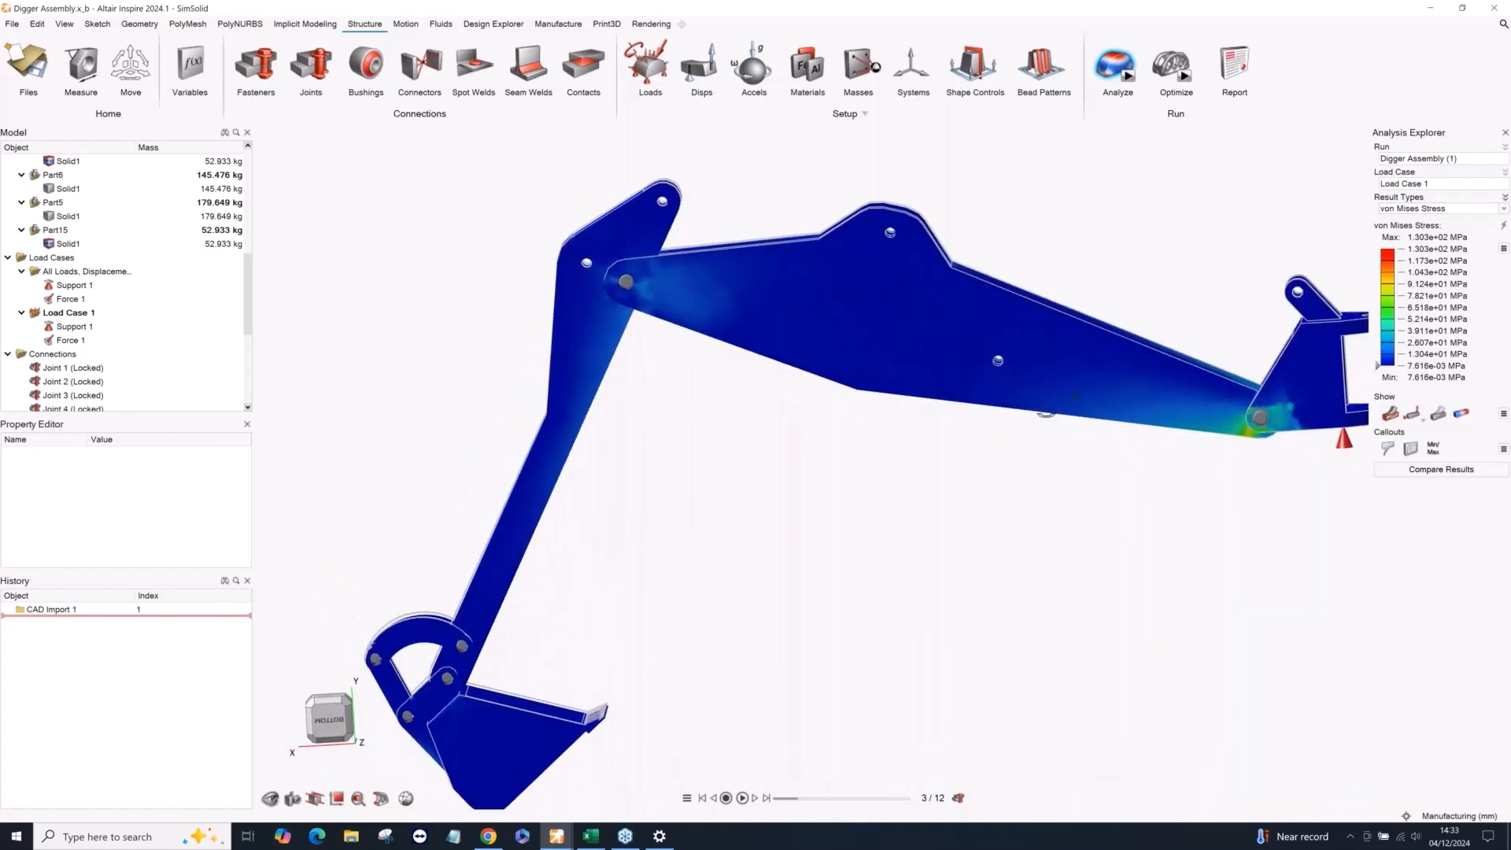
{"action": "middle_click_drag", "start_coordinate": [826, 234], "coordinate": [844, 230]}
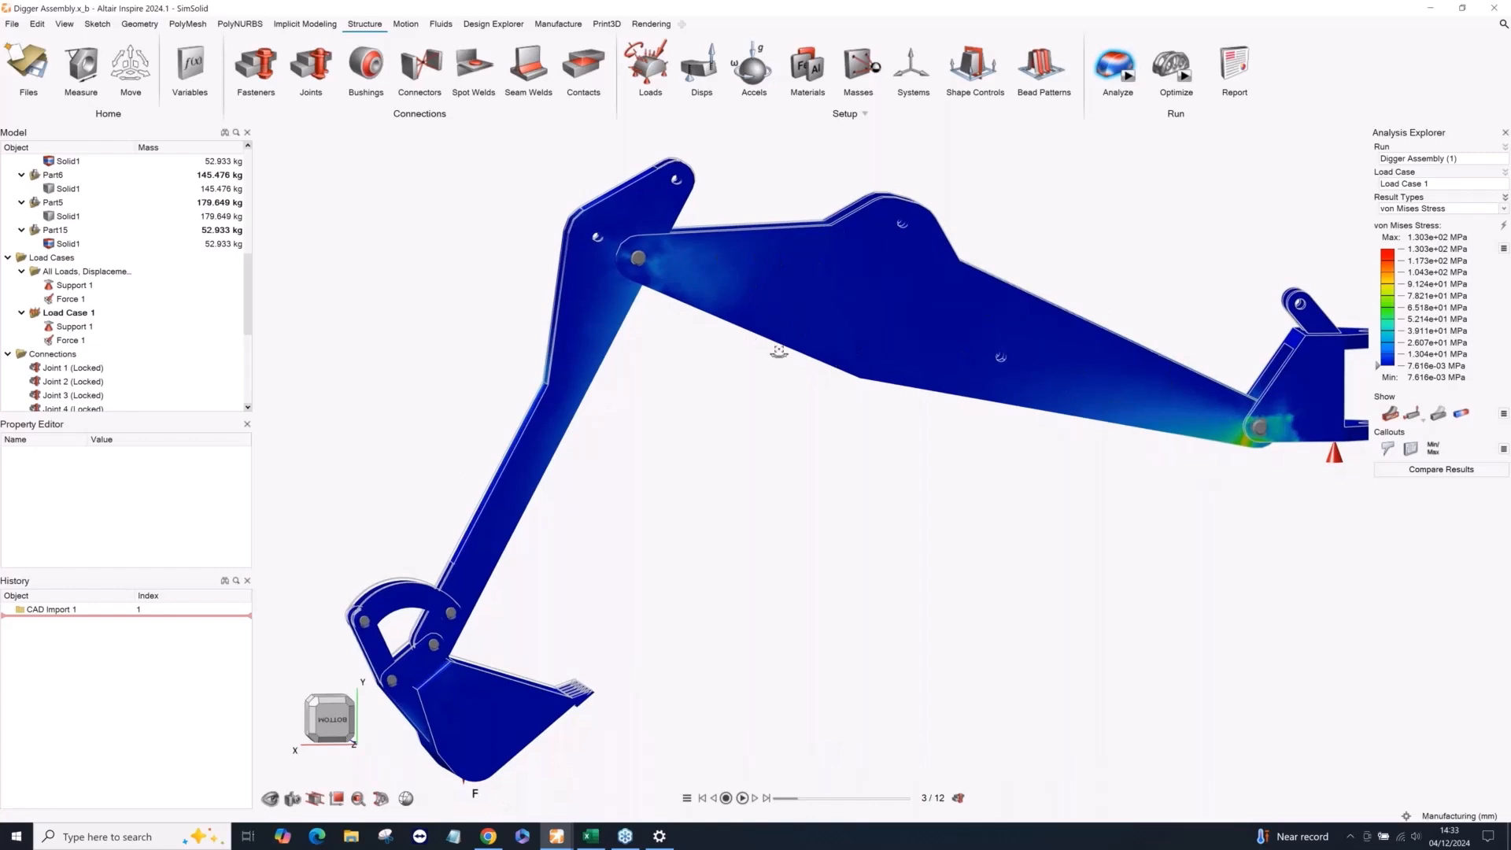
{"action": "scroll", "coordinate": [798, 359], "scroll_direction": "up", "scroll_amount": 5}
{"action": "scroll", "coordinate": [736, 335], "scroll_direction": "down", "scroll_amount": 5}
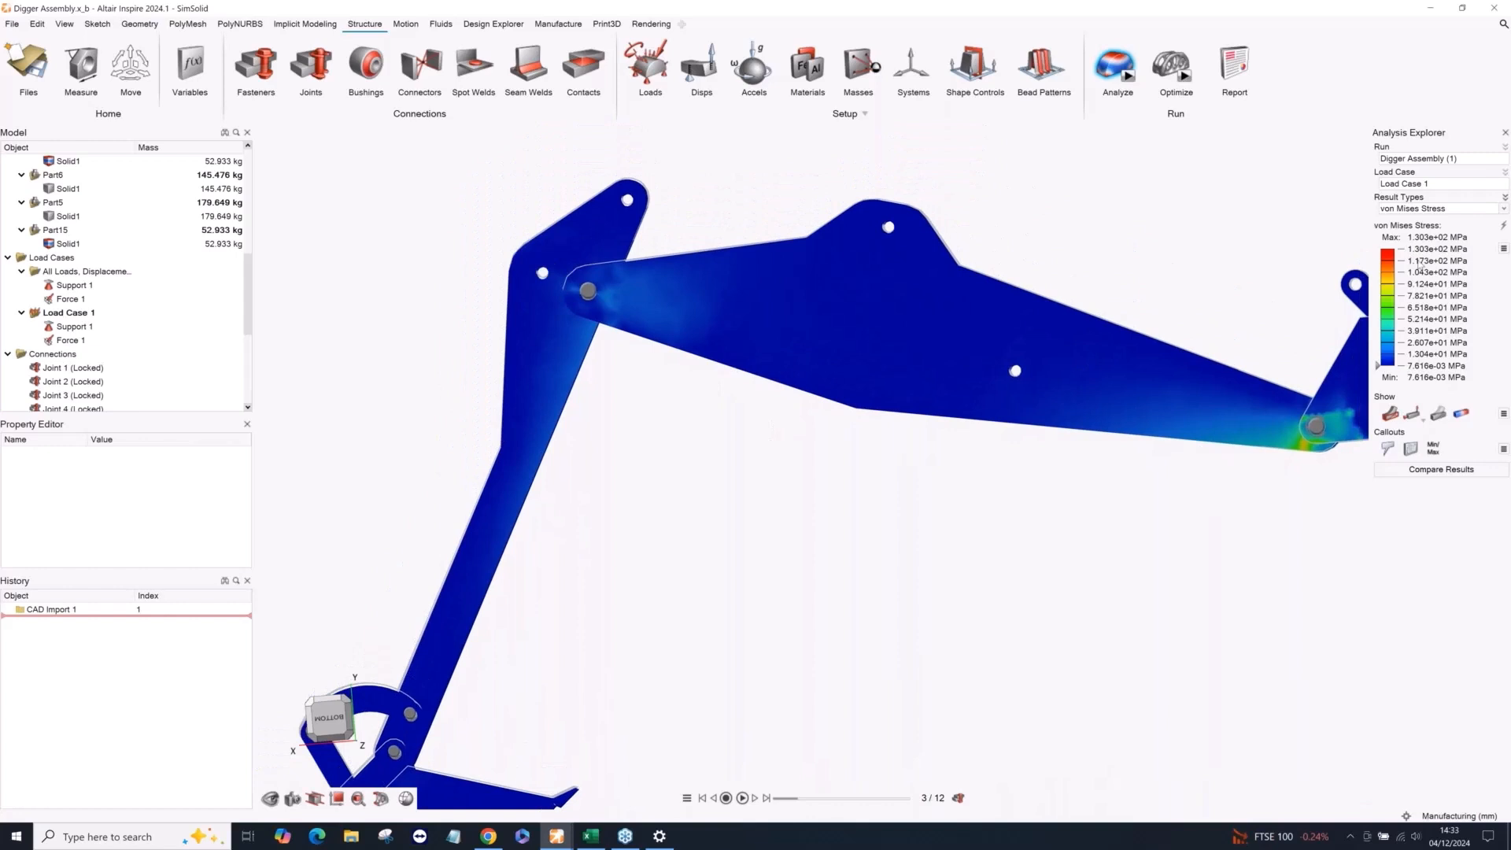
{"action": "scroll", "coordinate": [628, 318], "scroll_direction": "up", "scroll_amount": 2}
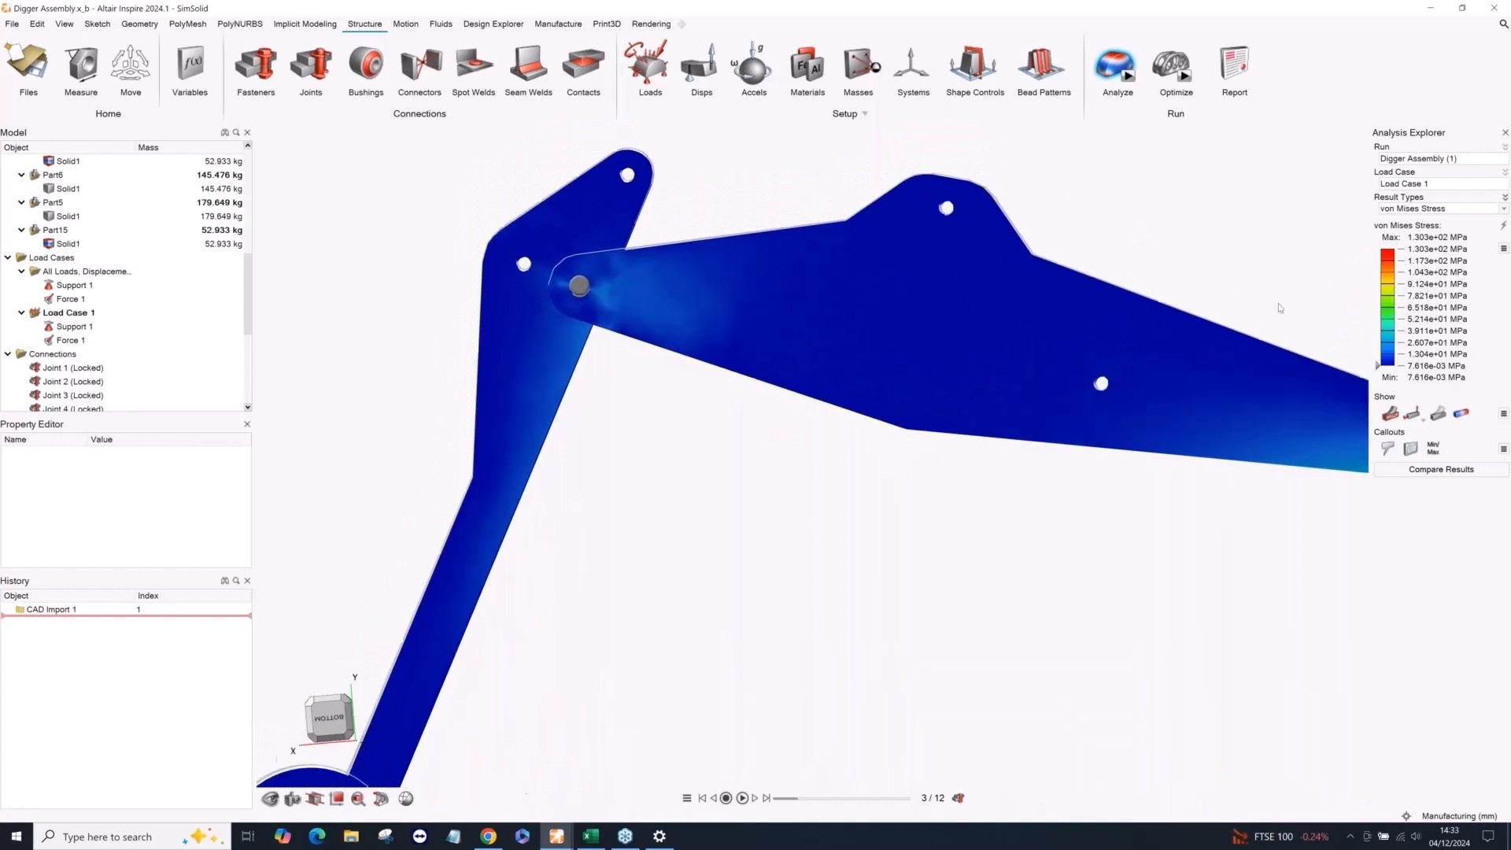
{"action": "middle_click_drag", "start_coordinate": [720, 318], "coordinate": [643, 398]}
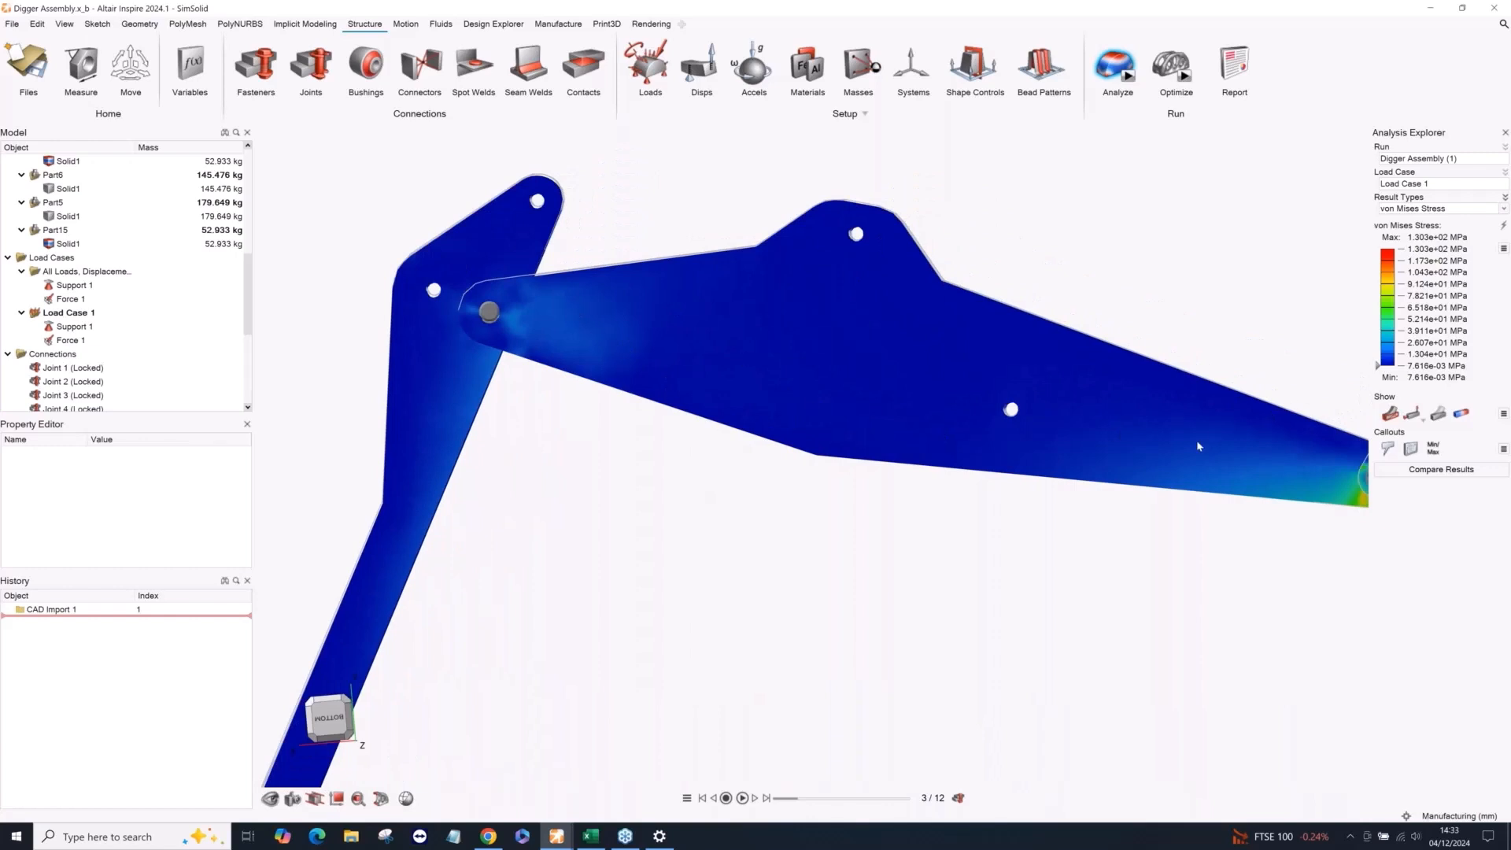
Place twelve von Mises stress callouts on the boom's side face in four columns of three, starting beside the boom-to-arm pivot.
{"action": "left_click", "coordinate": [1387, 448]}
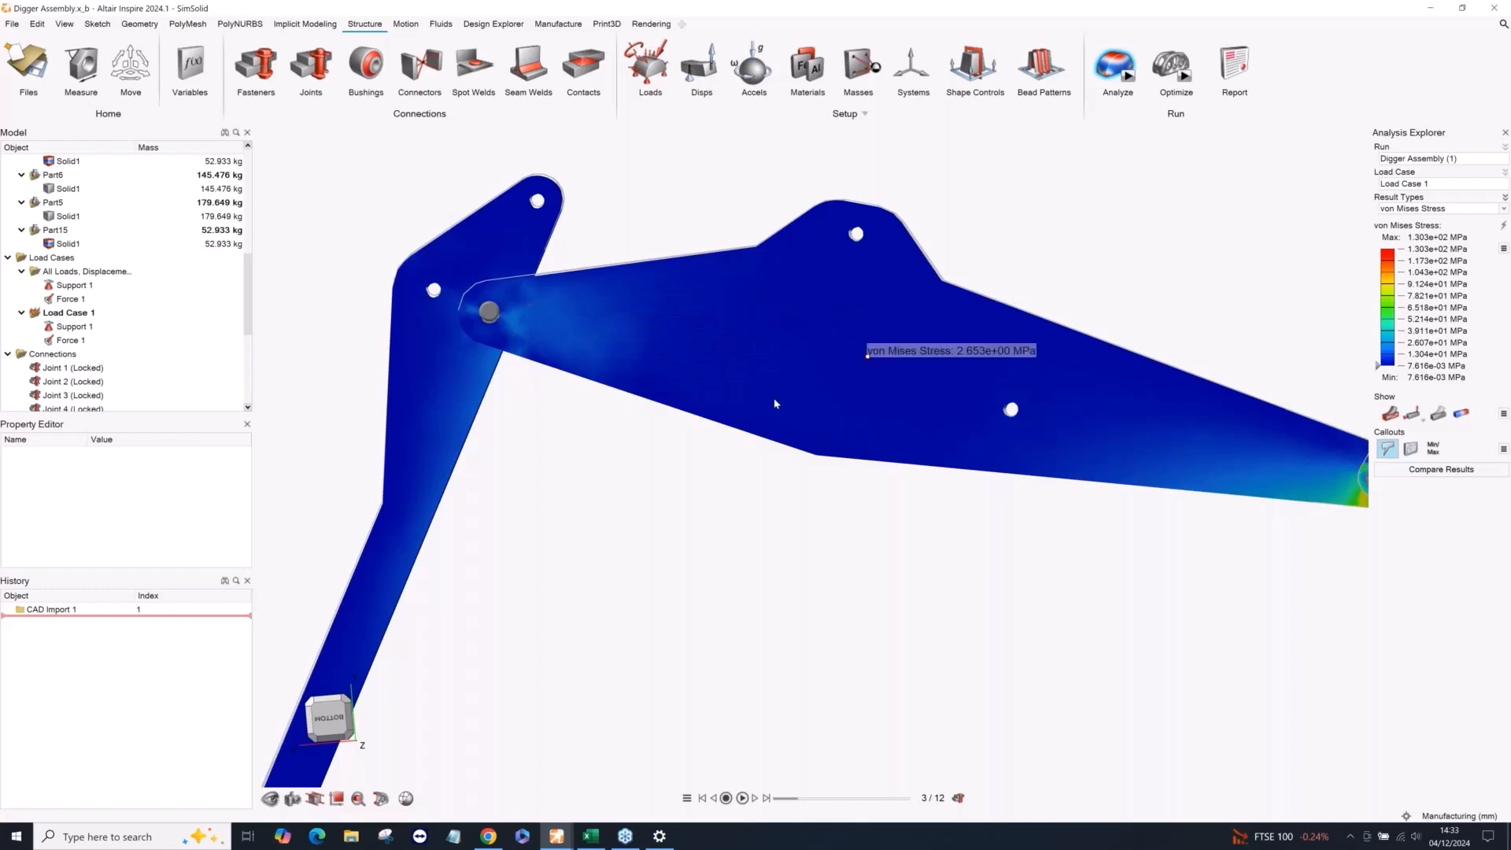
{"action": "scroll", "coordinate": [826, 374], "scroll_direction": "down", "scroll_amount": 4}
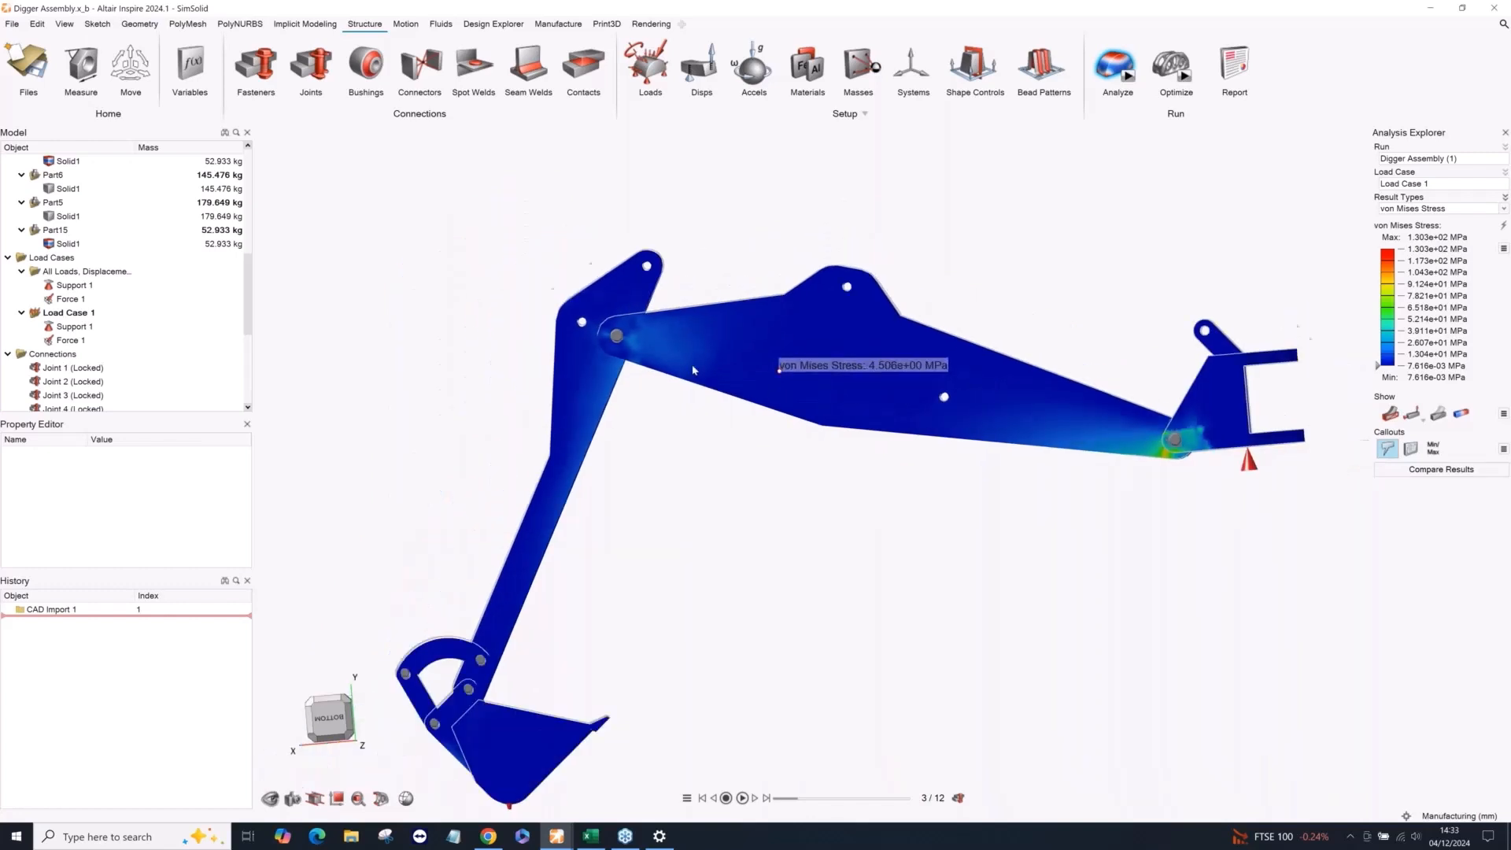
{"action": "scroll", "coordinate": [708, 358], "scroll_direction": "up", "scroll_amount": 2}
{"action": "scroll", "coordinate": [645, 348], "scroll_direction": "up", "scroll_amount": 1}
{"action": "left_click", "coordinate": [627, 302]}
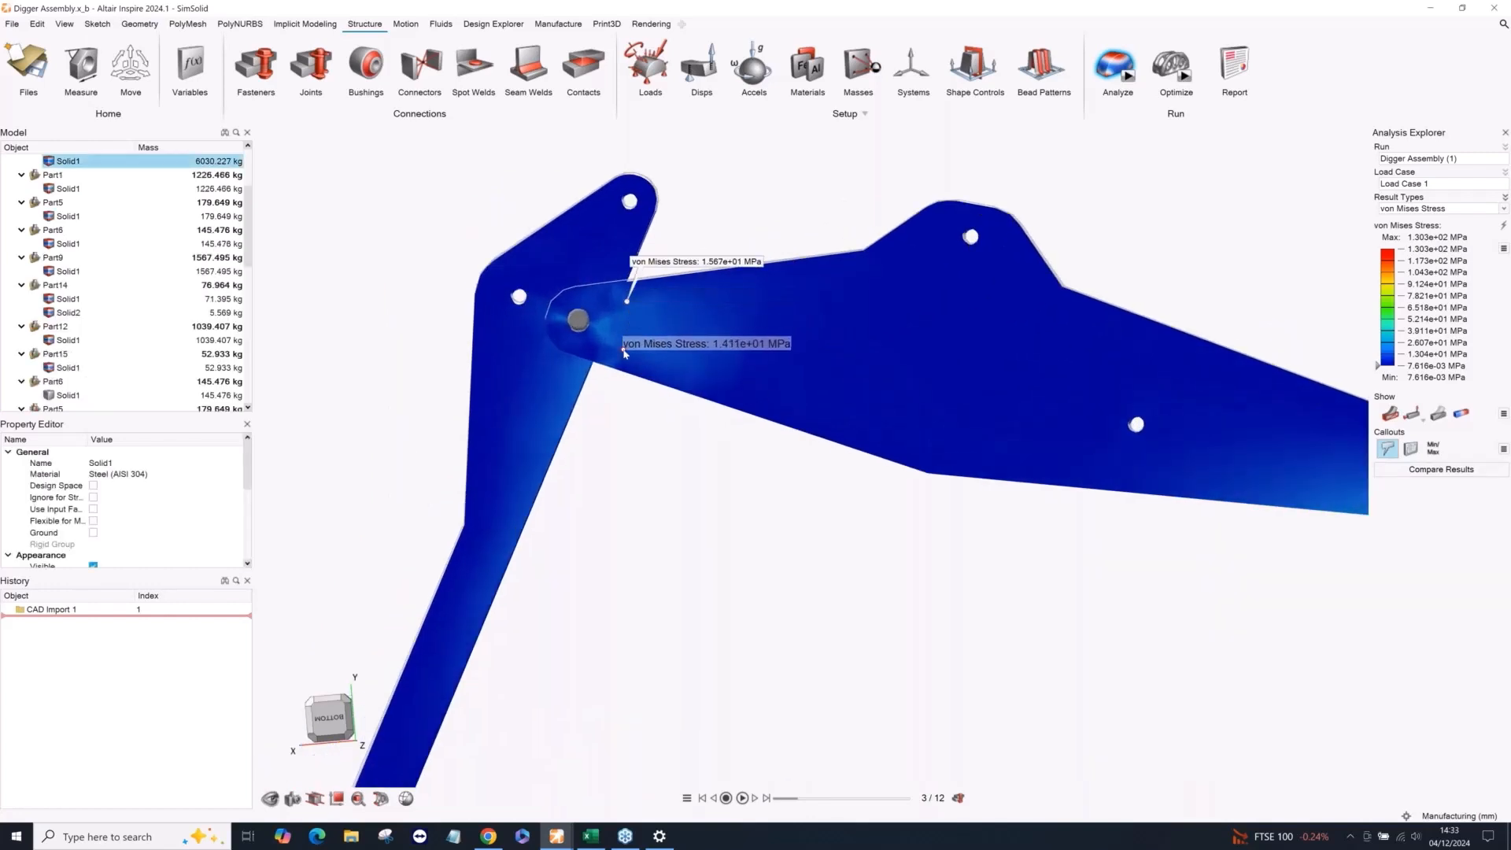
{"action": "left_click", "coordinate": [623, 349]}
{"action": "left_click", "coordinate": [625, 326]}
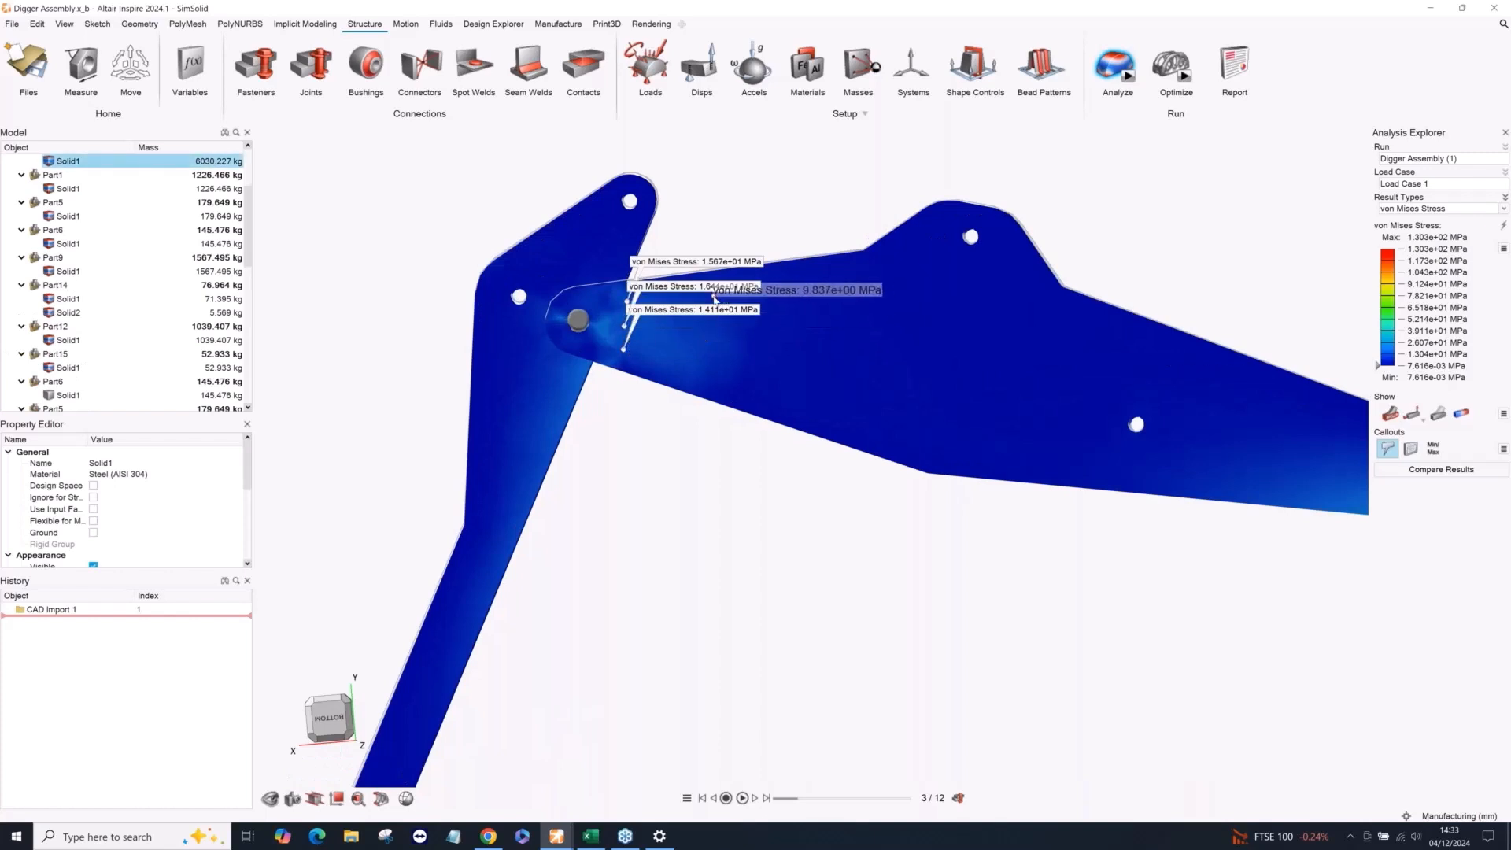
{"action": "left_click", "coordinate": [714, 296]}
{"action": "left_click", "coordinate": [716, 330]}
{"action": "left_click", "coordinate": [716, 370]}
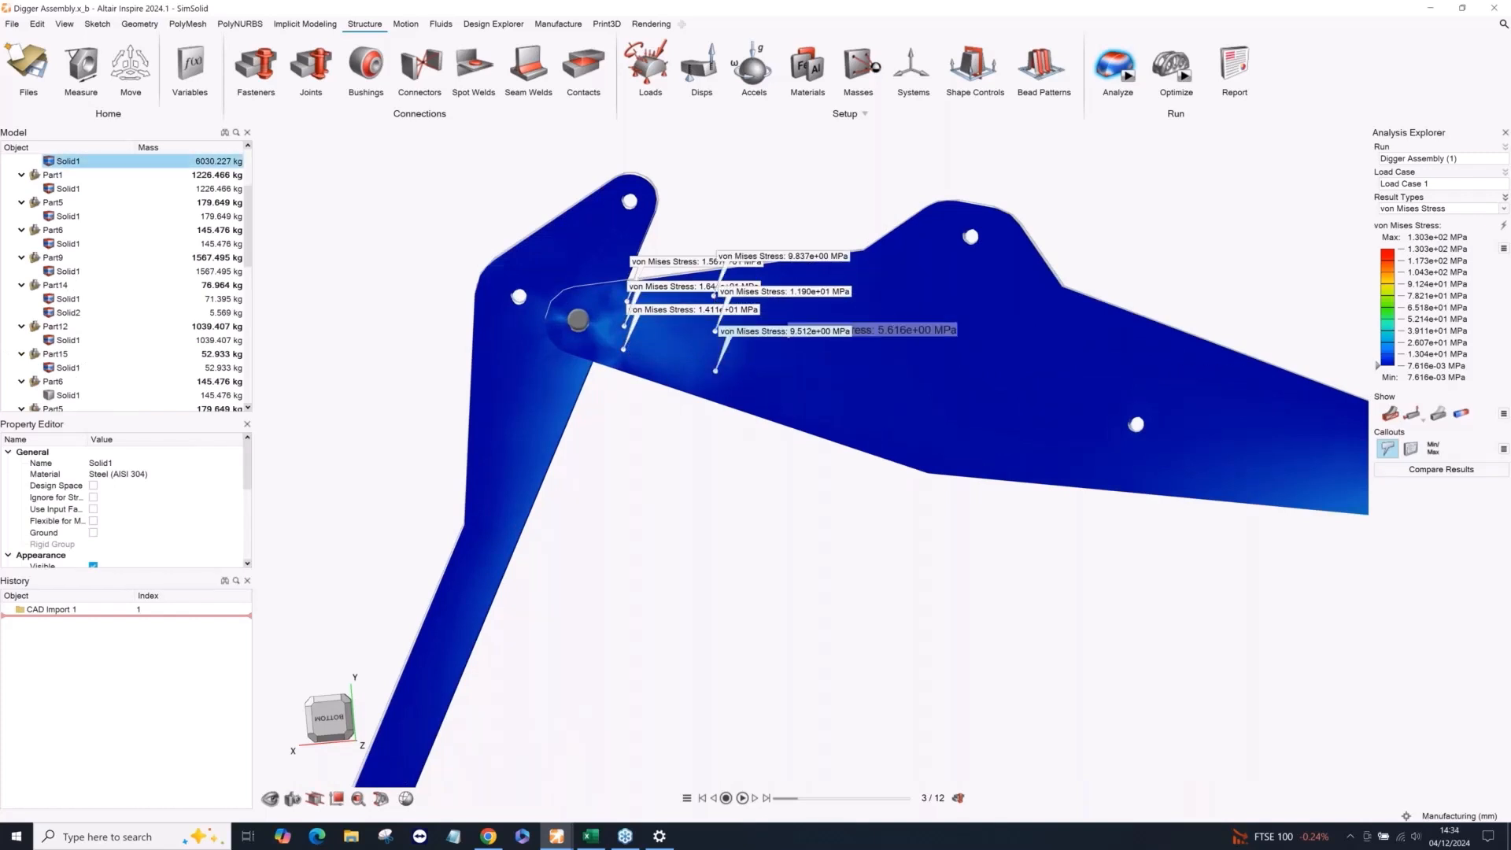
{"action": "left_click", "coordinate": [811, 276]}
{"action": "left_click", "coordinate": [811, 314]}
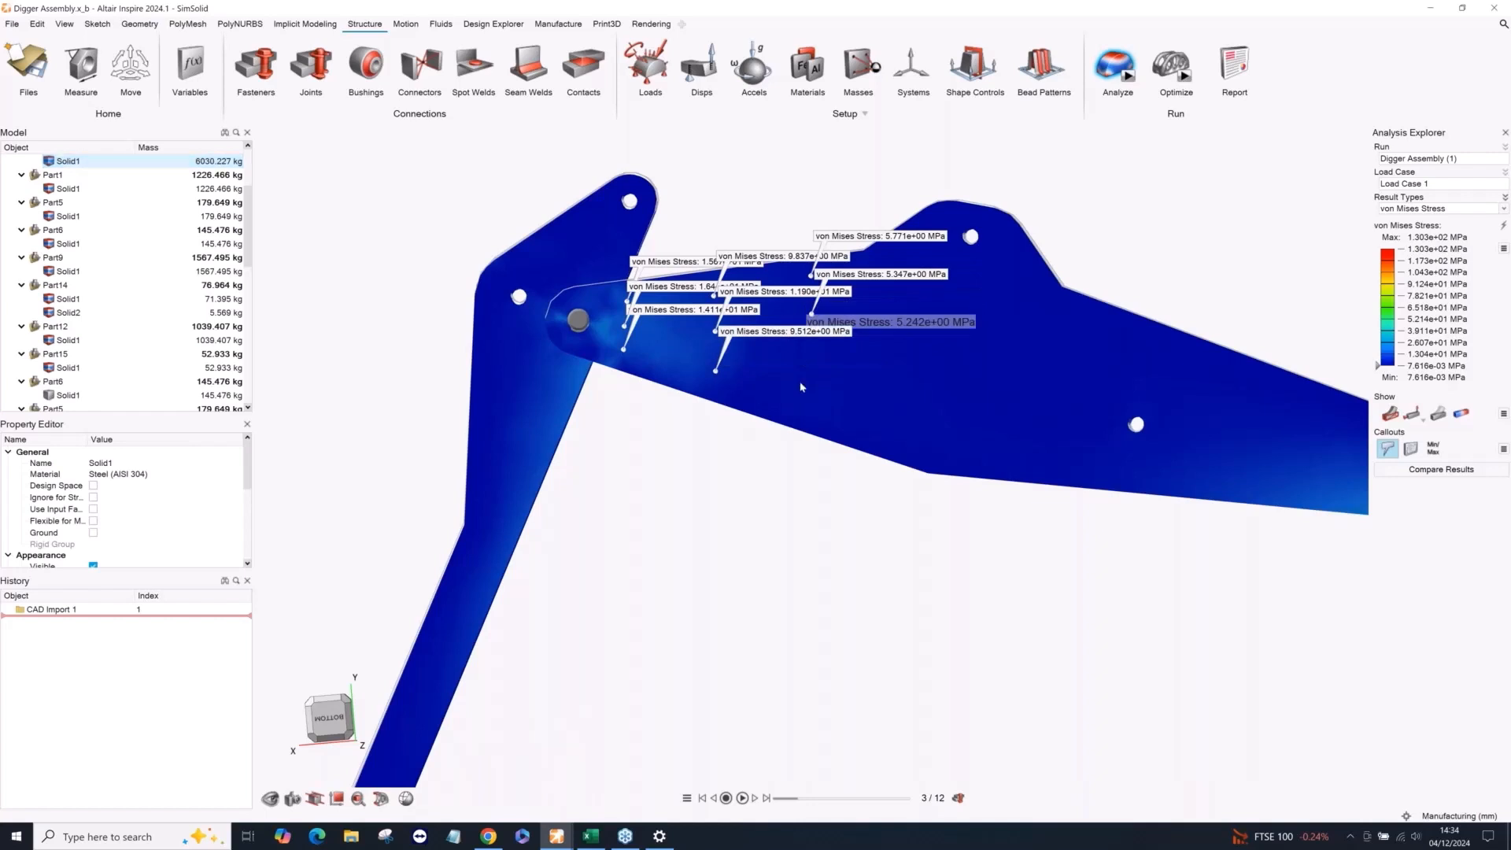
{"action": "left_click", "coordinate": [800, 382]}
{"action": "left_click", "coordinate": [922, 291]}
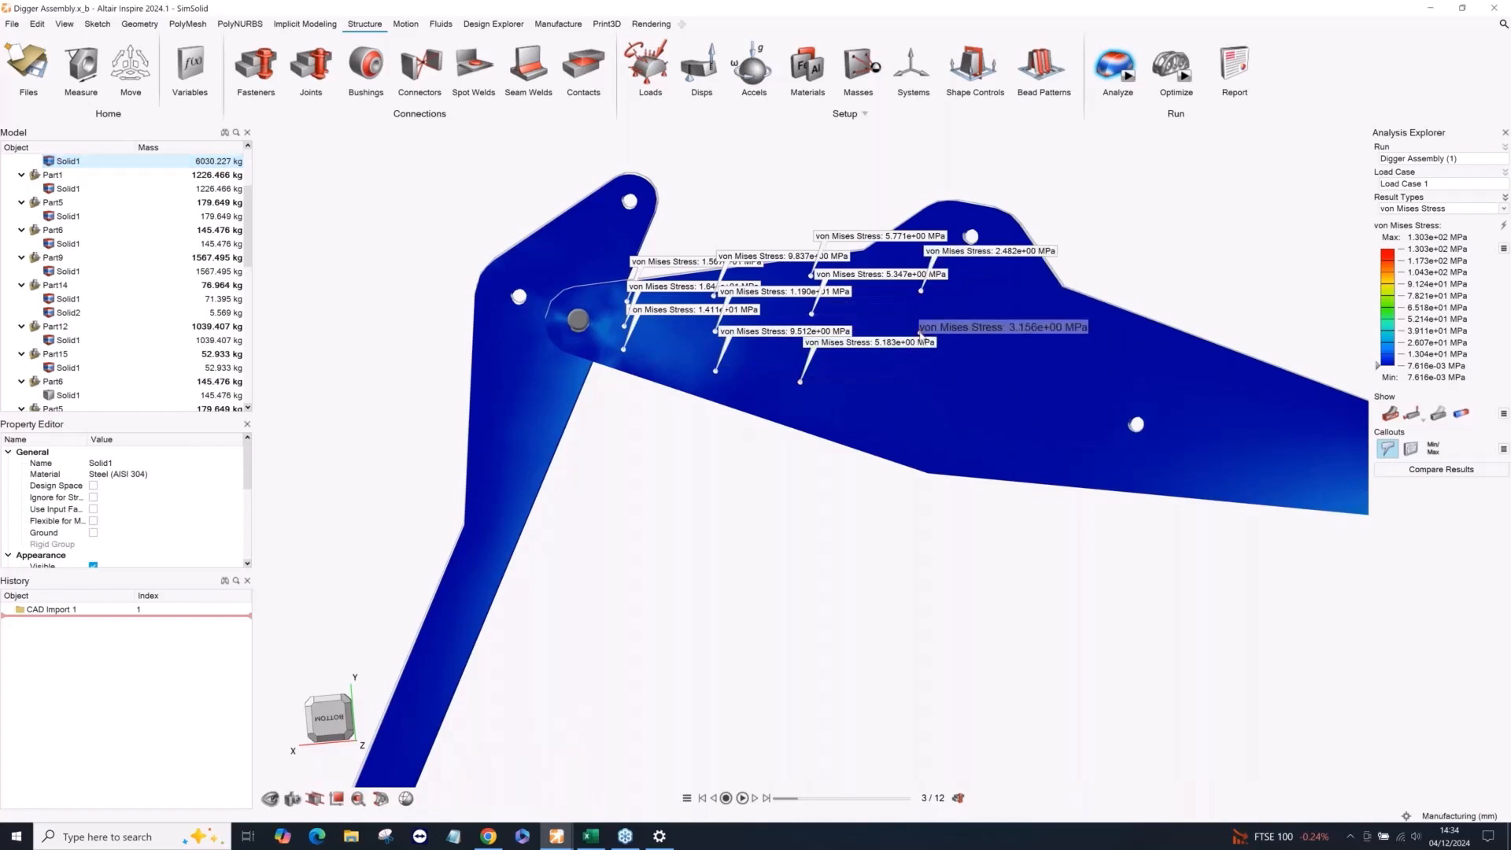
{"action": "left_click", "coordinate": [920, 331]}
{"action": "left_click", "coordinate": [909, 404]}
{"action": "key", "text": "f"}
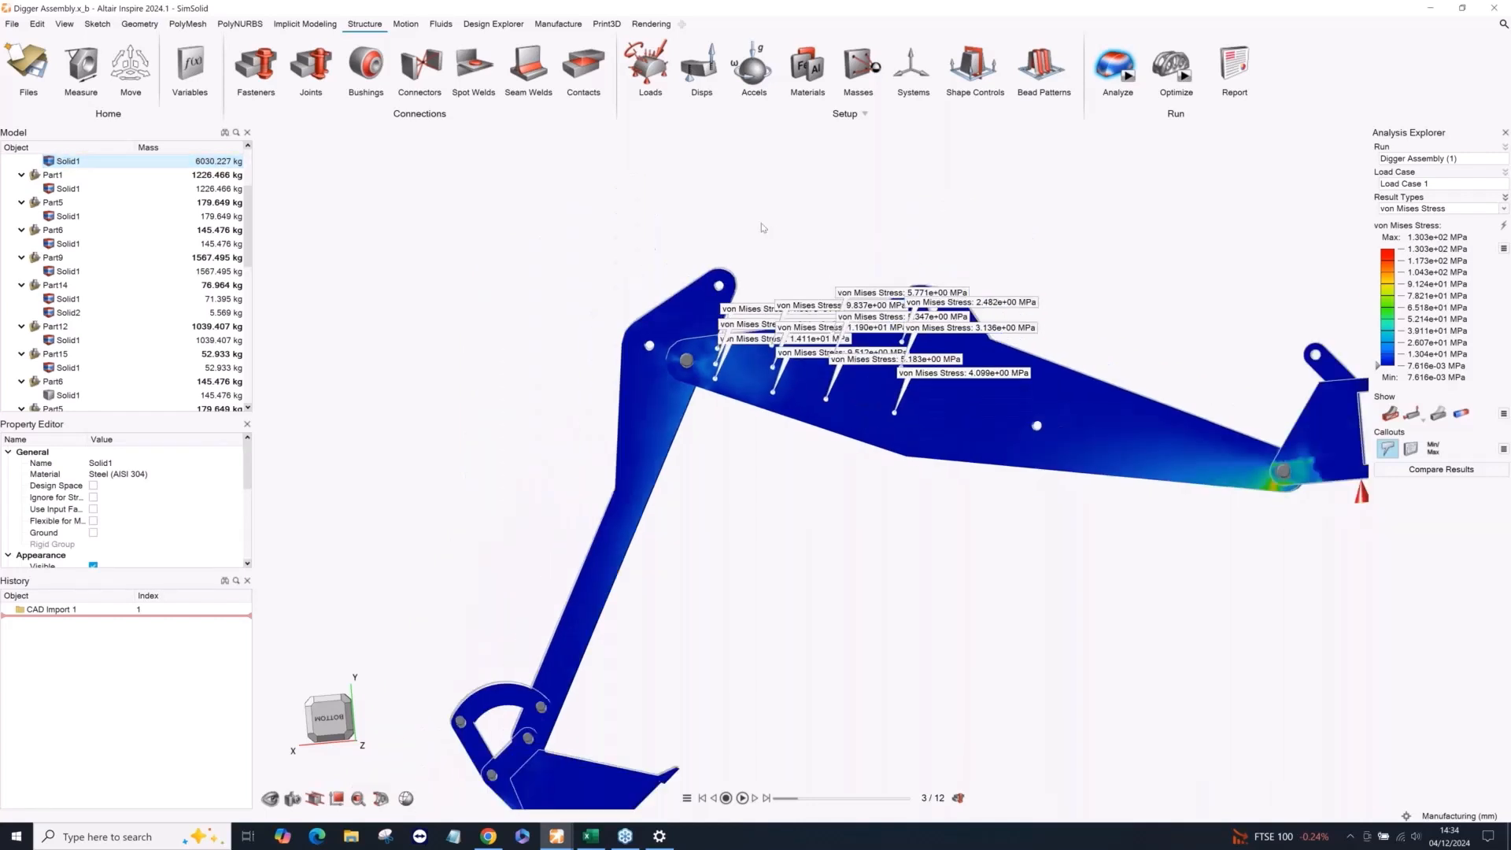
Show the callouts table and enlarge it until all twelve callout rows fit.
{"action": "middle_click_drag", "start_coordinate": [757, 227], "coordinate": [674, 175]}
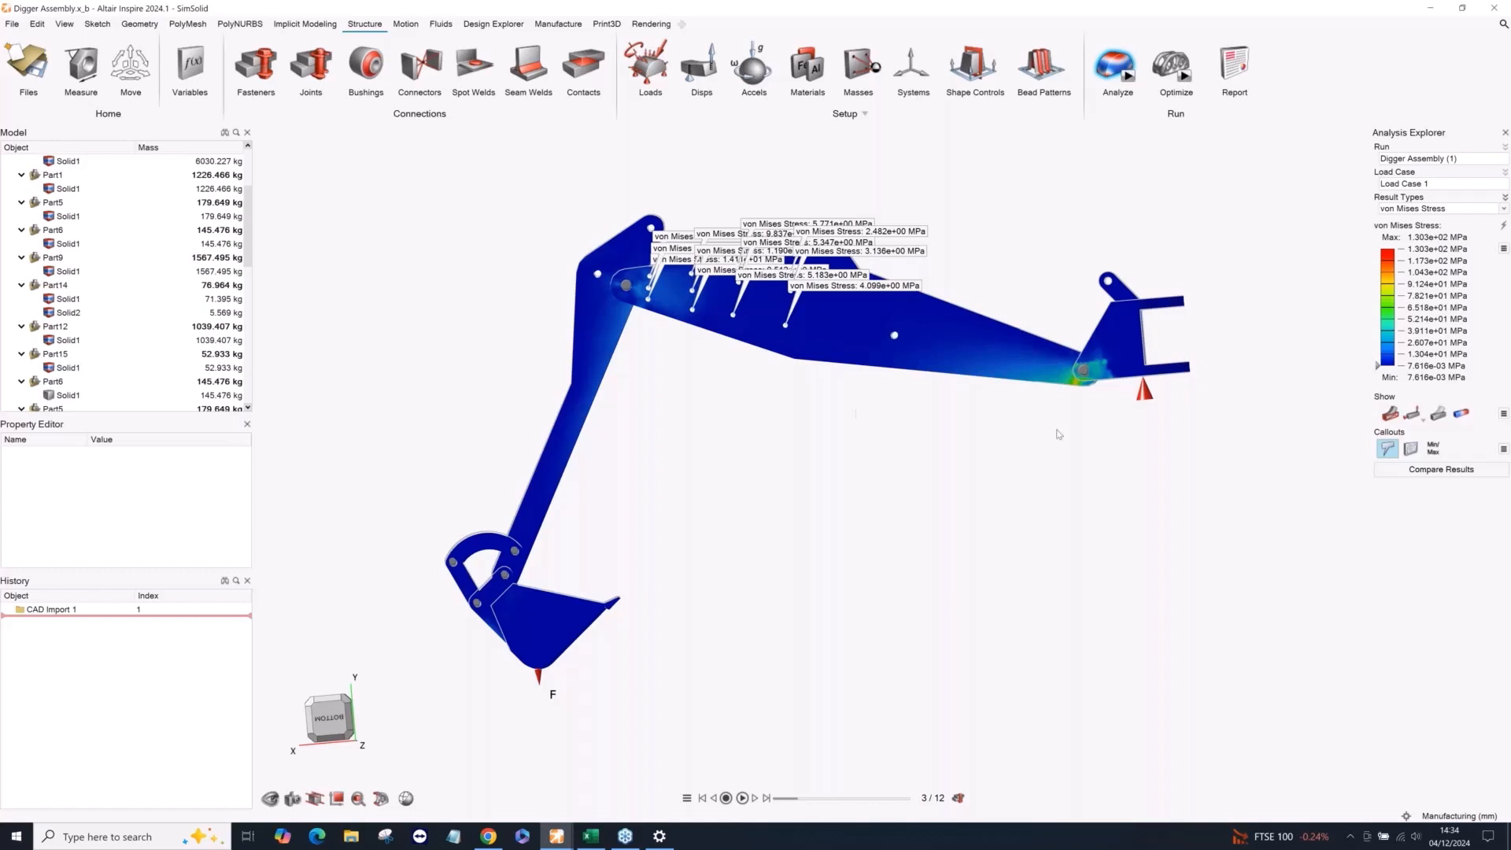
{"action": "left_click", "coordinate": [1410, 448]}
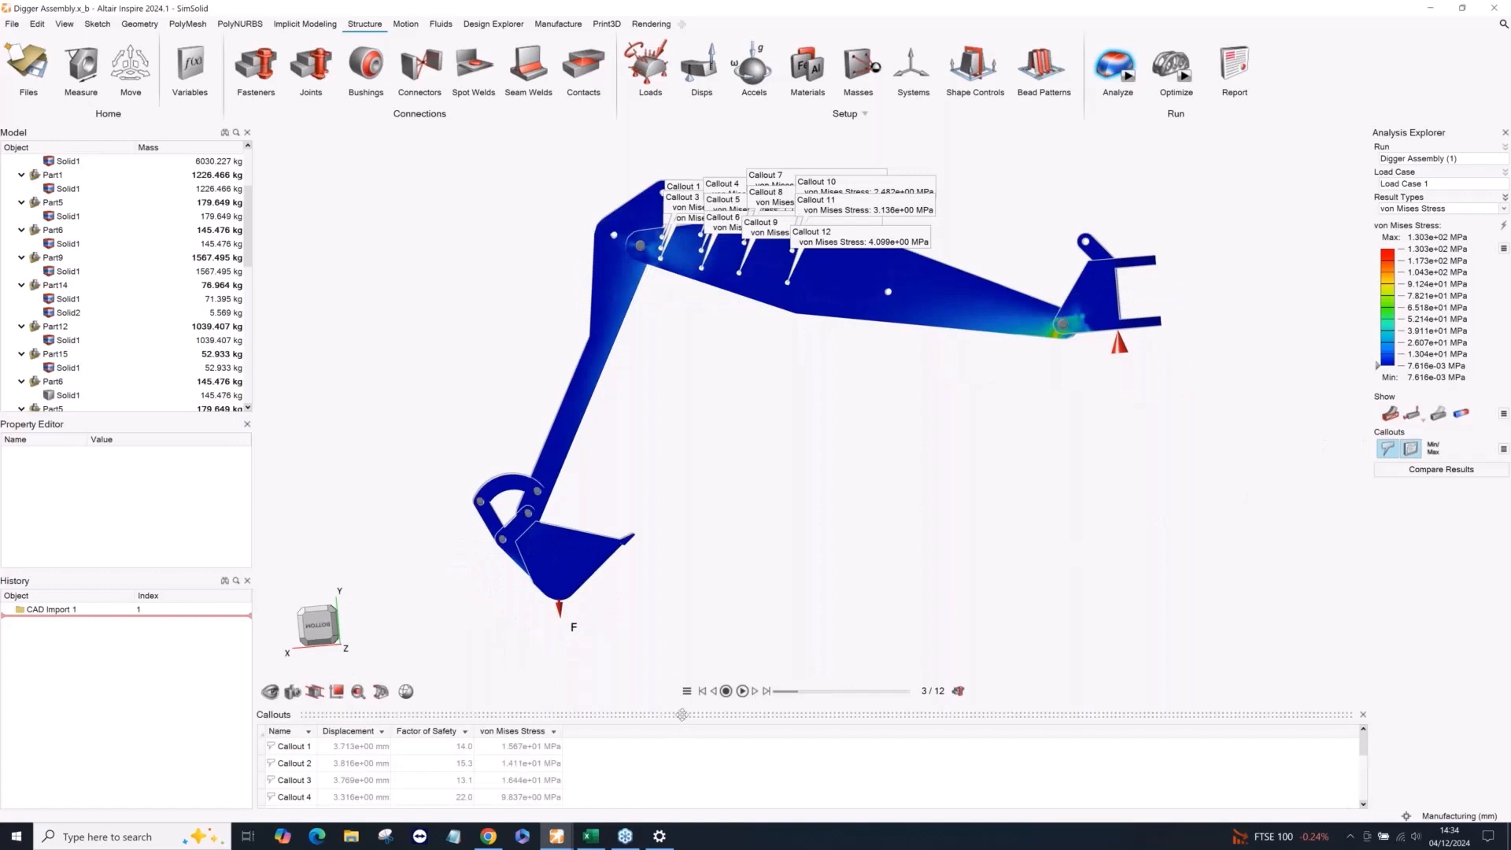
{"action": "left_click_drag", "start_coordinate": [685, 706], "coordinate": [685, 519]}
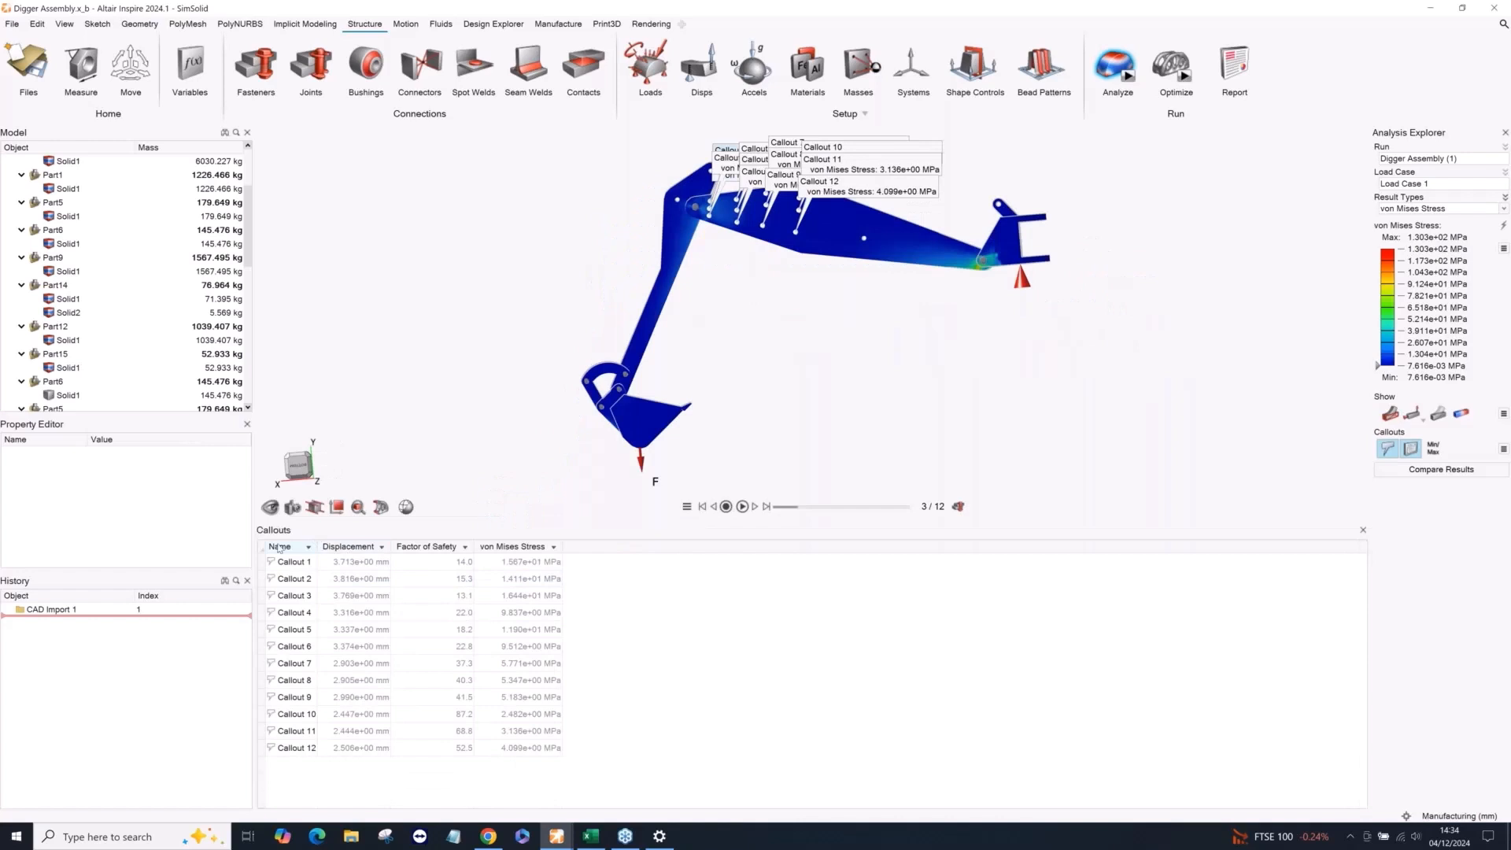
Hide the displacement and factor of safety columns in the callouts table and add the X, Y and Z position columns.
{"action": "right_click", "coordinate": [599, 548]}
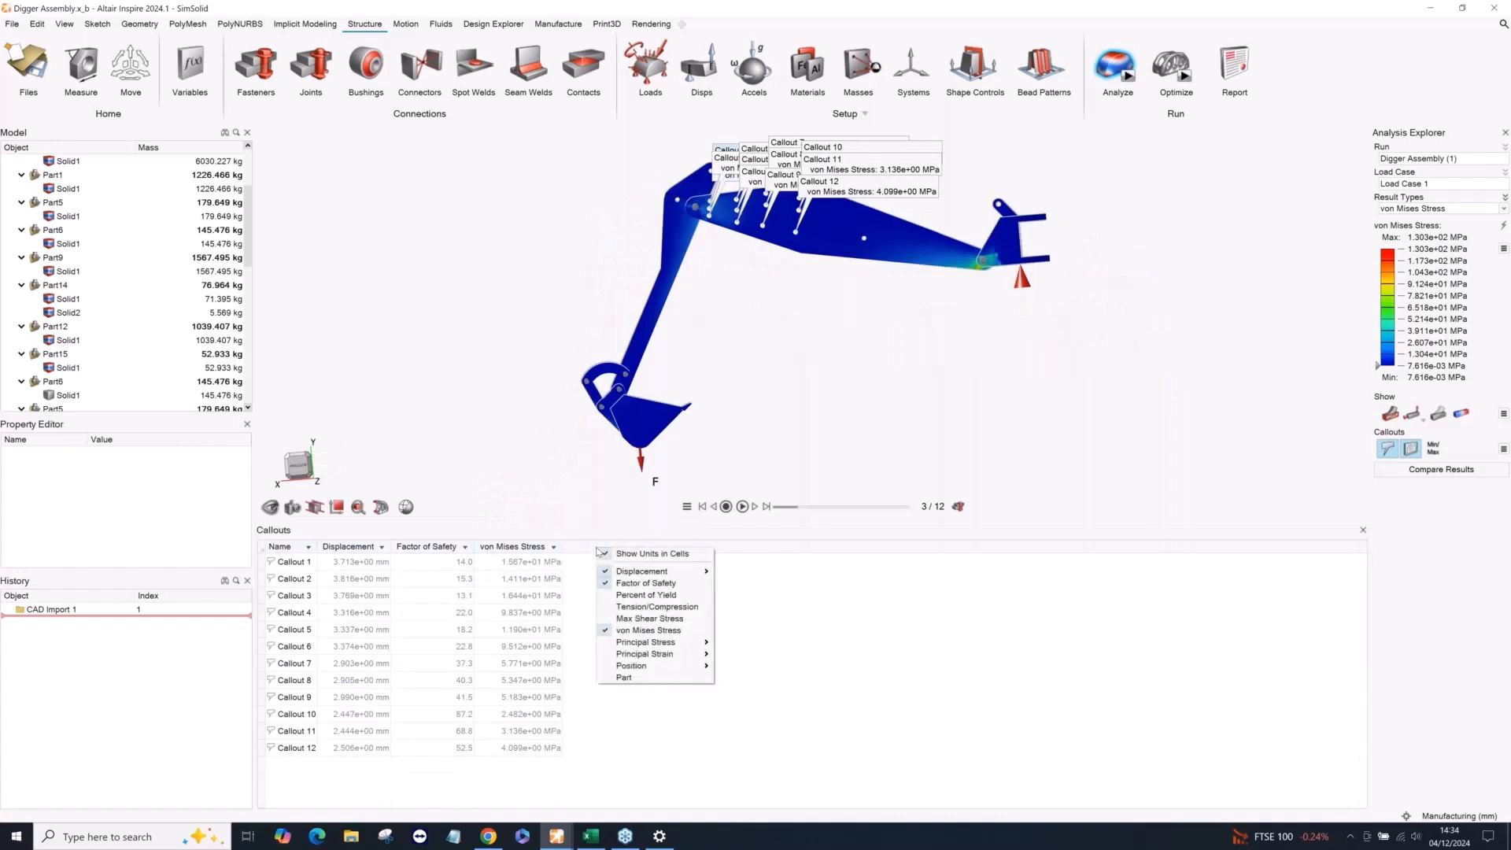
{"action": "left_click", "coordinate": [635, 583]}
{"action": "left_click", "coordinate": [634, 572]}
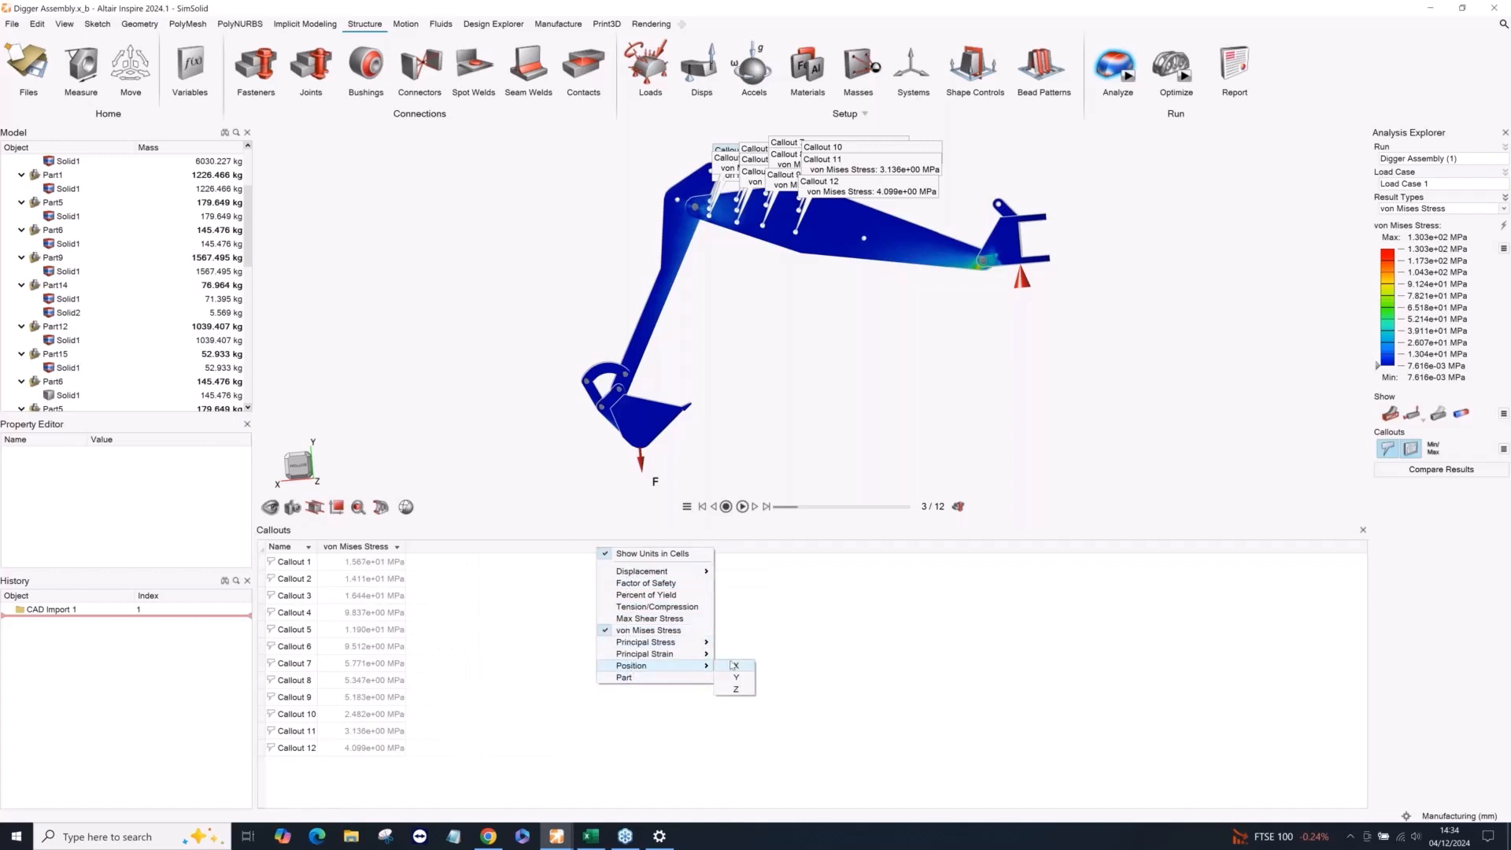
{"action": "left_click", "coordinate": [734, 665]}
{"action": "left_click", "coordinate": [736, 677]}
{"action": "left_click", "coordinate": [735, 688]}
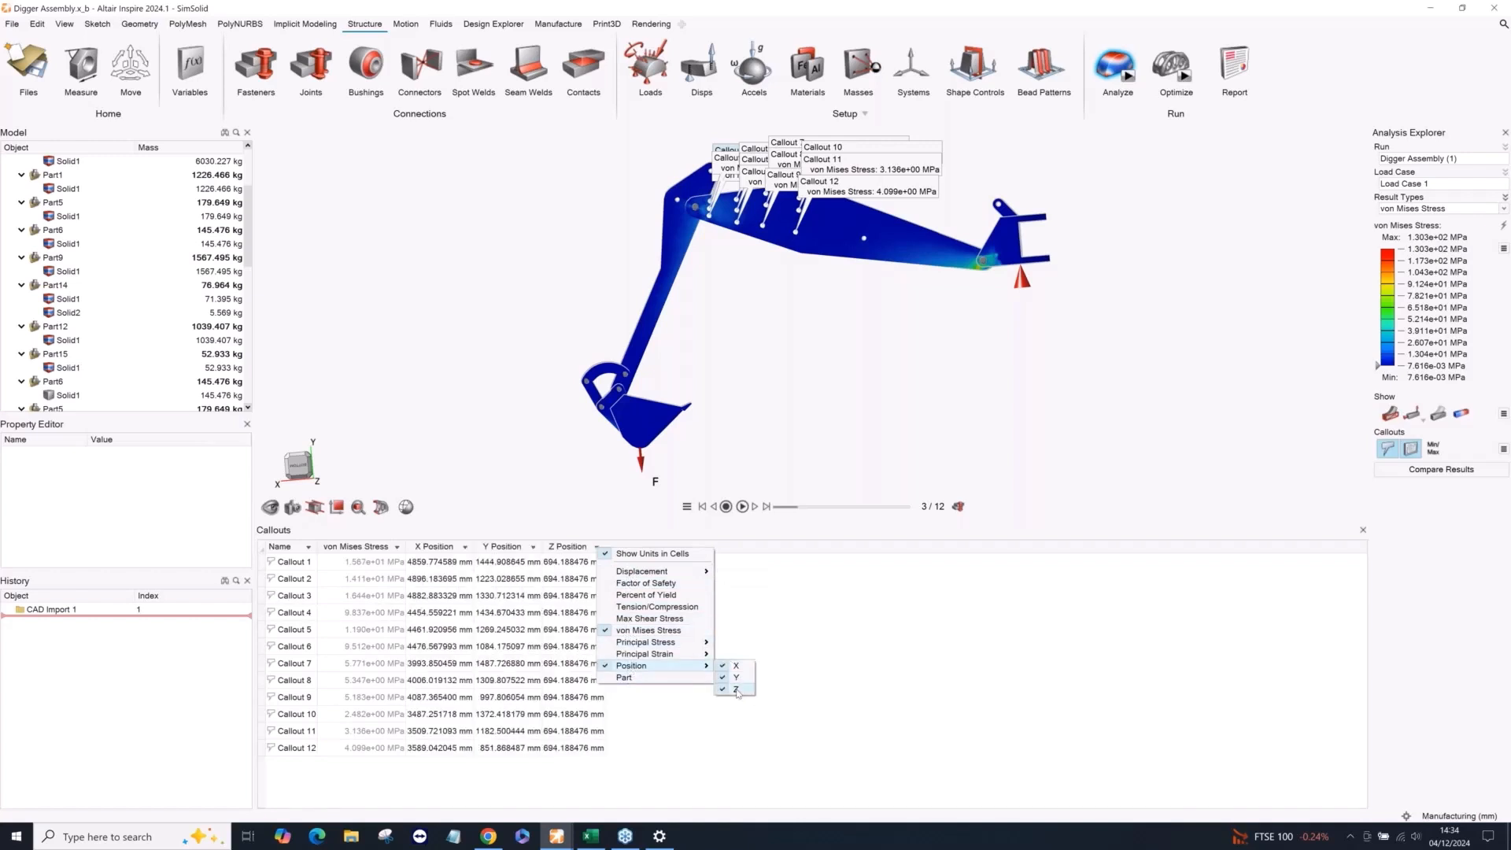
{"action": "left_click", "coordinate": [793, 633]}
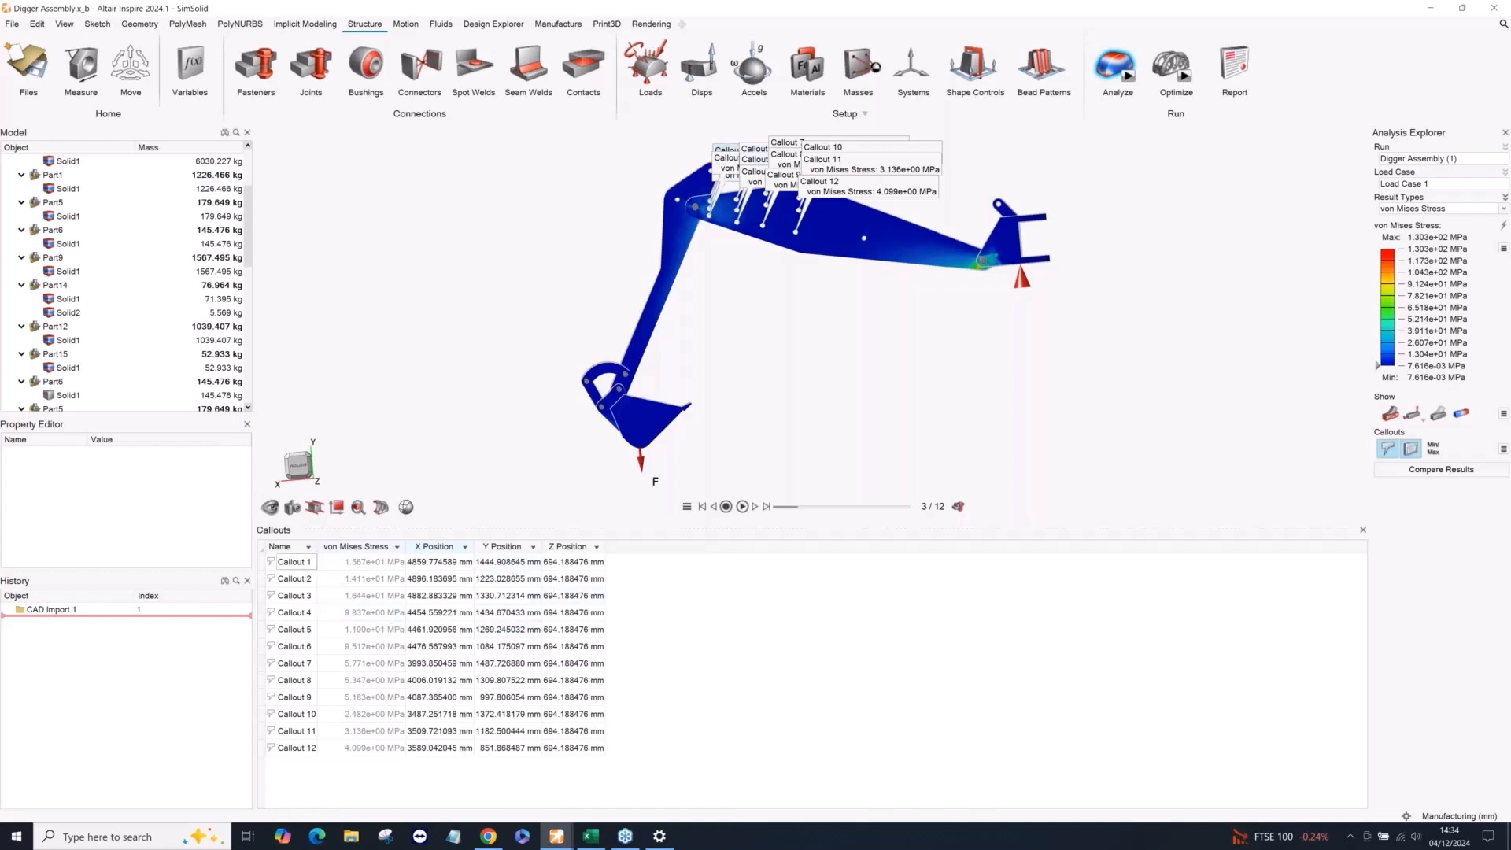
Select all rows of the callouts table, then view the coordinate and stress columns of Stress Value Point Cloud.csv in Excel and return to Inspire.
{"action": "left_click", "coordinate": [305, 560]}
{"action": "key", "text": "ctrl+a"}
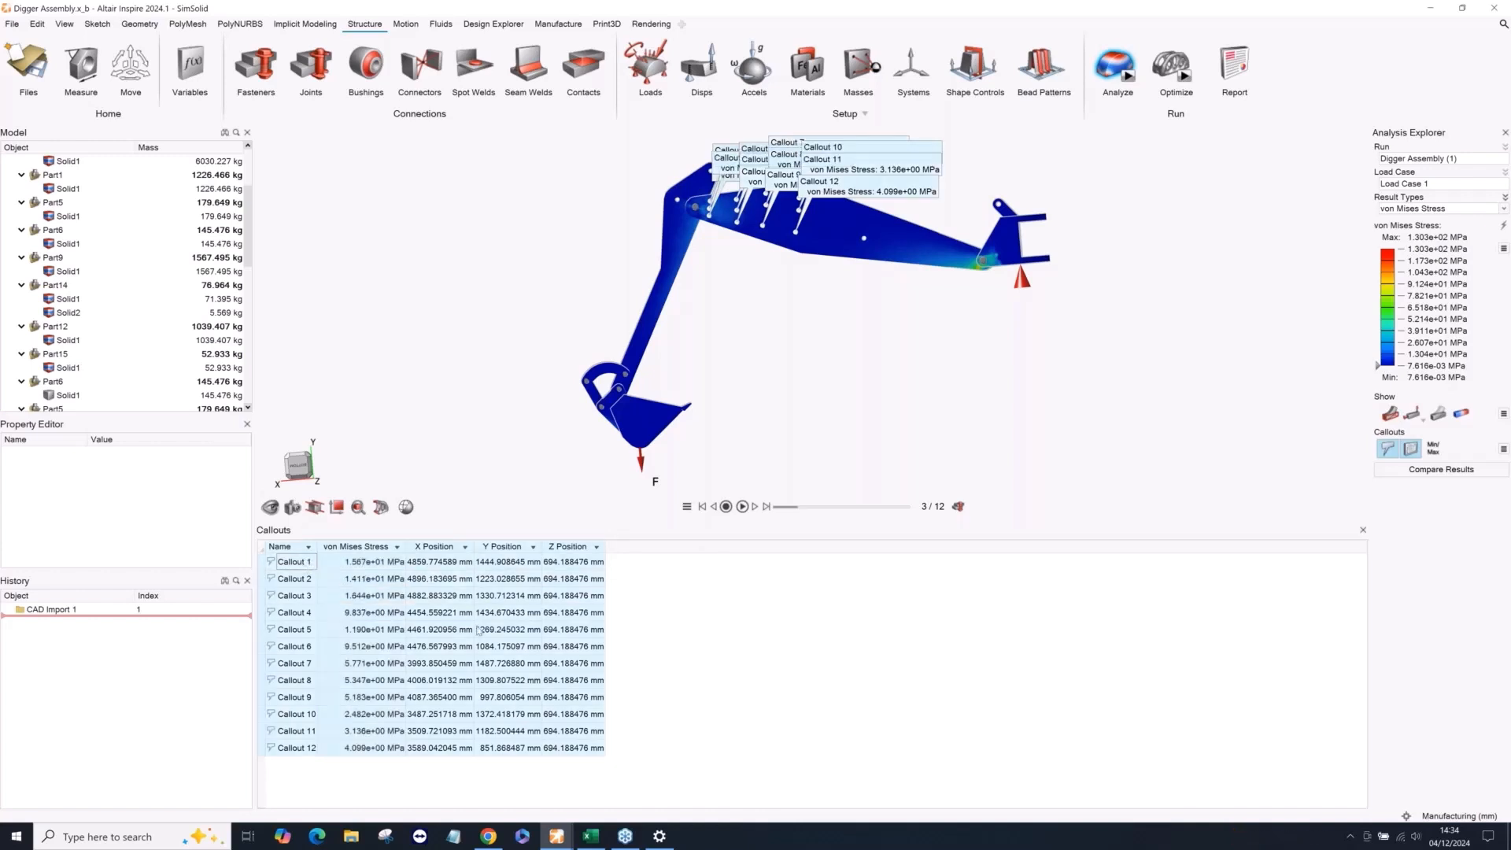
{"action": "left_click", "coordinate": [598, 837]}
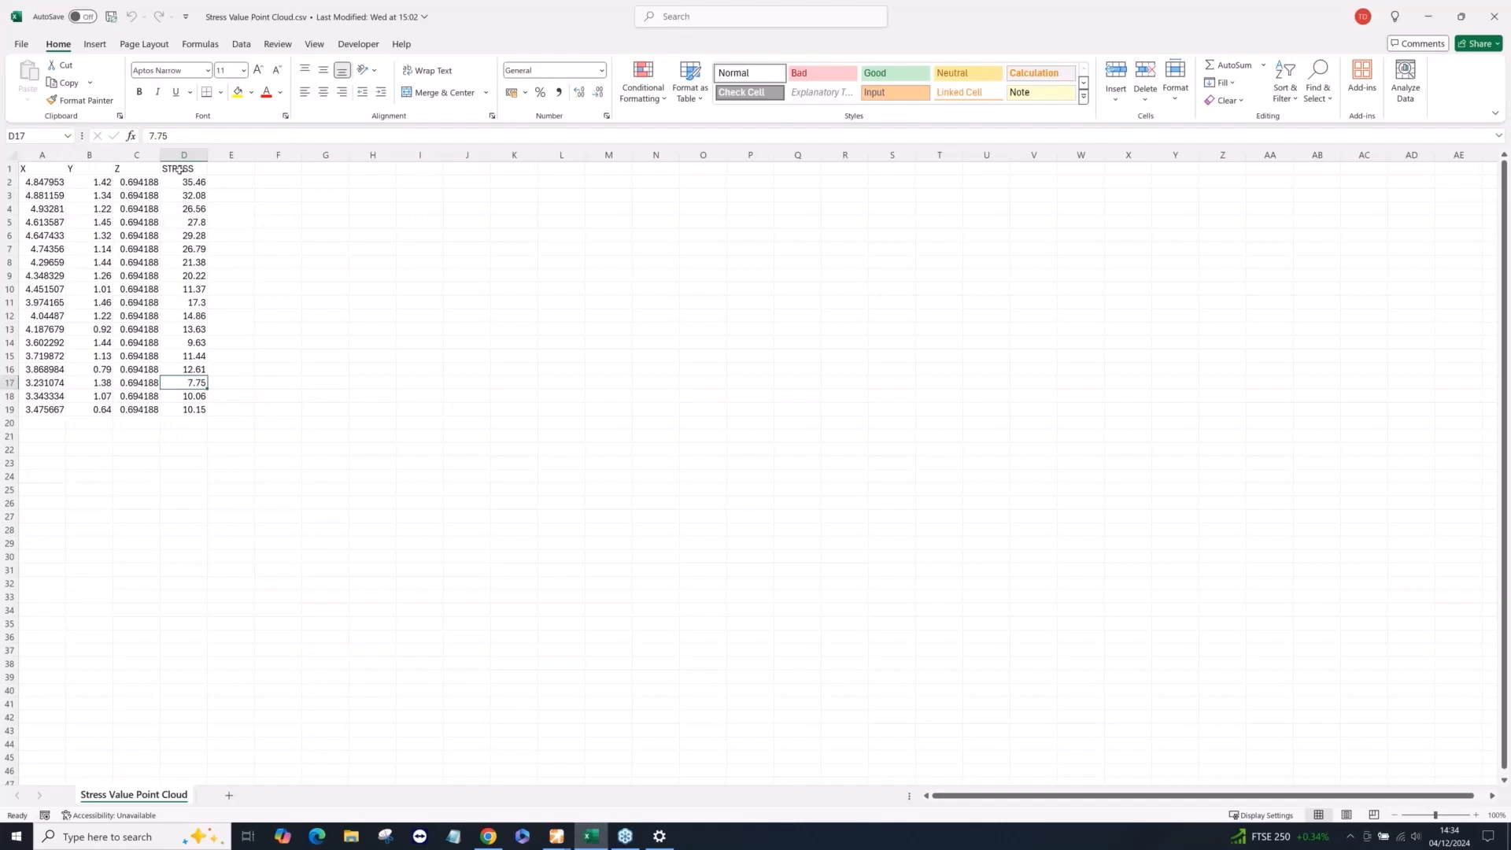
{"action": "left_click", "coordinate": [1426, 17]}
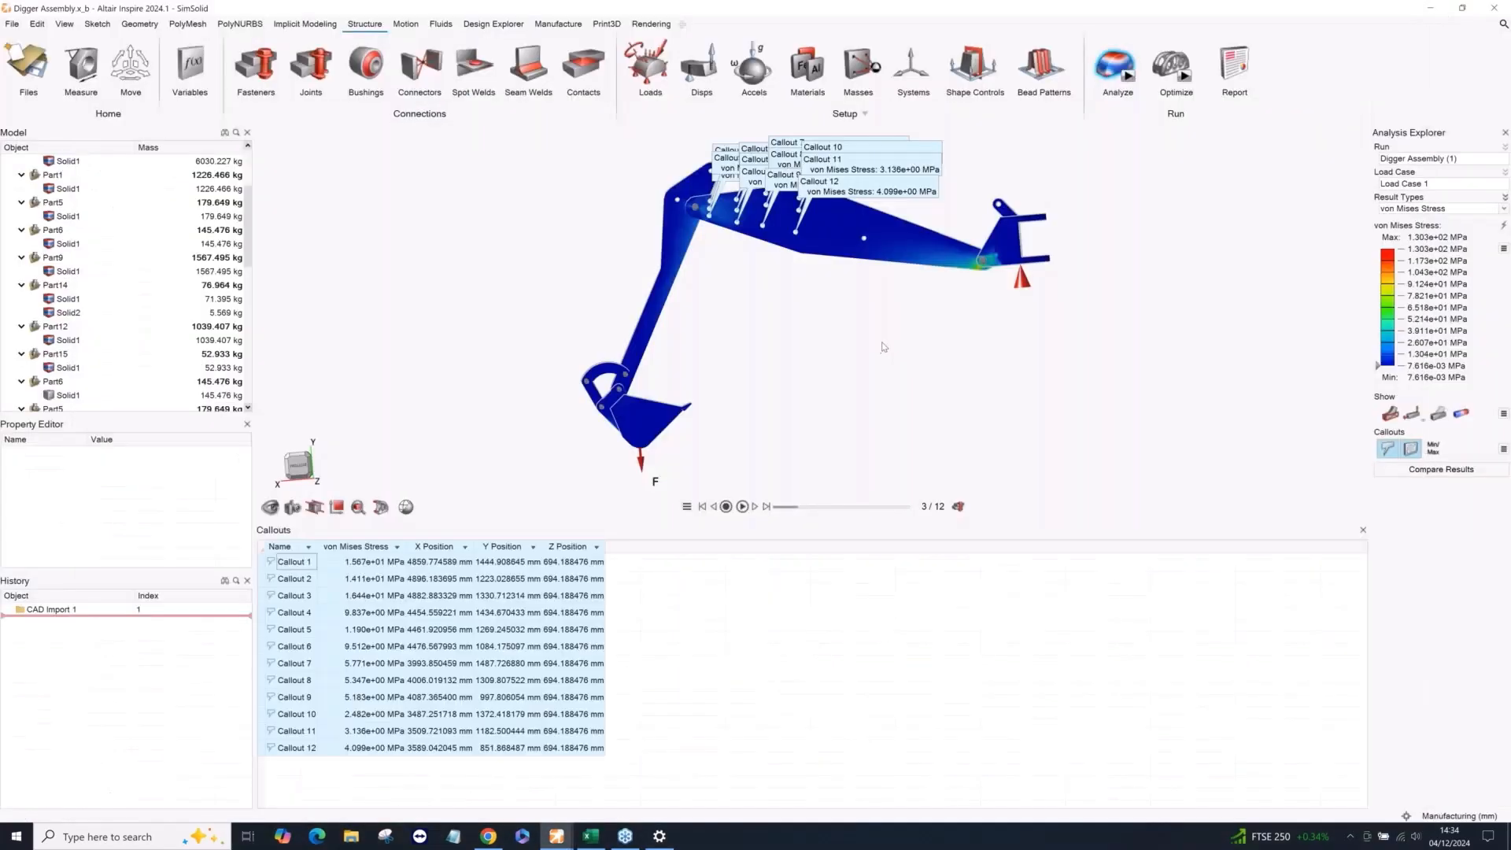
Leave the analysis results, select the boom solid and locate its entry under Part3 to check its mass.
{"action": "right_click_drag", "start_coordinate": [882, 345], "coordinate": [825, 343]}
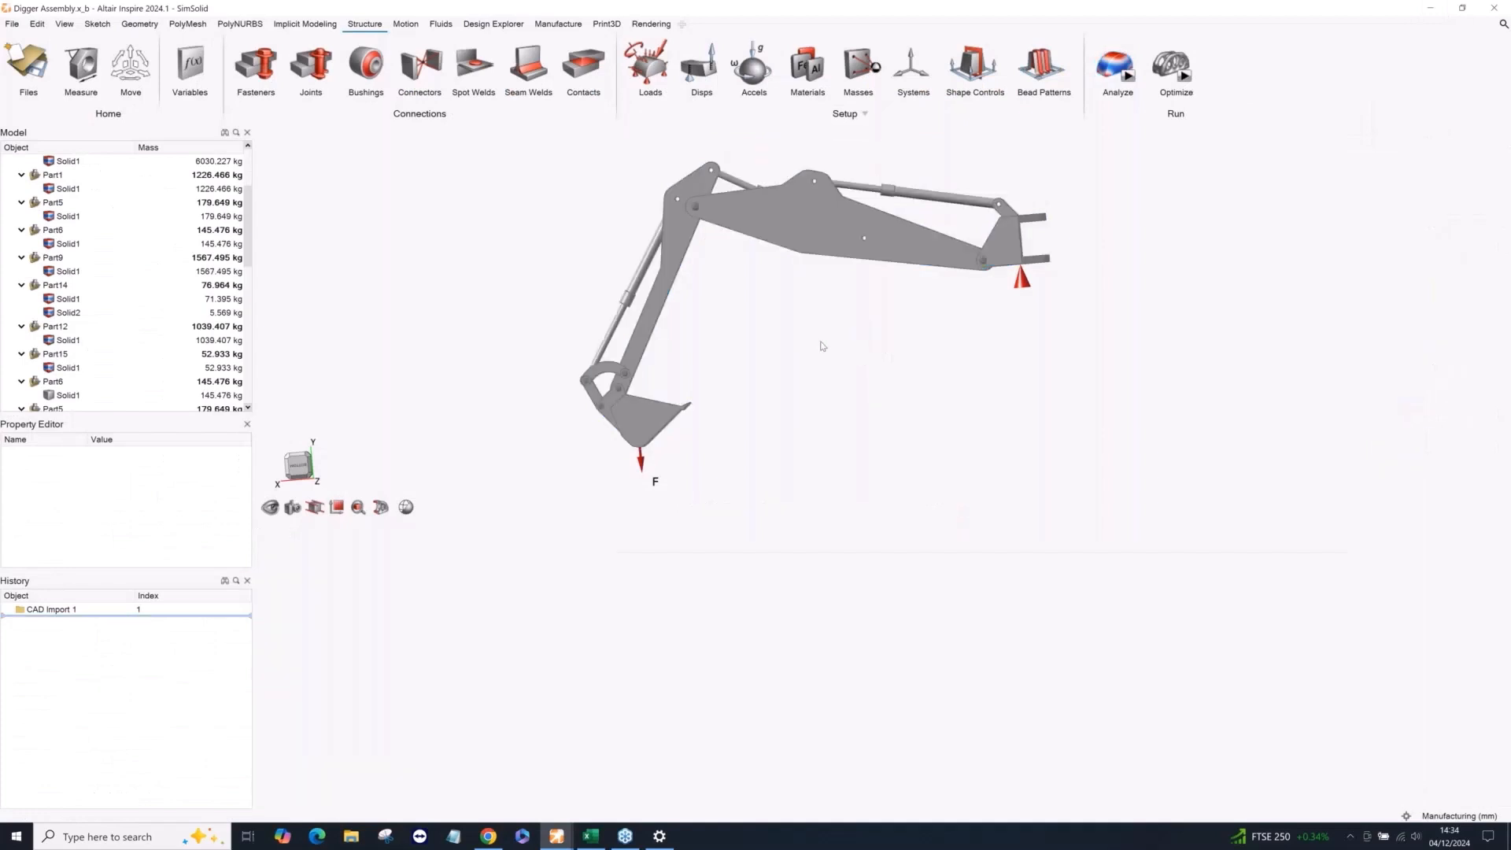
{"action": "middle_click_drag", "start_coordinate": [843, 357], "coordinate": [950, 418]}
{"action": "left_click", "coordinate": [870, 310]}
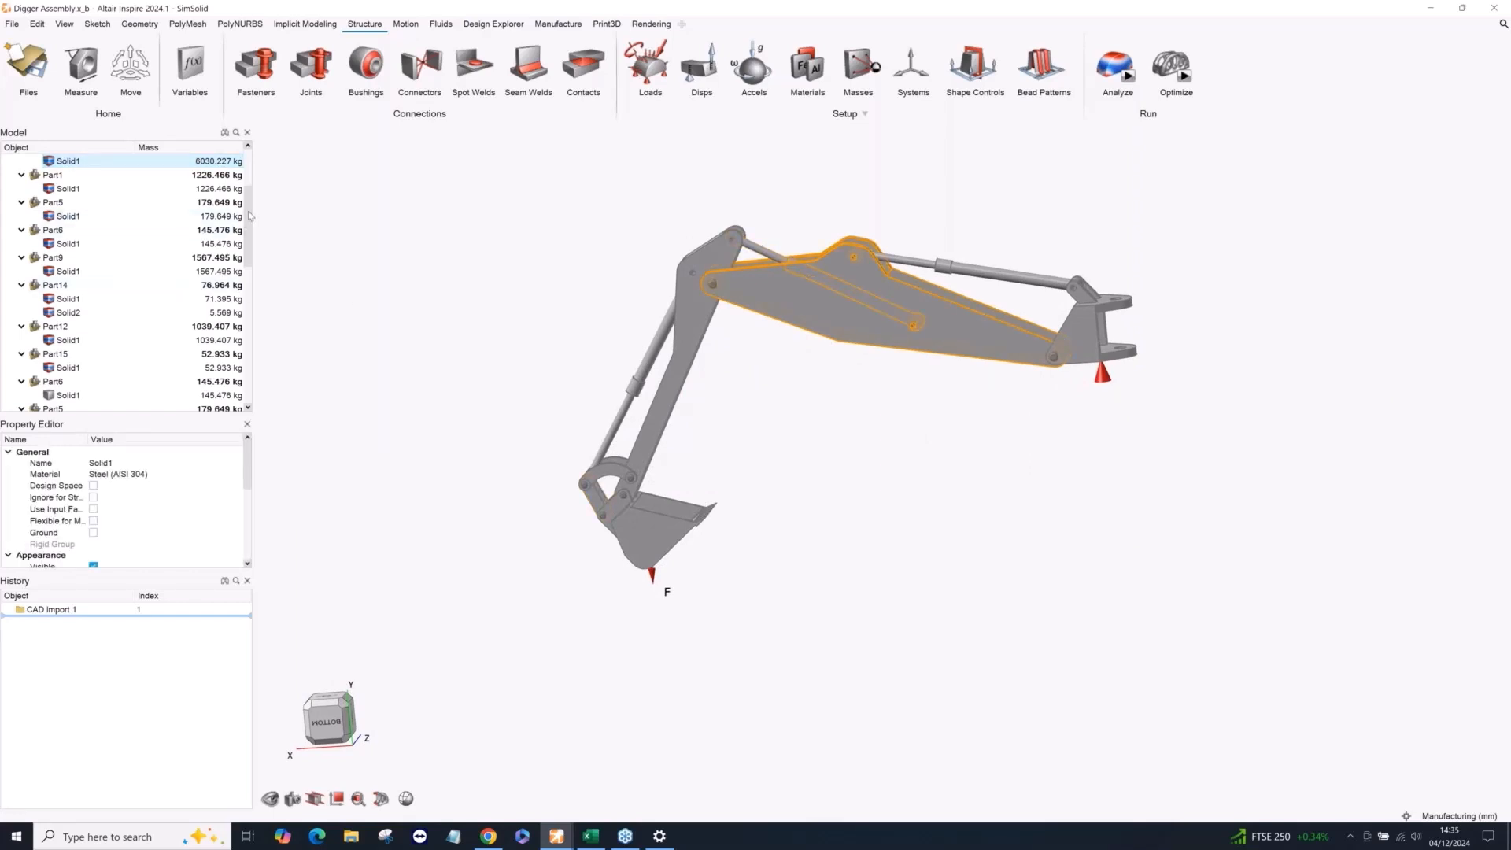
{"action": "left_click_drag", "start_coordinate": [250, 215], "coordinate": [251, 169]}
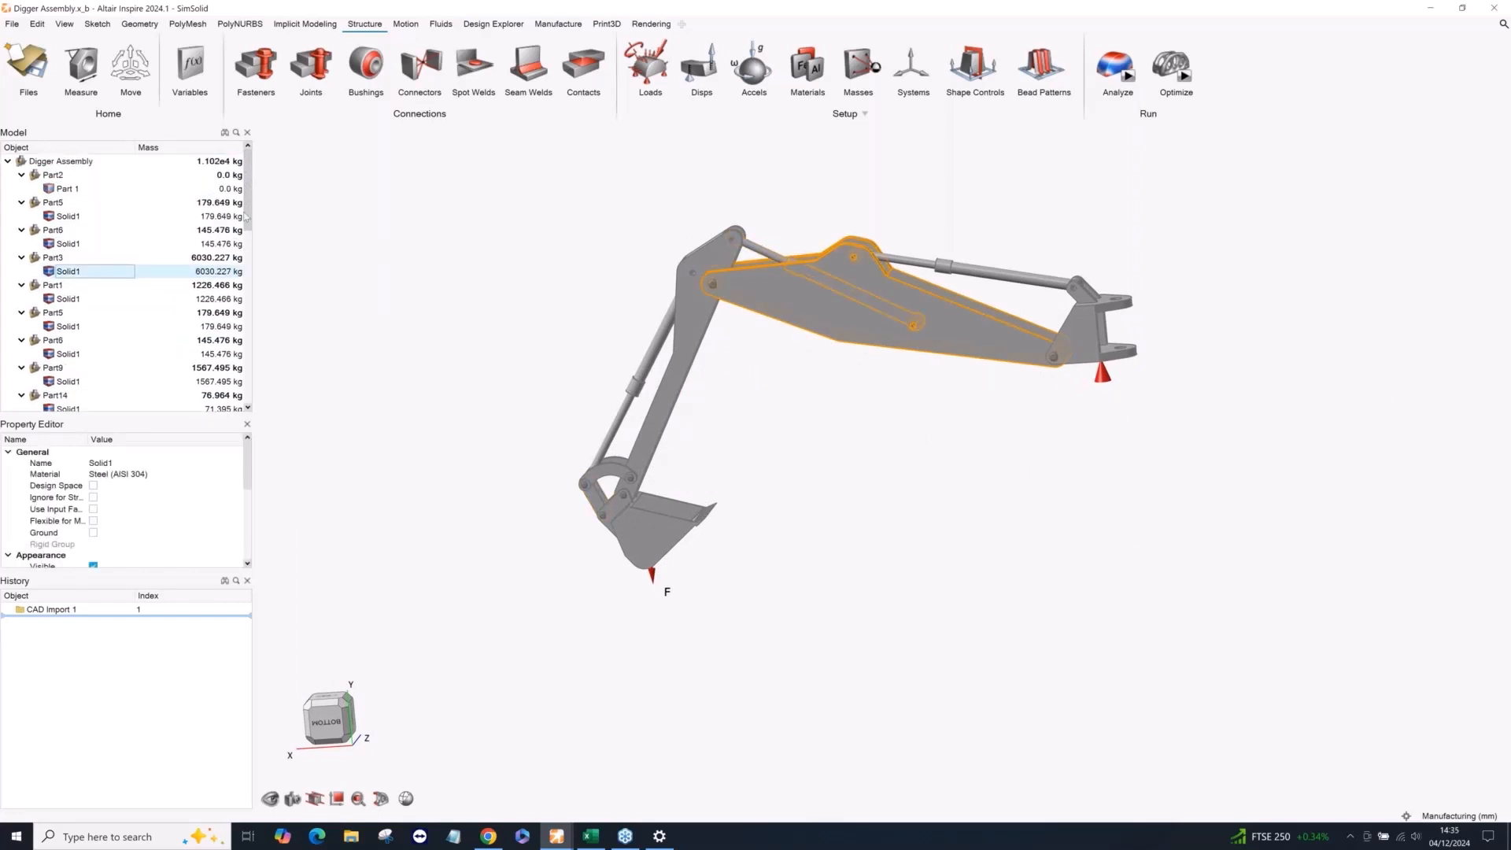
Clear the boom solid selection and open the recent file Digger Part for Implicit.stmod without saving the current model.
{"action": "left_click", "coordinate": [207, 272]}
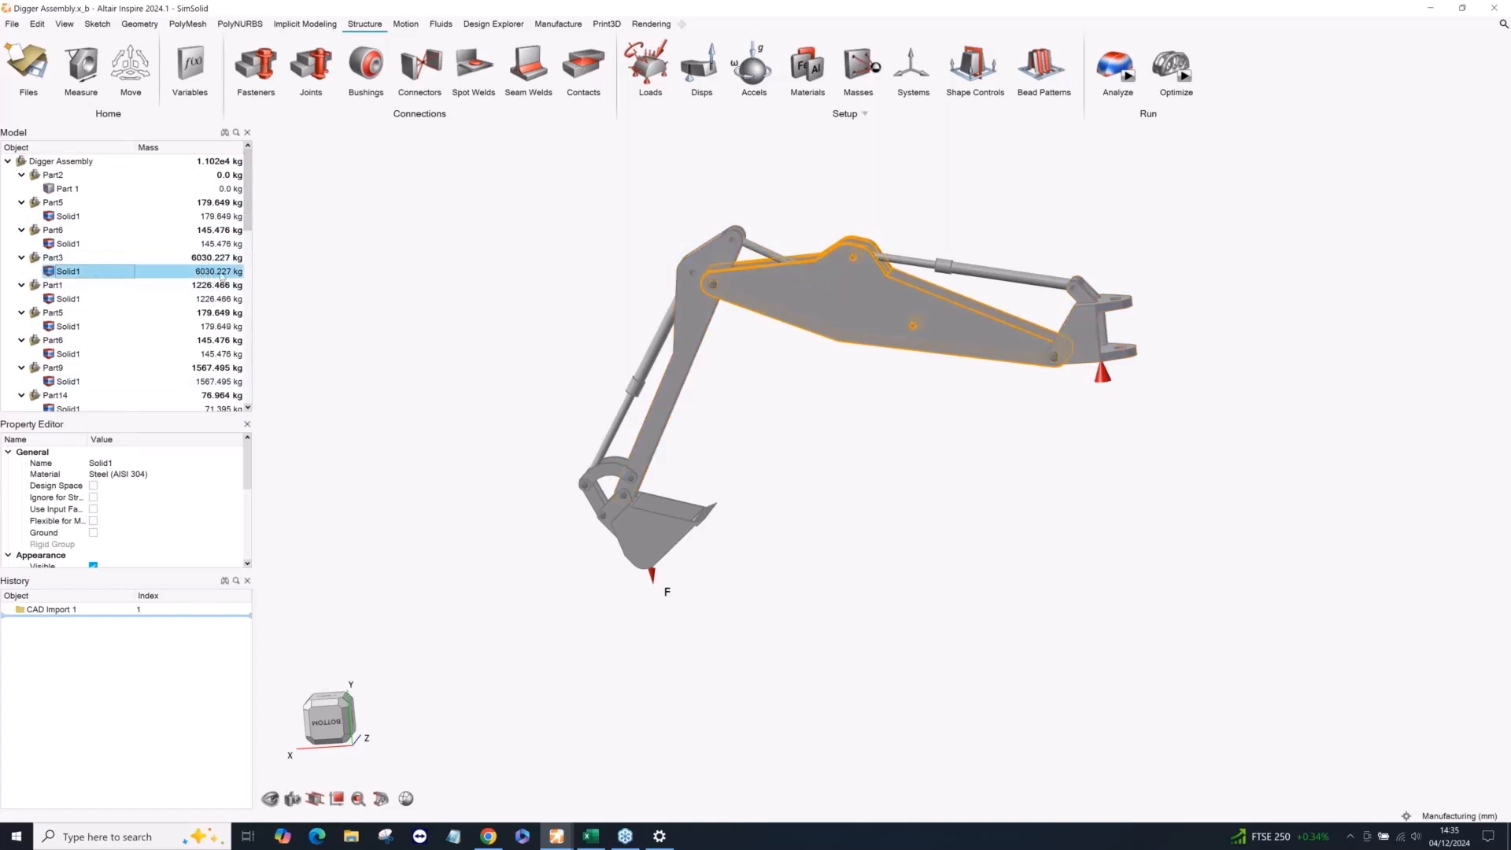
{"action": "left_click", "coordinate": [514, 269]}
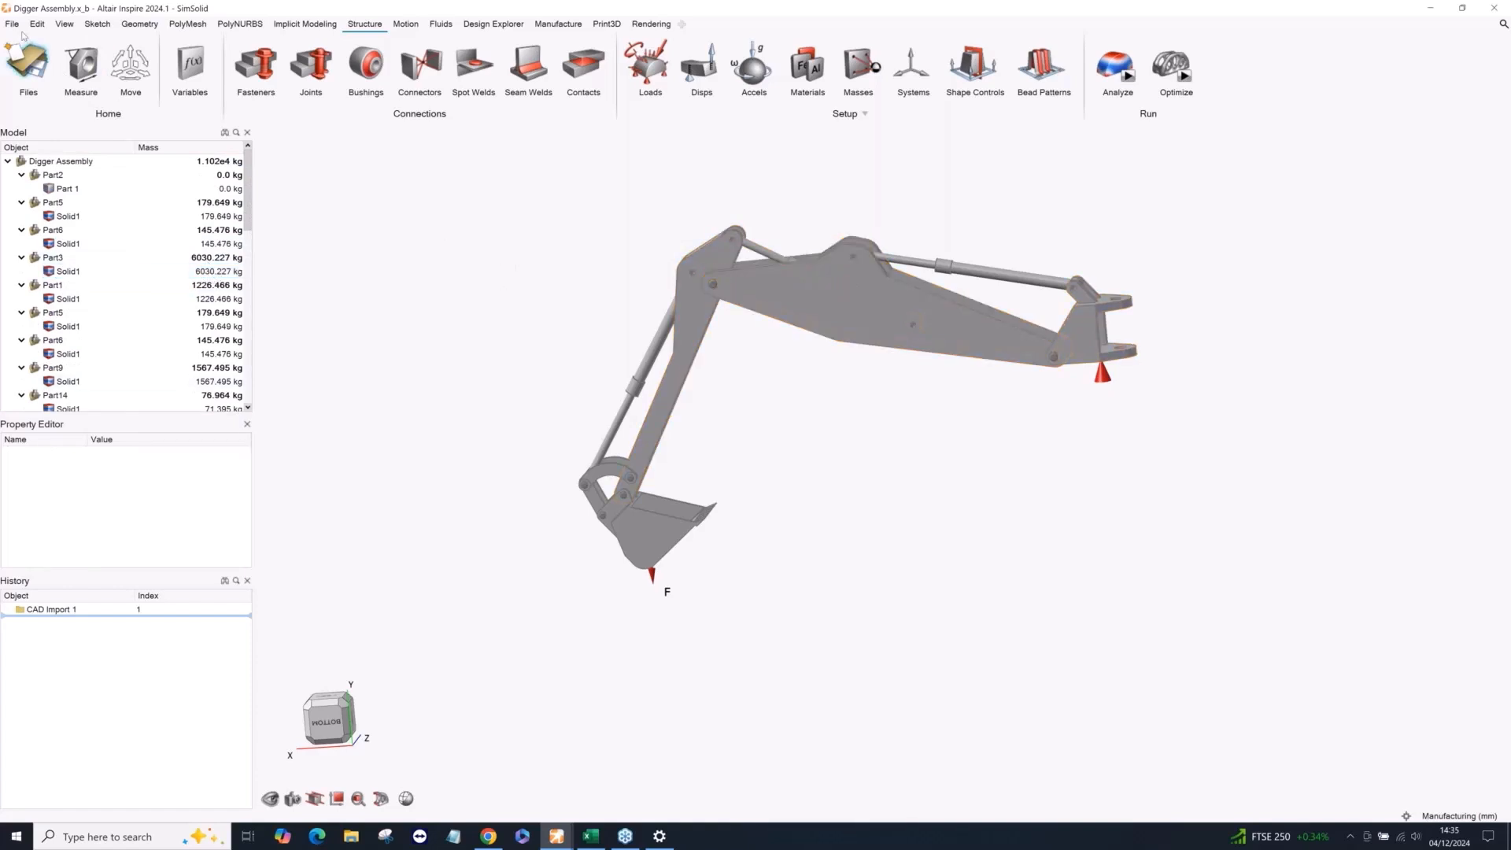
{"action": "left_click", "coordinate": [36, 69]}
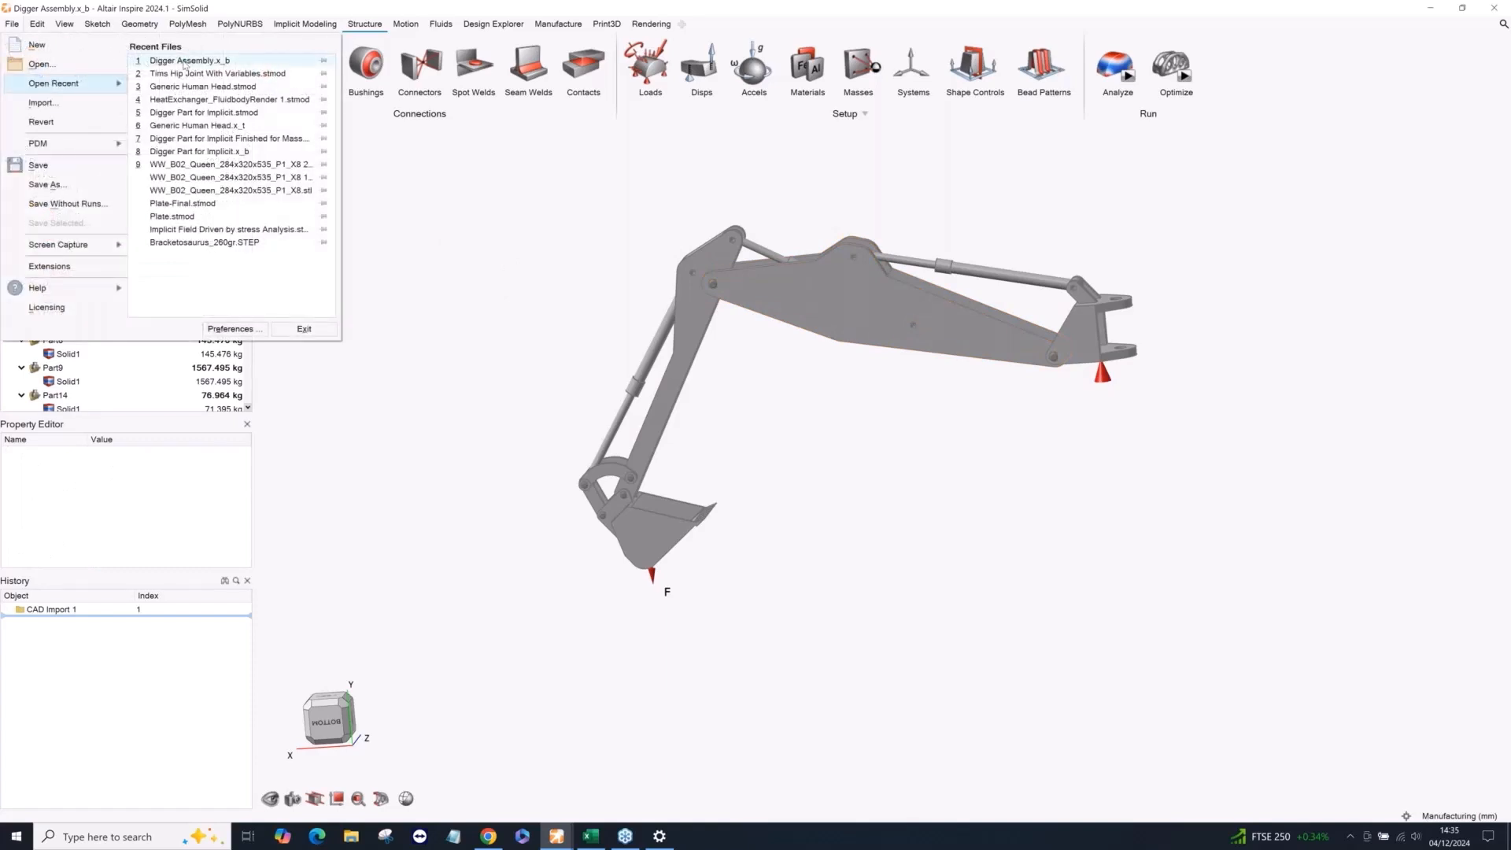
{"action": "left_click", "coordinate": [207, 114]}
{"action": "left_click", "coordinate": [349, 187]}
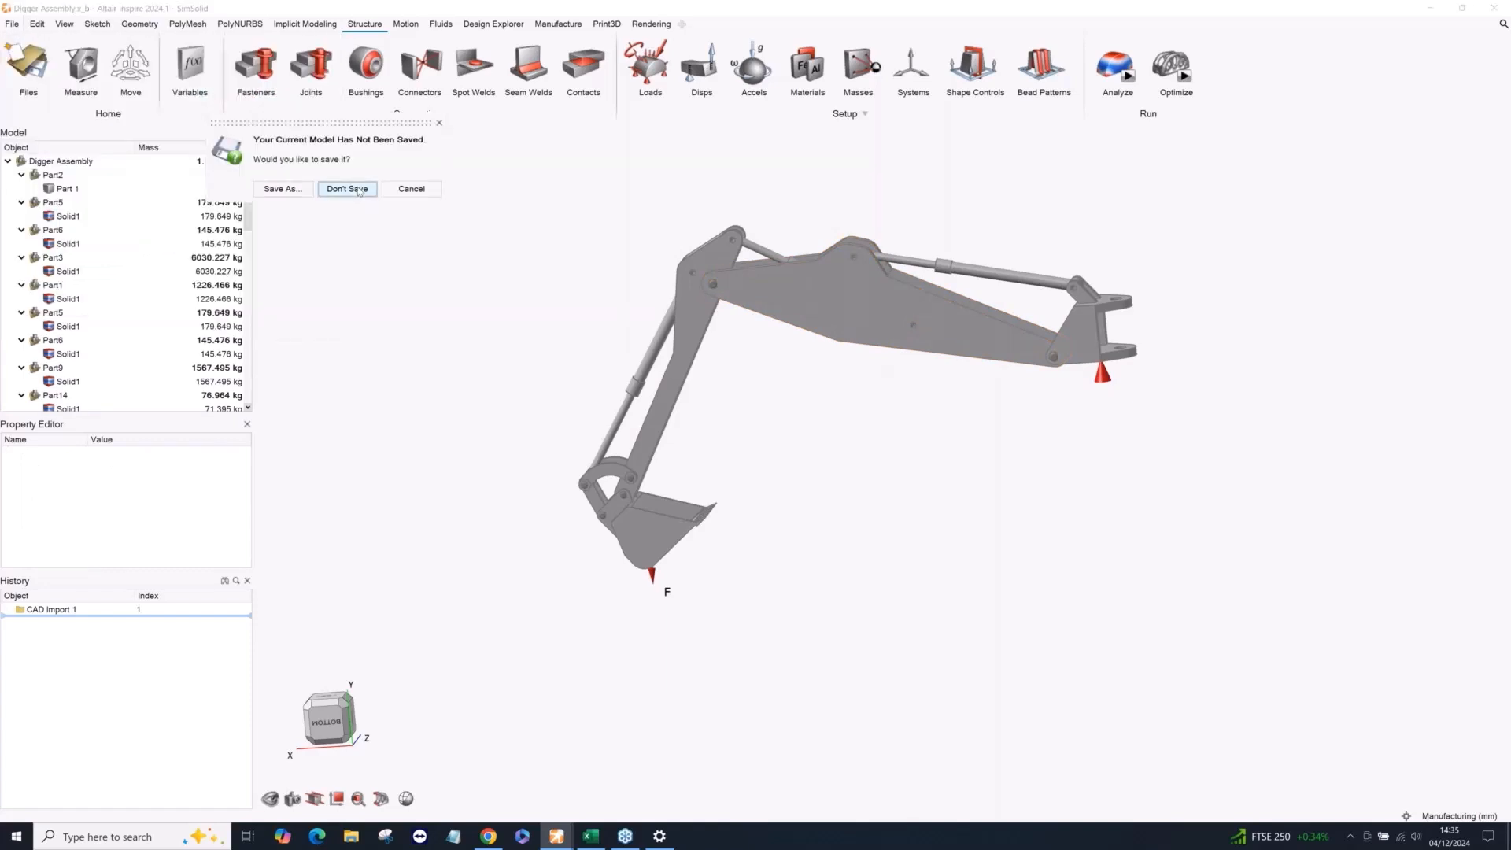
Create an implicit point cloud on the digger part by importing Stress Value Point Cloud.csv with Inverse Distance interpolation.
{"action": "middle_click_drag", "start_coordinate": [921, 294], "coordinate": [856, 286]}
{"action": "scroll", "coordinate": [850, 363], "scroll_direction": "down", "scroll_amount": 1}
{"action": "scroll", "coordinate": [856, 453], "scroll_direction": "up", "scroll_amount": 2}
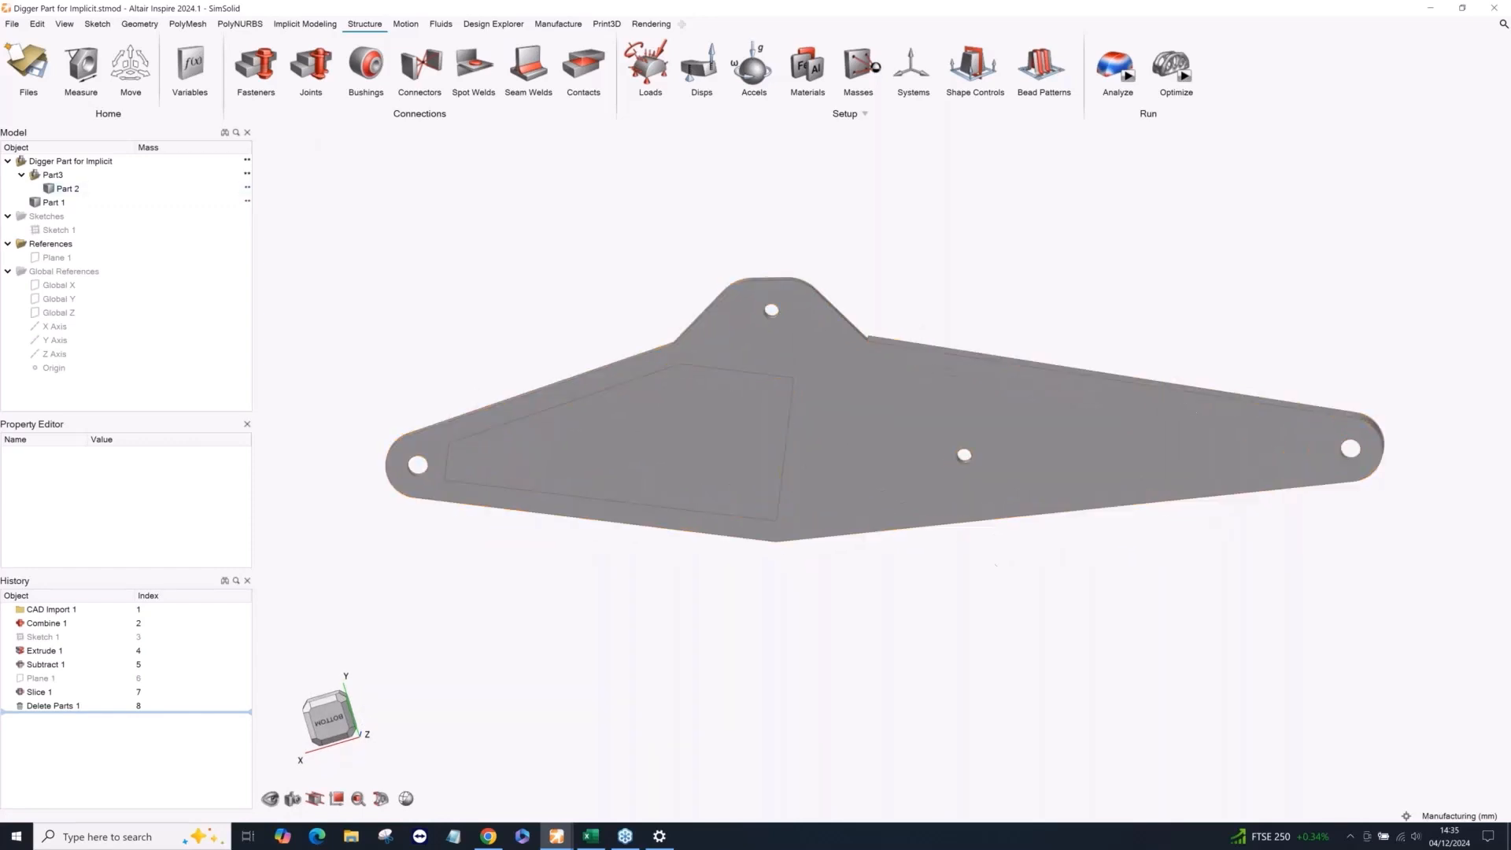
{"action": "middle_click_drag", "start_coordinate": [664, 456], "coordinate": [659, 417]}
{"action": "scroll", "coordinate": [665, 437], "scroll_direction": "down", "scroll_amount": 1}
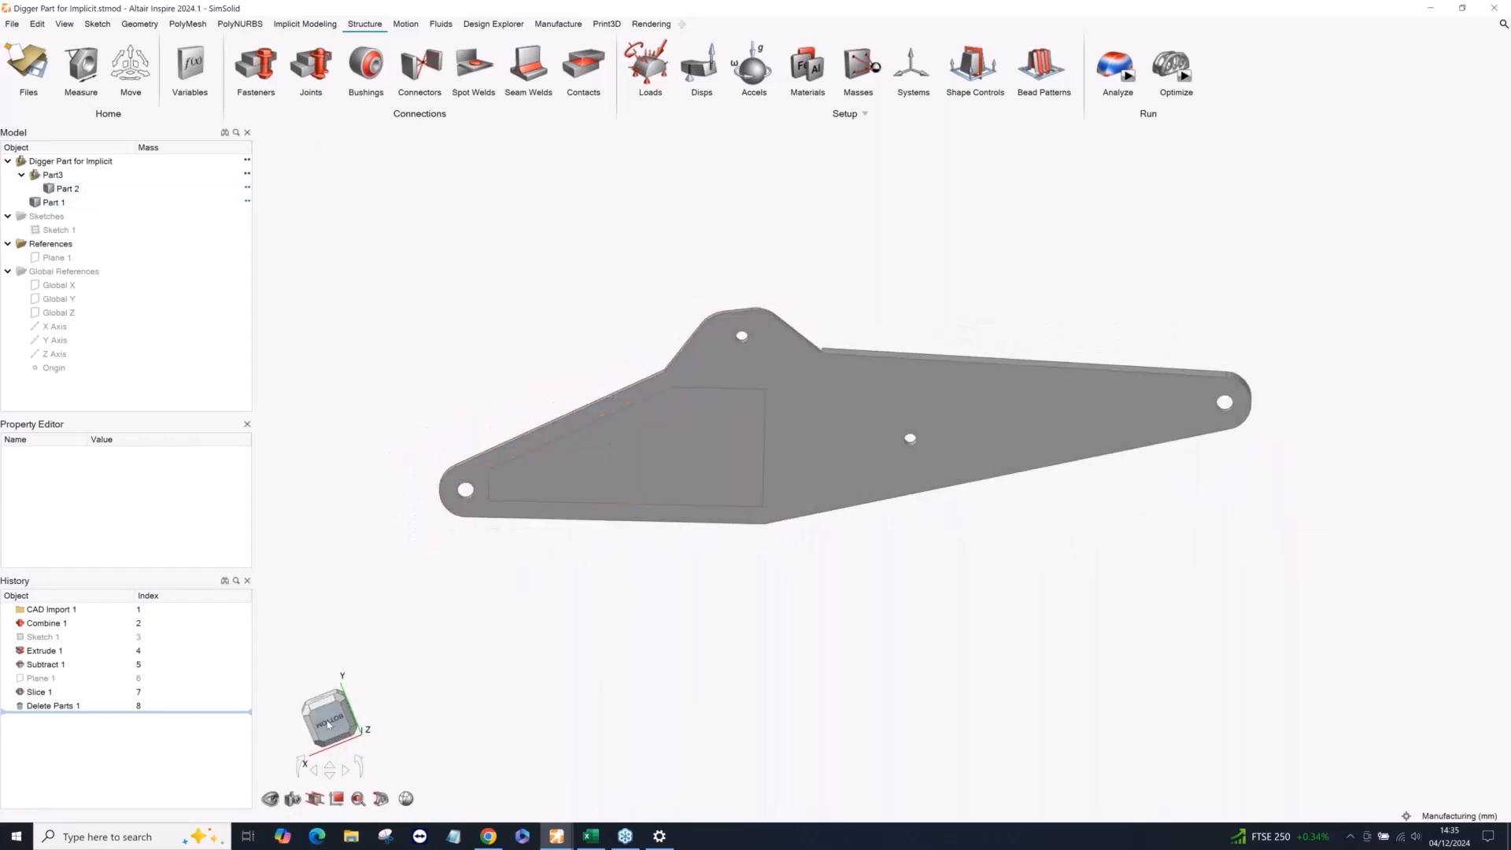
{"action": "scroll", "coordinate": [680, 488], "scroll_direction": "up", "scroll_amount": 1}
{"action": "left_click", "coordinate": [305, 24]}
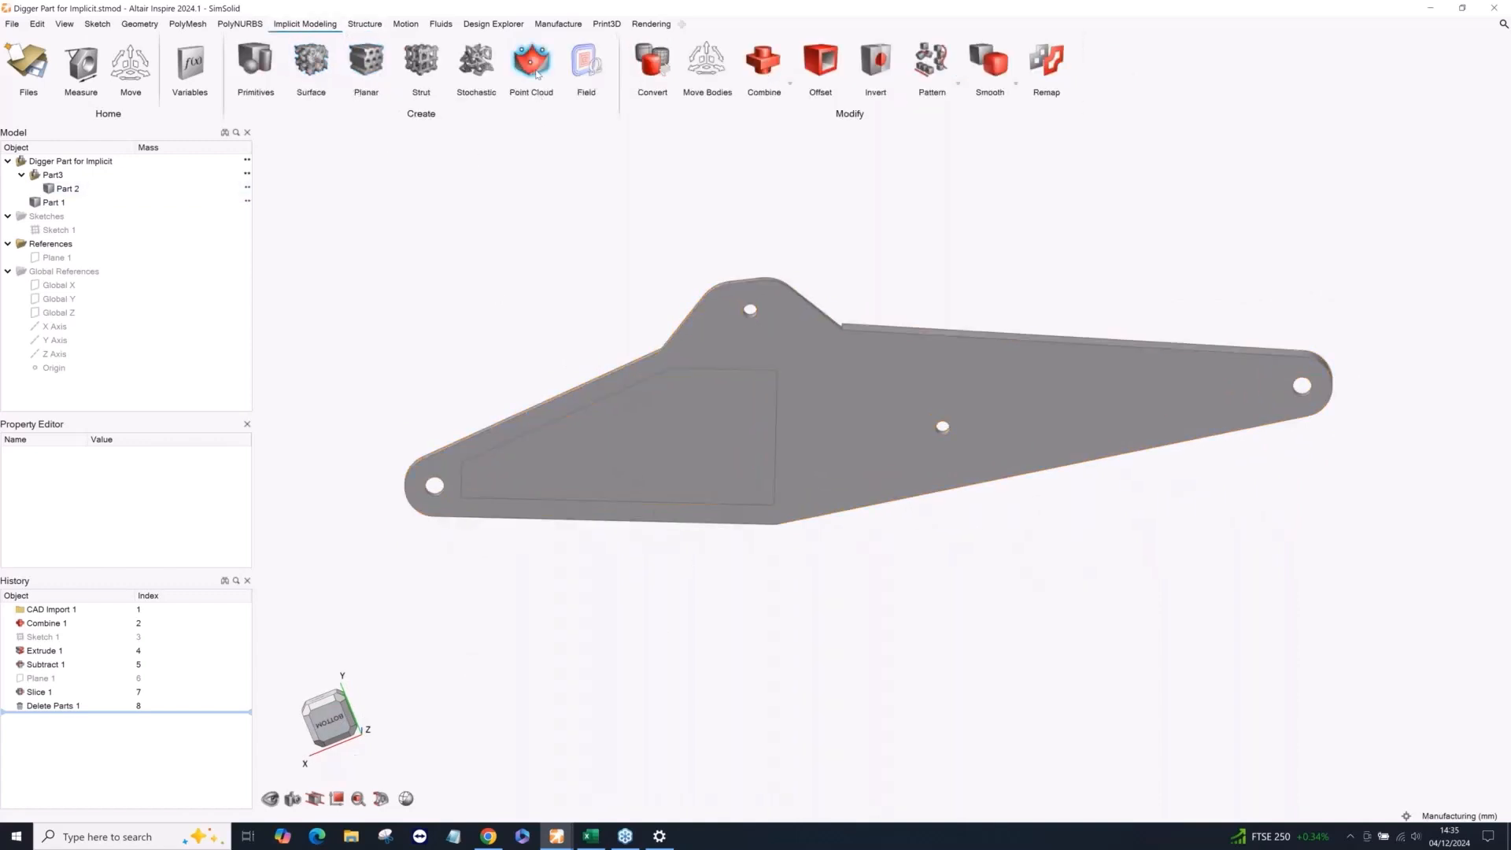
{"action": "left_click", "coordinate": [533, 66]}
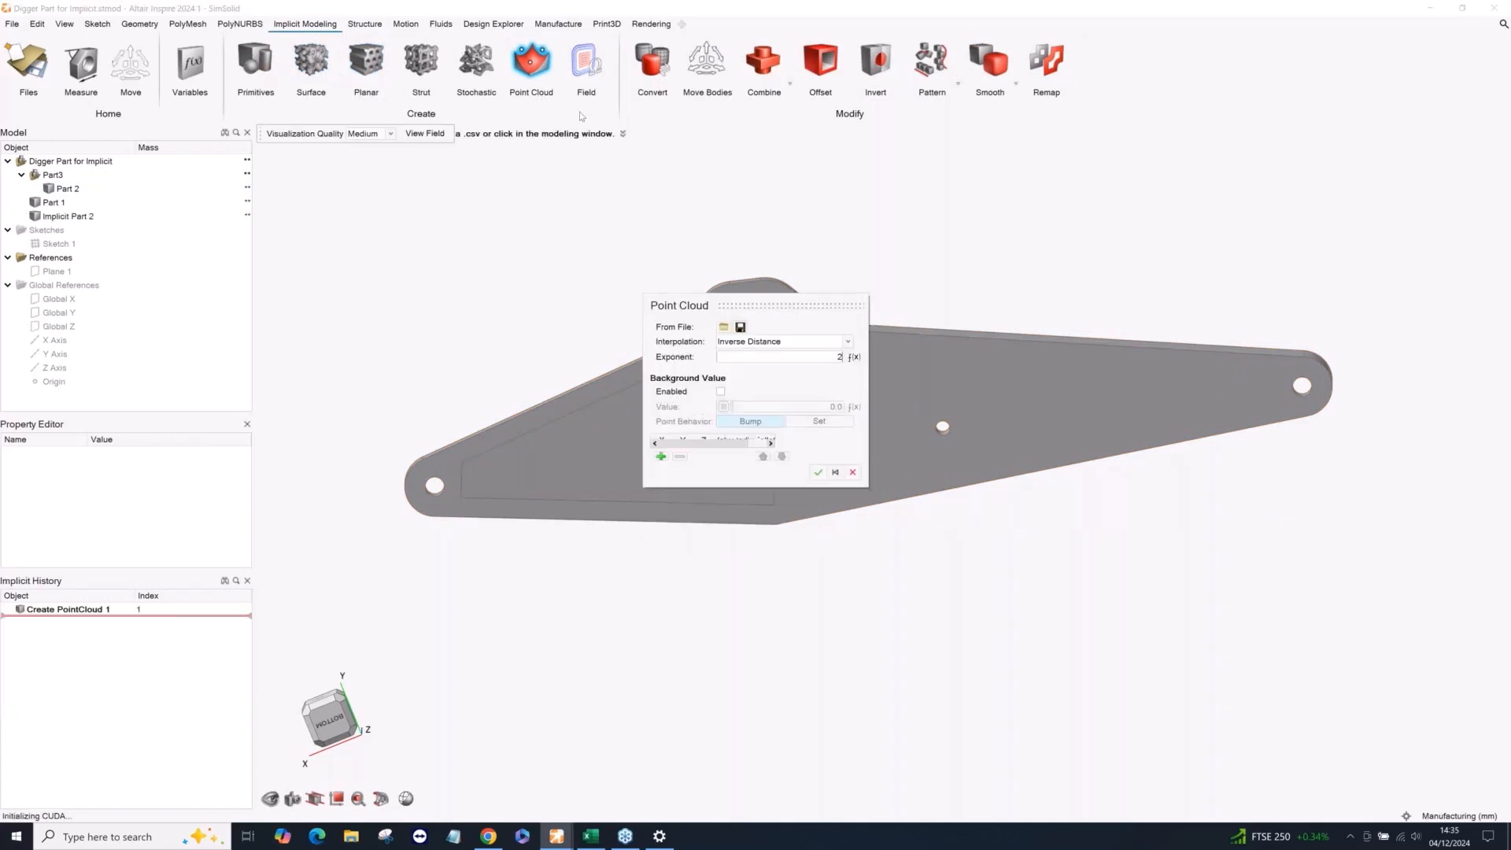
{"action": "left_click", "coordinate": [723, 327]}
{"action": "left_click", "coordinate": [190, 111]}
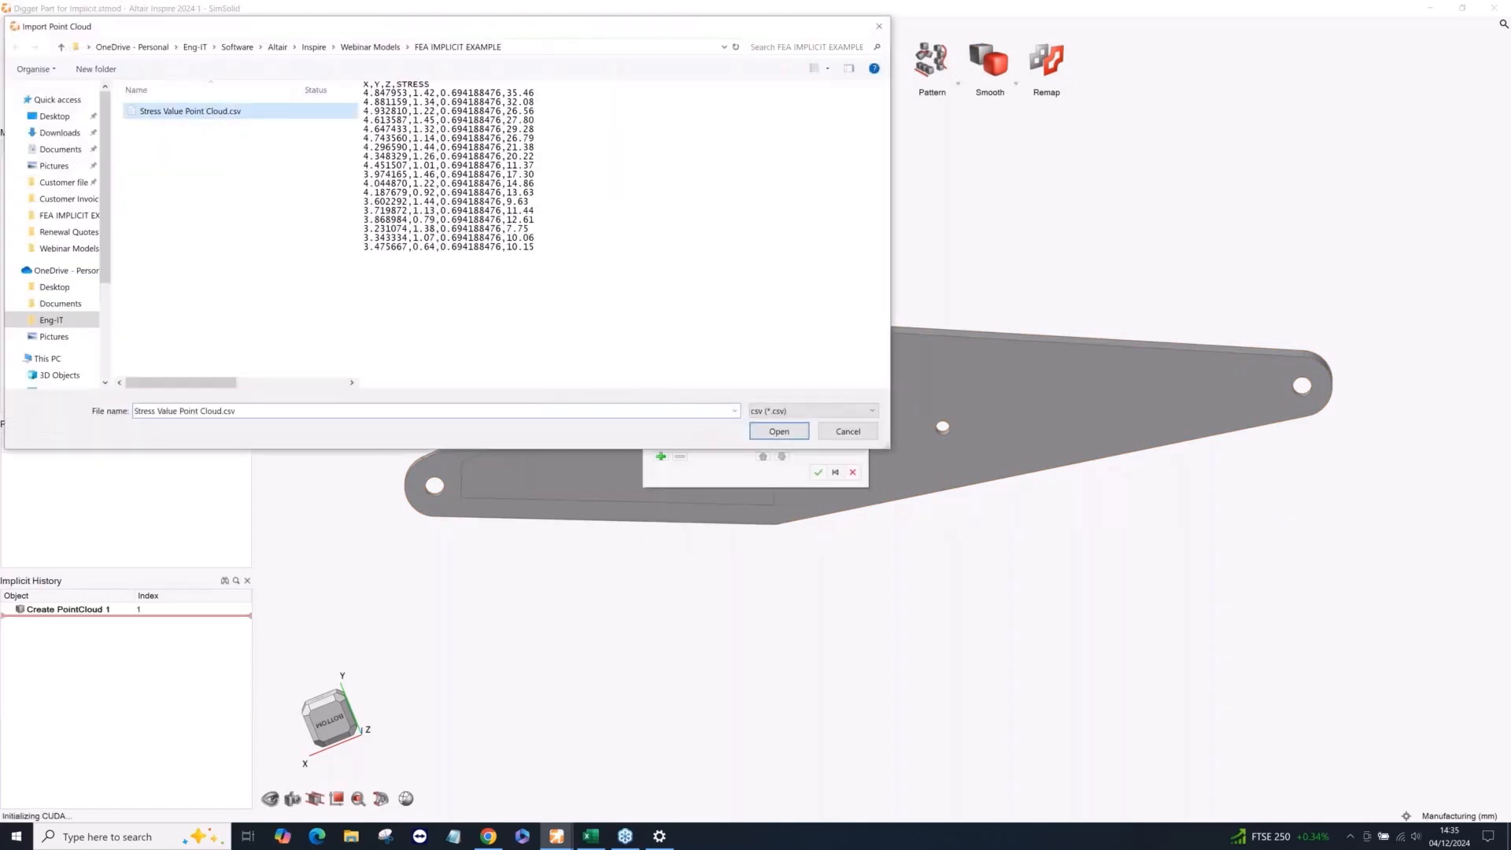
{"action": "left_click", "coordinate": [767, 435]}
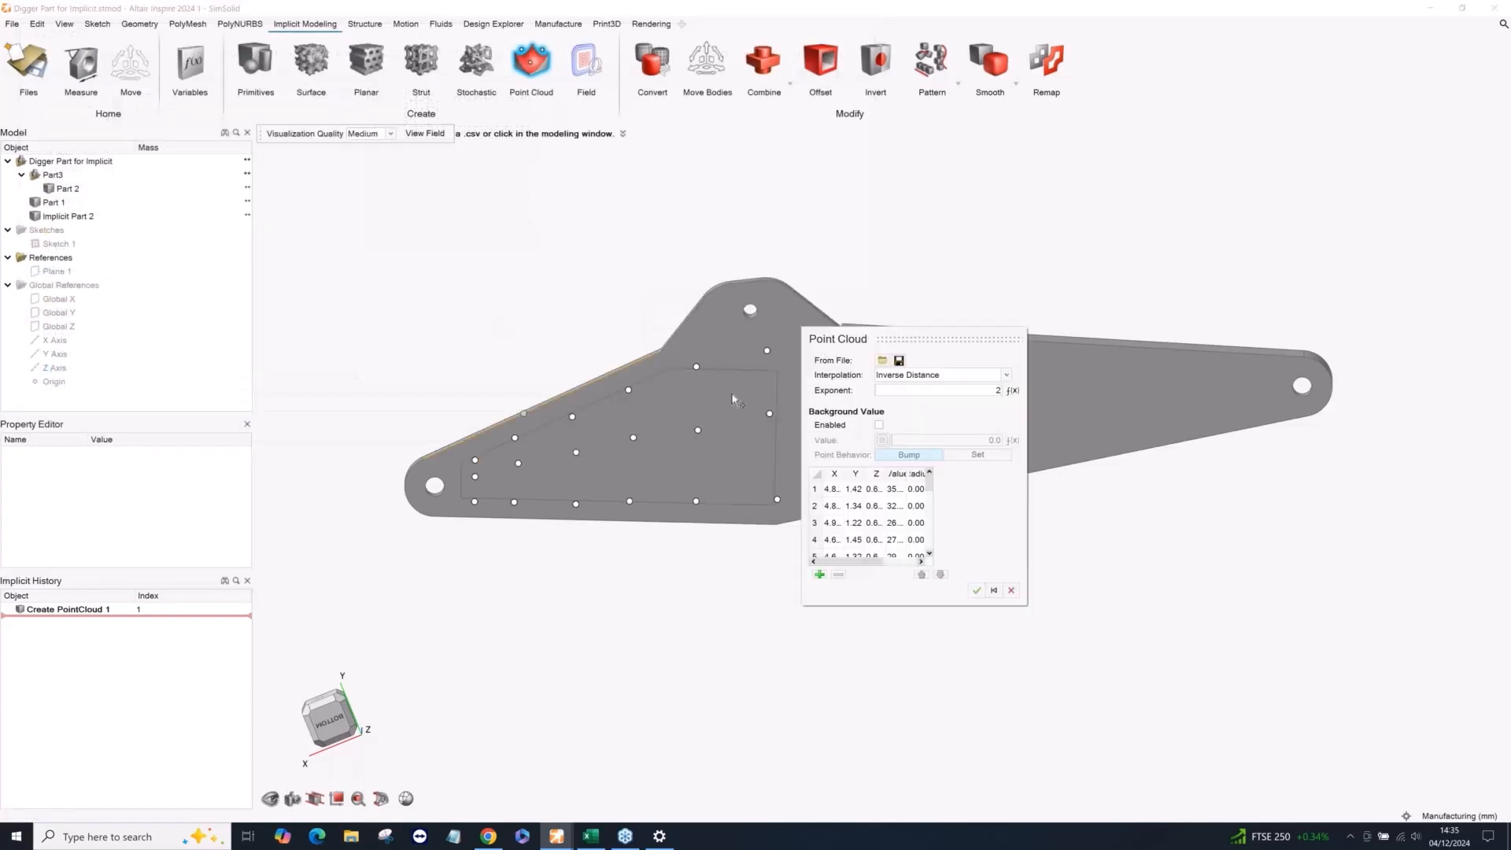
{"action": "left_click", "coordinate": [977, 591]}
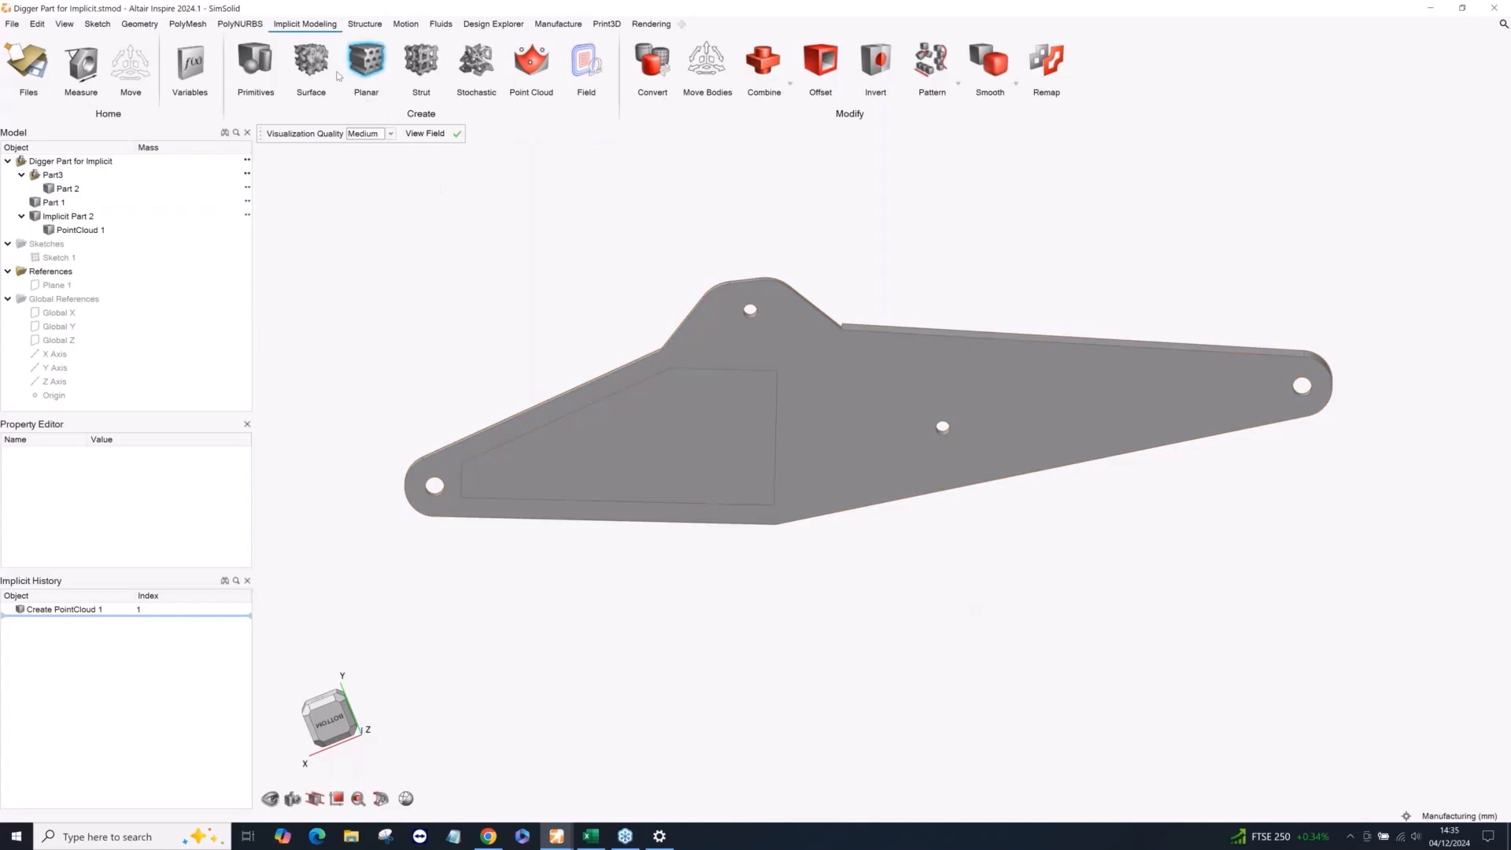
Start a planar hexagon lattice on the pocket-shaped body inside the boom plate.
{"action": "left_click", "coordinate": [366, 61]}
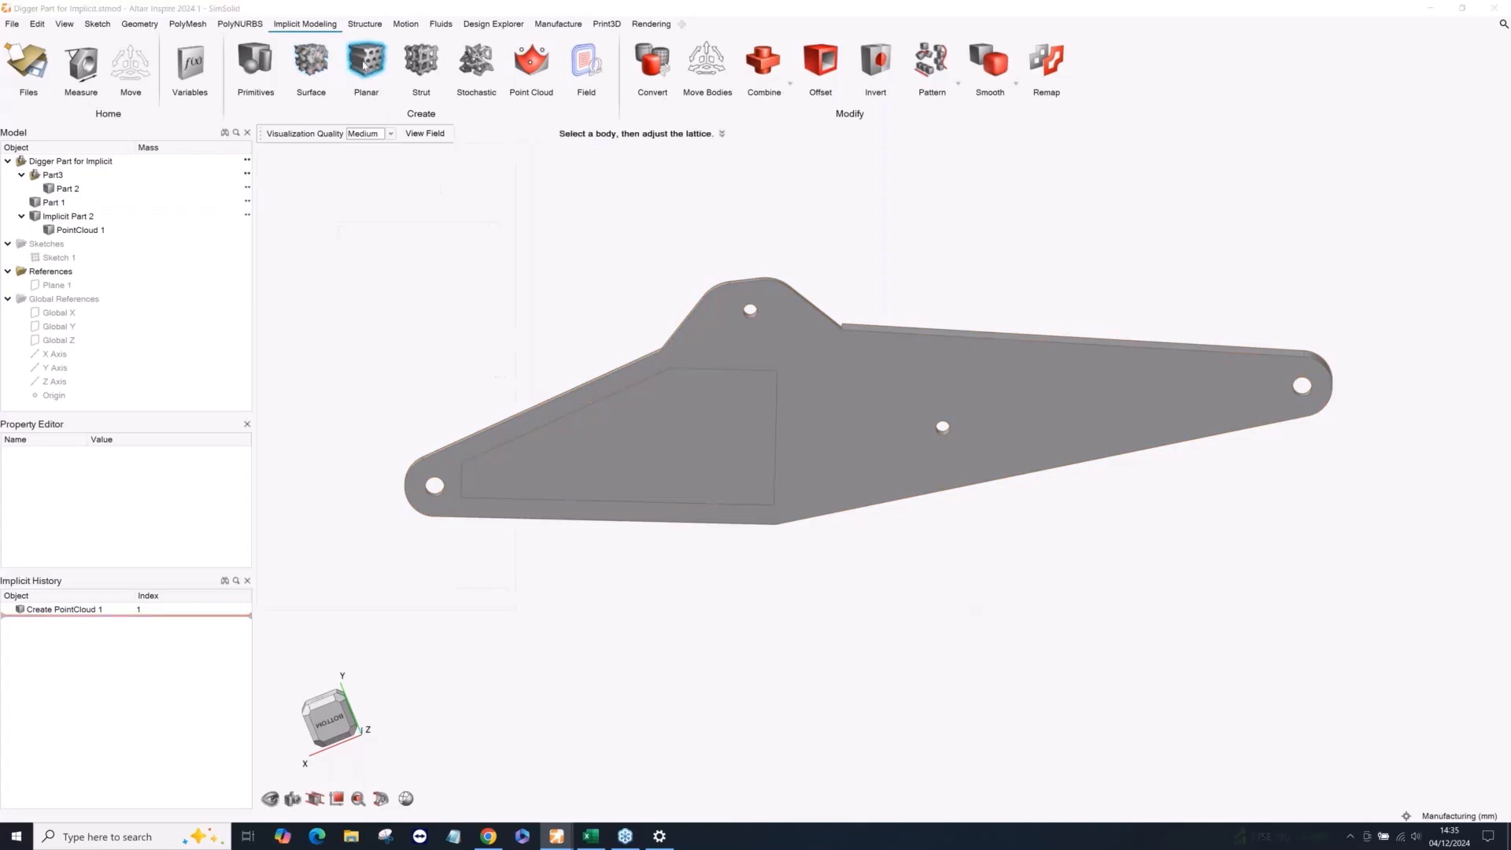
{"action": "left_click", "coordinate": [692, 449]}
{"action": "right_click_drag", "start_coordinate": [724, 601], "coordinate": [902, 568]}
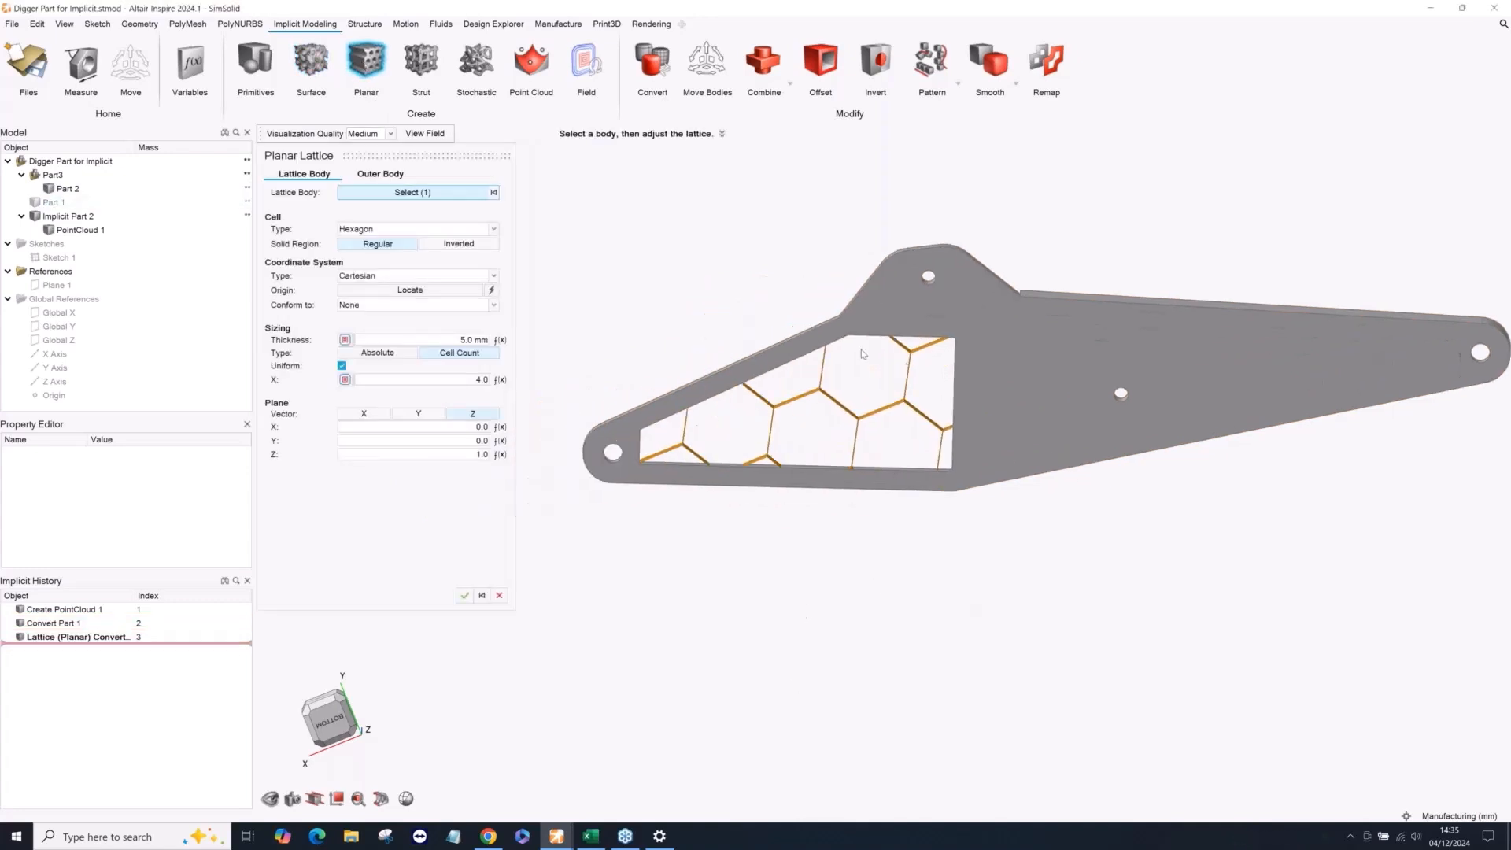
{"action": "scroll", "coordinate": [880, 393], "scroll_direction": "up", "scroll_amount": 3}
{"action": "scroll", "coordinate": [882, 404], "scroll_direction": "down", "scroll_amount": 3}
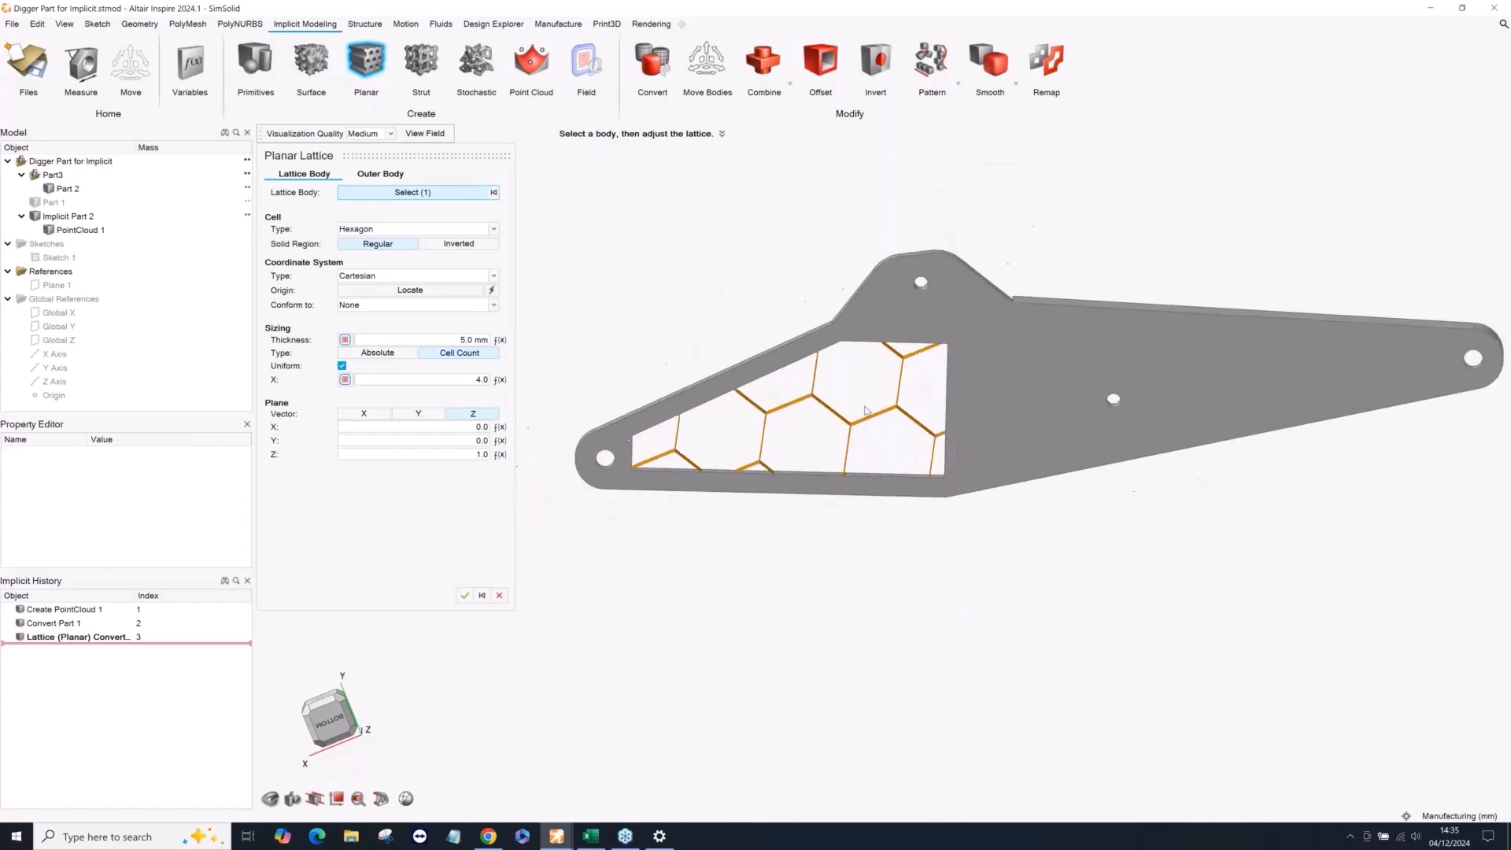
{"action": "scroll", "coordinate": [881, 404], "scroll_direction": "up", "scroll_amount": 3}
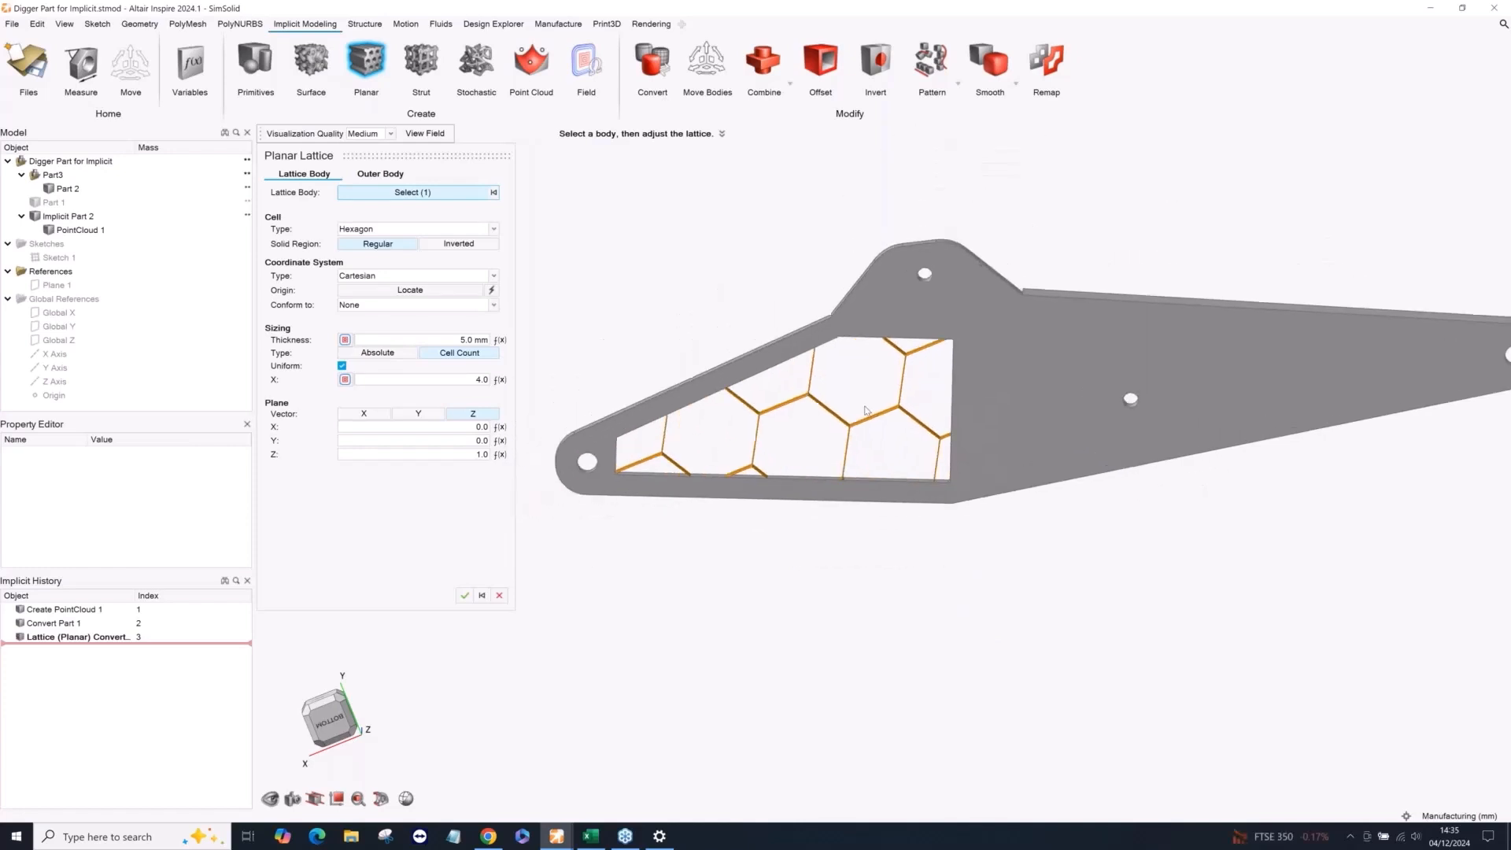
Set the planar lattice's uniform X cell count to 12.
{"action": "left_click", "coordinate": [446, 381]}
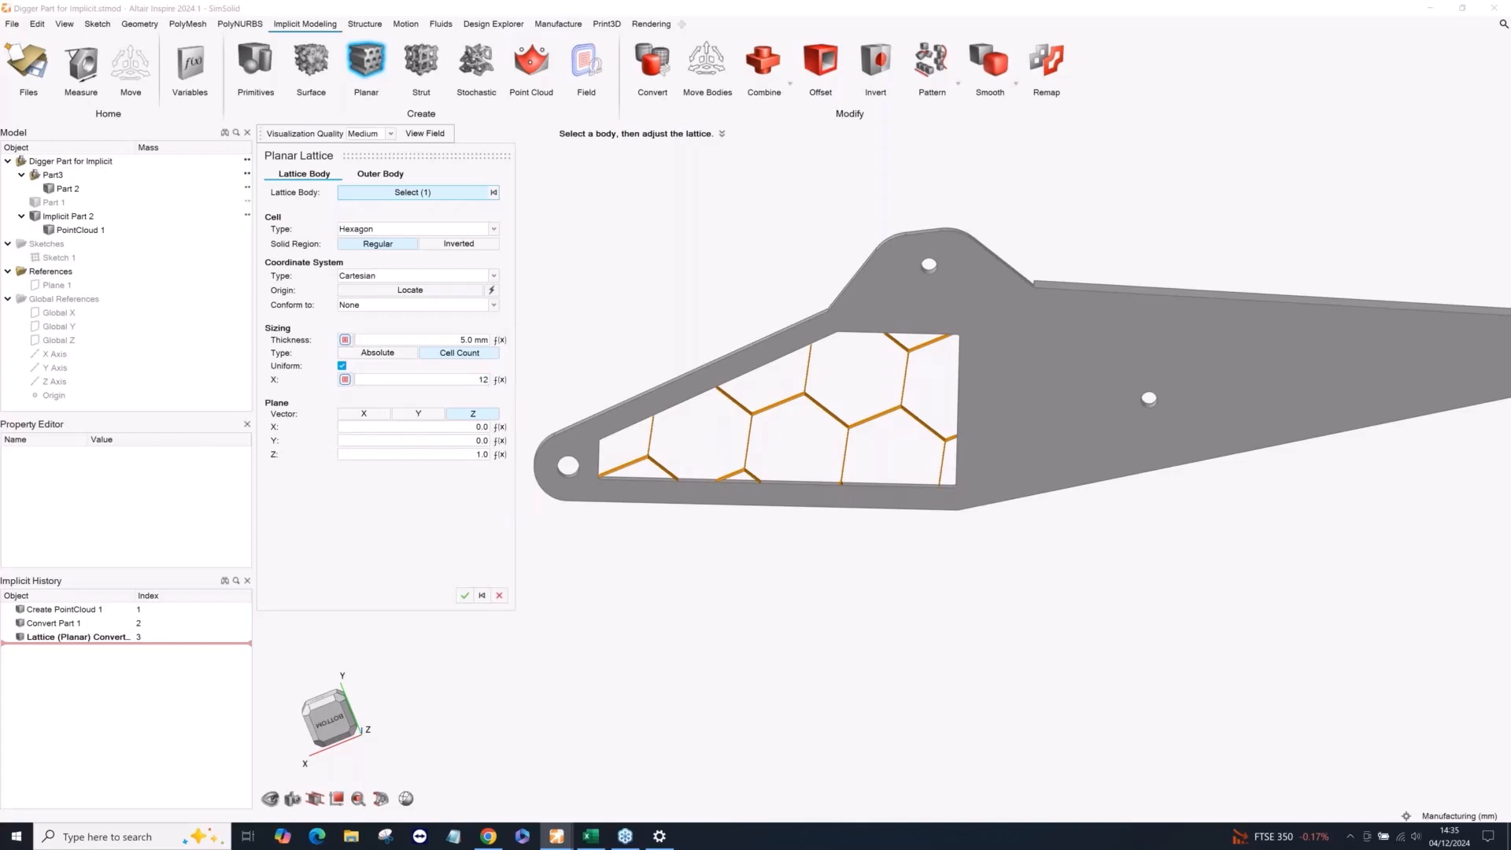
{"action": "key", "text": "Return"}
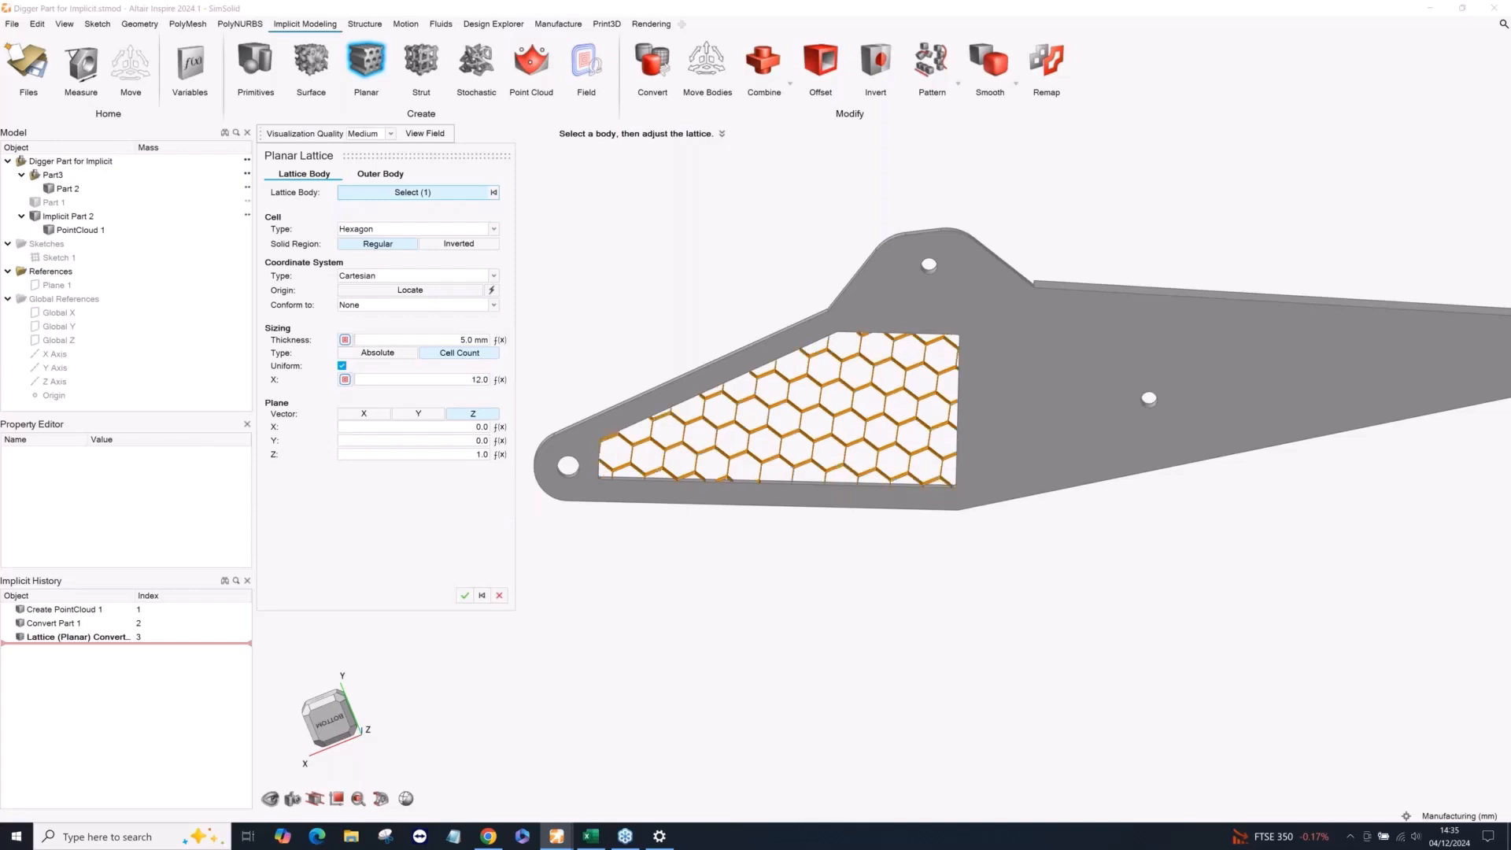
{"action": "scroll", "coordinate": [872, 373], "scroll_direction": "up", "scroll_amount": 3}
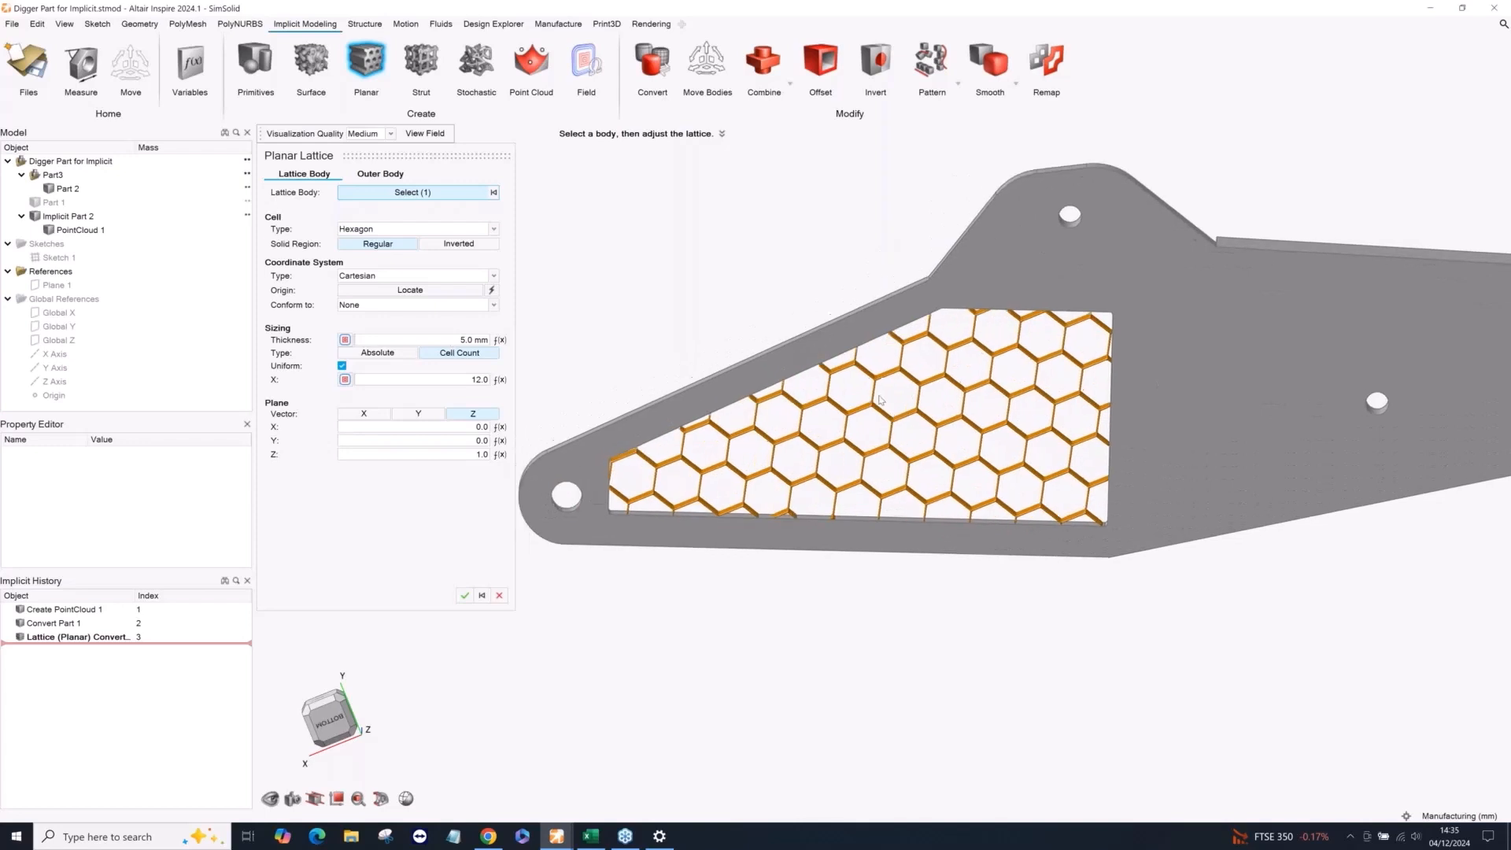
{"action": "scroll", "coordinate": [643, 350], "scroll_direction": "down", "scroll_amount": 2}
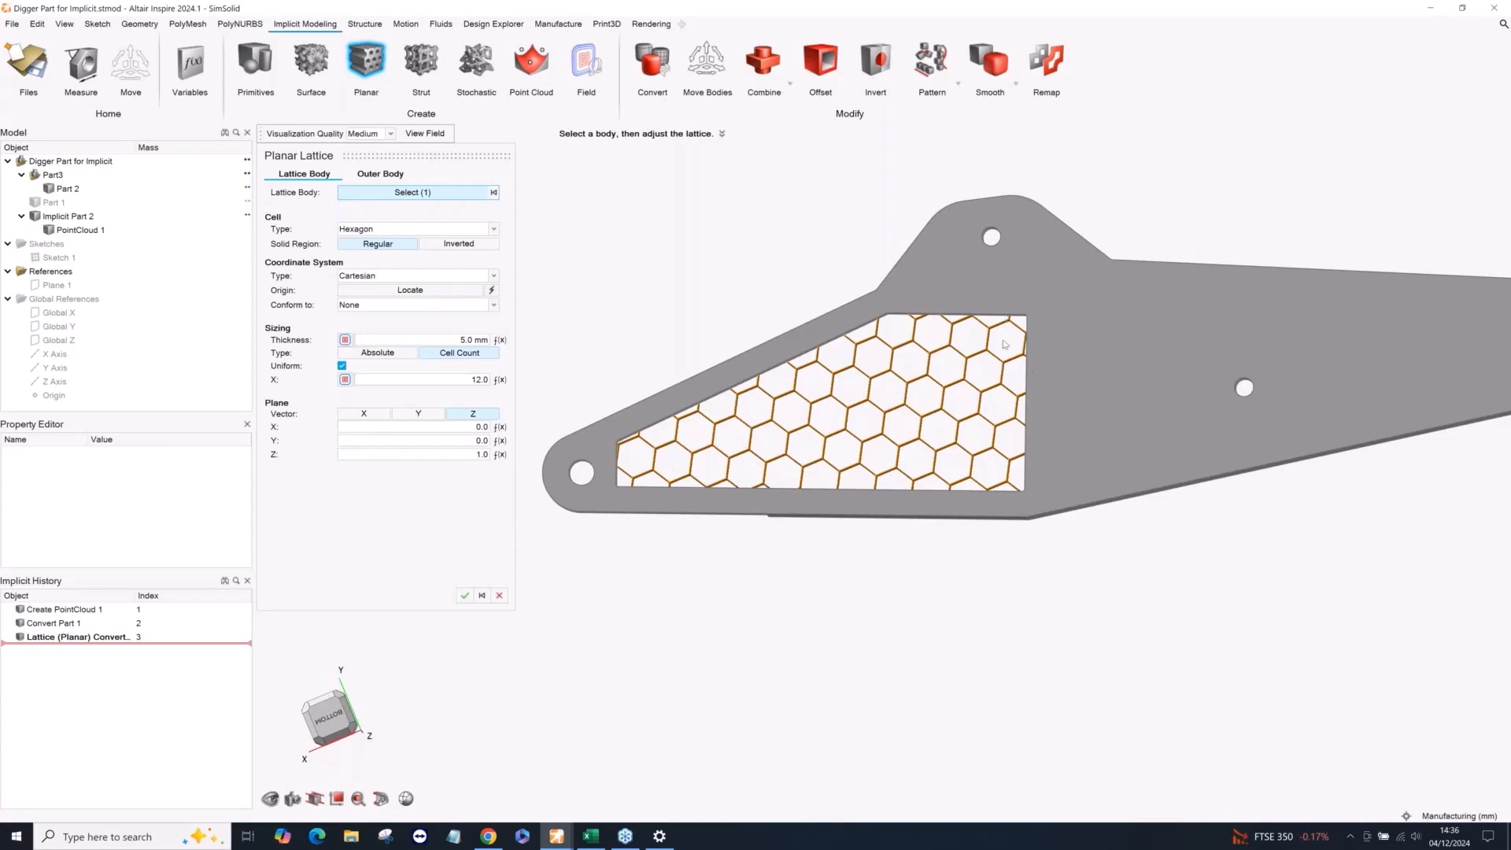
Switch the lattice thickness to a newly created field and use PointCloud 1 as its driving object.
{"action": "left_click", "coordinate": [345, 340]}
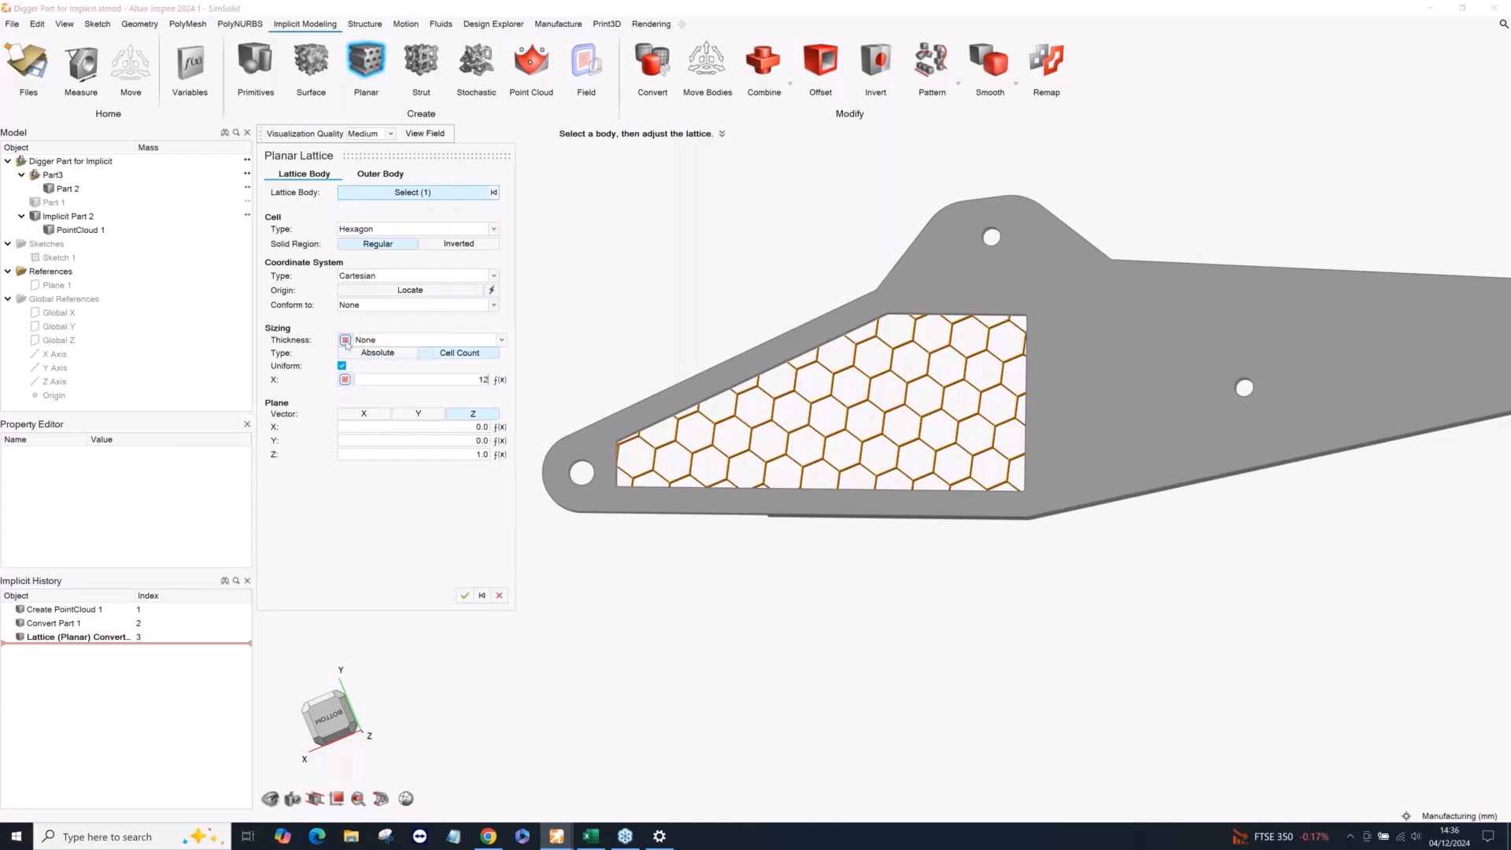
{"action": "left_click", "coordinate": [383, 343]}
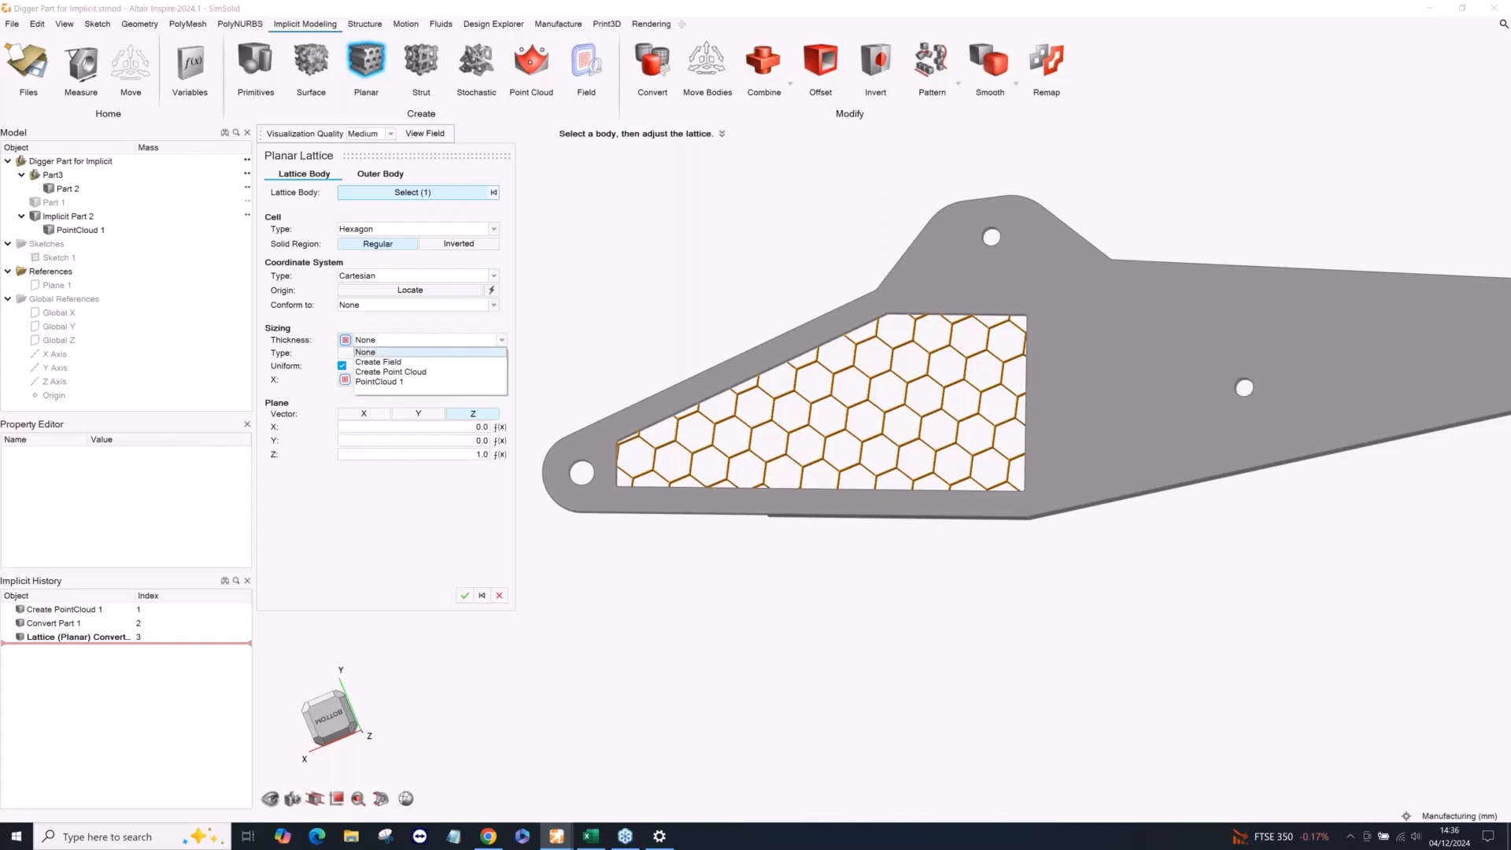
{"action": "left_click", "coordinate": [386, 362]}
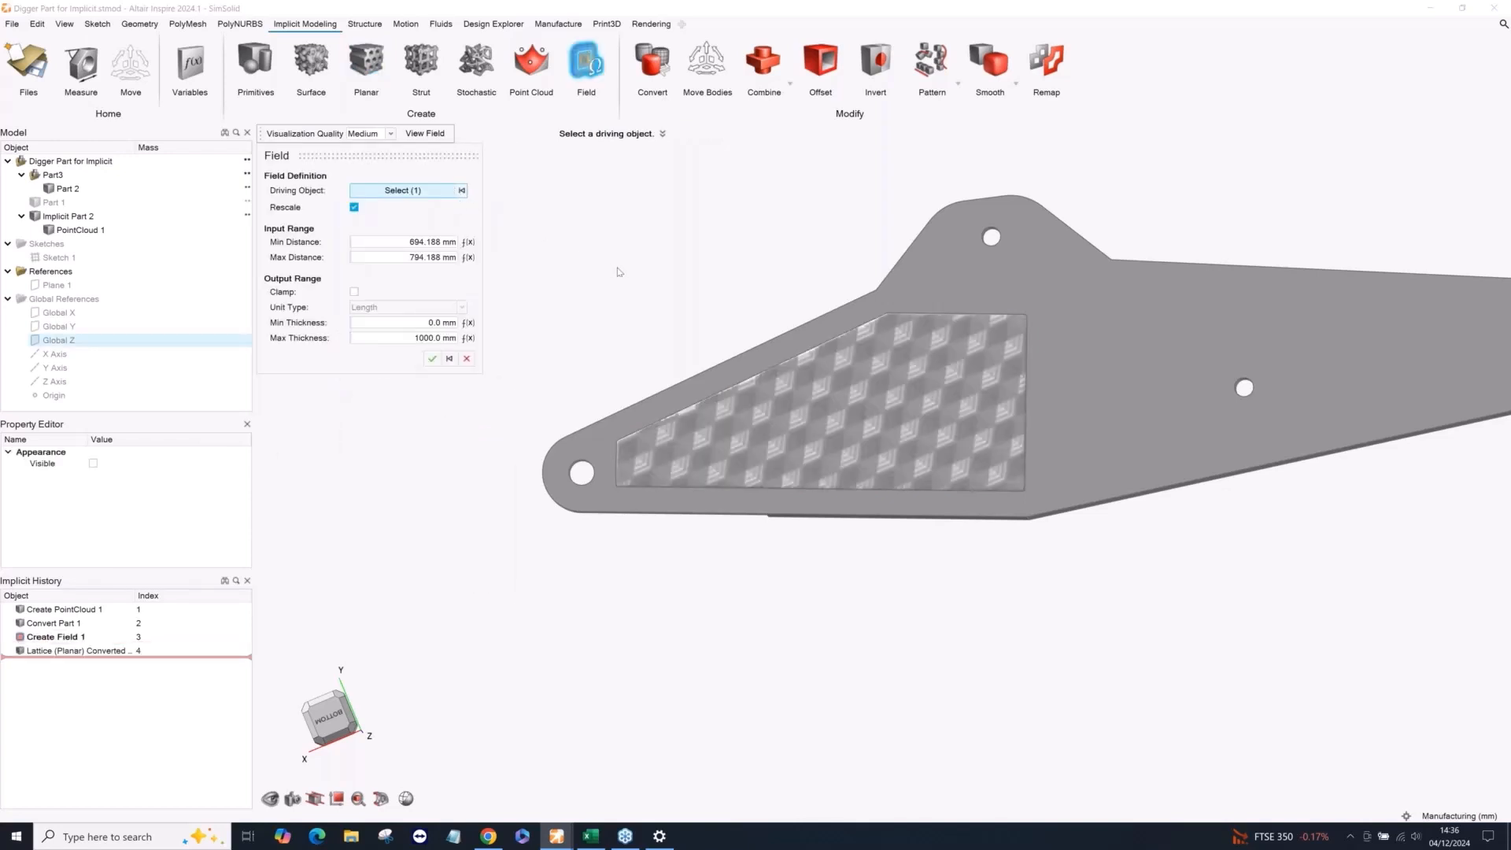
{"action": "scroll", "coordinate": [618, 268], "scroll_direction": "down", "scroll_amount": 3}
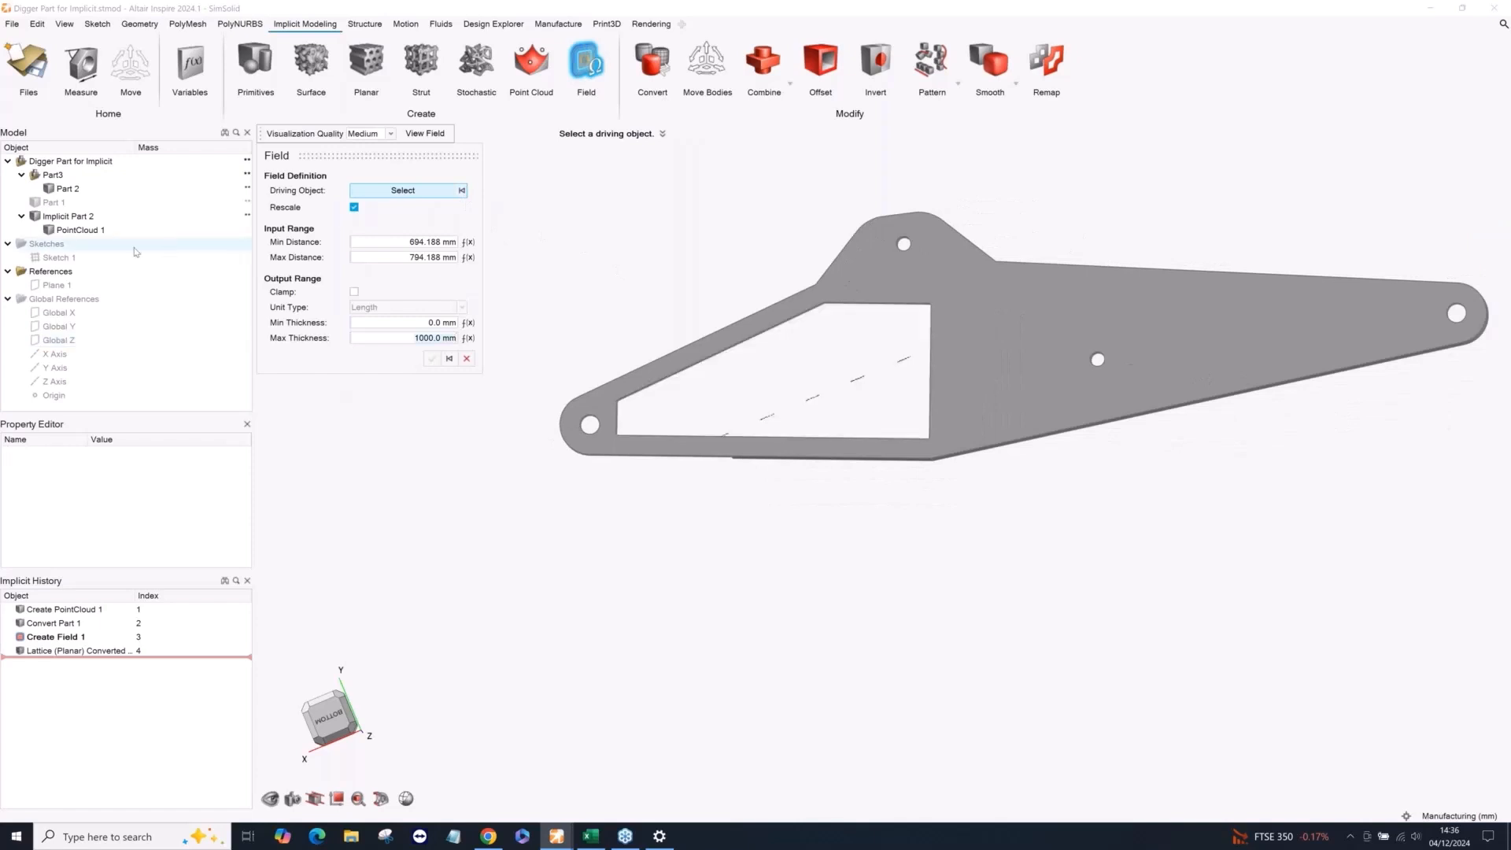
{"action": "left_click", "coordinate": [118, 230]}
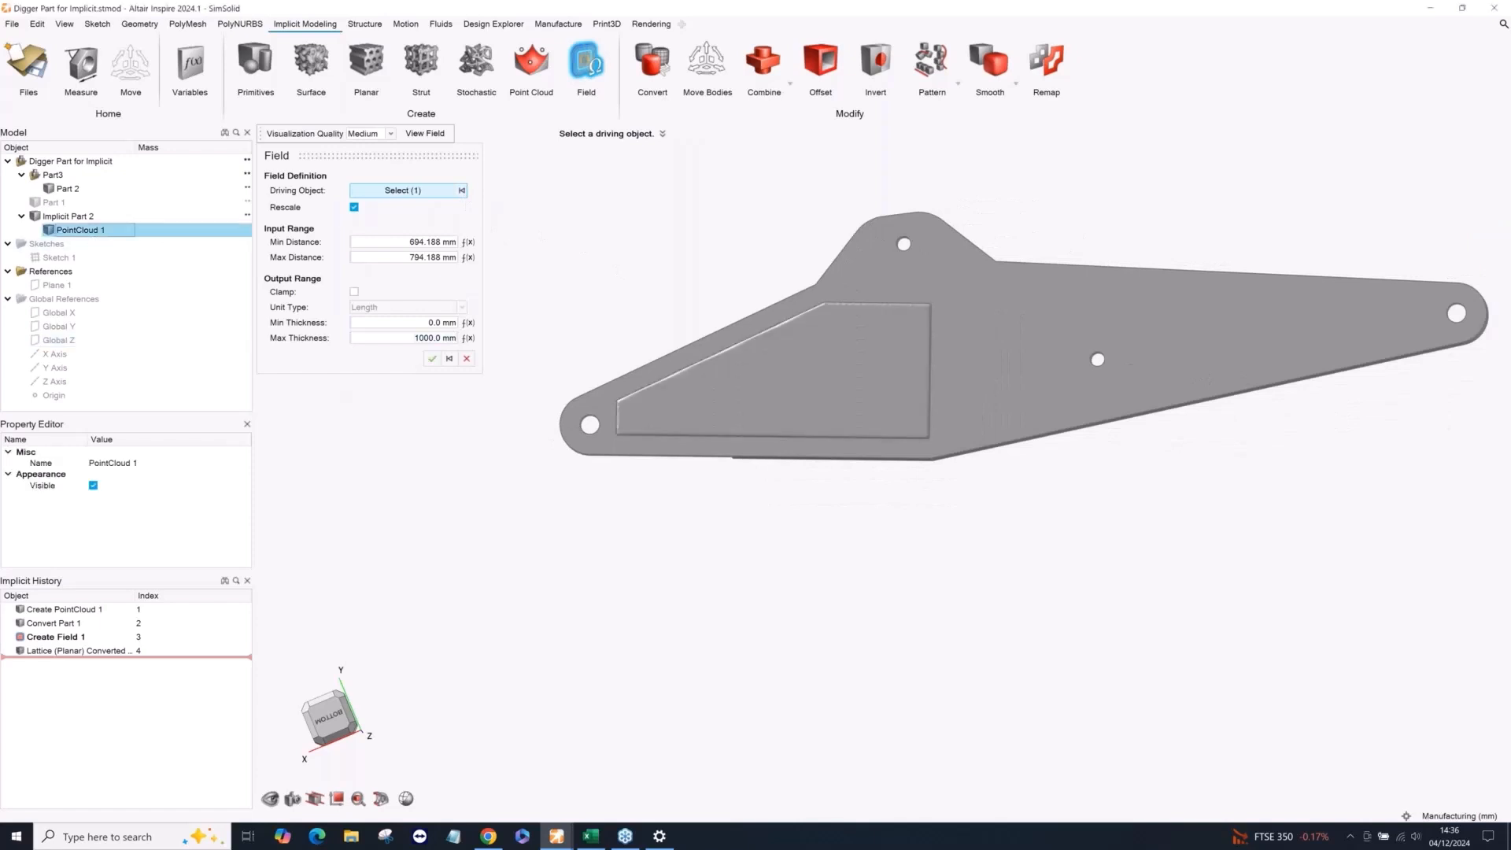
Set the field's input range to a minimum distance of 6 m and a maximum distance of 38 m.
{"action": "left_click", "coordinate": [411, 242]}
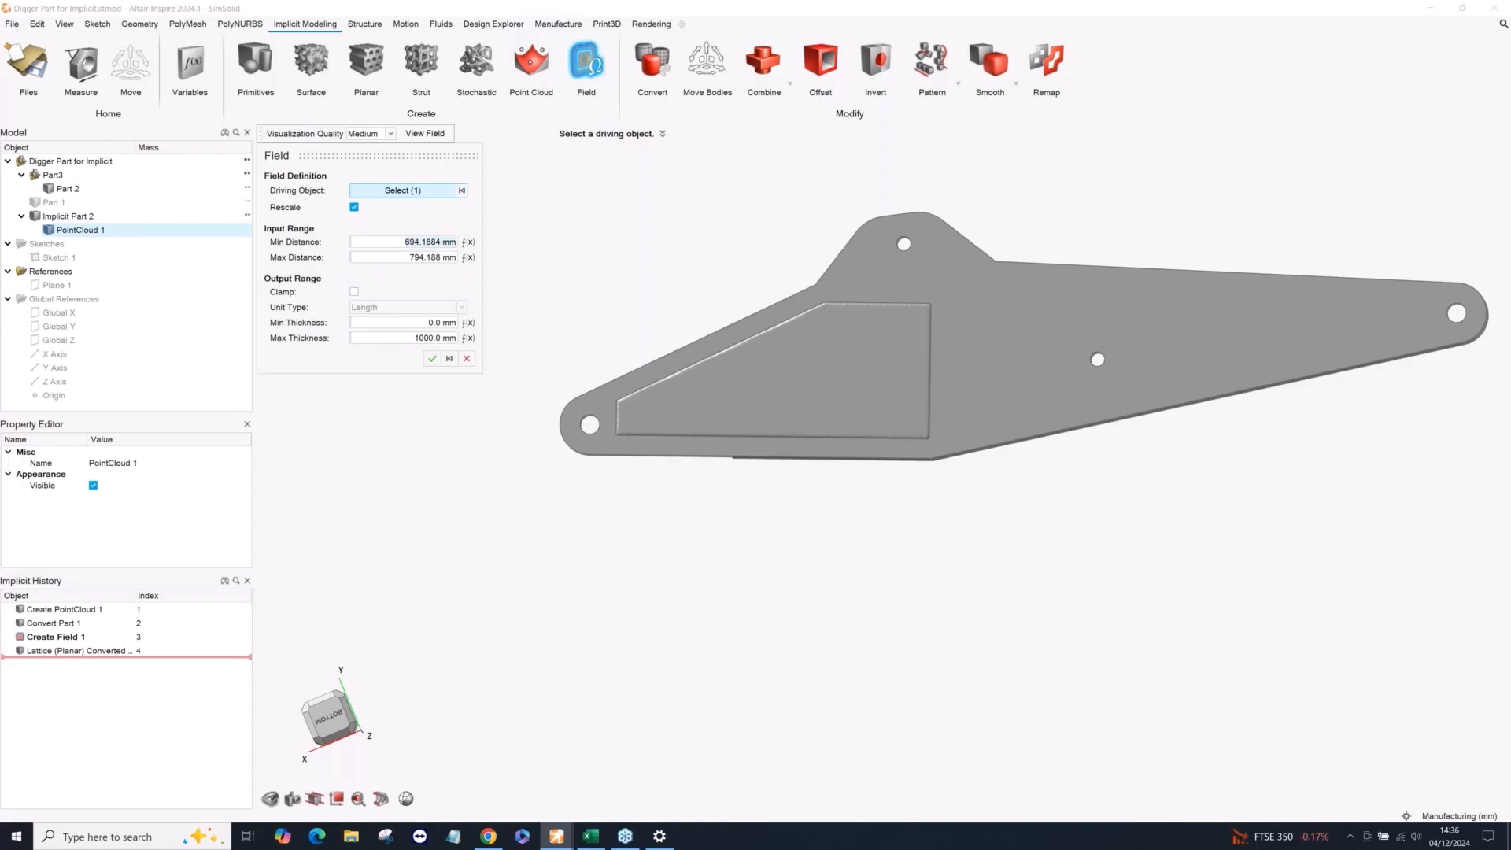
{"action": "type", "text": "6.0 "}
{"action": "type", "text": "m"}
{"action": "key", "text": "Return"}
{"action": "left_click", "coordinate": [415, 258]}
{"action": "type", "text": "3"}
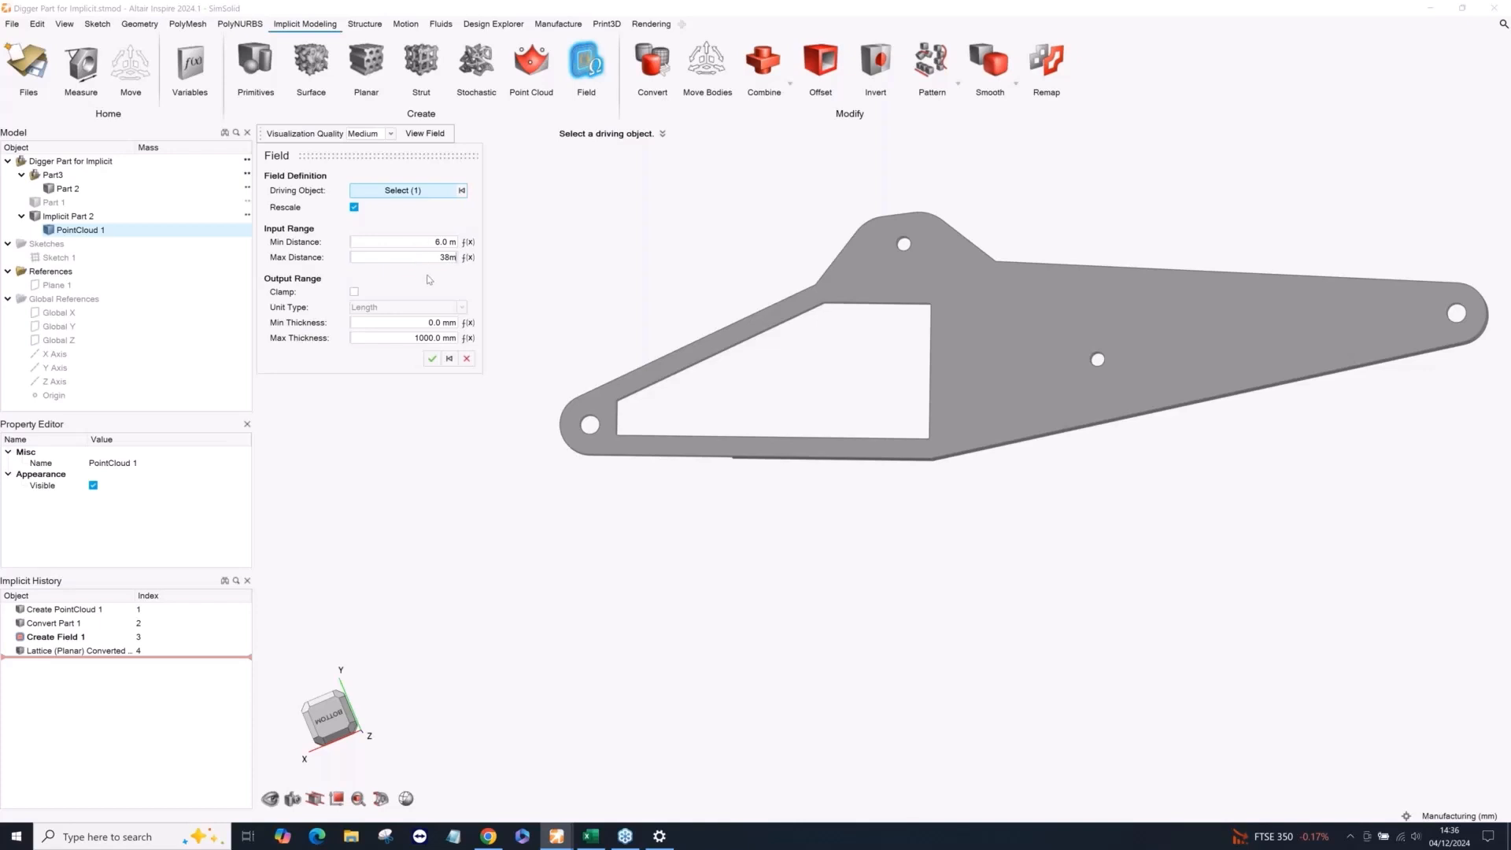
Set the field's output range to a minimum thickness of 7 mm and a maximum thickness of 30 mm.
{"action": "left_click", "coordinate": [424, 322]}
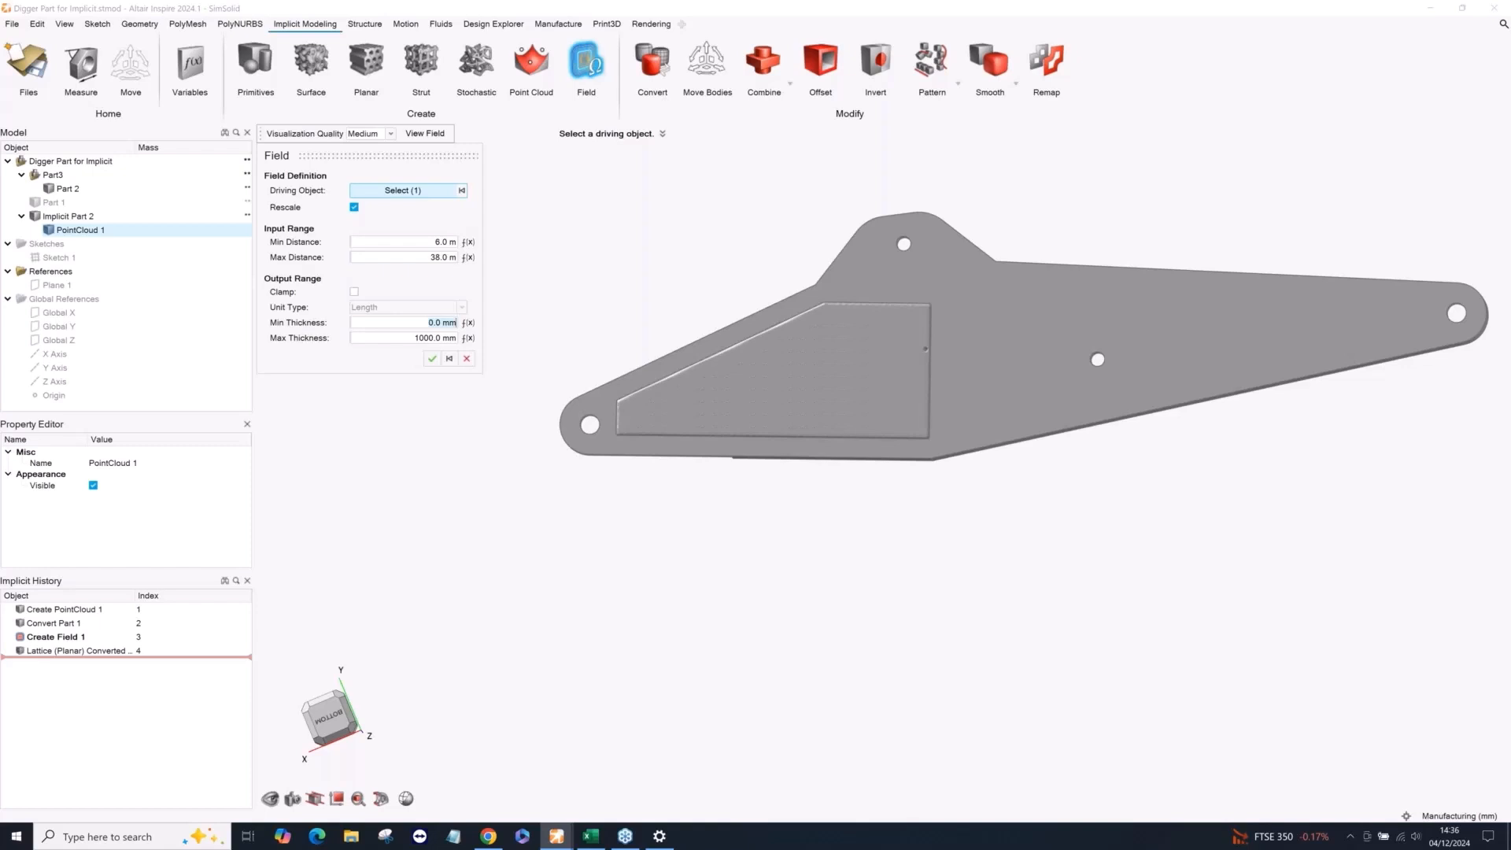
{"action": "double_click", "coordinate": [431, 323]}
{"action": "type", "text": "7"}
{"action": "left_click", "coordinate": [424, 337]}
{"action": "double_click", "coordinate": [424, 337]}
{"action": "type", "text": "30"}
{"action": "key", "text": "Return"}
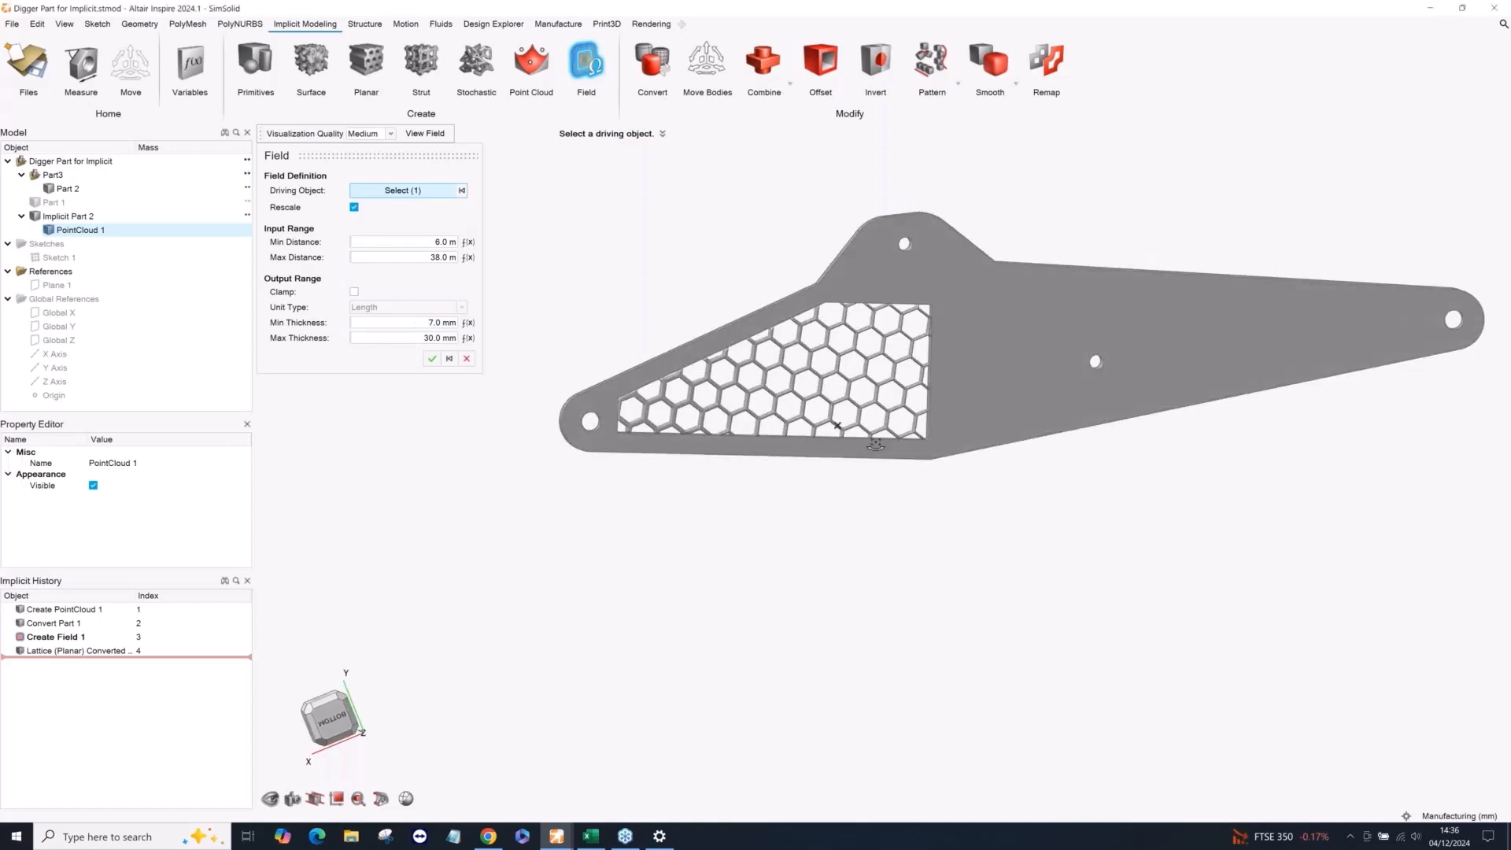
Examine how the hexagon lattice's wall thickness varies across the pocket, from close up and from an angle.
{"action": "scroll", "coordinate": [788, 444], "scroll_direction": "up", "scroll_amount": 3}
{"action": "scroll", "coordinate": [788, 444], "scroll_direction": "up", "scroll_amount": 2}
{"action": "right_click_drag", "start_coordinate": [787, 444], "coordinate": [924, 468]}
{"action": "middle_click_drag", "start_coordinate": [924, 468], "coordinate": [909, 458]}
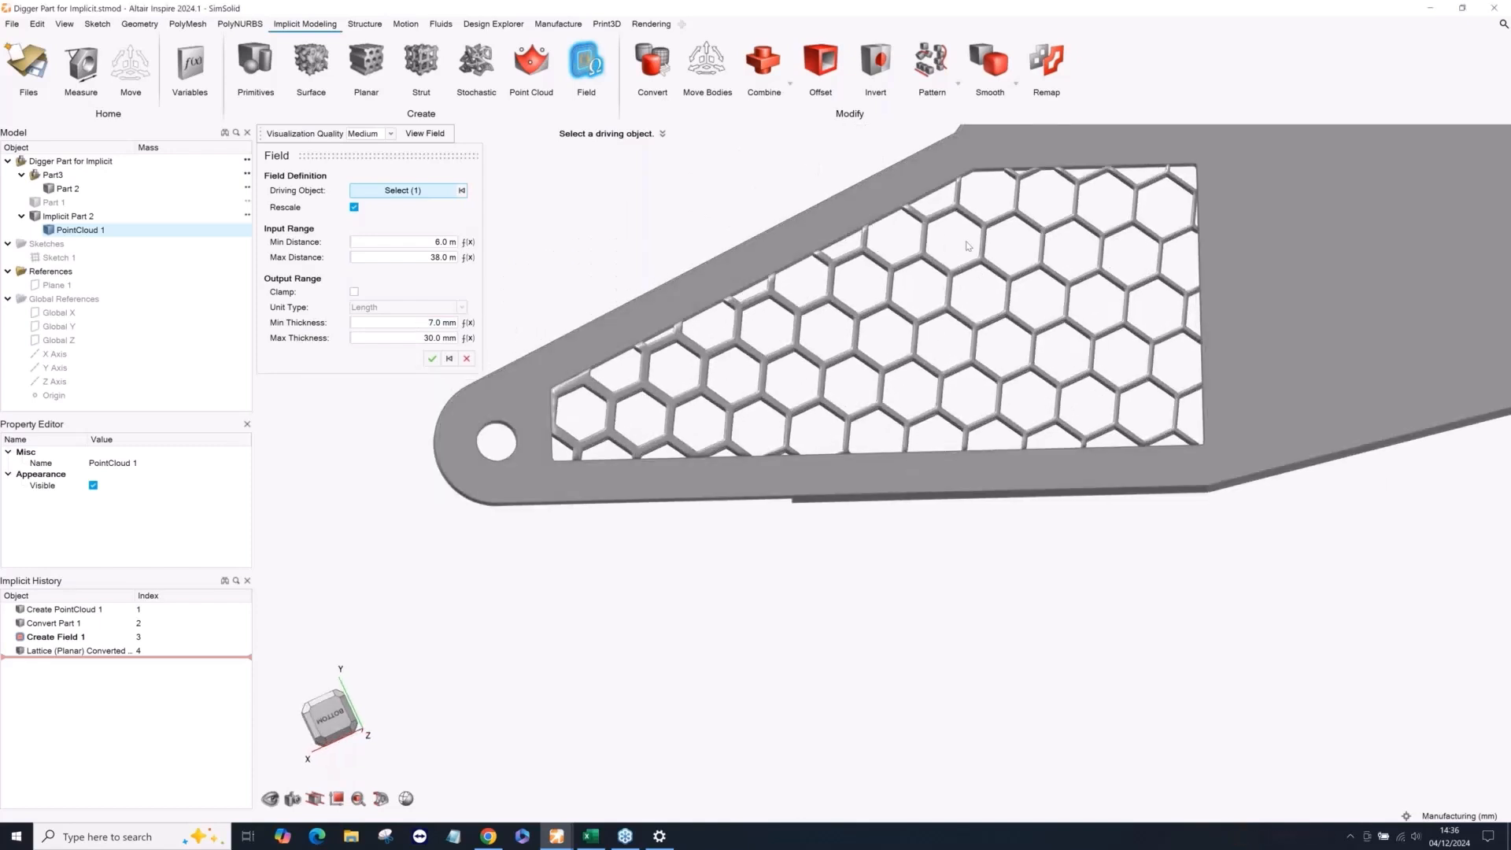
{"action": "scroll", "coordinate": [967, 246], "scroll_direction": "down", "scroll_amount": 2}
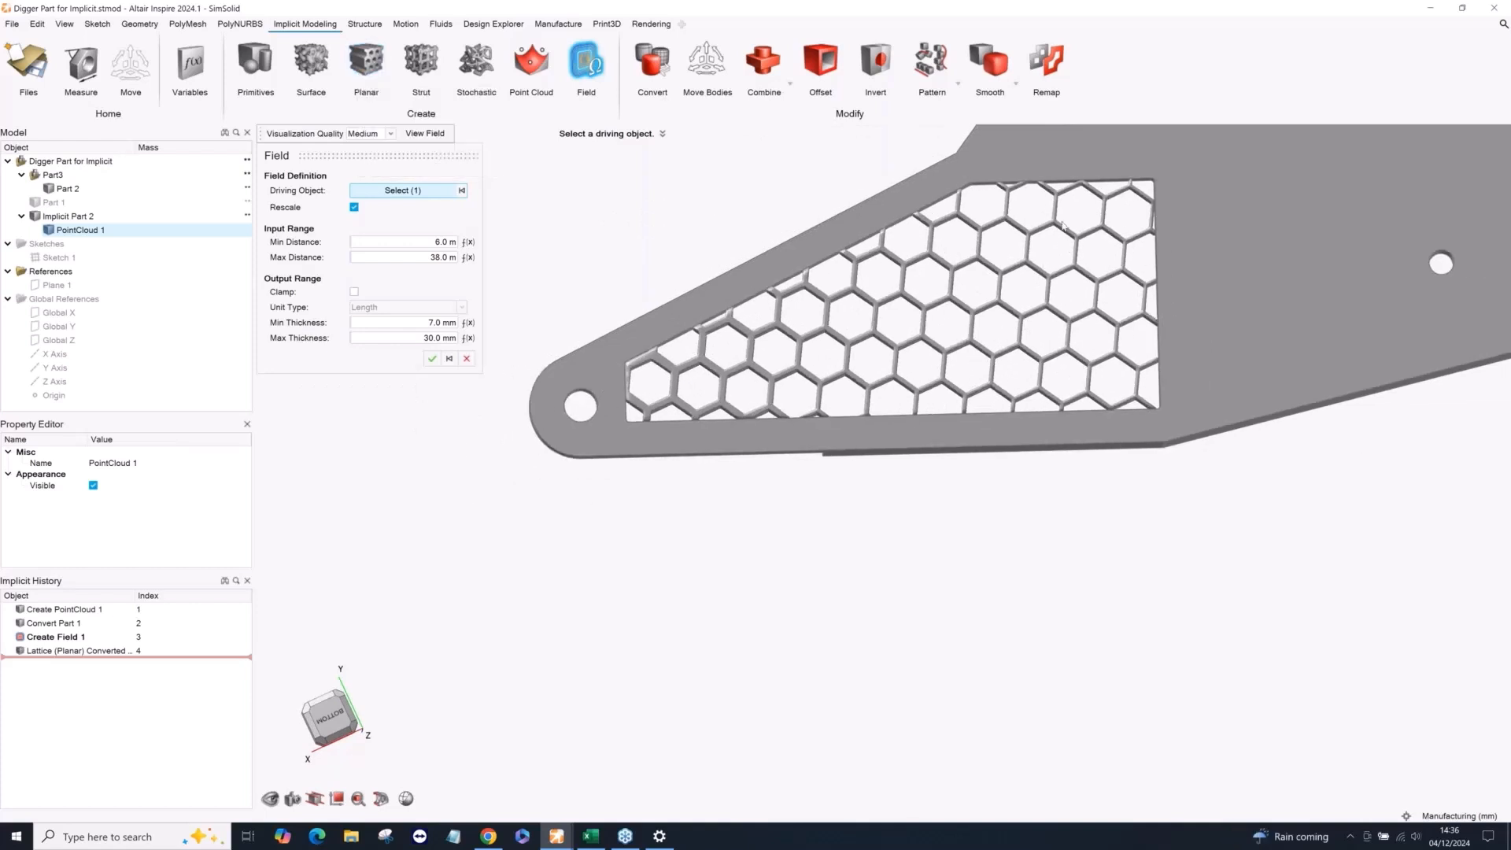
{"action": "scroll", "coordinate": [1062, 226], "scroll_direction": "up", "scroll_amount": 2}
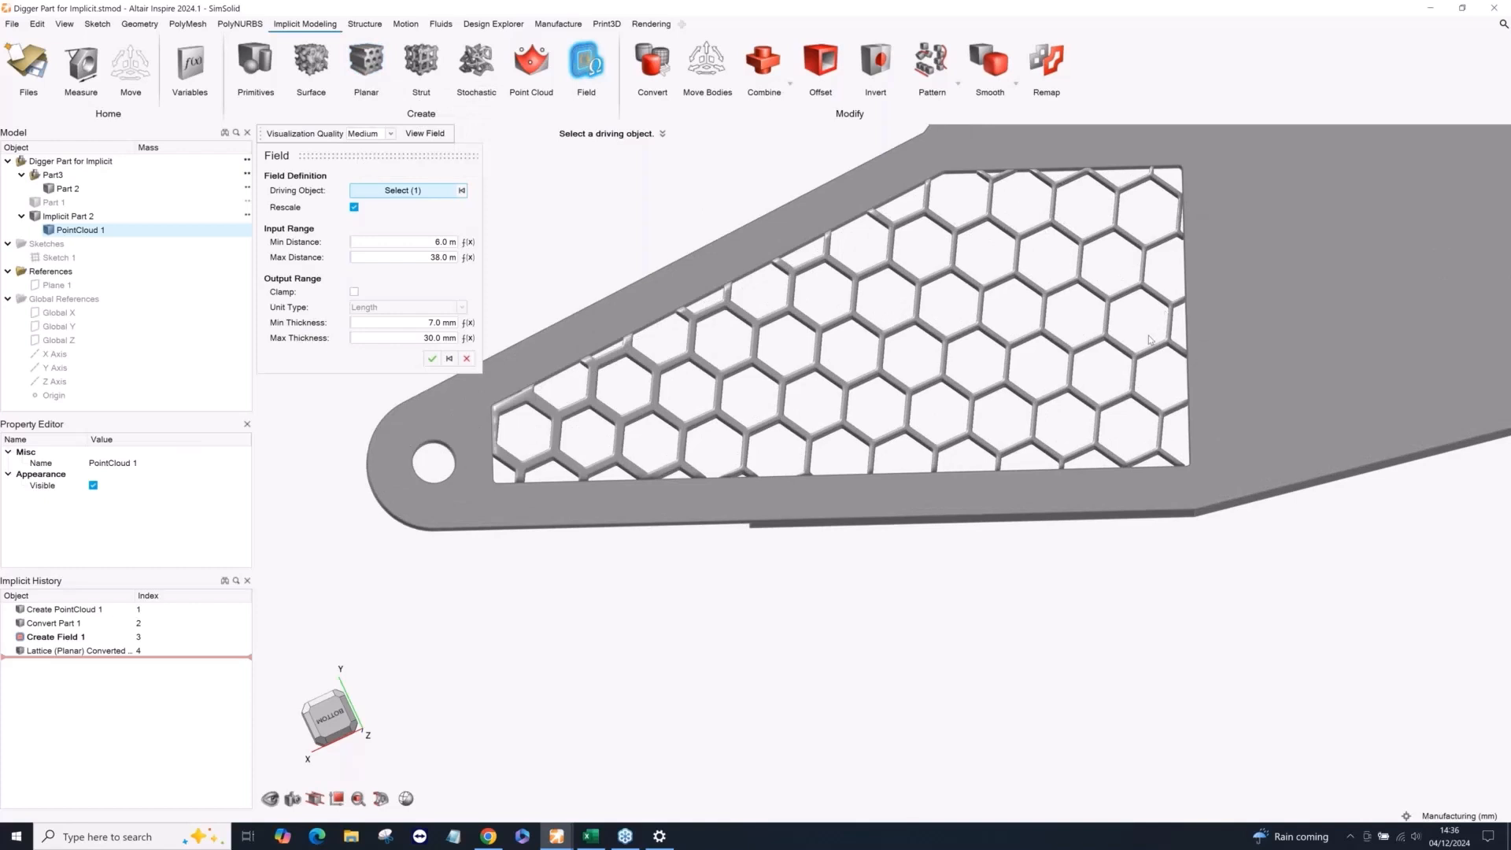
{"action": "scroll", "coordinate": [1148, 340], "scroll_direction": "down", "scroll_amount": 3}
{"action": "right_click_drag", "start_coordinate": [1010, 420], "coordinate": [926, 493]}
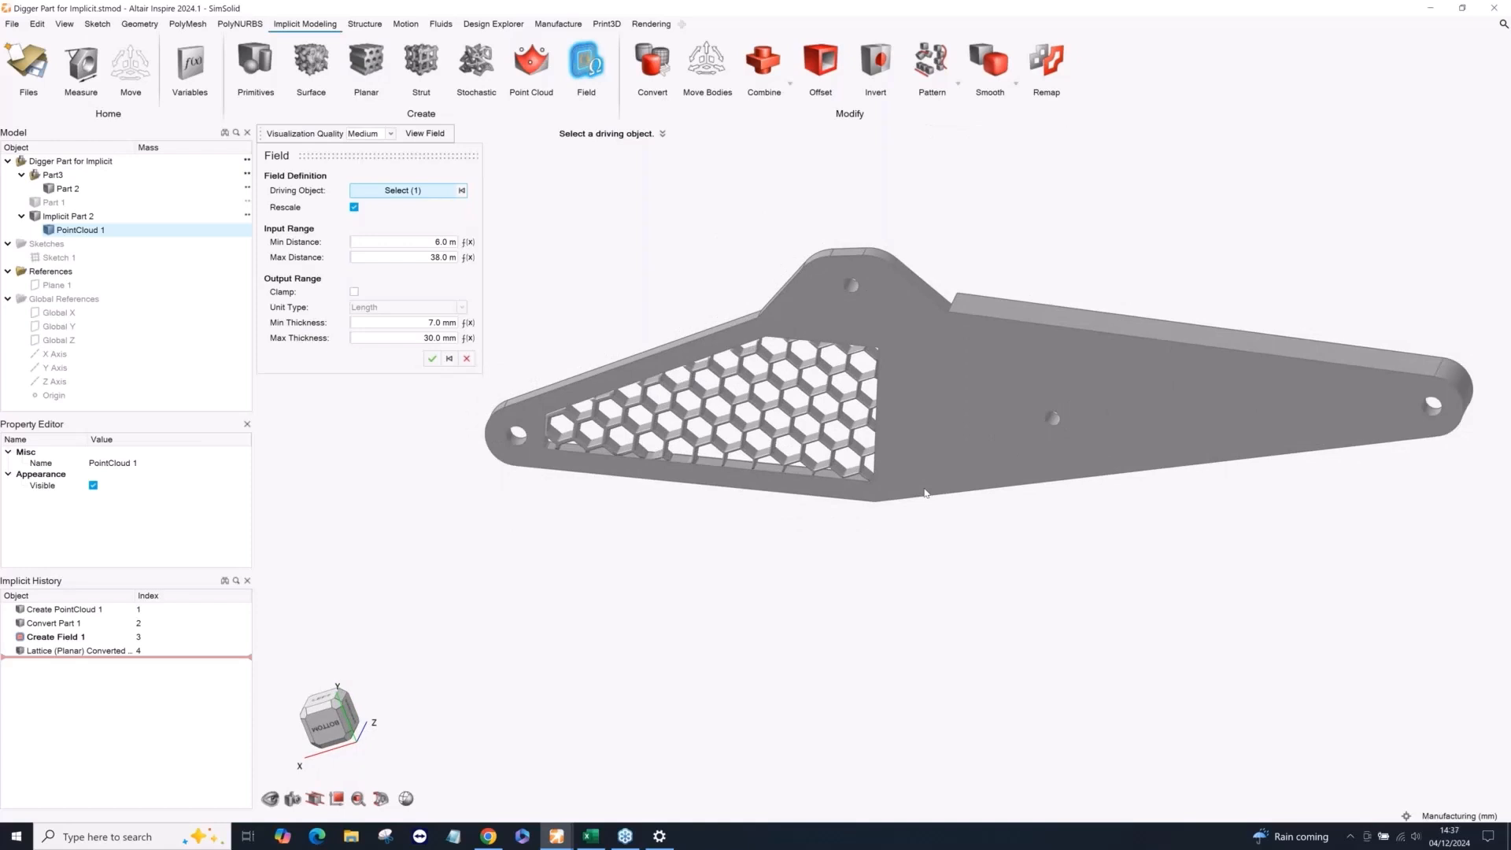
Accept the field and combine the planar lattice with the Part 2 boom as its outer body, using a sharp transition.
{"action": "left_click", "coordinate": [432, 359]}
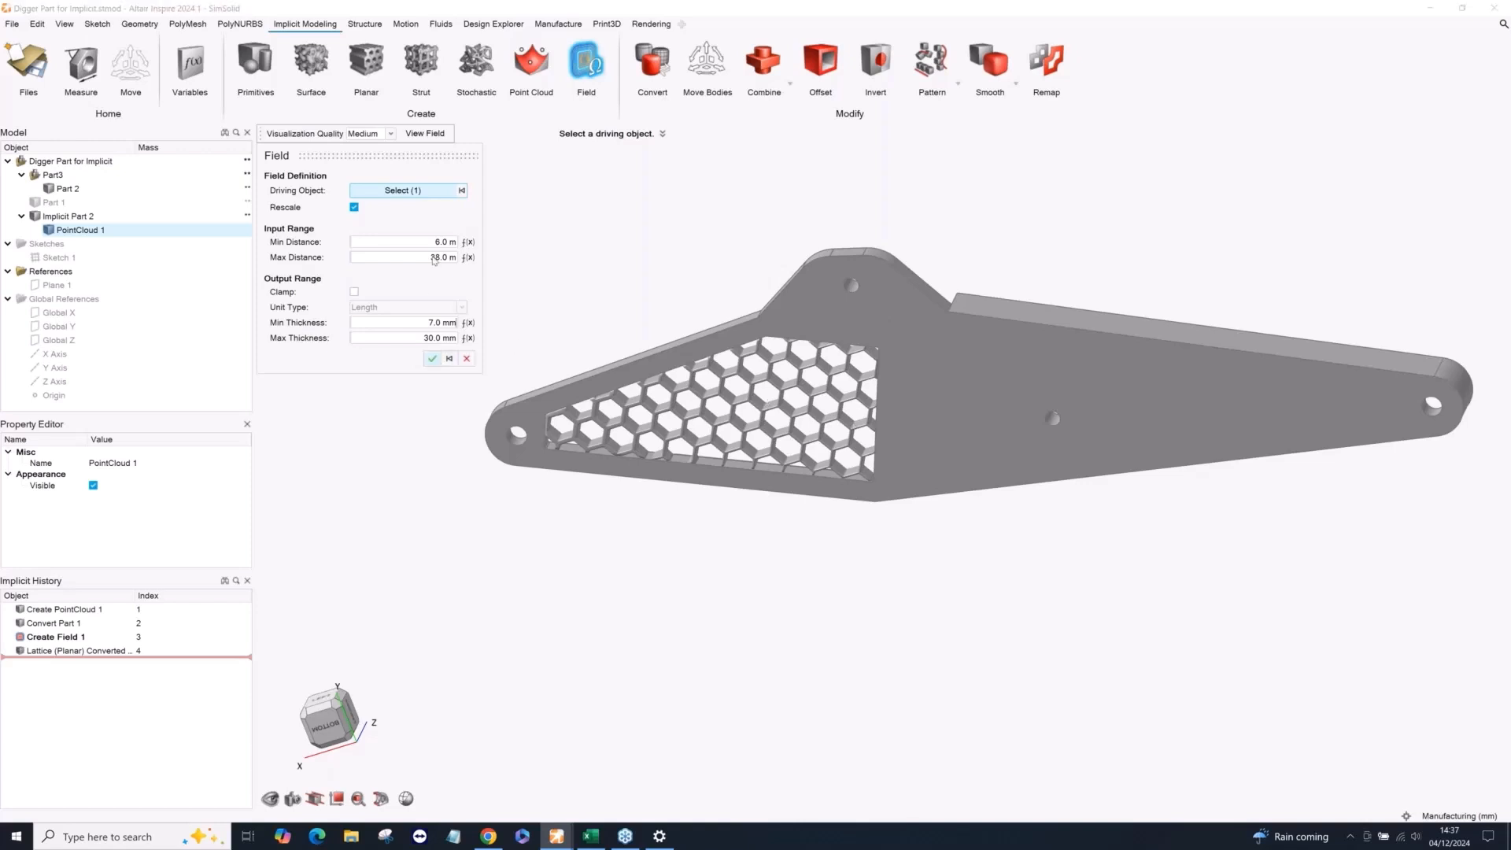
{"action": "left_click", "coordinate": [382, 175]}
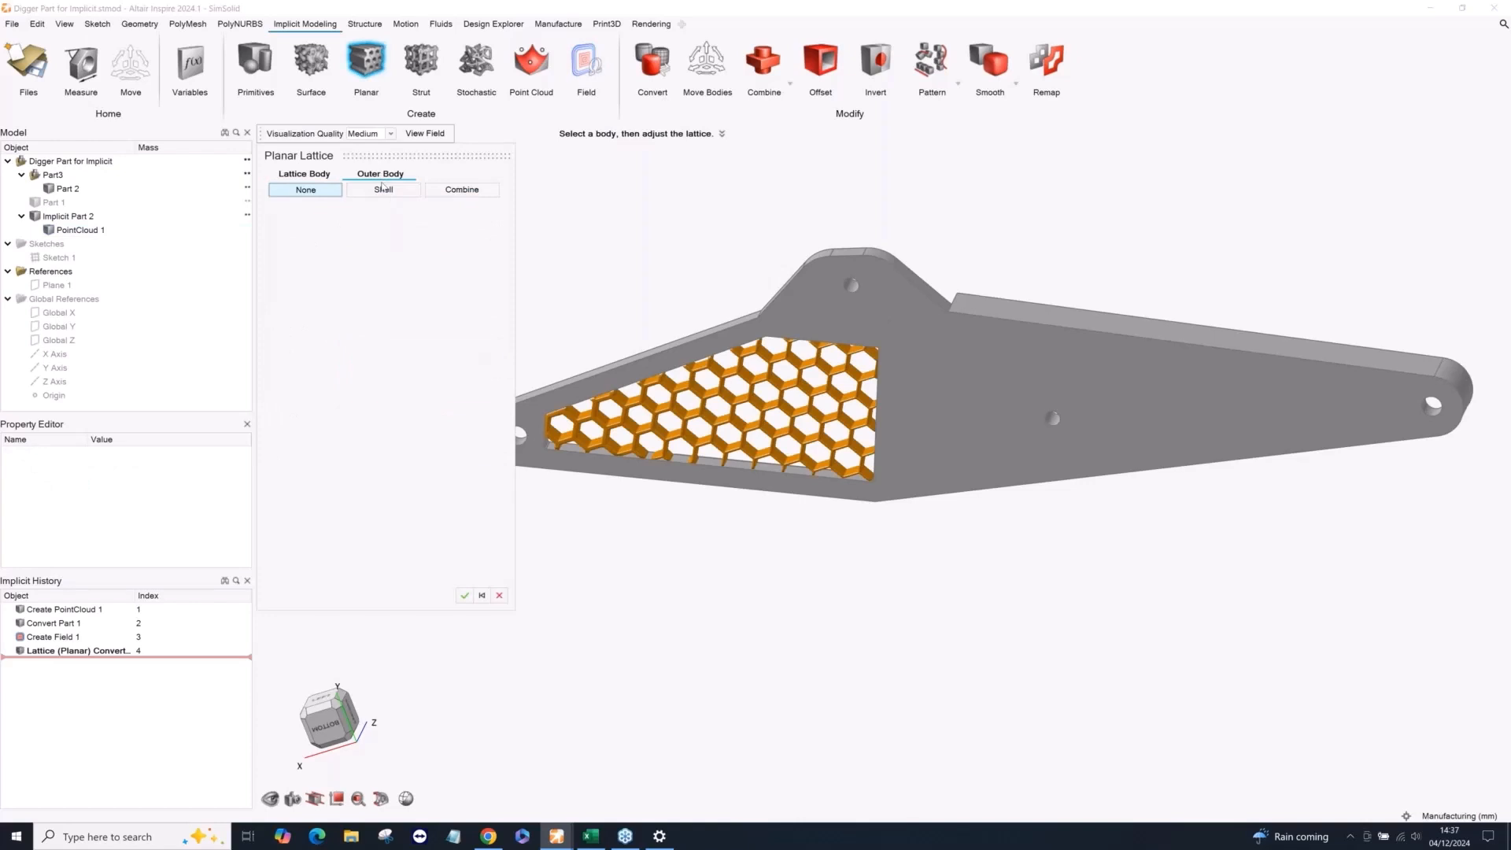
{"action": "left_click", "coordinate": [461, 191]}
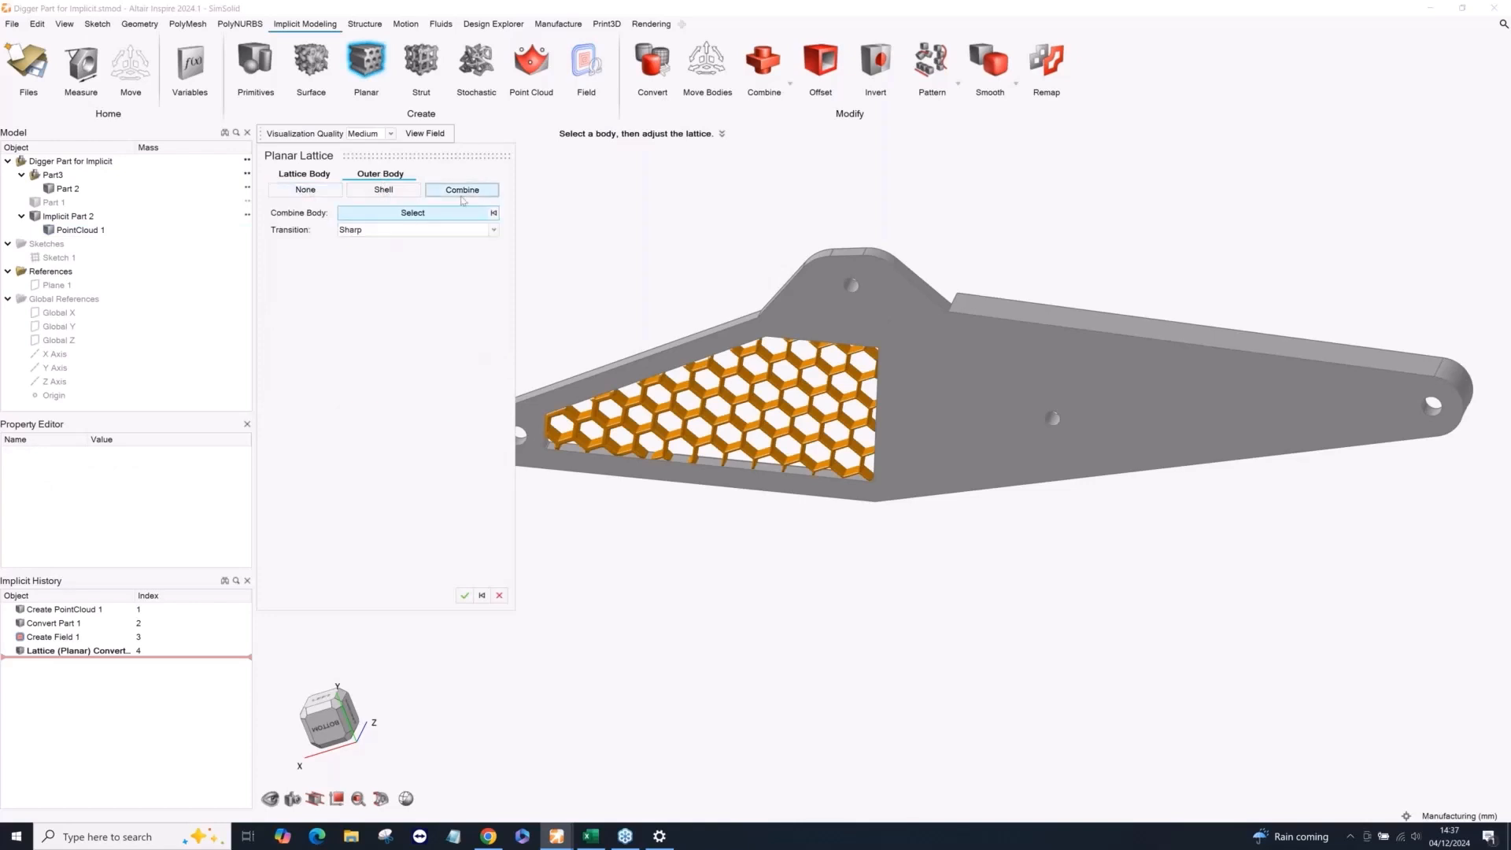
{"action": "left_click", "coordinate": [411, 232]}
{"action": "left_click", "coordinate": [516, 253]}
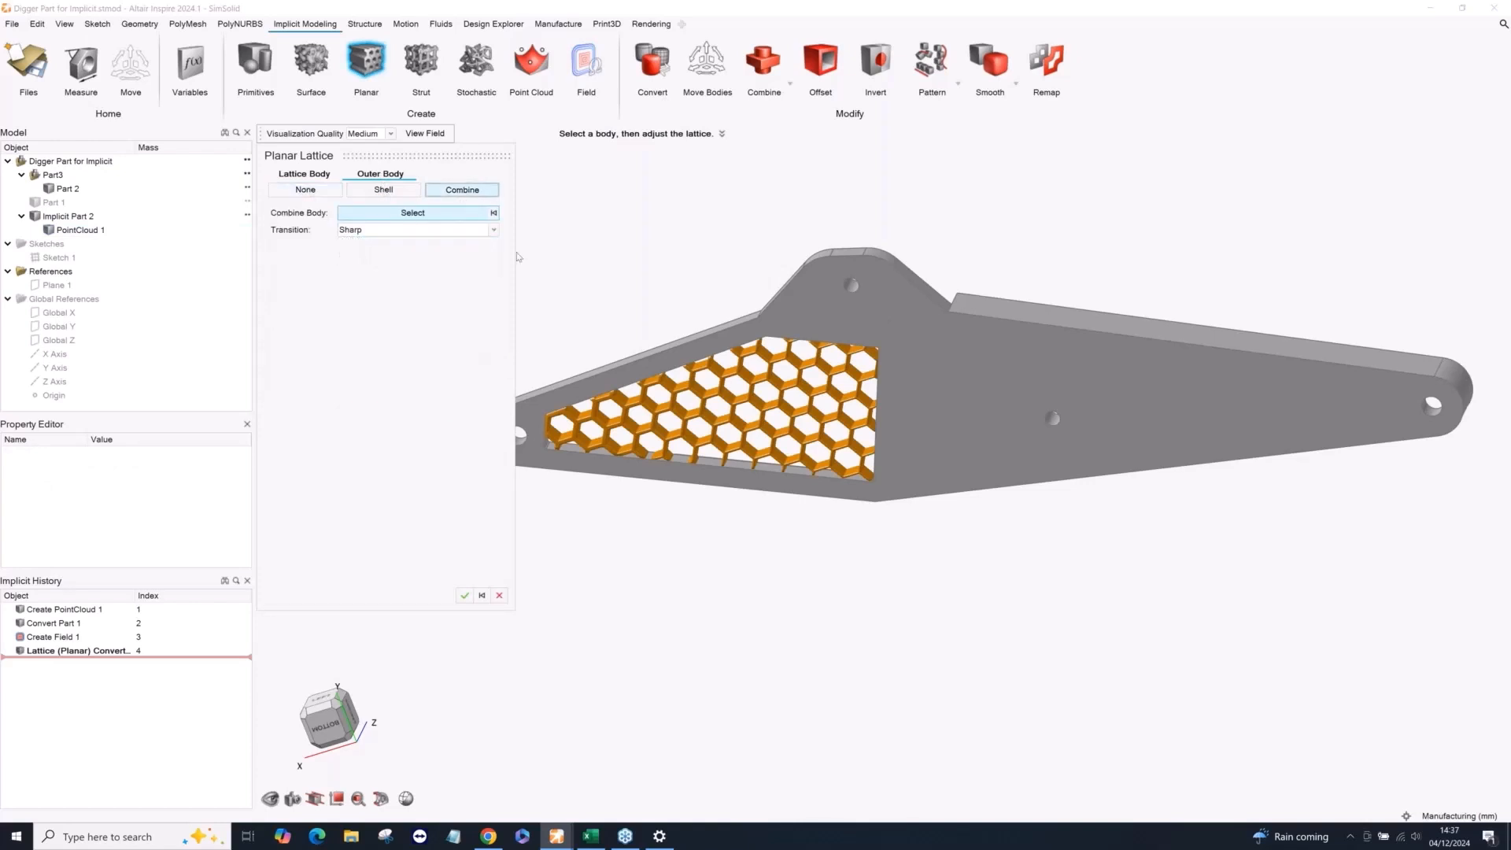
{"action": "left_click", "coordinate": [827, 315]}
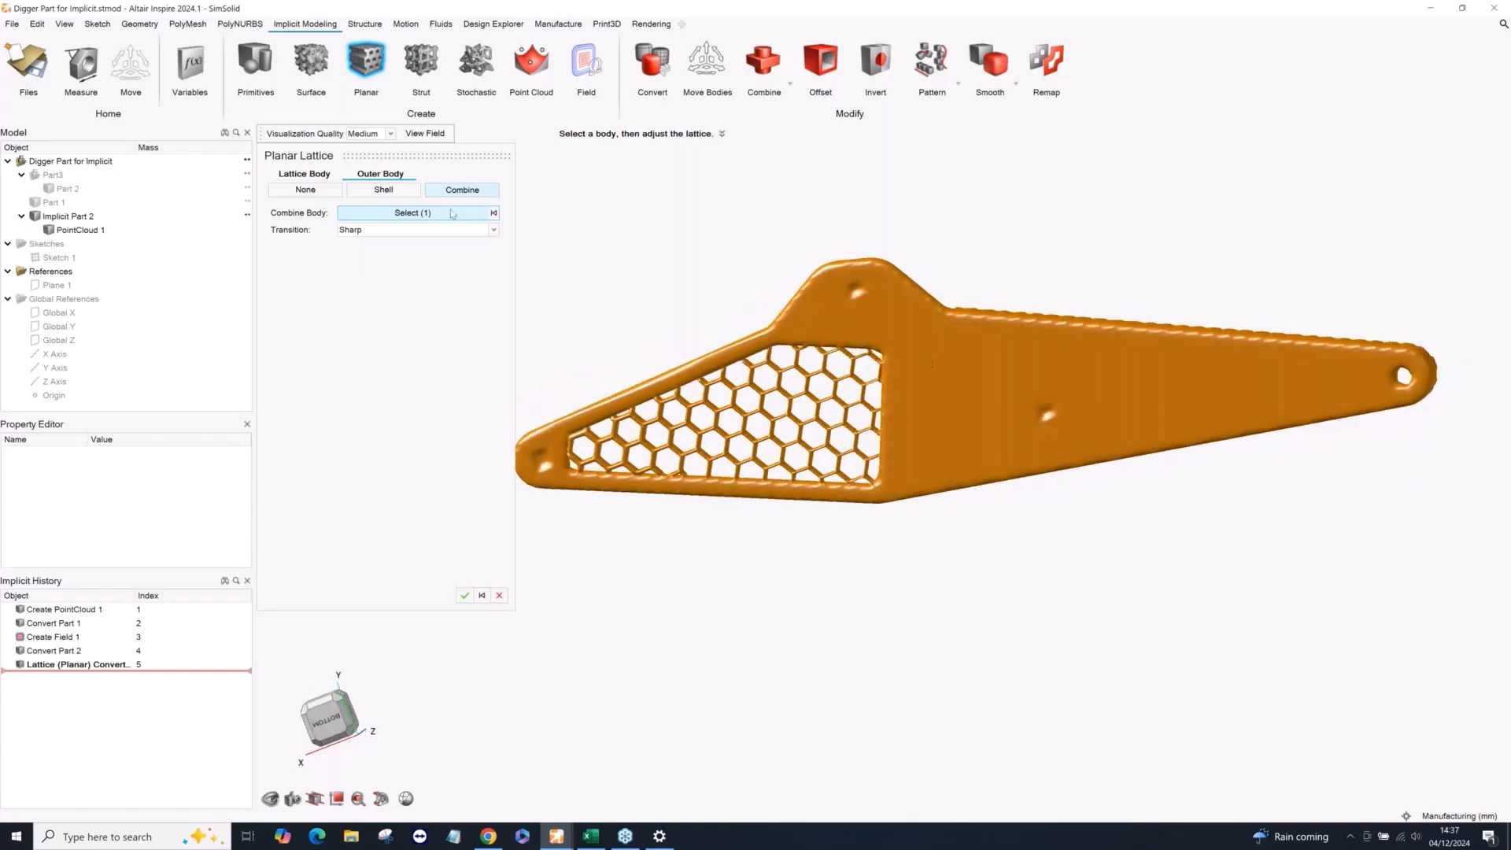
Set the visualization quality to High, accept the planar lattice and finish editing the implicit boom.
{"action": "left_click", "coordinate": [358, 135]}
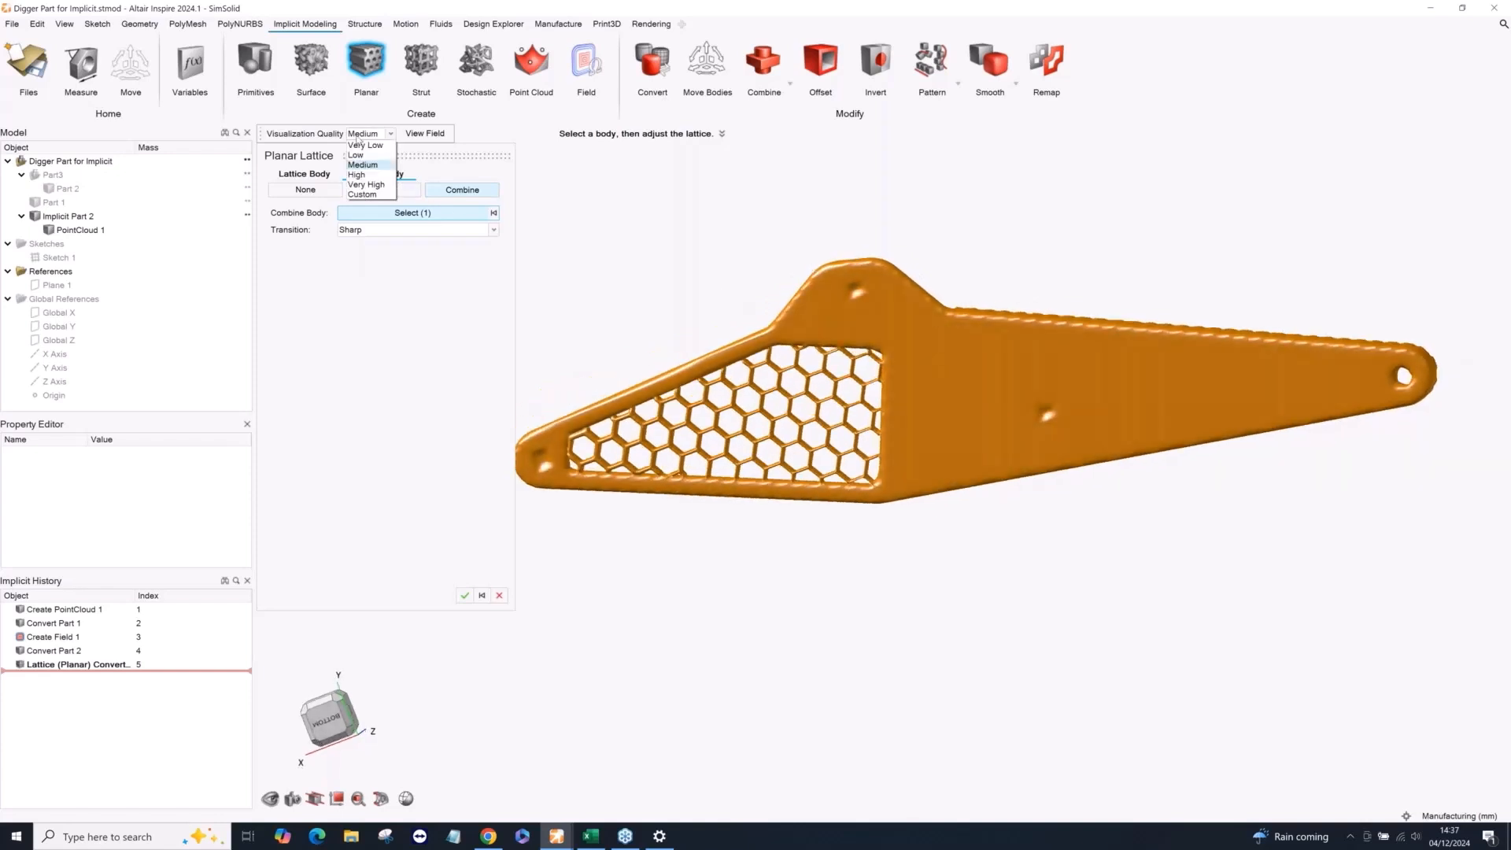
{"action": "left_click", "coordinate": [358, 175]}
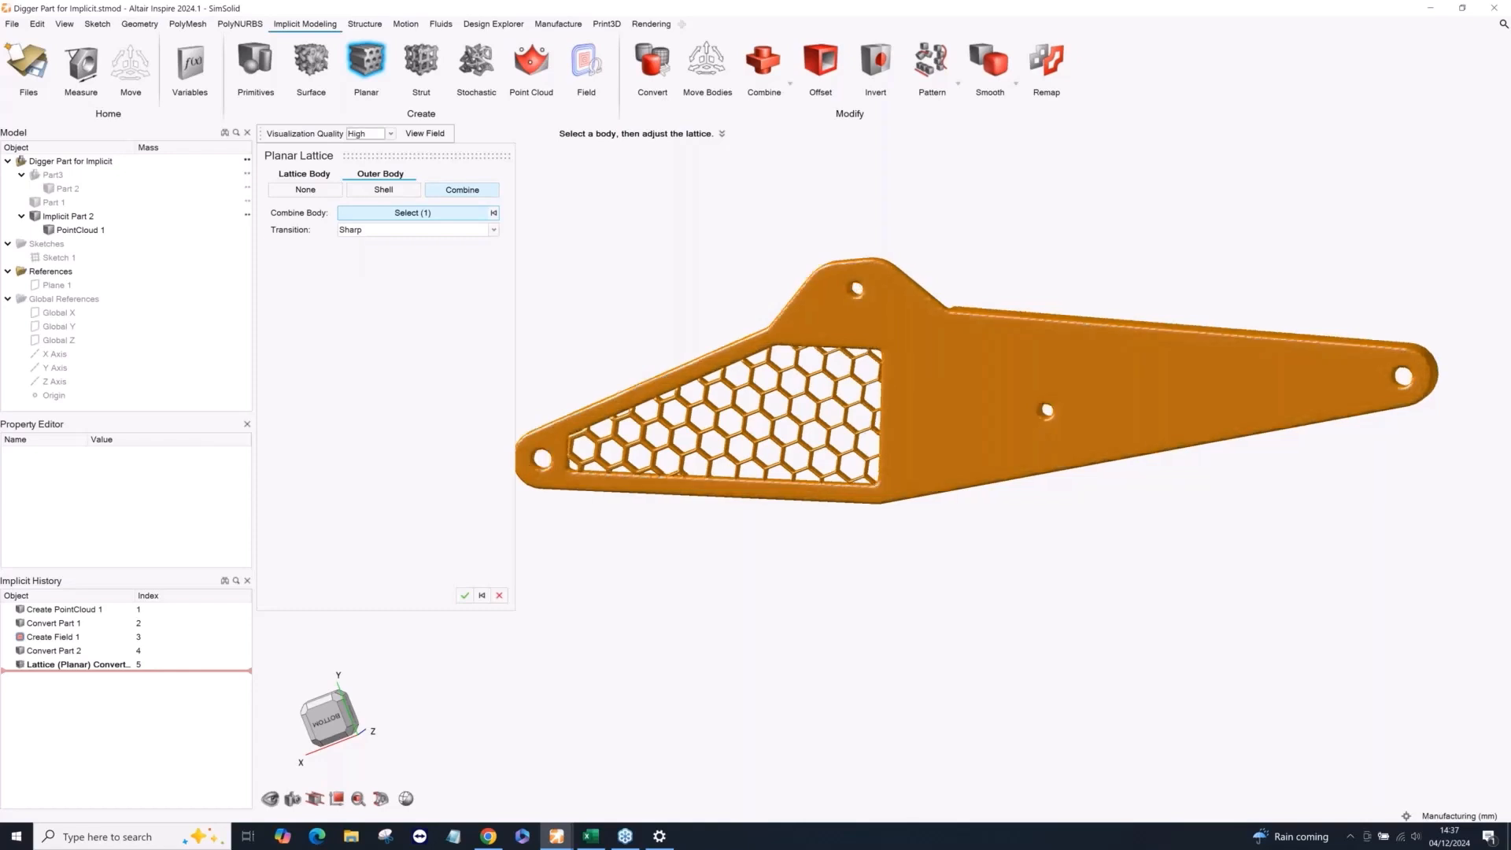
{"action": "left_click", "coordinate": [466, 595]}
{"action": "right_click", "coordinate": [539, 281]}
{"action": "right_click", "coordinate": [538, 282]}
{"action": "scroll", "coordinate": [538, 282], "scroll_direction": "down", "scroll_amount": 2}
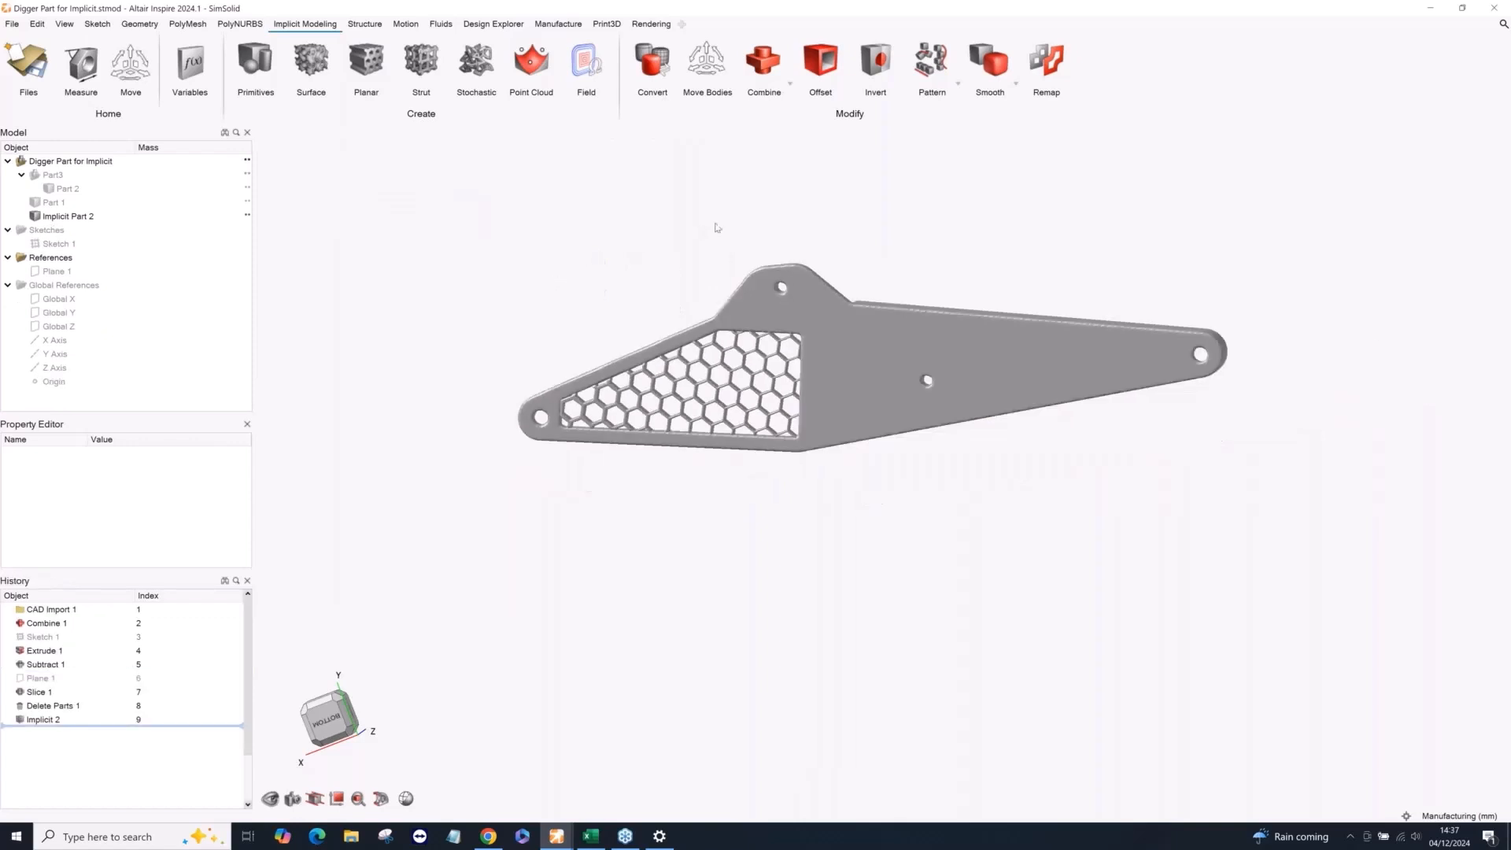
{"action": "scroll", "coordinate": [716, 228], "scroll_direction": "up", "scroll_amount": 1}
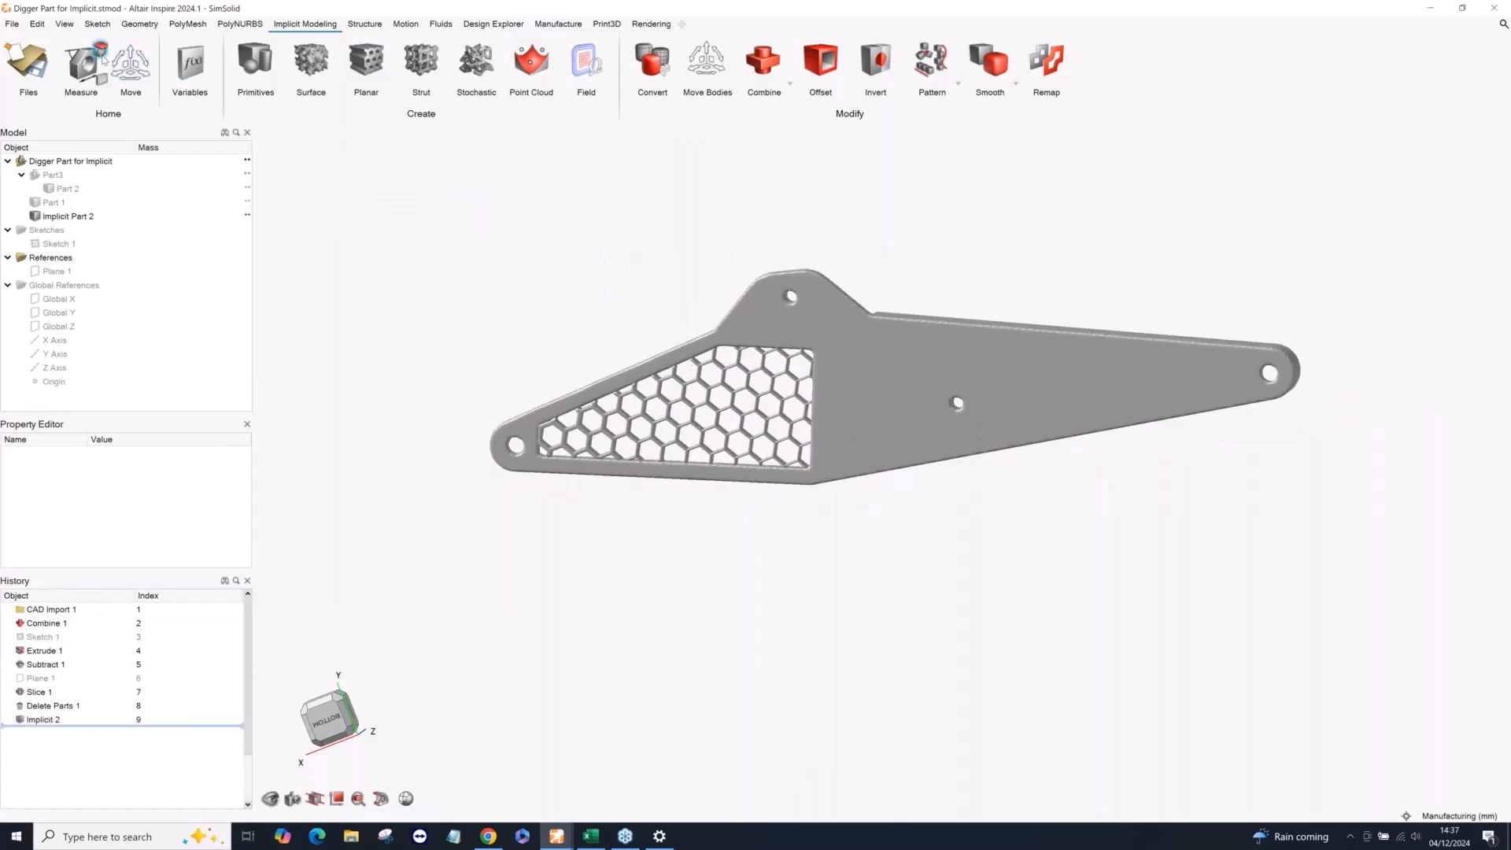
Calculate the mass of Implicit Part 2 with the weight measurement, and leave the measurement.
{"action": "left_click", "coordinate": [82, 63]}
{"action": "left_click", "coordinate": [871, 339]}
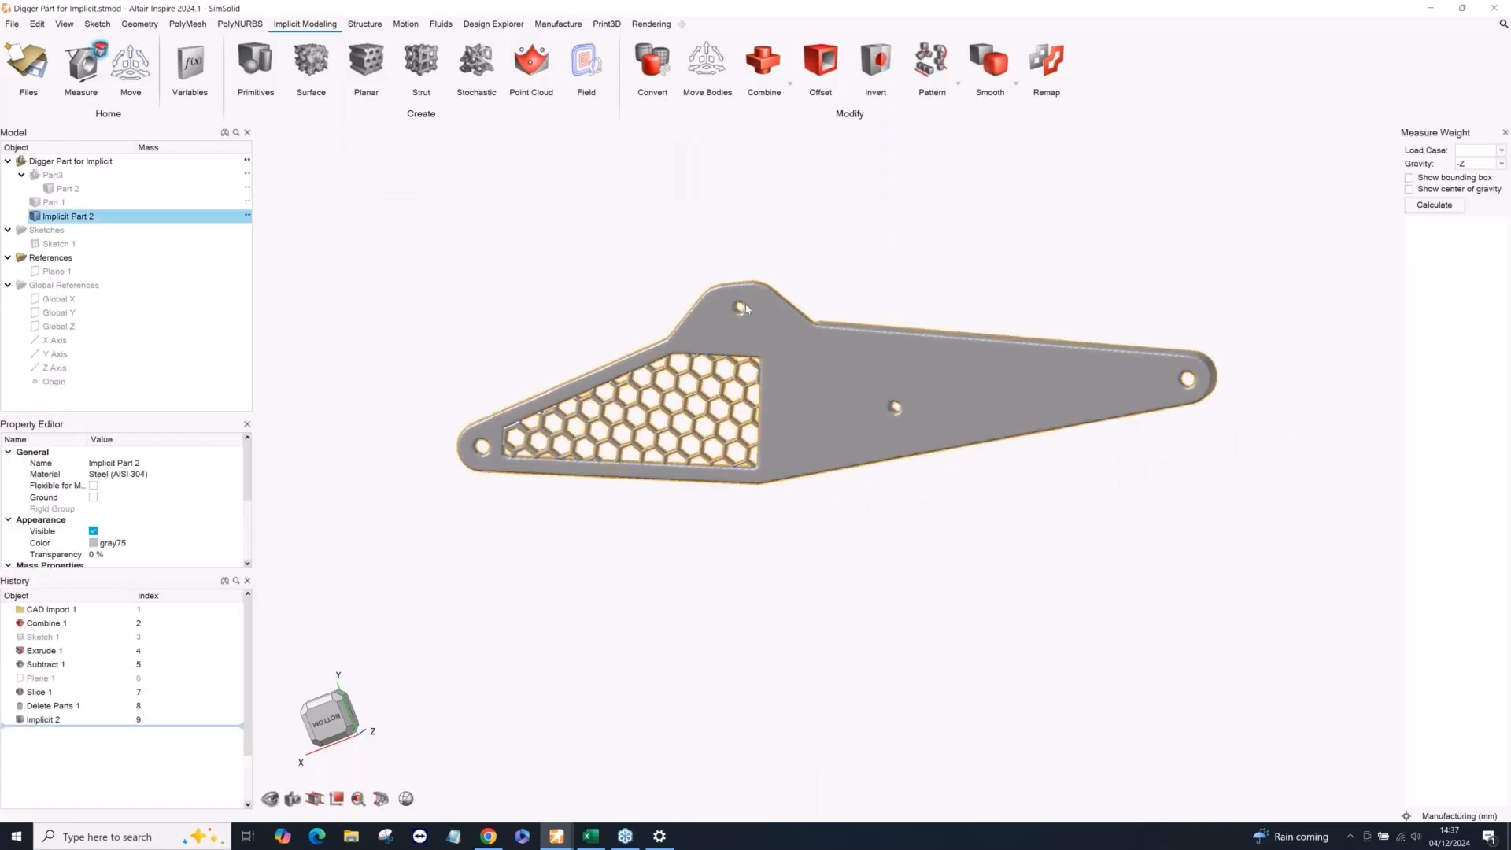
{"action": "left_click", "coordinate": [1434, 204]}
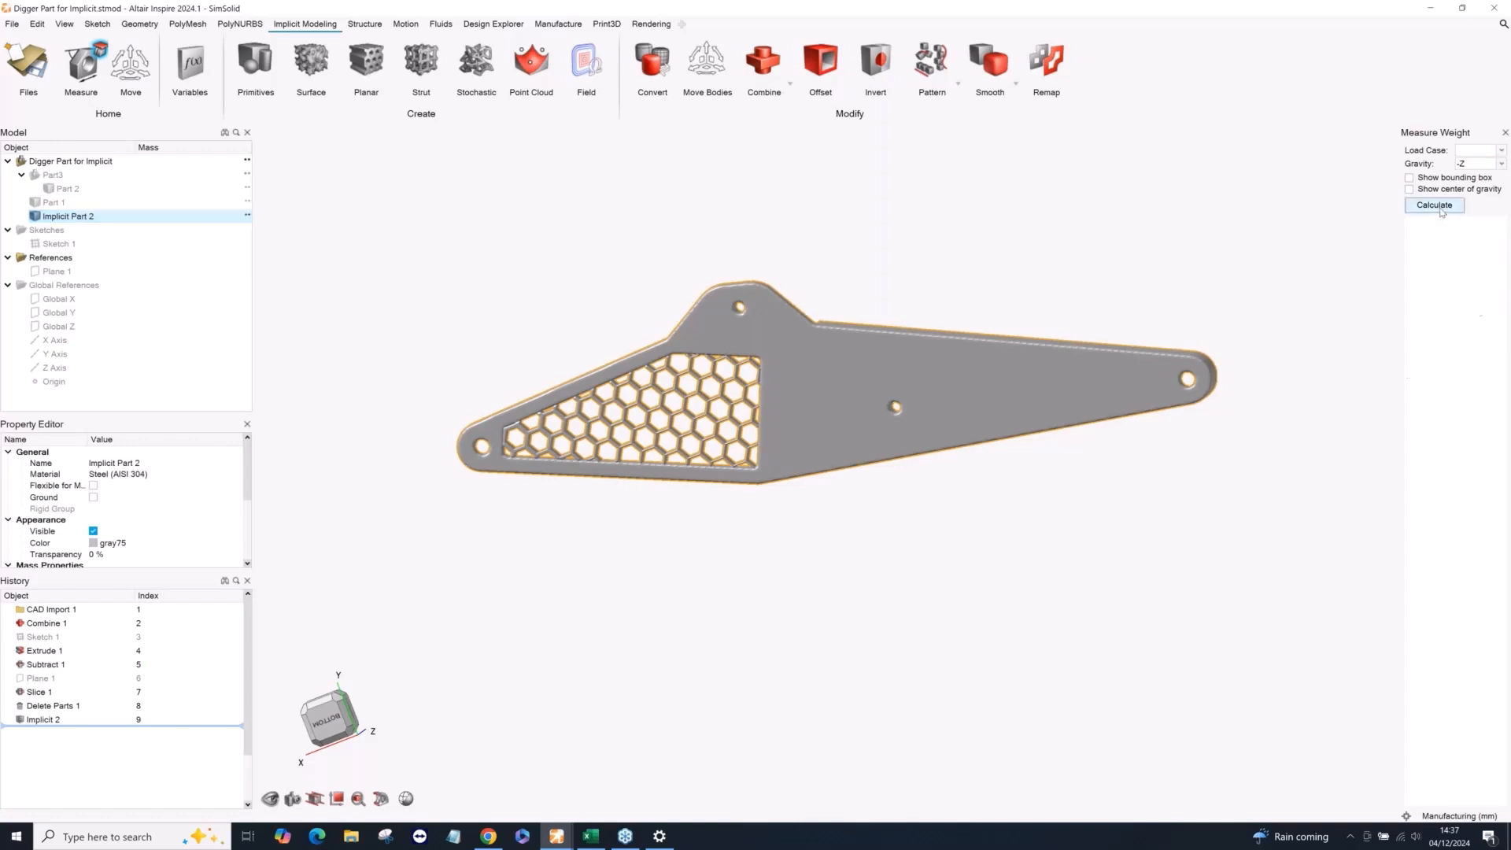
{"action": "left_click_drag", "start_coordinate": [1427, 312], "coordinate": [1481, 314]}
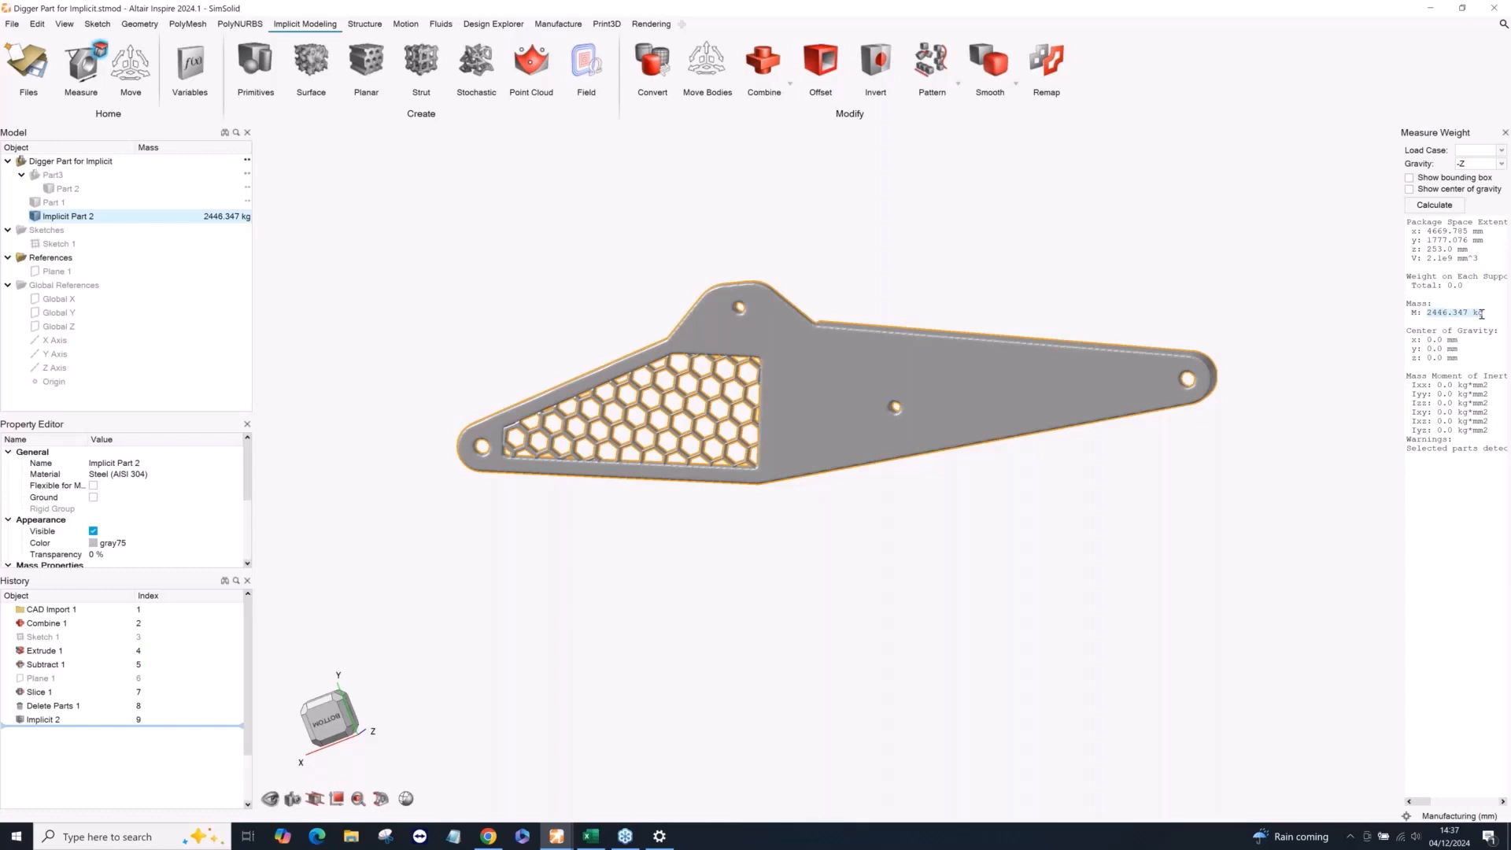
{"action": "right_click", "coordinate": [660, 231]}
{"action": "left_click", "coordinate": [618, 230]}
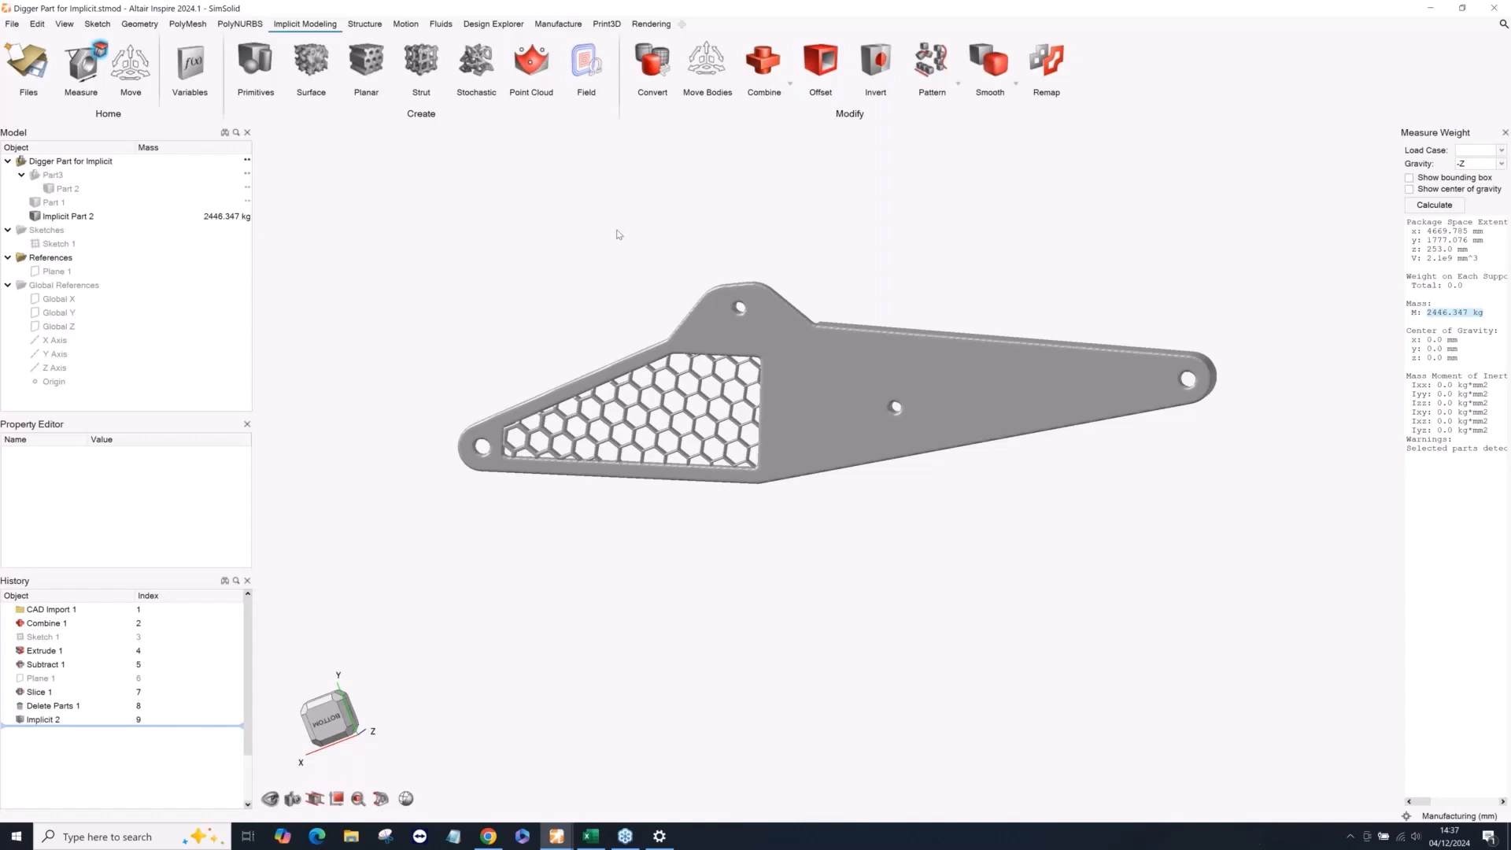
{"action": "right_click", "coordinate": [637, 245]}
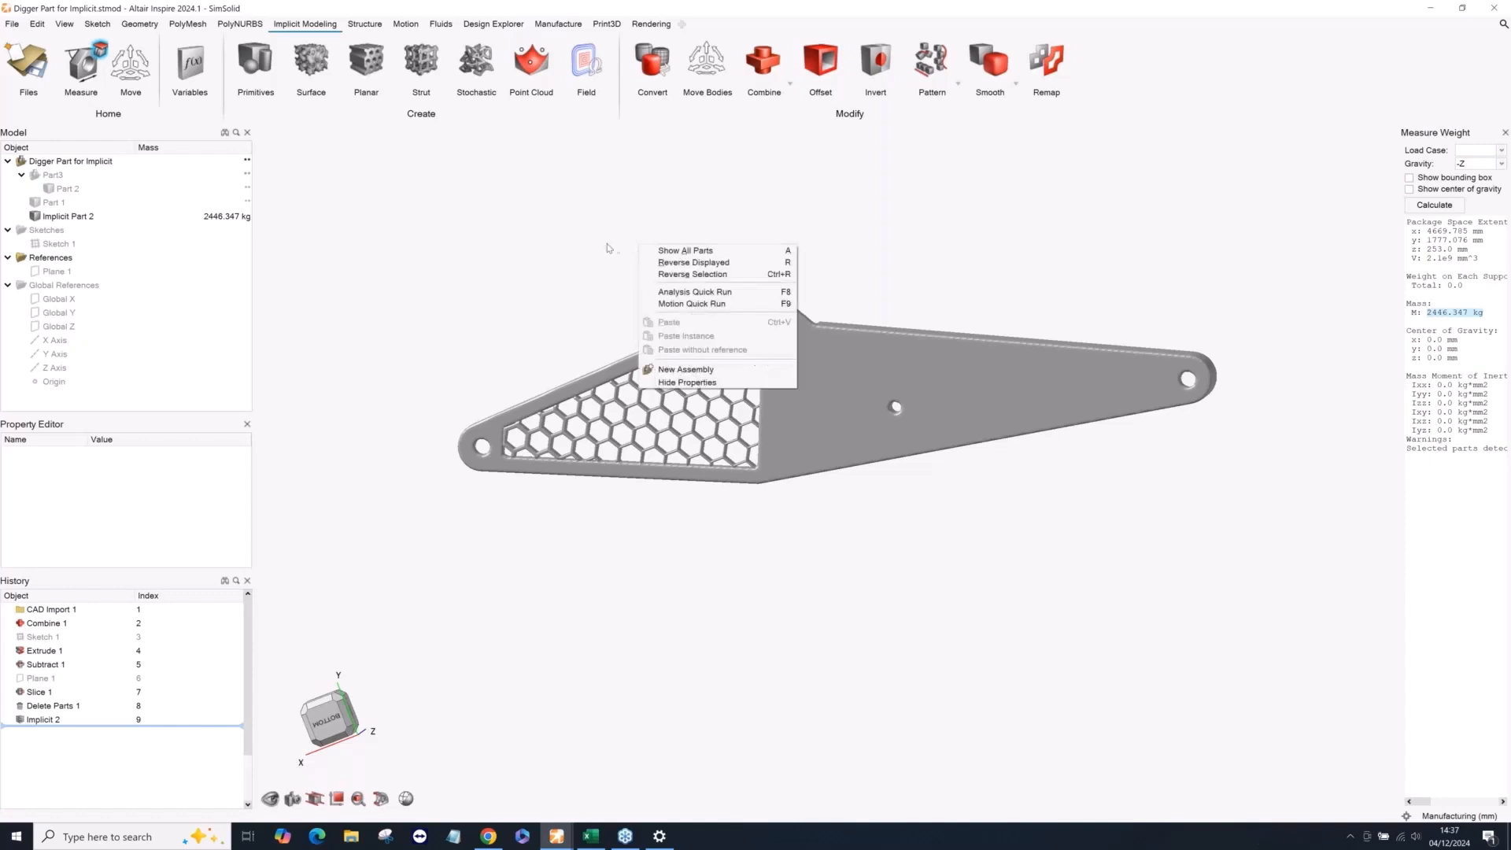
{"action": "left_click", "coordinate": [607, 248]}
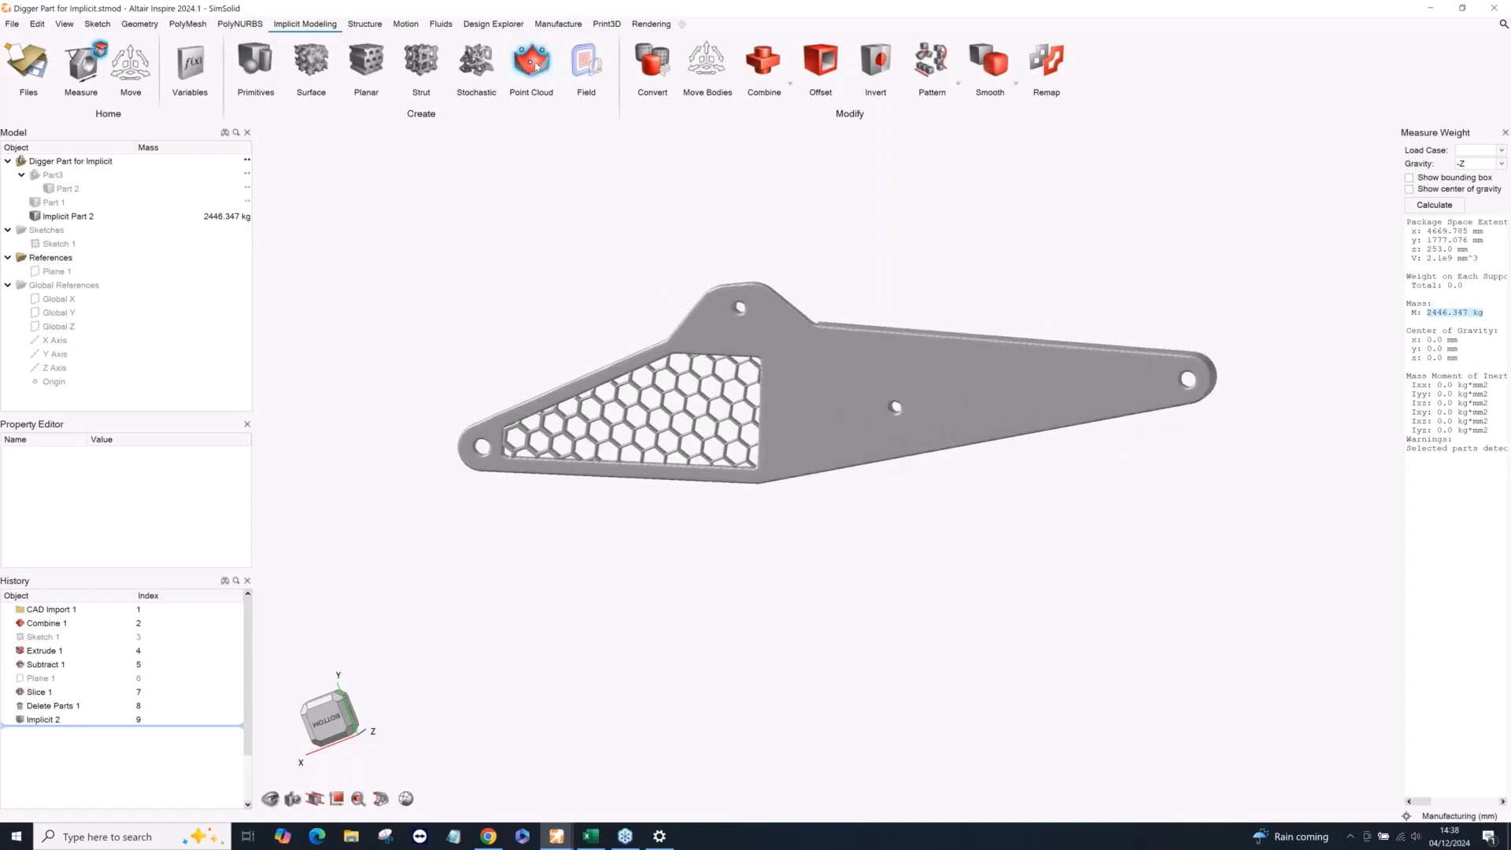
Close the digger part and start a new empty model.
{"action": "left_click", "coordinate": [11, 23]}
{"action": "left_click", "coordinate": [38, 47]}
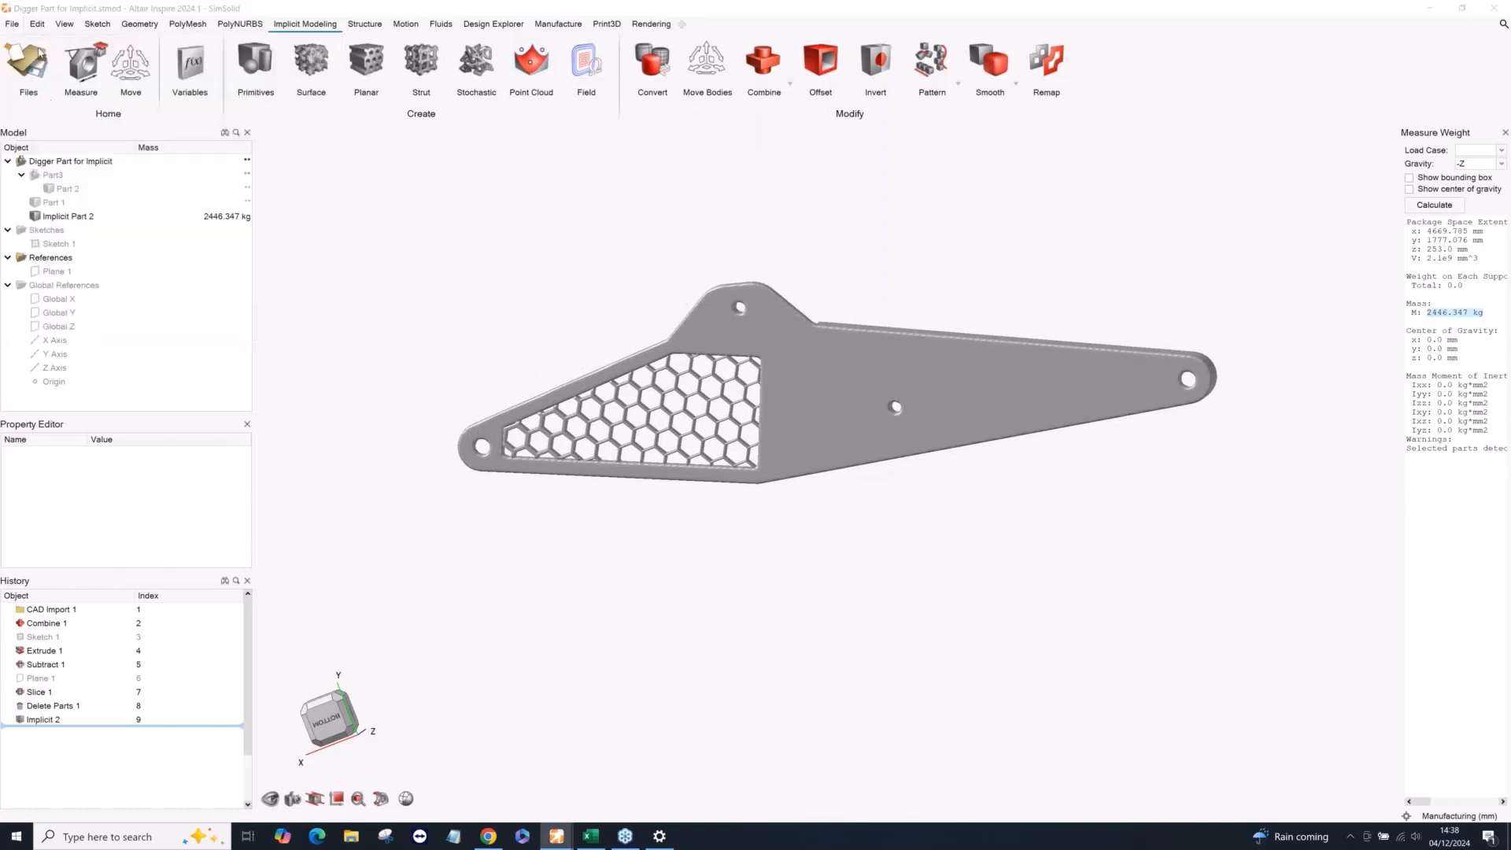
{"action": "left_click", "coordinate": [181, 127]}
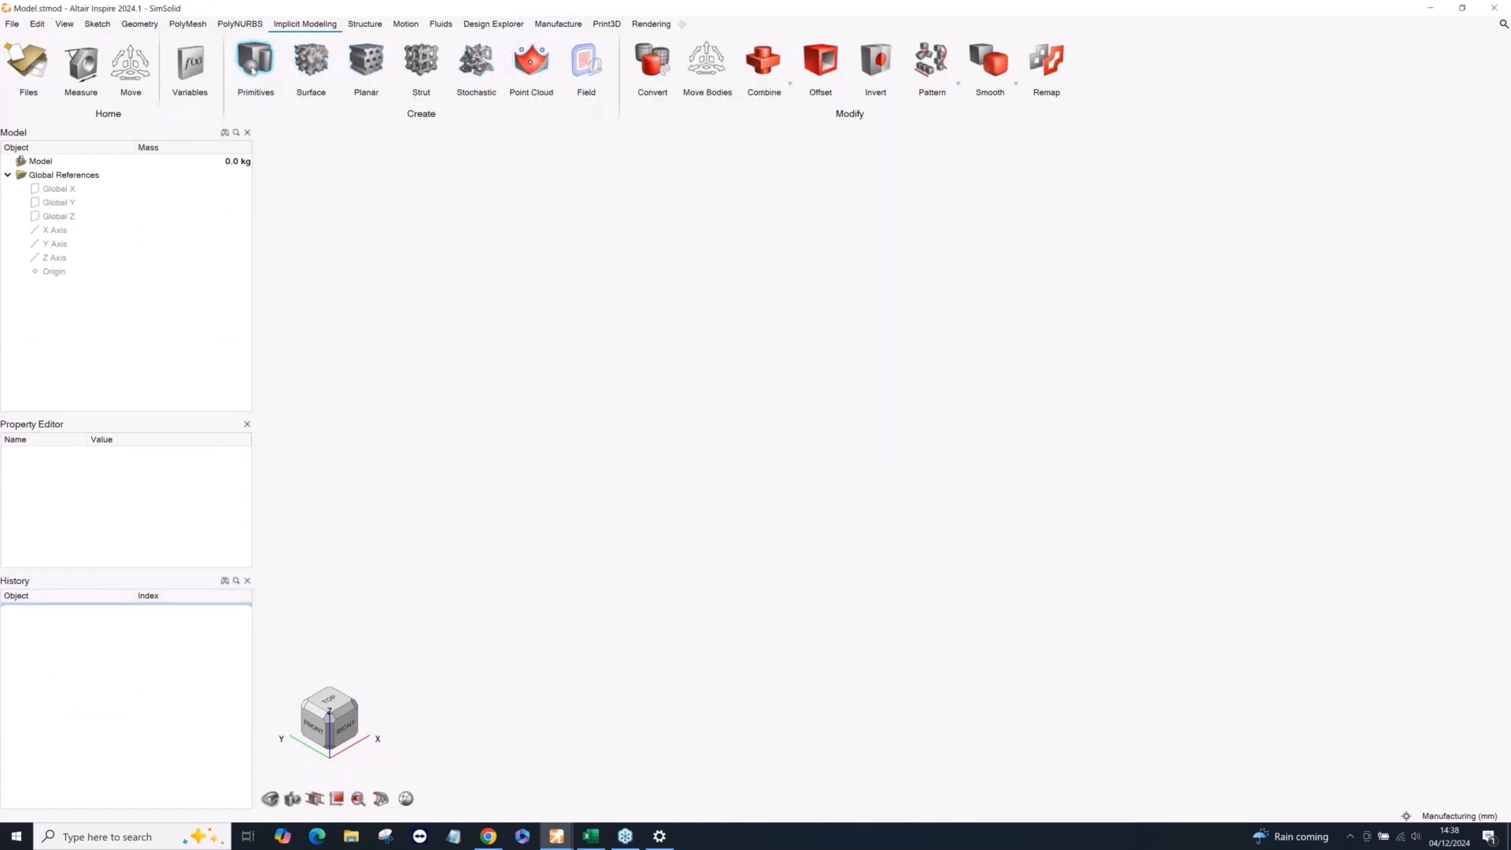
Create a uniform implicit cuboid primitive with a 100 mm length, shown at Medium visualization quality.
{"action": "left_click", "coordinate": [255, 61]}
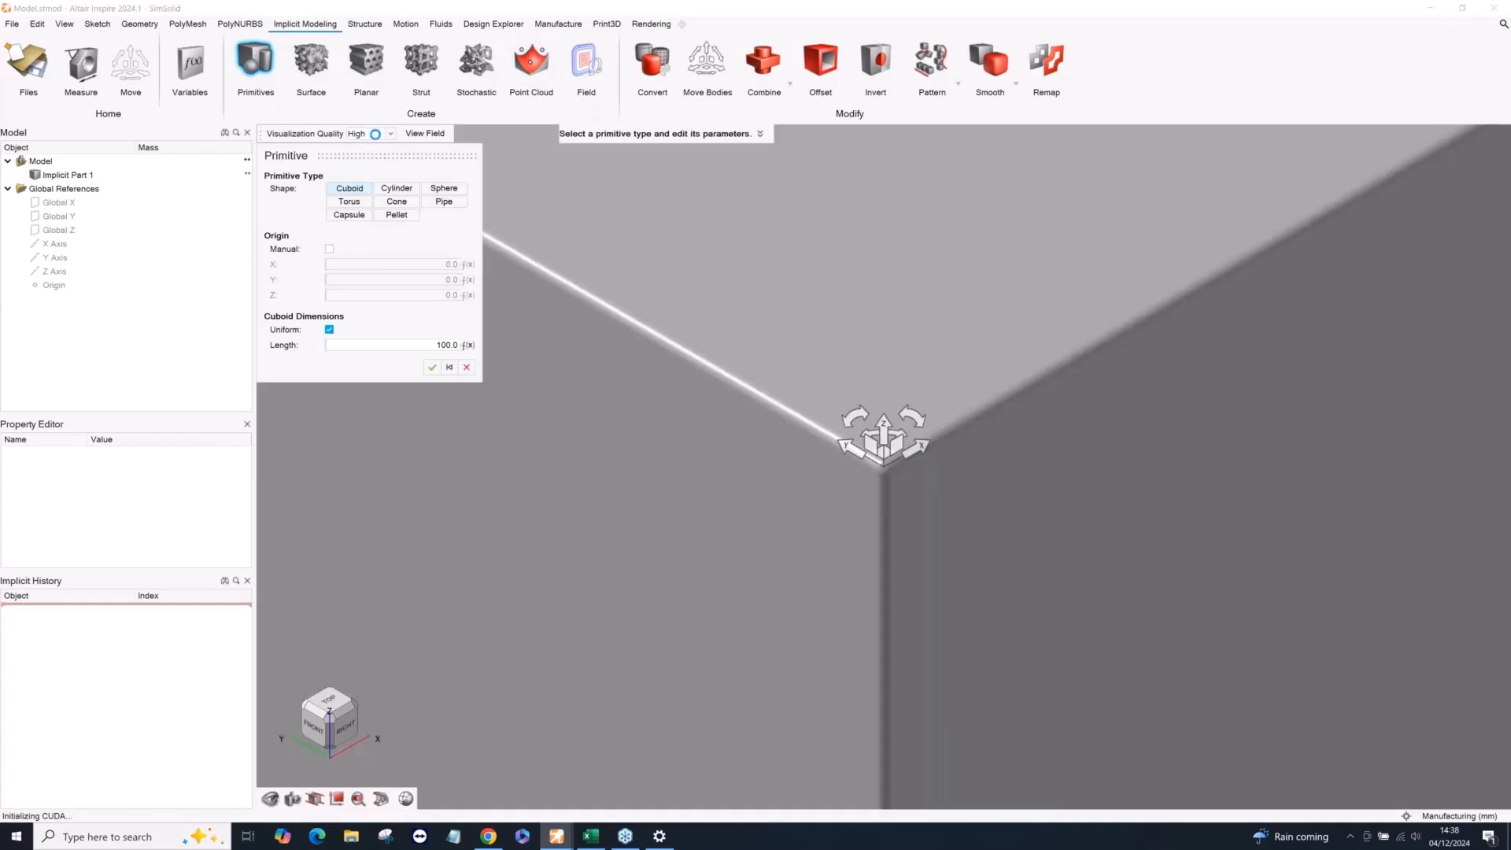
{"action": "left_click", "coordinate": [370, 134]}
{"action": "left_click", "coordinate": [362, 164]}
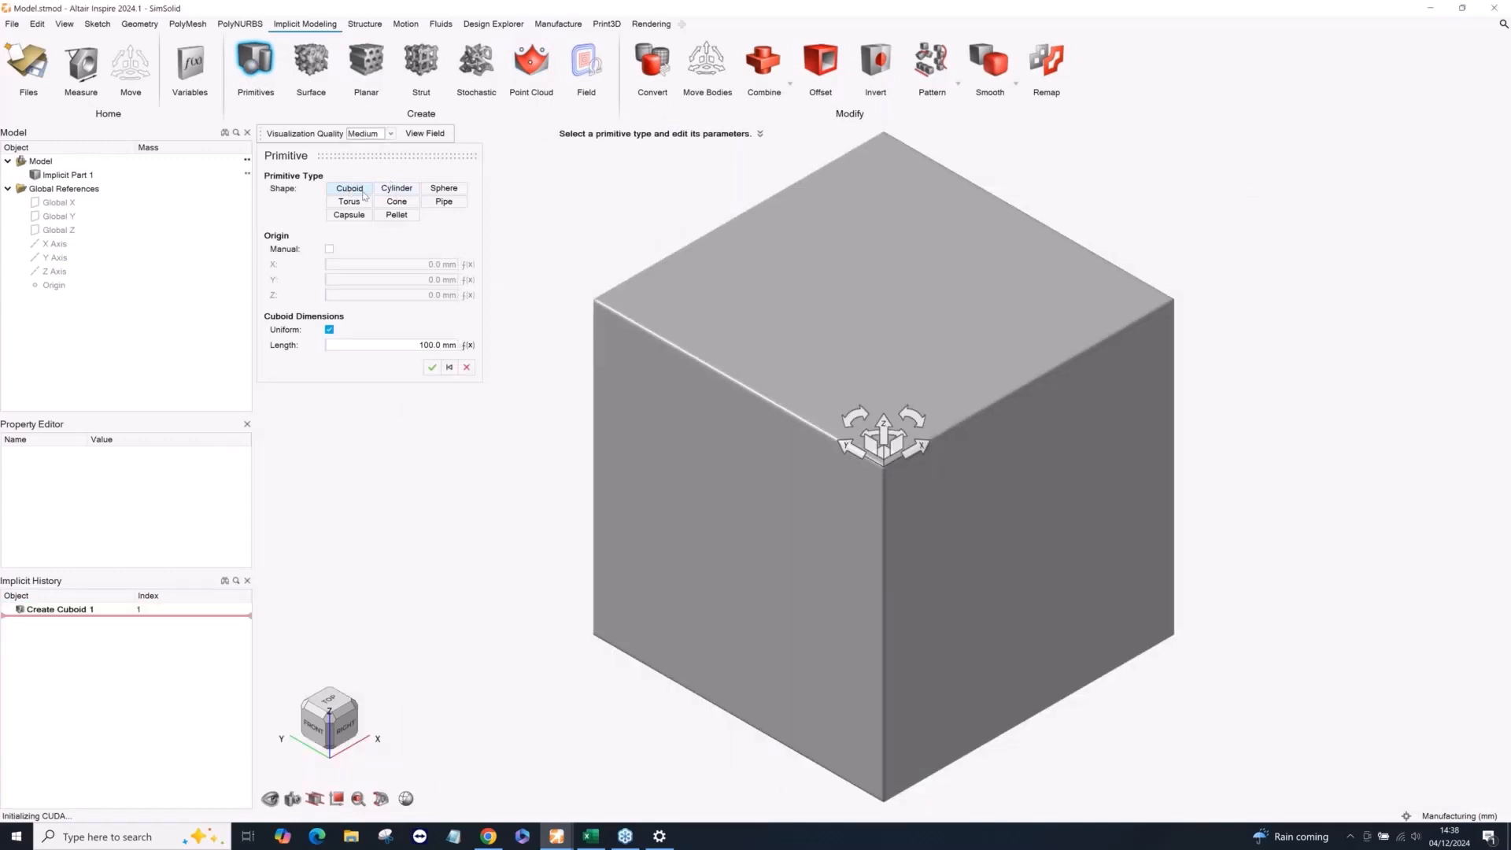
{"action": "left_click", "coordinate": [433, 367]}
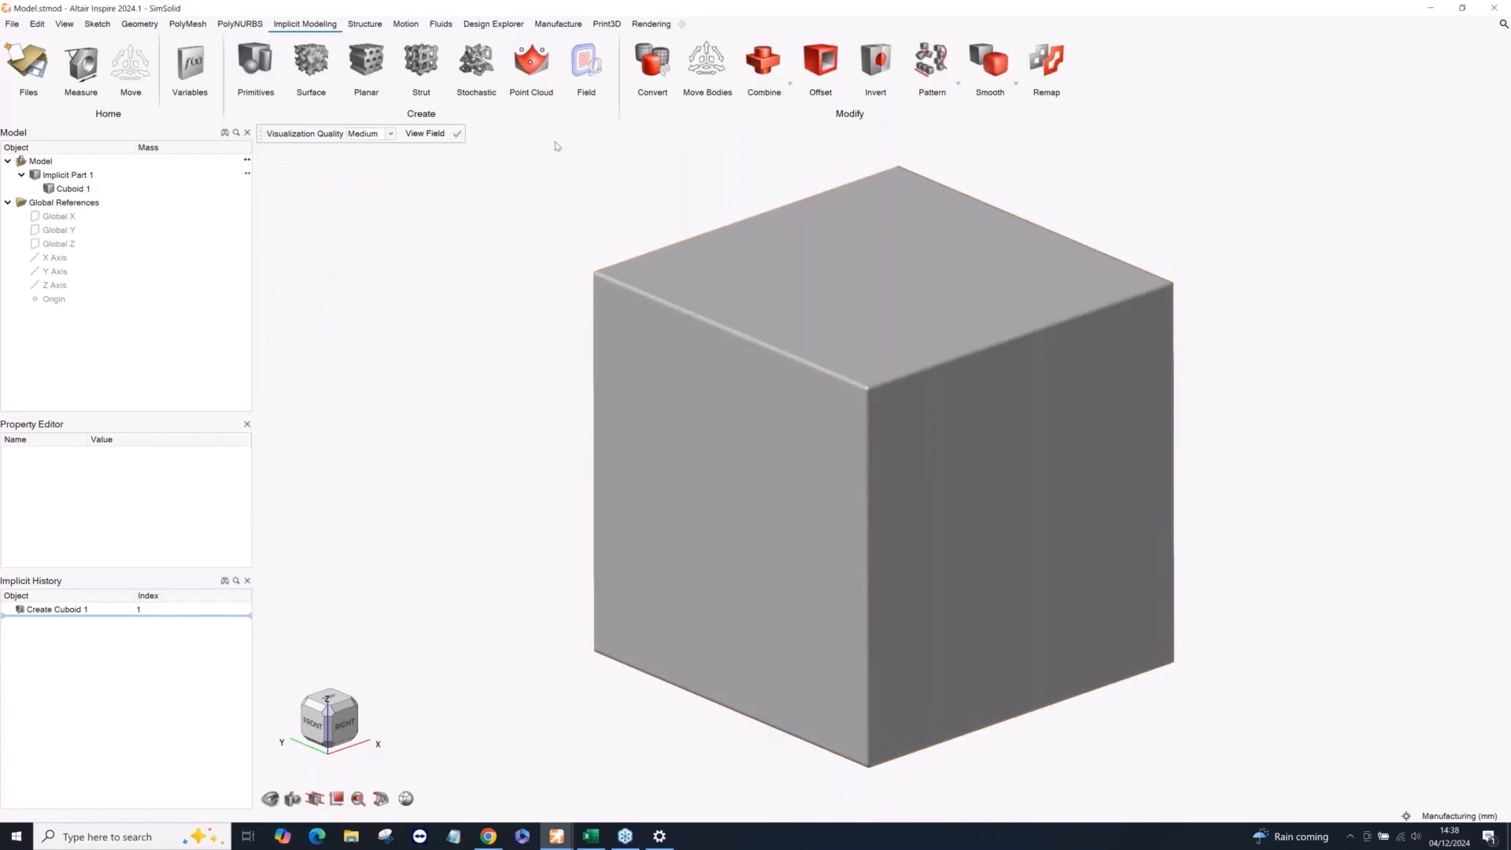
Start a point cloud with one point on the cuboid's upper face and enable Cuboid 1 as the background value.
{"action": "left_click", "coordinate": [531, 63]}
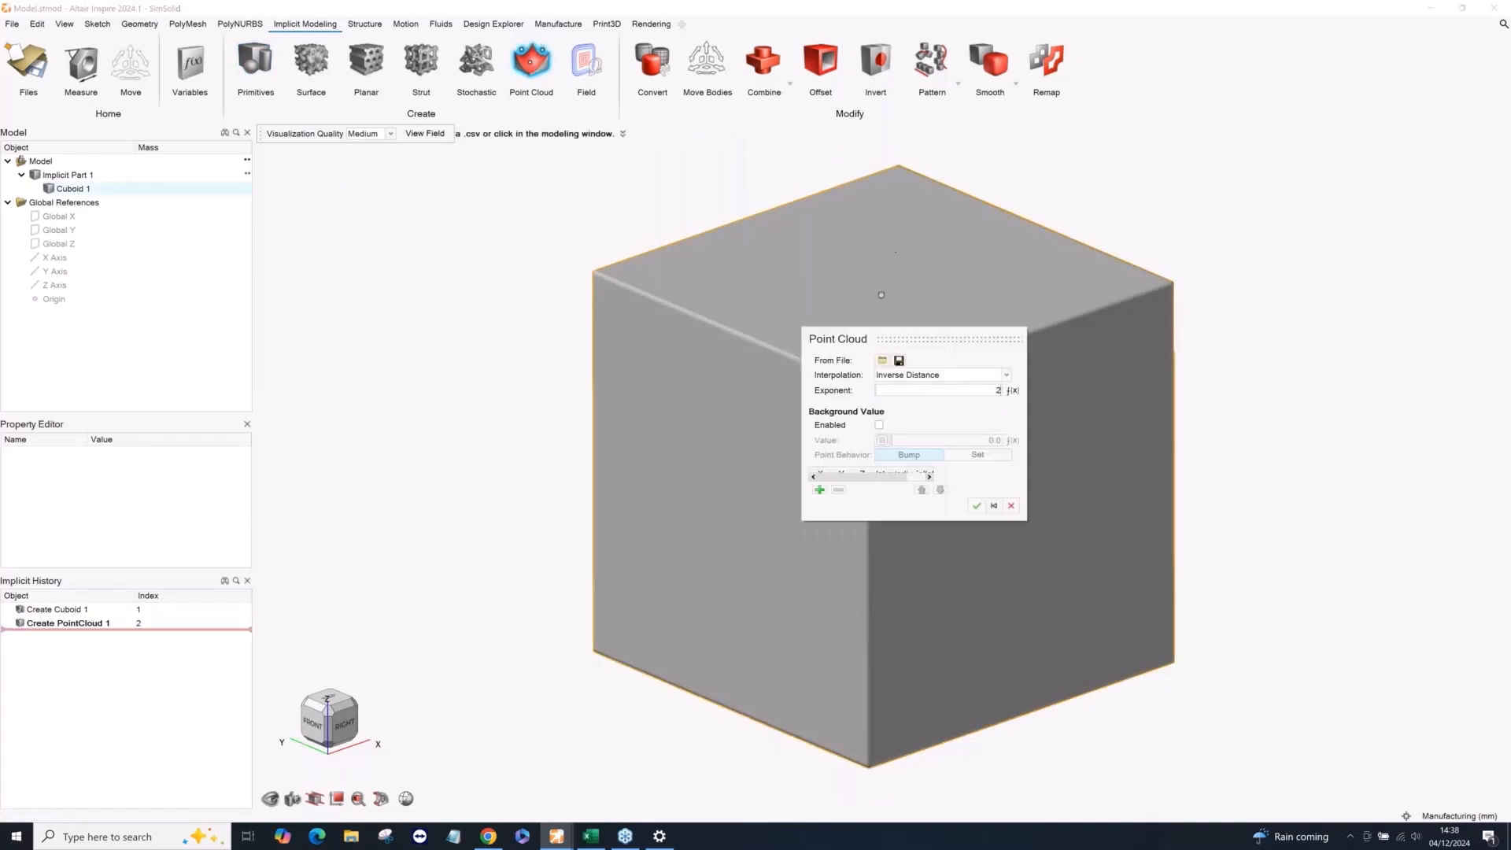
{"action": "left_click", "coordinate": [889, 224]}
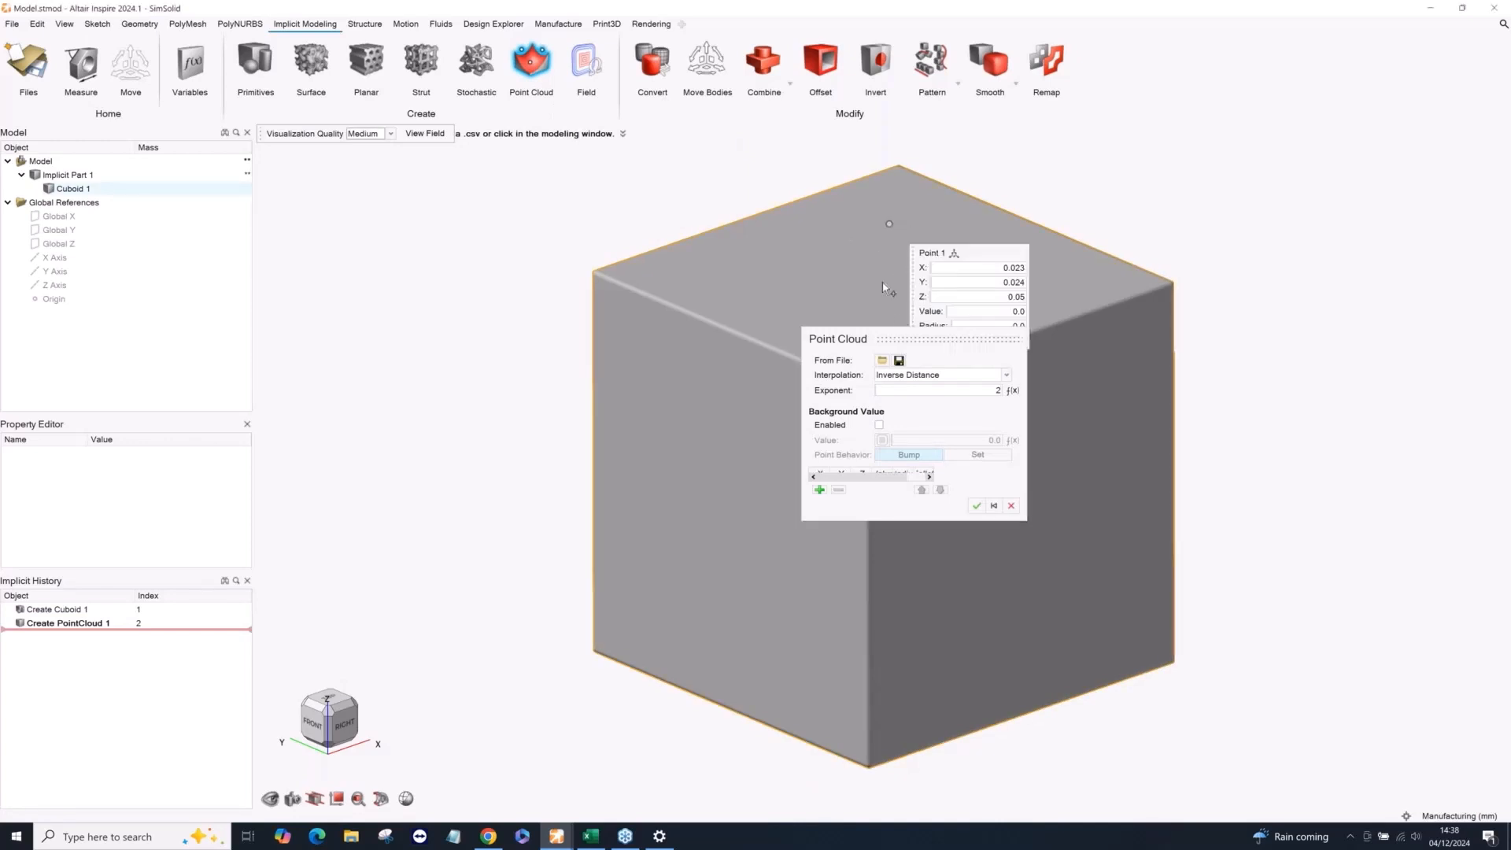
{"action": "left_click", "coordinate": [879, 425]}
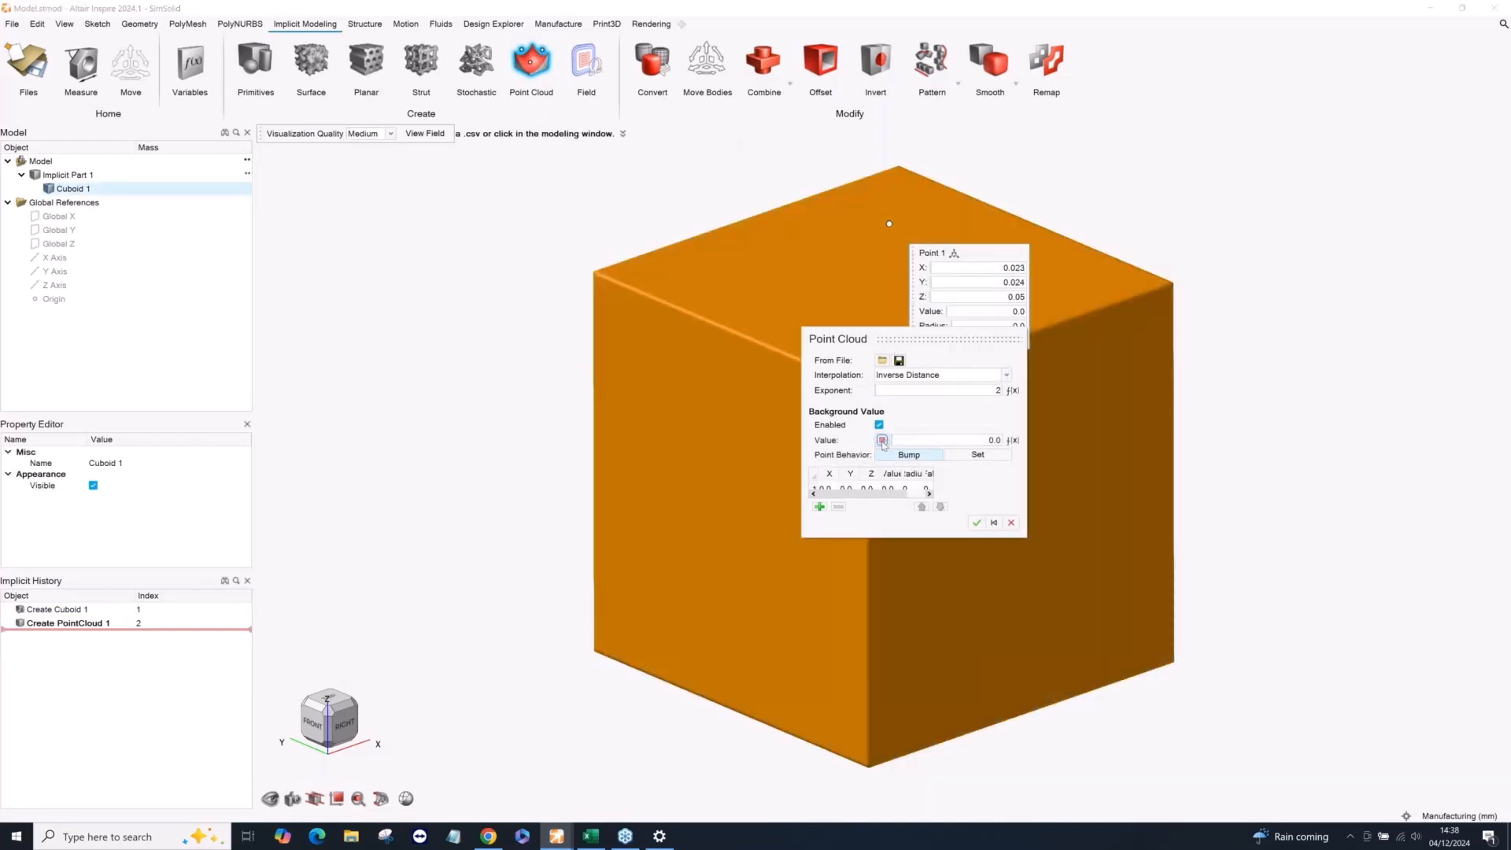
{"action": "left_click", "coordinate": [913, 441]}
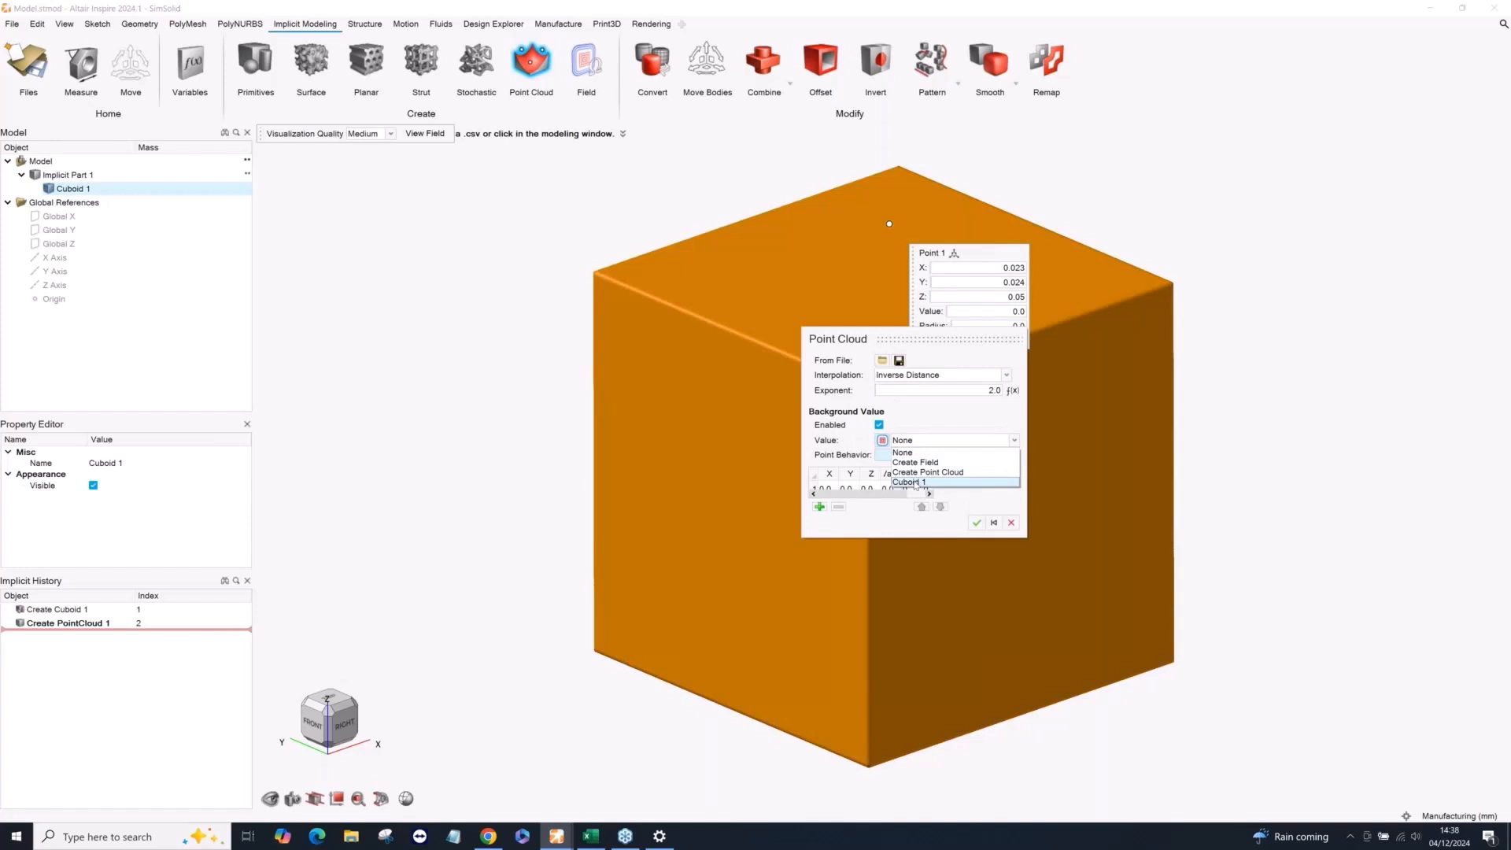
{"action": "left_click", "coordinate": [915, 483]}
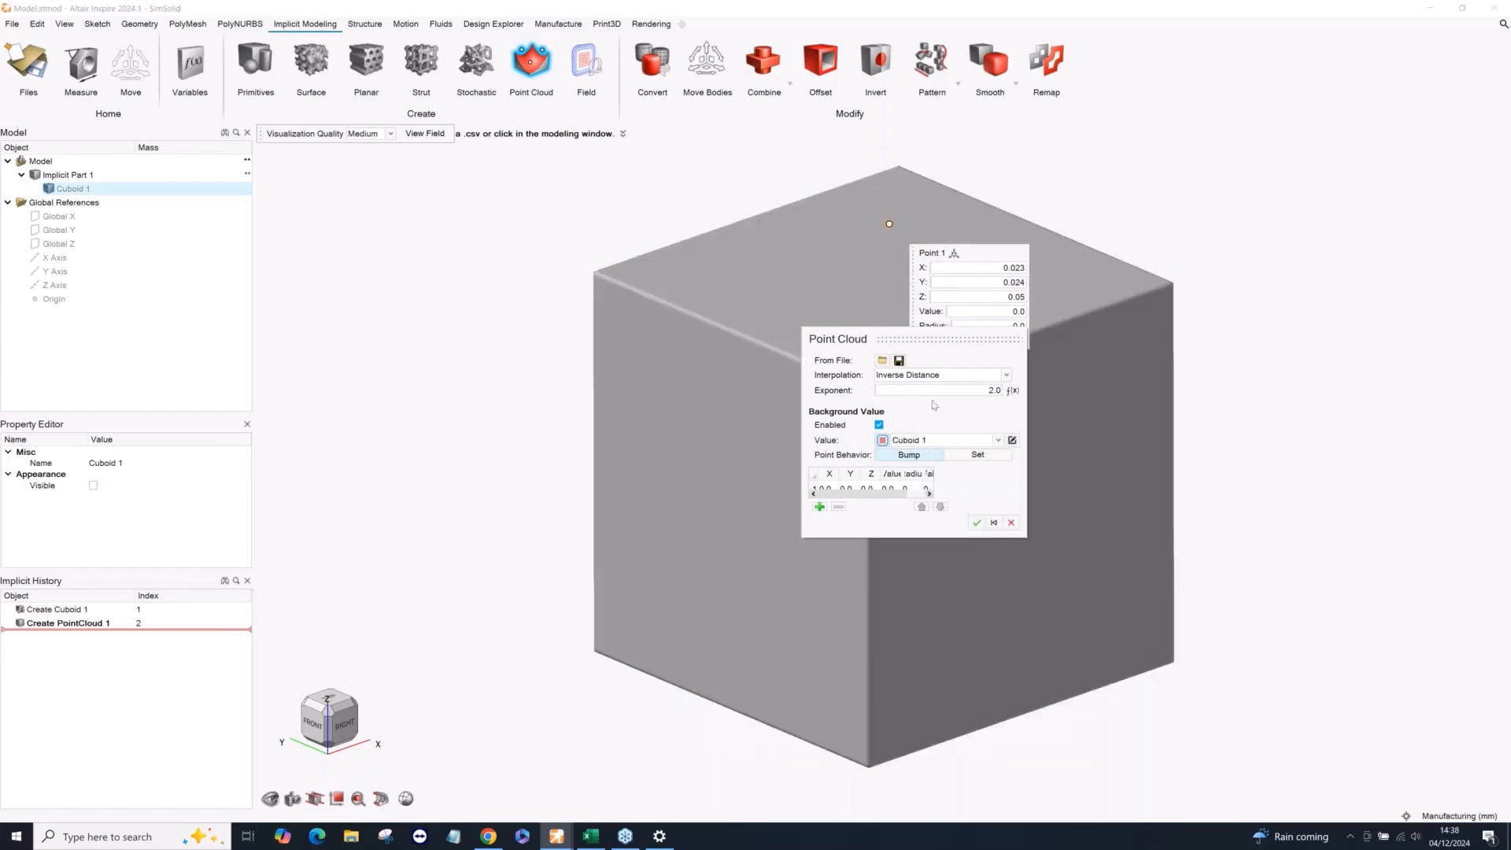
{"action": "left_click_drag", "start_coordinate": [924, 338], "coordinate": [633, 329]}
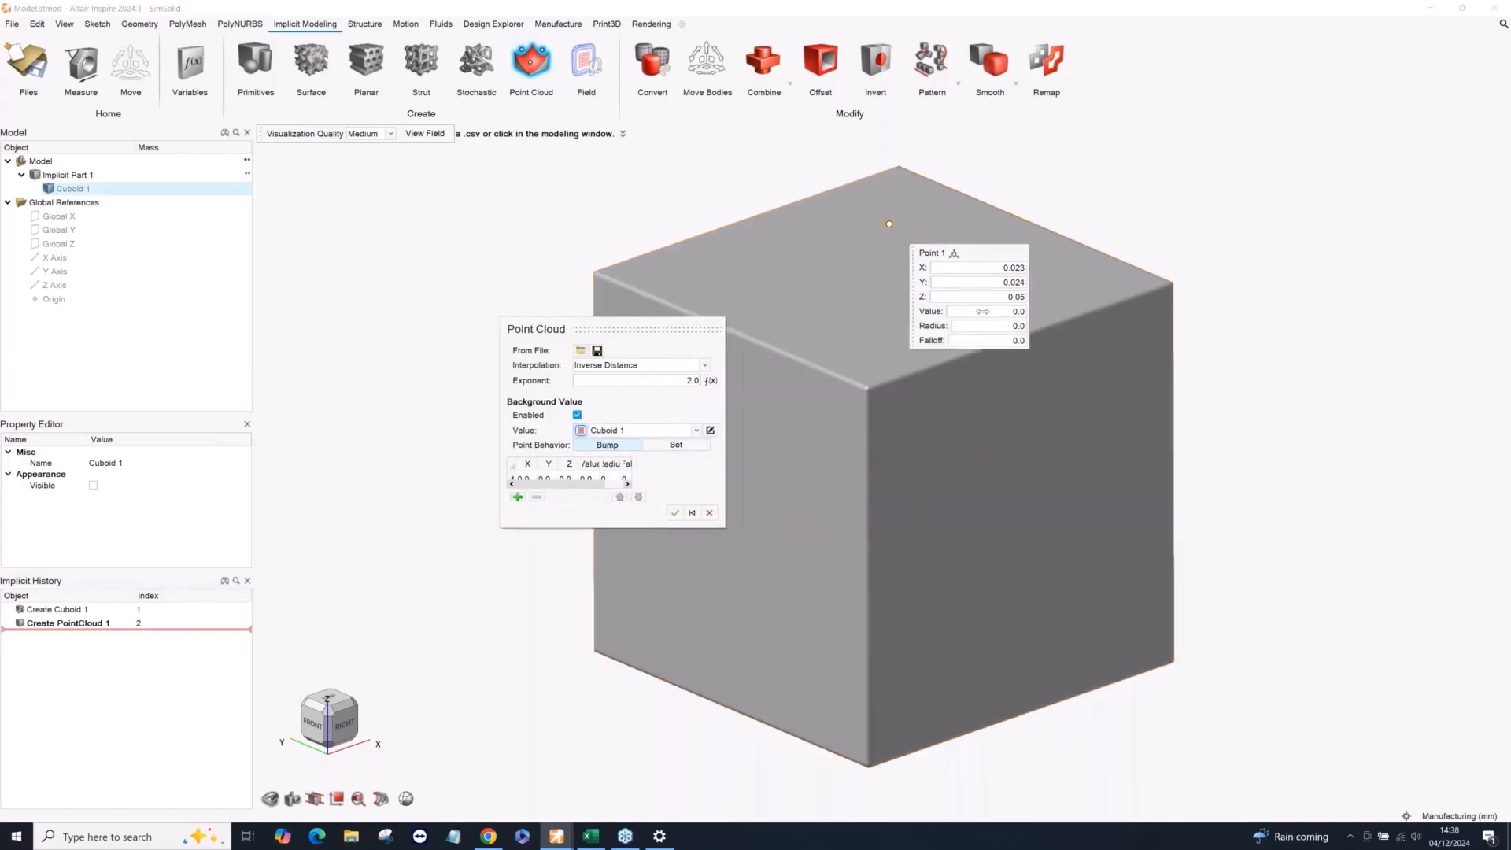
Give Point 1 a radius of 0.01 and a value of 0.02.
{"action": "left_click", "coordinate": [1004, 311]}
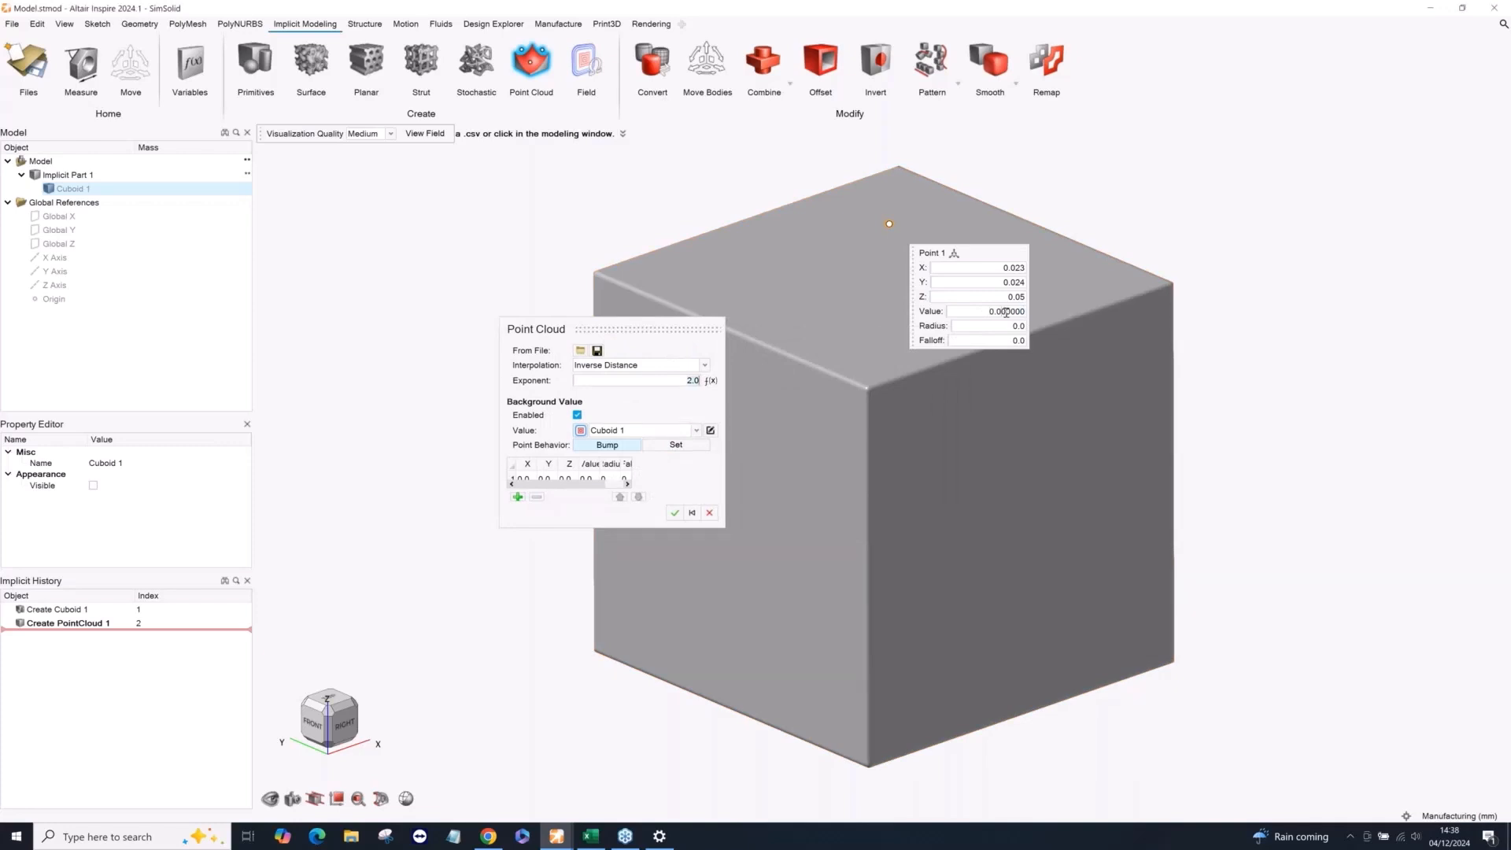
{"action": "left_click", "coordinate": [1015, 326]}
{"action": "key", "text": "Return"}
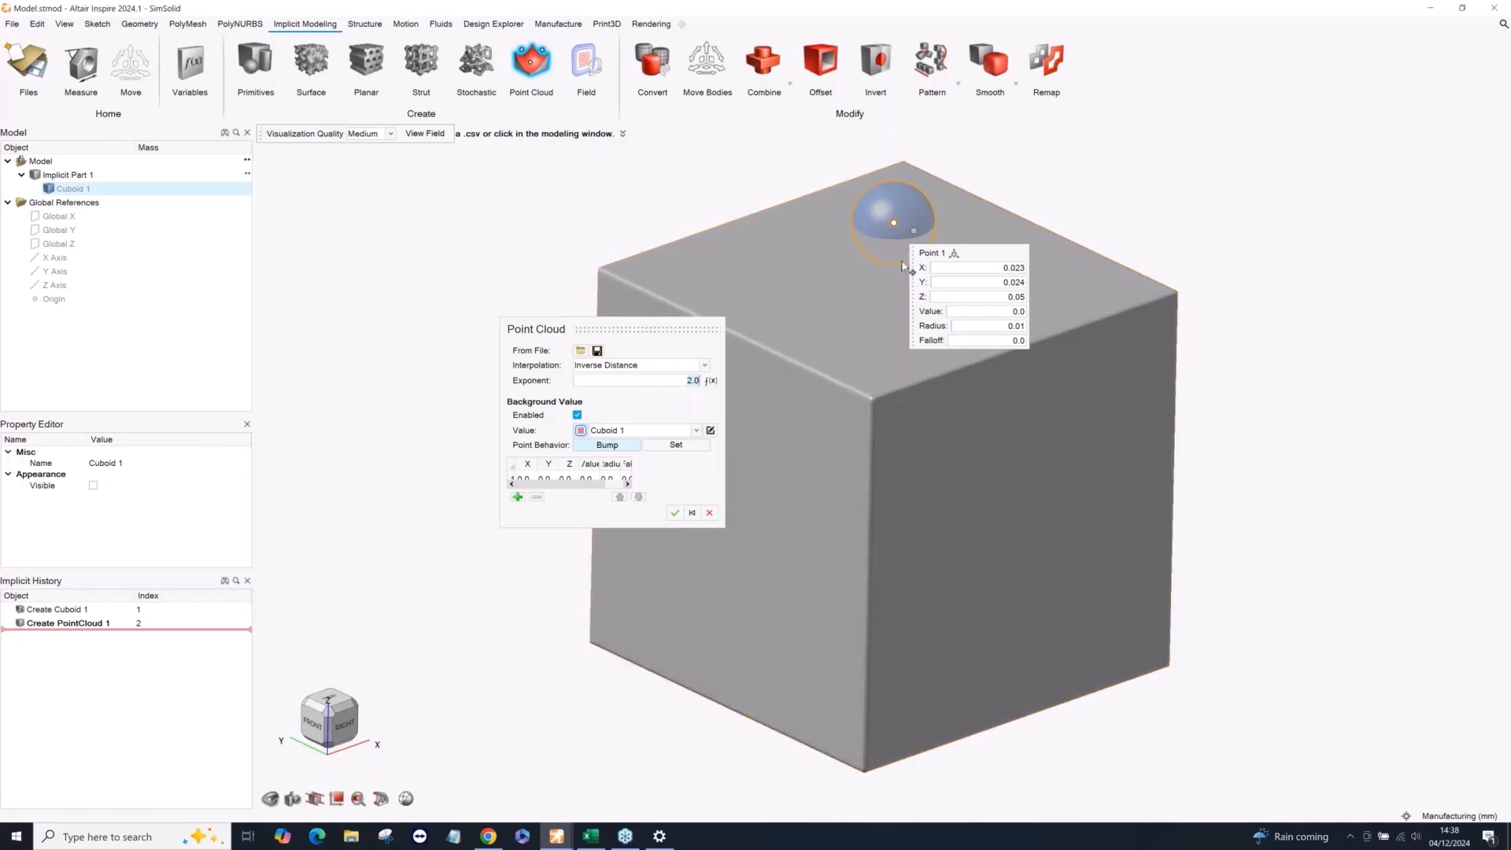
{"action": "left_click", "coordinate": [1006, 313]}
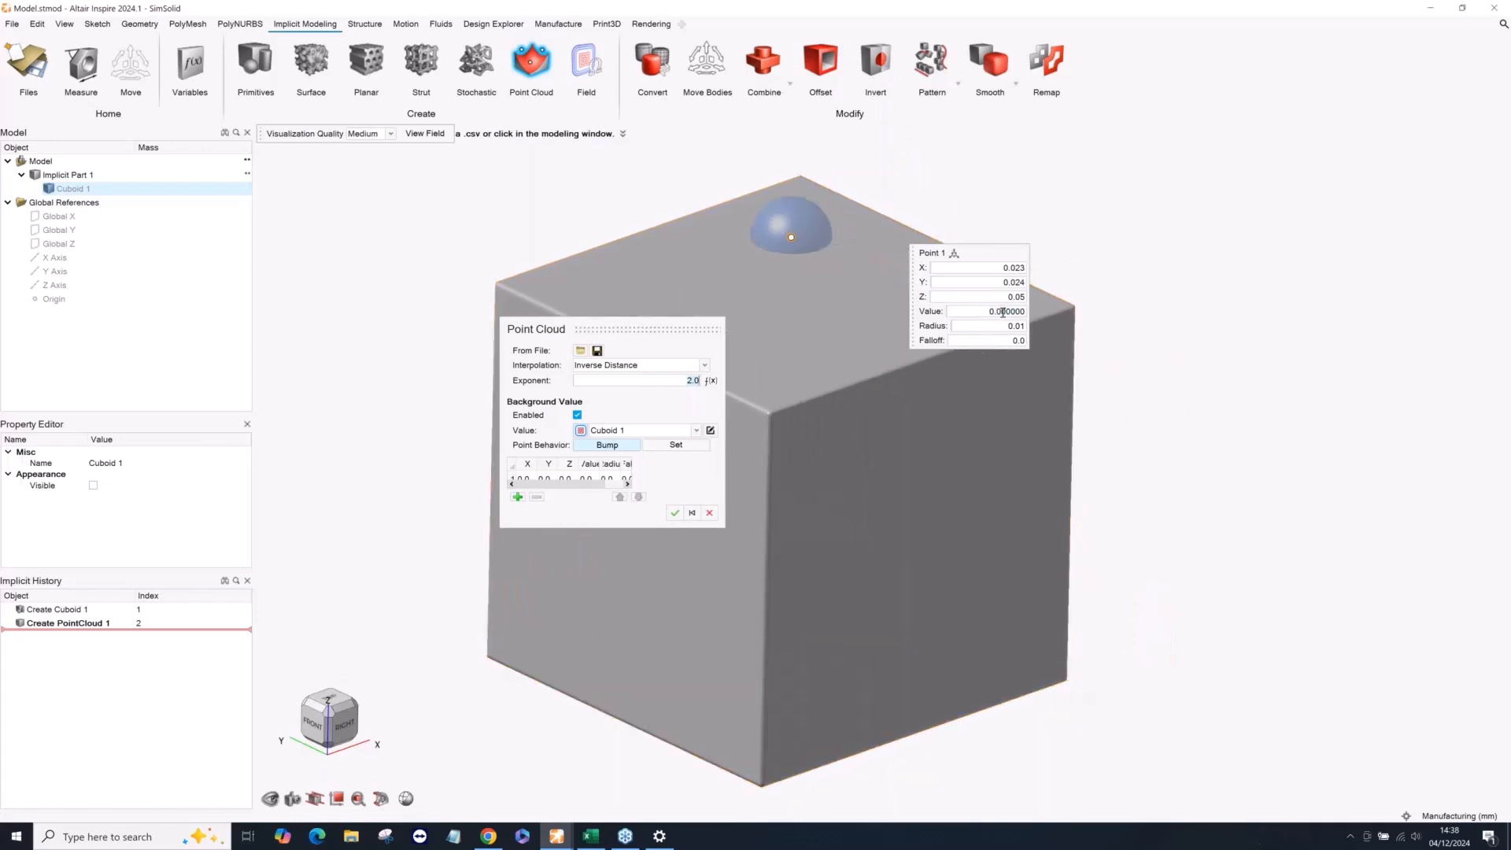
{"action": "type", "text": "2"}
{"action": "key", "text": "Return"}
{"action": "middle_click_drag", "start_coordinate": [792, 268], "coordinate": [780, 223]}
{"action": "scroll", "coordinate": [797, 269], "scroll_direction": "up", "scroll_amount": 4}
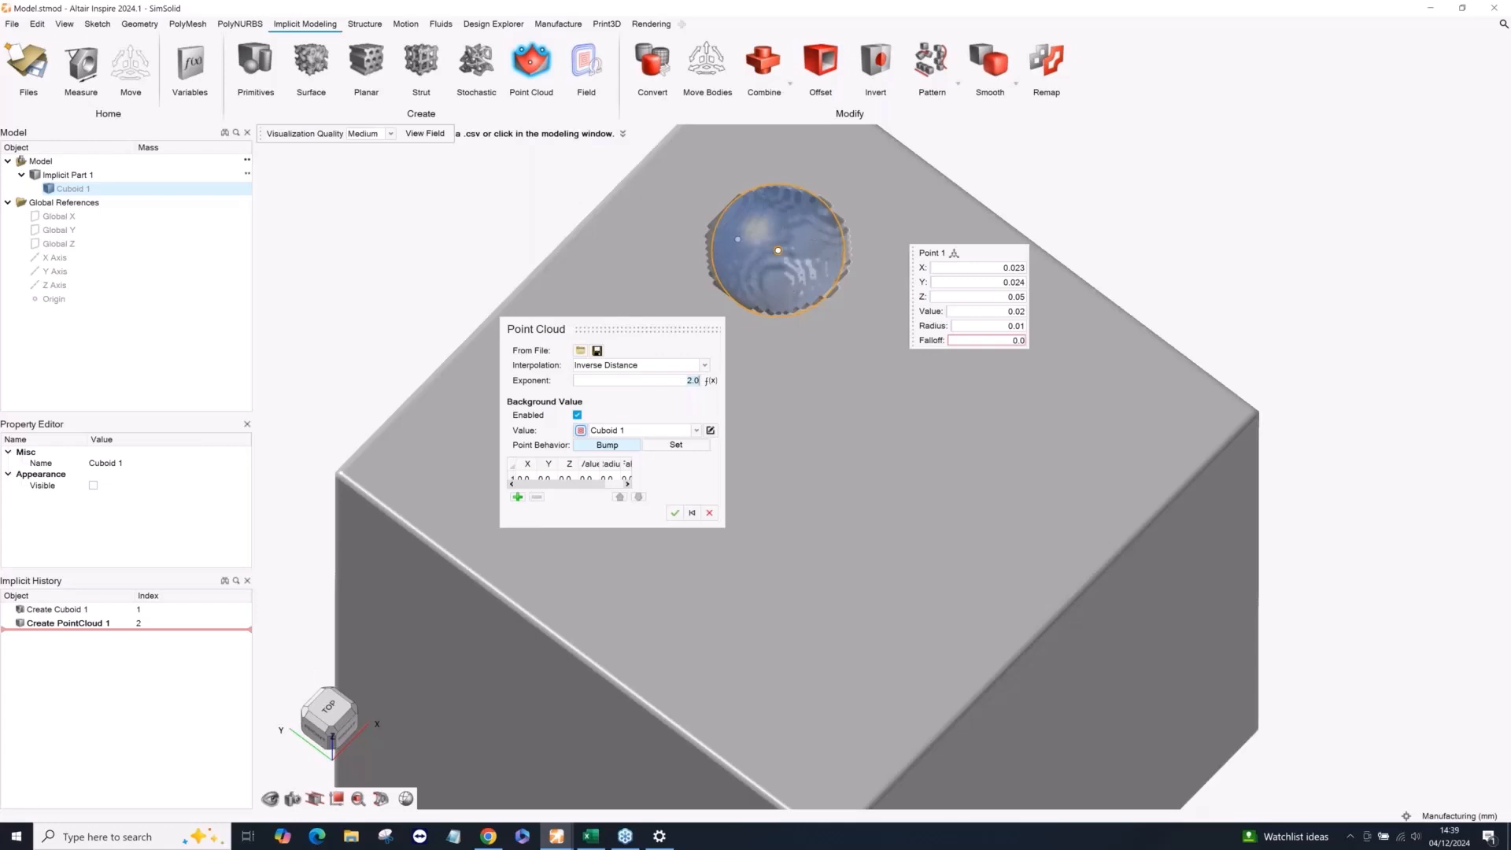
Set Point 1's falloff to 0.005 and accept the point cloud.
{"action": "left_click", "coordinate": [988, 341]}
{"action": "left_click_drag", "start_coordinate": [989, 341], "coordinate": [1025, 341]}
{"action": "middle_click_drag", "start_coordinate": [900, 388], "coordinate": [915, 453]}
{"action": "scroll", "coordinate": [869, 380], "scroll_direction": "down", "scroll_amount": 4}
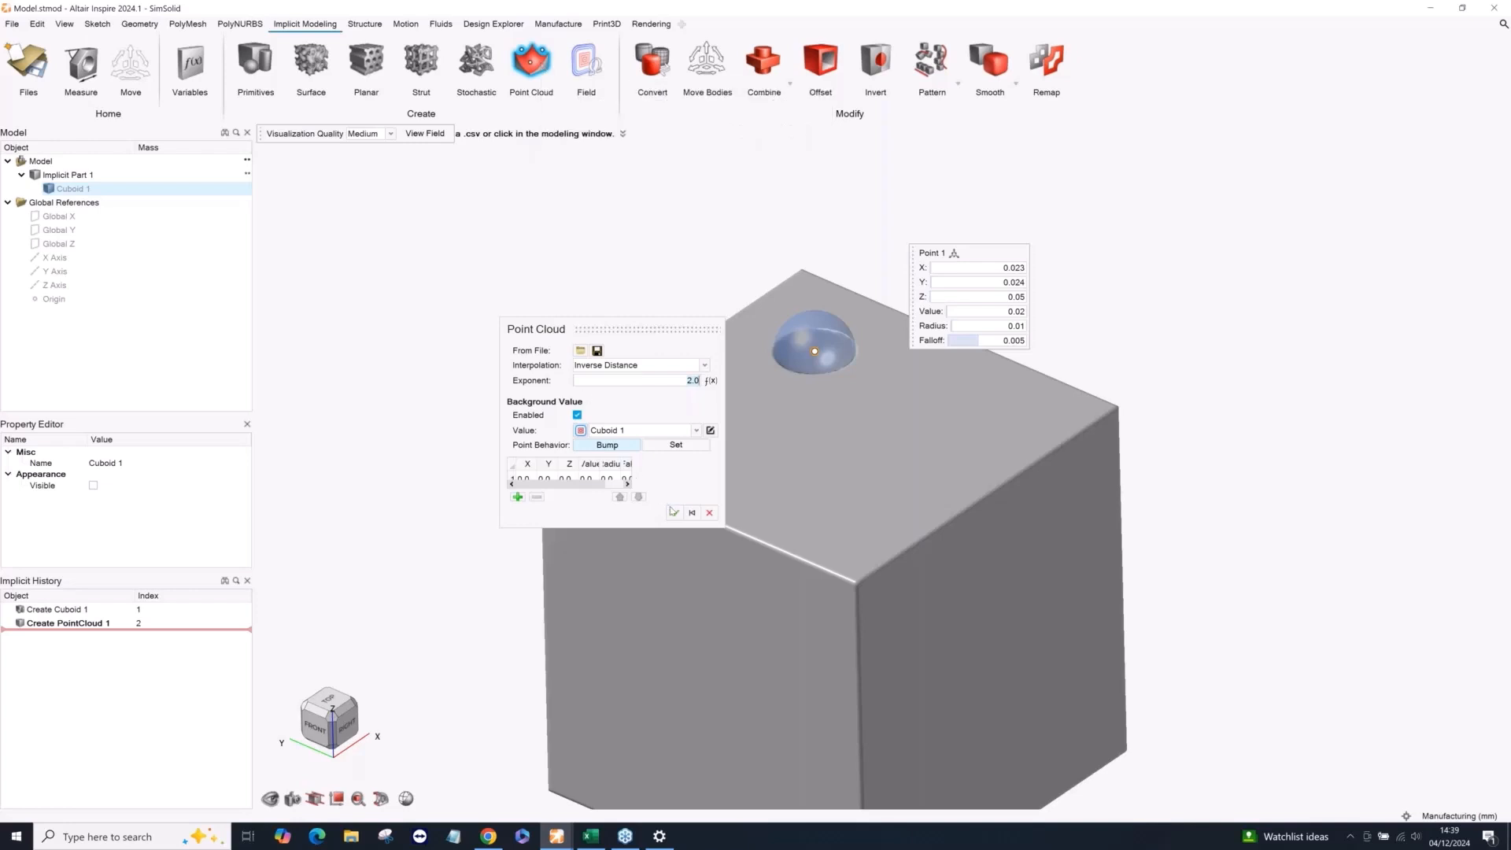
{"action": "left_click", "coordinate": [674, 513]}
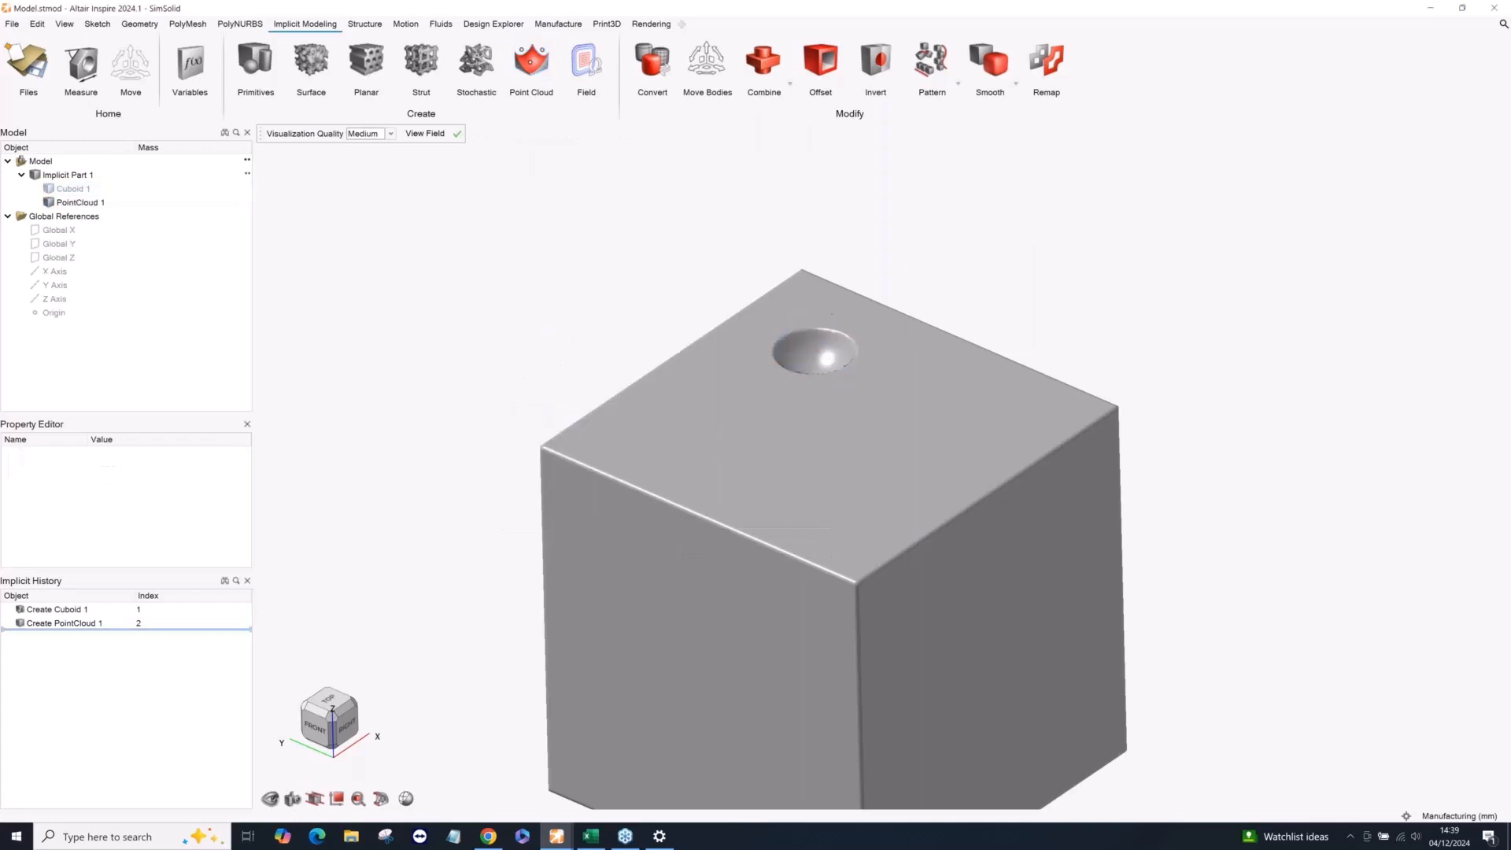
Inspect the point cloud's effect on the cuboid's upper face and finish editing the implicit part.
{"action": "right_click_drag", "start_coordinate": [674, 513], "coordinate": [818, 334]}
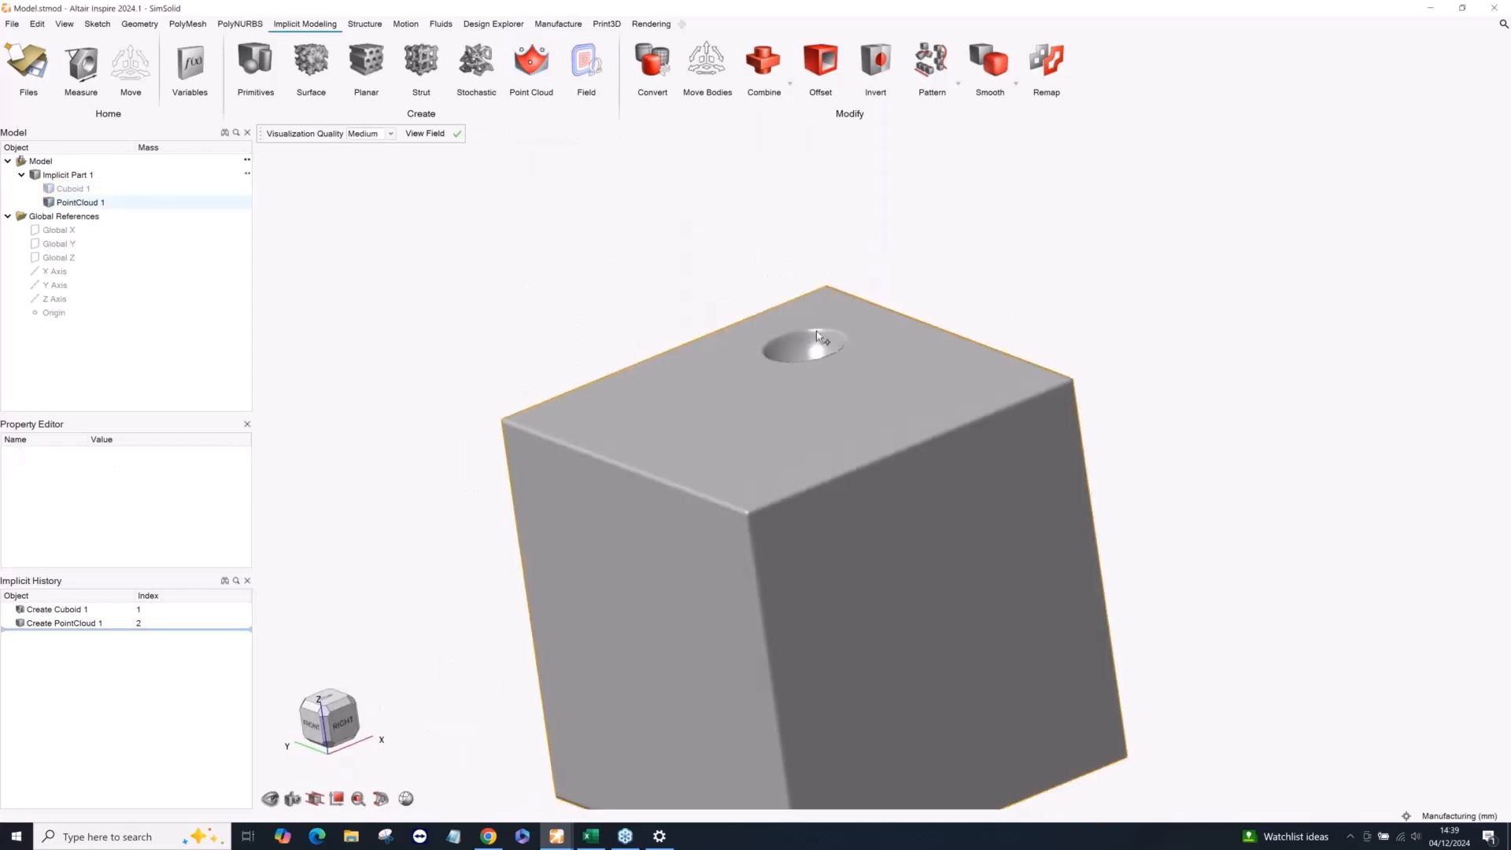
{"action": "scroll", "coordinate": [748, 295], "scroll_direction": "down", "scroll_amount": 3}
{"action": "right_click", "coordinate": [706, 227]}
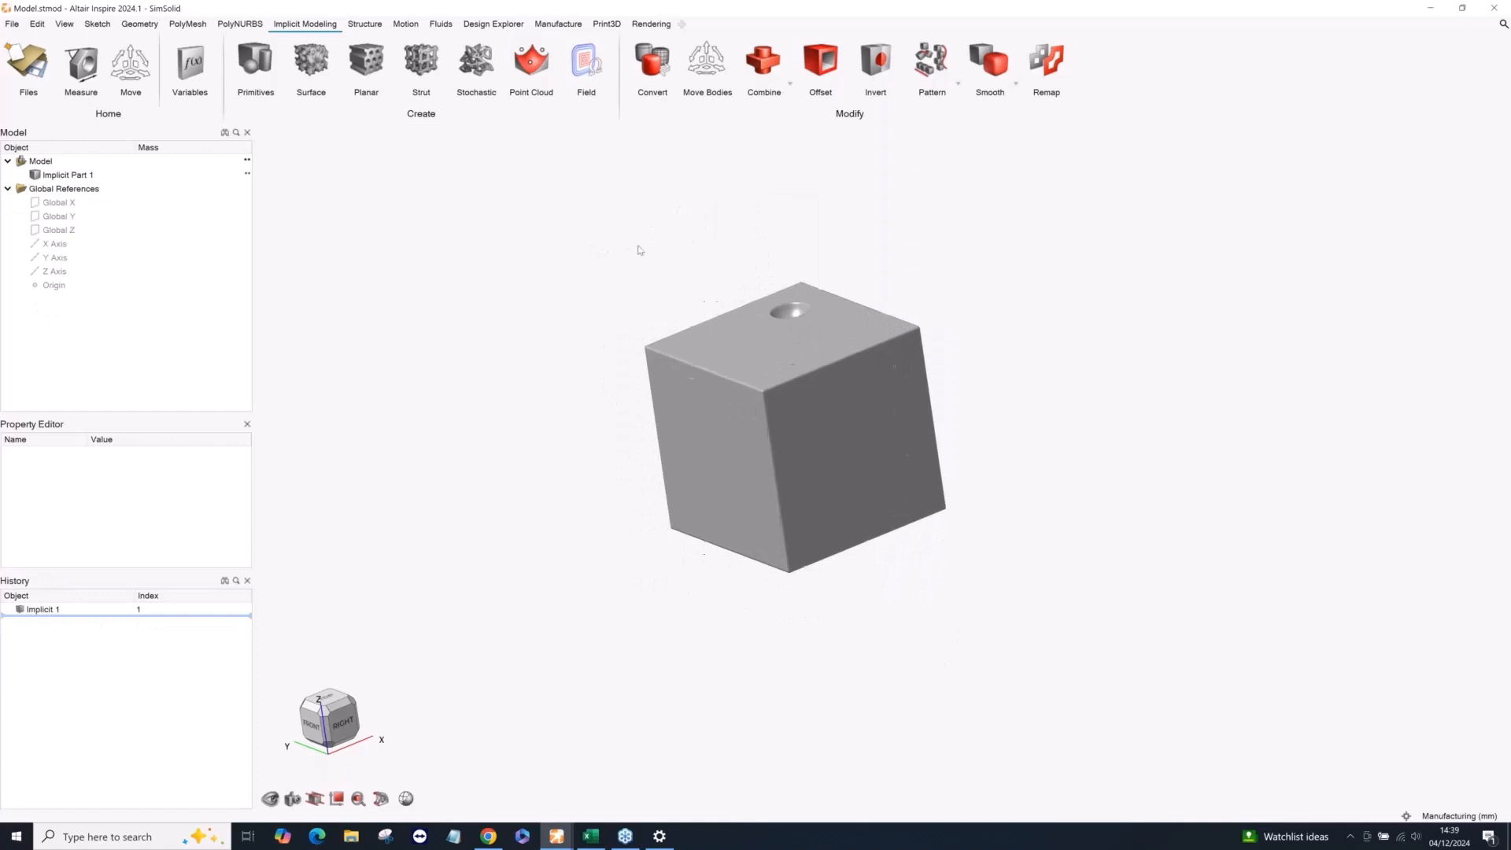
{"action": "middle_click_drag", "start_coordinate": [638, 246], "coordinate": [662, 230]}
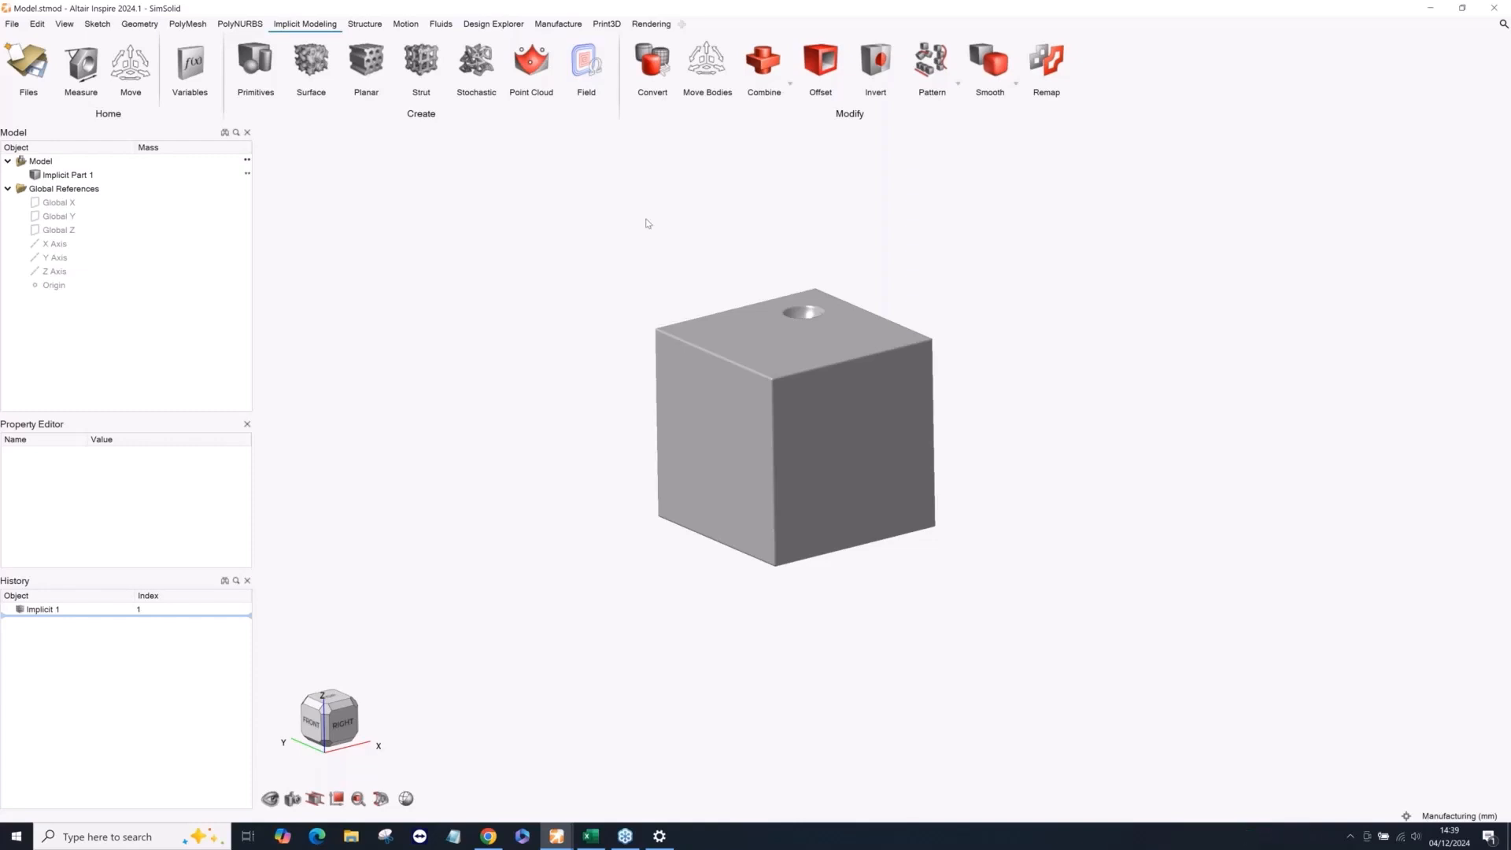
{"action": "middle_click_drag", "start_coordinate": [654, 243], "coordinate": [660, 277]}
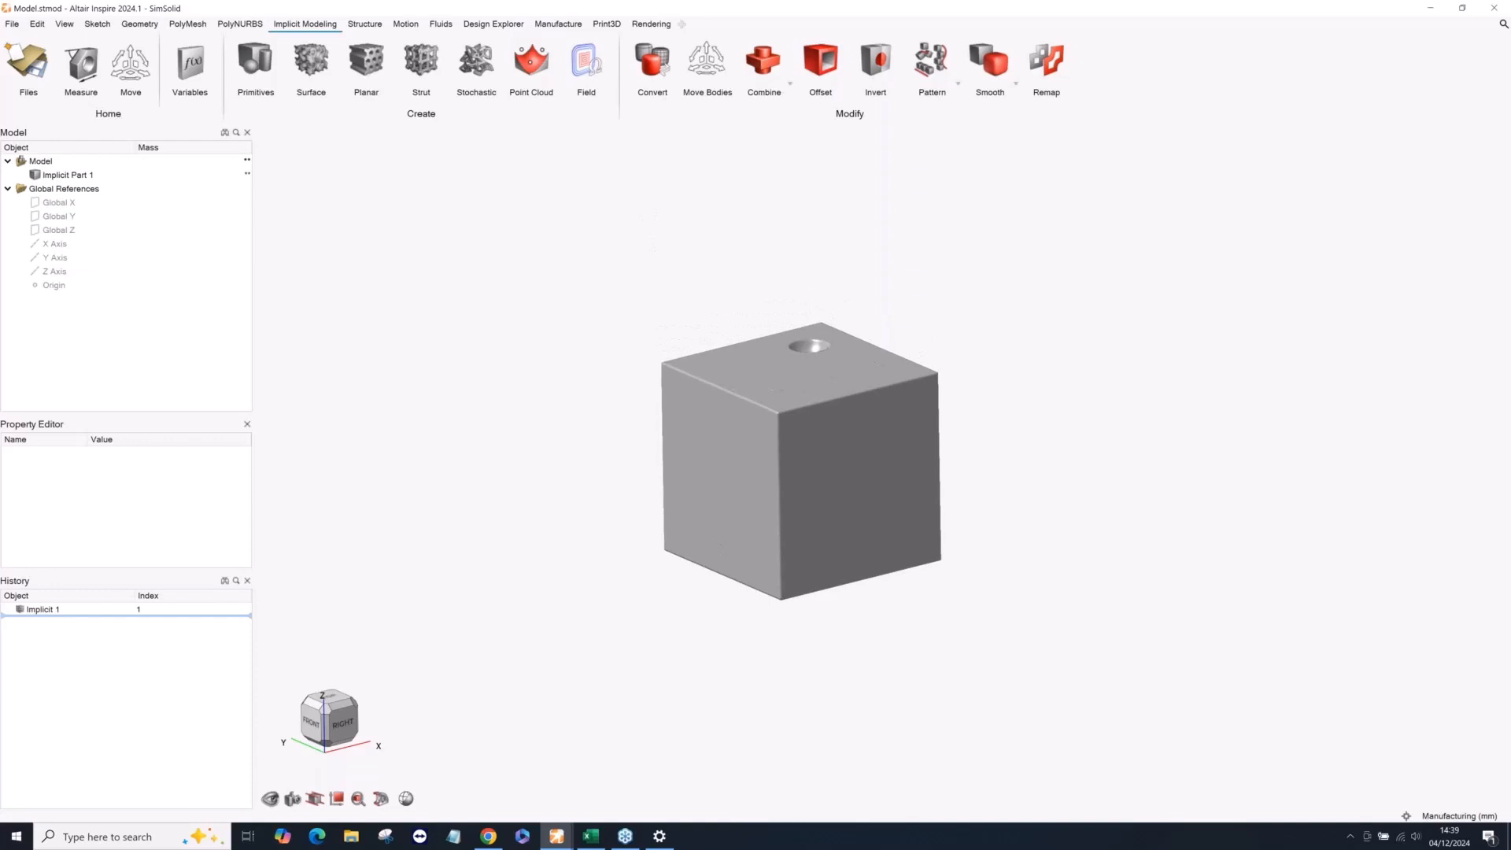